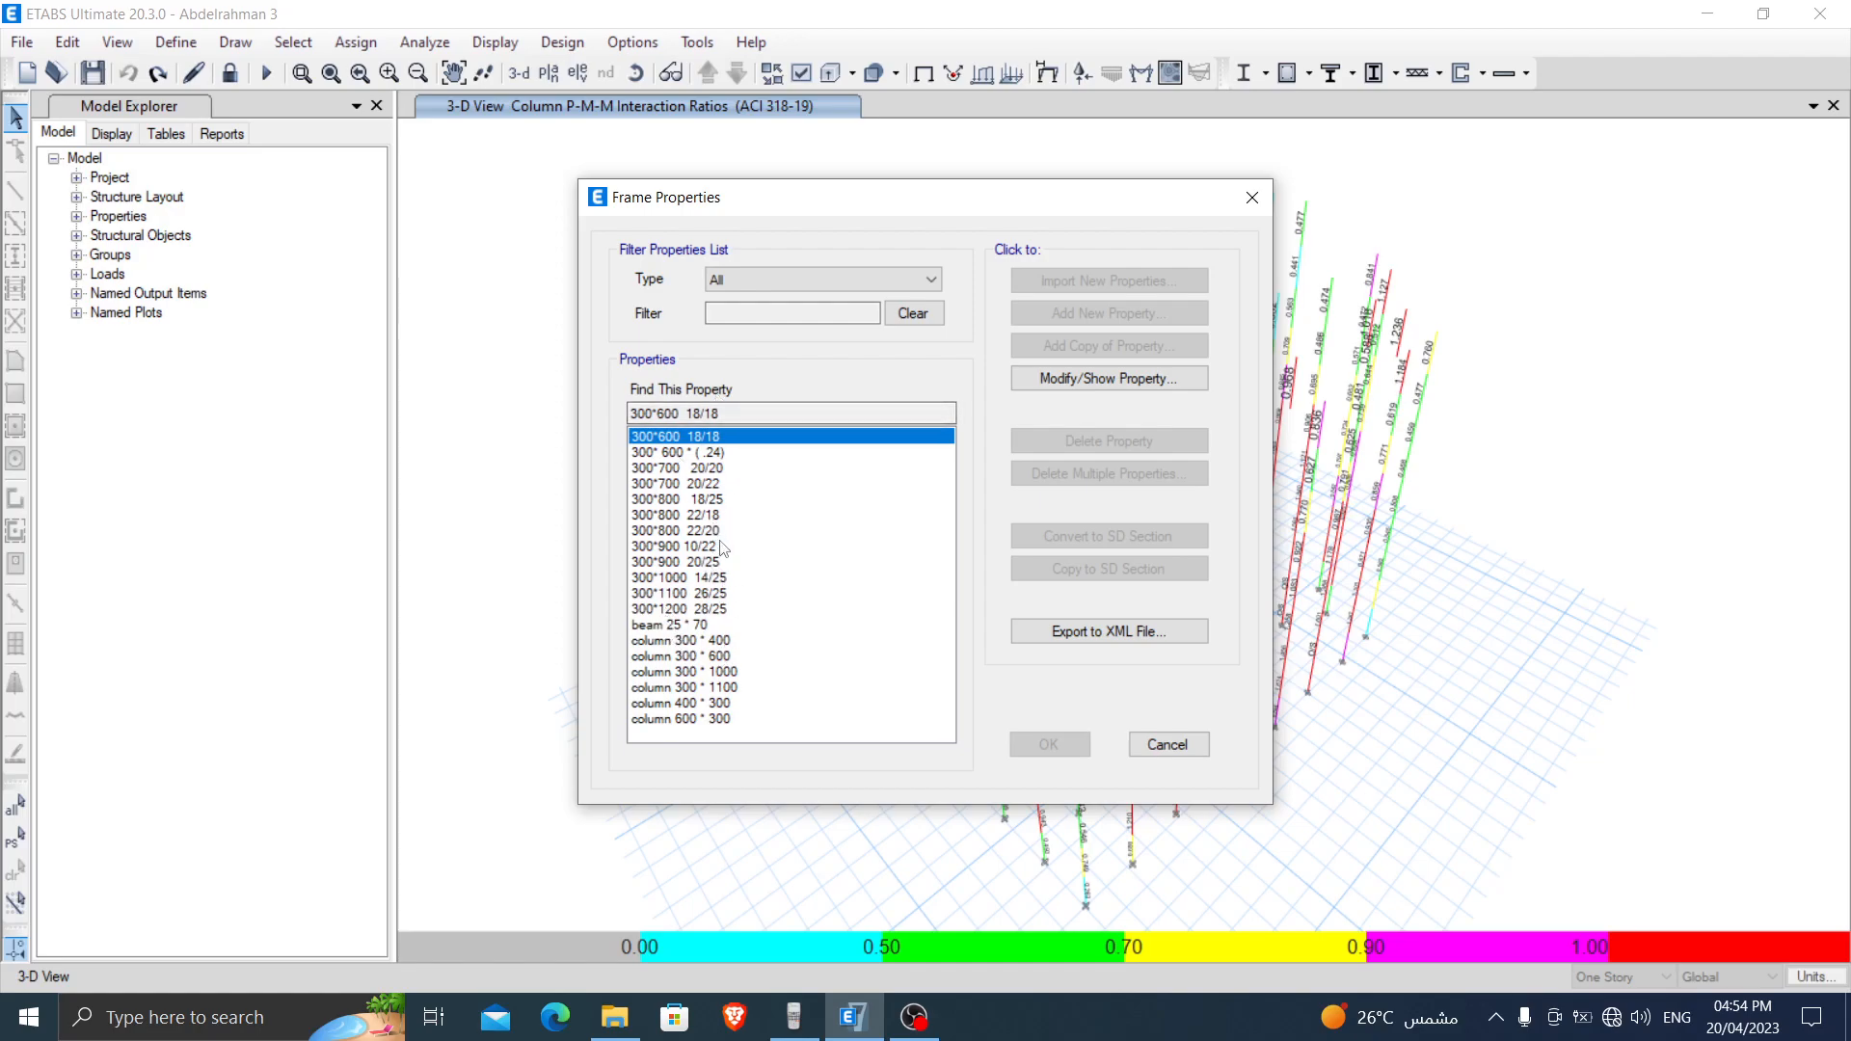
# Step: Dismiss the frame properties list and display the BASEMENT story in plan view
pyautogui.click(1167, 745)
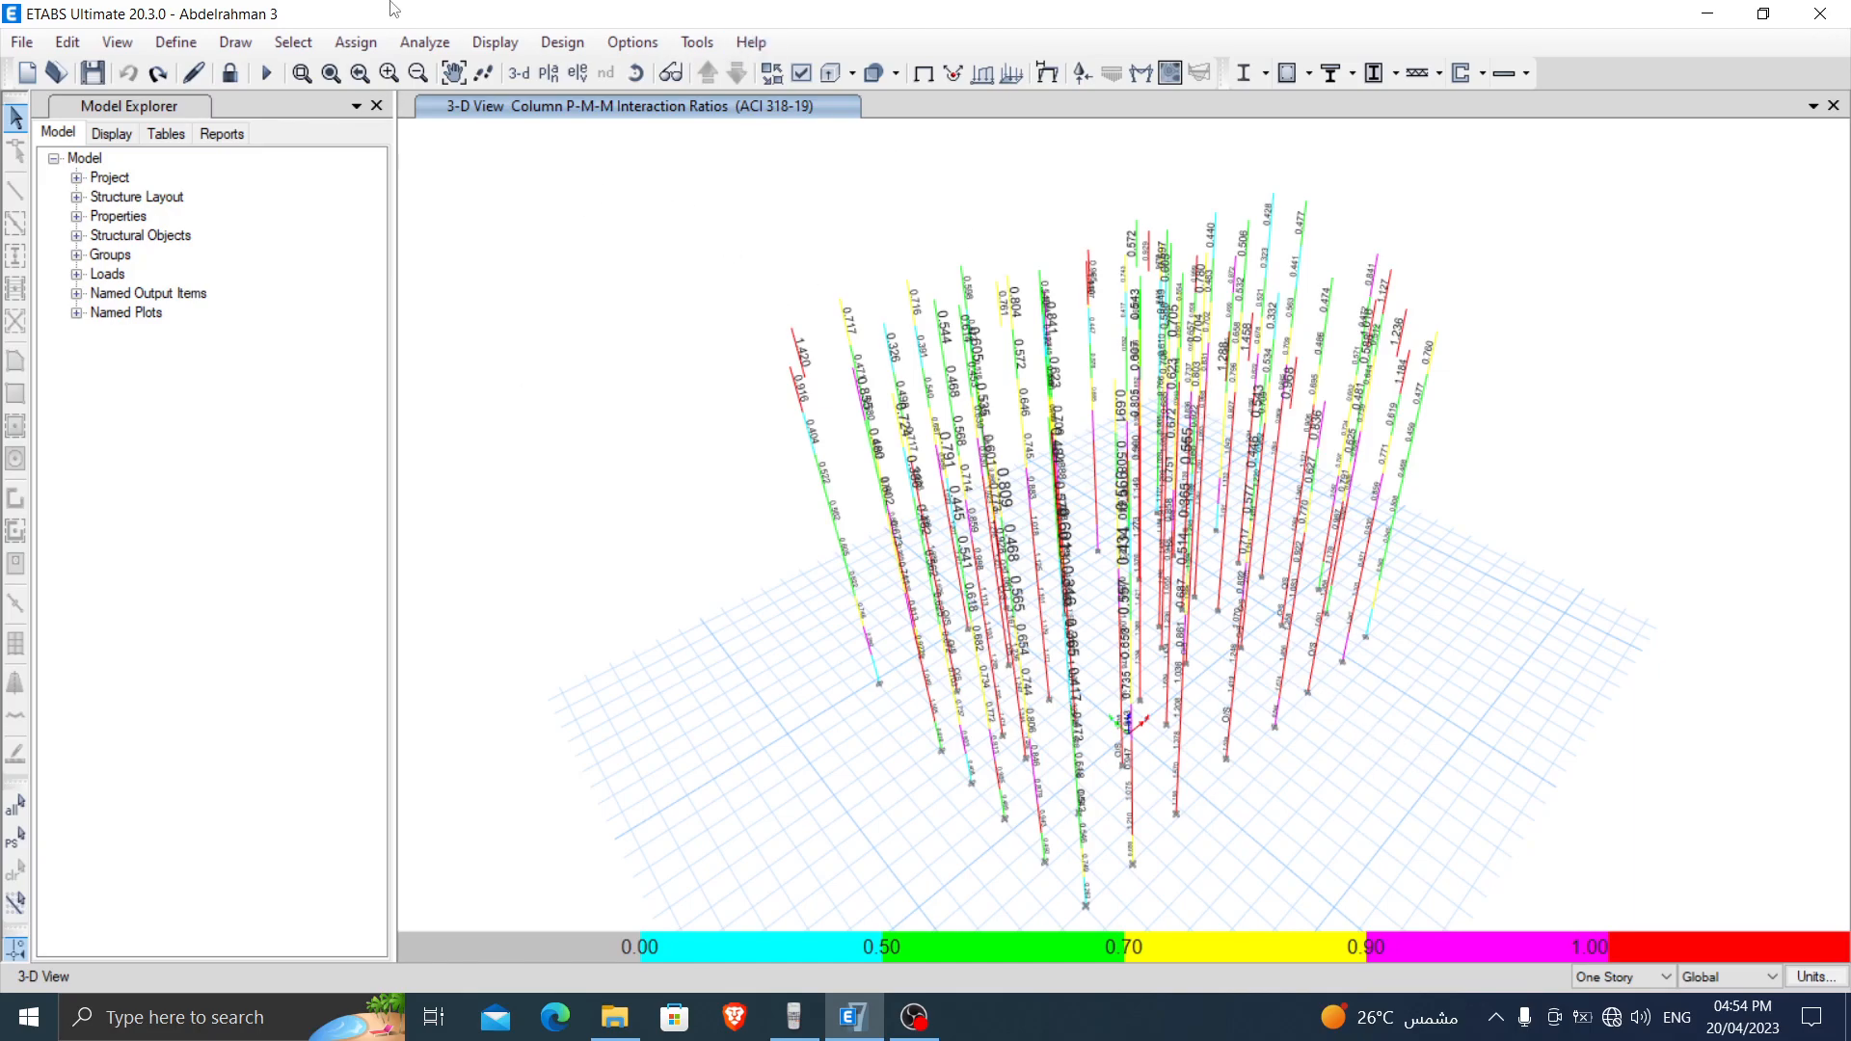
pyautogui.click(546, 78)
pyautogui.click(386, 554)
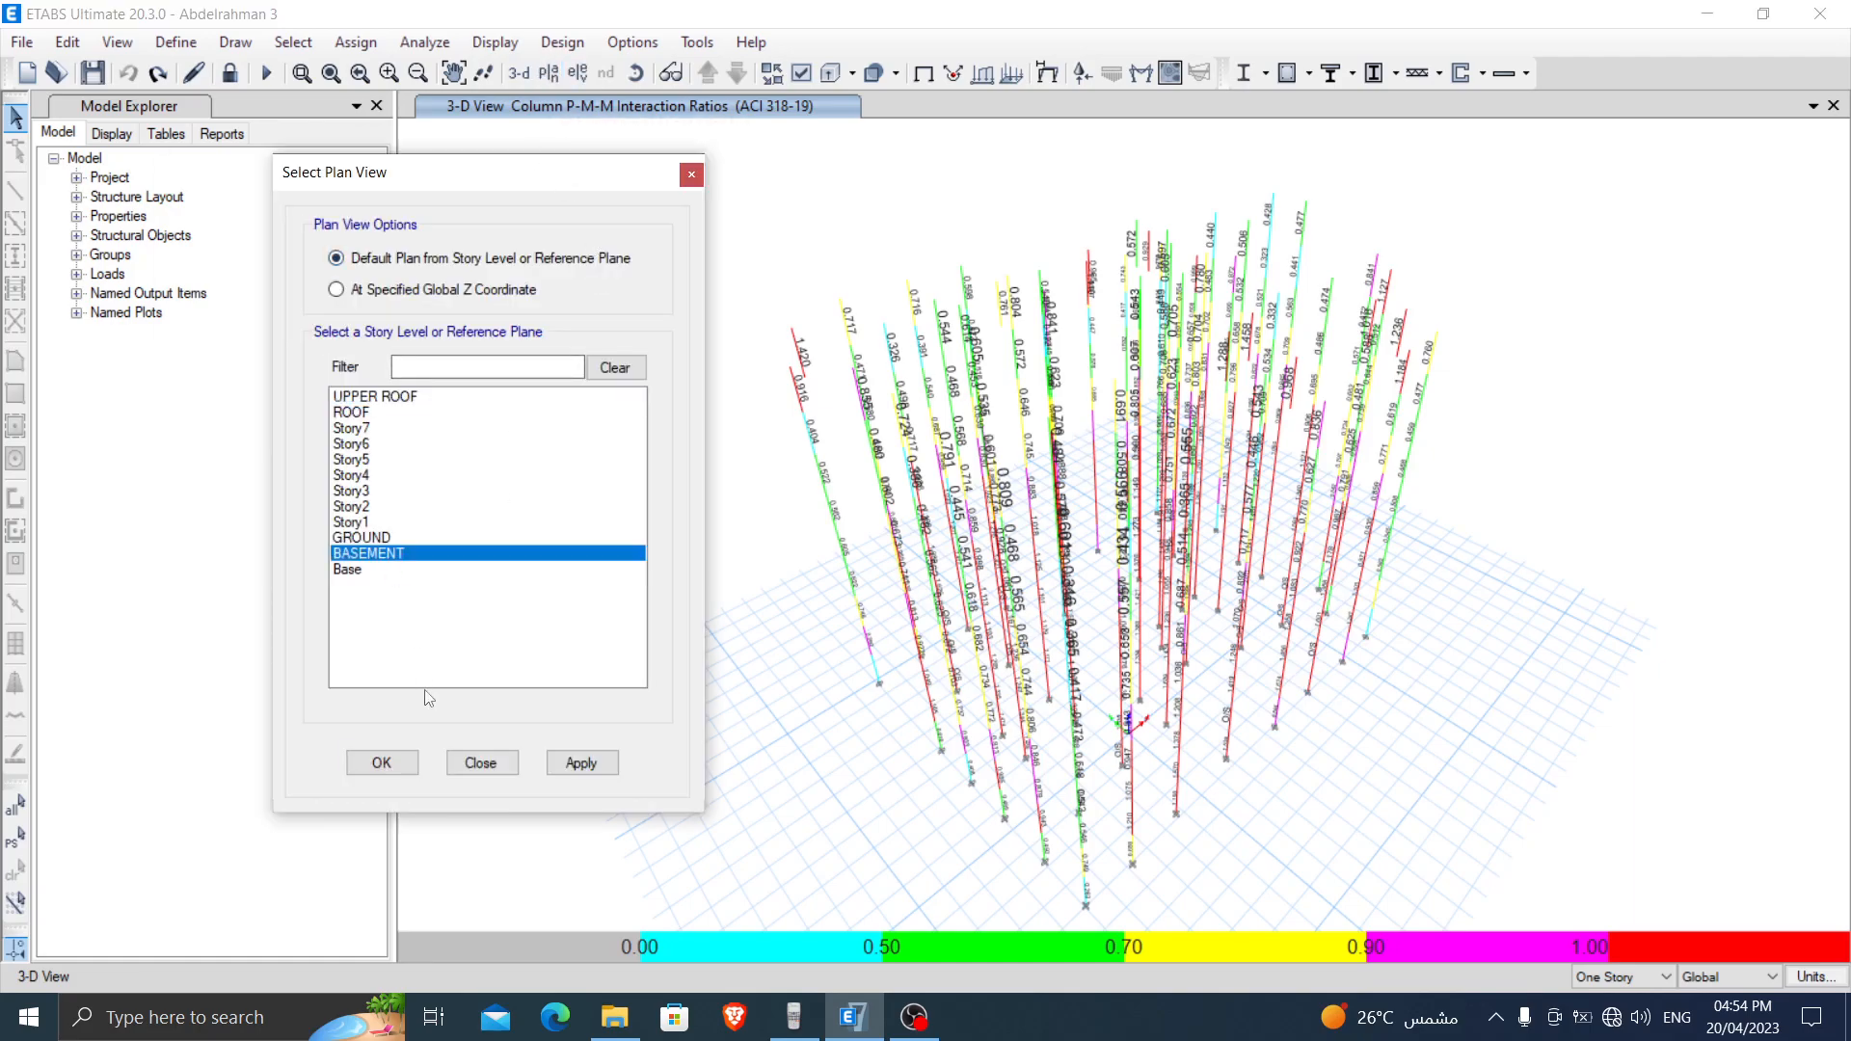
pyautogui.click(399, 775)
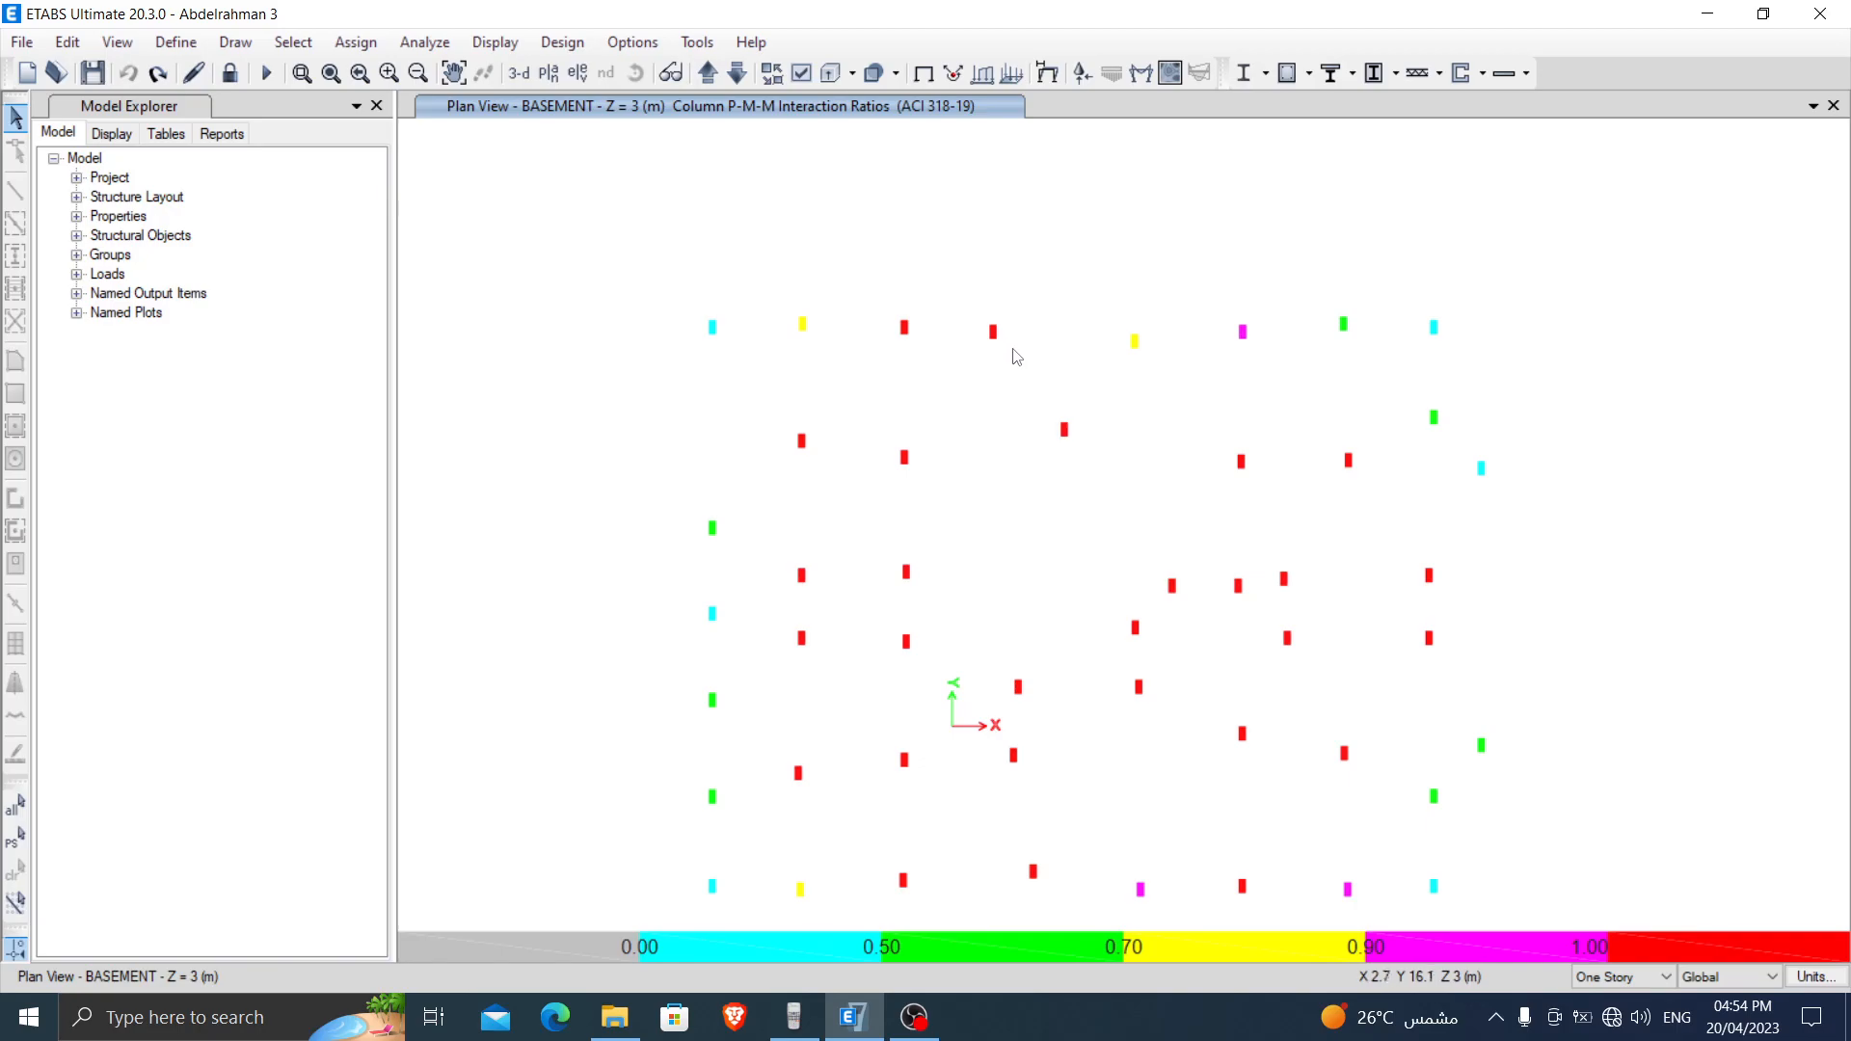
# Step: Examine the design details of overstressed basement column C10, including its rebar percentage, capacity ratio and section layout
pyautogui.rightClick(992, 332)
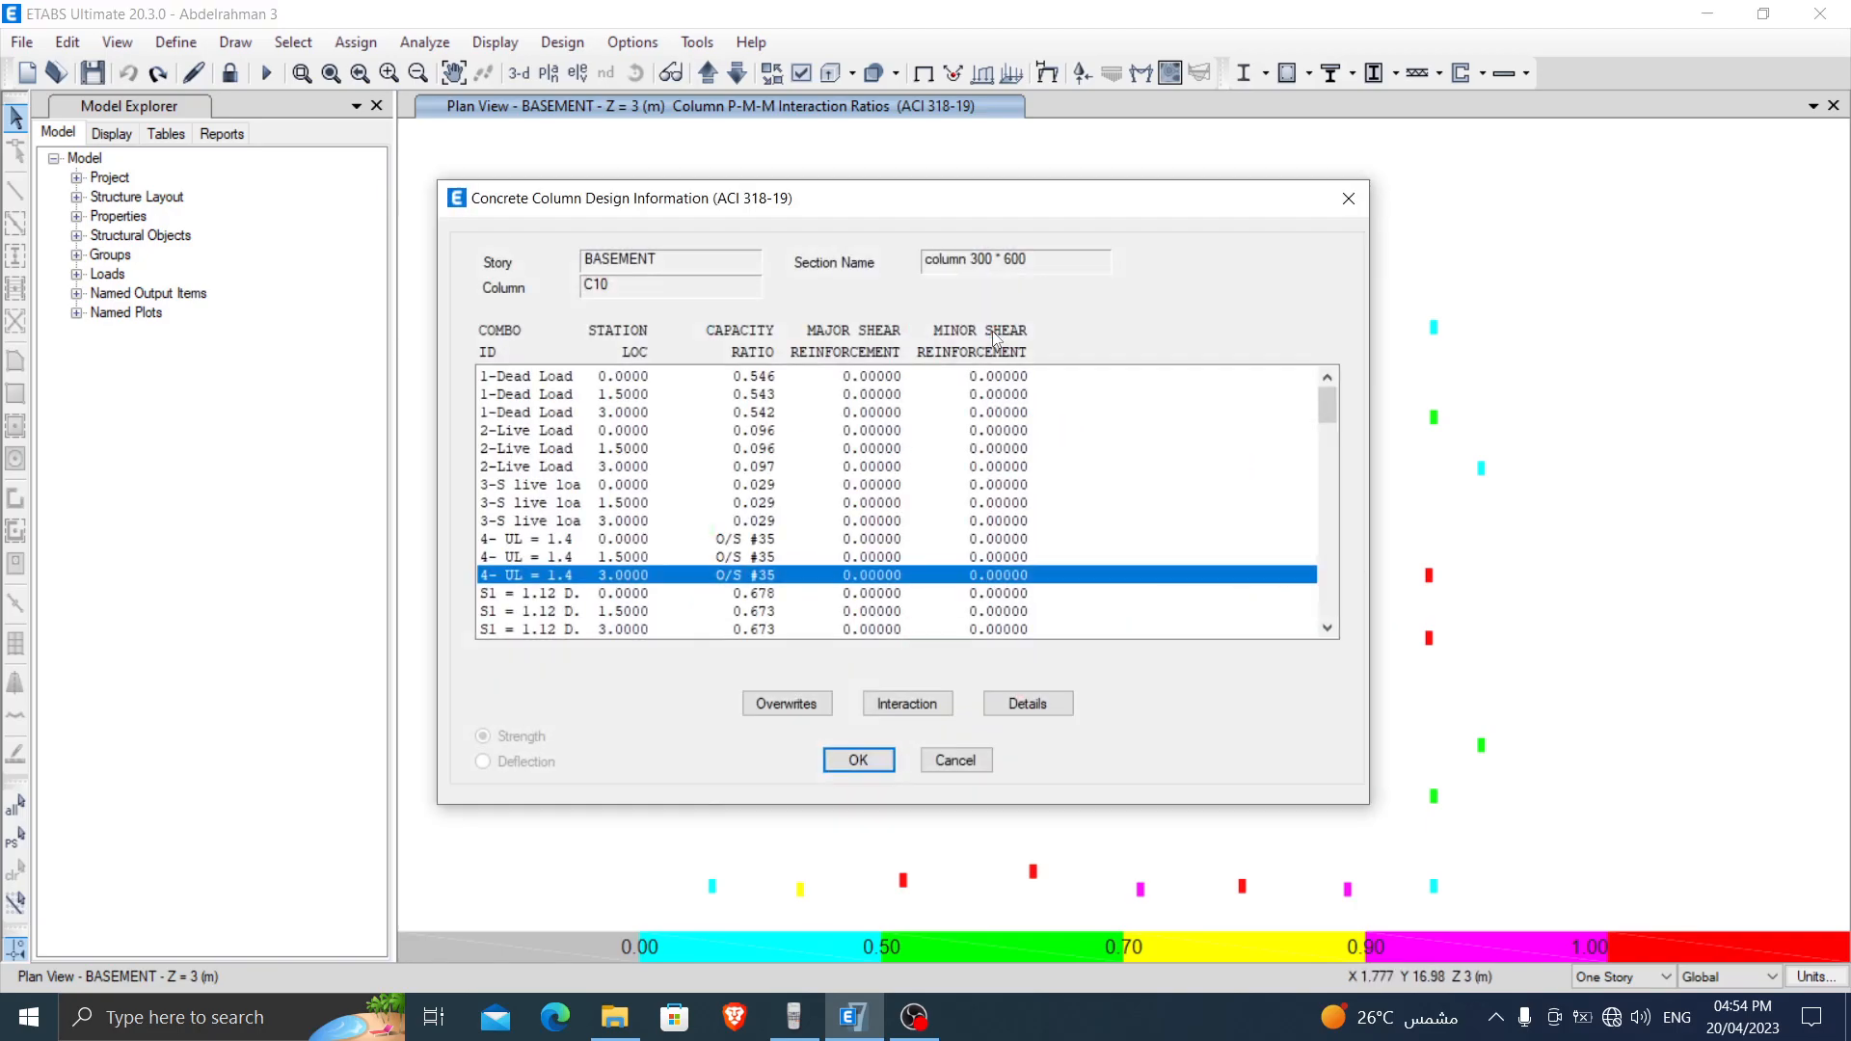
pyautogui.click(1027, 702)
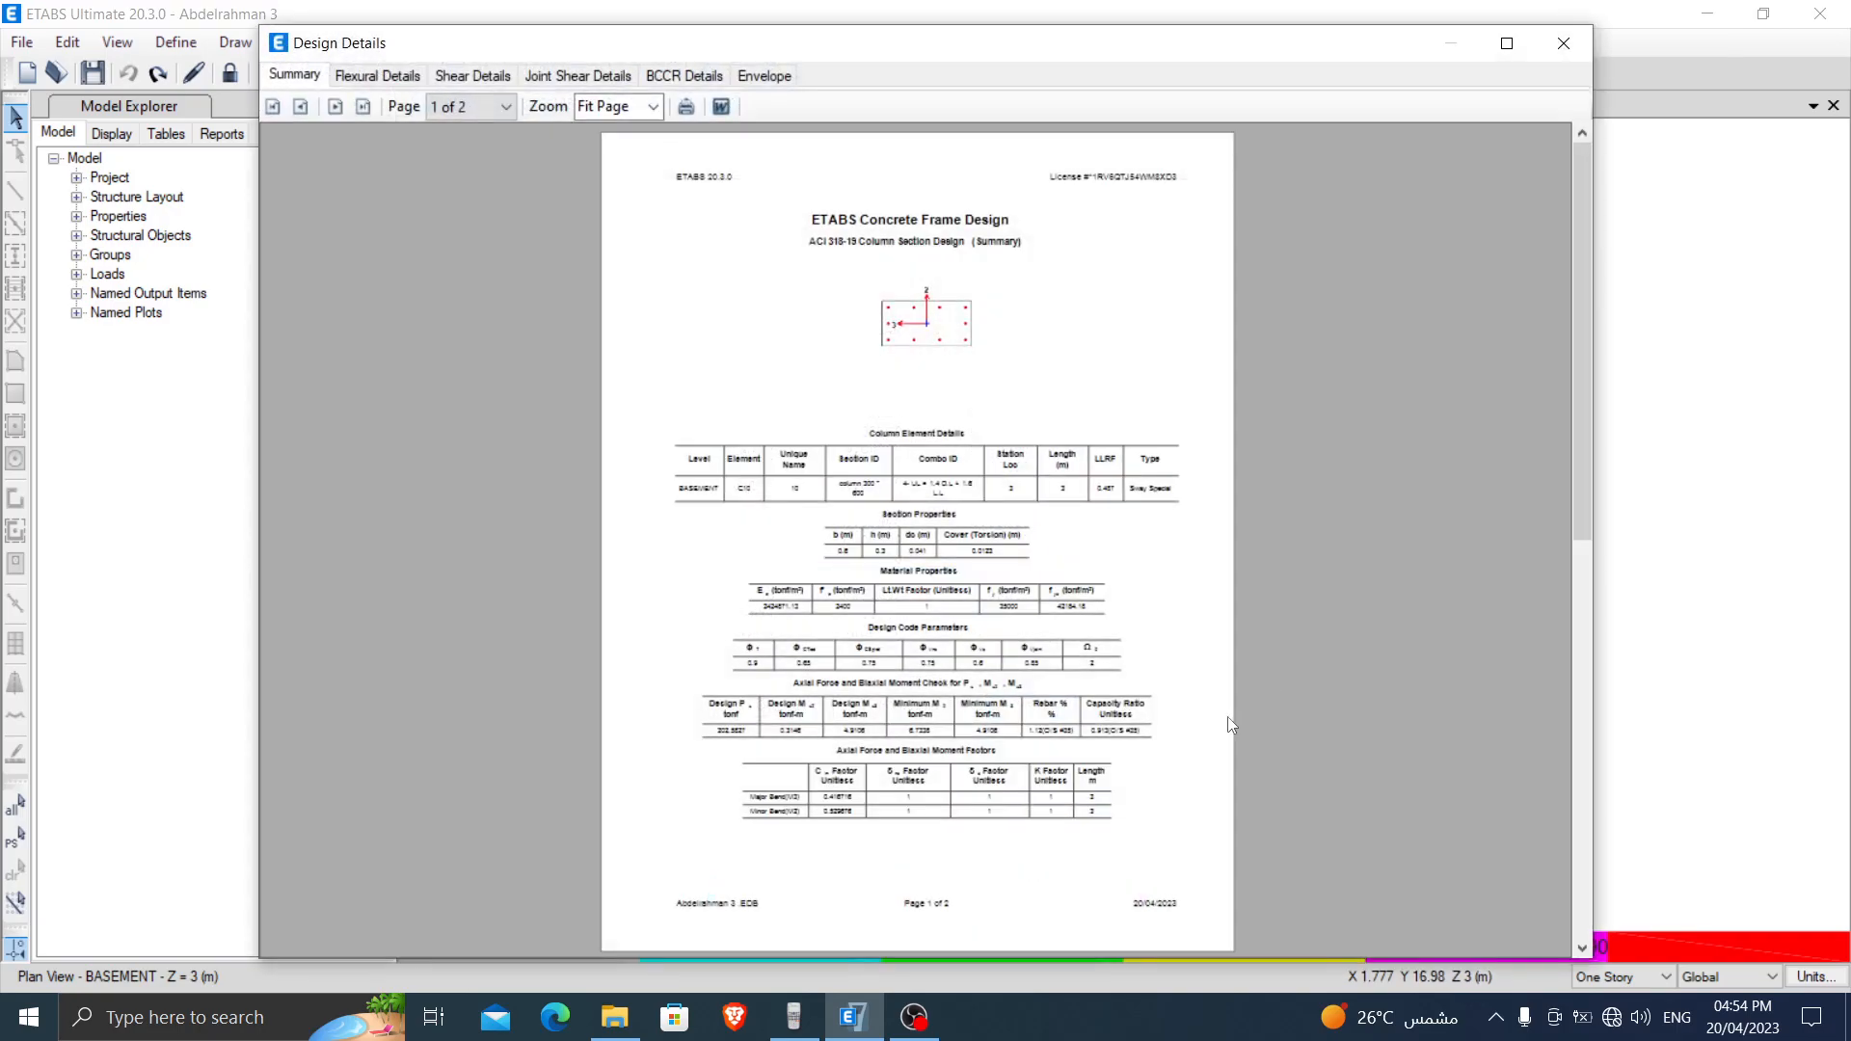
pyautogui.keyDown('ctrl'); pyautogui.scroll(3, 1228, 724); pyautogui.keyUp('ctrl')
pyautogui.scroll(-3, 1337, 926)
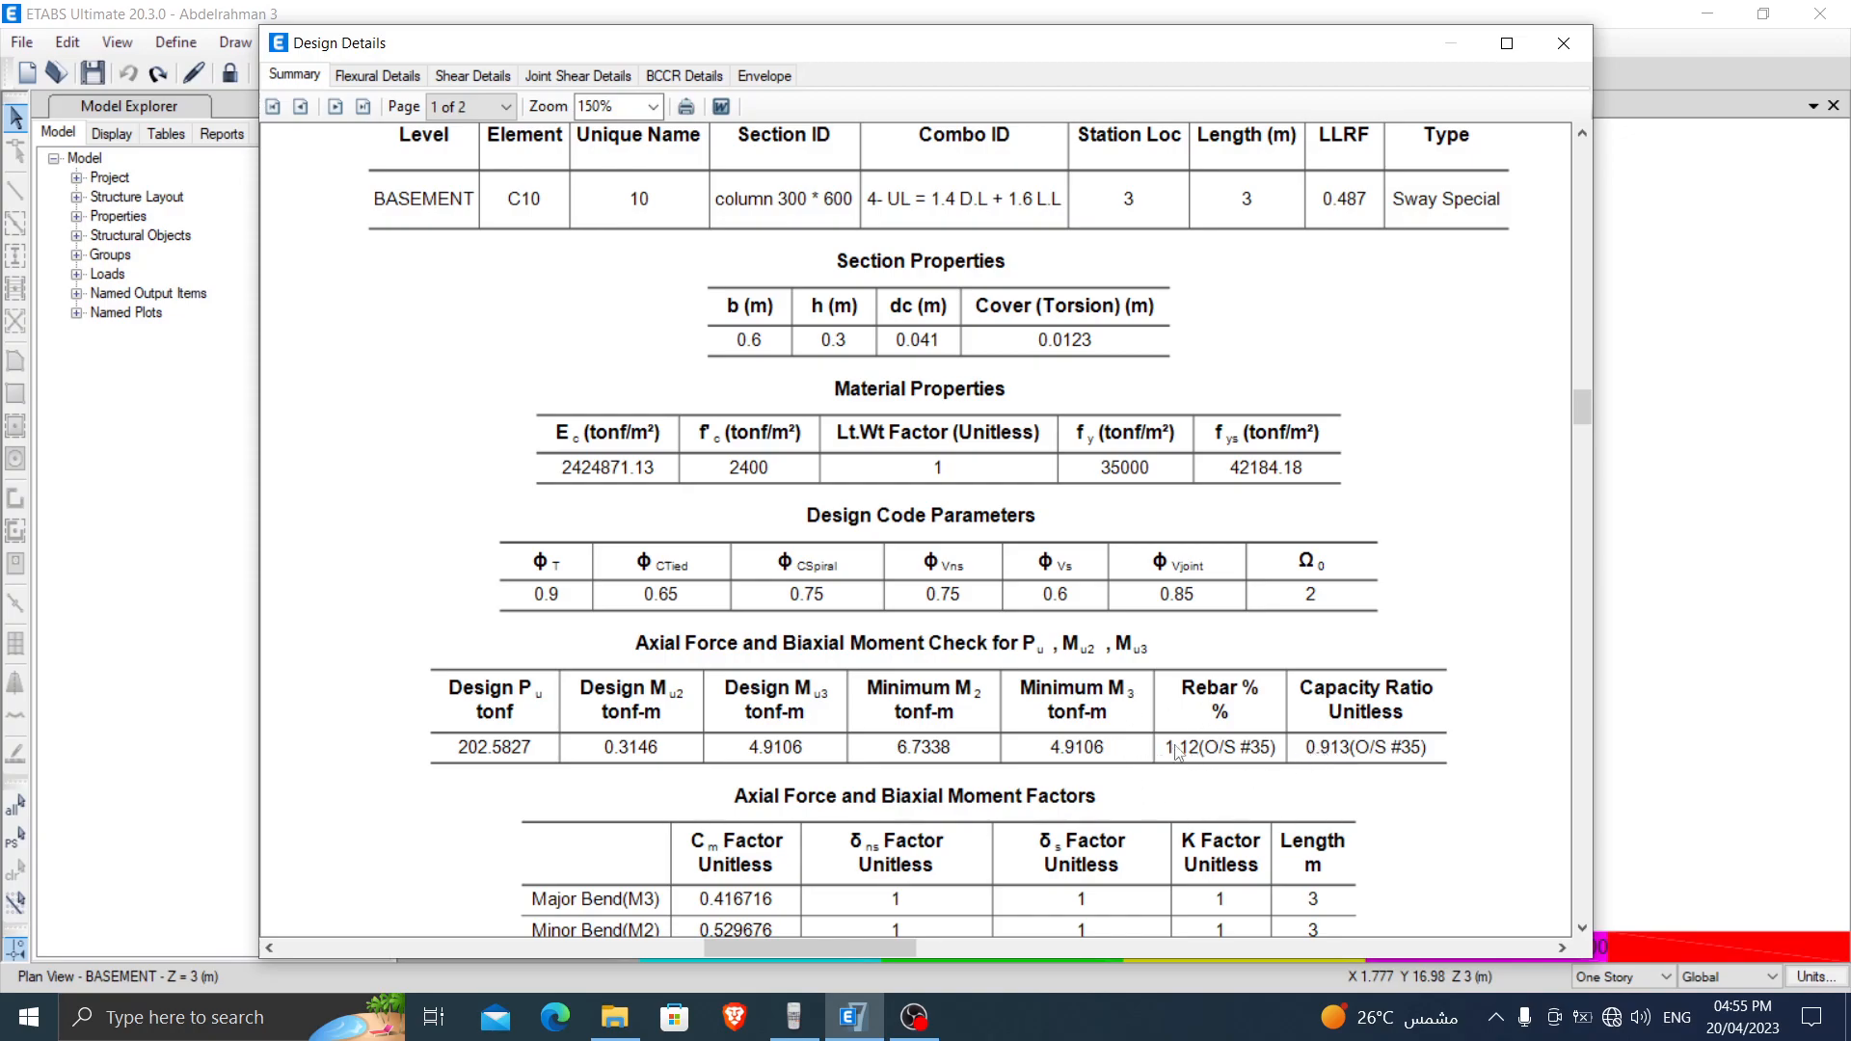
pyautogui.scroll(6, 1007, 559)
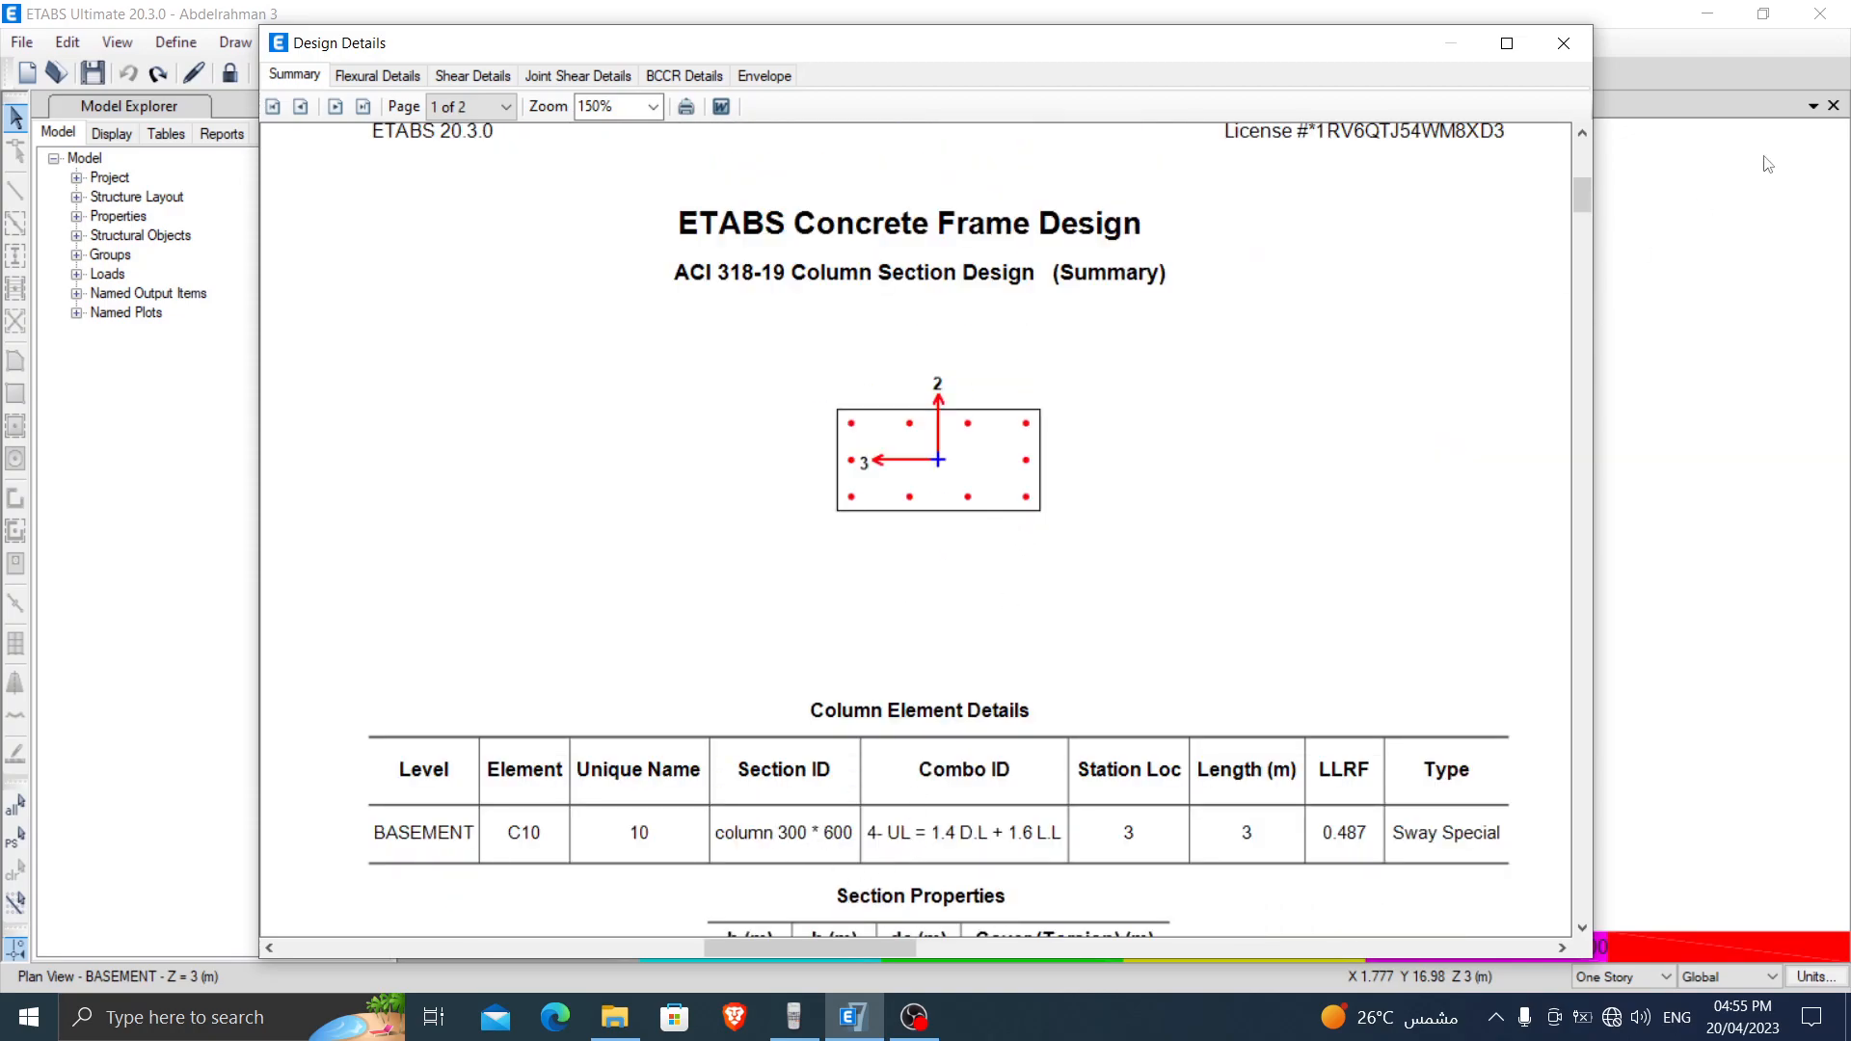
pyautogui.click(1564, 44)
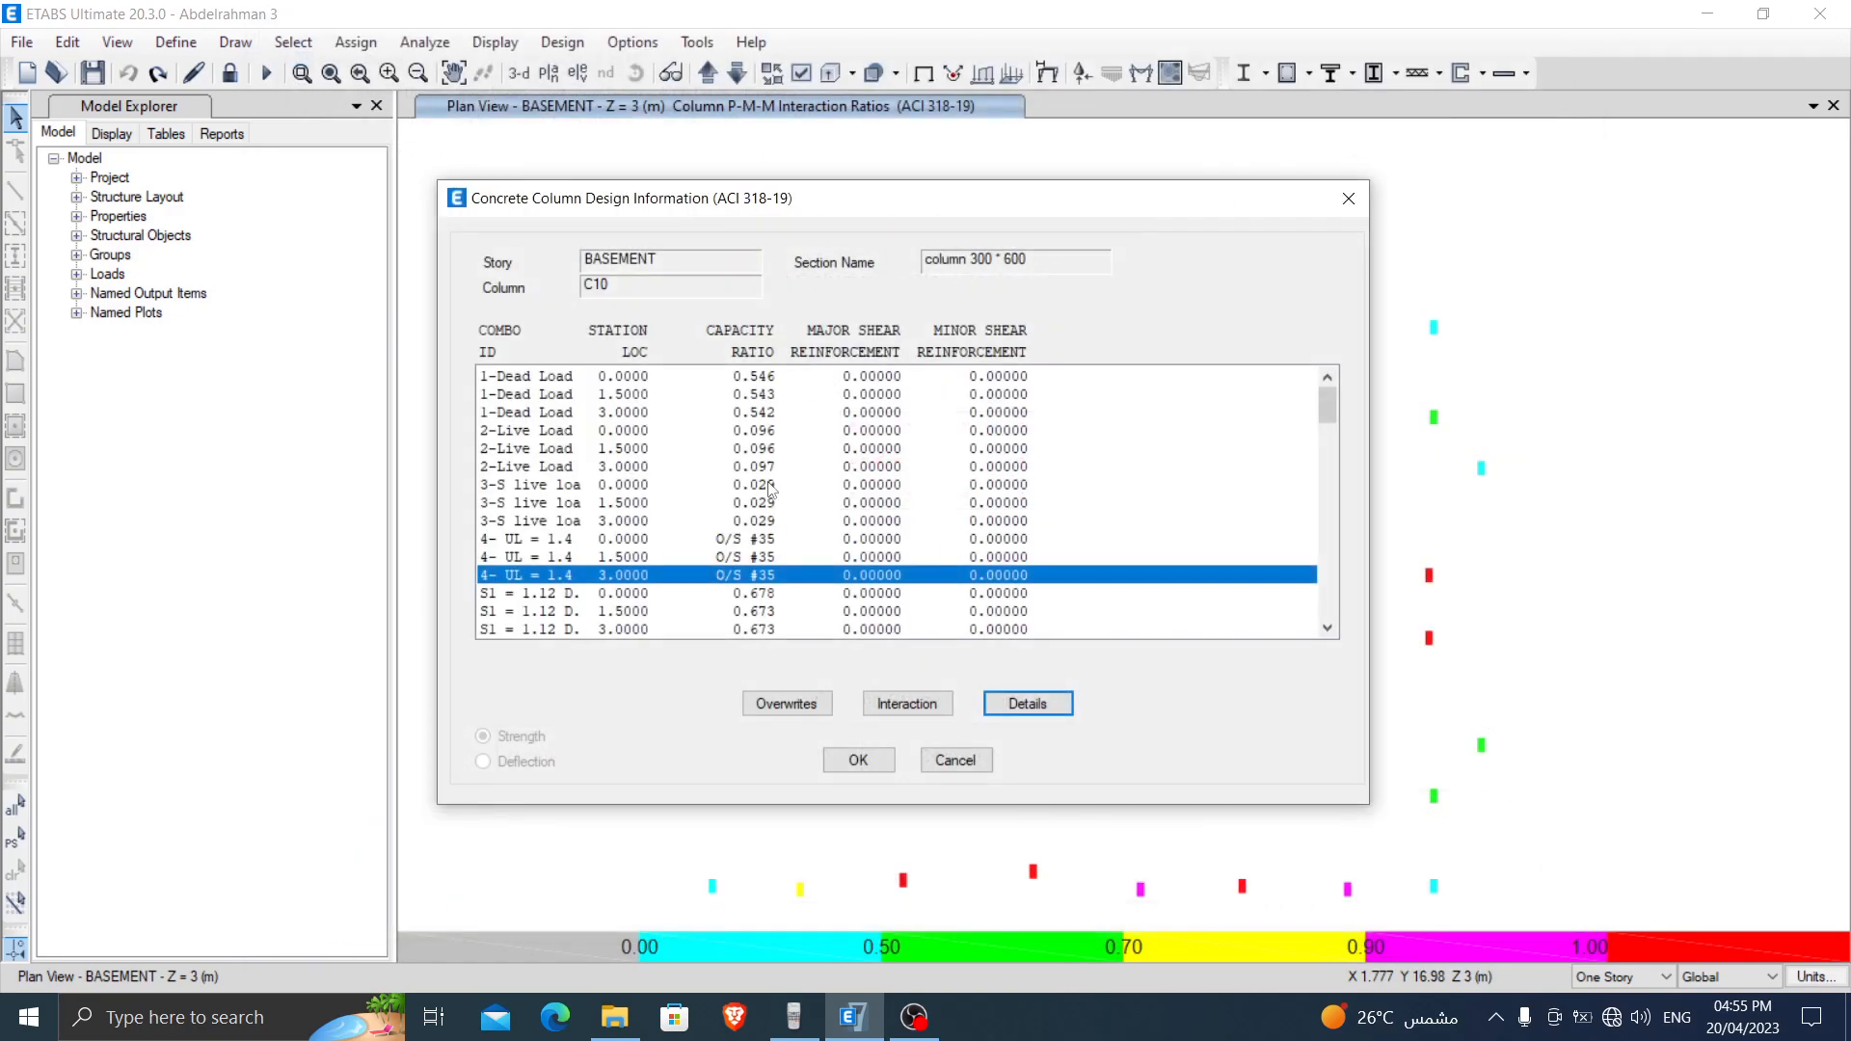
# Step: Overwrite the design section of basement column C10 with column 300 * 1000 and accept the change
pyautogui.click(786, 704)
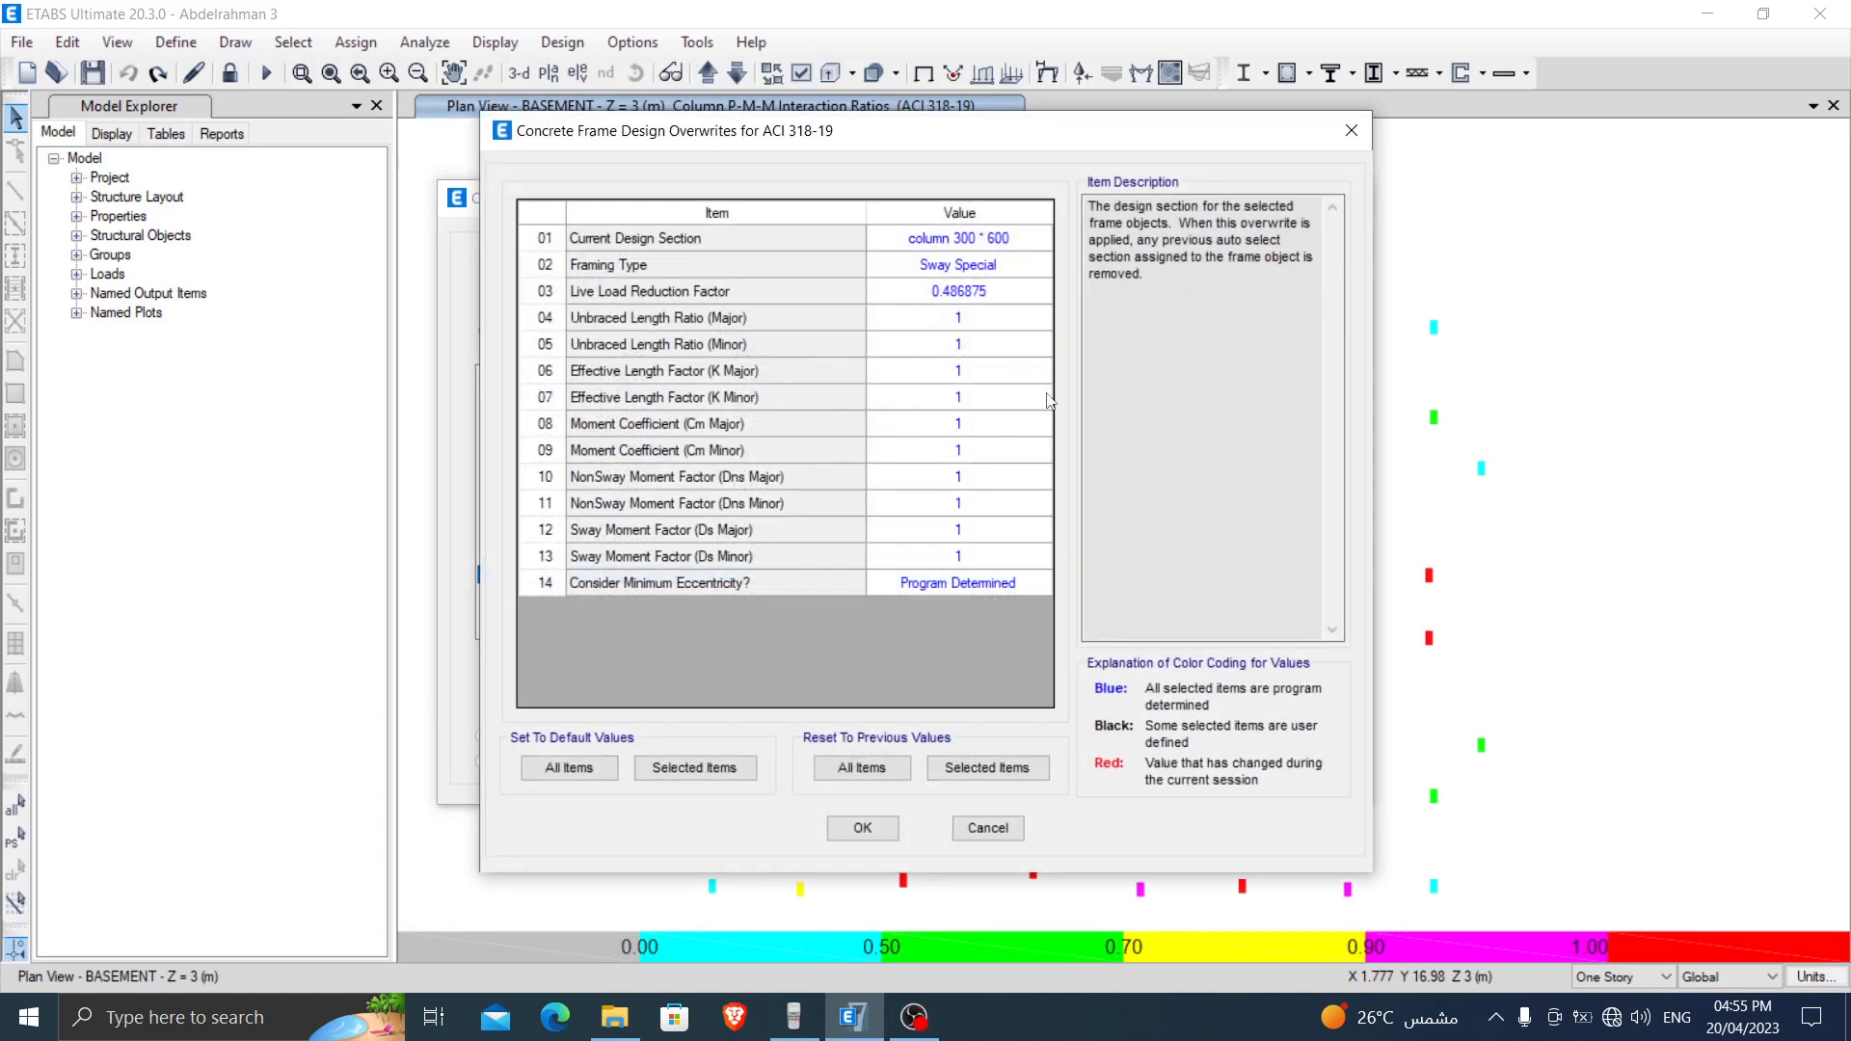
pyautogui.click(1017, 245)
pyautogui.click(1017, 241)
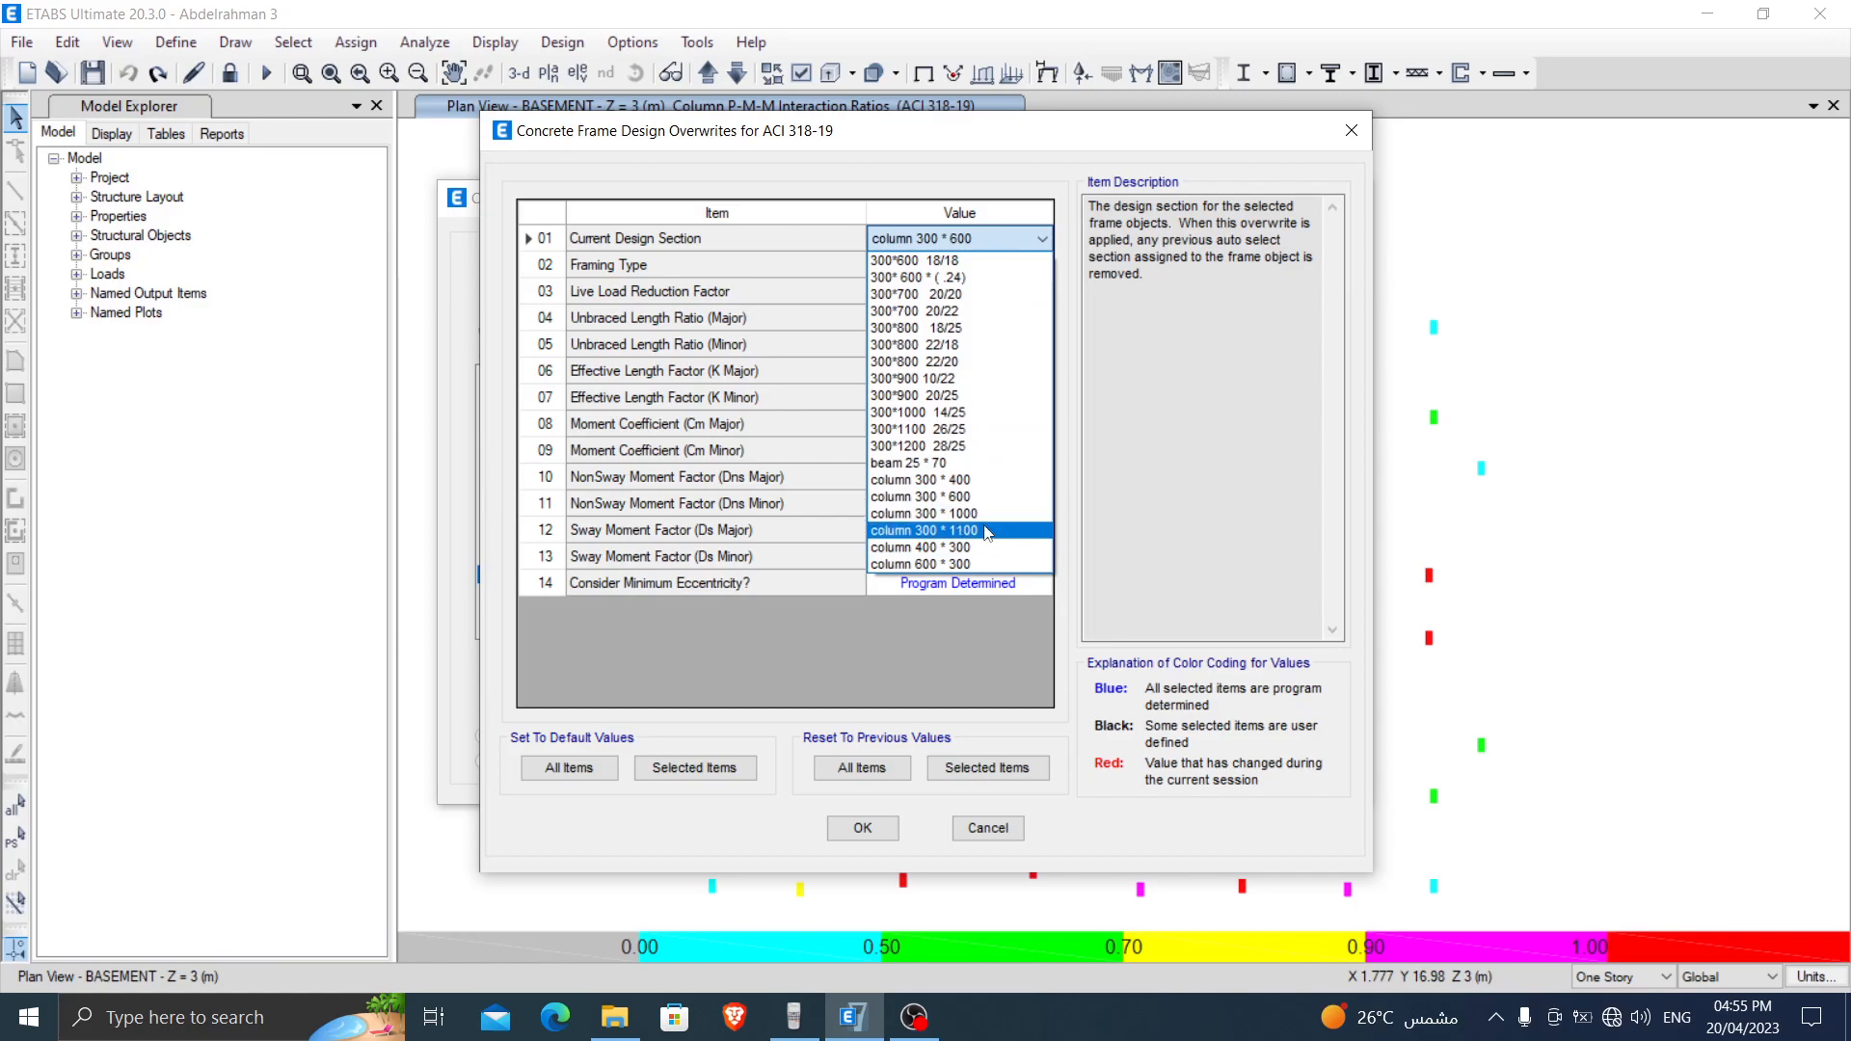
pyautogui.click(978, 514)
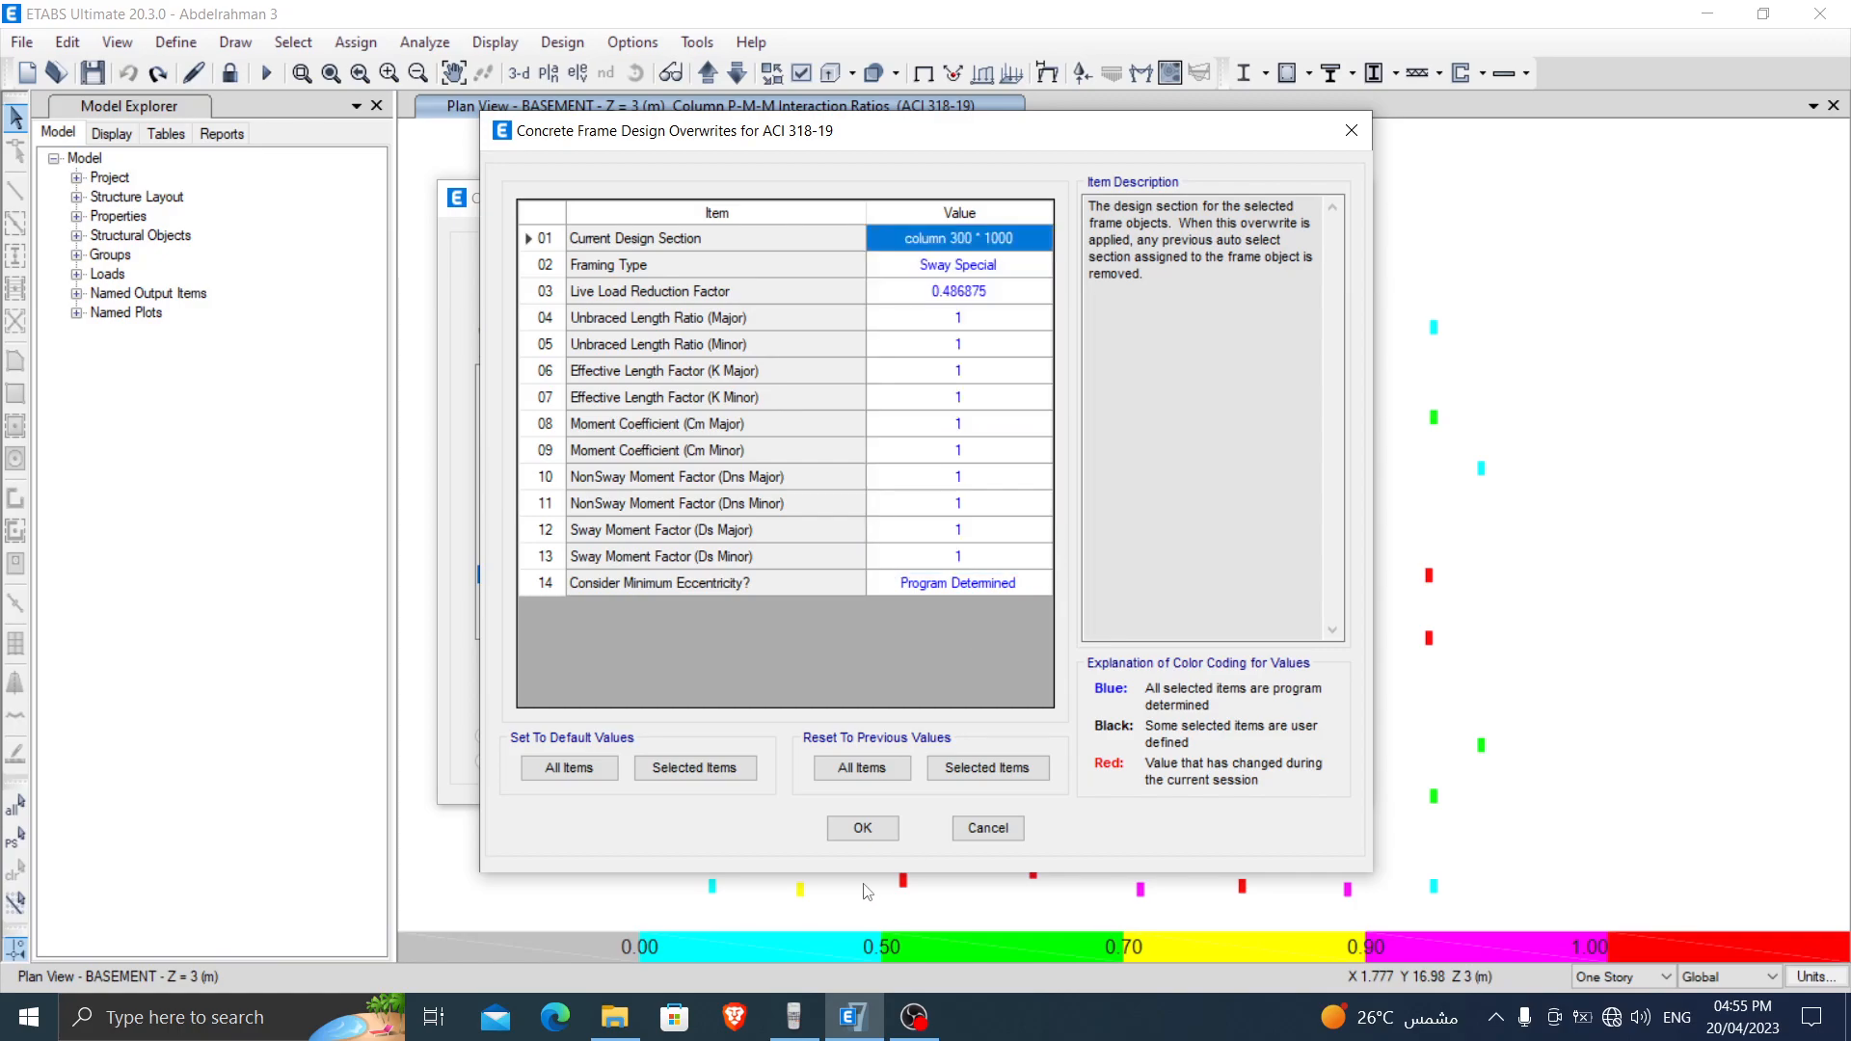
pyautogui.click(893, 827)
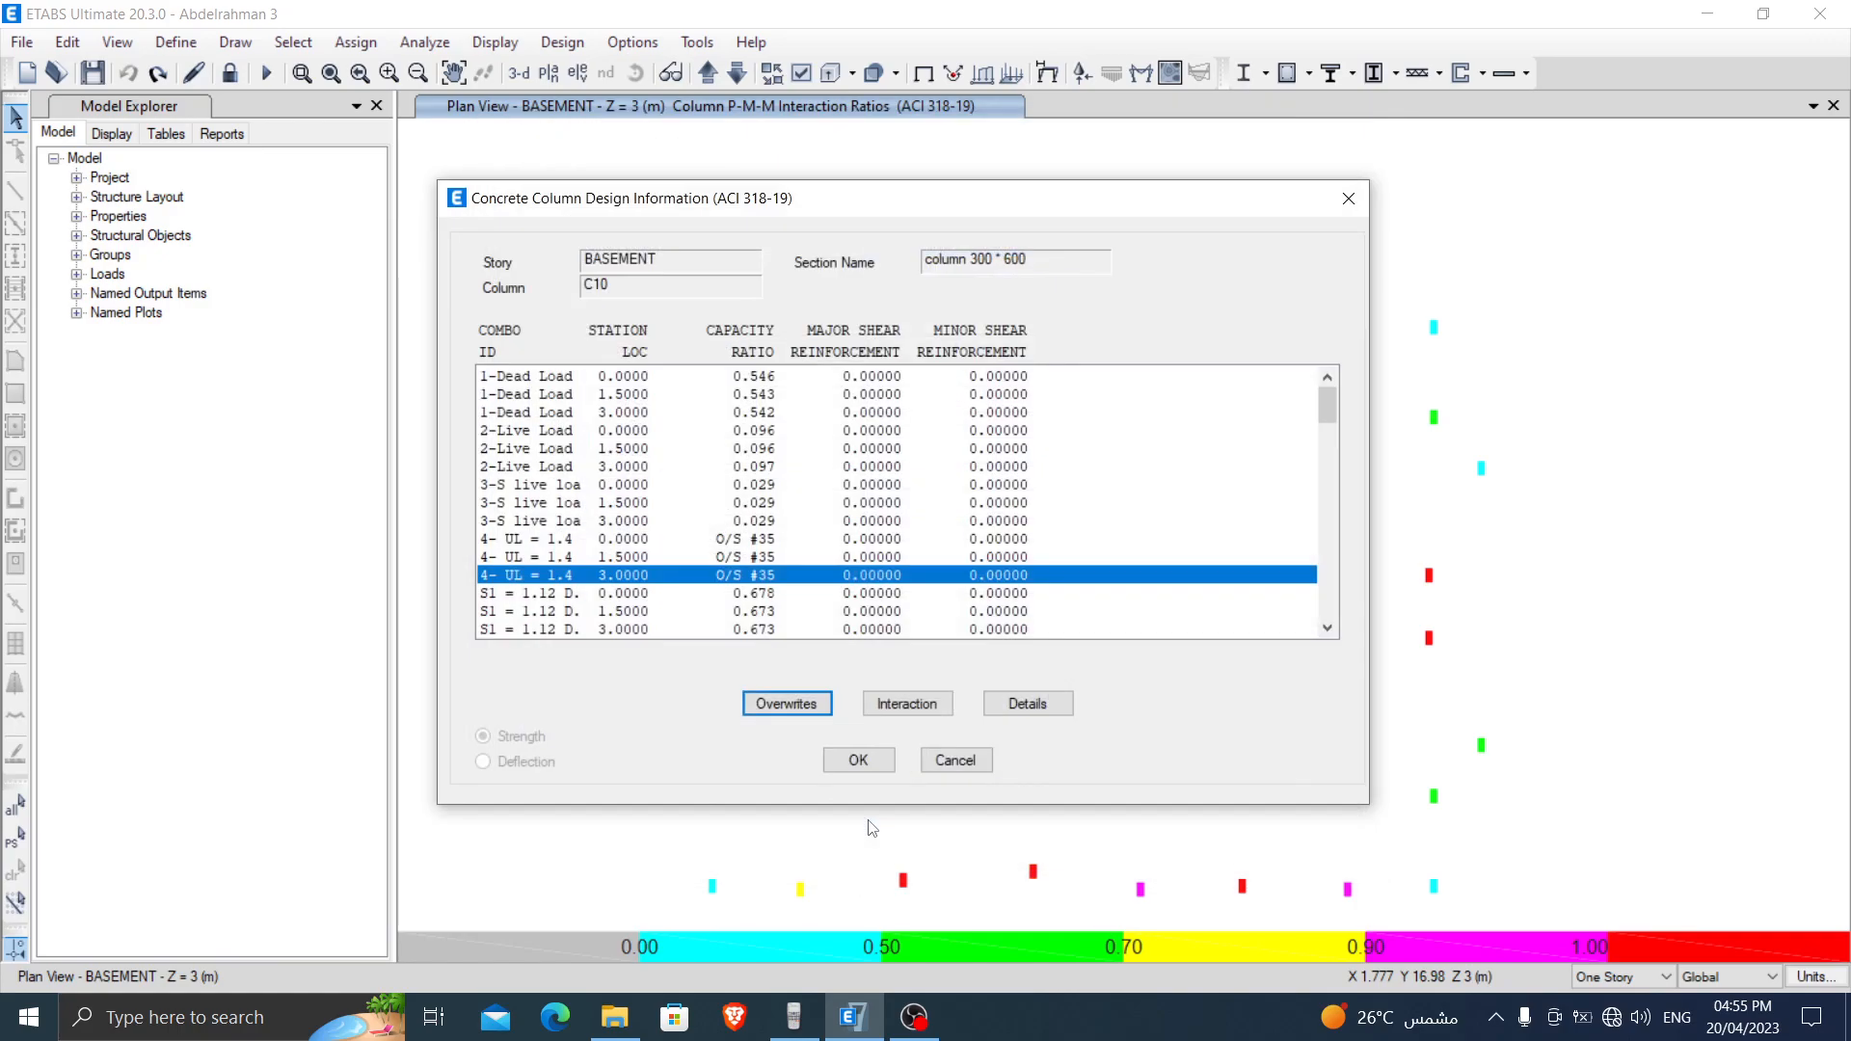
pyautogui.click(858, 760)
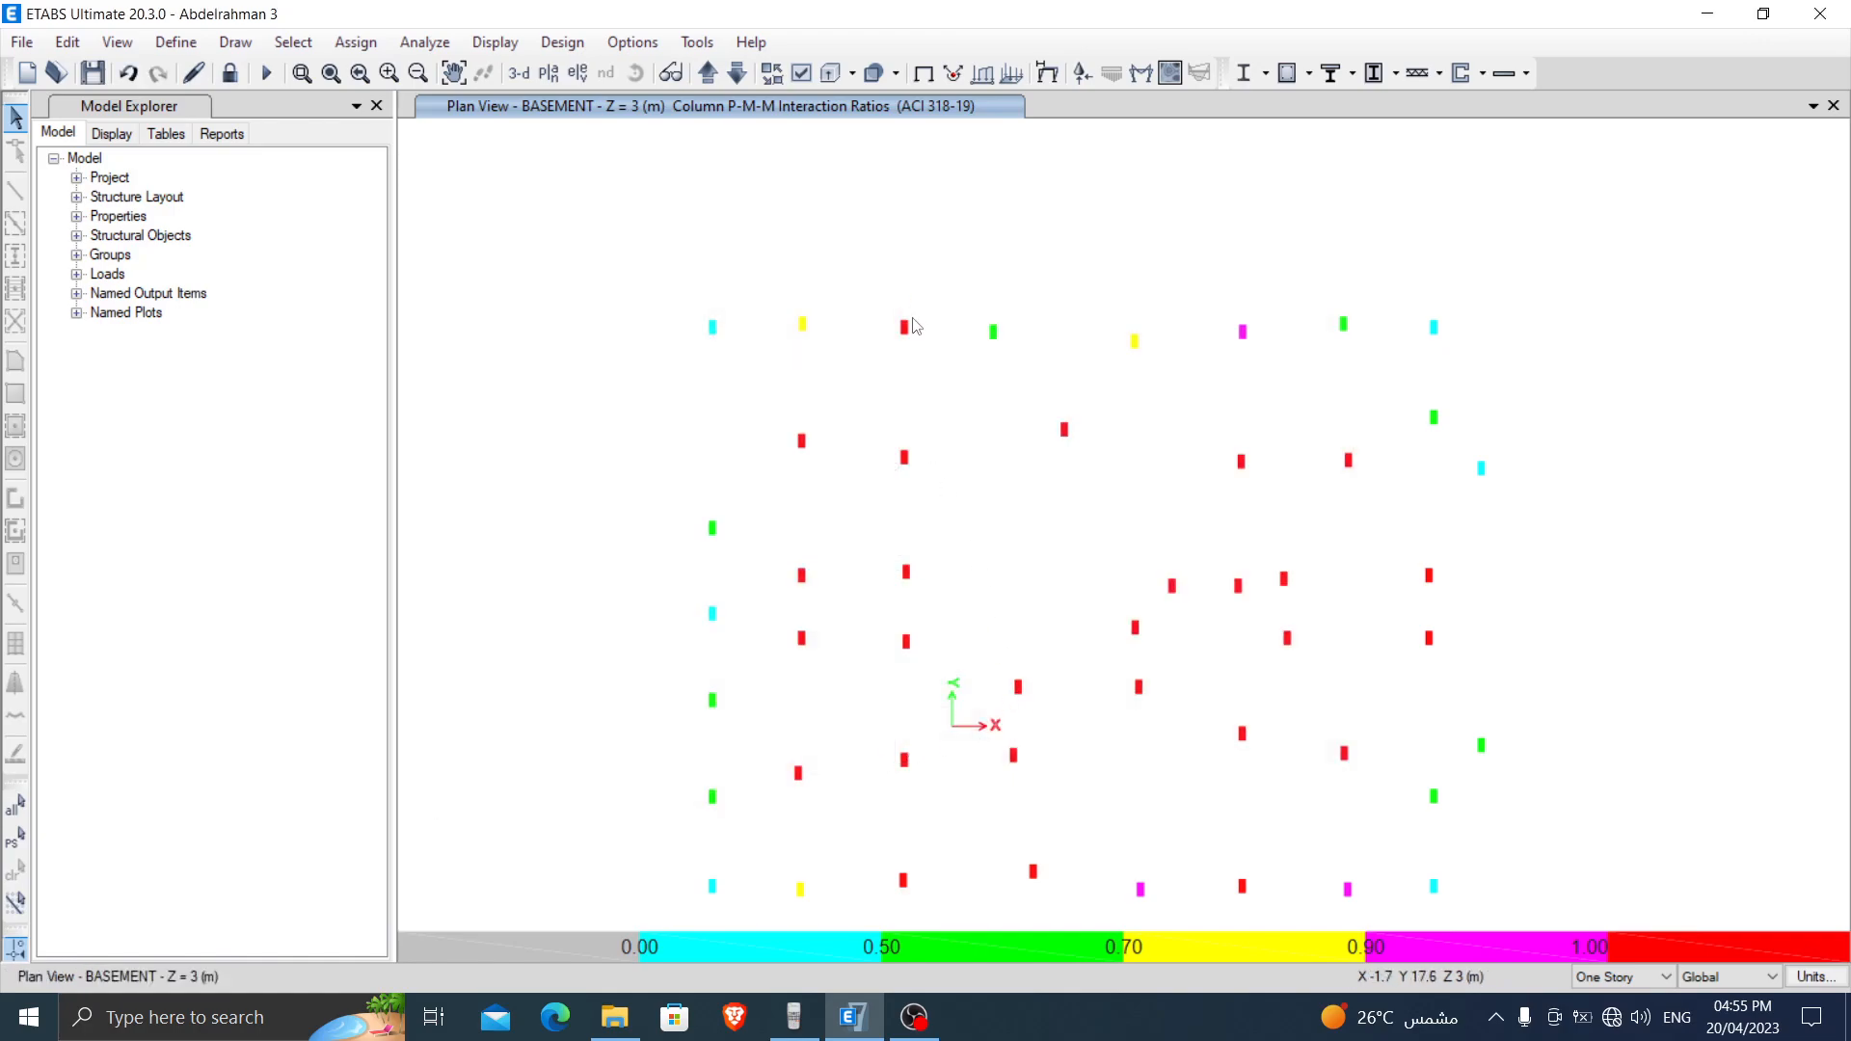
# Step: Check column C10's updated design results and the design sections available in its overwrites, leaving without changes
pyautogui.rightClick(993, 331)
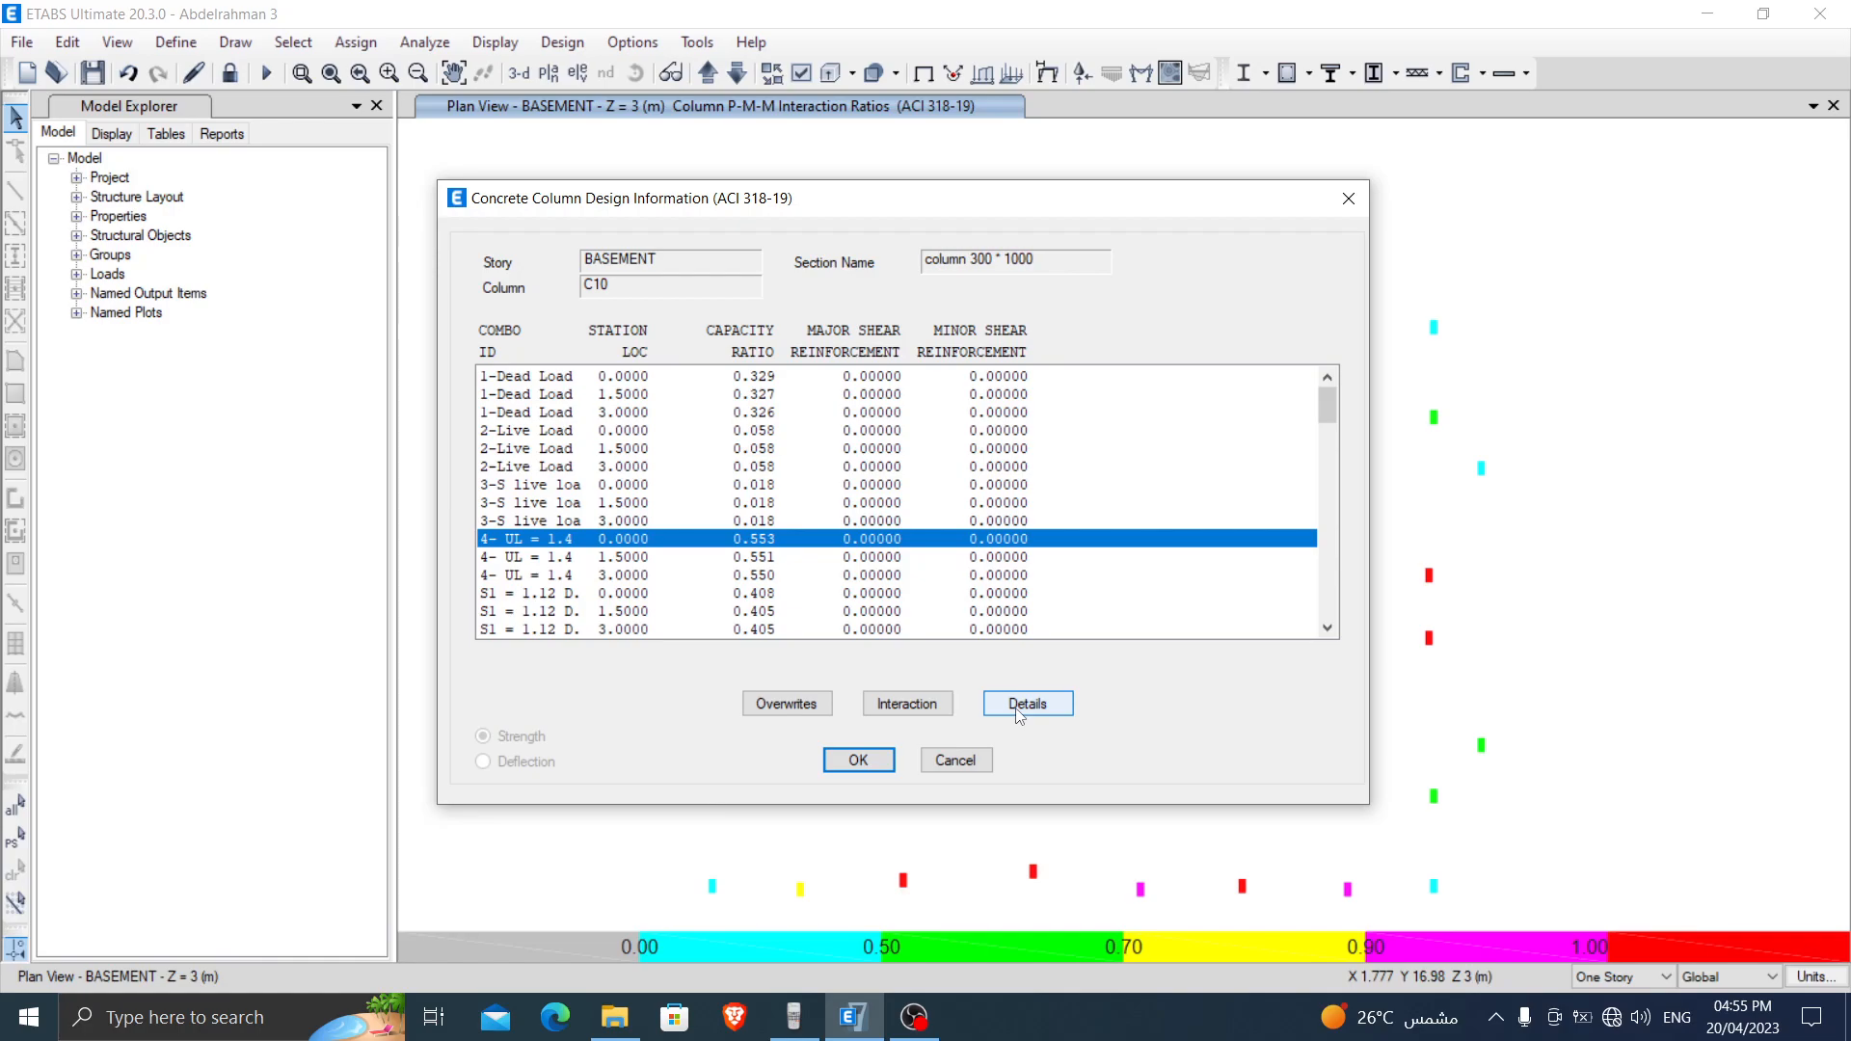
pyautogui.click(786, 704)
pyautogui.click(1017, 236)
pyautogui.click(1017, 238)
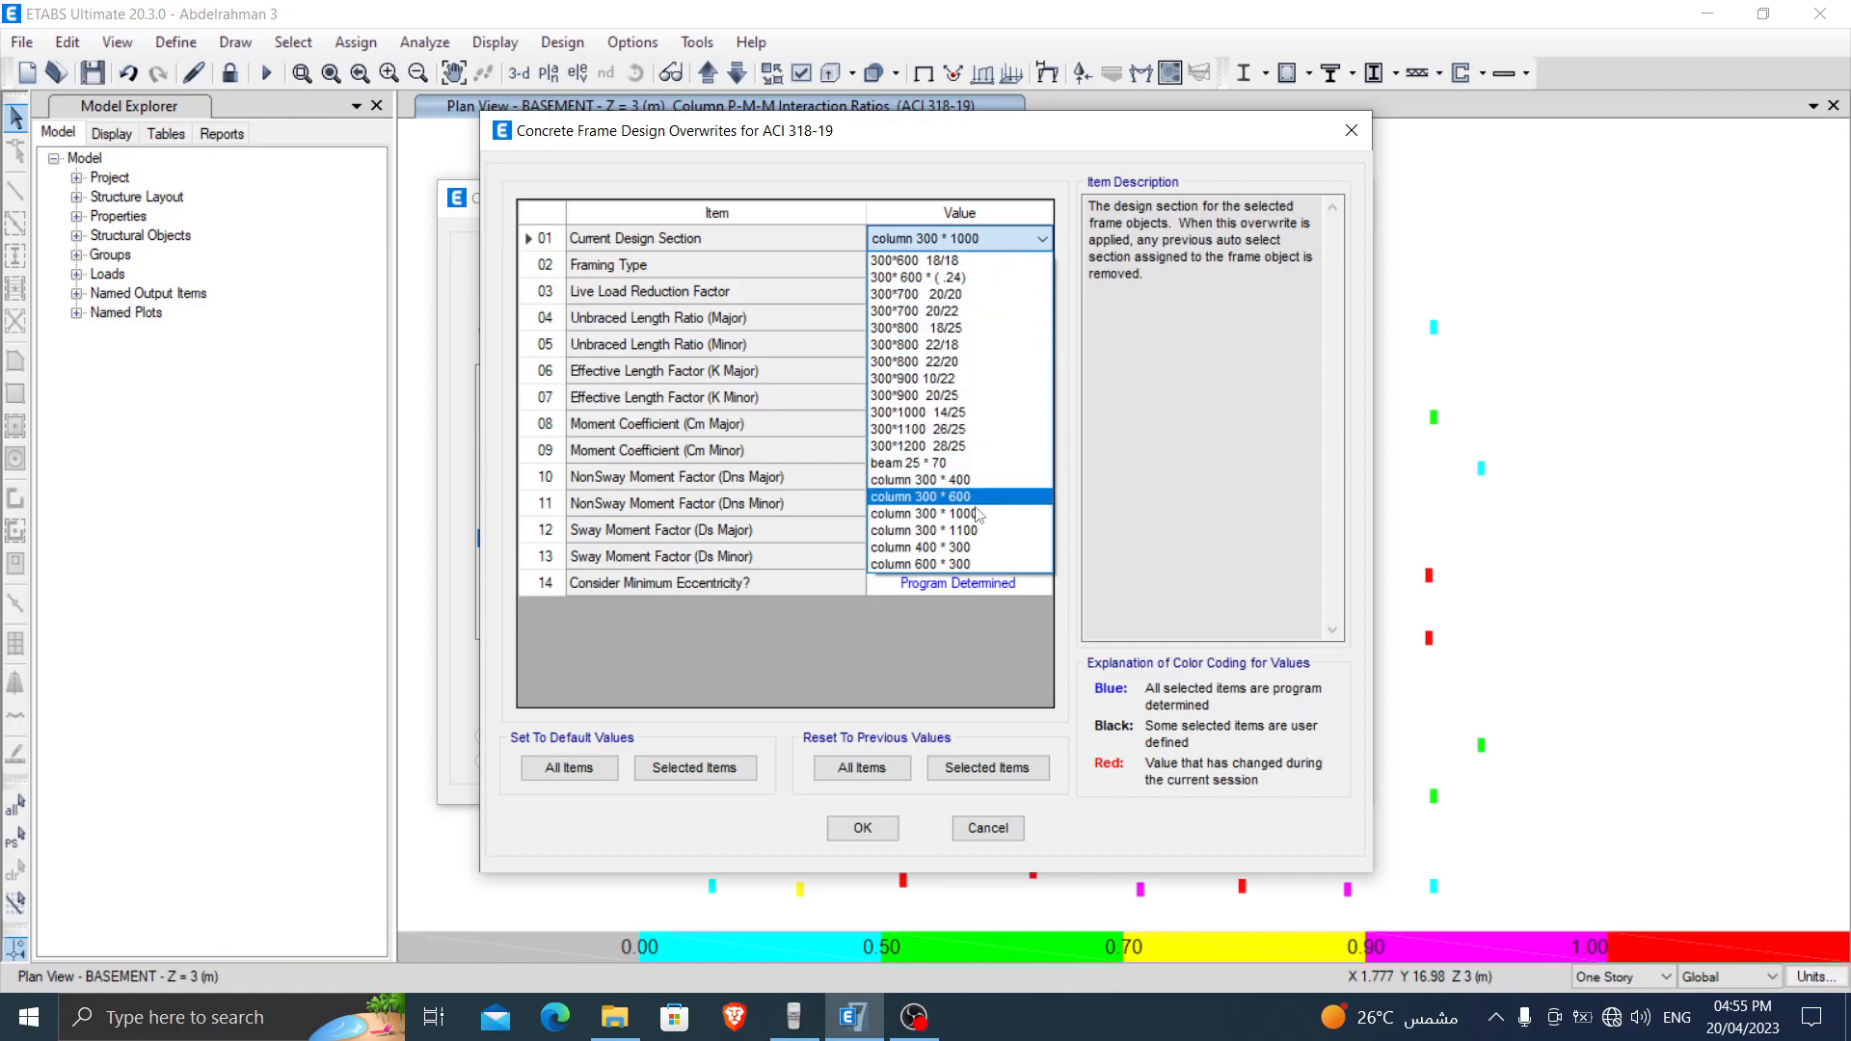
pyautogui.click(990, 838)
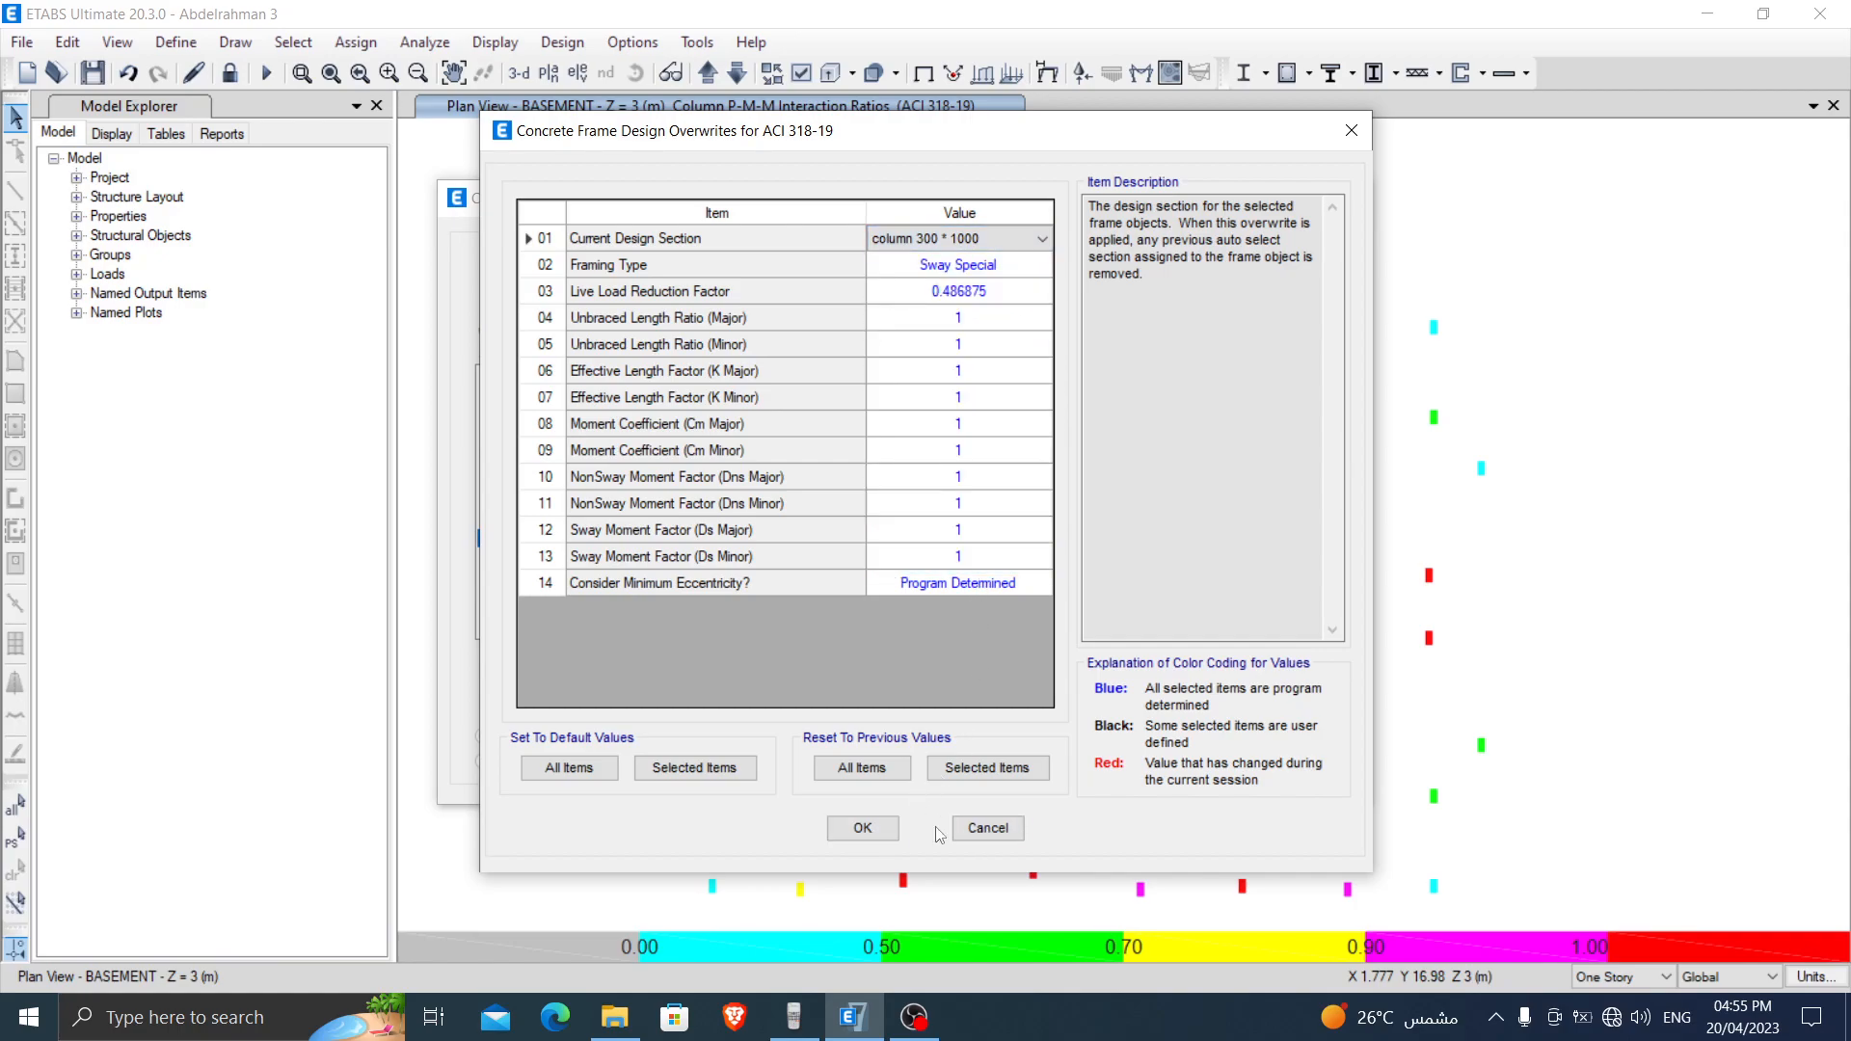
pyautogui.click(993, 829)
pyautogui.click(974, 764)
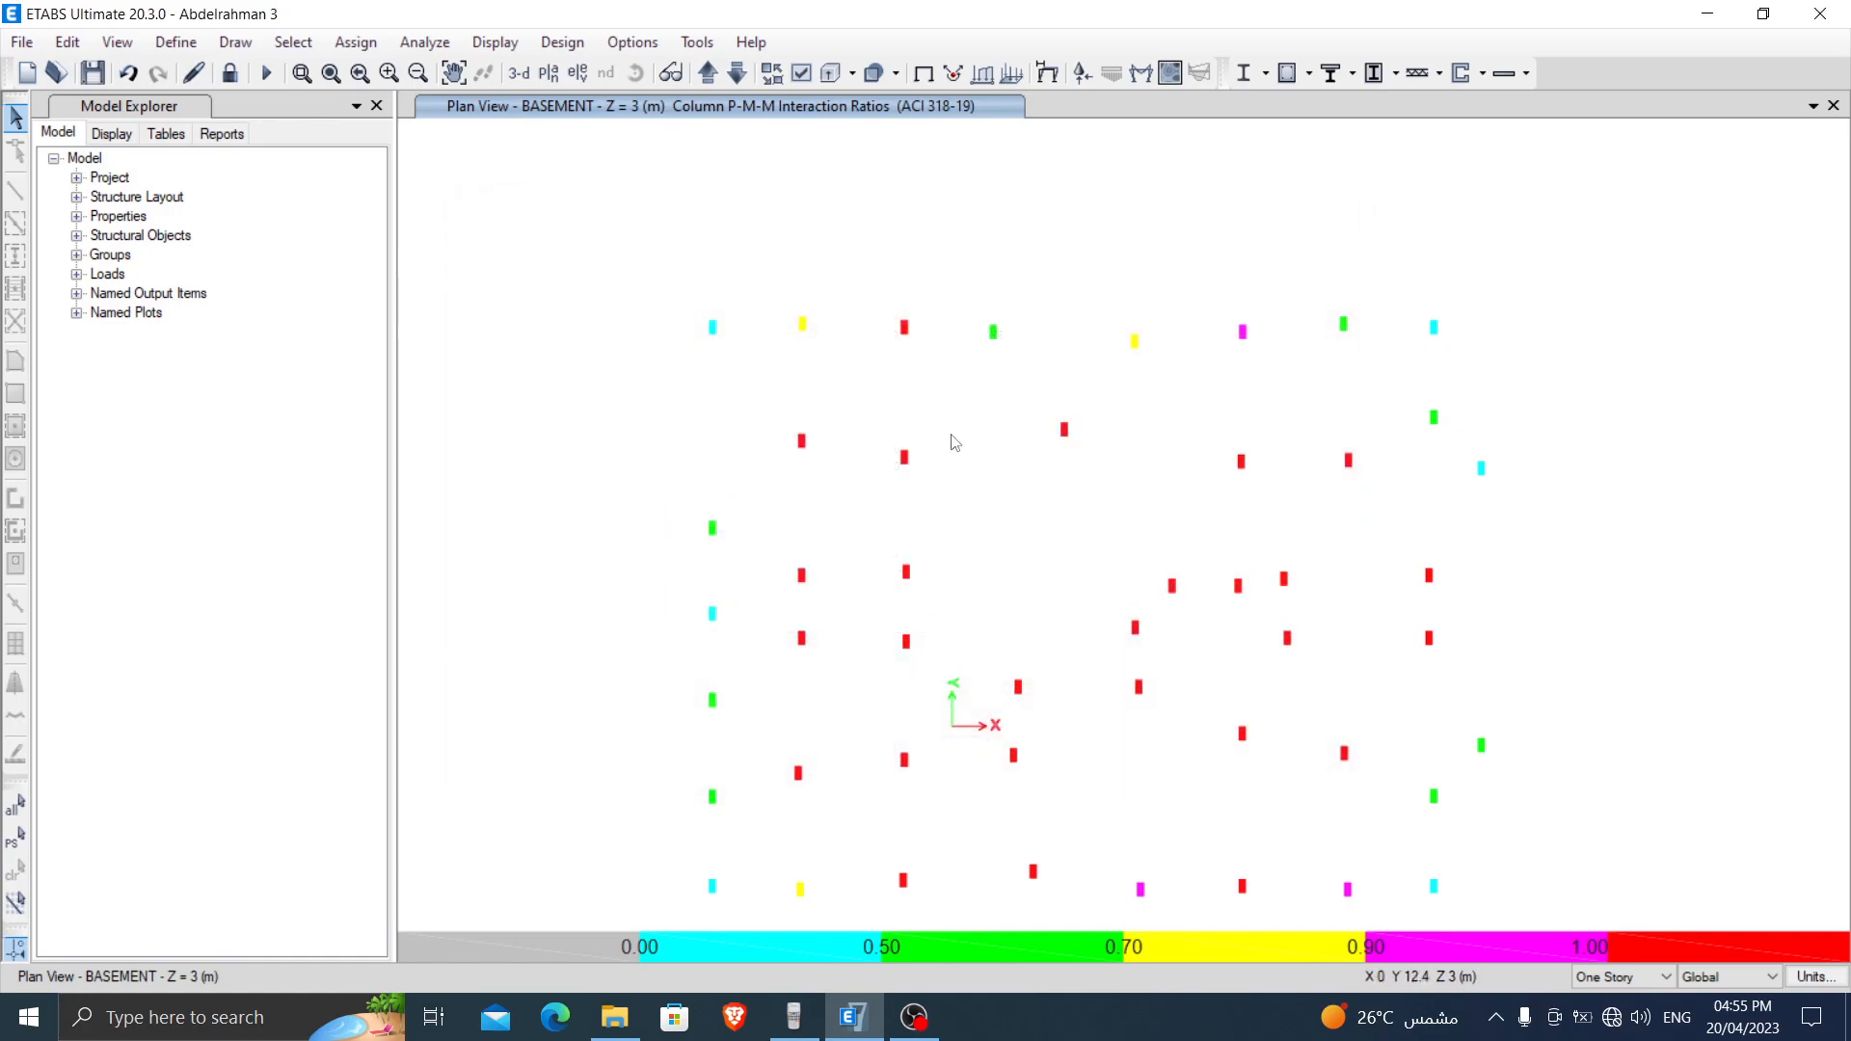
# Step: Examine the design details of overstressed basement column C45, including its rebar percentage and capacity ratio
pyautogui.moveTo(998, 337)
pyautogui.moveTo(906, 463)
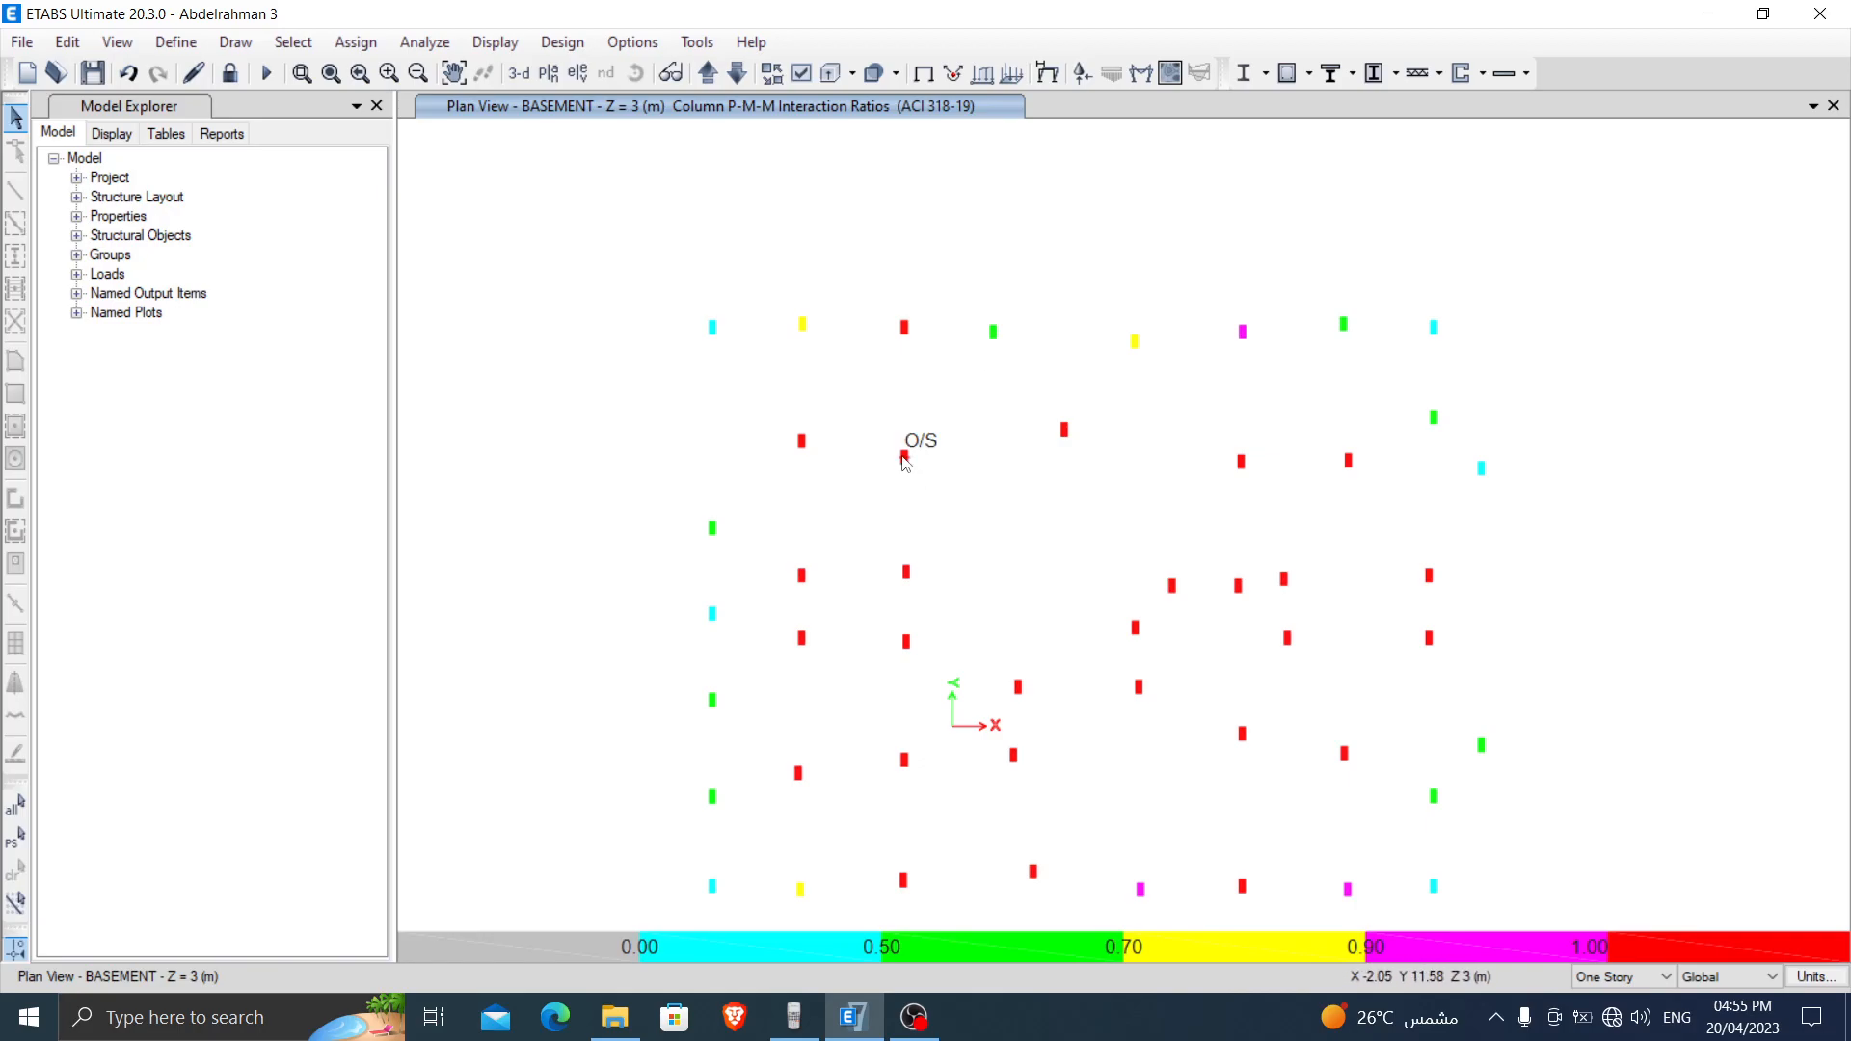
pyautogui.rightClick(800, 443)
pyautogui.click(1036, 714)
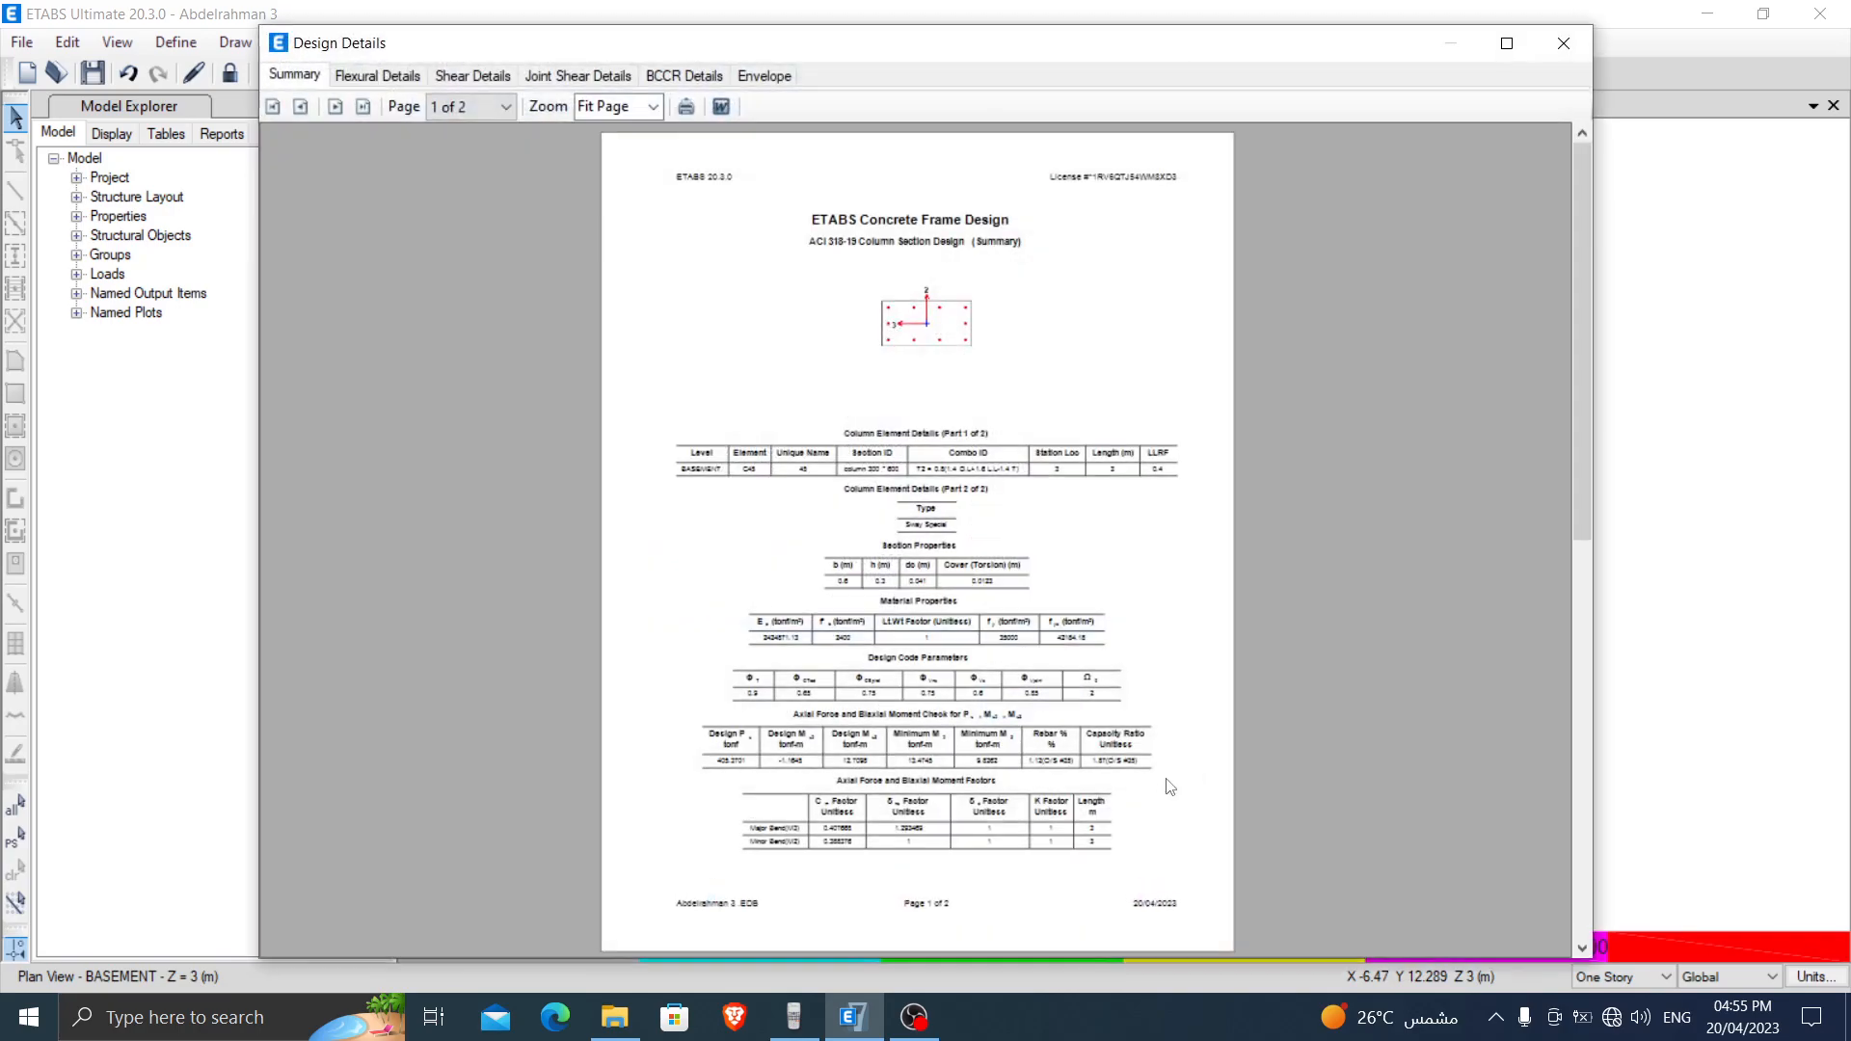
pyautogui.click(1159, 785)
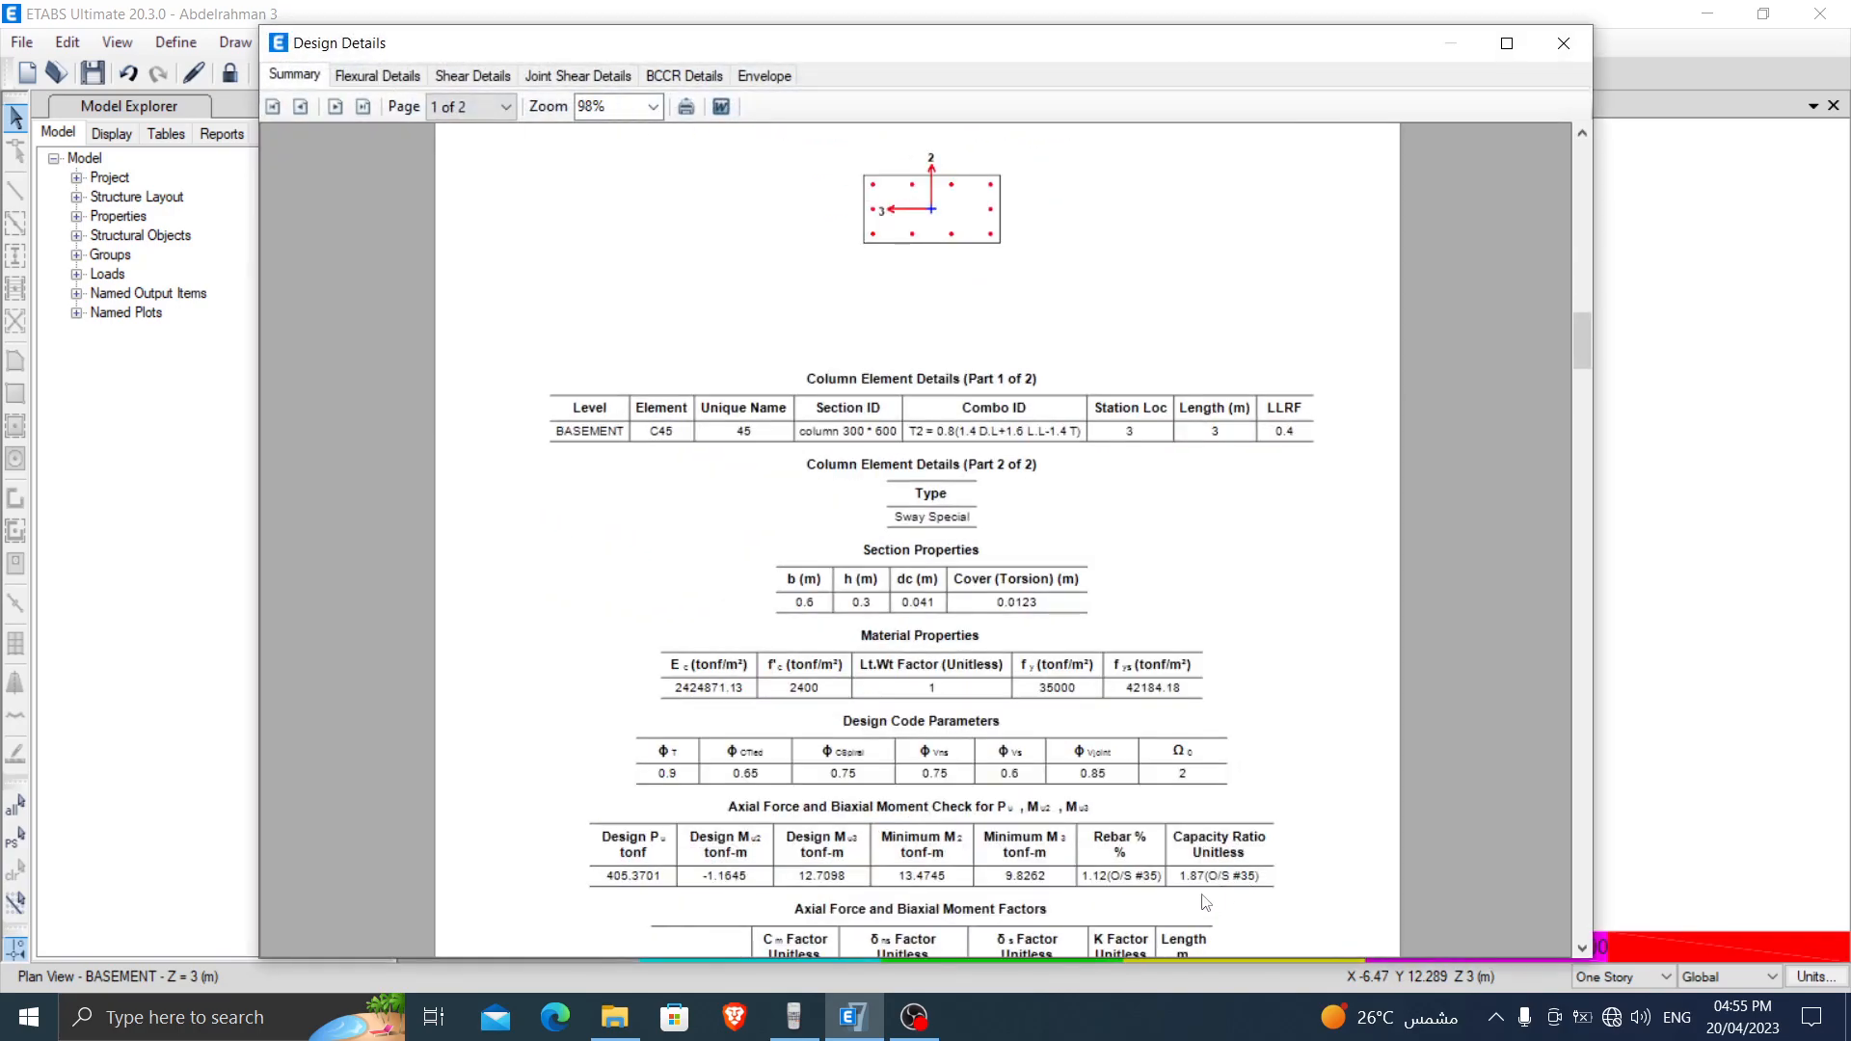
pyautogui.click(1193, 887)
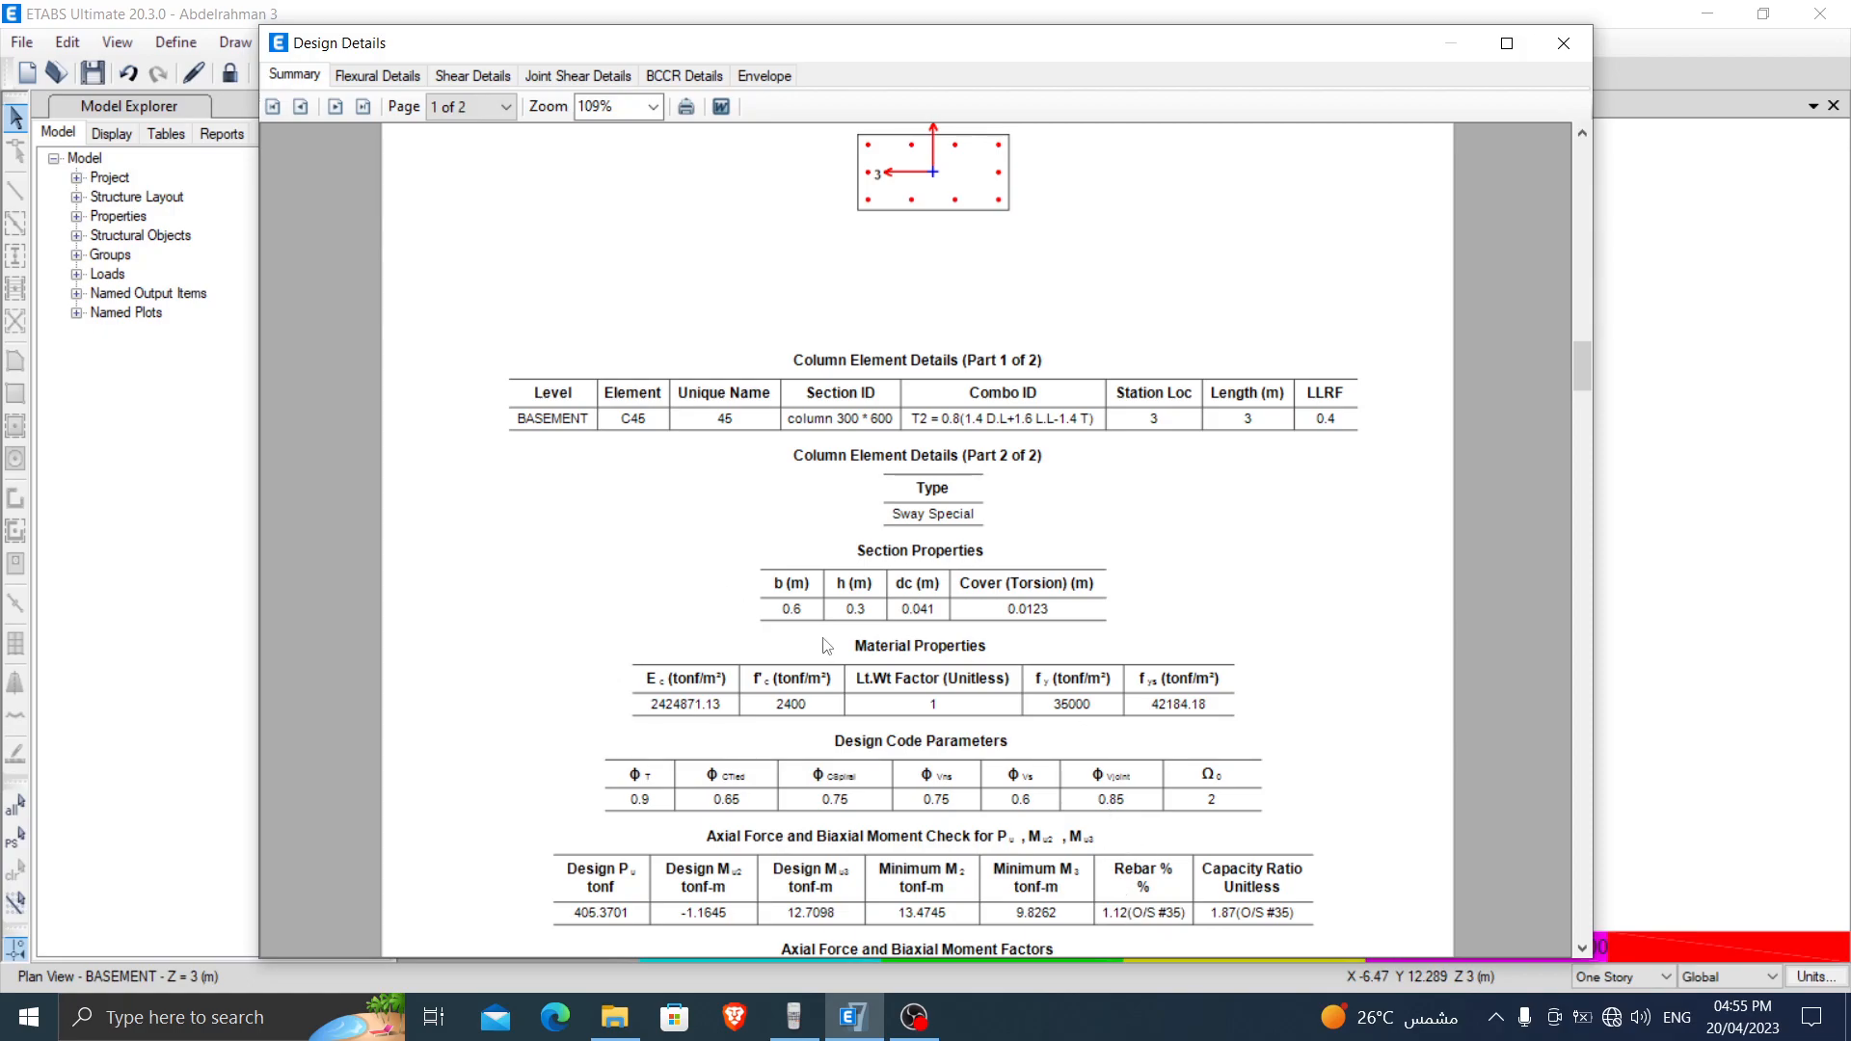
pyautogui.click(1563, 43)
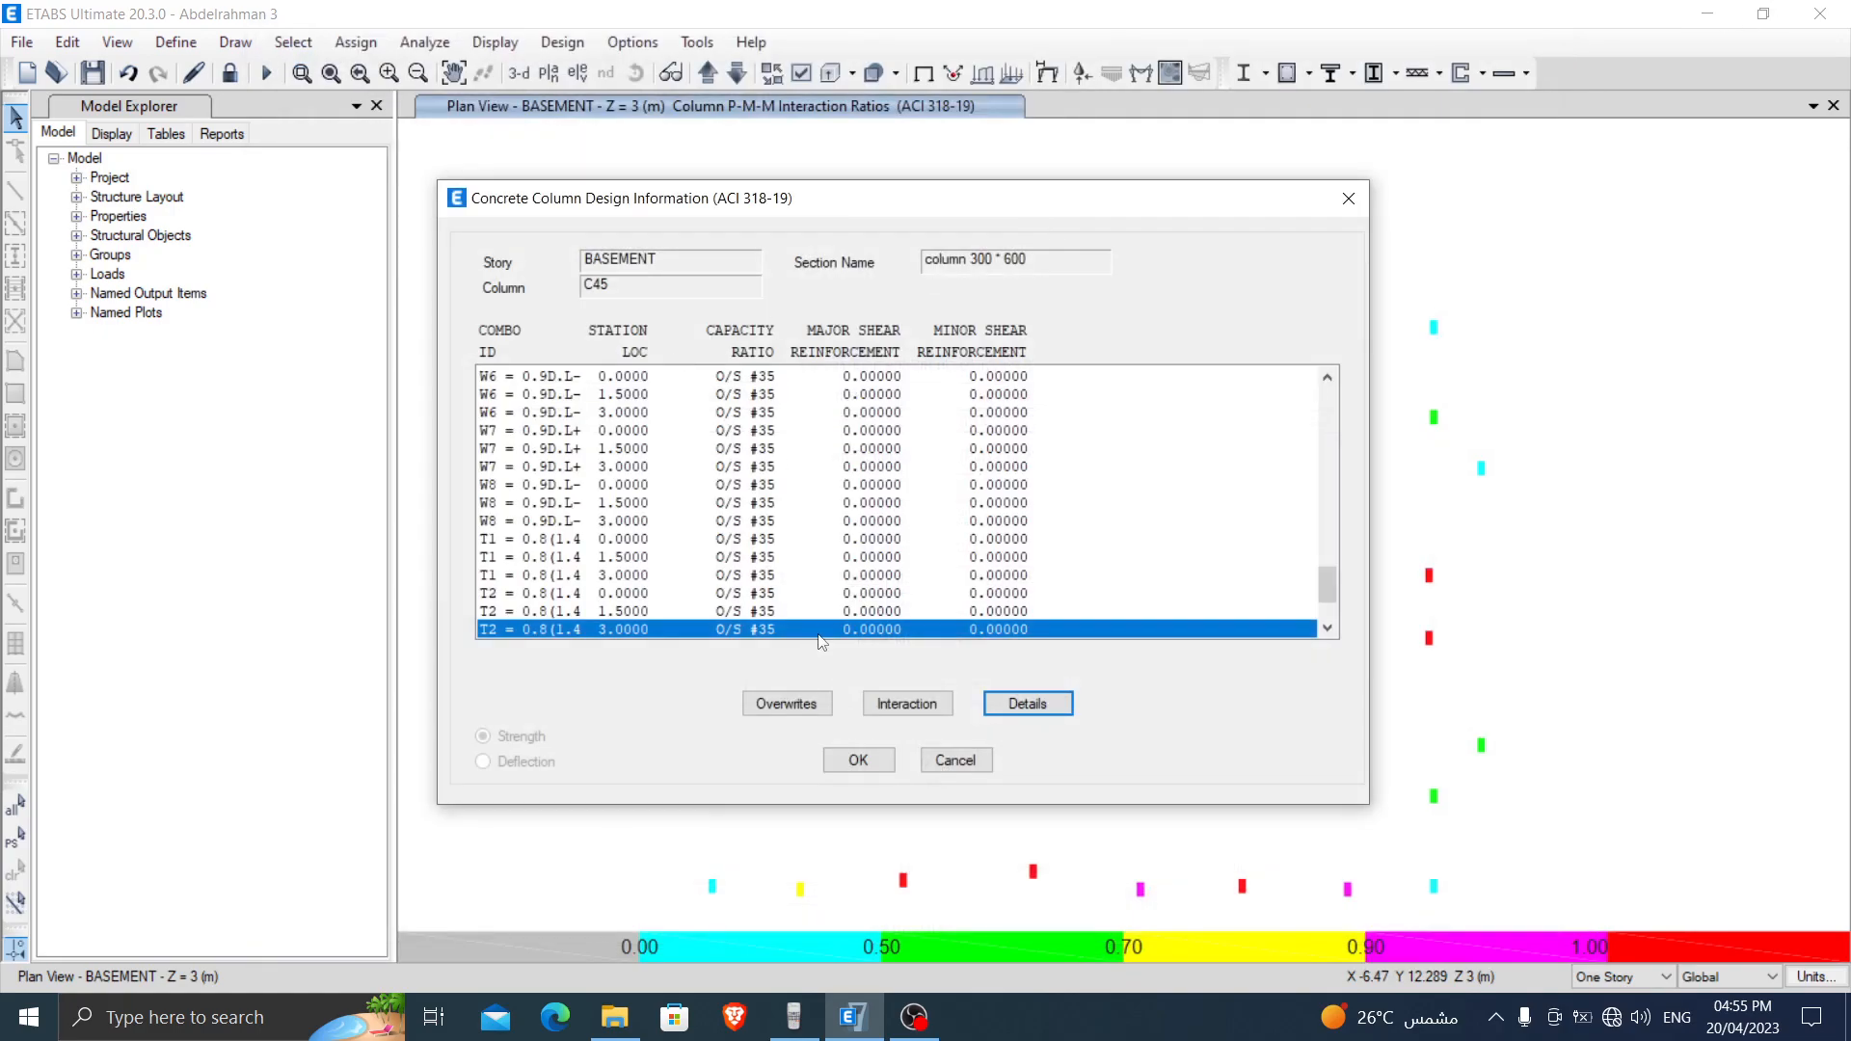
# Step: Overwrite the design section of basement column C45 with 300*1100 26/25 and accept the change
pyautogui.click(786, 705)
pyautogui.click(973, 239)
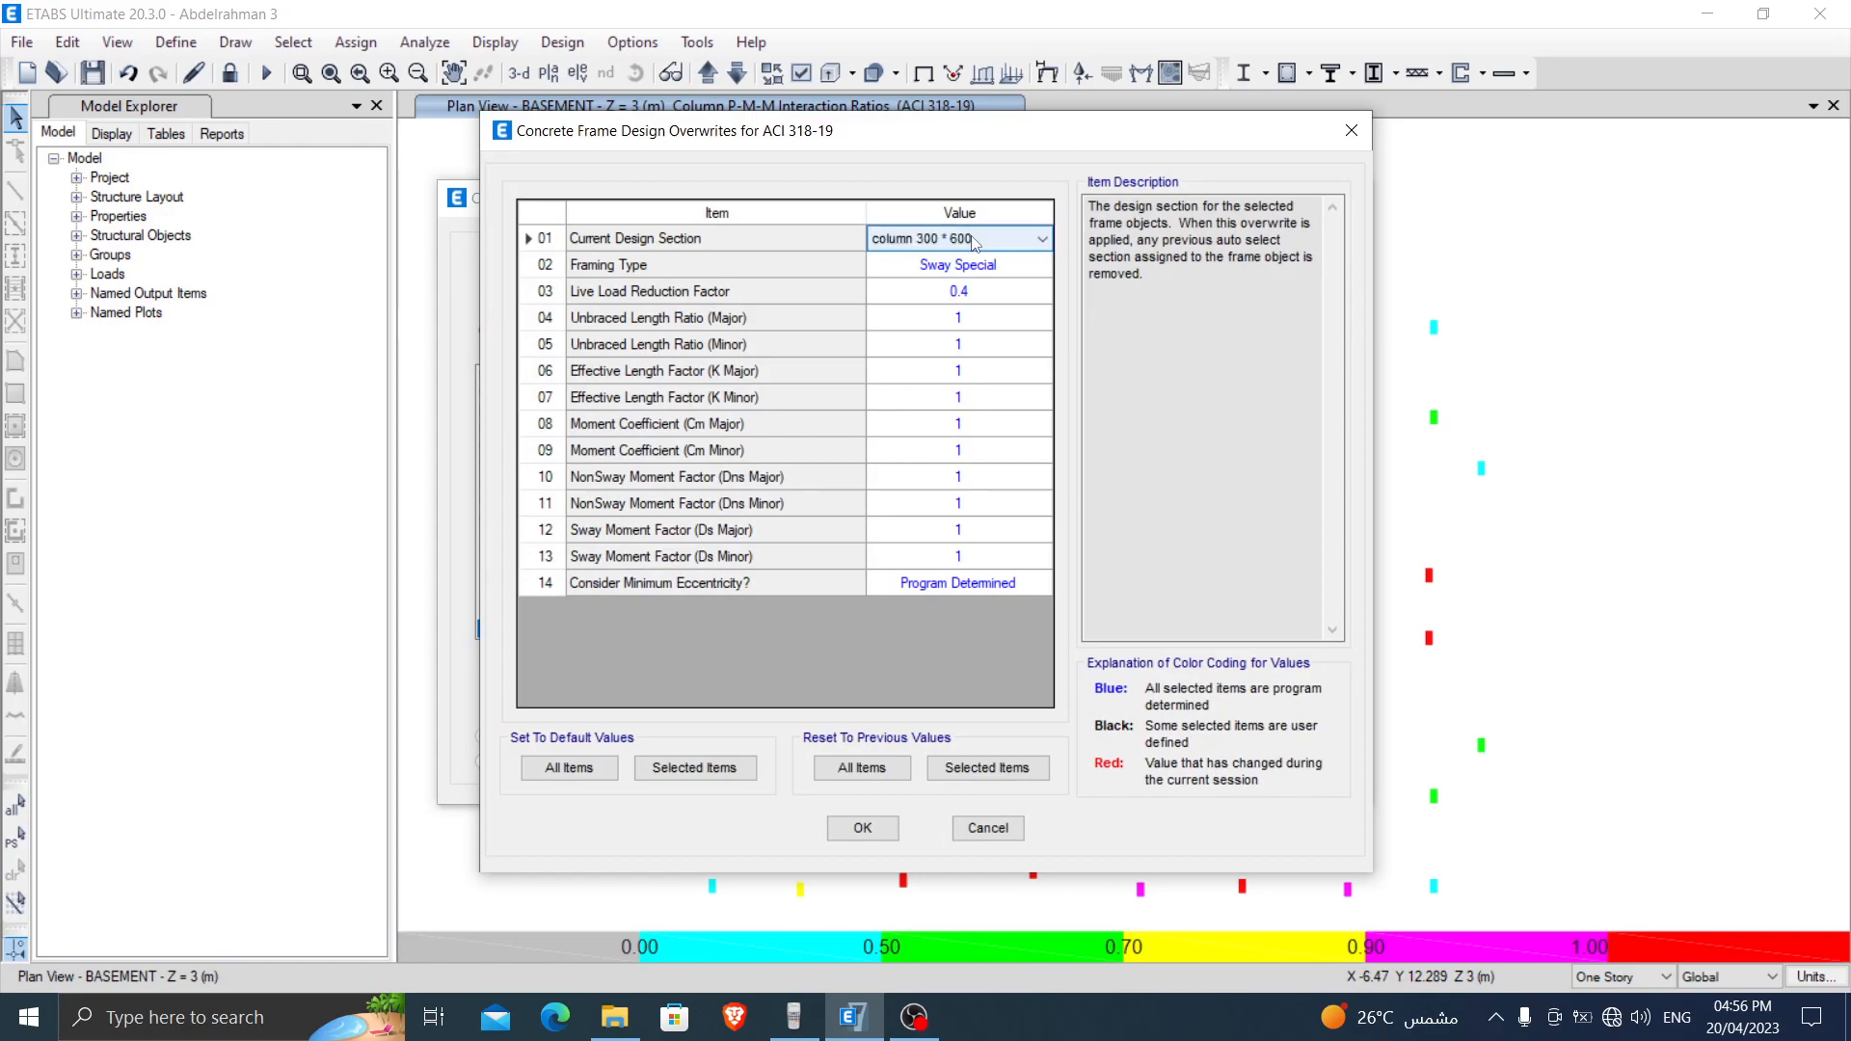
pyautogui.click(973, 239)
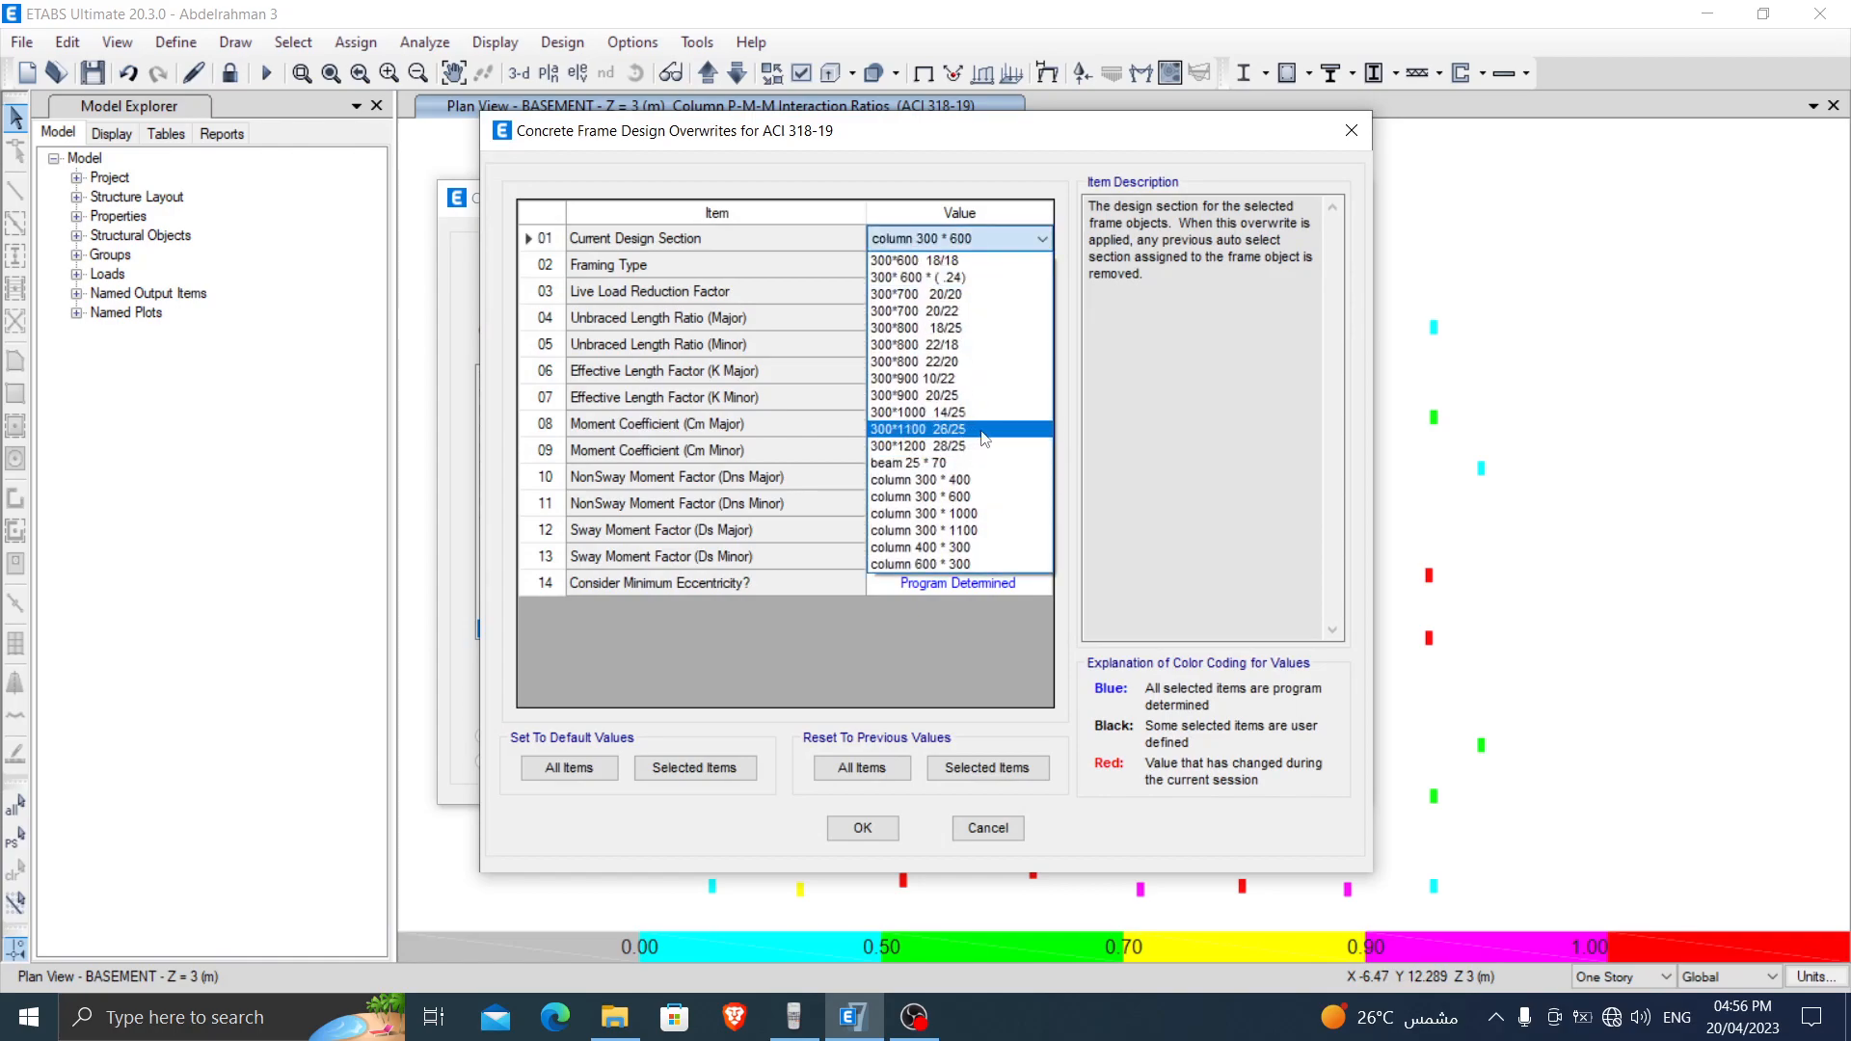
pyautogui.click(982, 429)
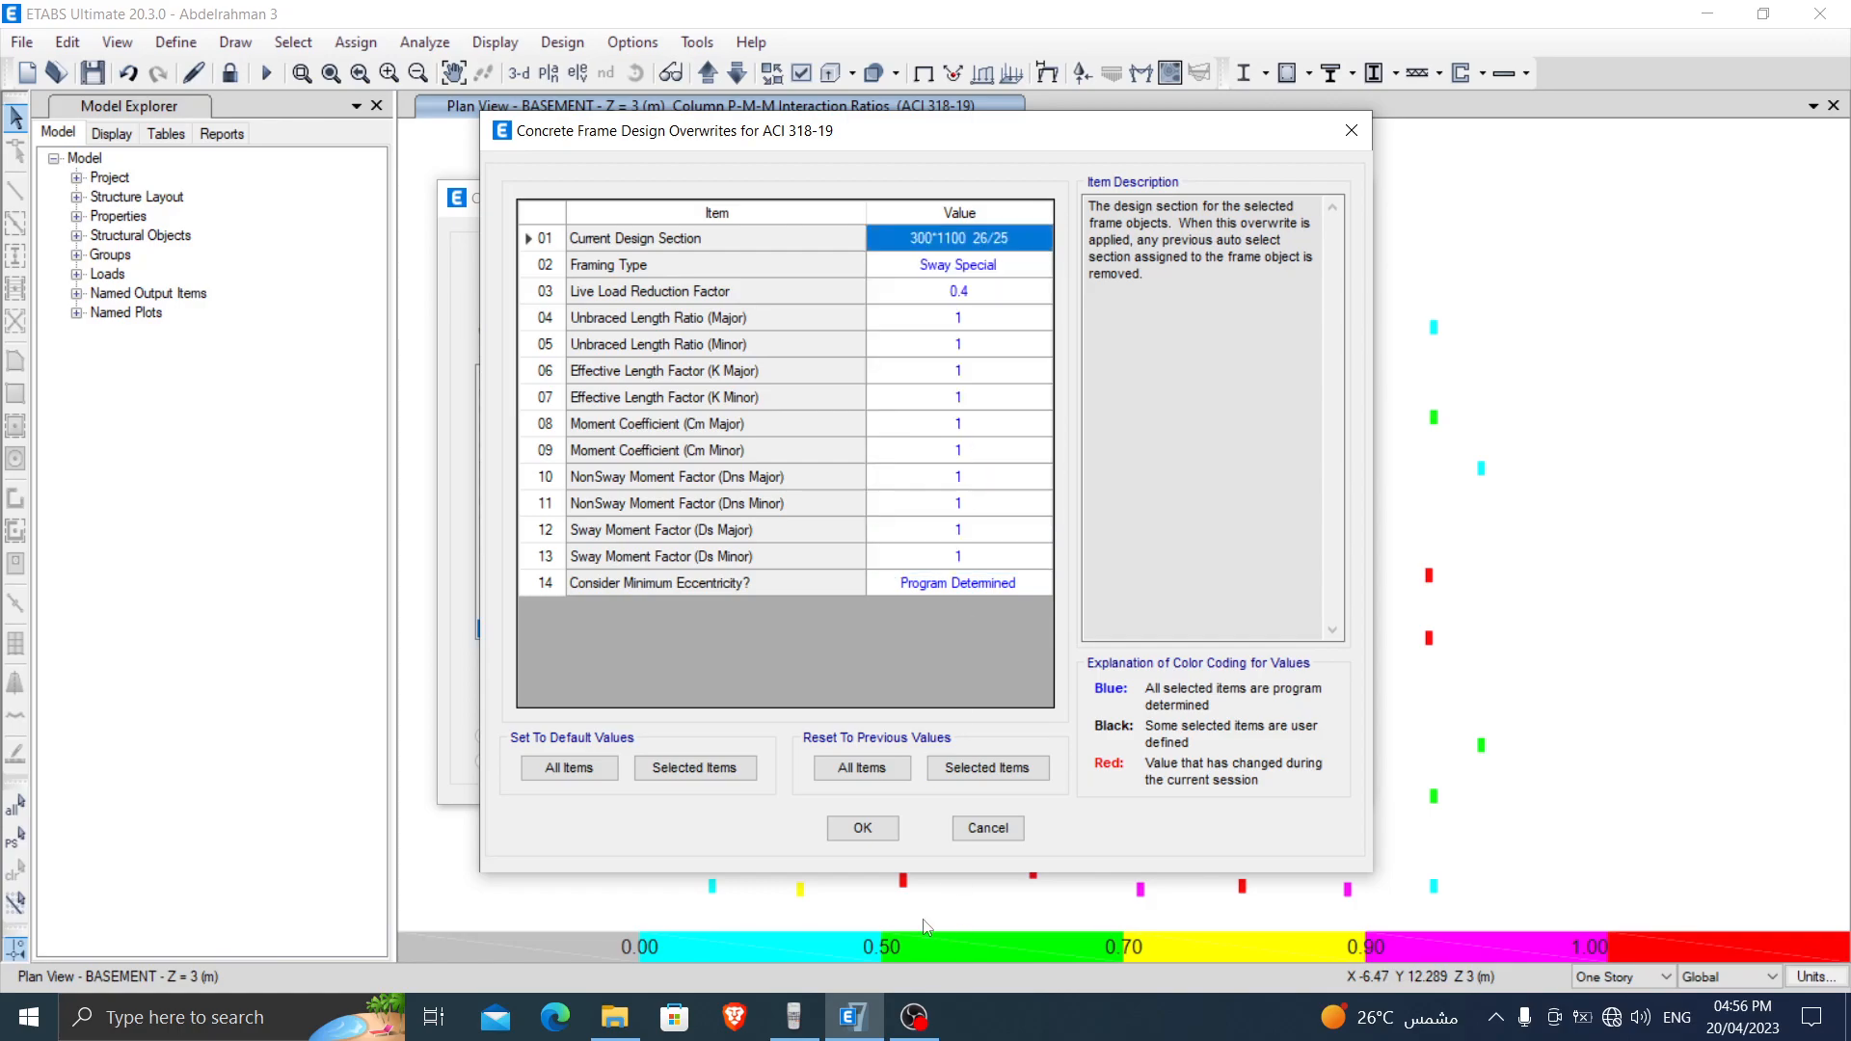
pyautogui.click(872, 831)
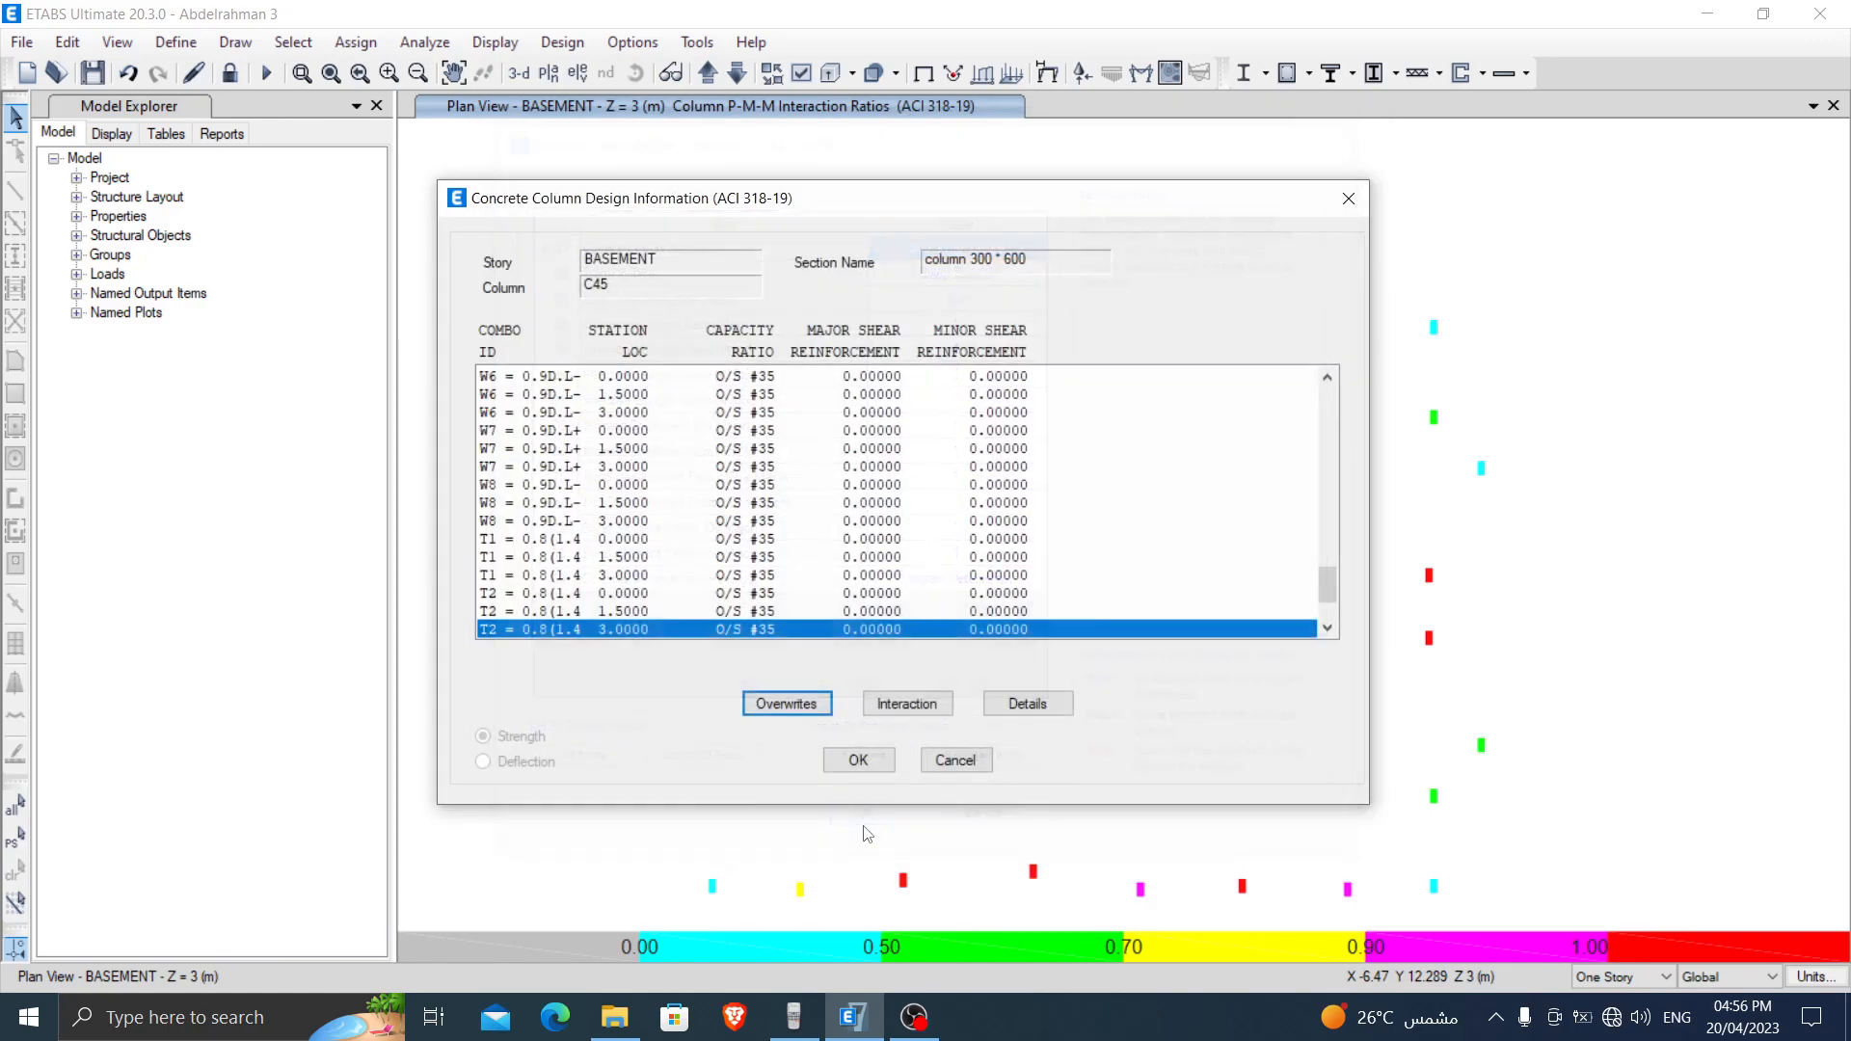
pyautogui.click(861, 758)
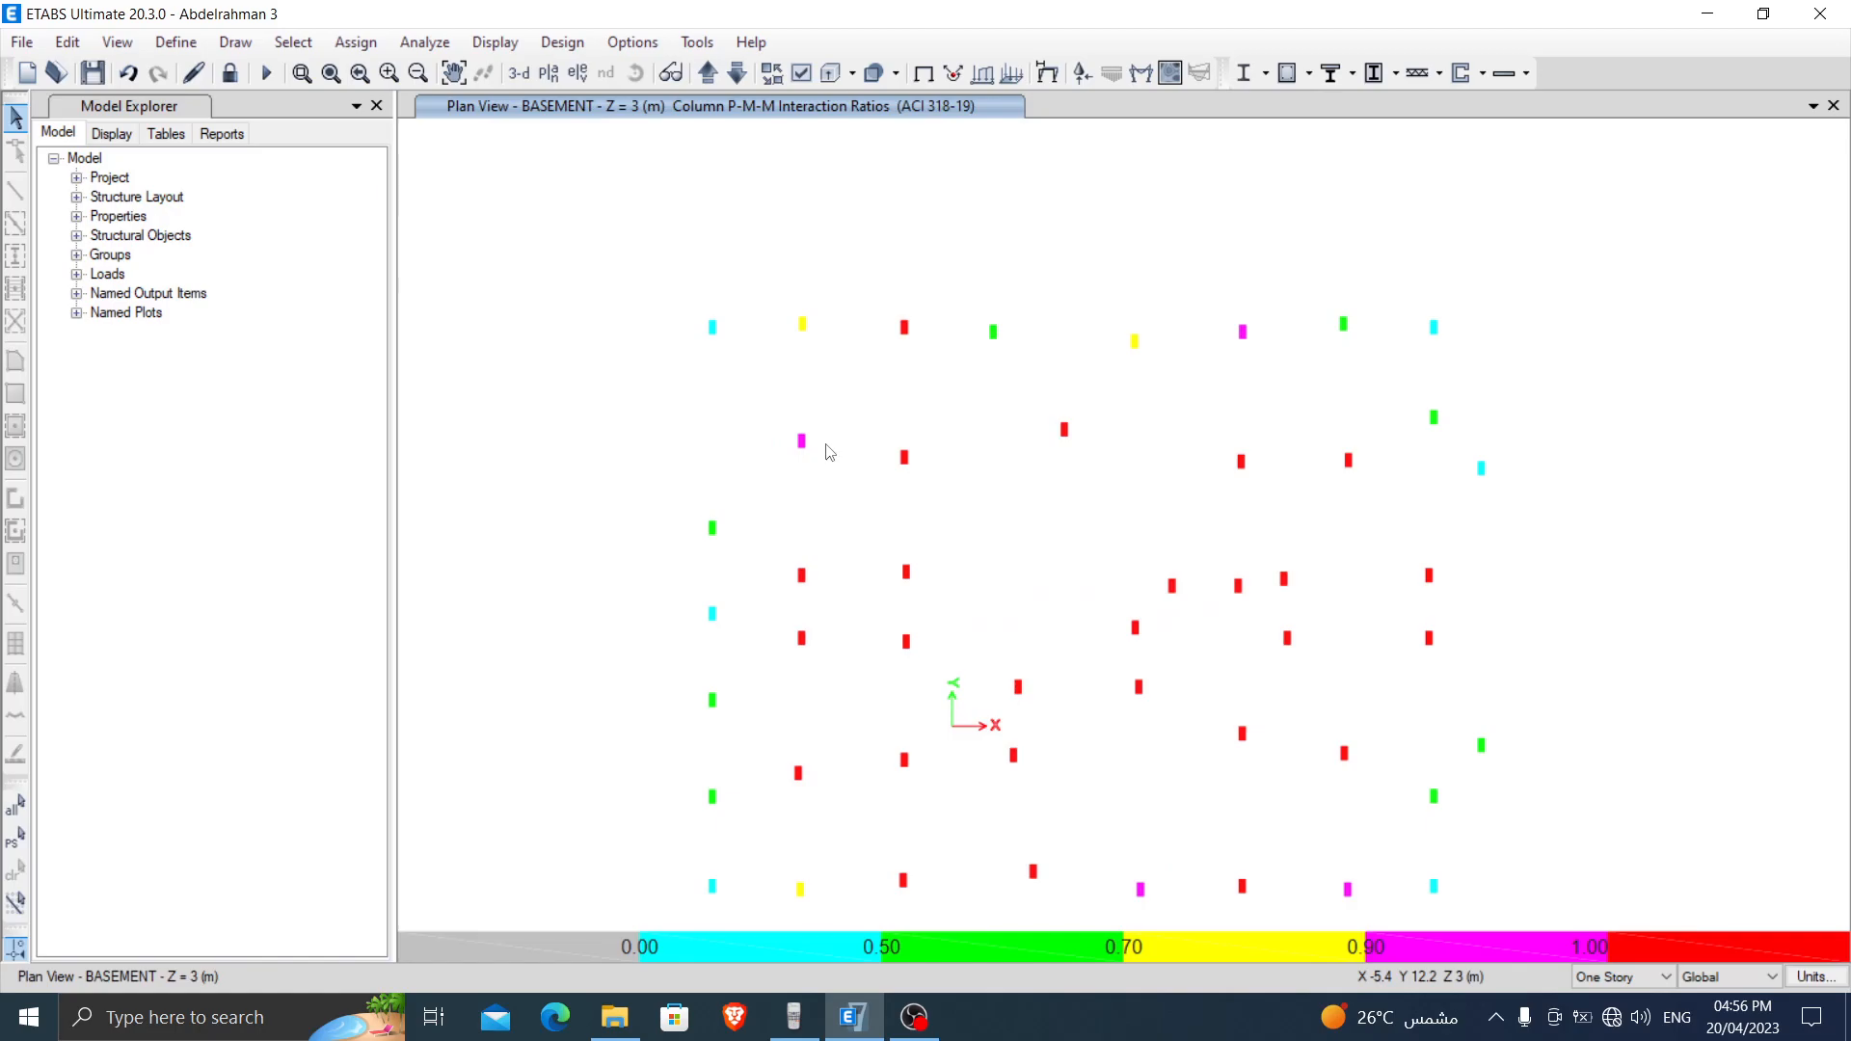
# Step: Check the updated design details of column C45, comparing its rebar percentage and capacity ratio with the new section
pyautogui.rightClick(800, 445)
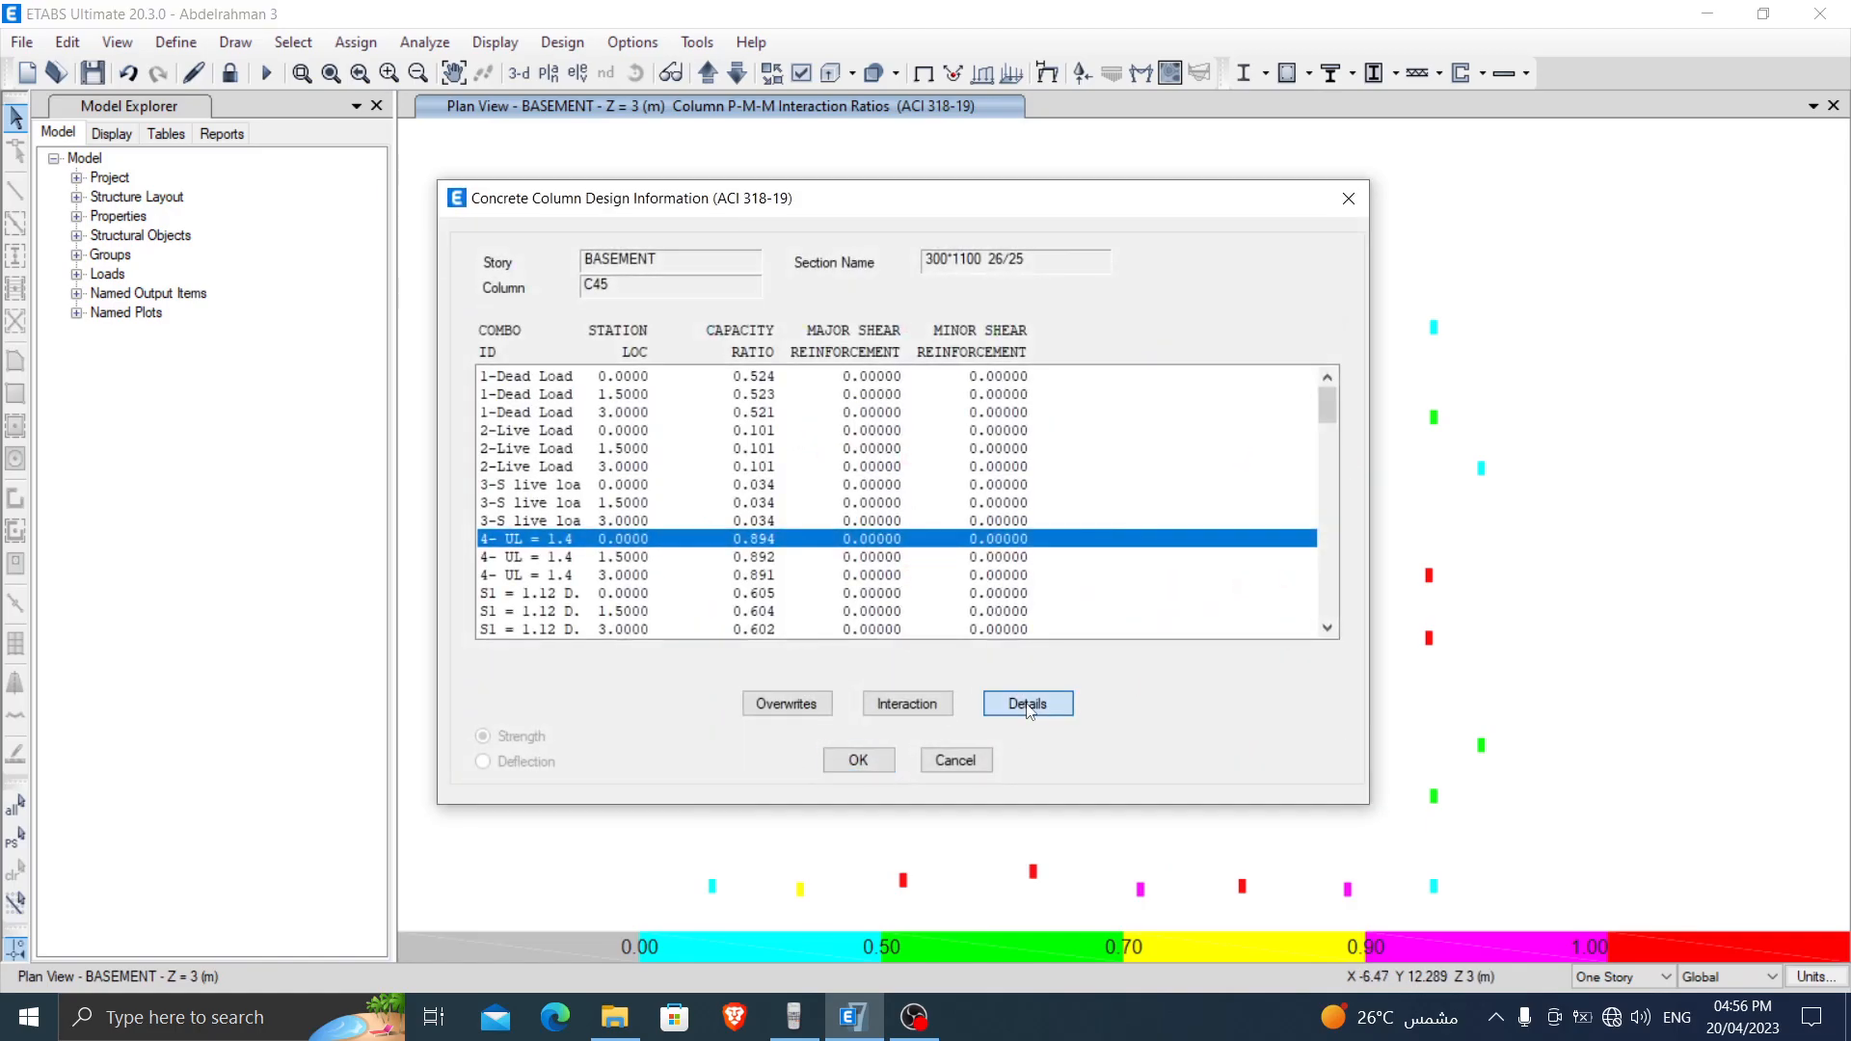
pyautogui.click(1029, 705)
pyautogui.keyDown('ctrl'); pyautogui.scroll(3, 1153, 793); pyautogui.keyUp('ctrl')
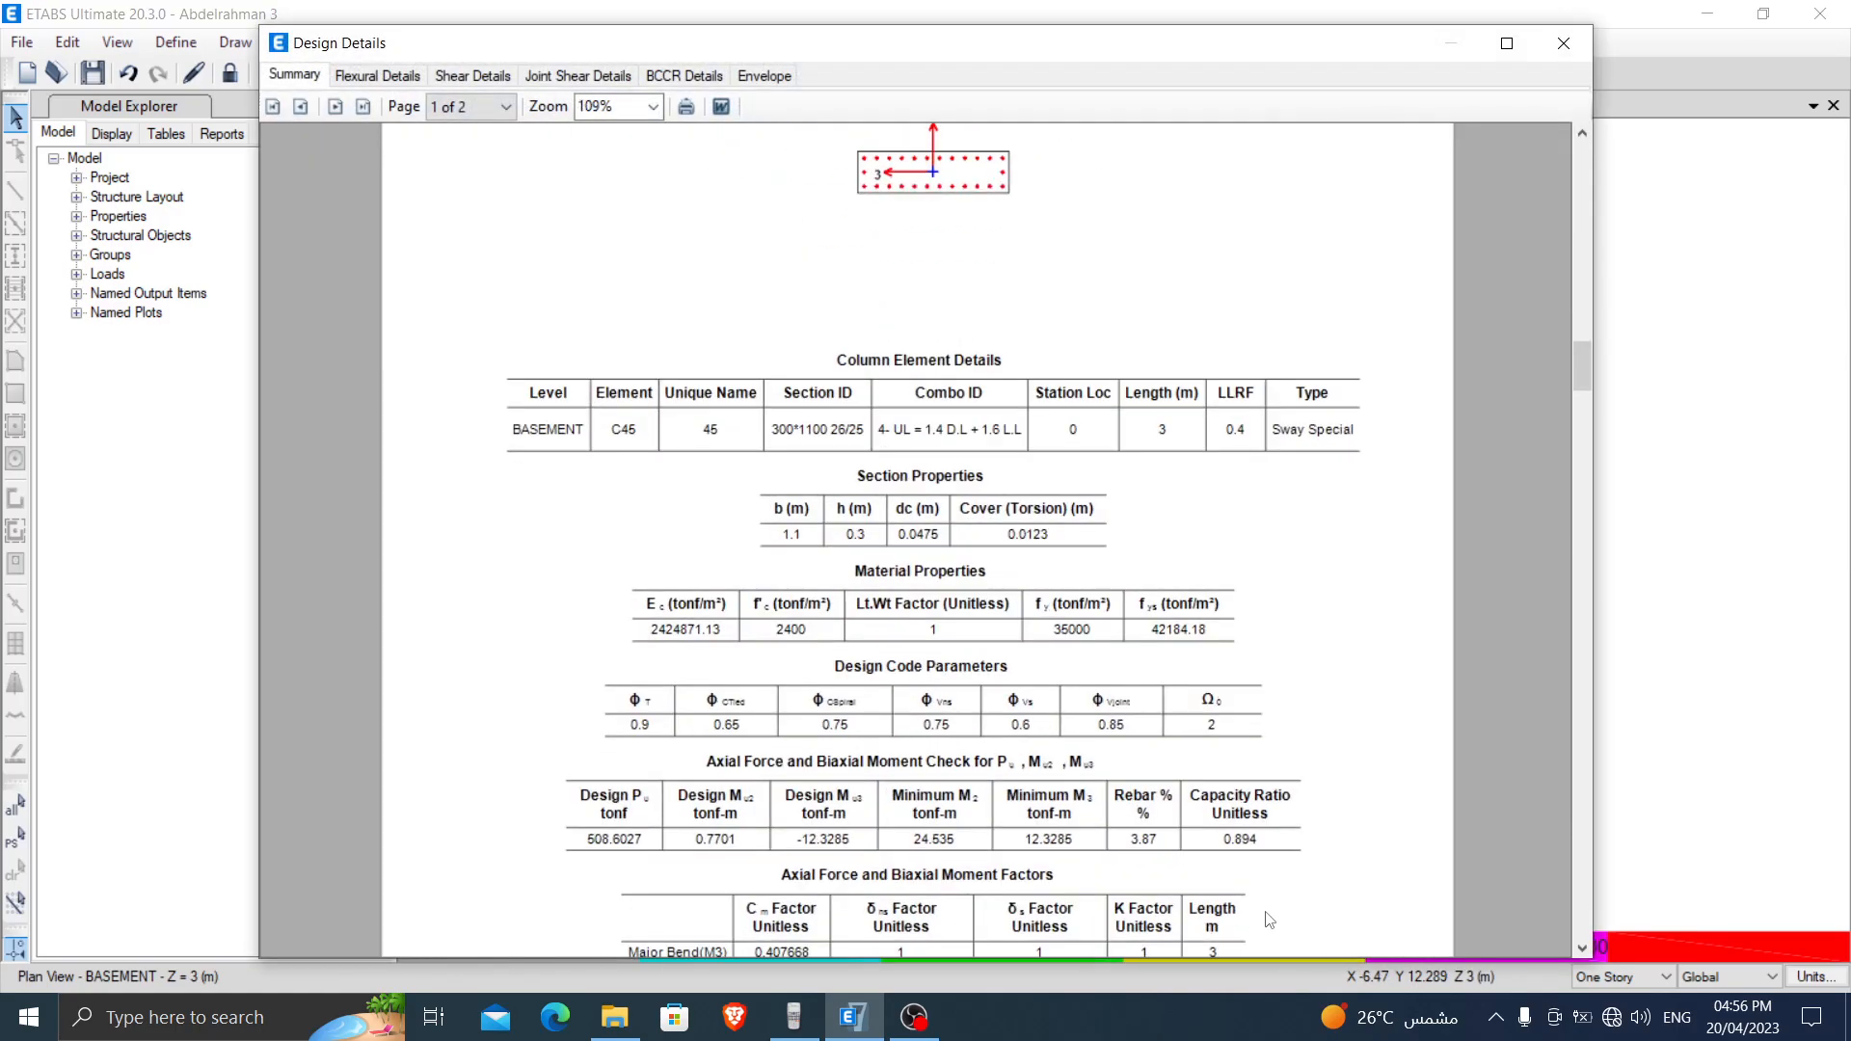
pyautogui.scroll(-3, 1320, 925)
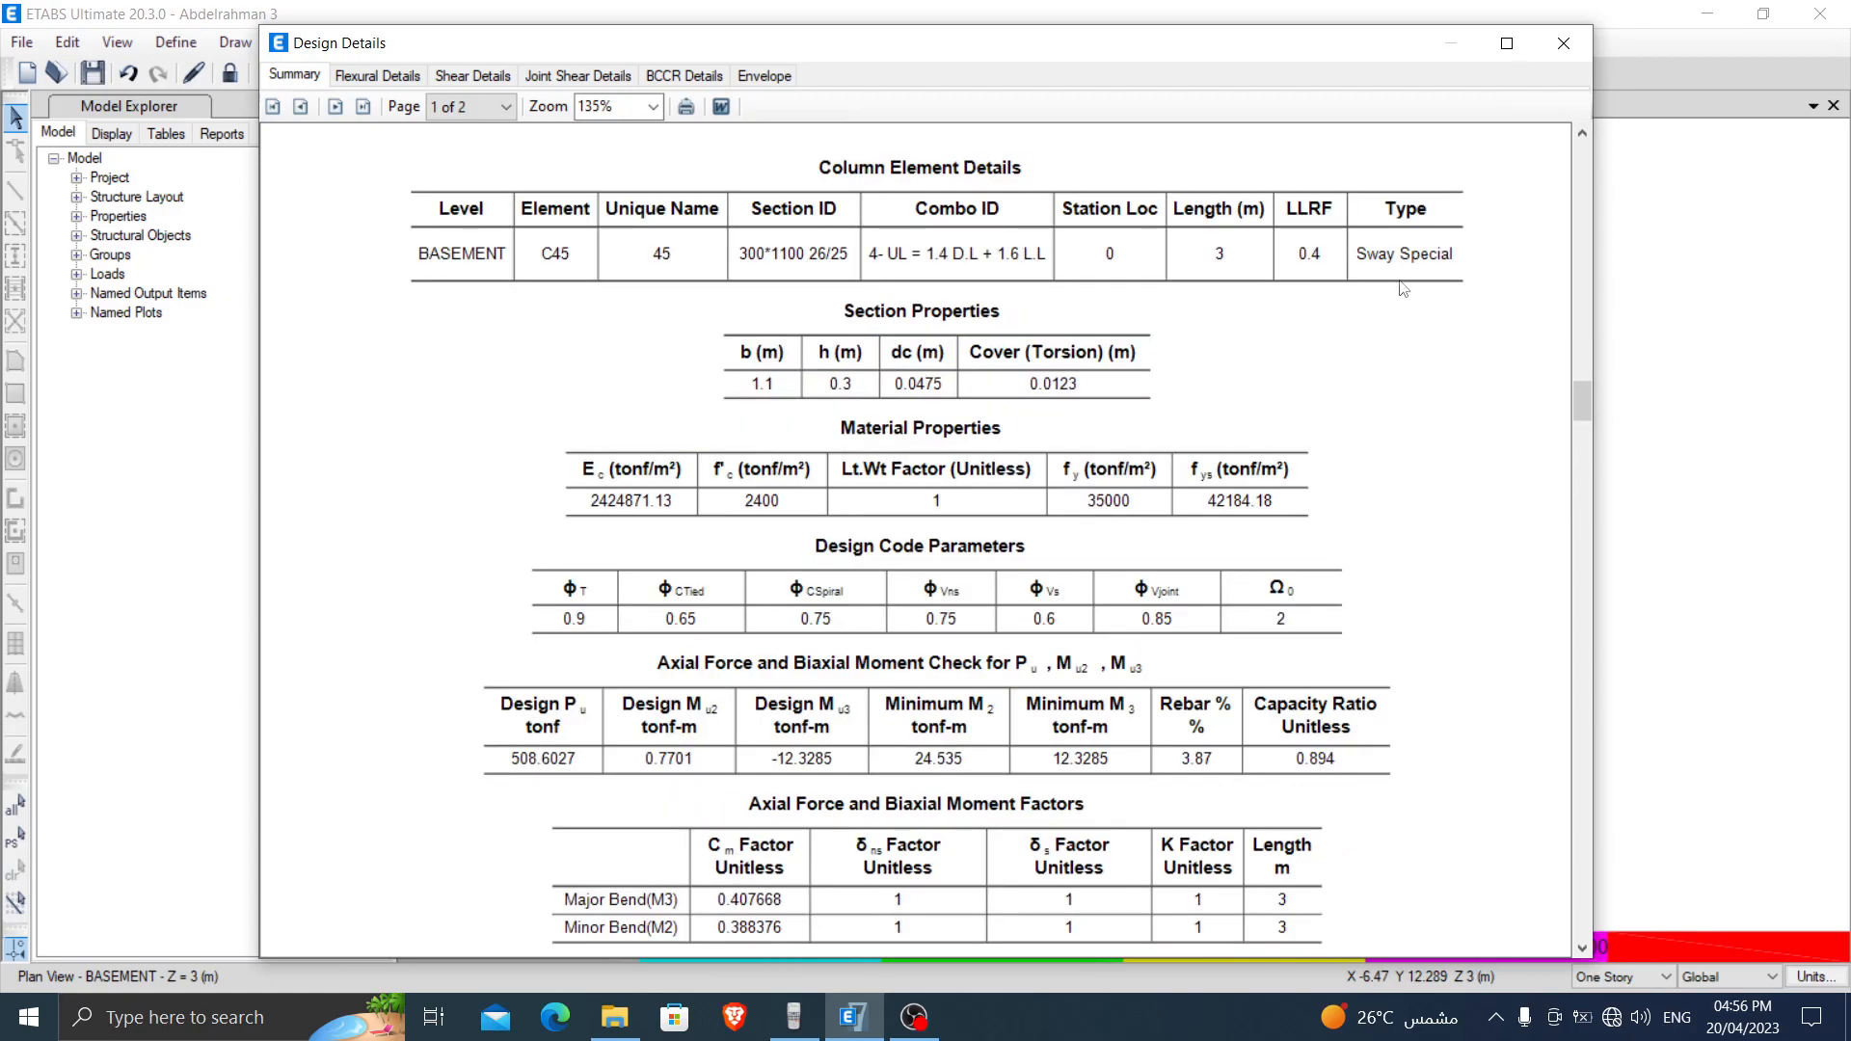
pyautogui.click(1563, 42)
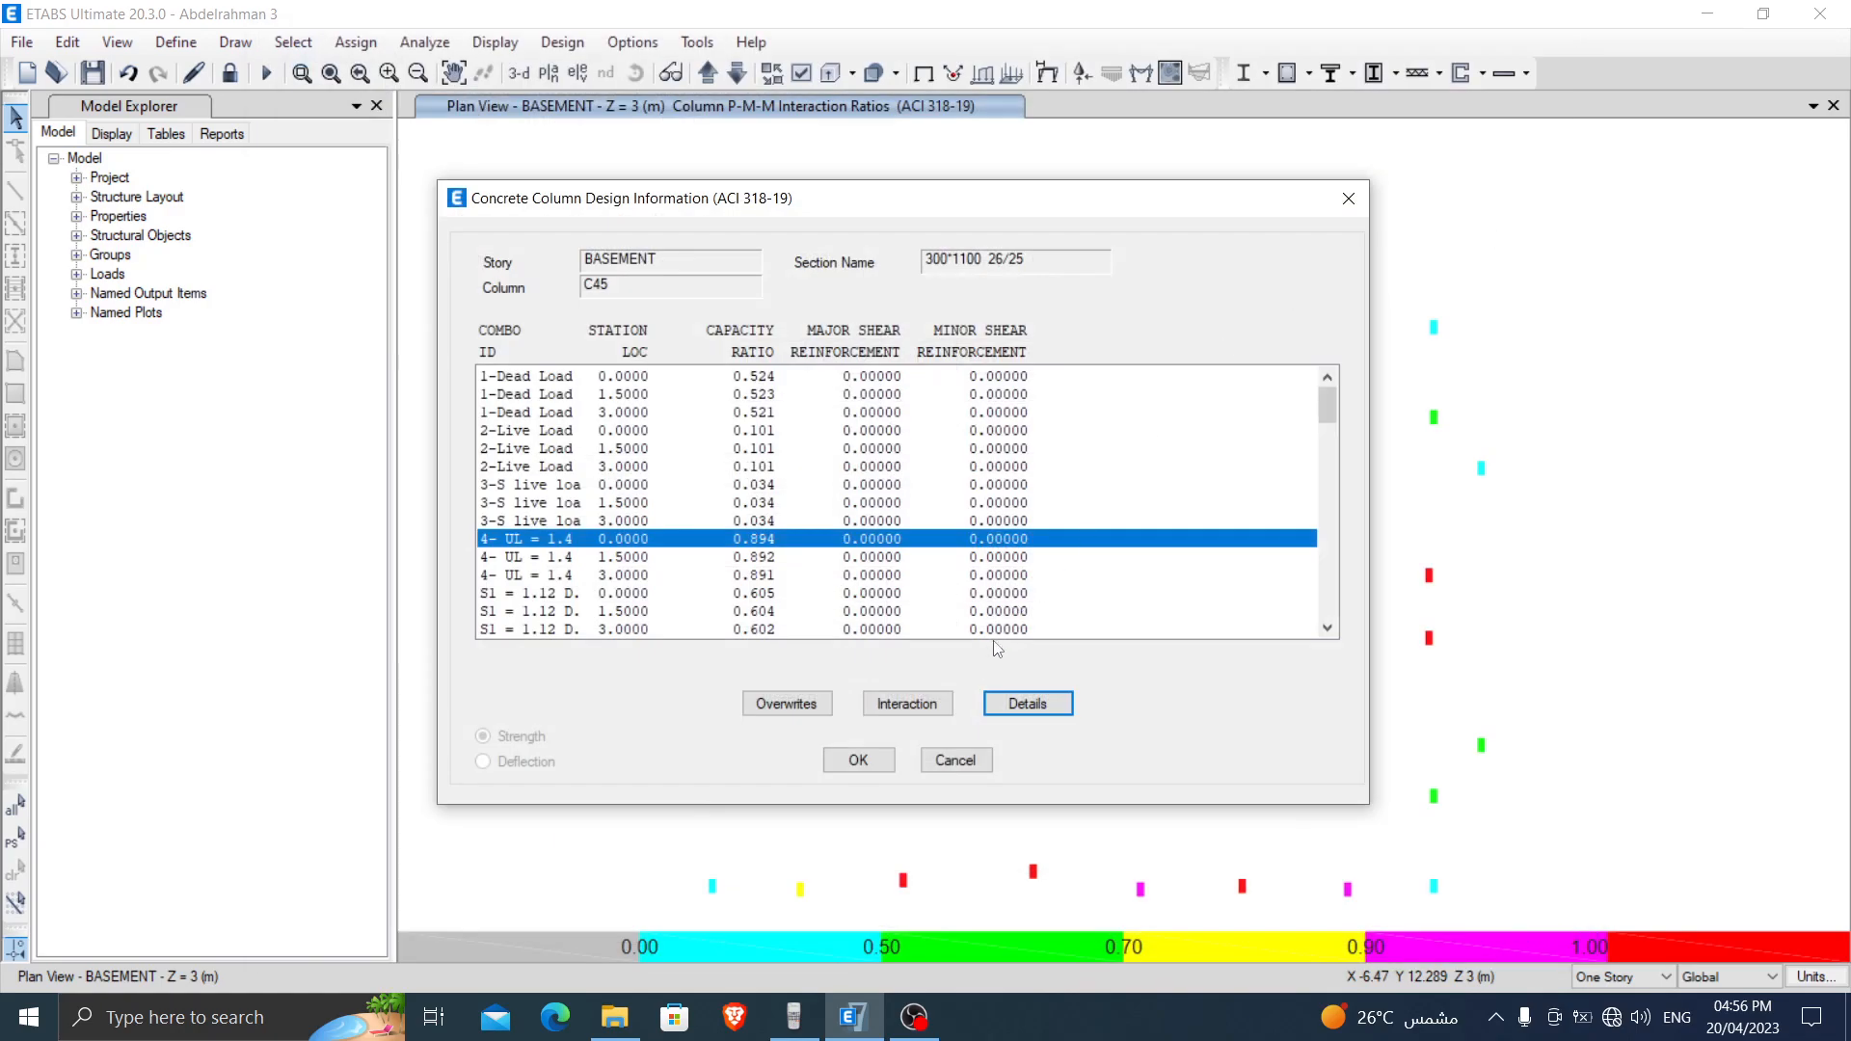
pyautogui.click(867, 766)
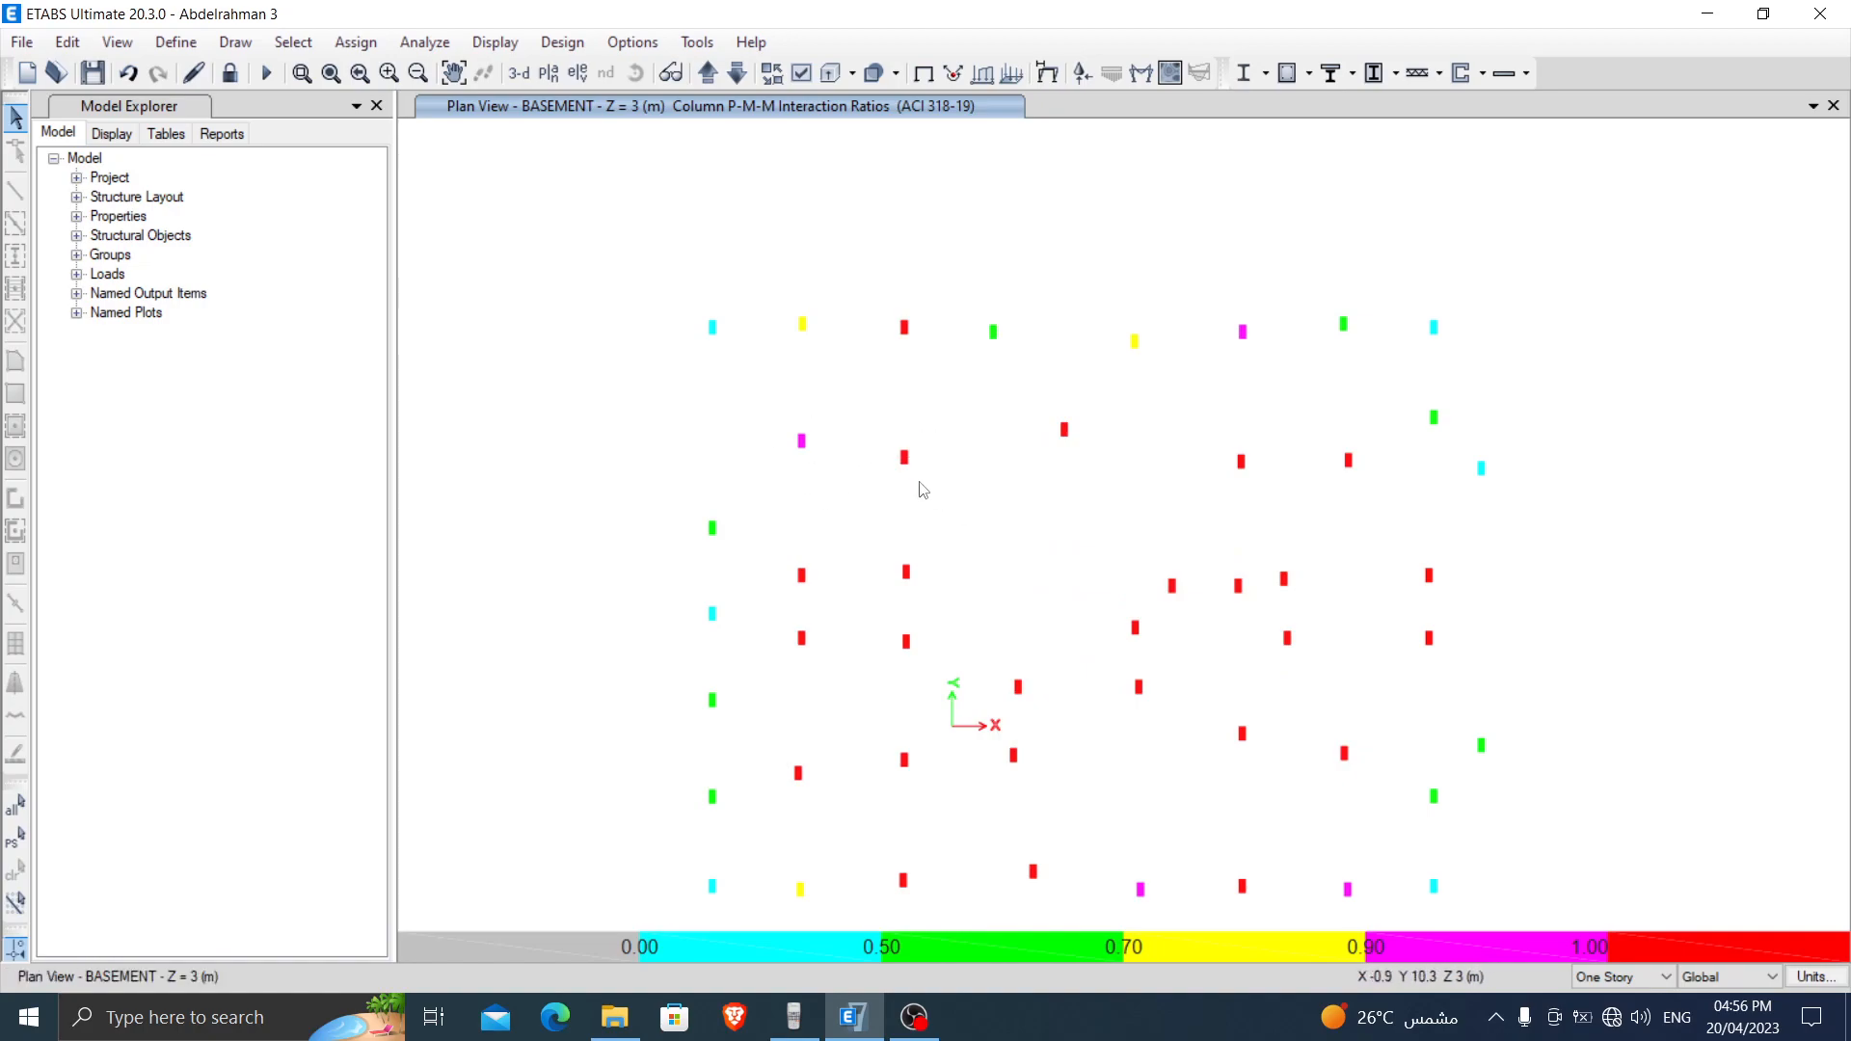
# Step: Examine the design details of overstressed basement column C11, including its governing combination, rebar percentage and capacity ratio
pyautogui.rightClick(905, 459)
pyautogui.click(1023, 711)
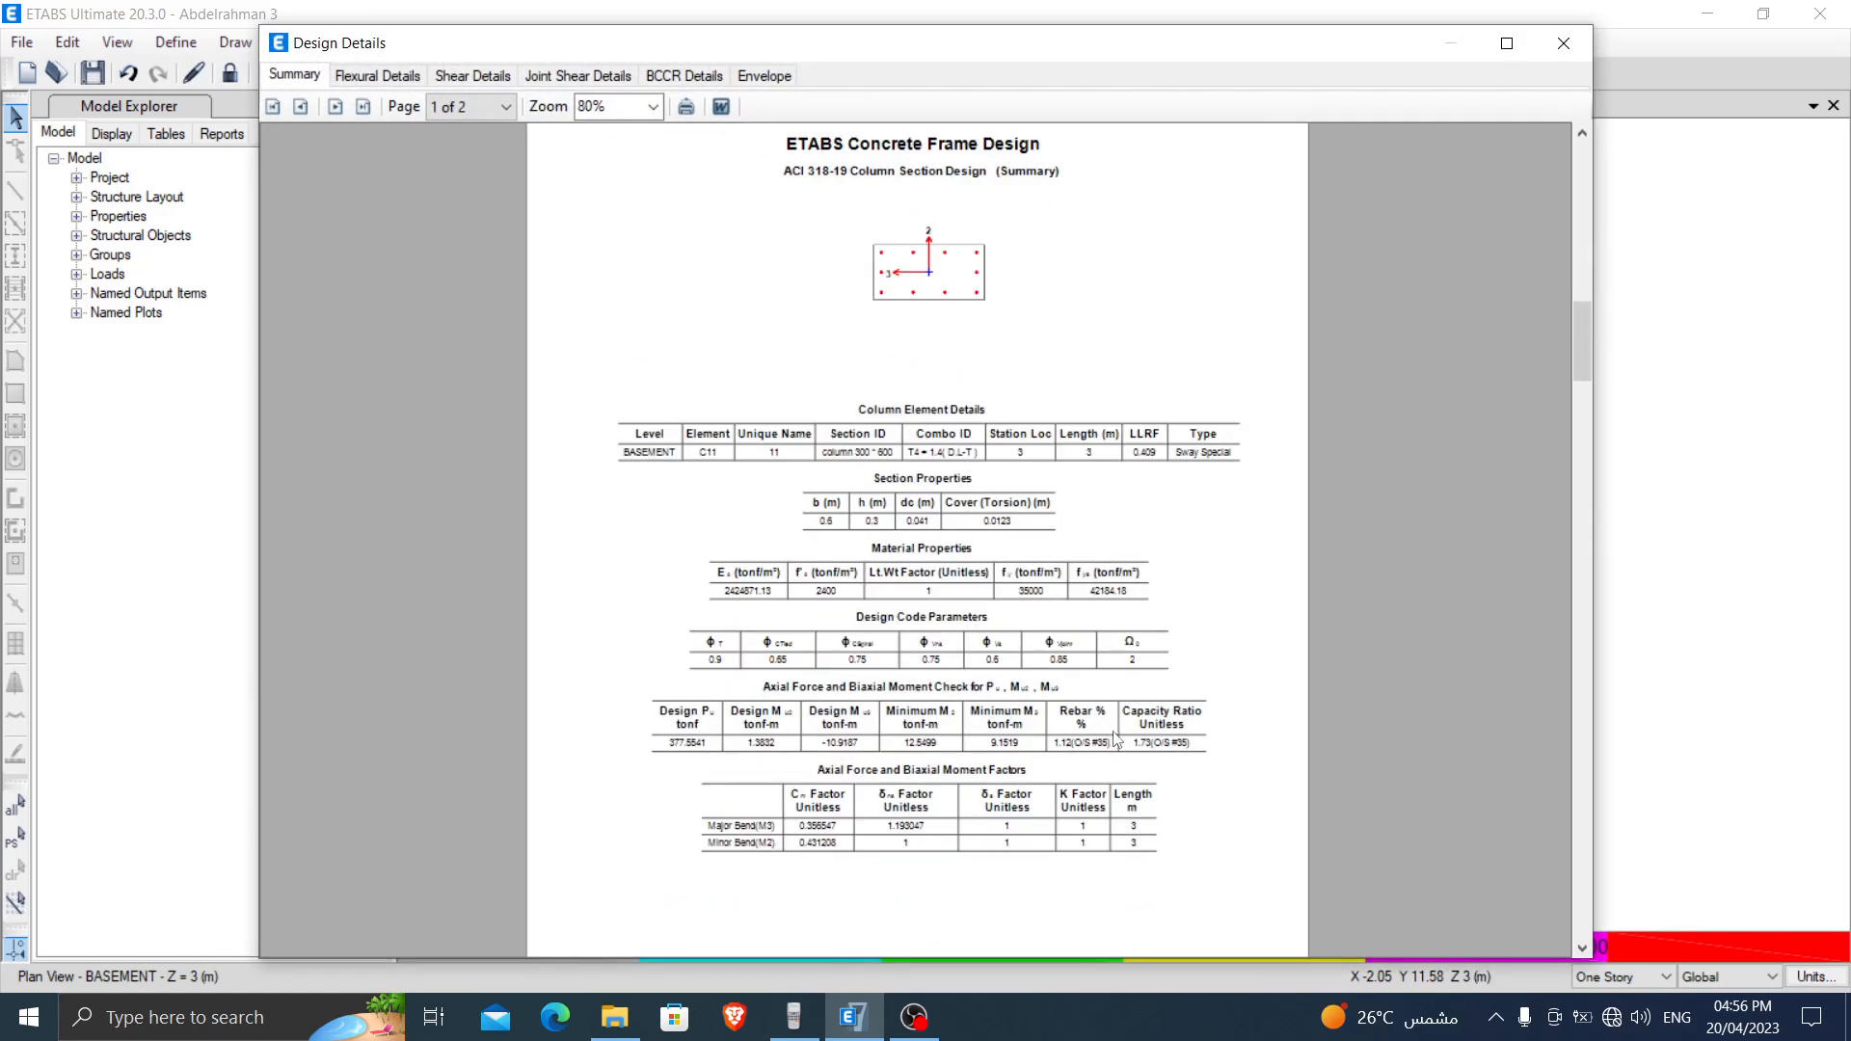
pyautogui.keyDown('ctrl'); pyautogui.scroll(3, 1113, 739); pyautogui.keyUp('ctrl')
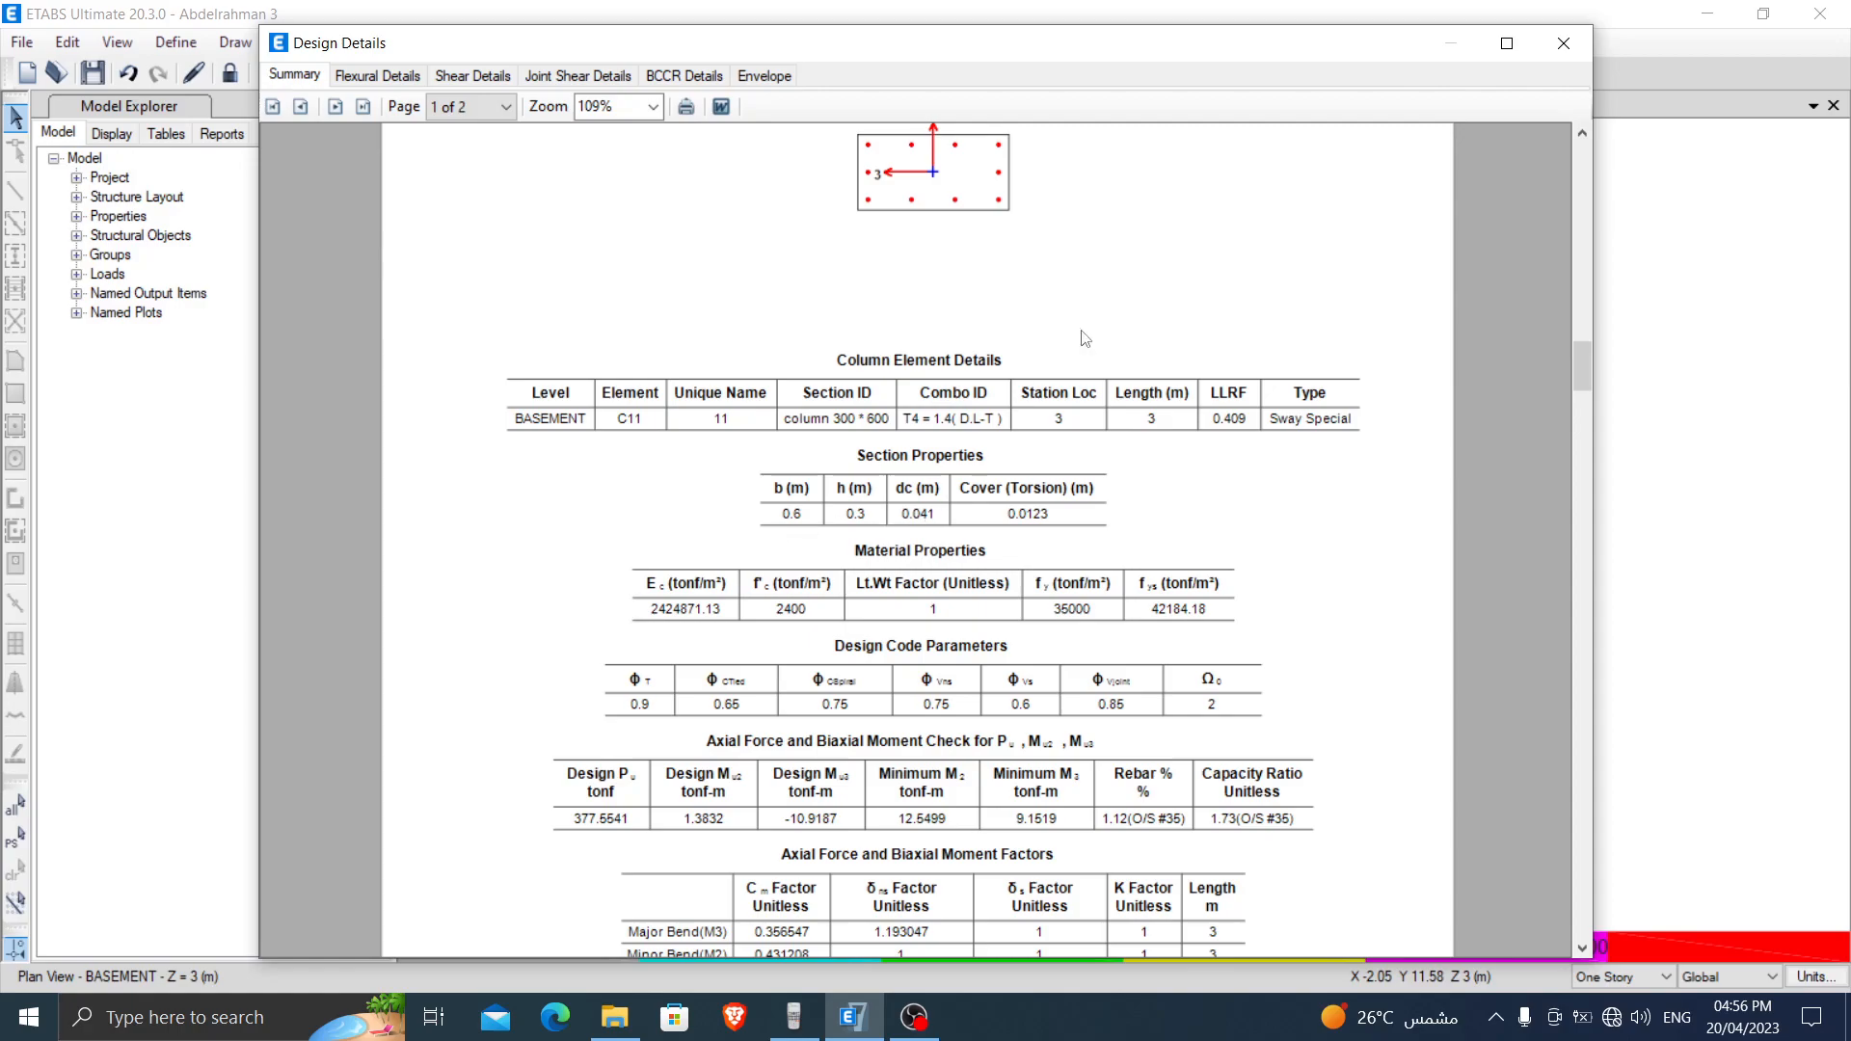
pyautogui.click(1563, 42)
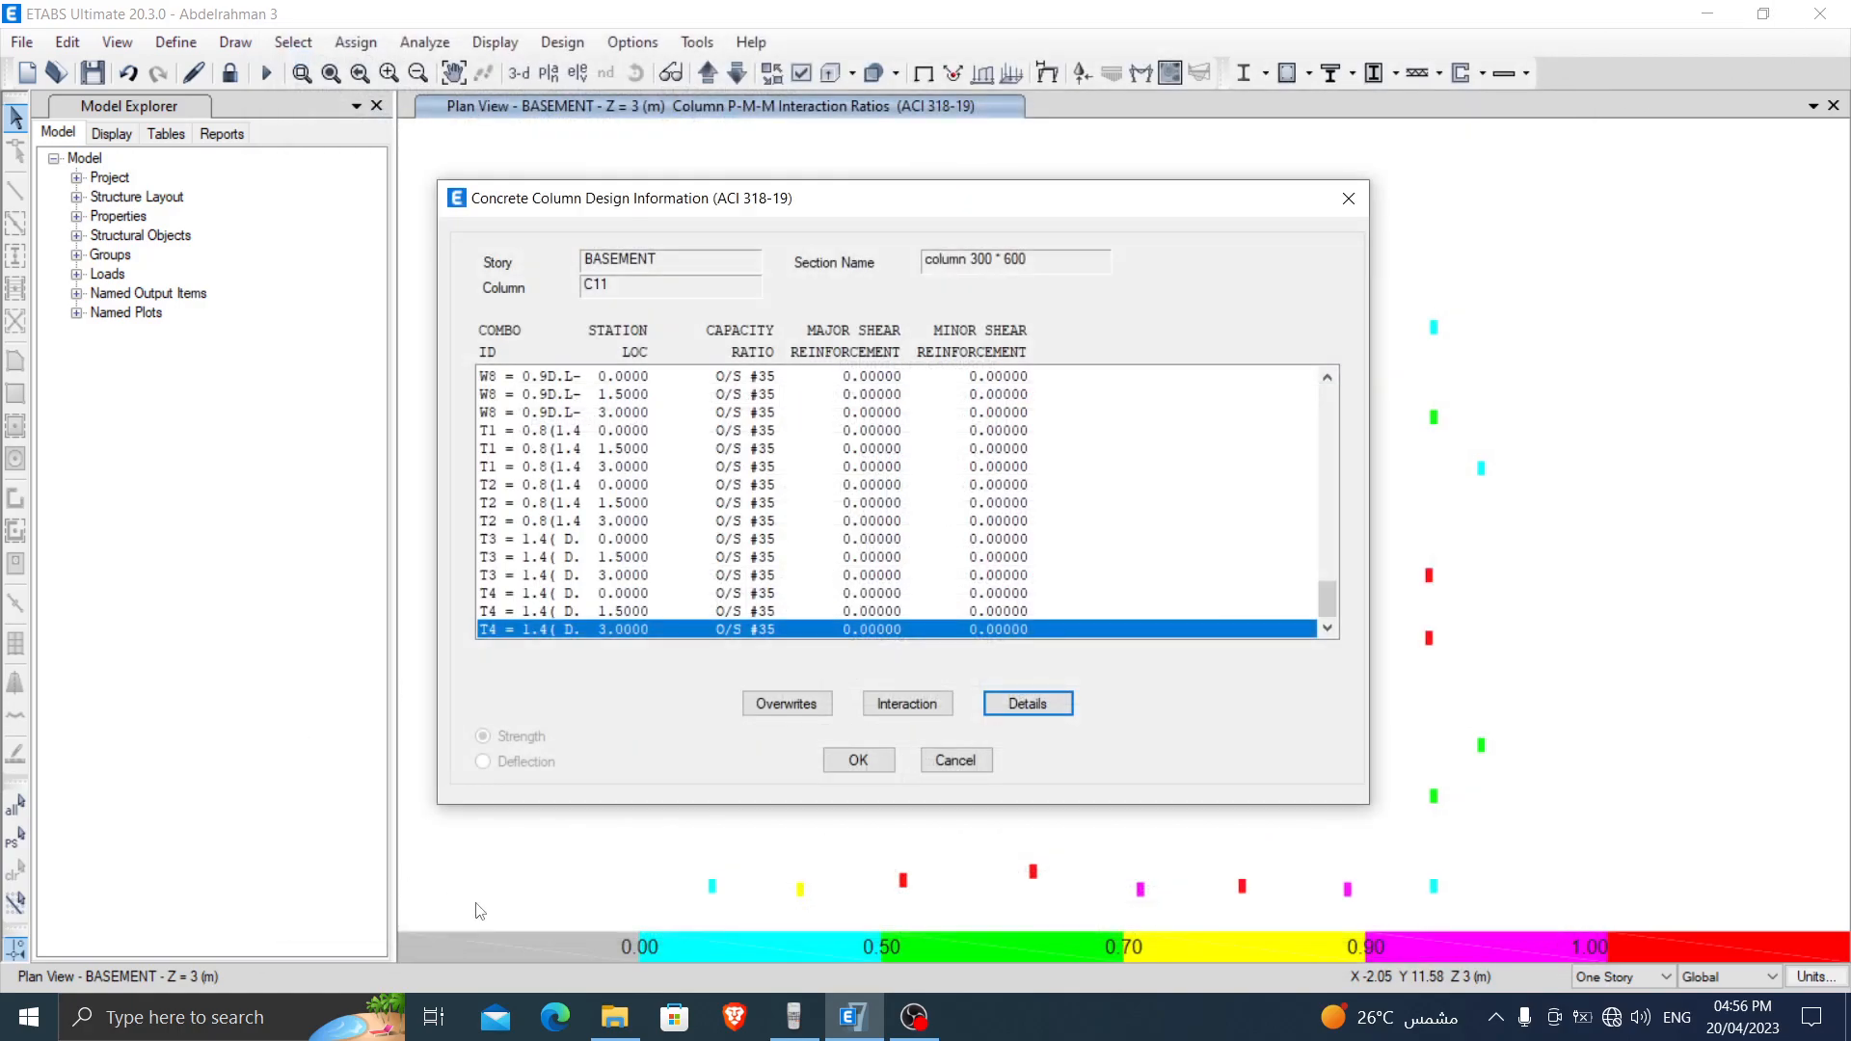
# Step: Try design section 300*1100 26/25 on basement column C11 and check its rebar percentage and capacity ratio in the design details
pyautogui.click(786, 705)
pyautogui.click(998, 235)
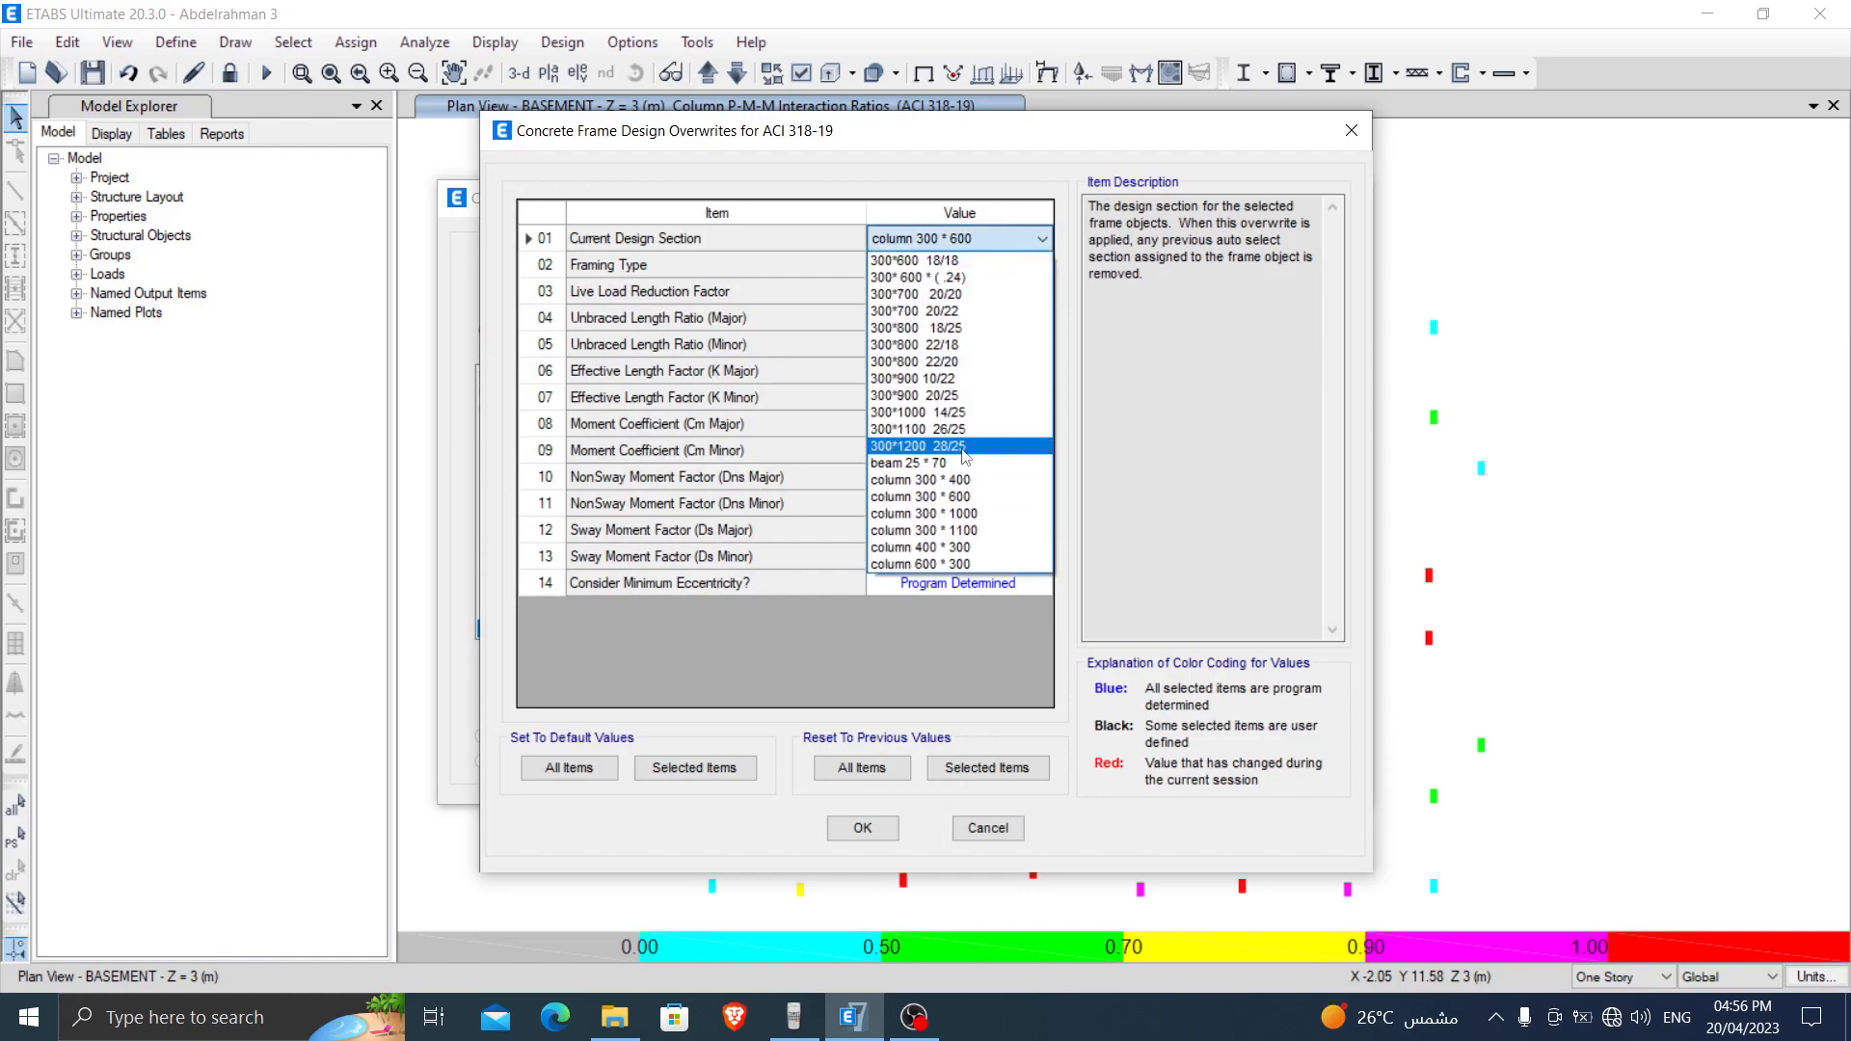
pyautogui.click(982, 434)
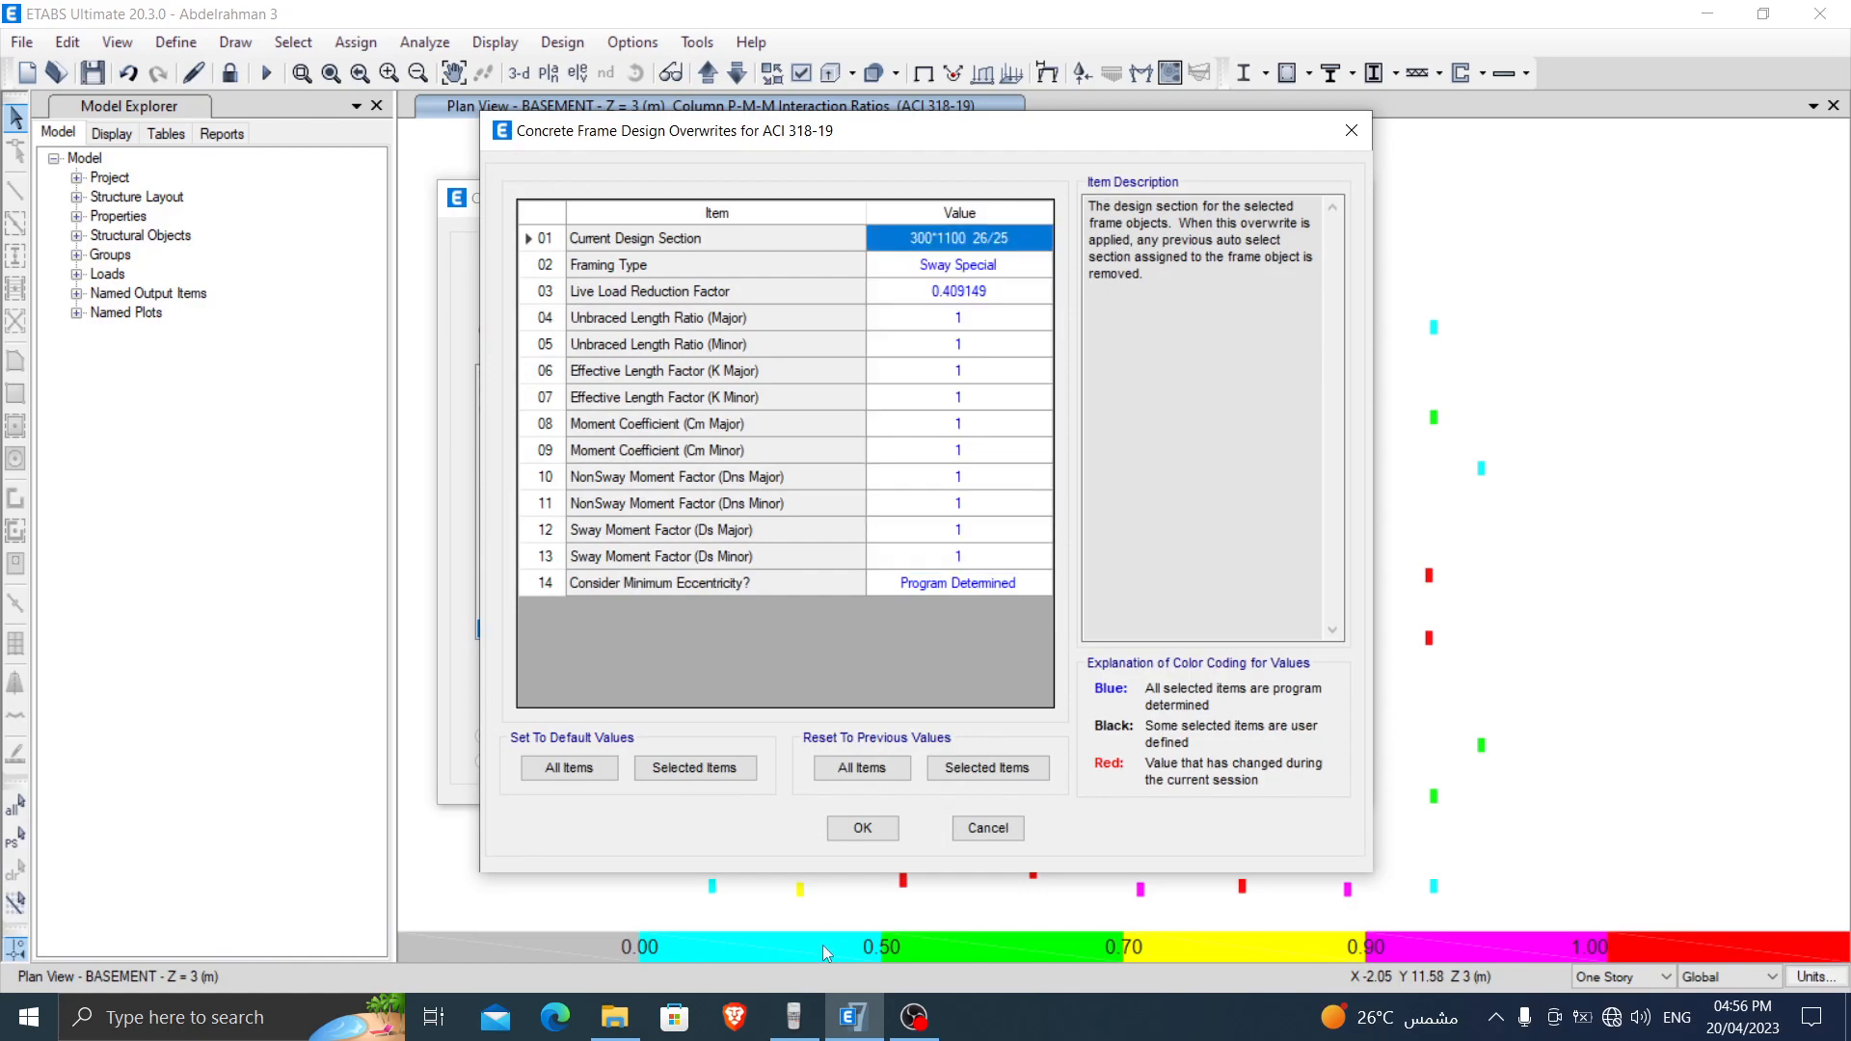
pyautogui.click(856, 829)
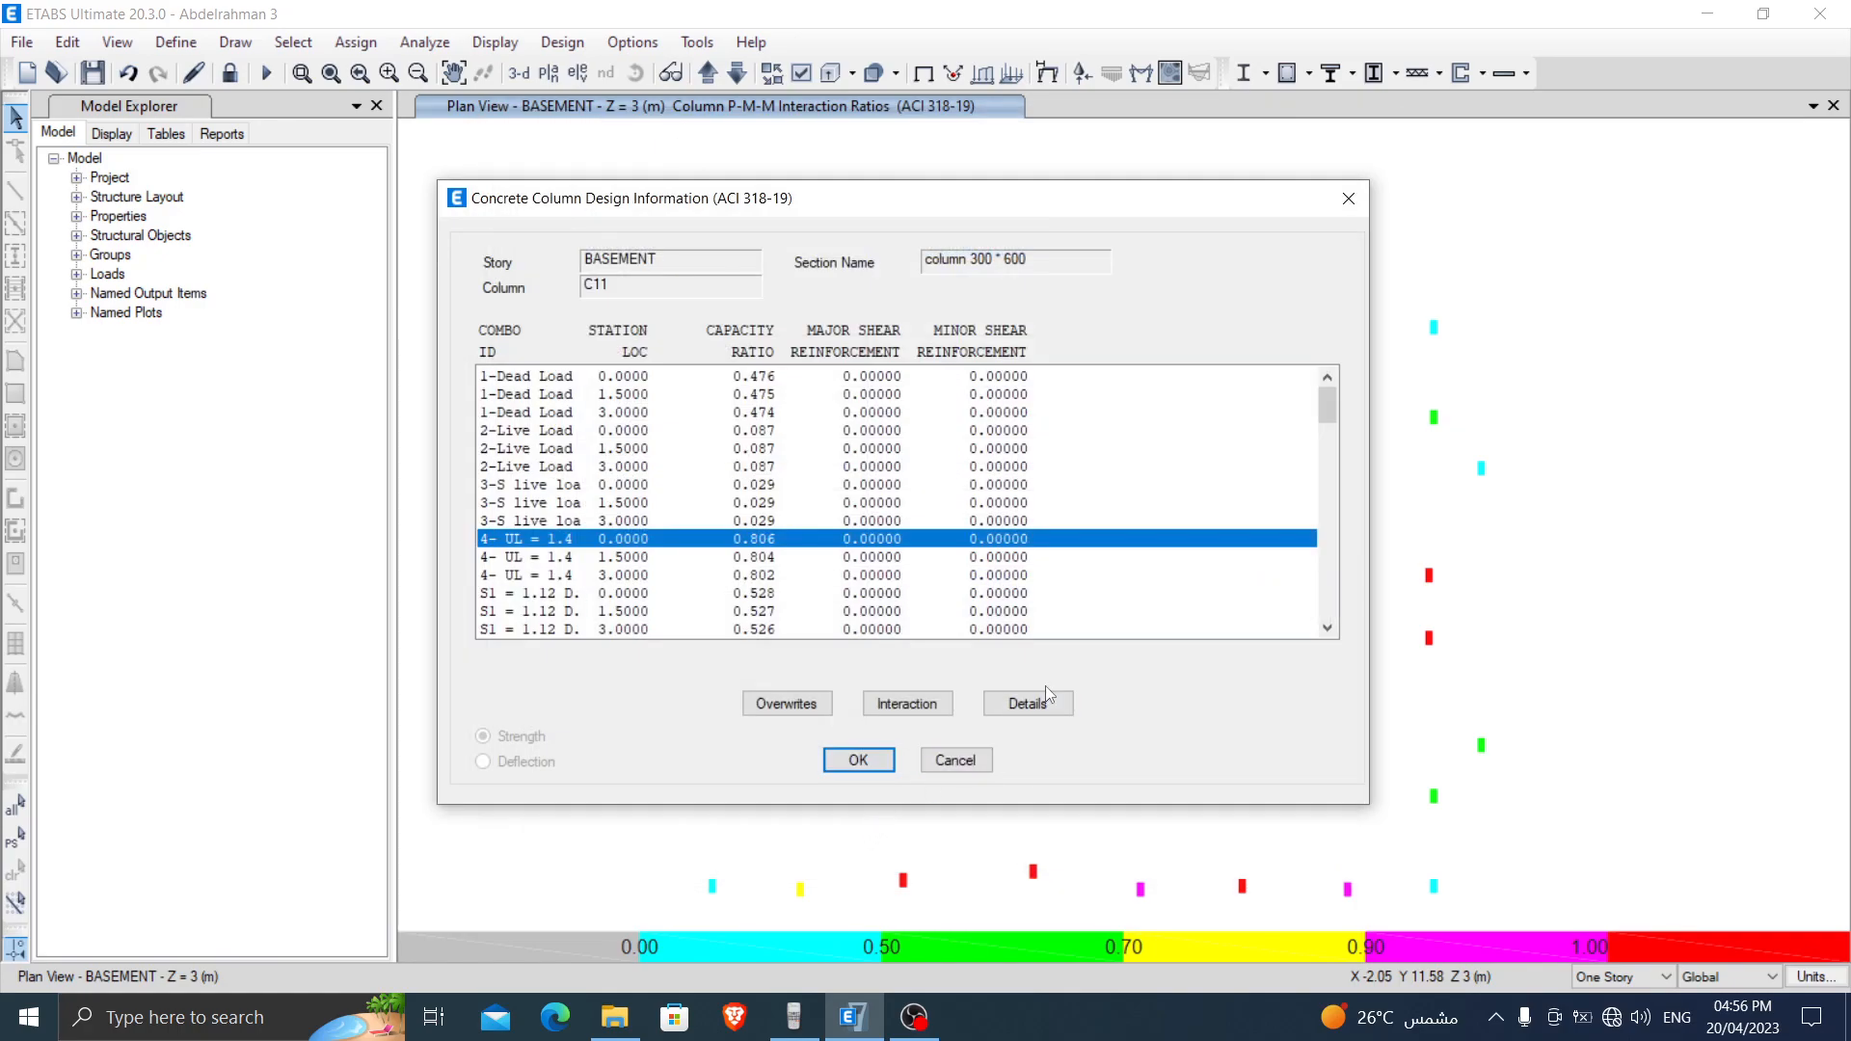
pyautogui.click(1032, 703)
pyautogui.keyDown('ctrl'); pyautogui.scroll(2, 1140, 757); pyautogui.keyUp('ctrl')
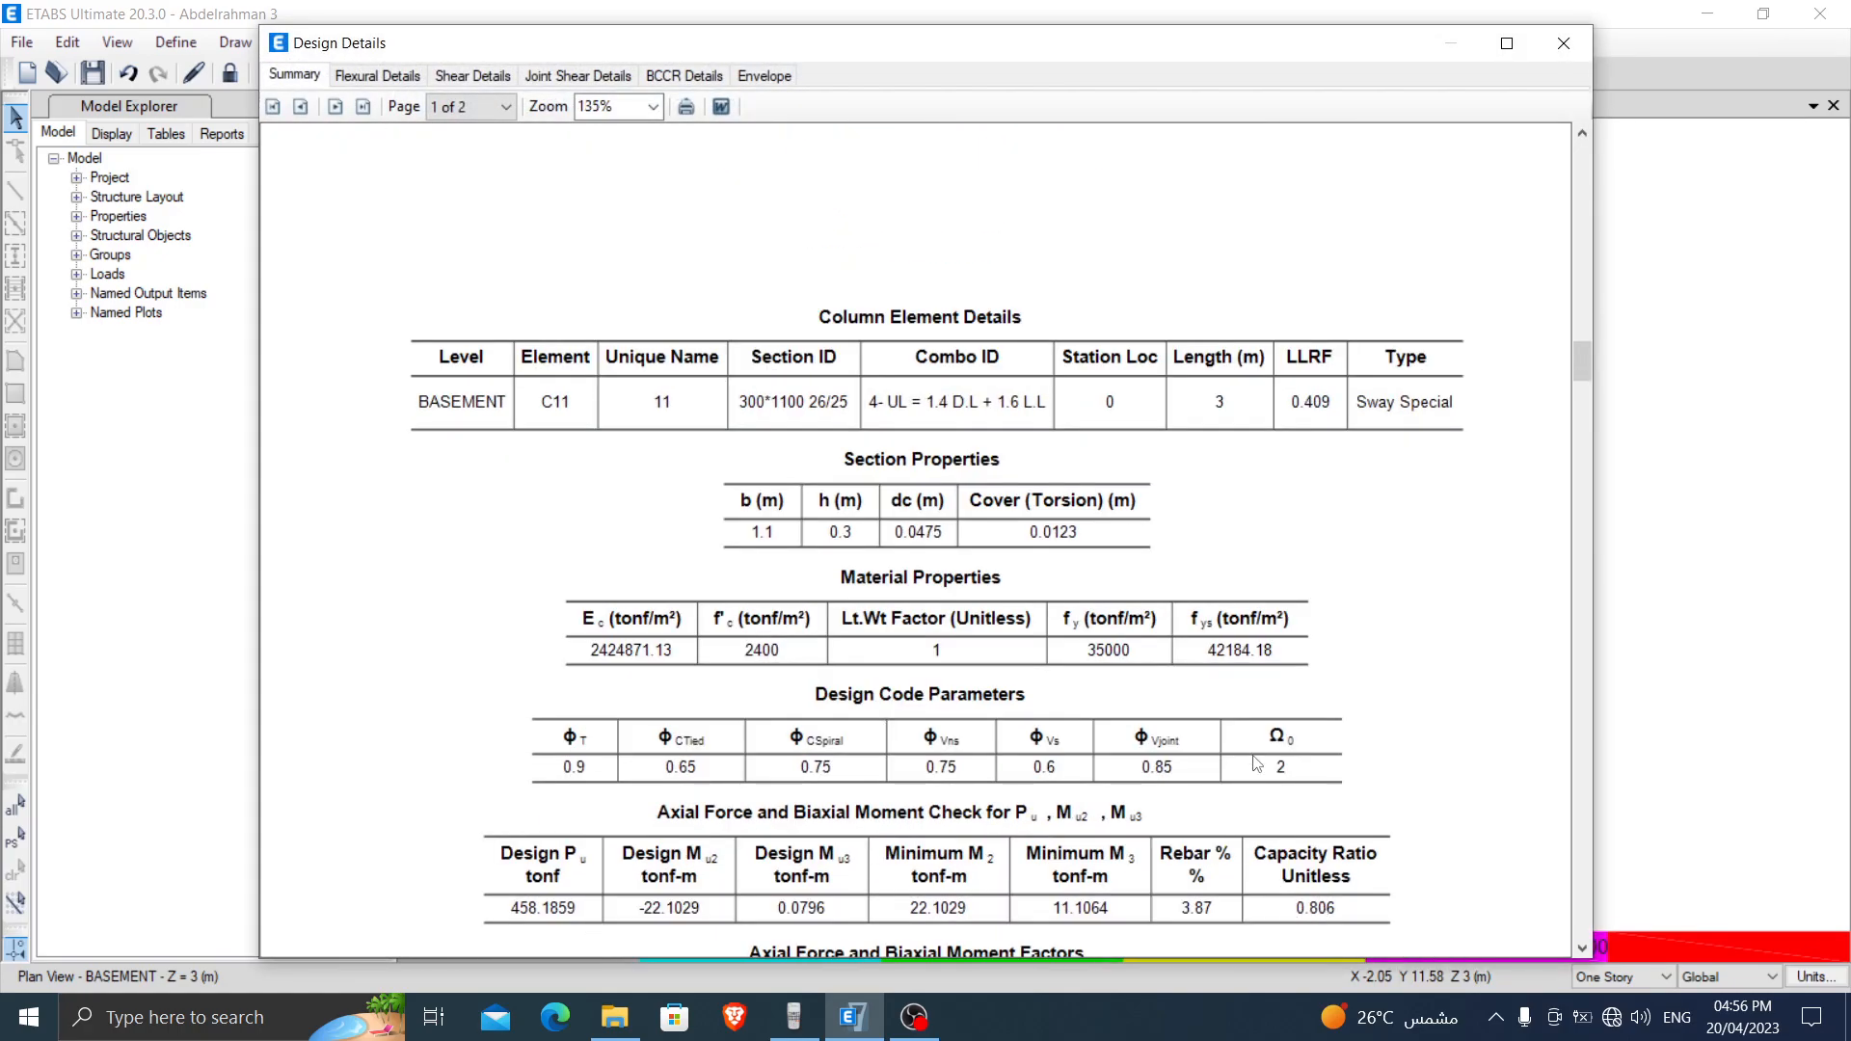
pyautogui.click(1562, 43)
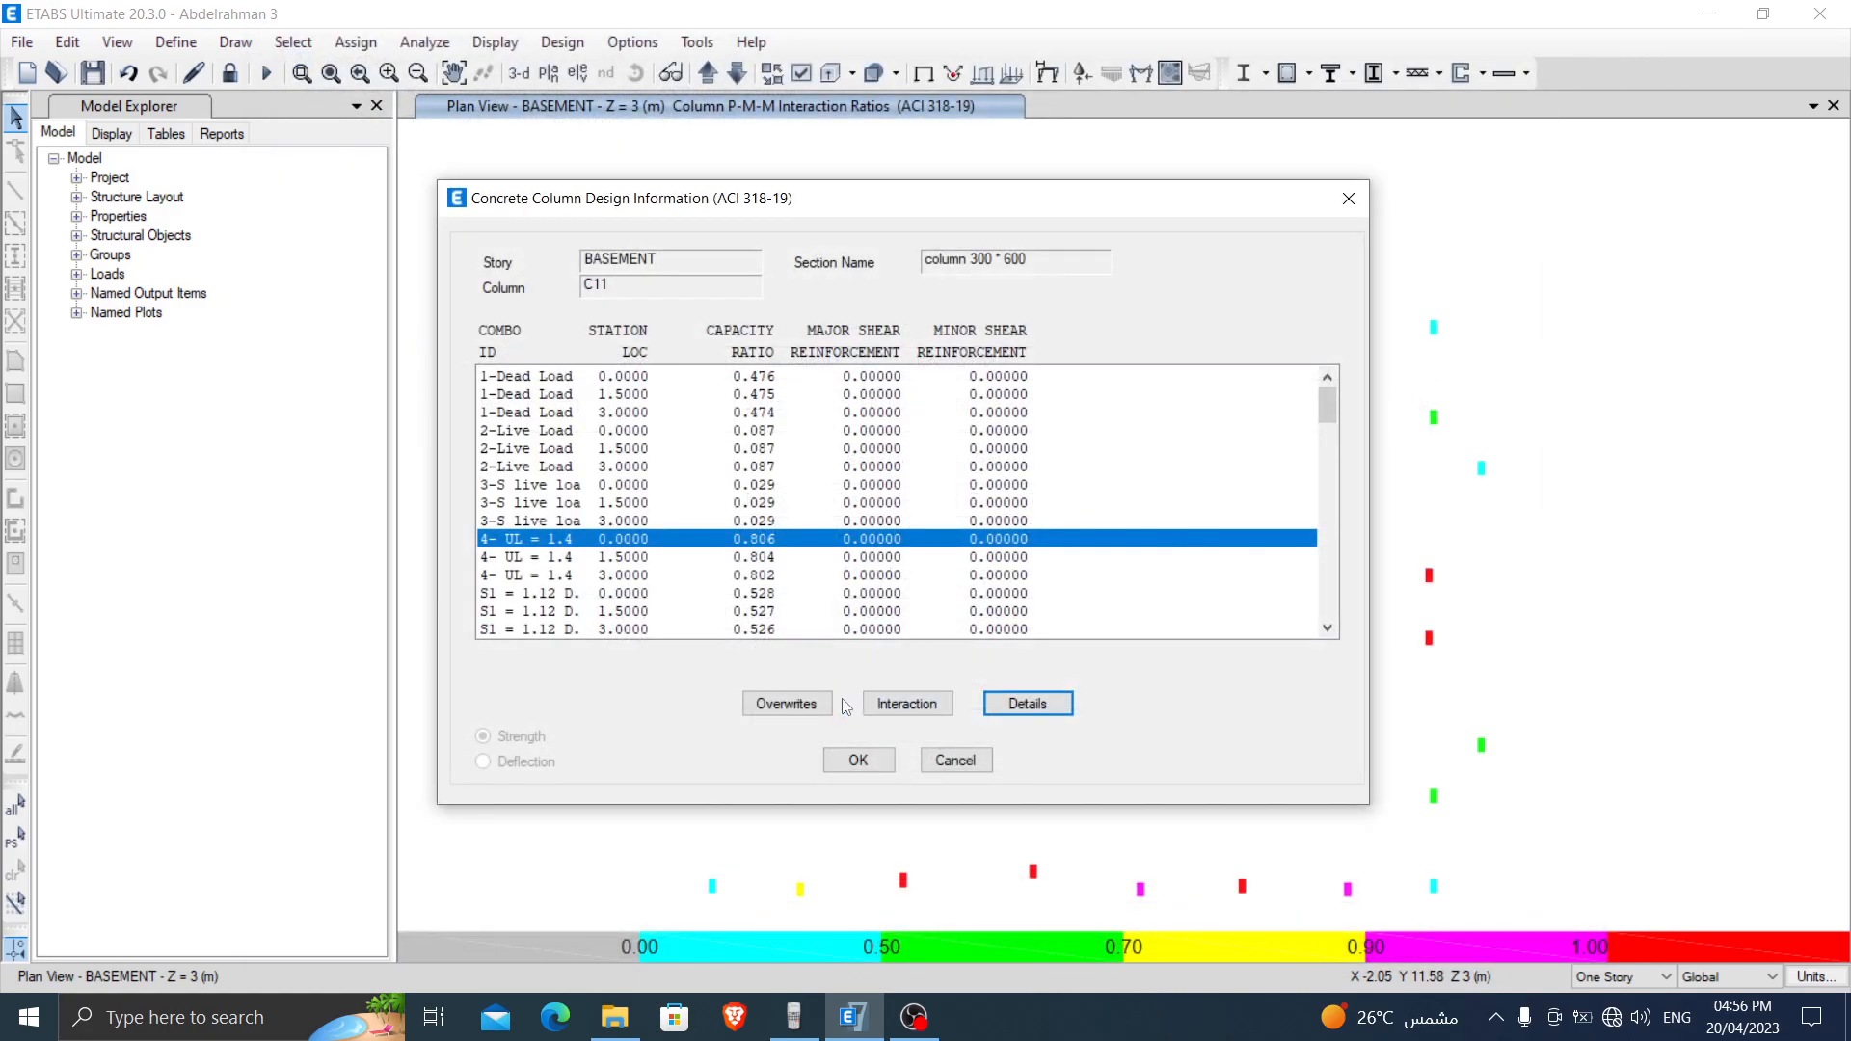
# Step: Overwrite the design section of column C11 with 300*1000 14/25, check its rebar percentage and capacity ratio, and accept the change
pyautogui.click(785, 704)
pyautogui.click(993, 238)
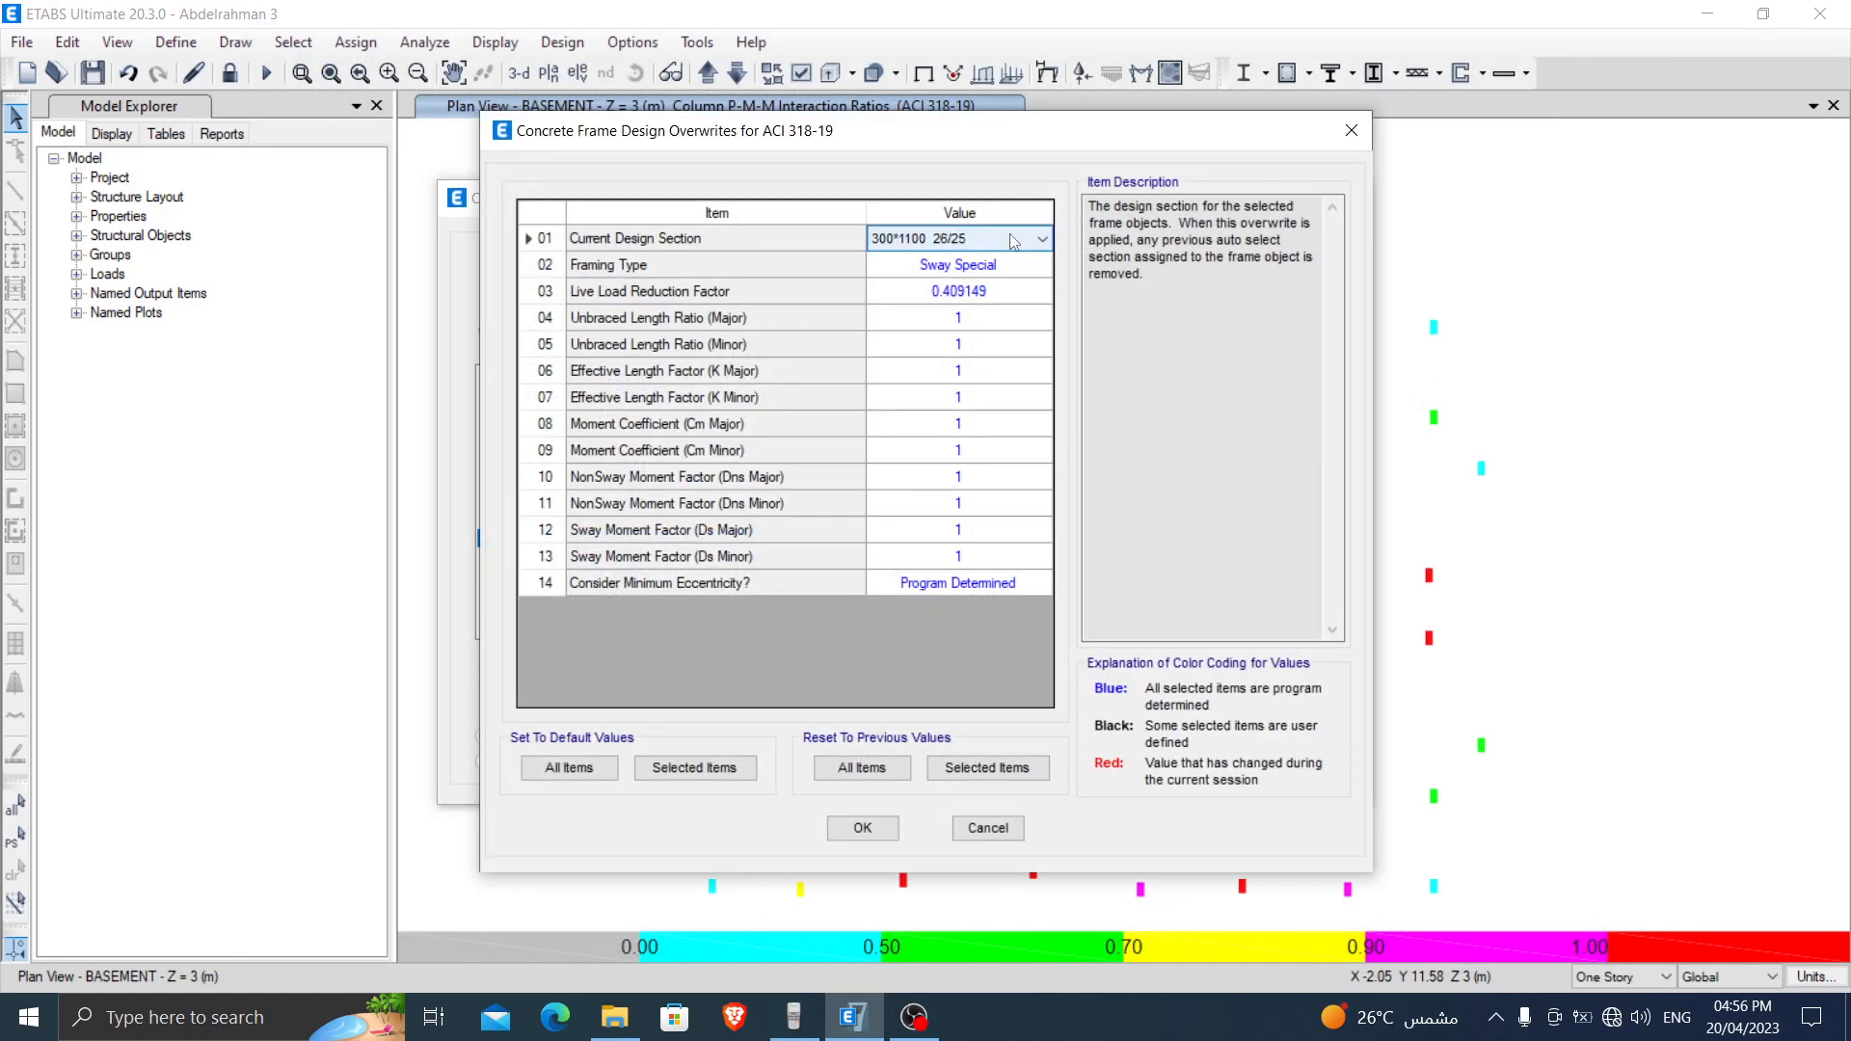
pyautogui.click(993, 238)
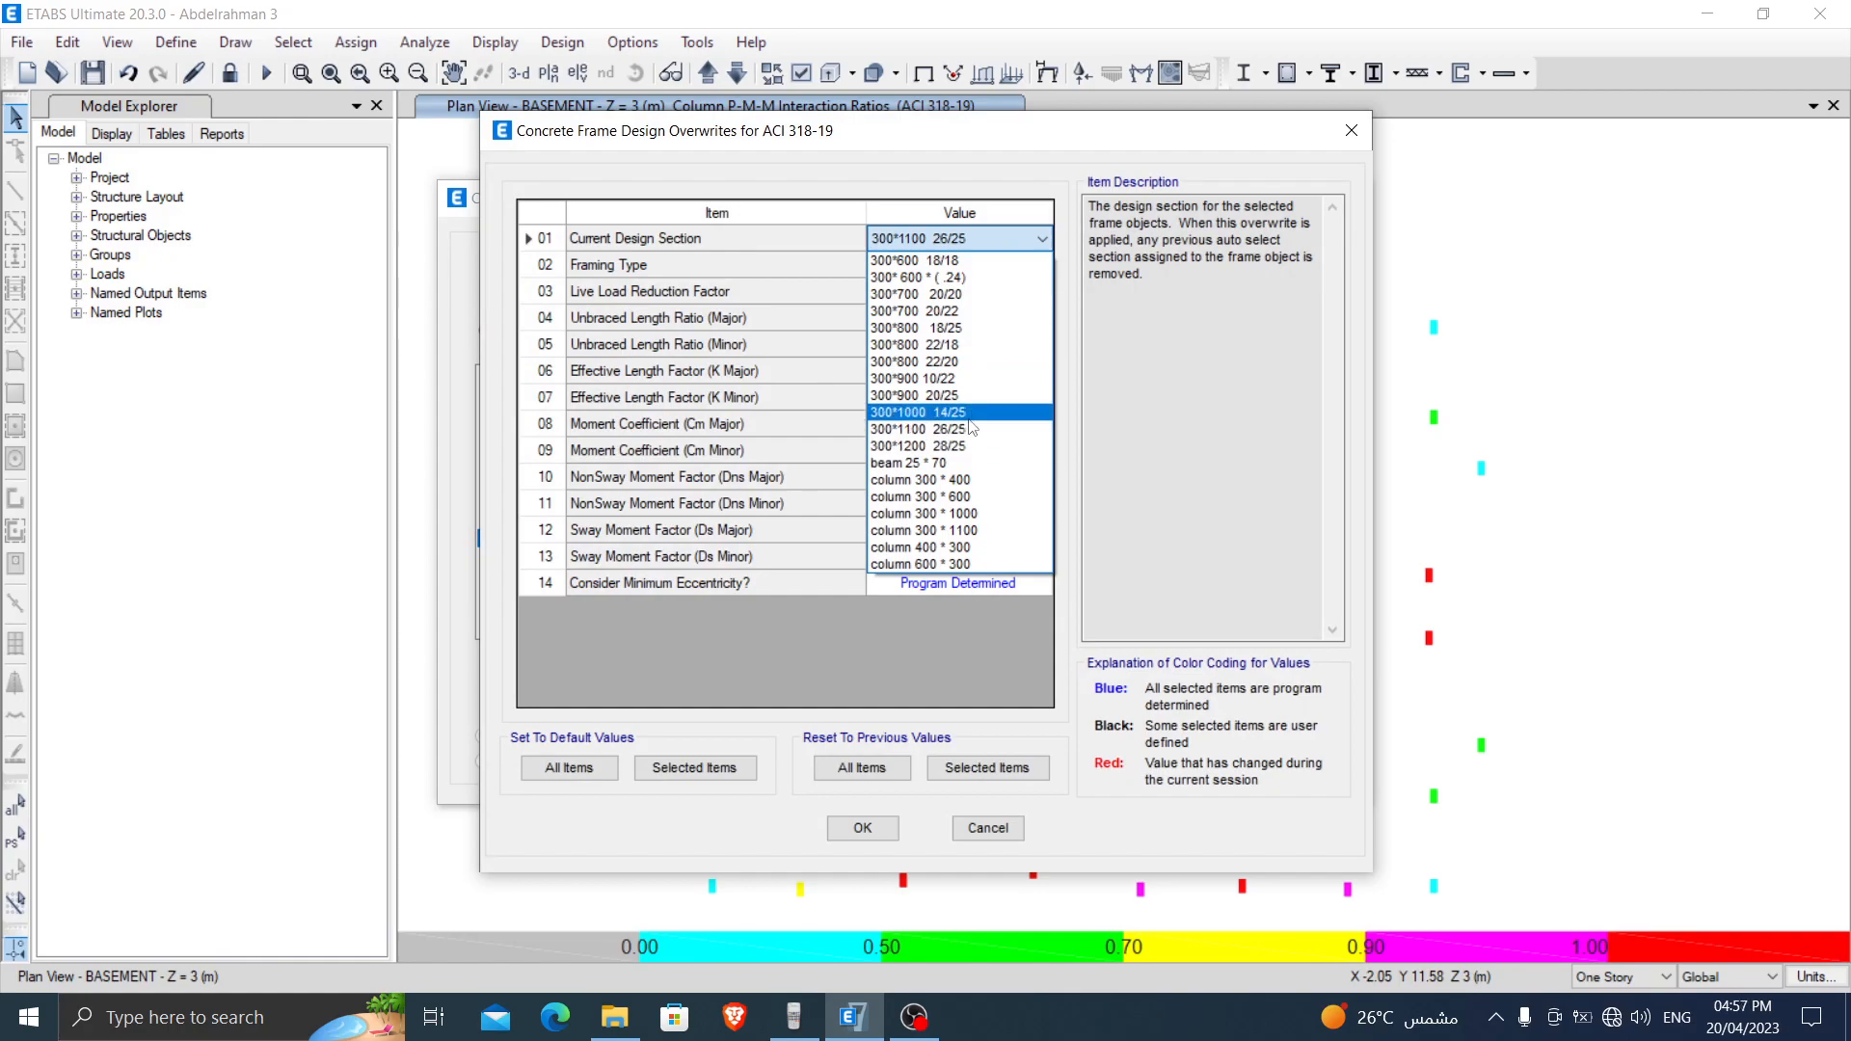
pyautogui.click(968, 415)
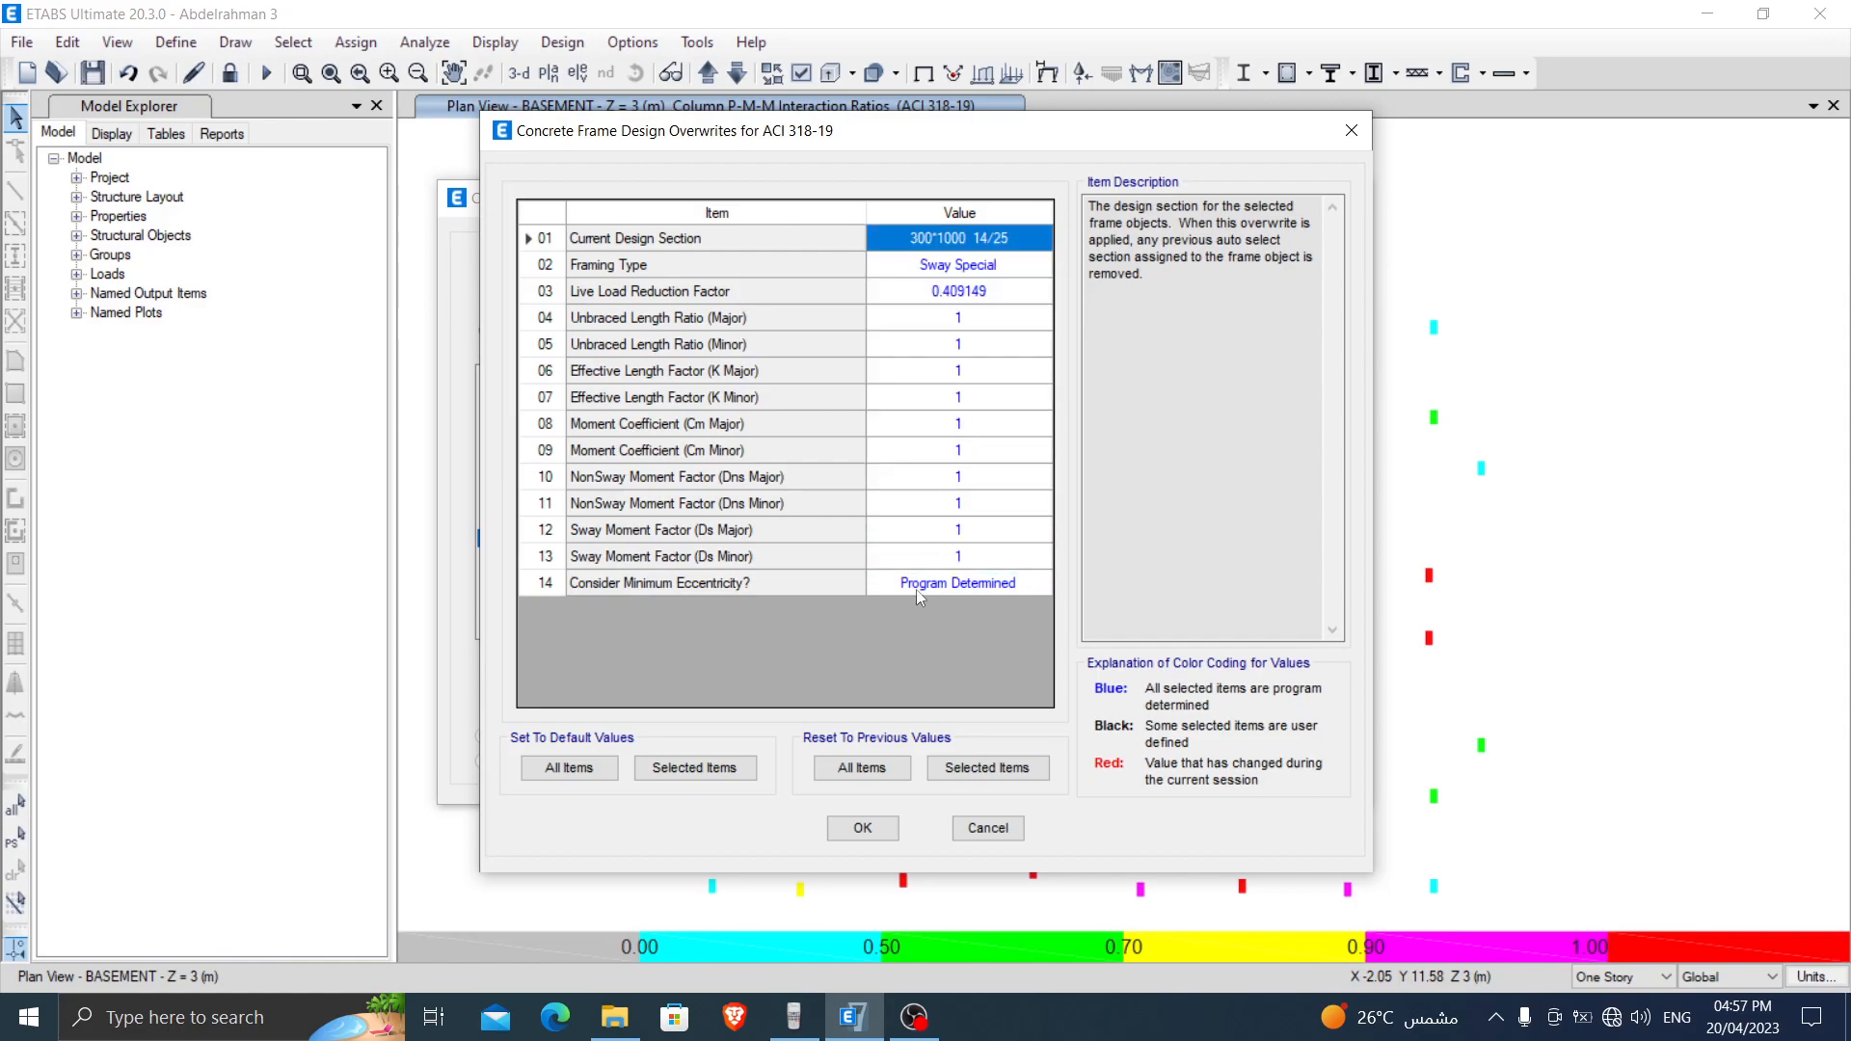
pyautogui.click(893, 825)
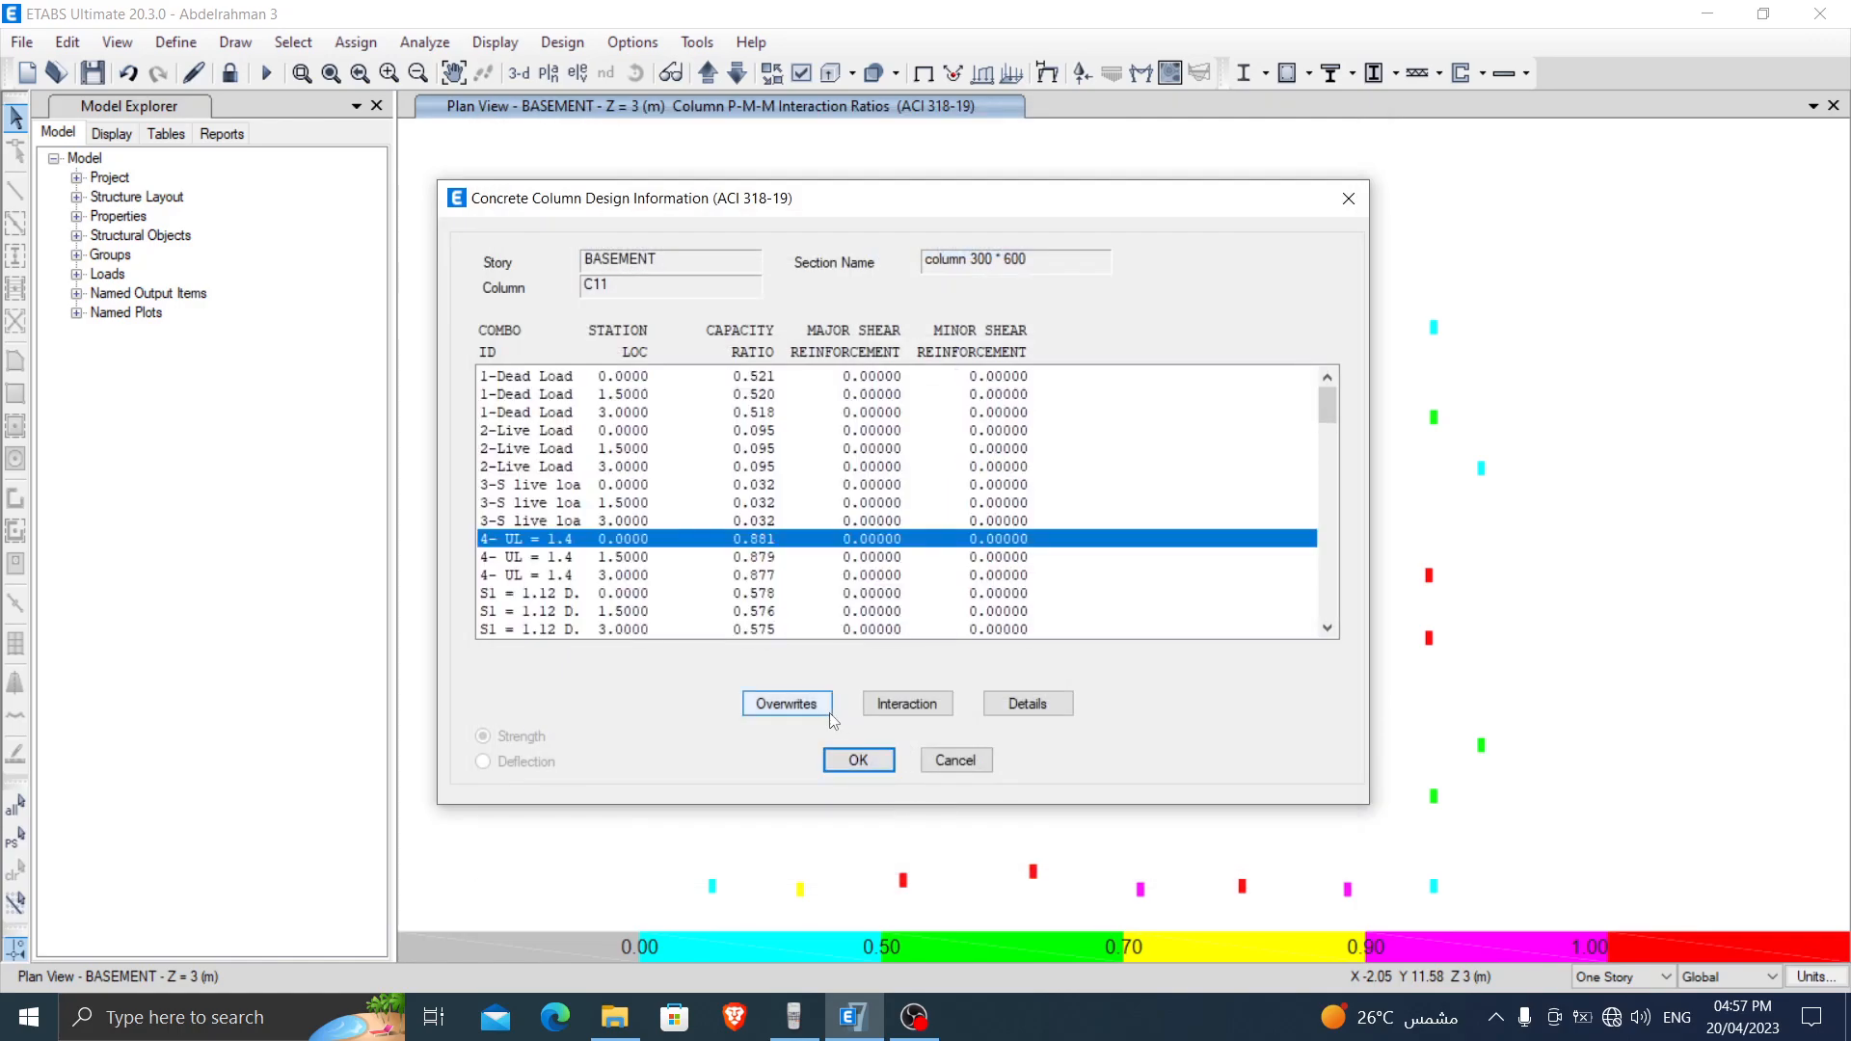
pyautogui.click(1028, 704)
pyautogui.keyDown('ctrl'); pyautogui.scroll(4, 1135, 749); pyautogui.keyUp('ctrl')
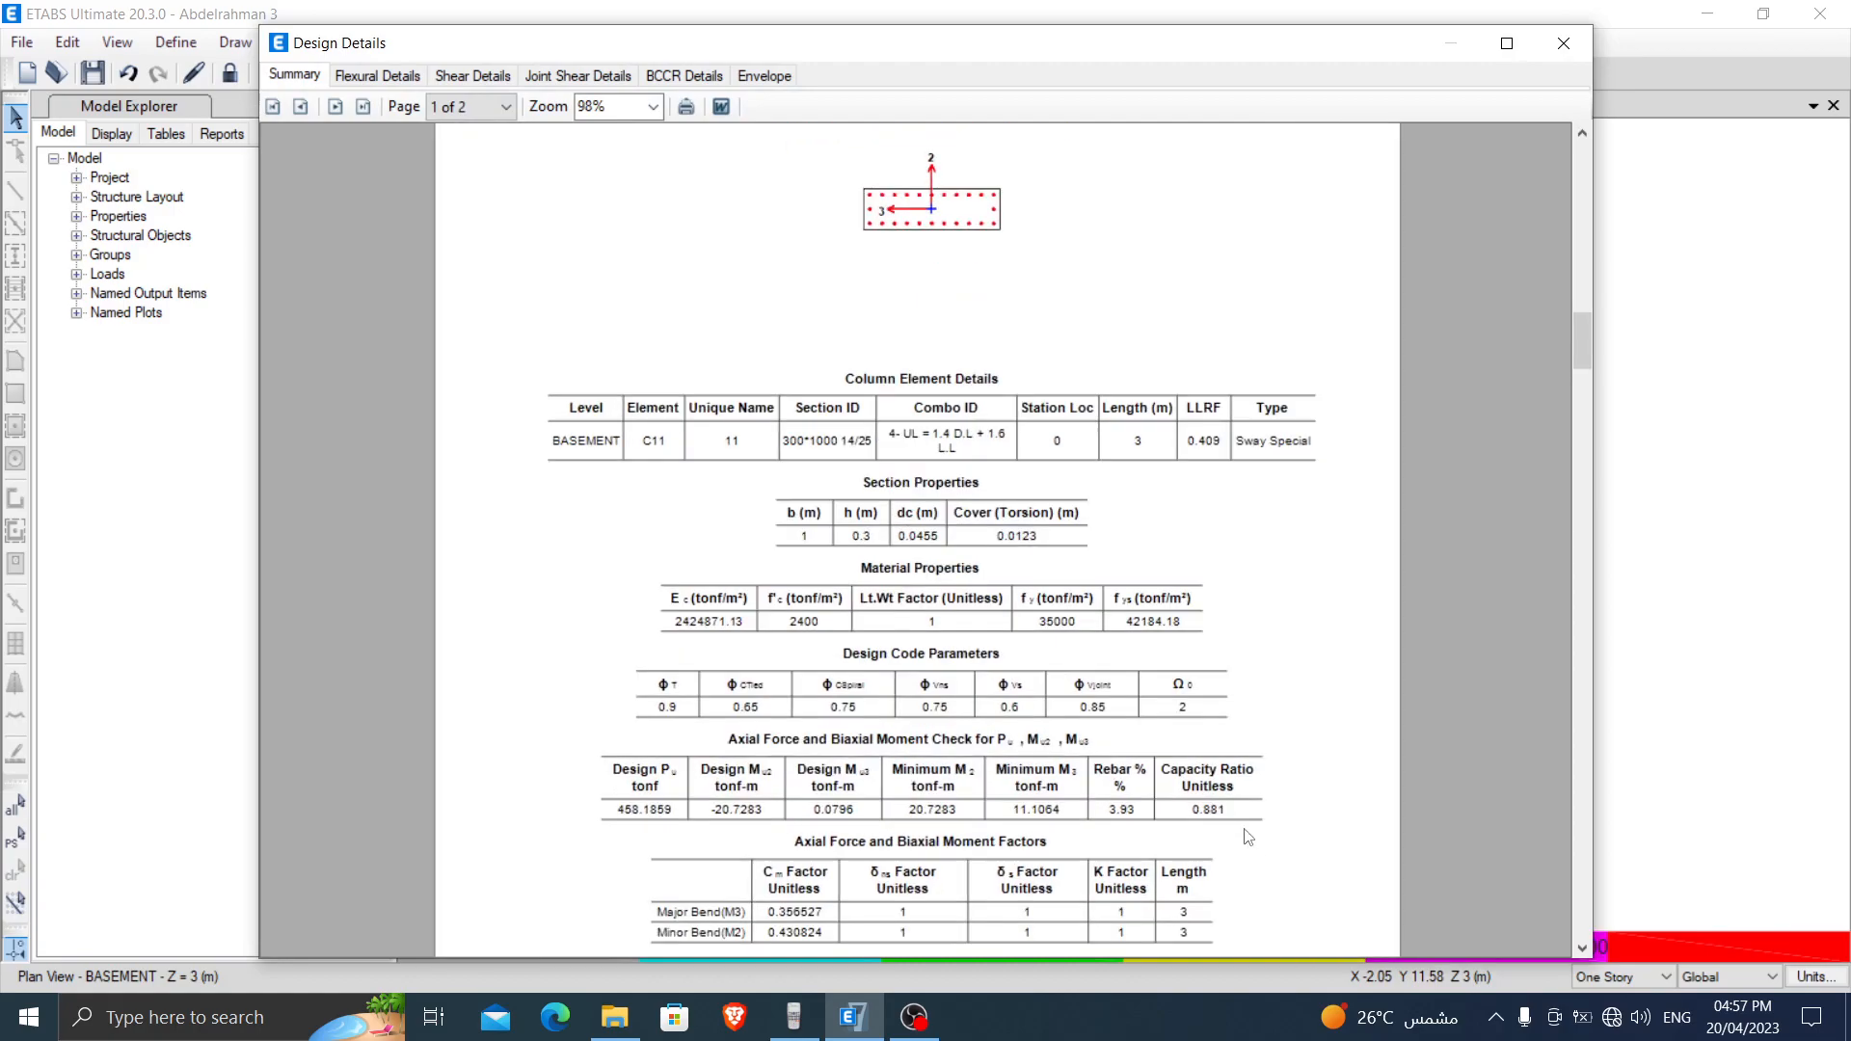
pyautogui.keyDown('ctrl'); pyautogui.scroll(3, 1215, 836); pyautogui.keyUp('ctrl')
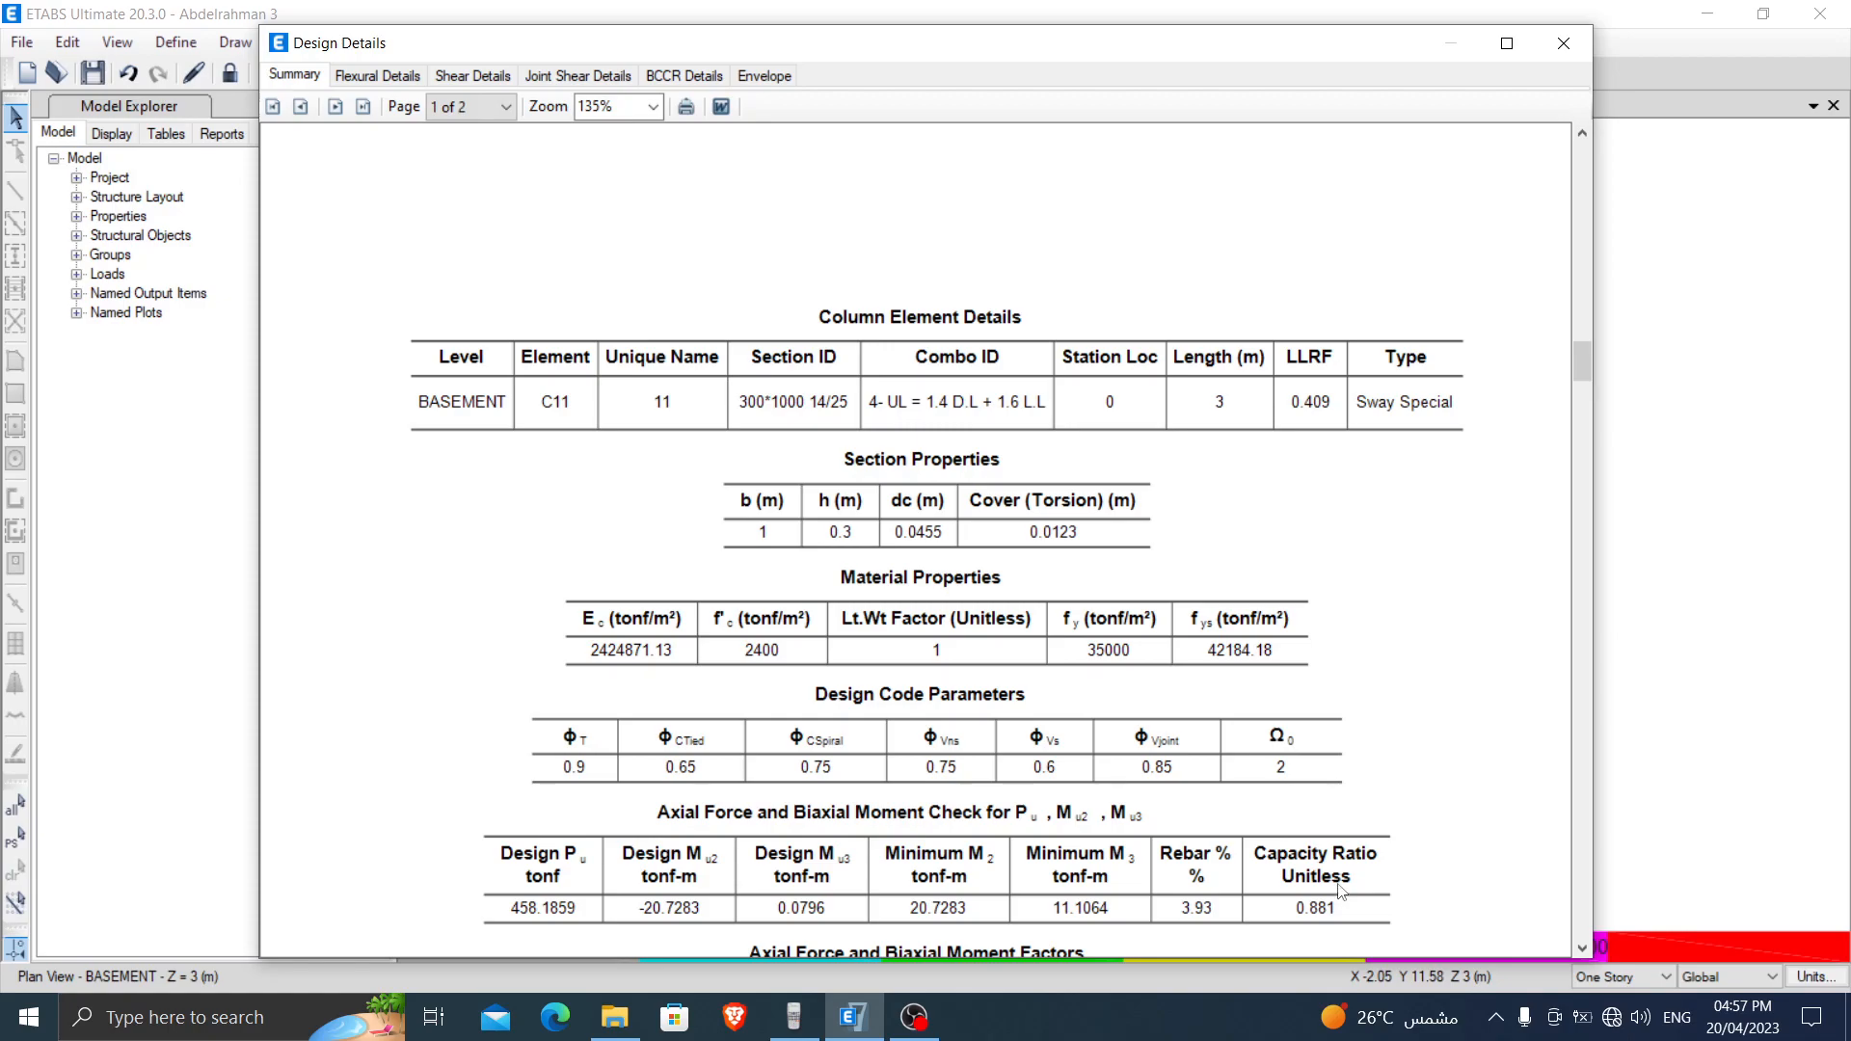
pyautogui.click(1563, 42)
pyautogui.click(858, 760)
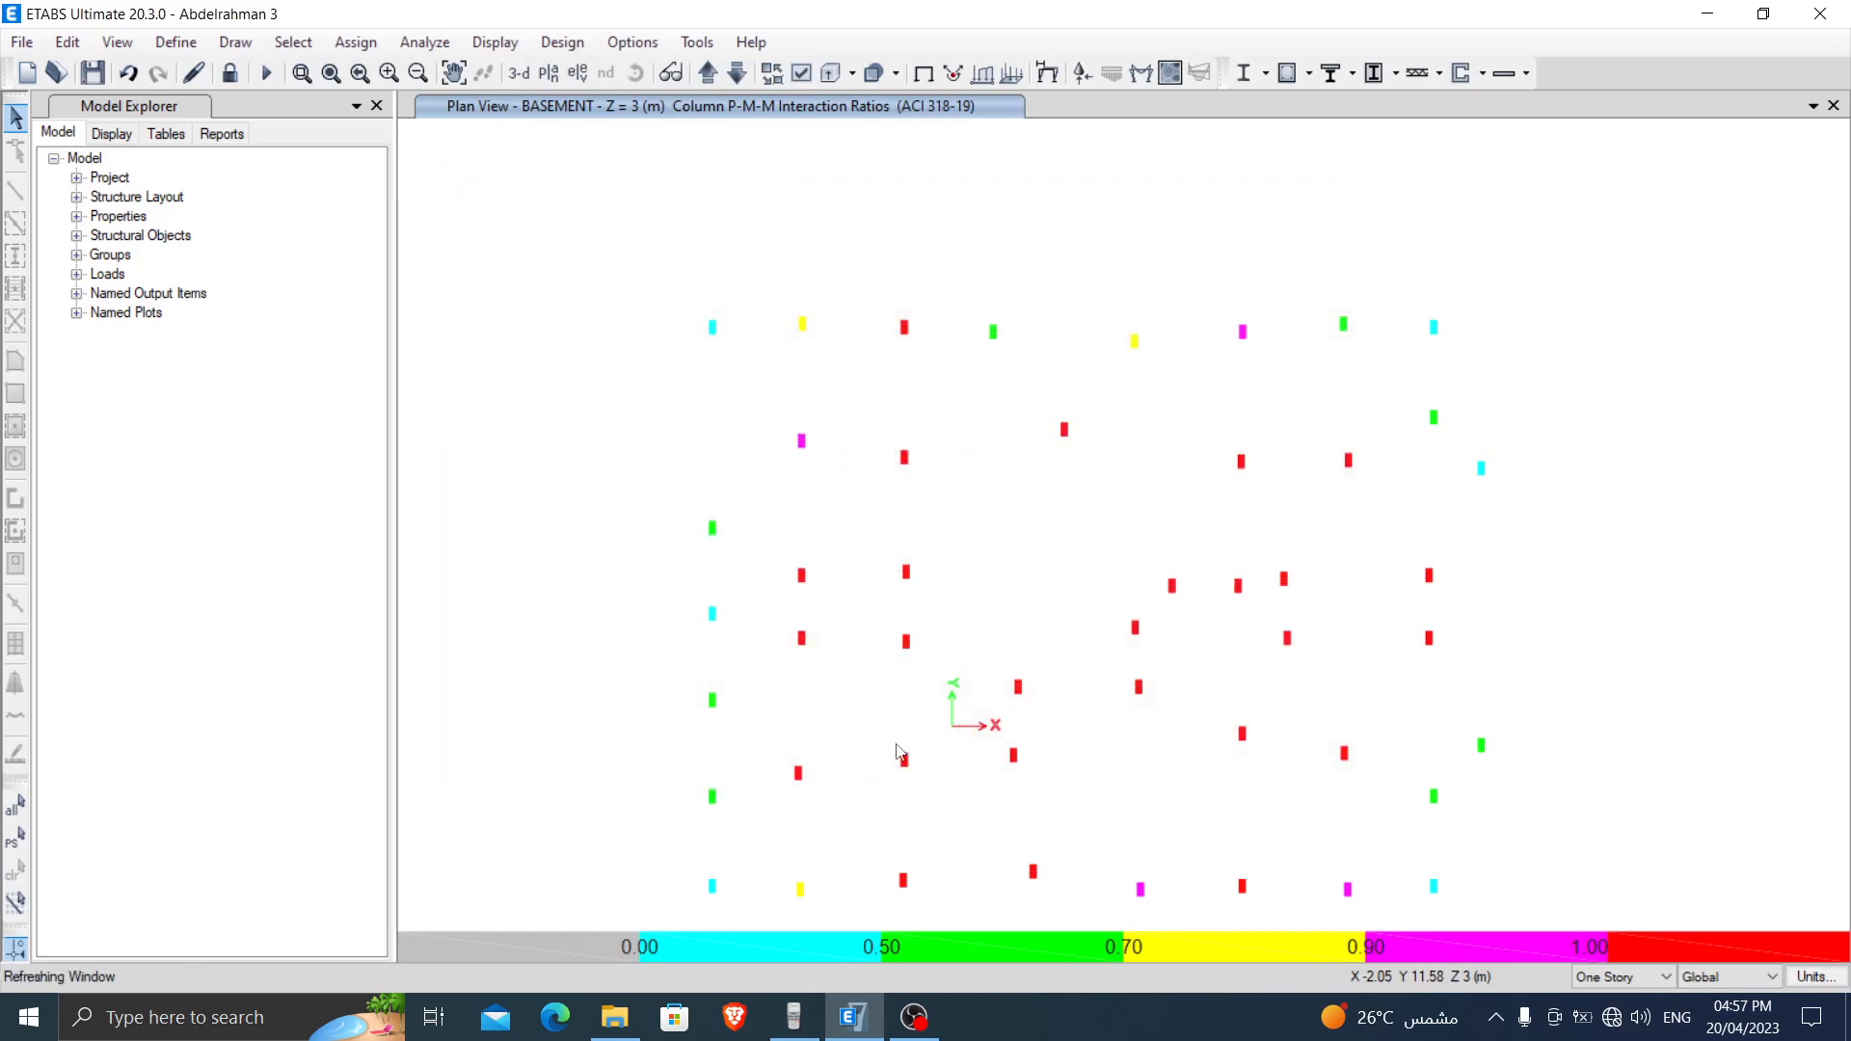
# Step: Open the concrete column design information for overstressed basement column C7
pyautogui.rightClick(800, 570)
pyautogui.click(748, 574)
pyautogui.moveTo(802, 578)
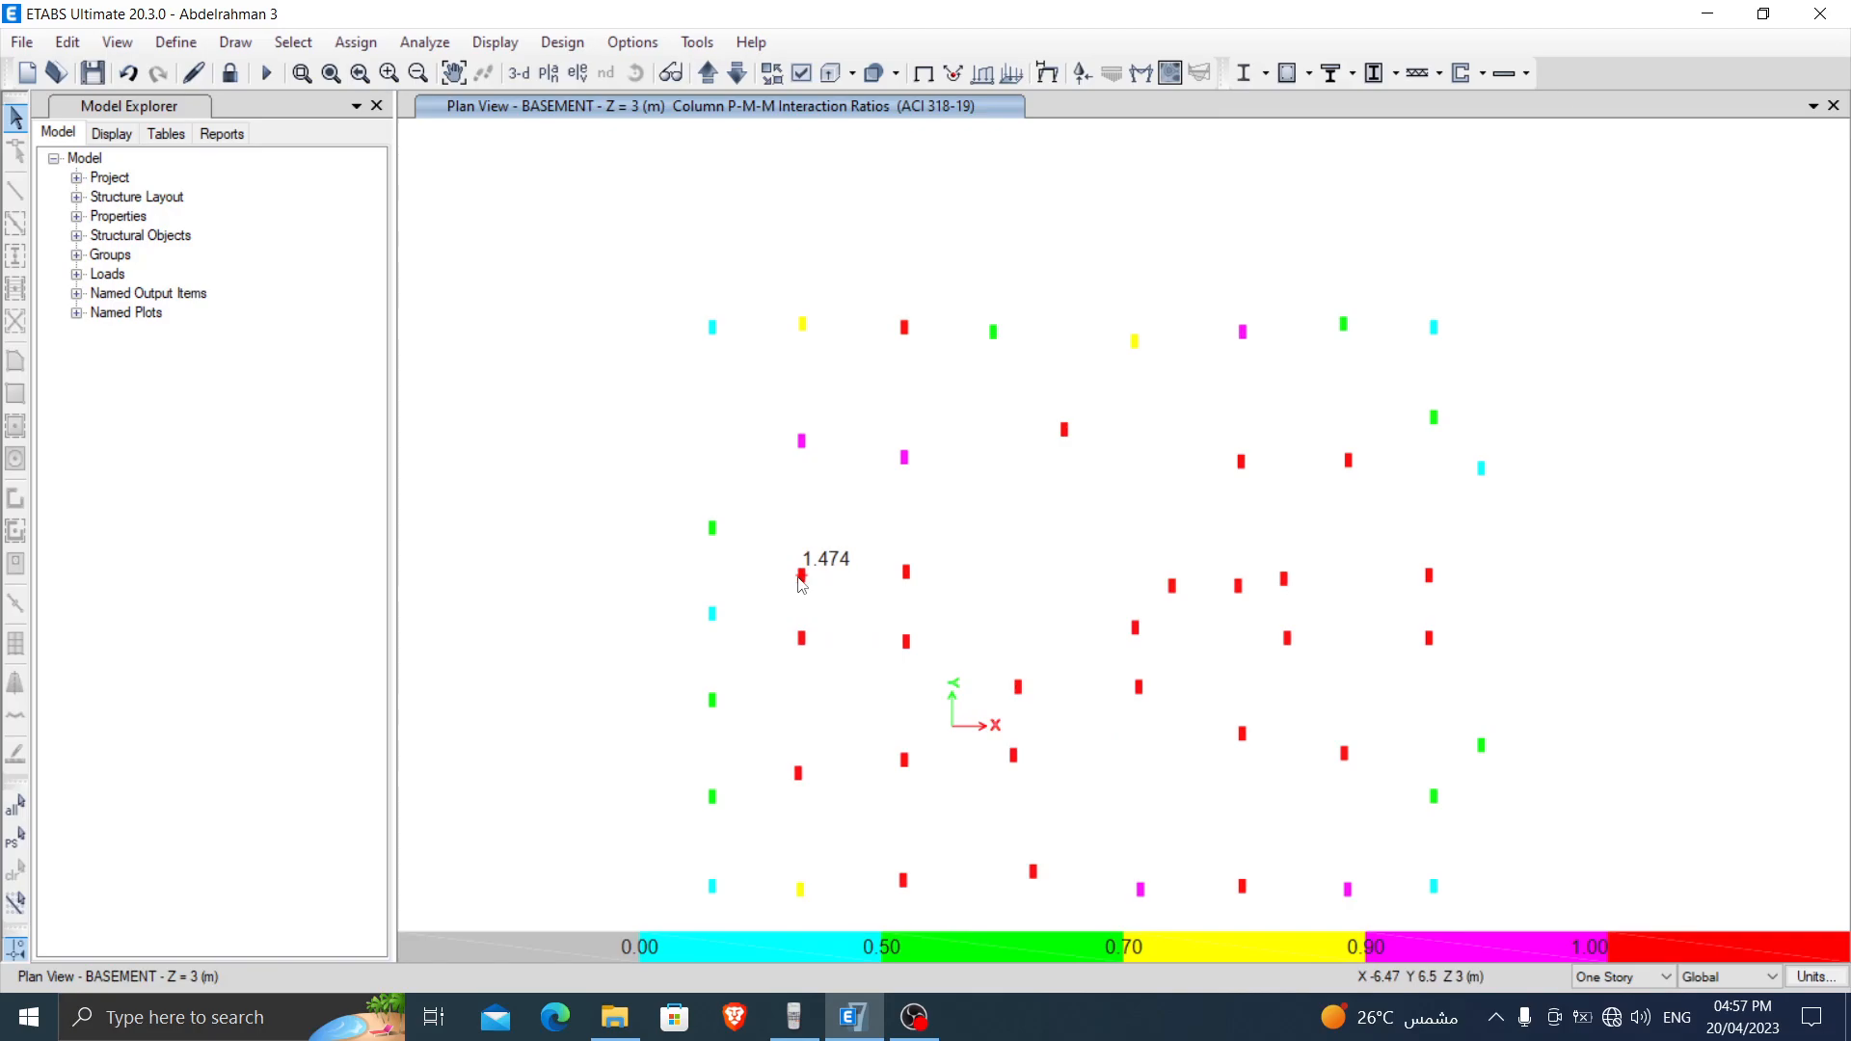
pyautogui.rightClick(801, 576)
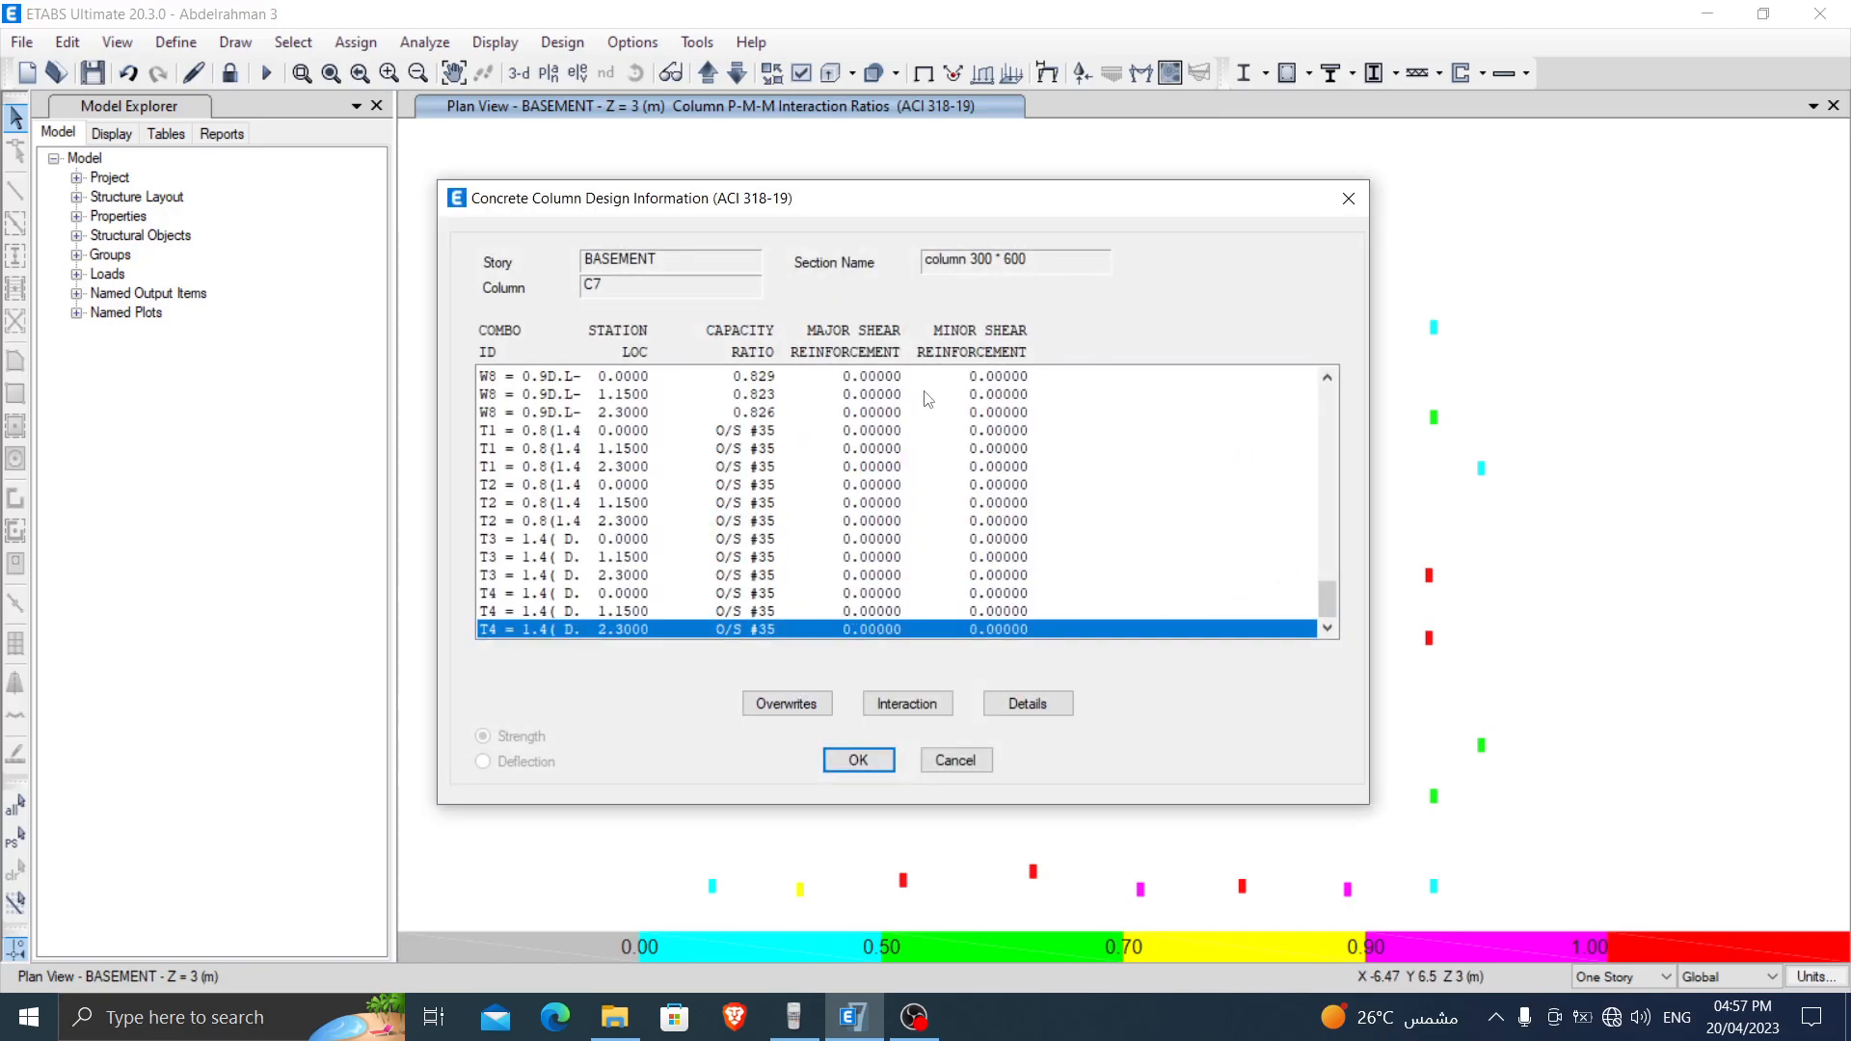
# Step: Try design section 300*900 20/25 on column C7 and check its rebar percentage and capacity ratio in the design details
pyautogui.click(817, 707)
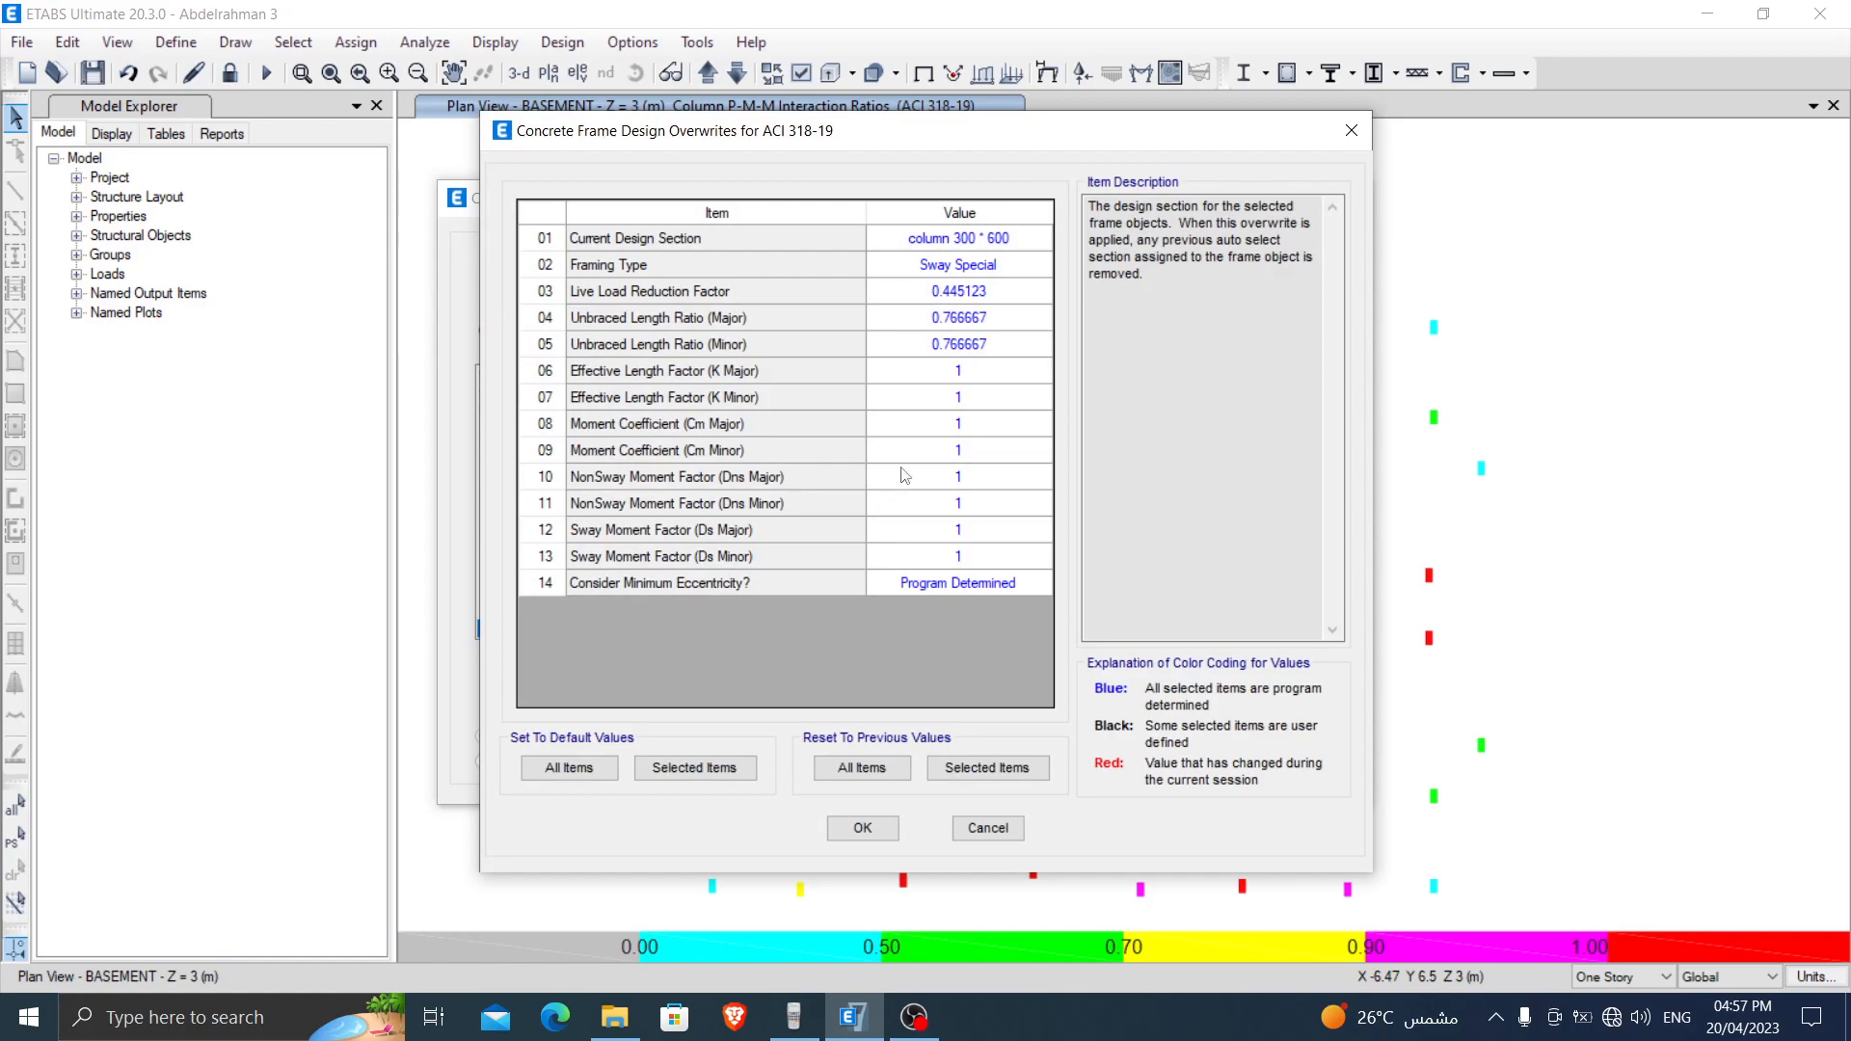
pyautogui.click(1031, 238)
pyautogui.click(1042, 238)
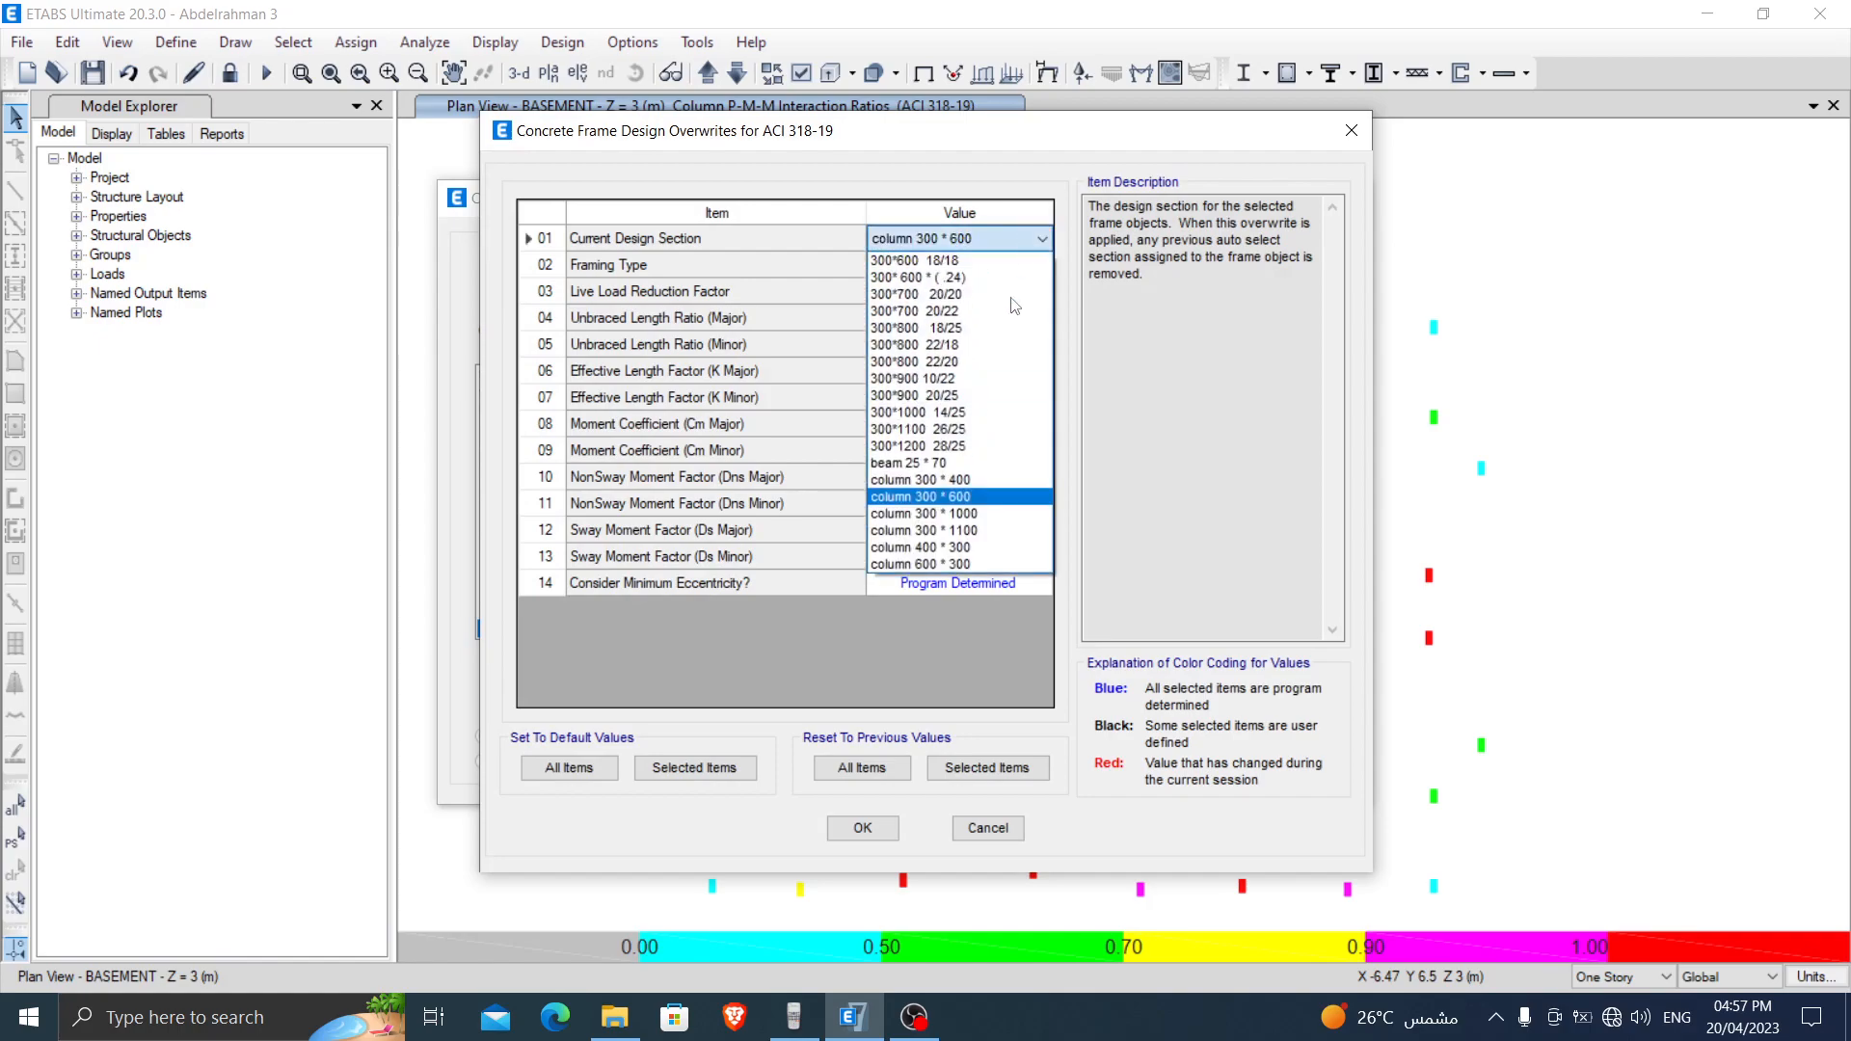
pyautogui.click(970, 403)
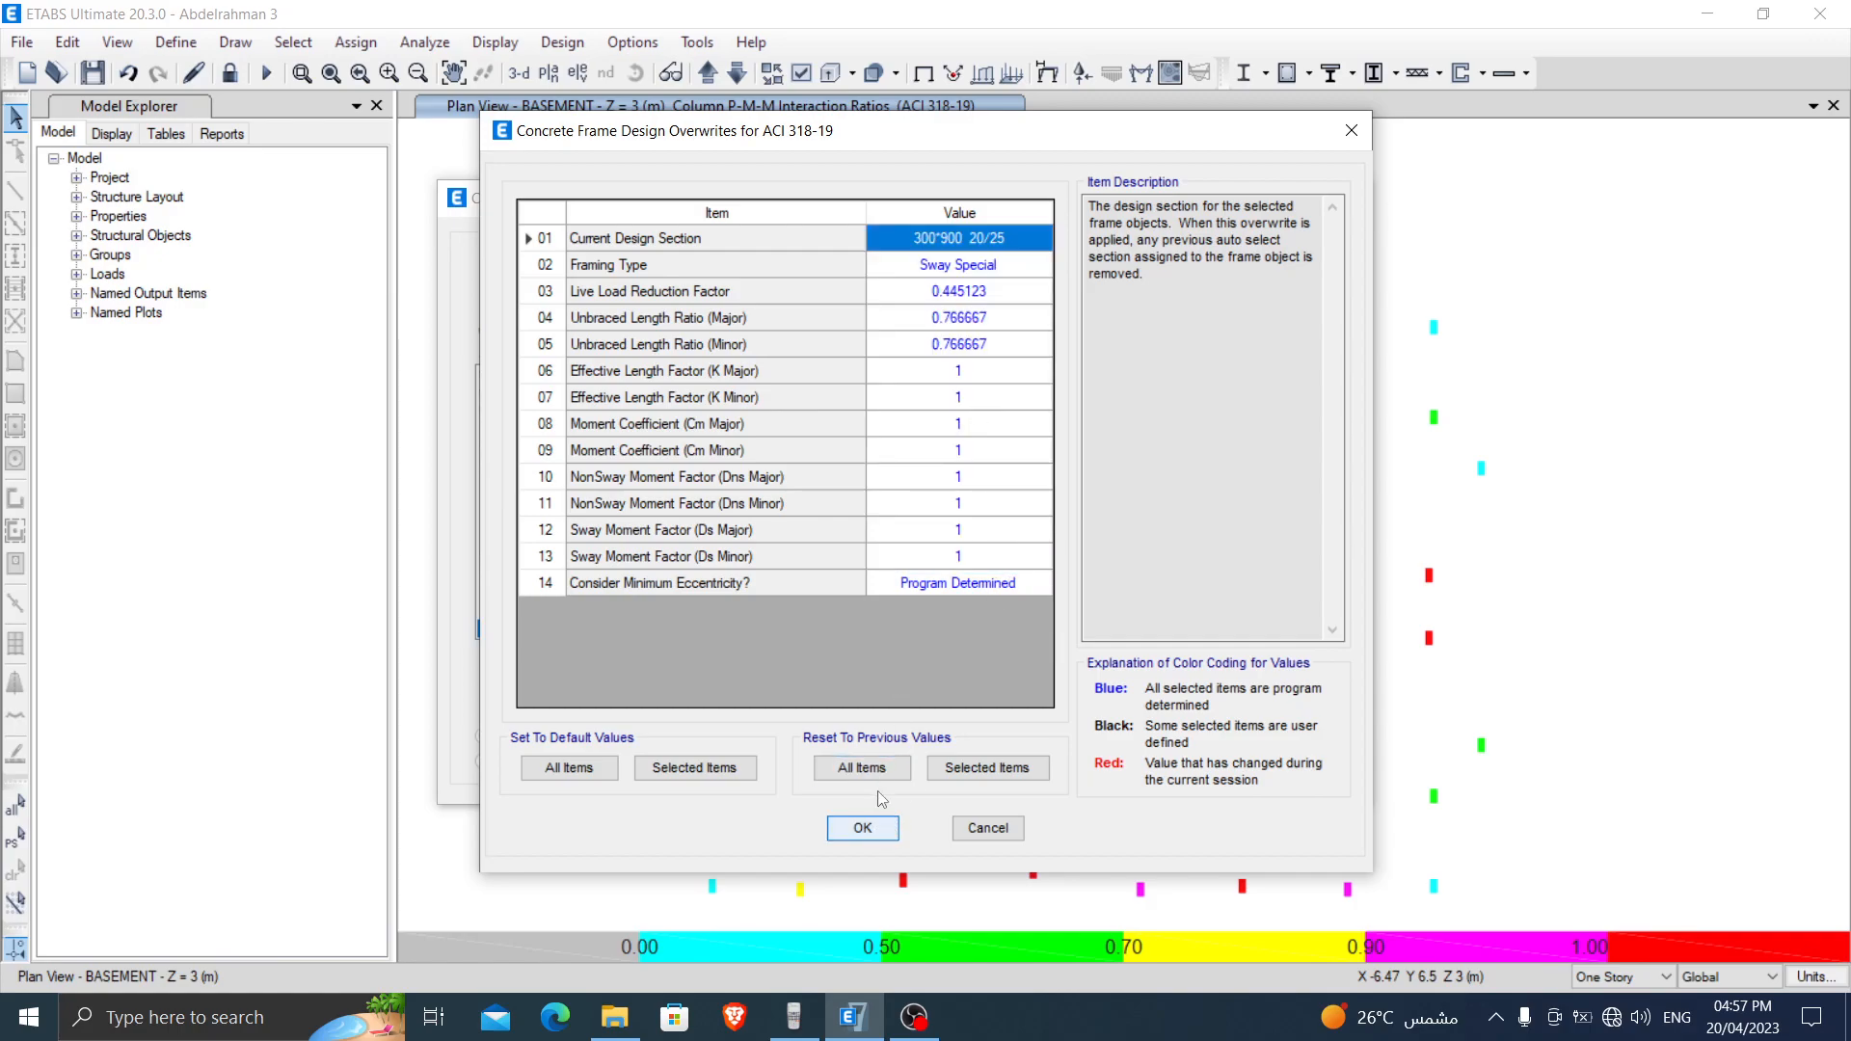
pyautogui.click(862, 827)
pyautogui.click(1027, 697)
pyautogui.keyDown('ctrl'); pyautogui.scroll(5, 1118, 735); pyautogui.keyUp('ctrl')
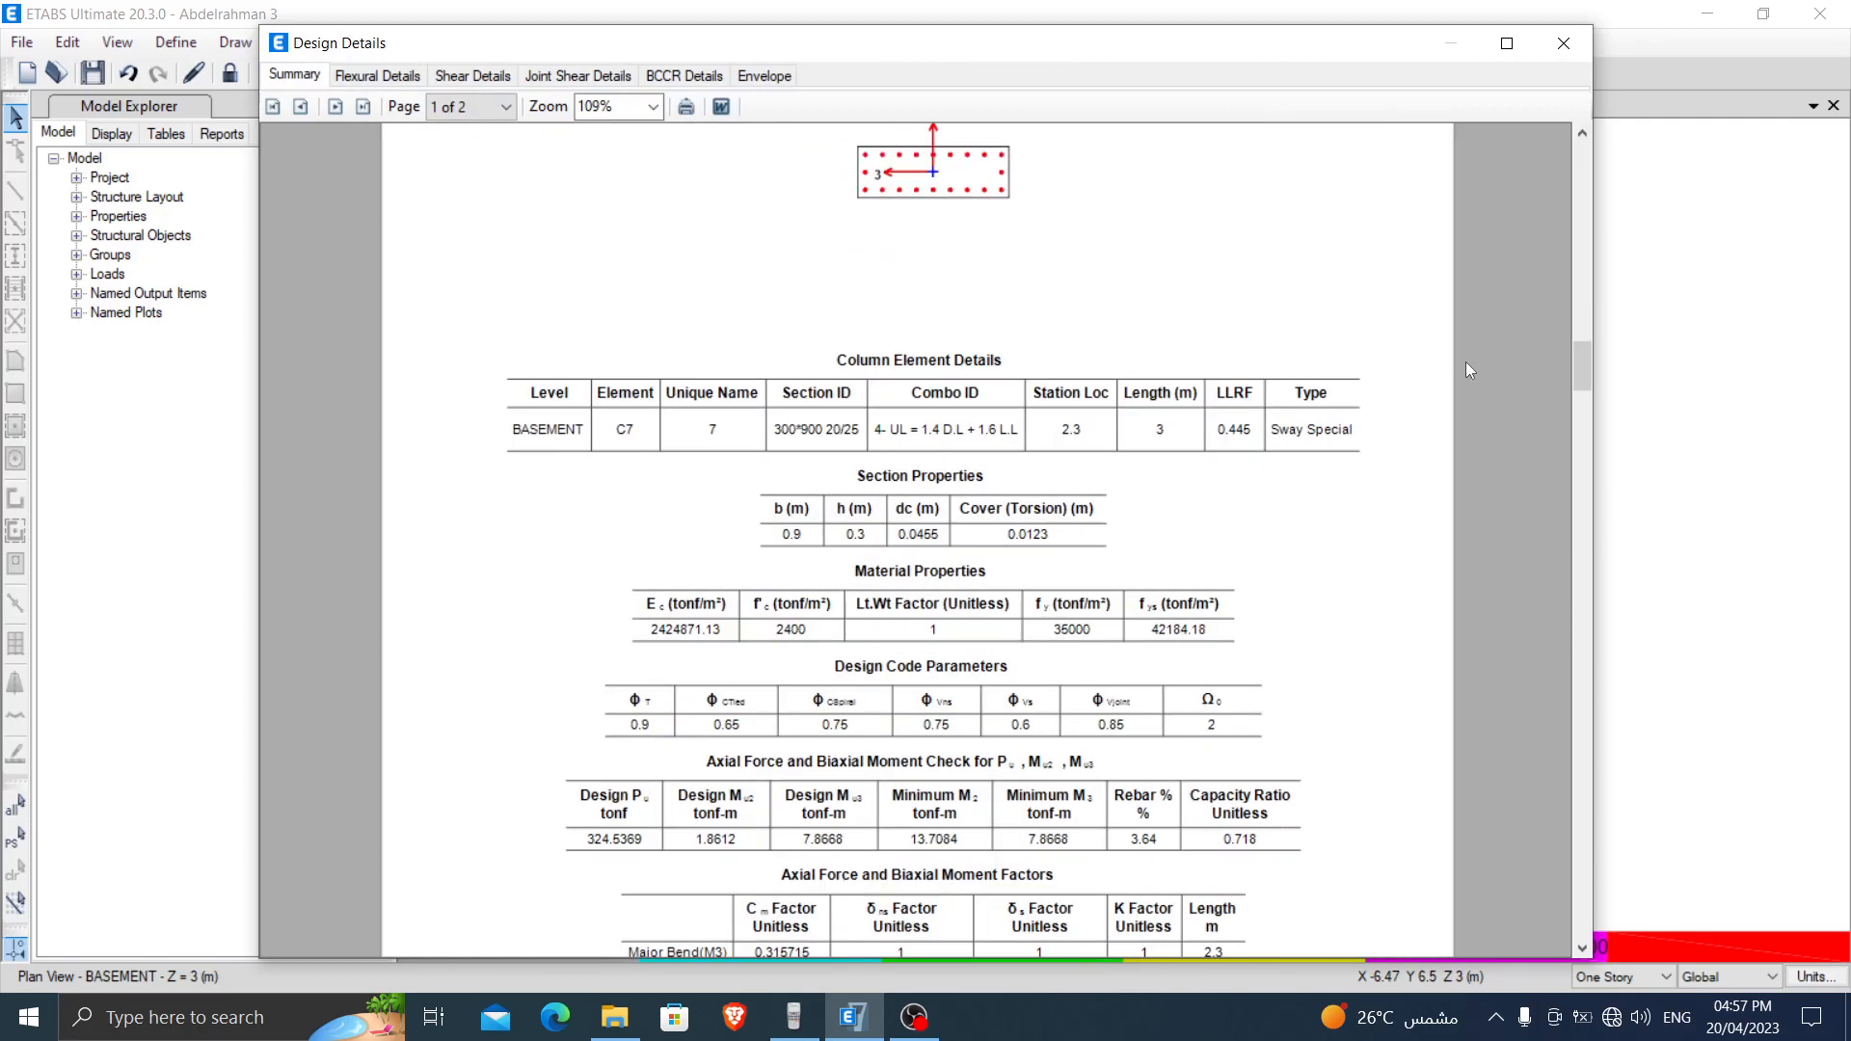
pyautogui.click(1563, 42)
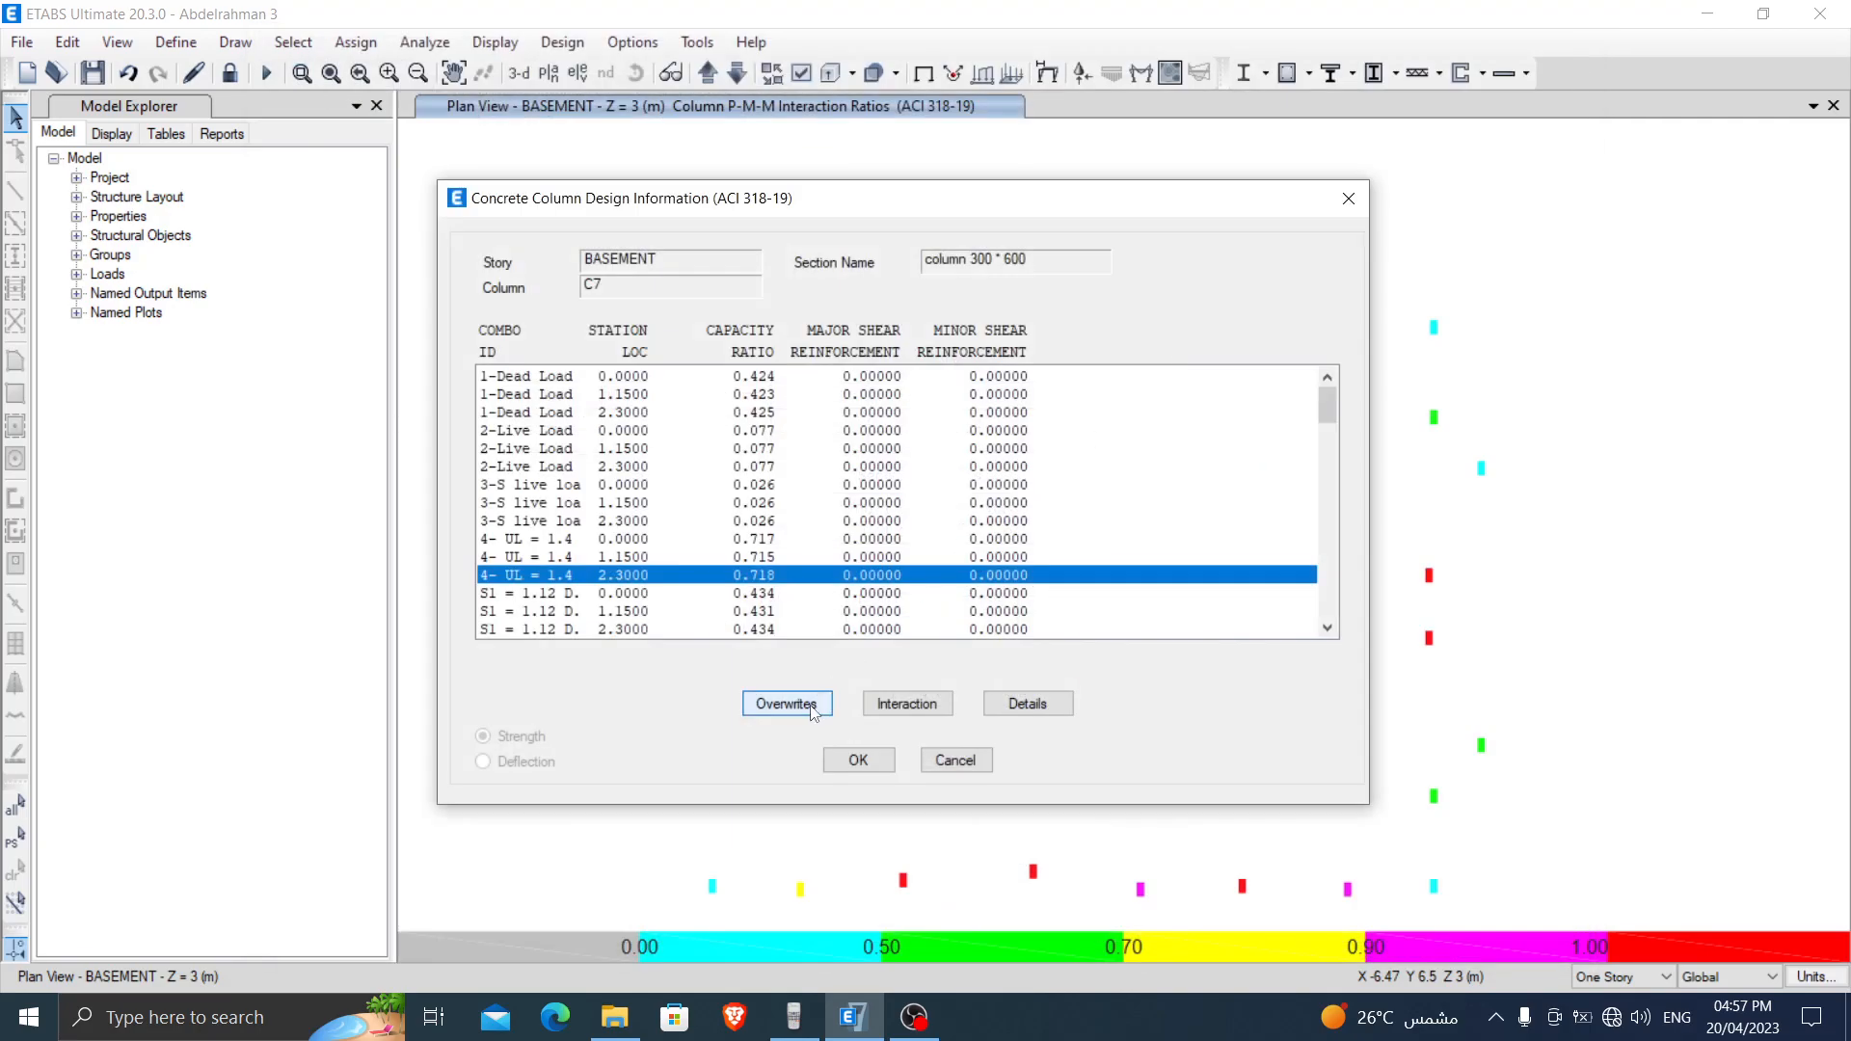
# Step: Try design section 300*900 10/22 on column C7 and check the resulting rebar percentage and capacity ratio
pyautogui.click(809, 707)
pyautogui.click(978, 243)
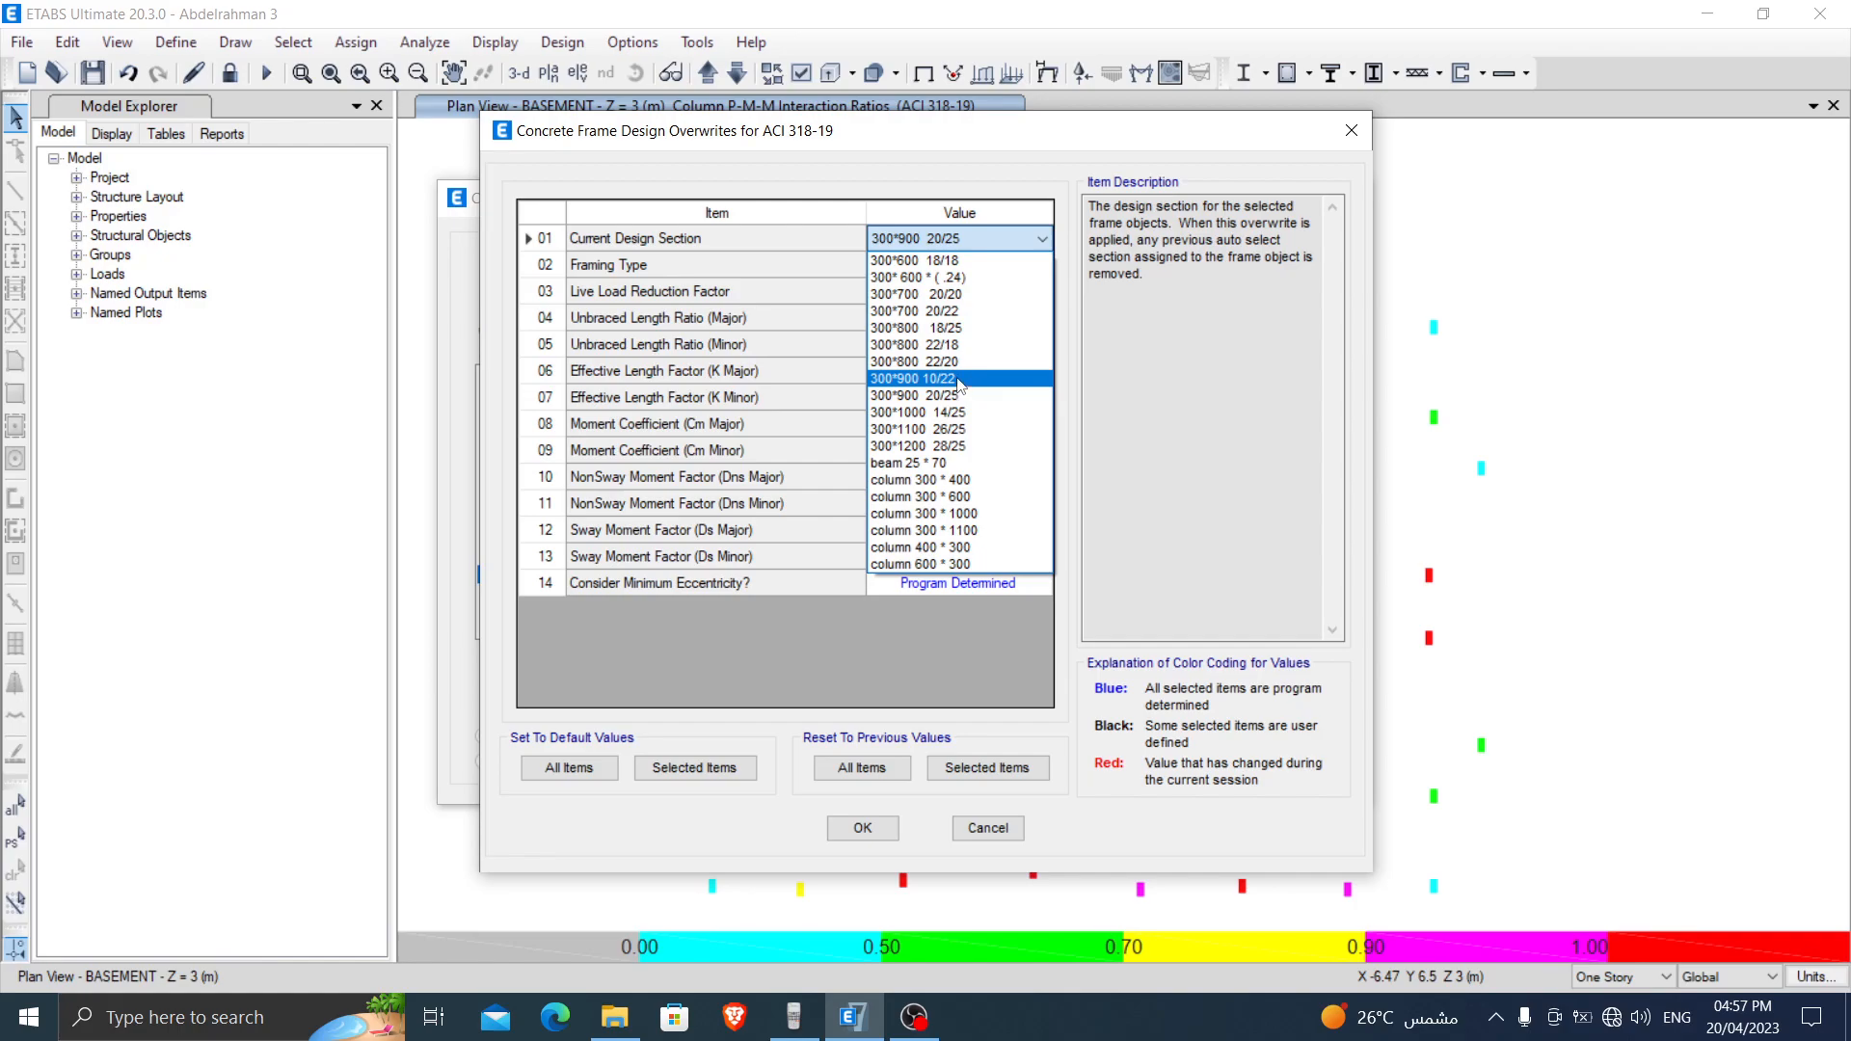
pyautogui.click(958, 379)
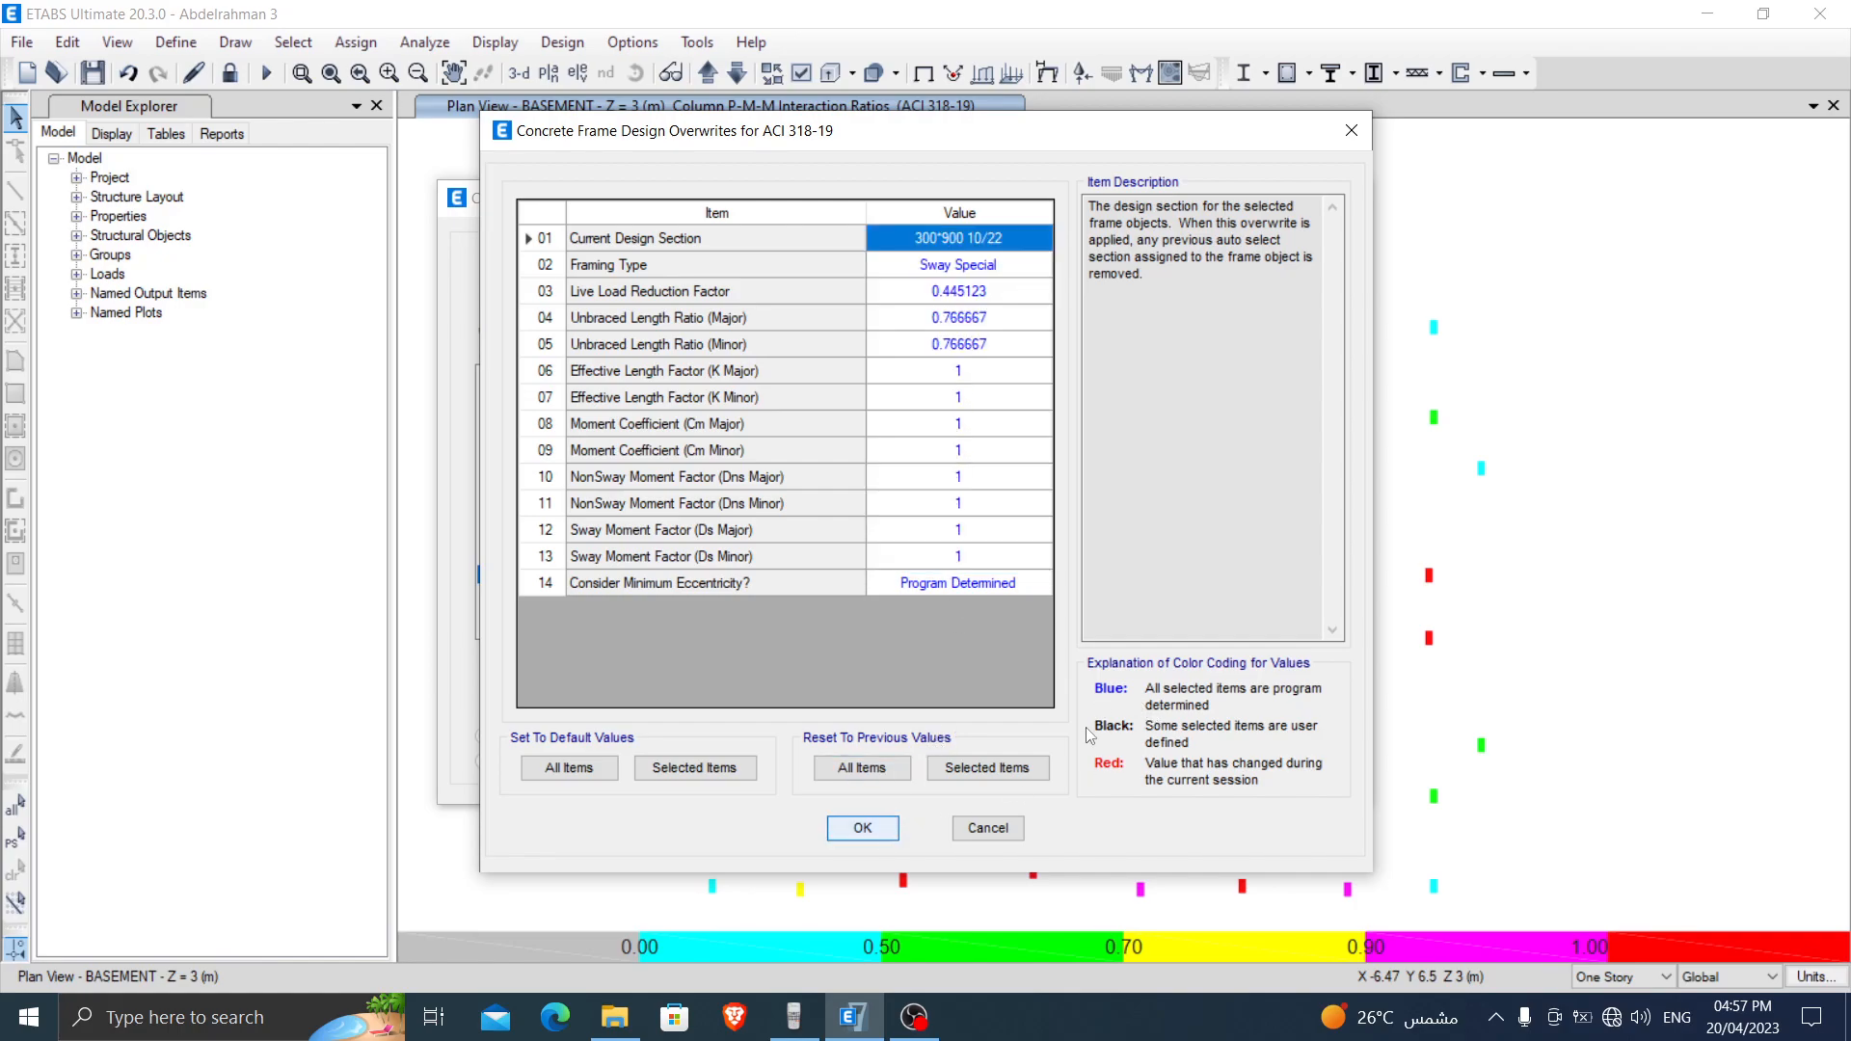
pyautogui.press('Return')
pyautogui.click(1027, 702)
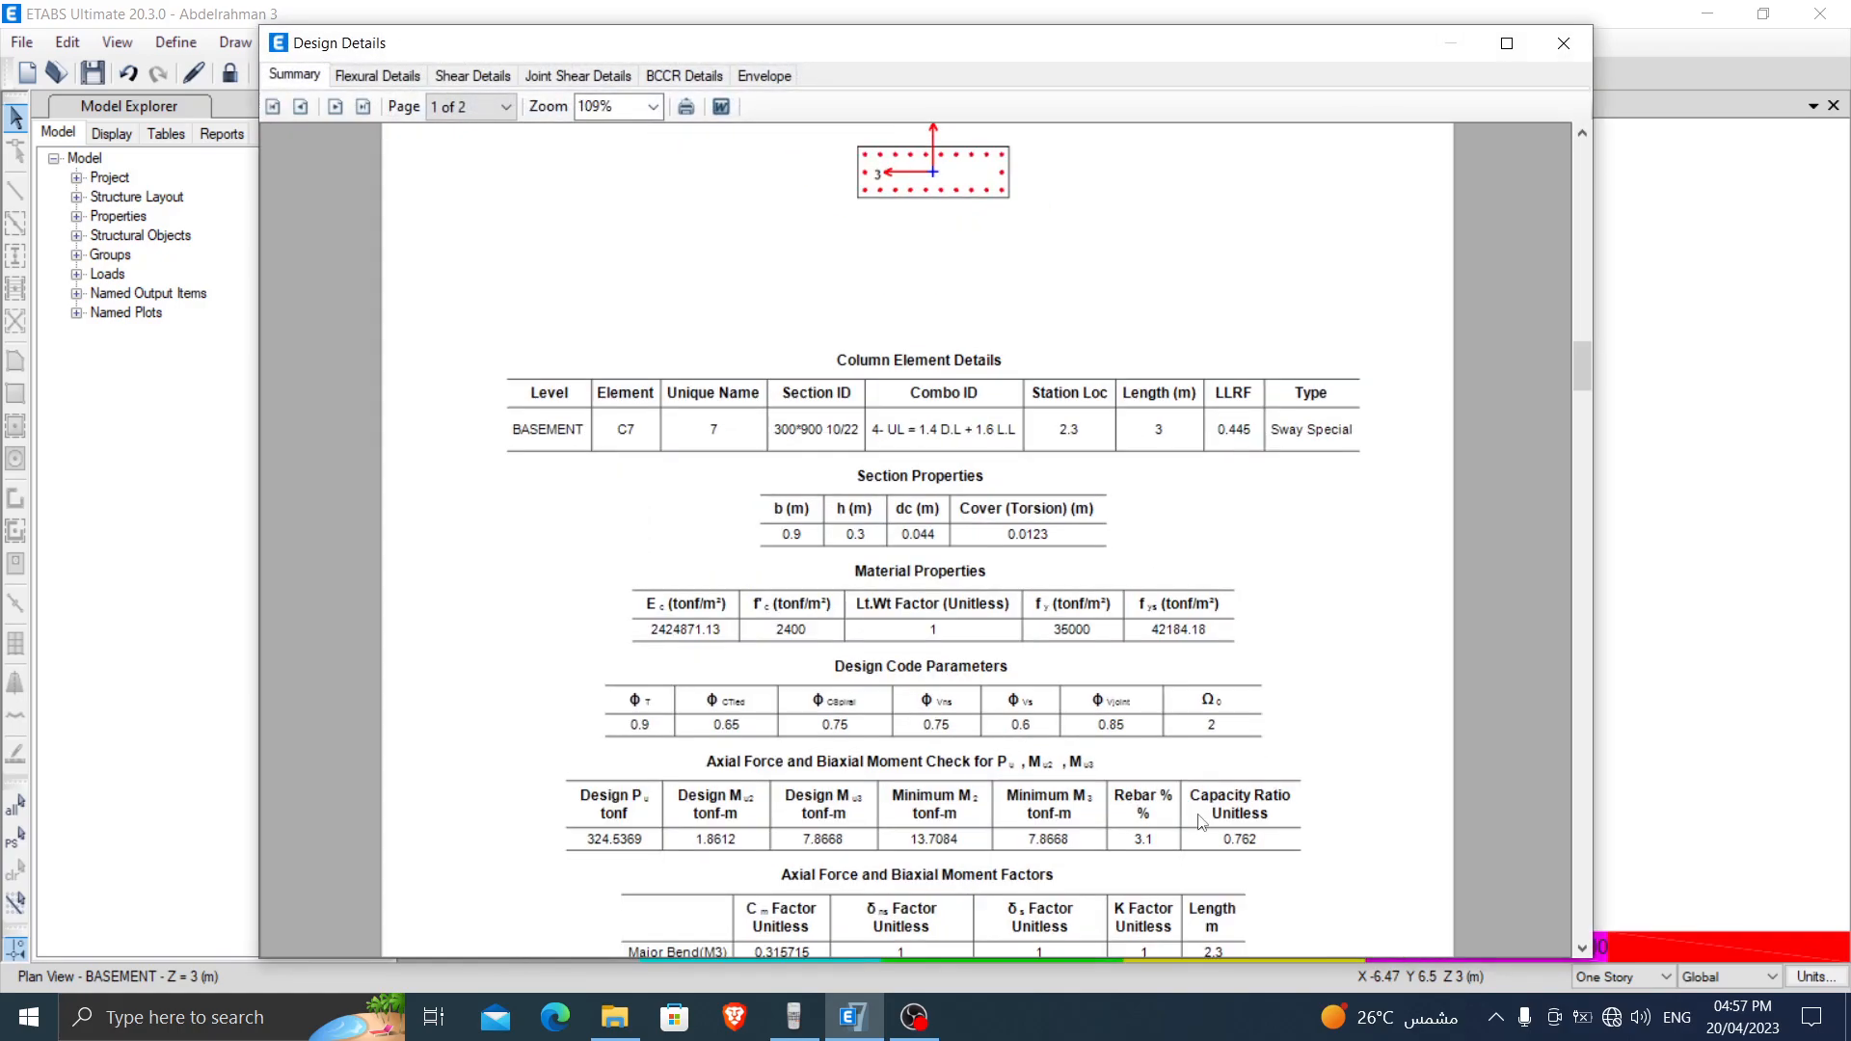
pyautogui.click(1563, 42)
# Step: Try the smaller design section 300*800 22/18 on column C7 and review its rebar percentage and capacity ratio
pyautogui.click(787, 705)
pyautogui.click(1005, 241)
pyautogui.click(1004, 241)
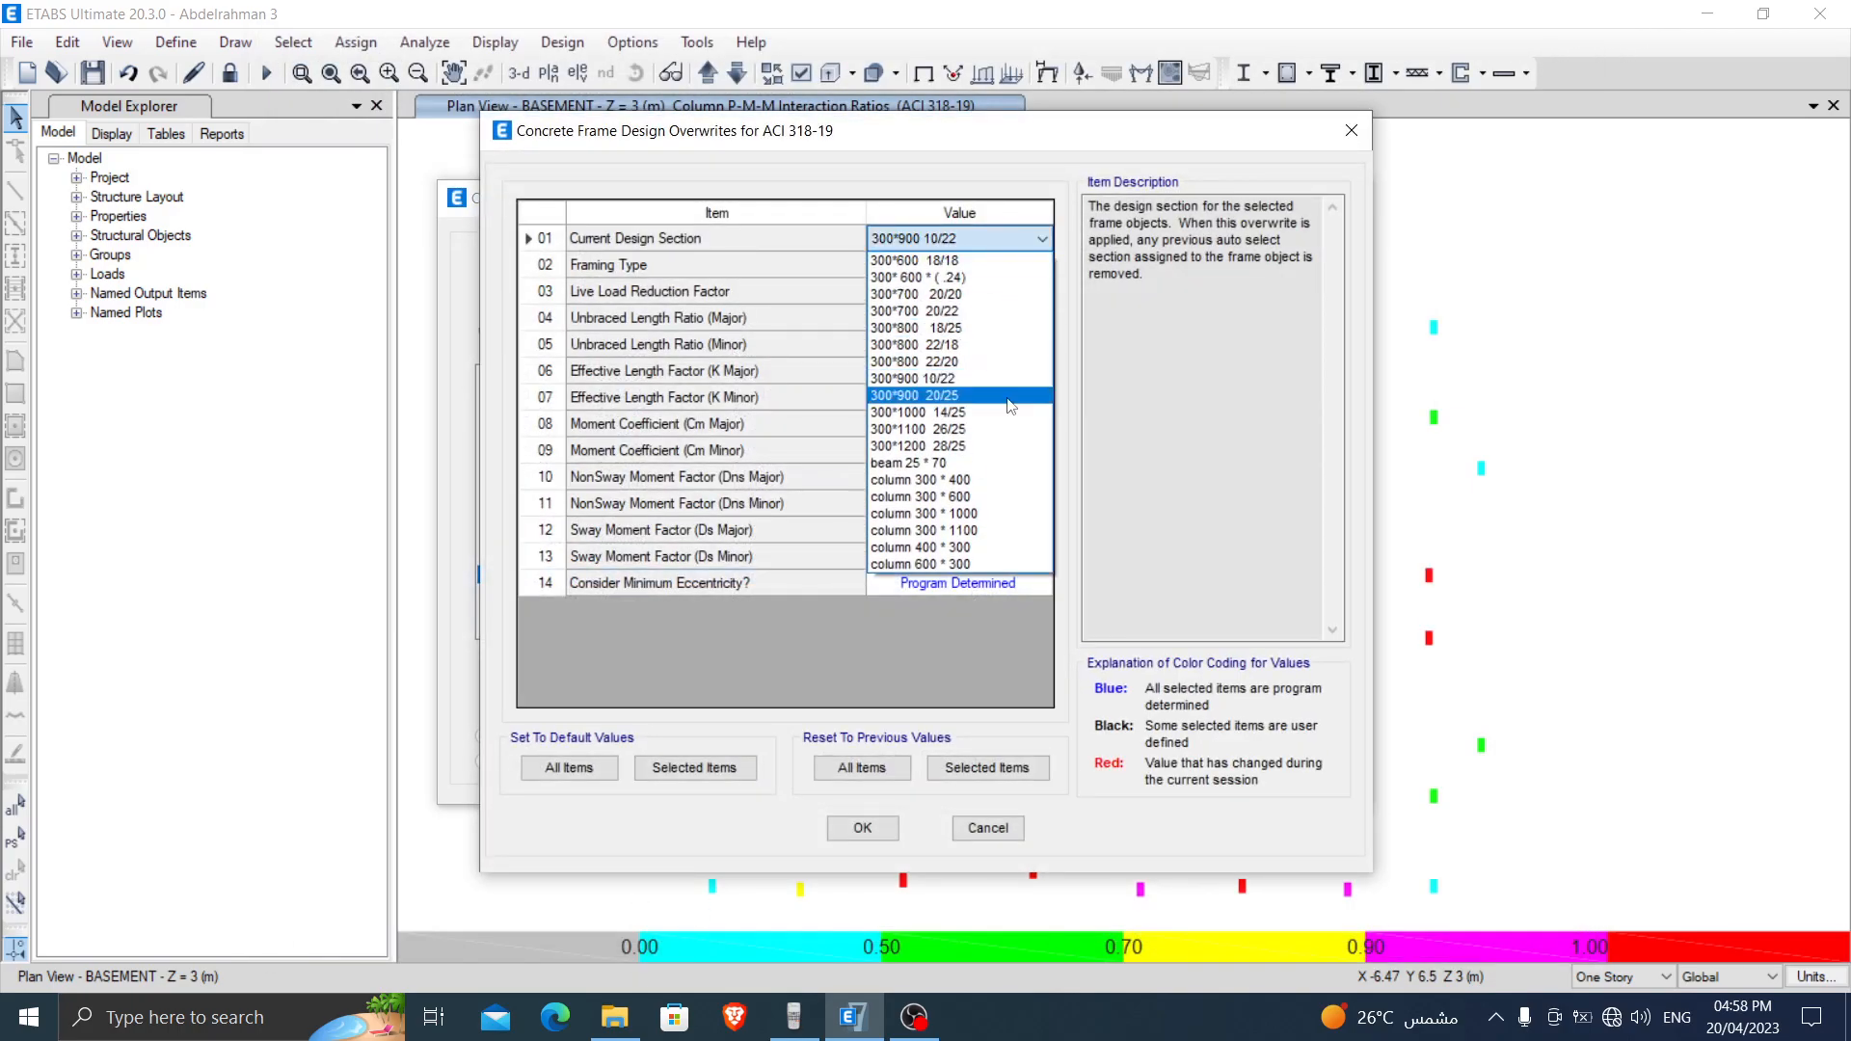
pyautogui.click(962, 352)
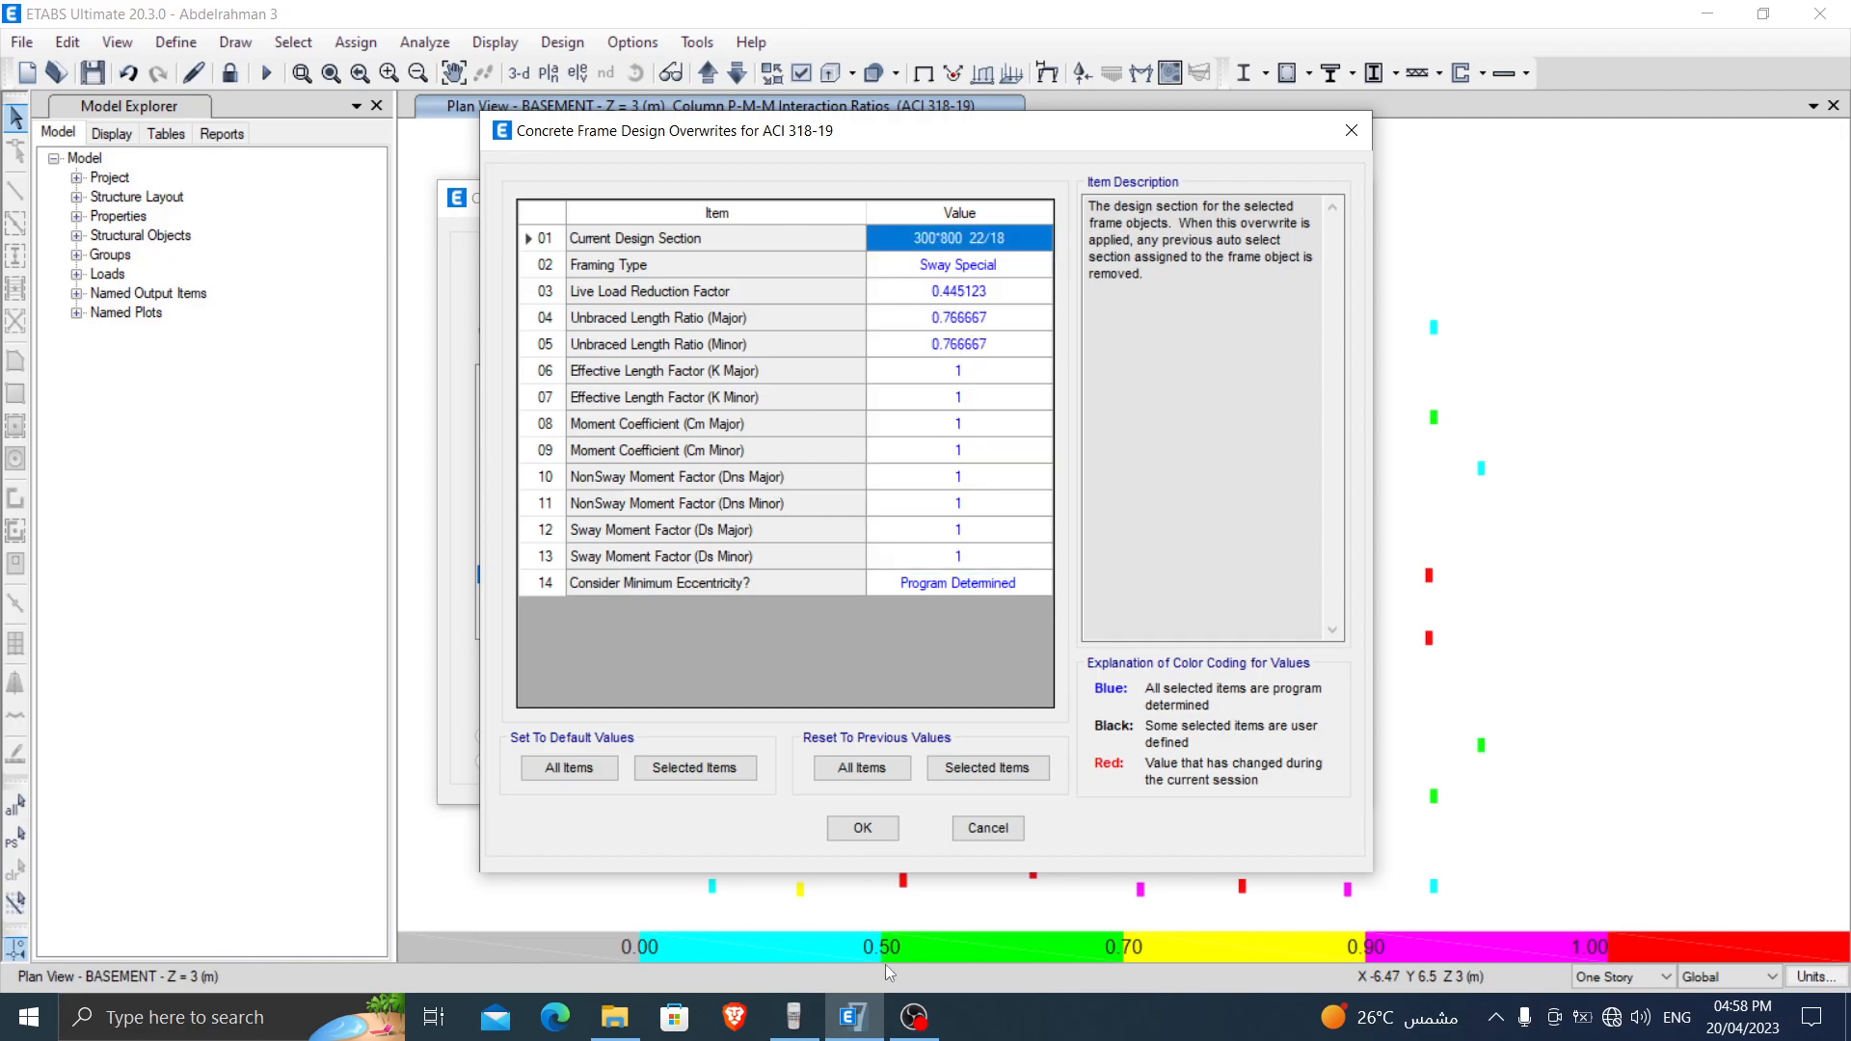
pyautogui.press('Return')
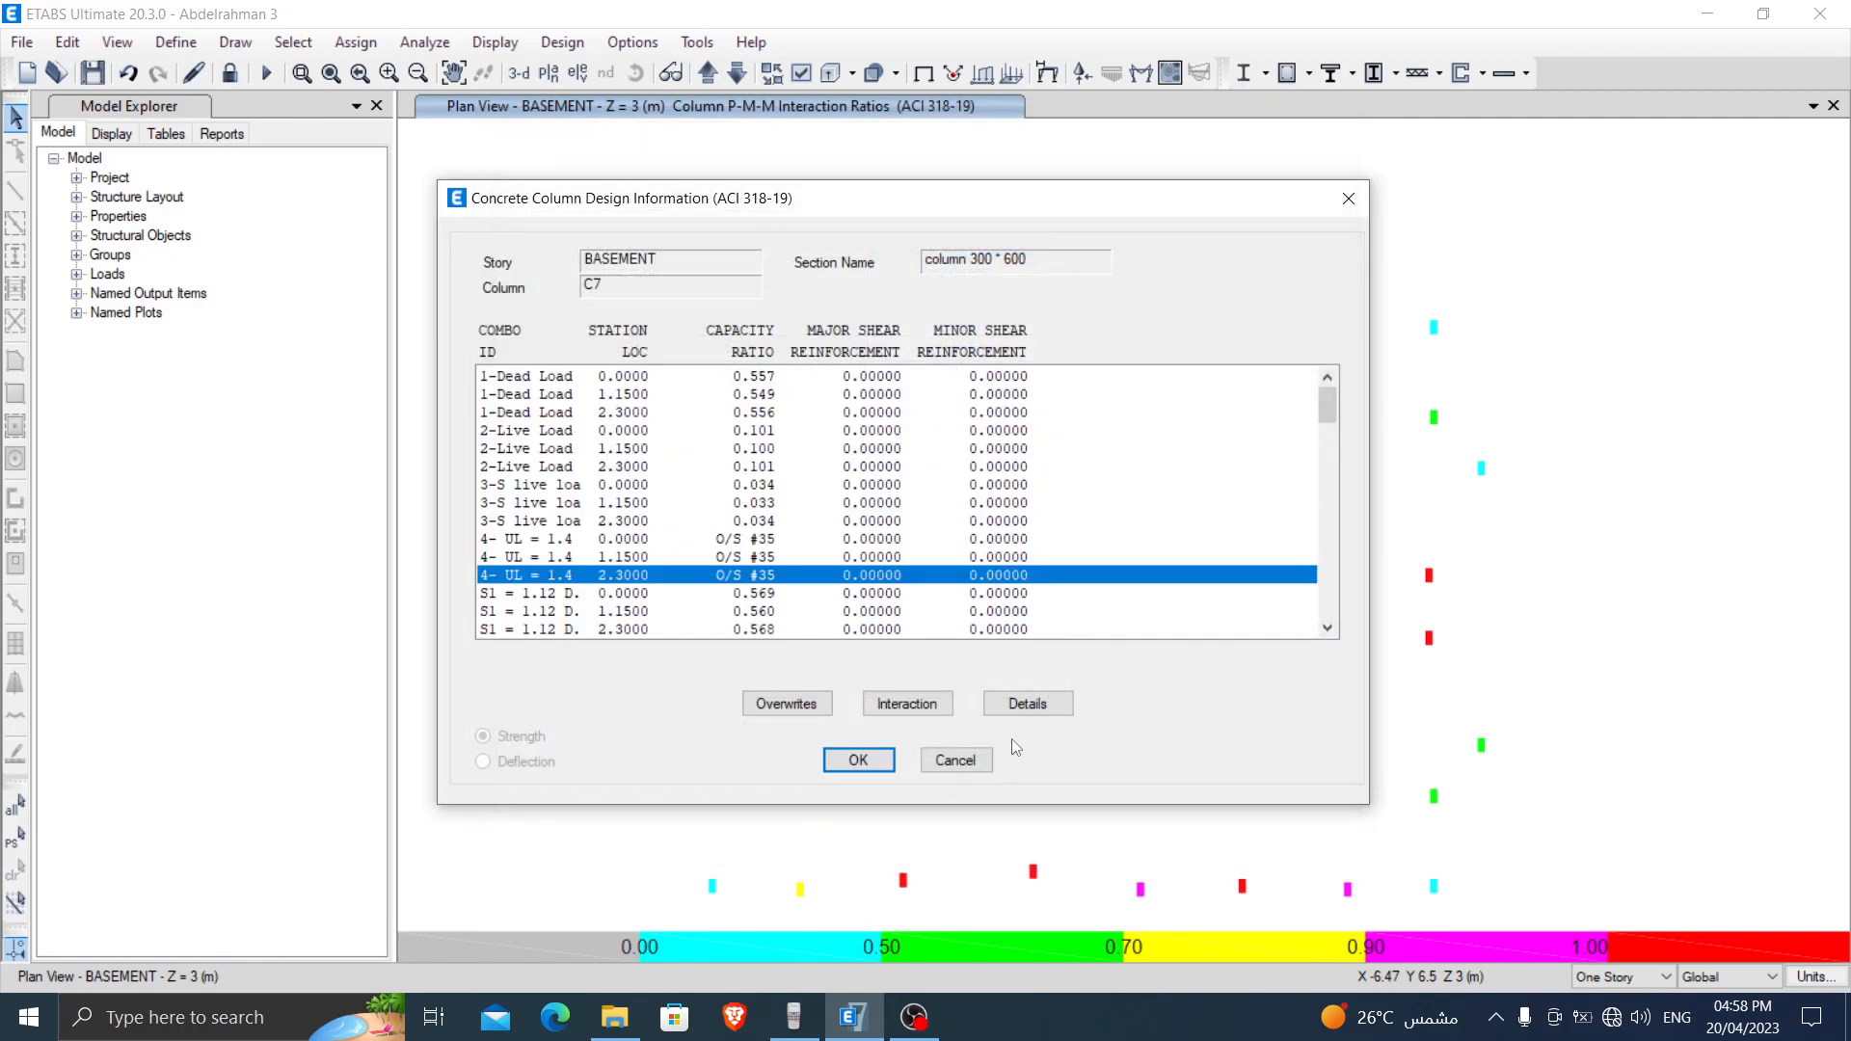
pyautogui.click(1026, 713)
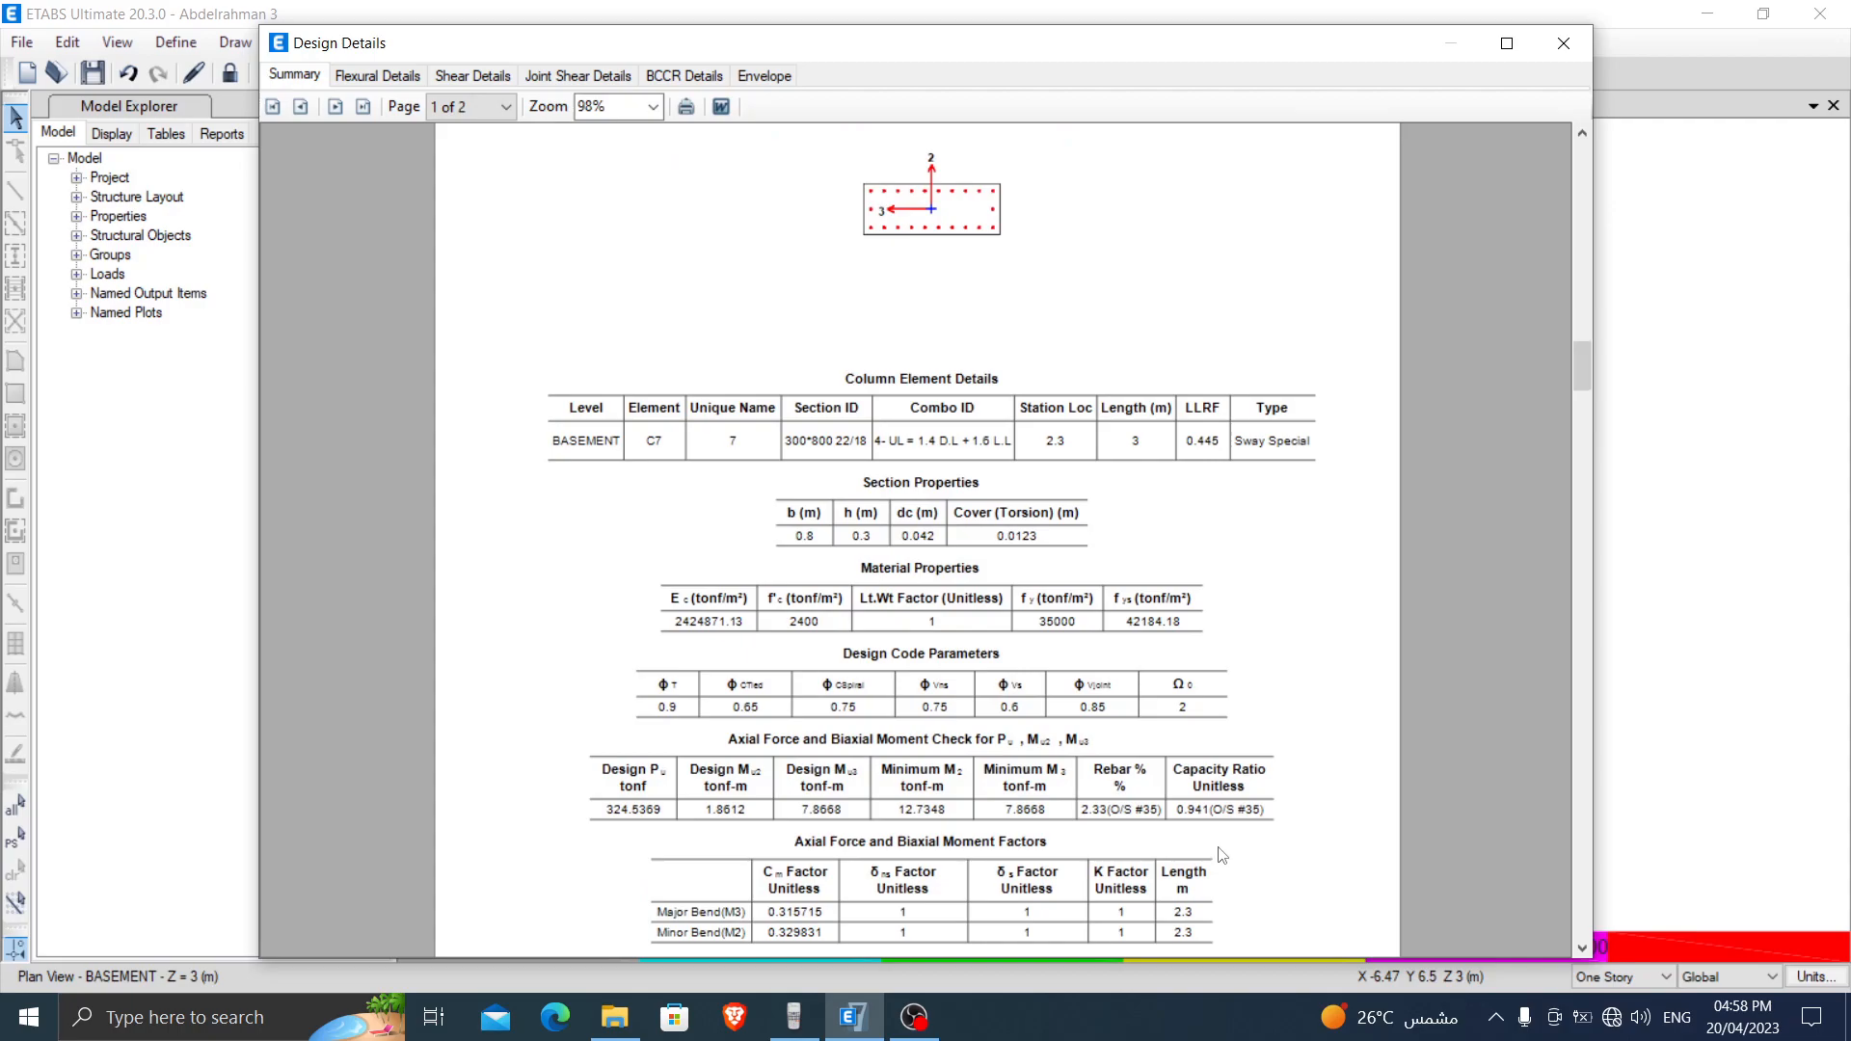
pyautogui.keyDown('ctrl'); pyautogui.scroll(1, 1222, 855); pyautogui.keyUp('ctrl')
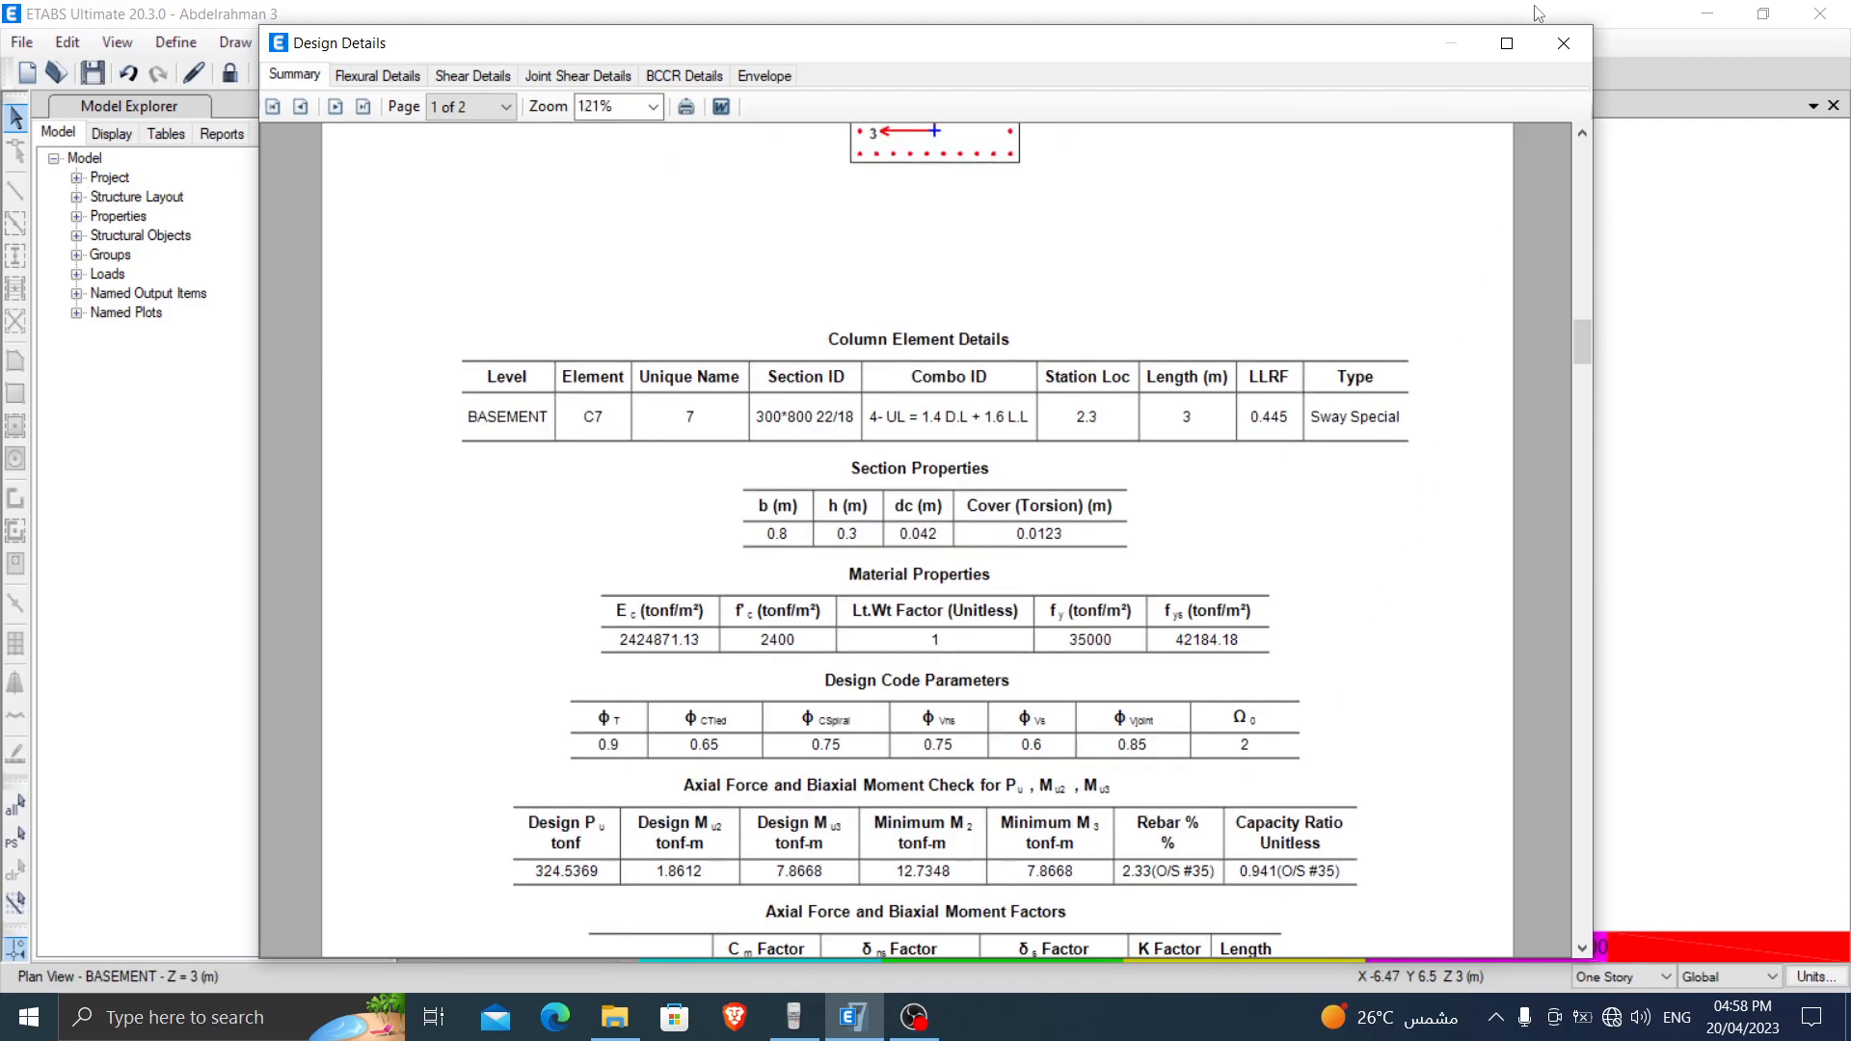
pyautogui.click(1563, 43)
# Step: Try design section 300*800 18/25 on column C7 and review its rebar percentage and capacity ratio in the design details
pyautogui.click(787, 703)
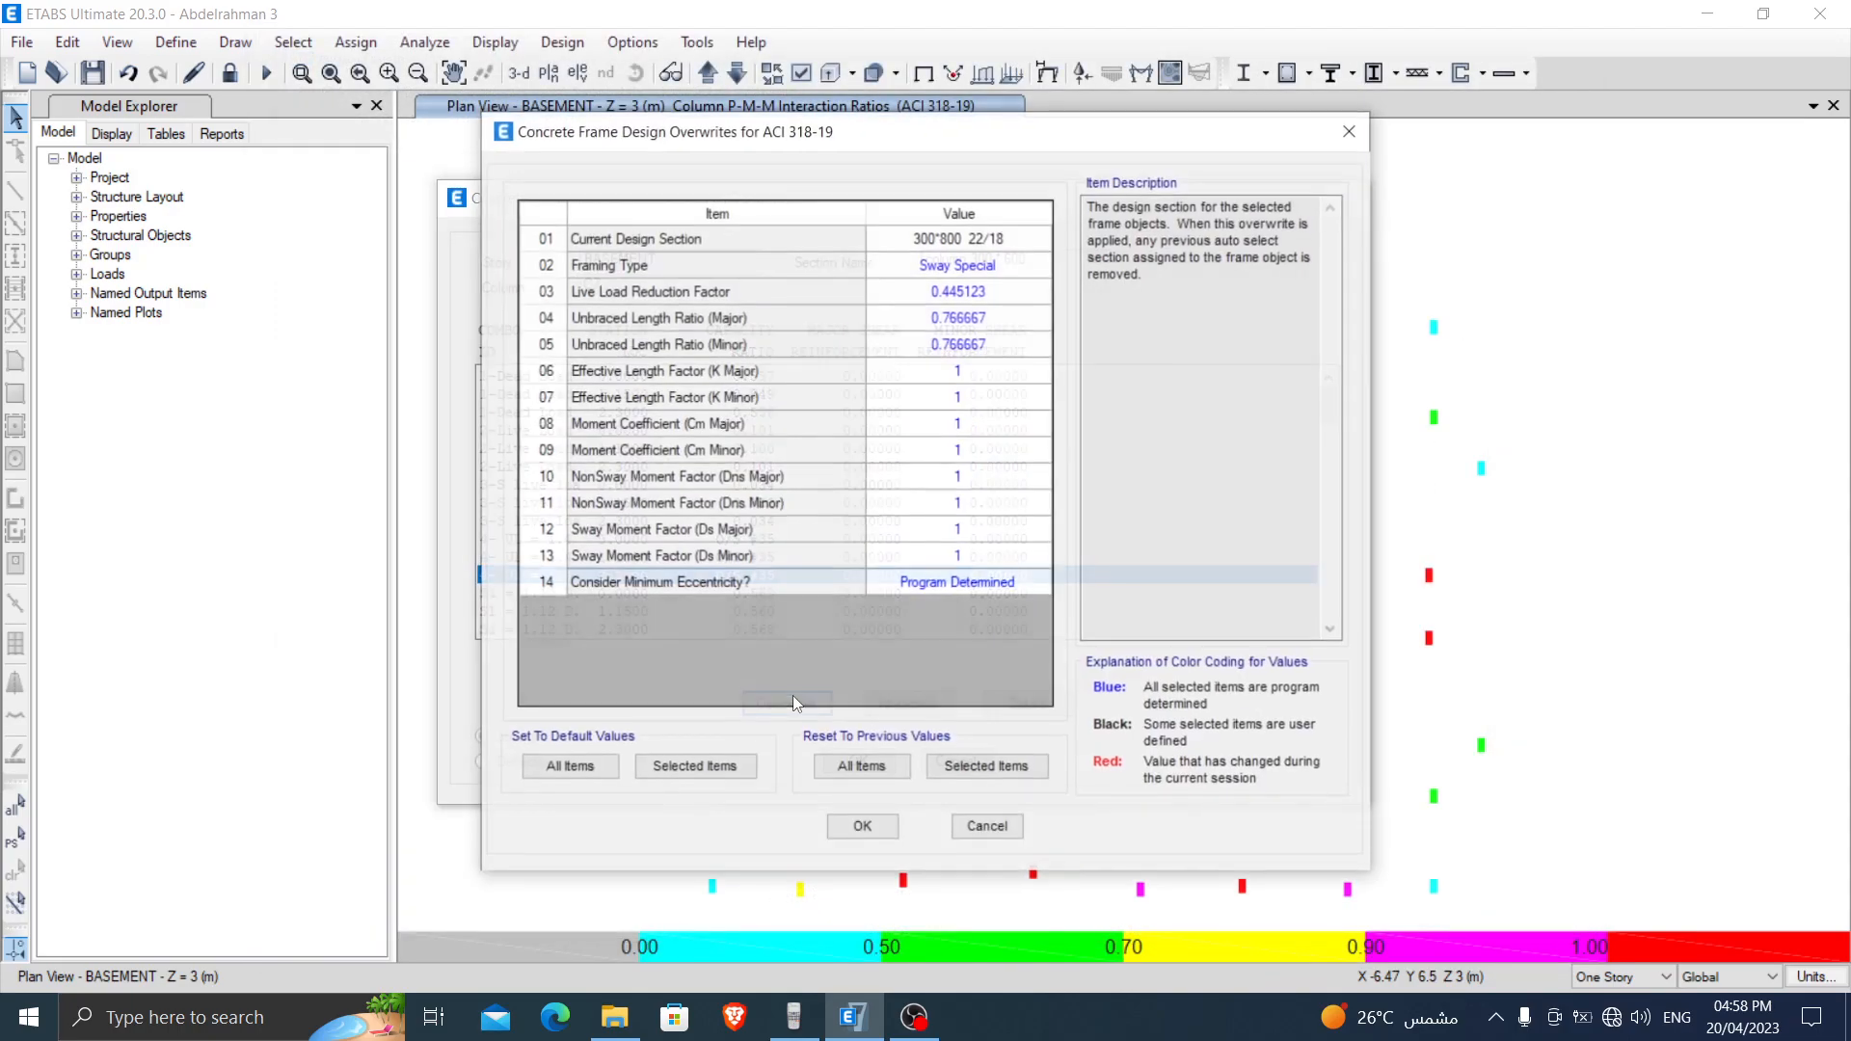
pyautogui.click(1008, 242)
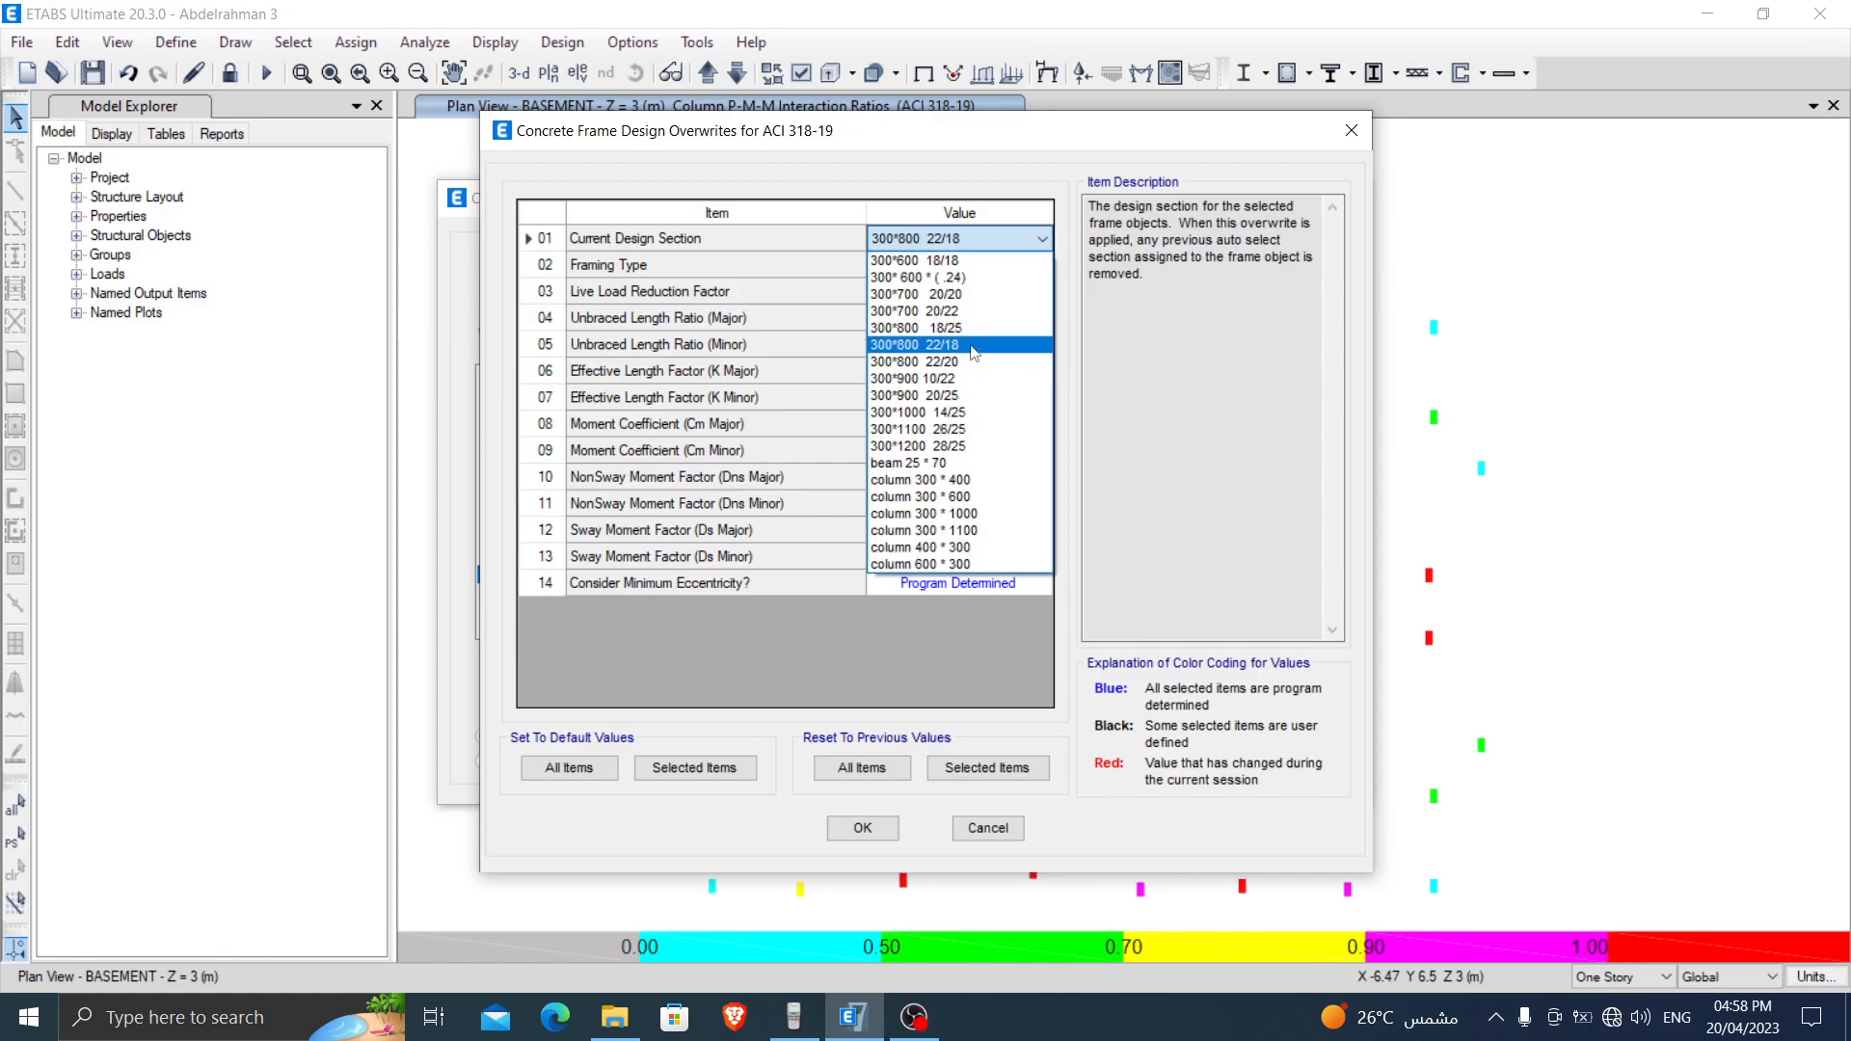
pyautogui.click(964, 327)
pyautogui.click(886, 836)
pyautogui.click(1034, 714)
pyautogui.keyDown('ctrl'); pyautogui.scroll(5, 1176, 749); pyautogui.keyUp('ctrl')
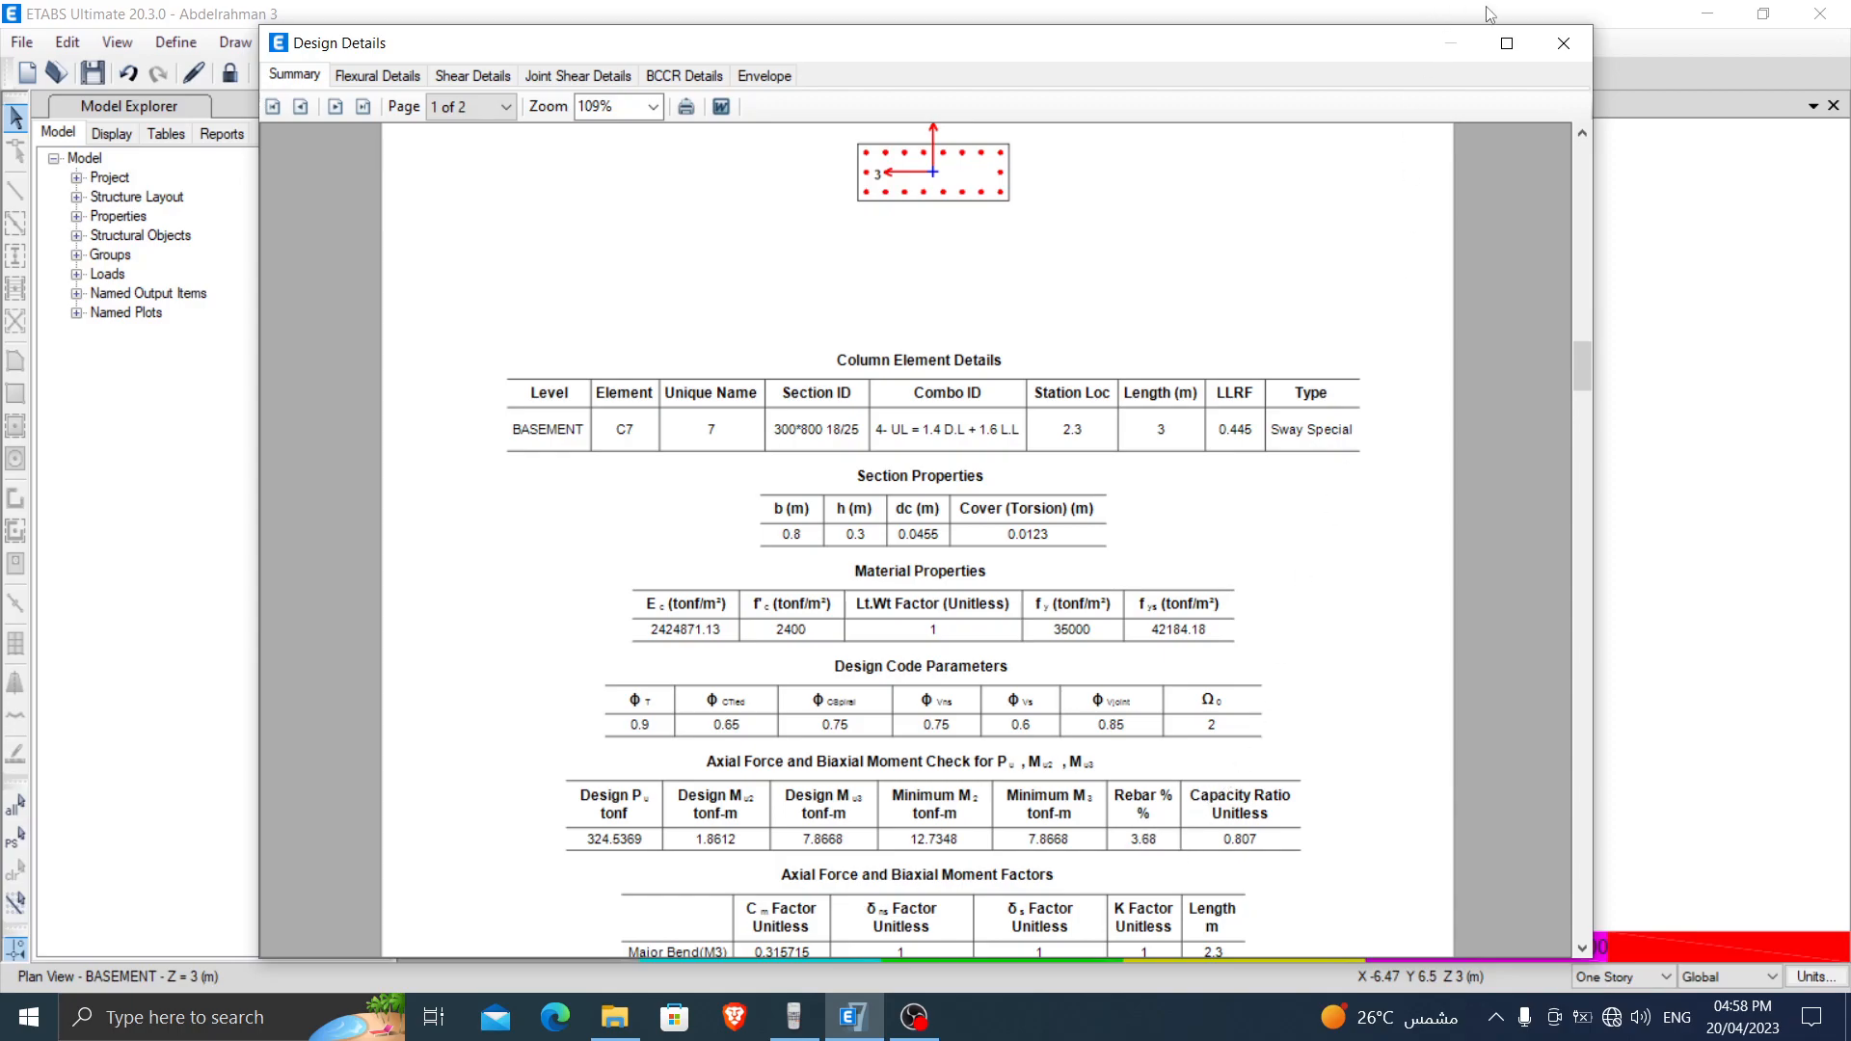
pyautogui.click(1564, 42)
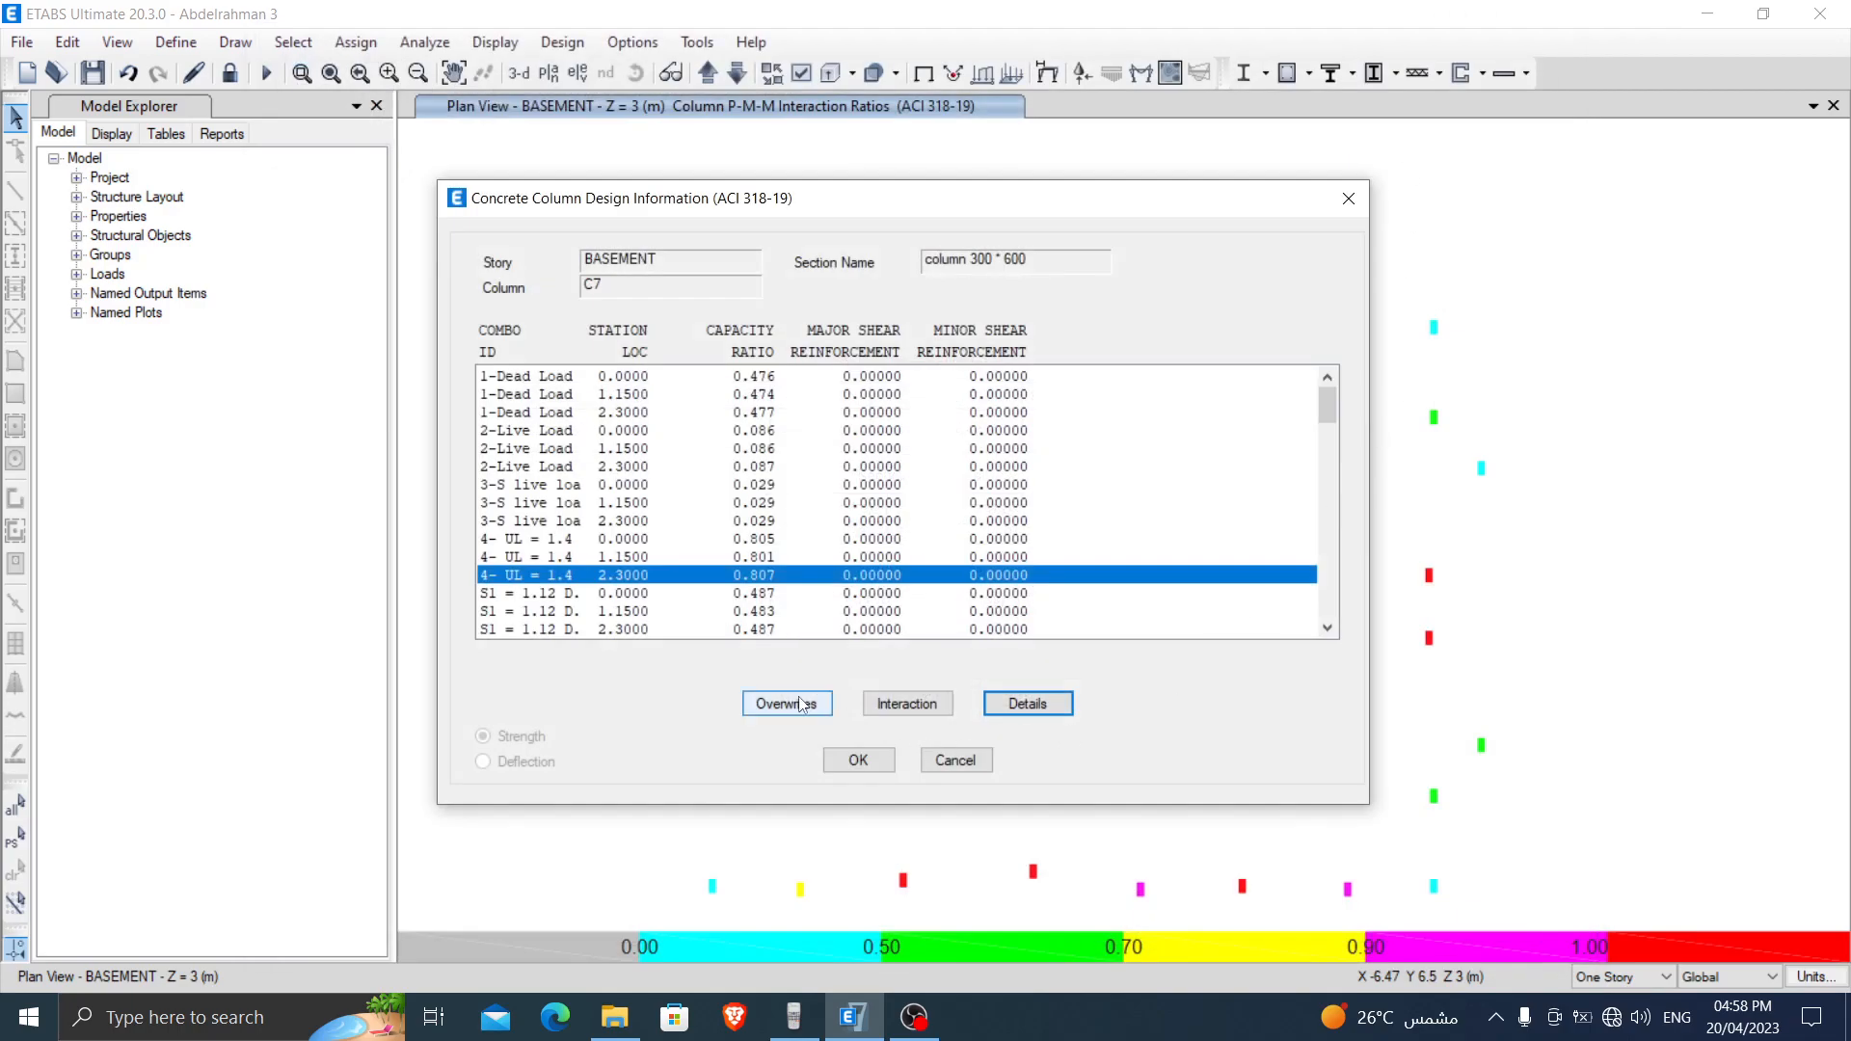
# Step: Overwrite the design section of column C7 with 300*800 22/20 and check its rebar percentage and capacity ratio
pyautogui.click(799, 705)
pyautogui.click(1025, 236)
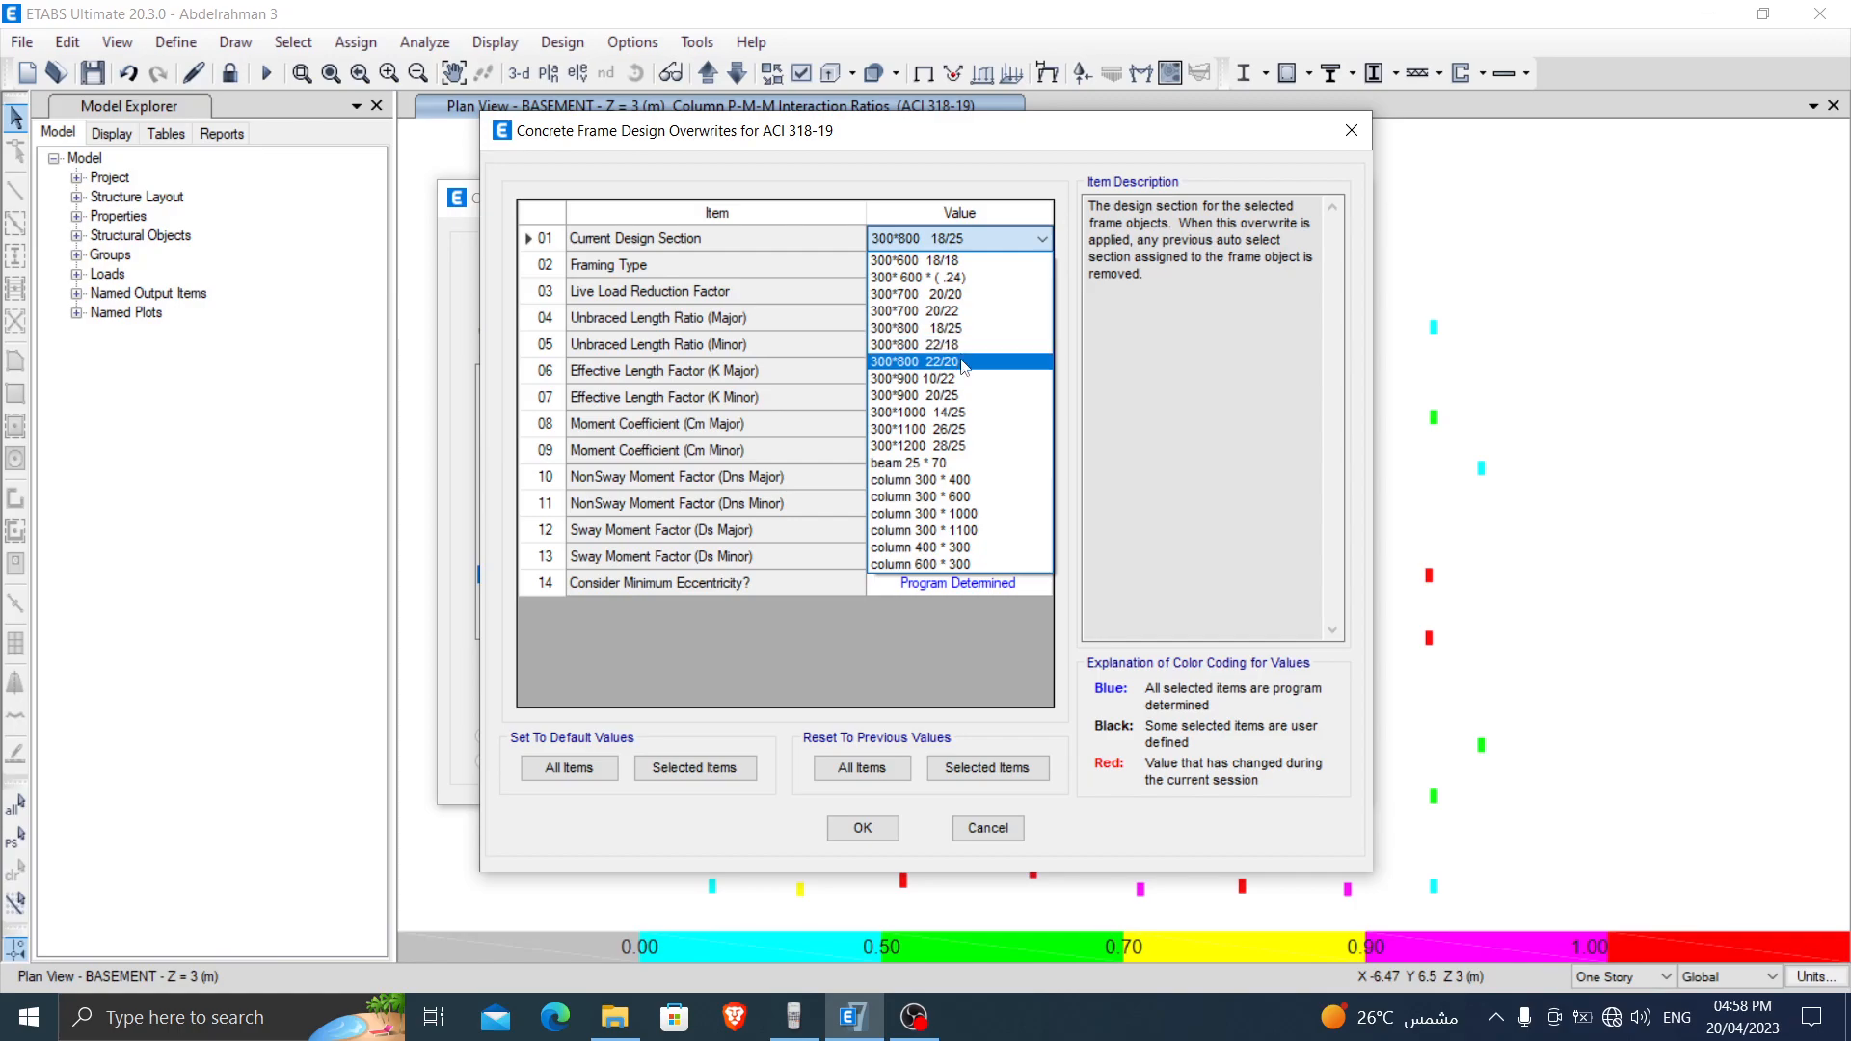
pyautogui.click(963, 361)
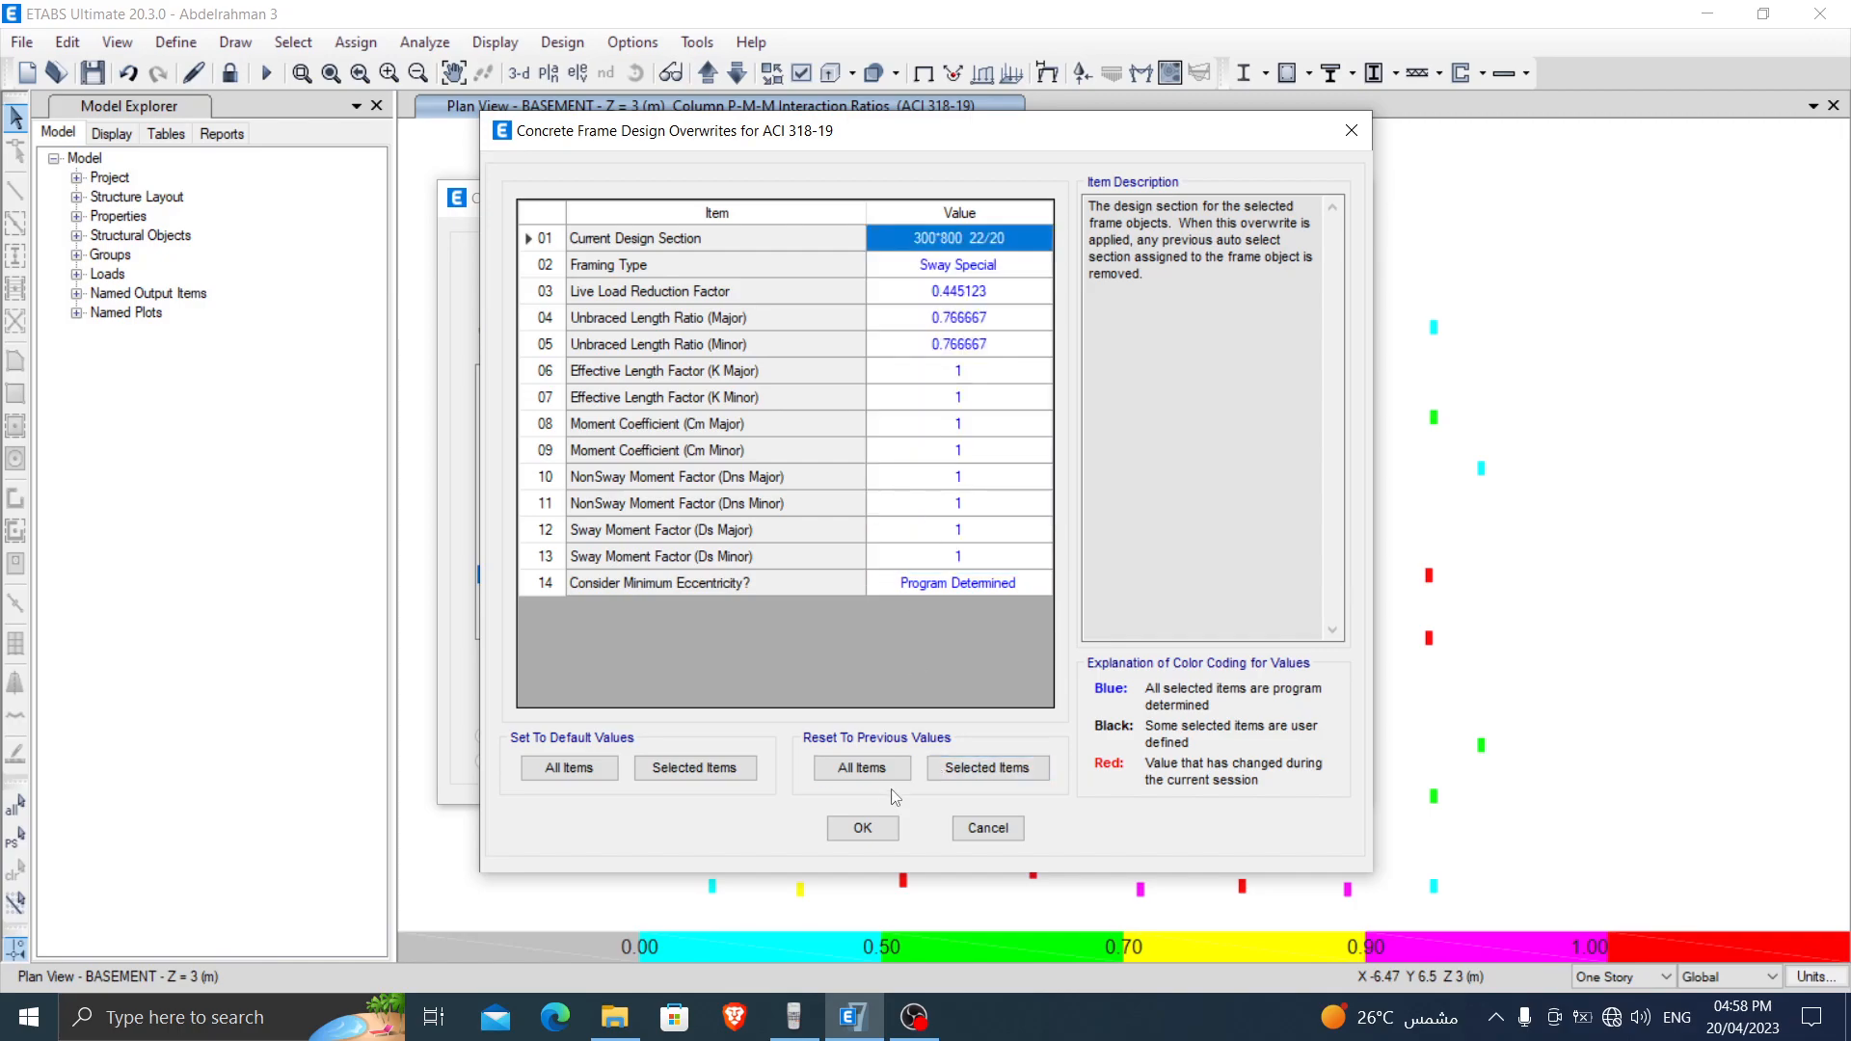
pyautogui.press('Return')
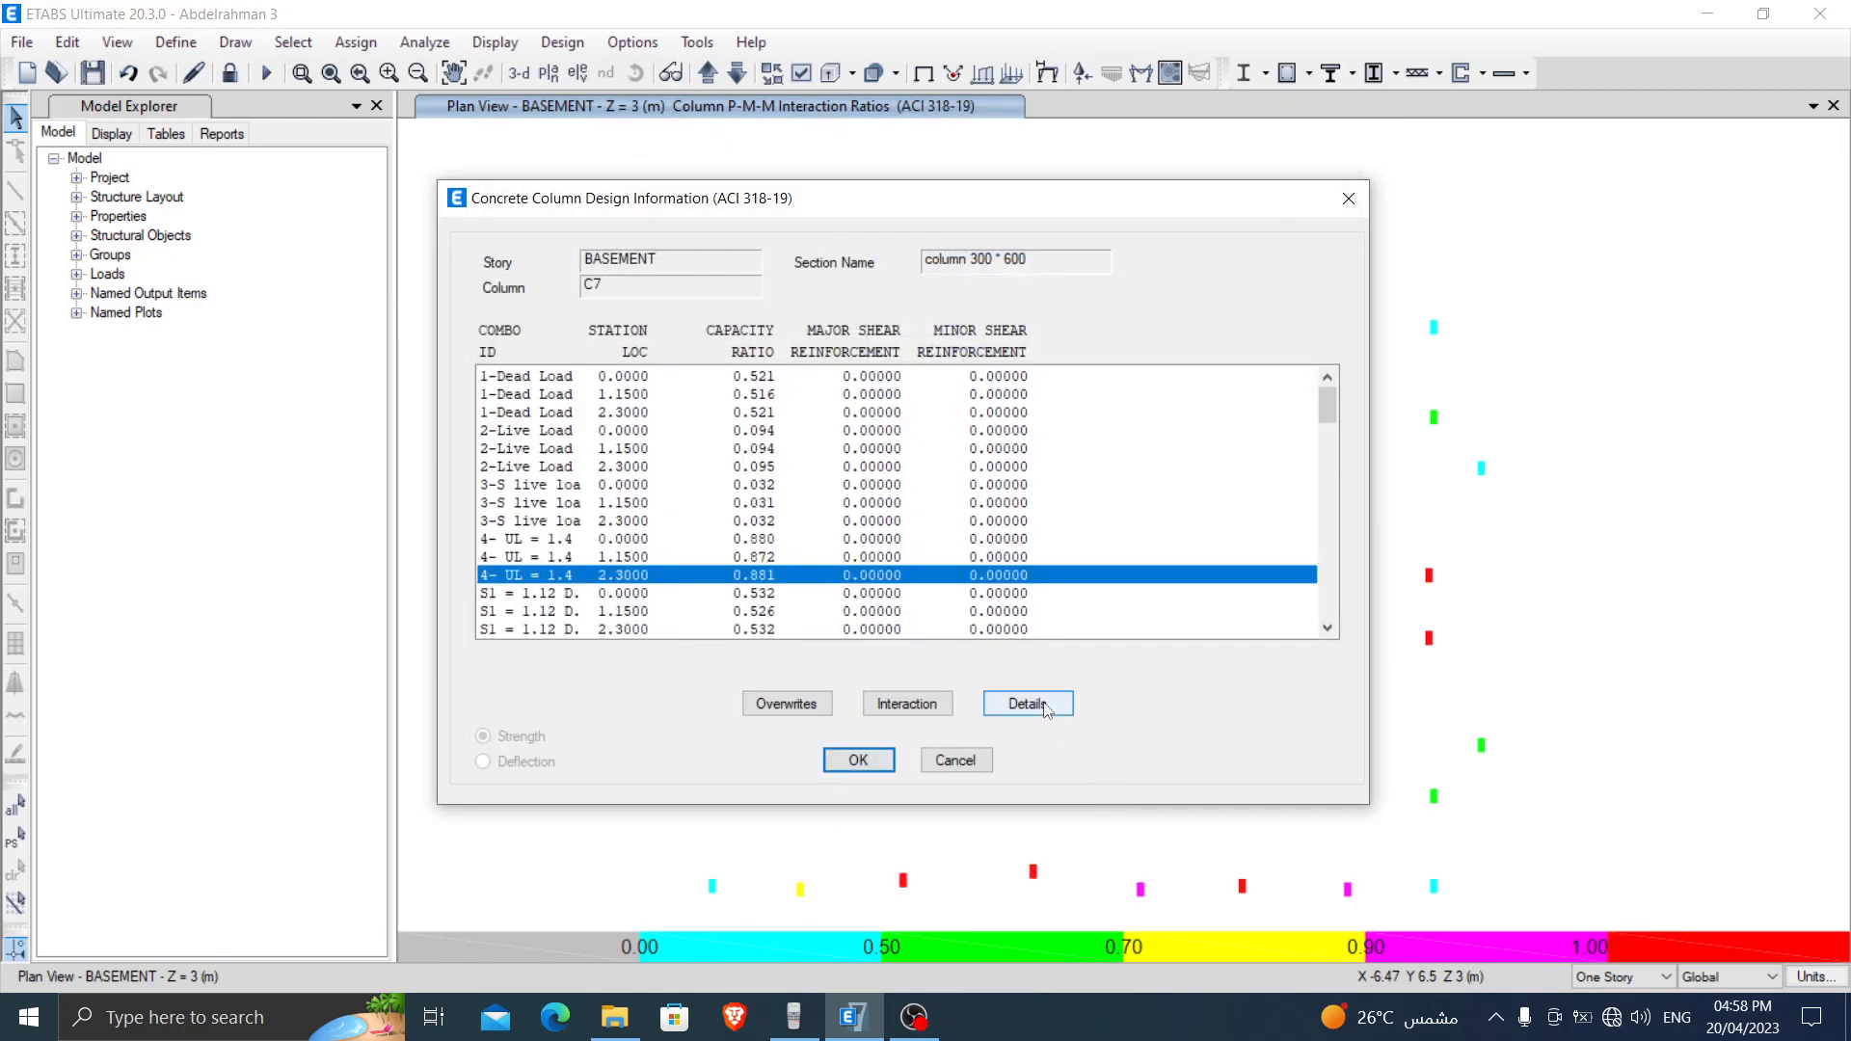
pyautogui.click(1138, 703)
pyautogui.keyDown('ctrl'); pyautogui.scroll(2, 1168, 788); pyautogui.keyUp('ctrl')
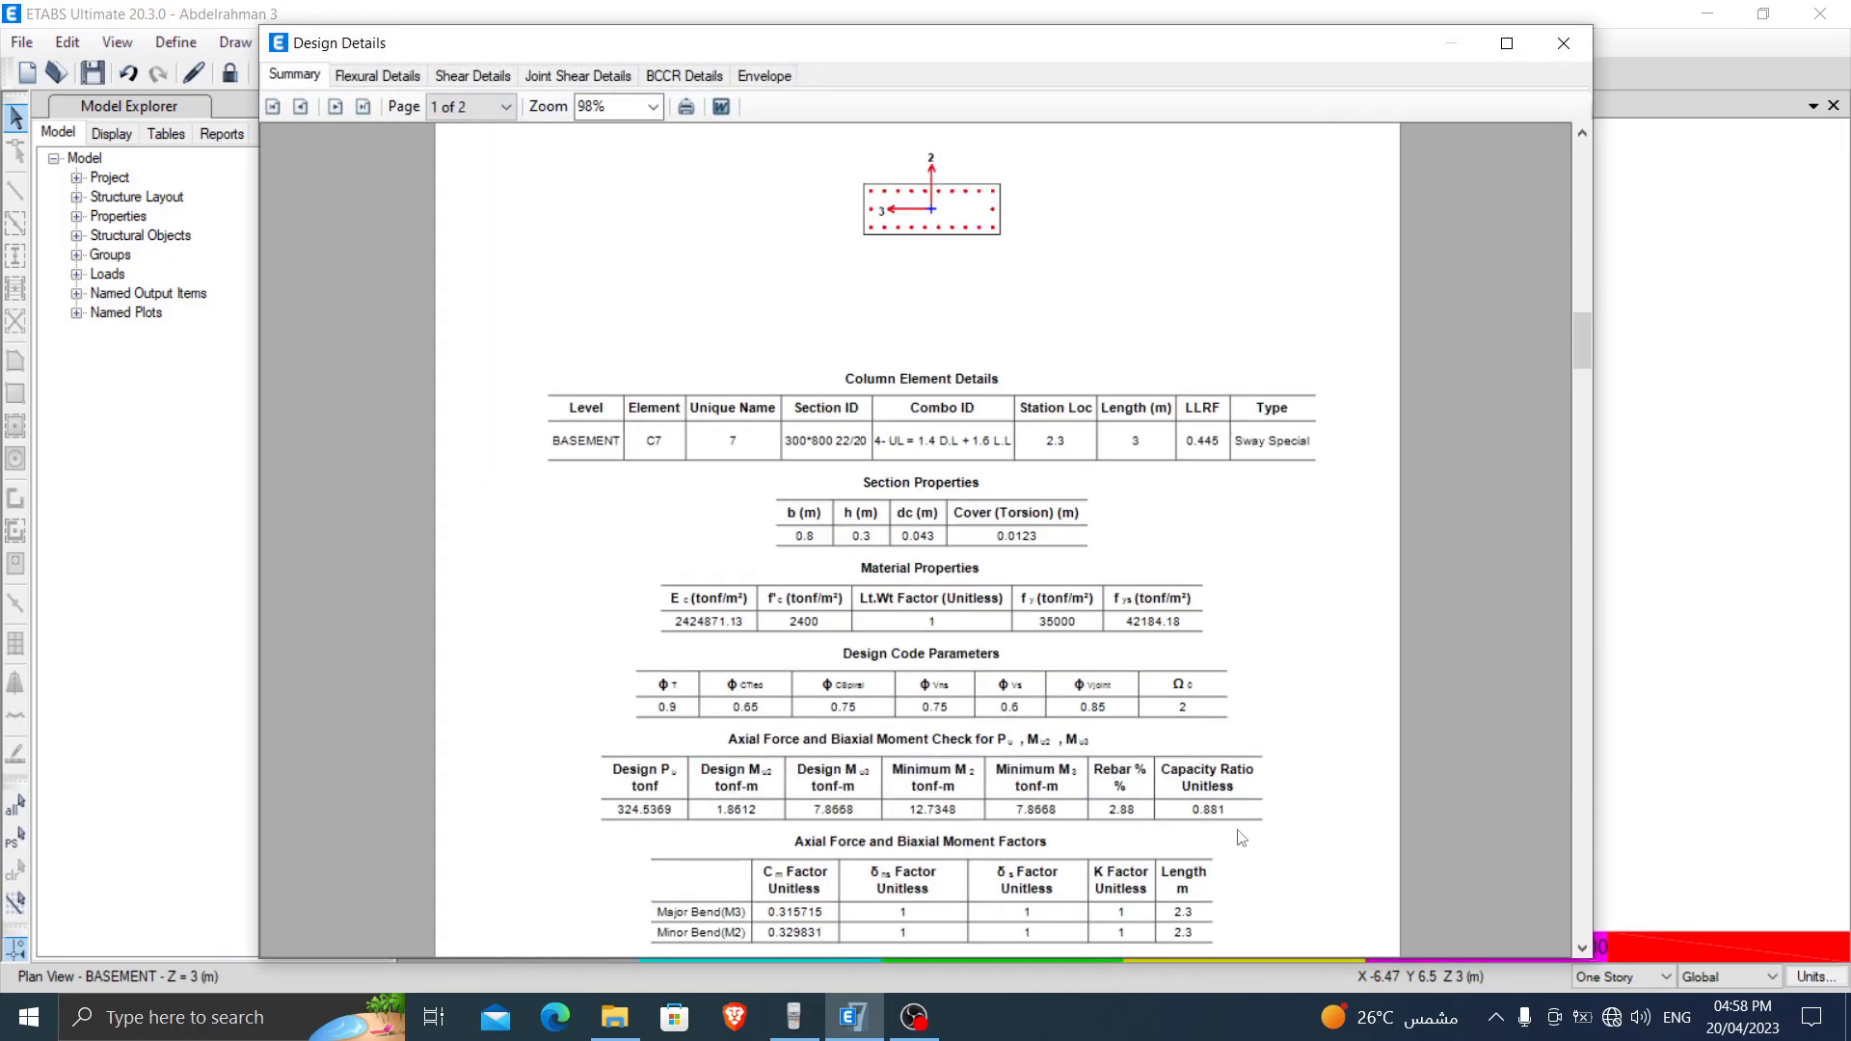
# Step: Read the rebar percentage and capacity ratio of column C7 in its design summary and accept the design section overwrite
pyautogui.keyDown('ctrl'); pyautogui.scroll(2, 1230, 840); pyautogui.keyUp('ctrl')
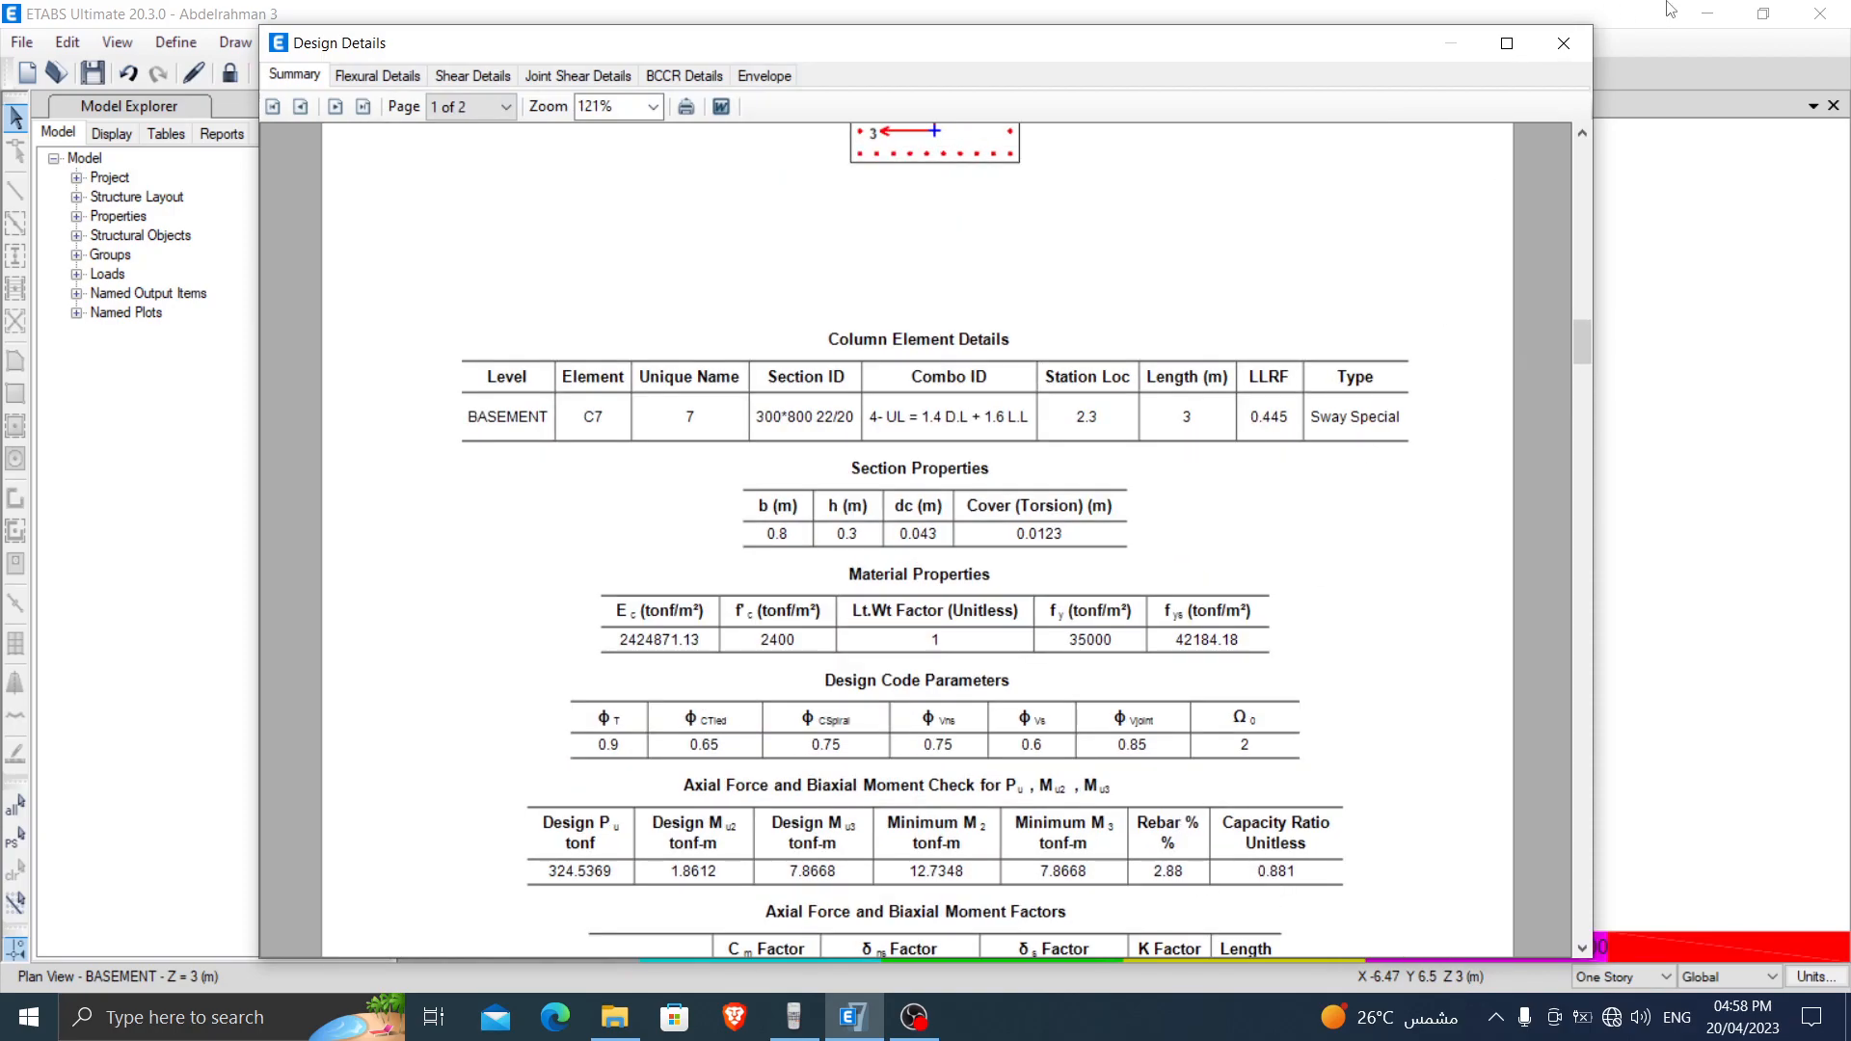
pyautogui.click(1564, 43)
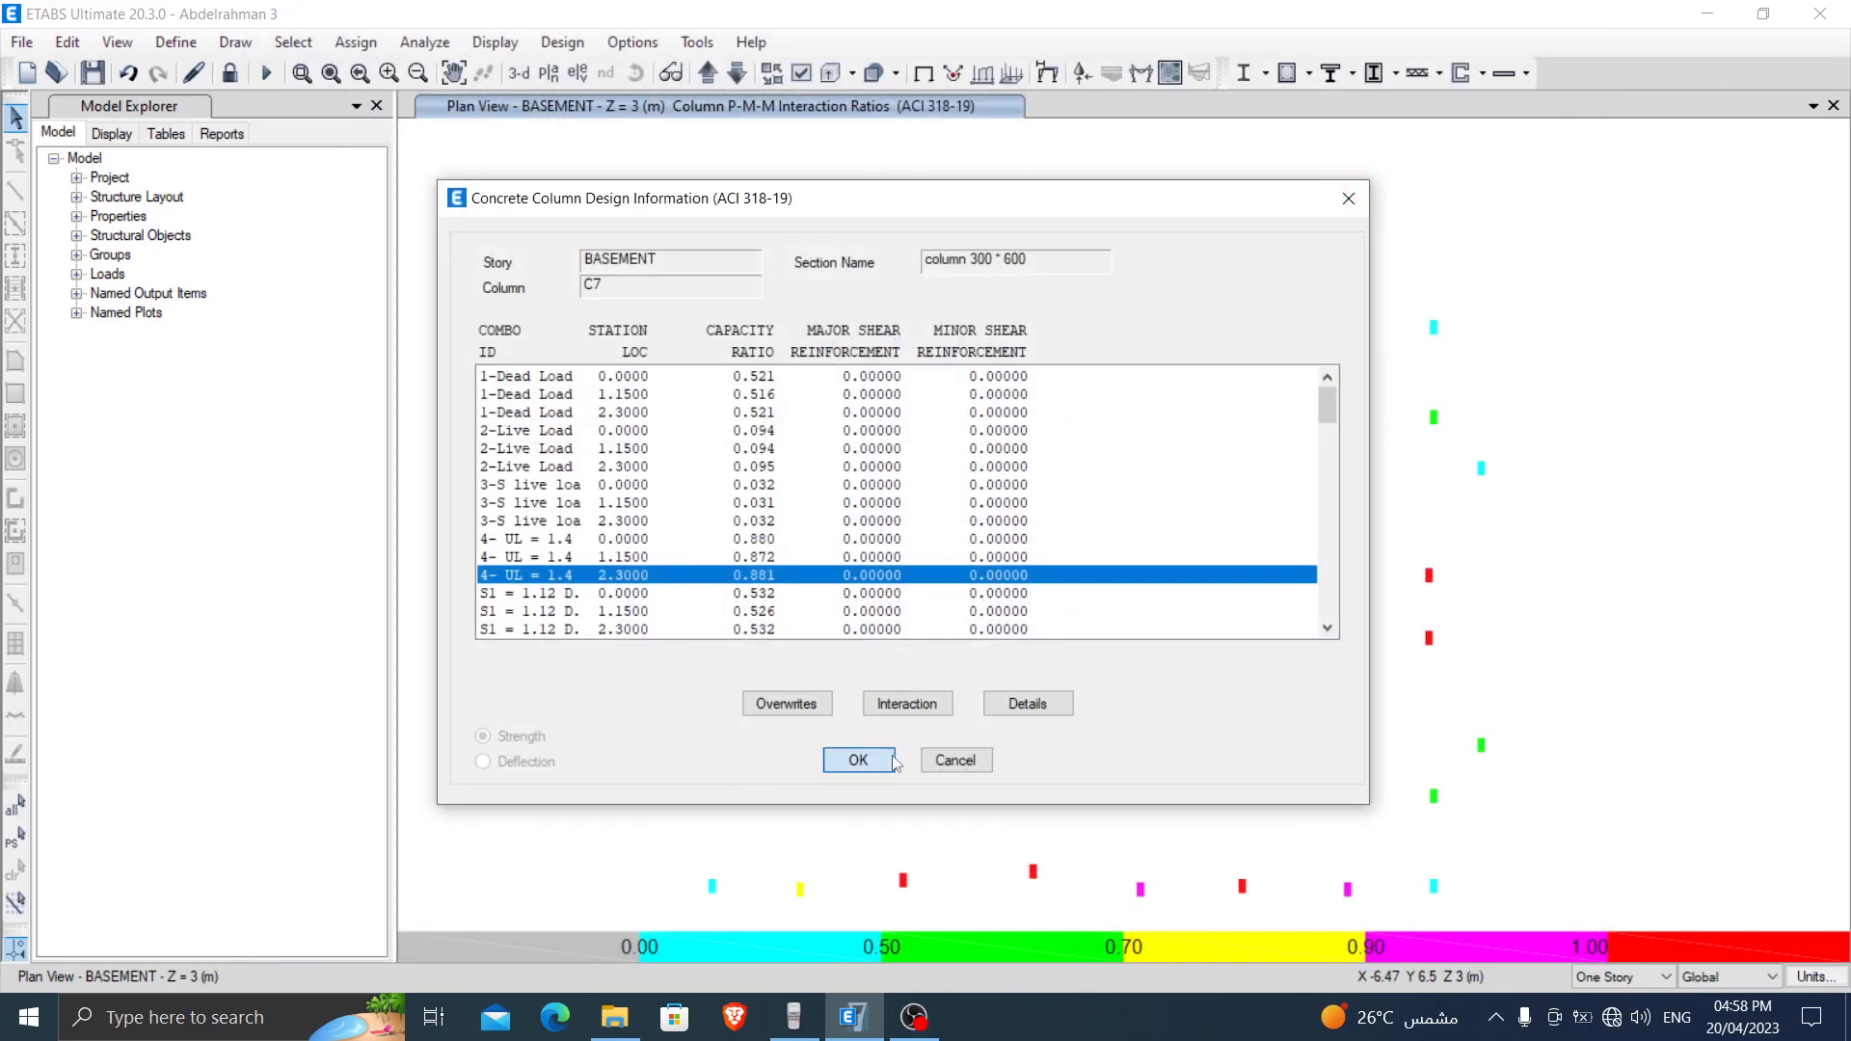
pyautogui.click(852, 756)
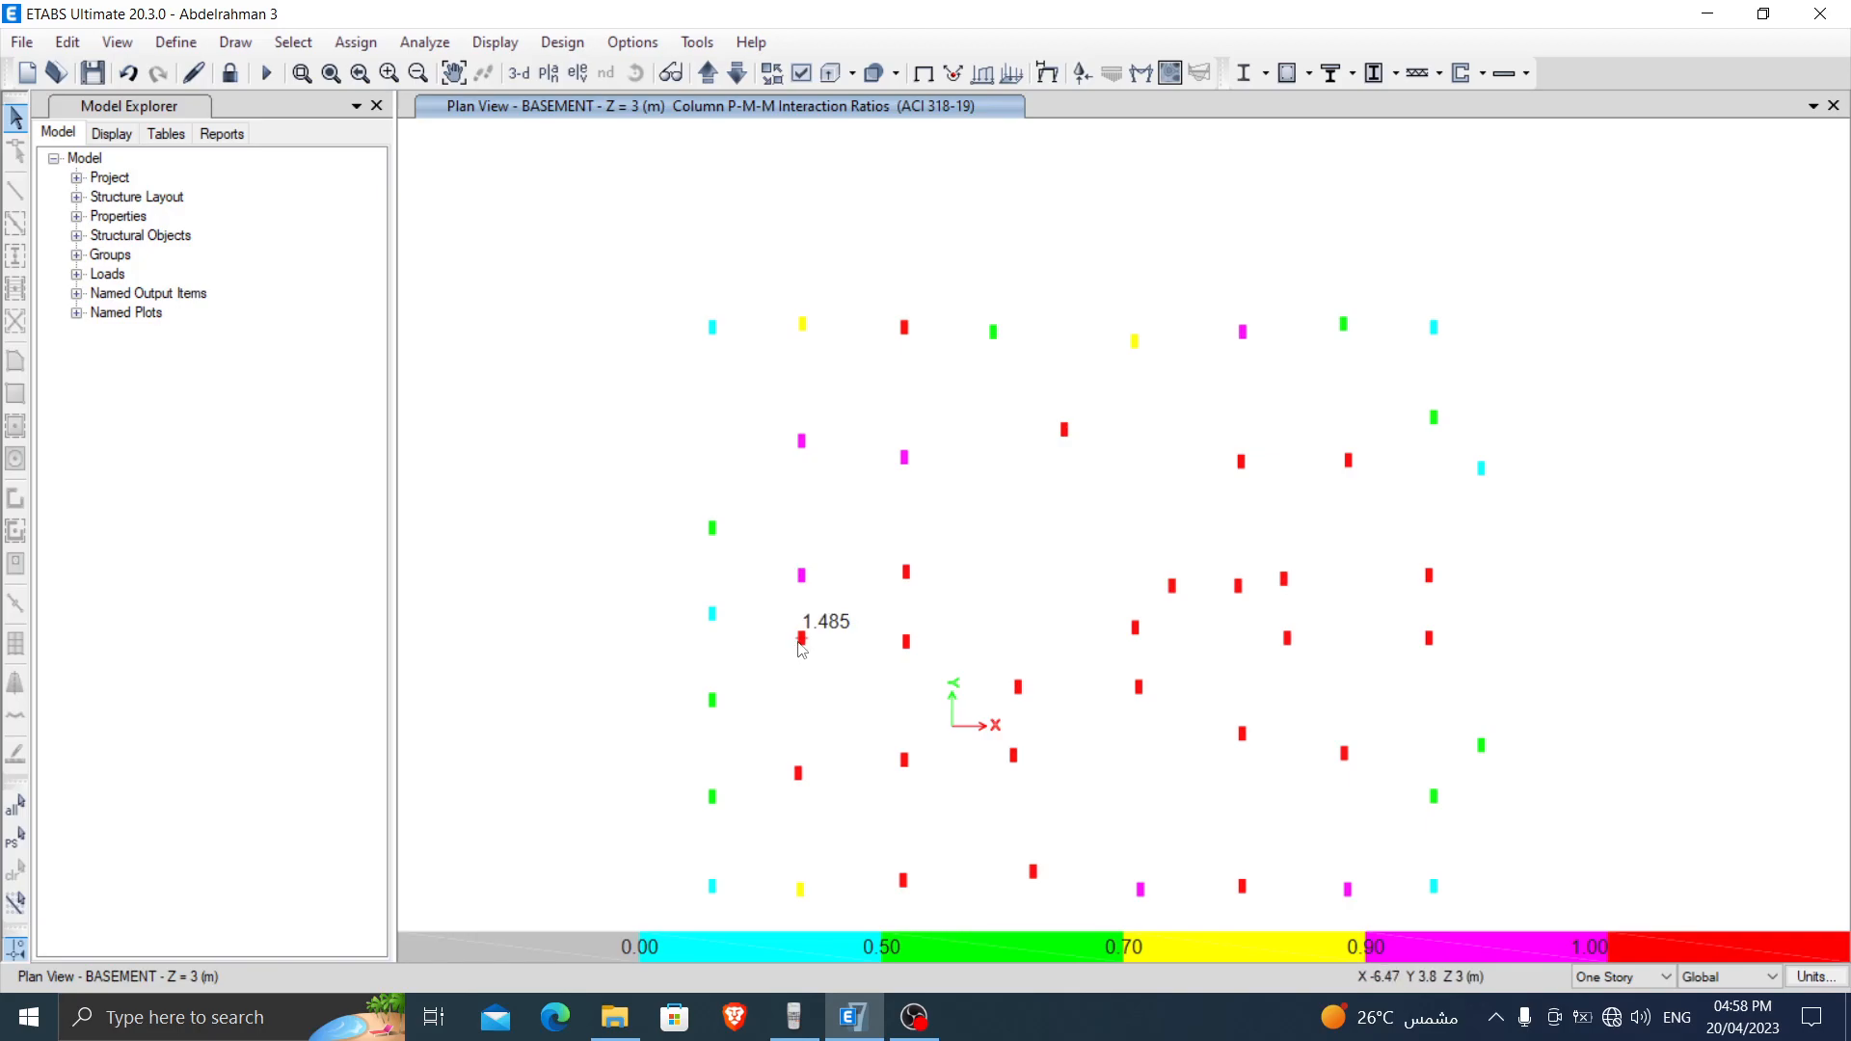
# Step: Open the design information of basement column C8 and review its rebar percentage and capacity ratio in the design details
pyautogui.rightClick(801, 638)
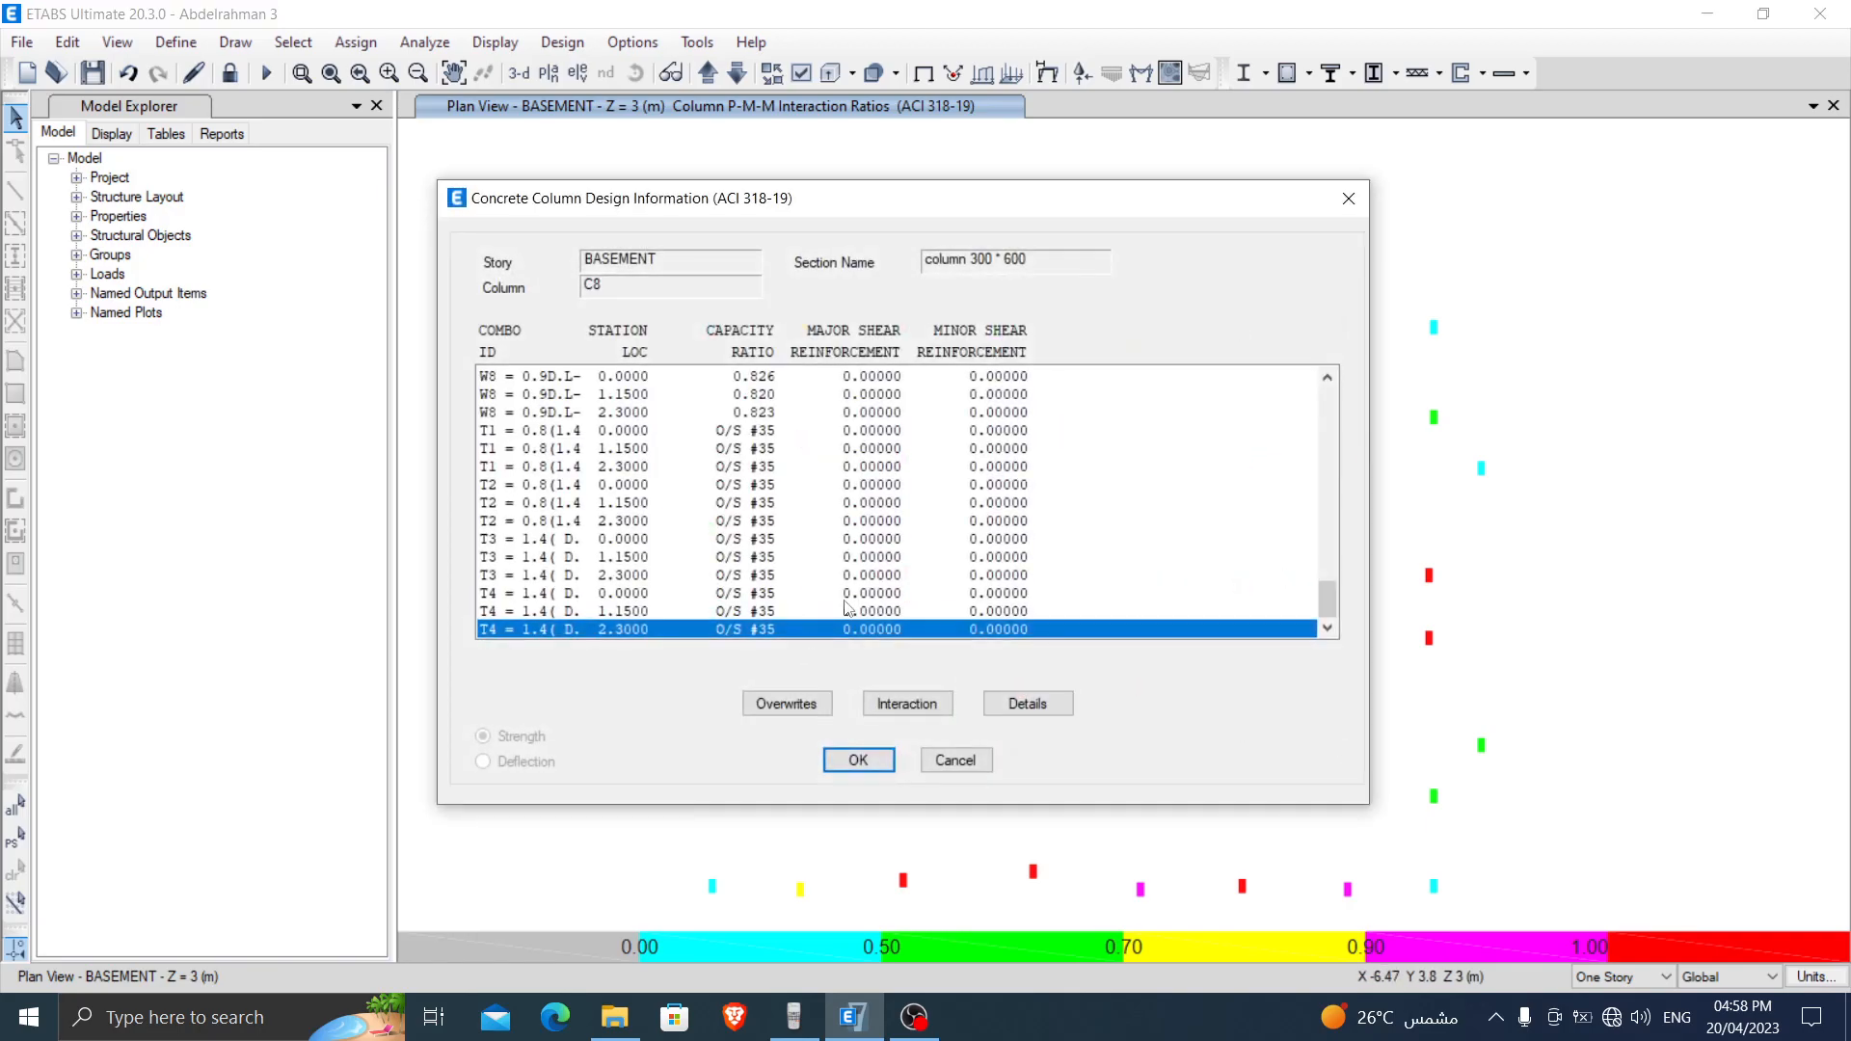
pyautogui.click(804, 705)
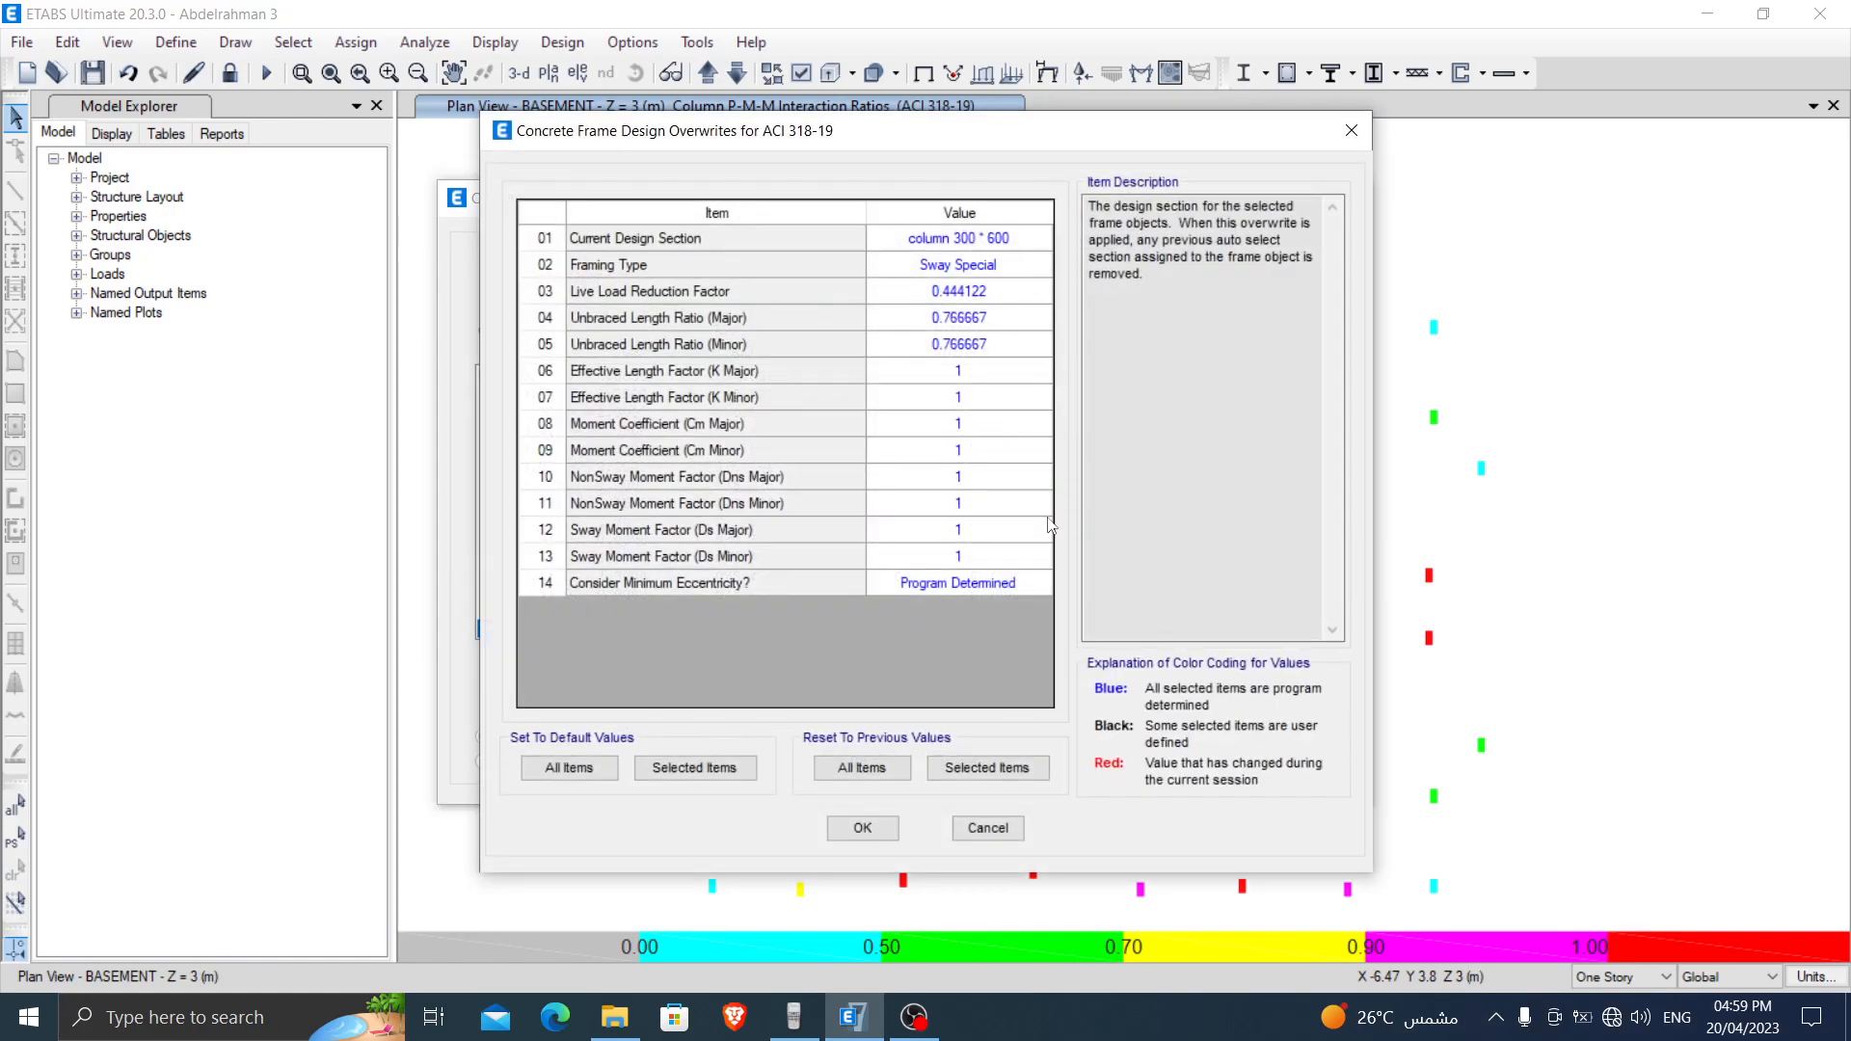
pyautogui.click(985, 828)
pyautogui.click(1029, 705)
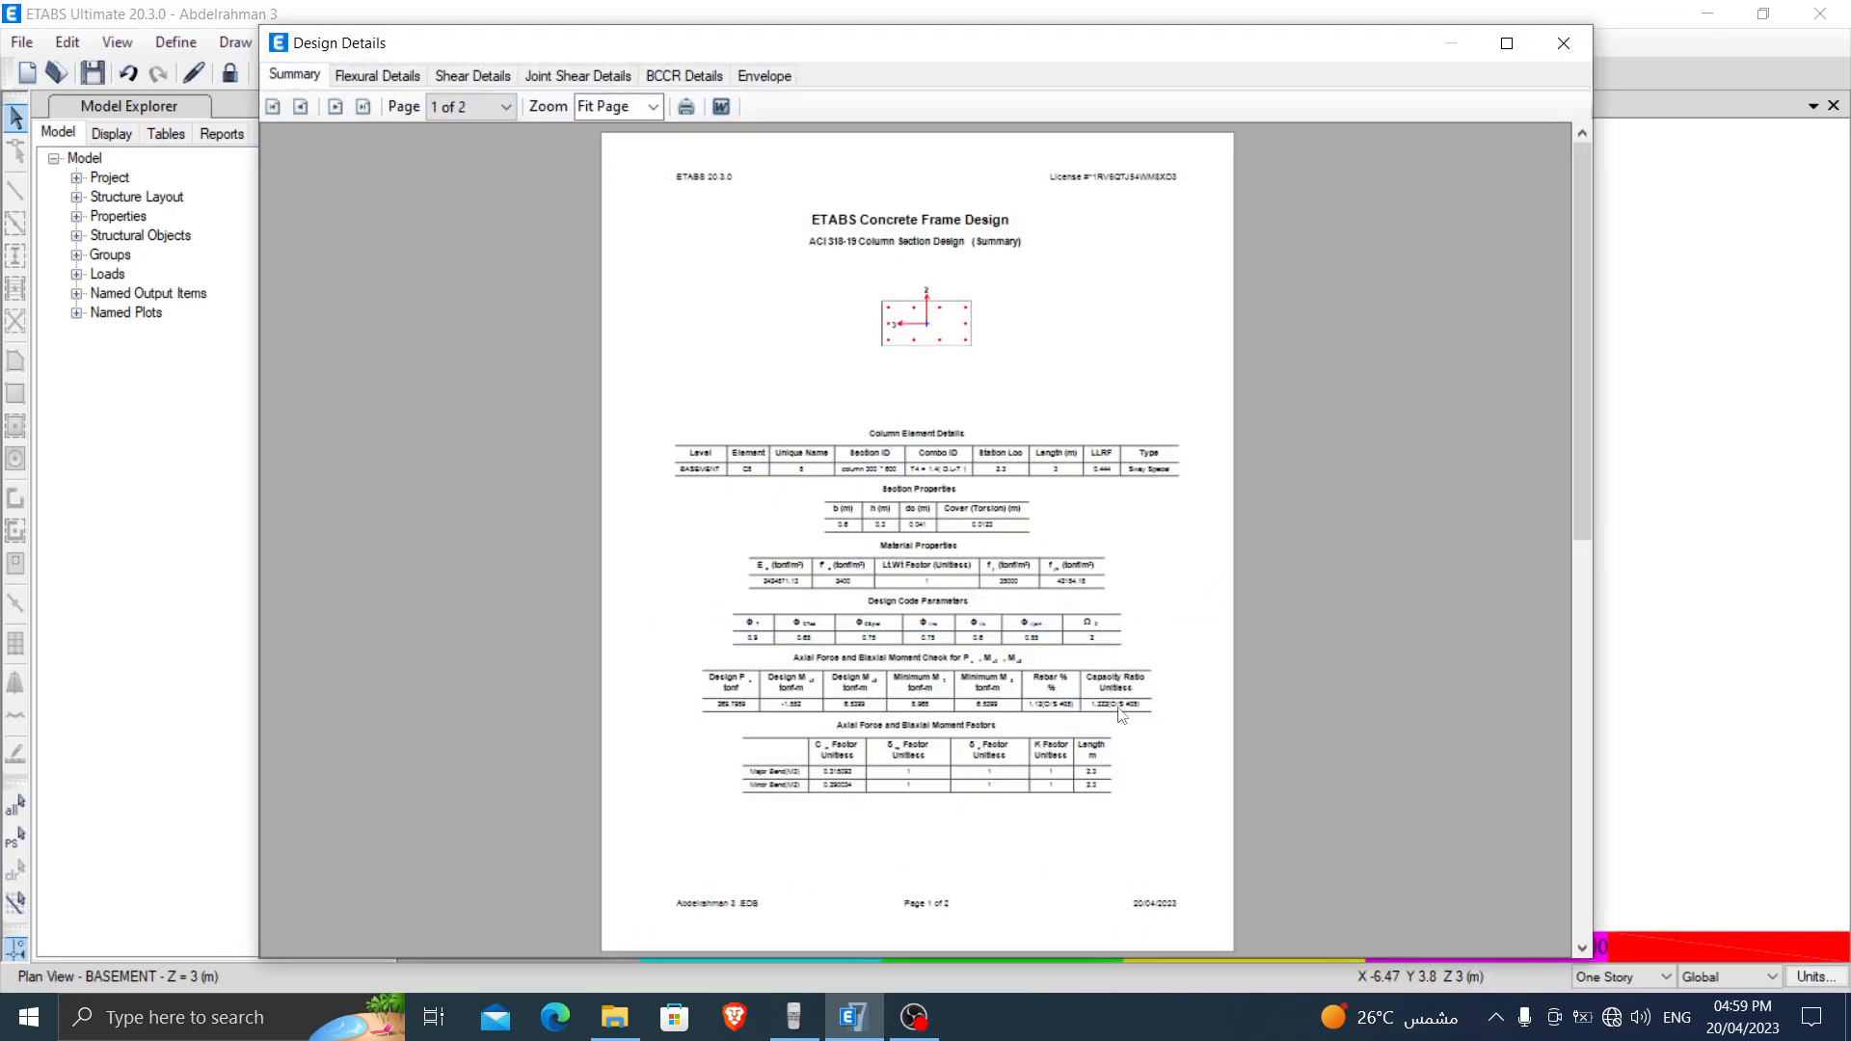
pyautogui.click(1553, 53)
# Step: Try design section 300*800 22/18 on column C8 and review its rebar percentage and capacity ratio in the design details
pyautogui.click(818, 707)
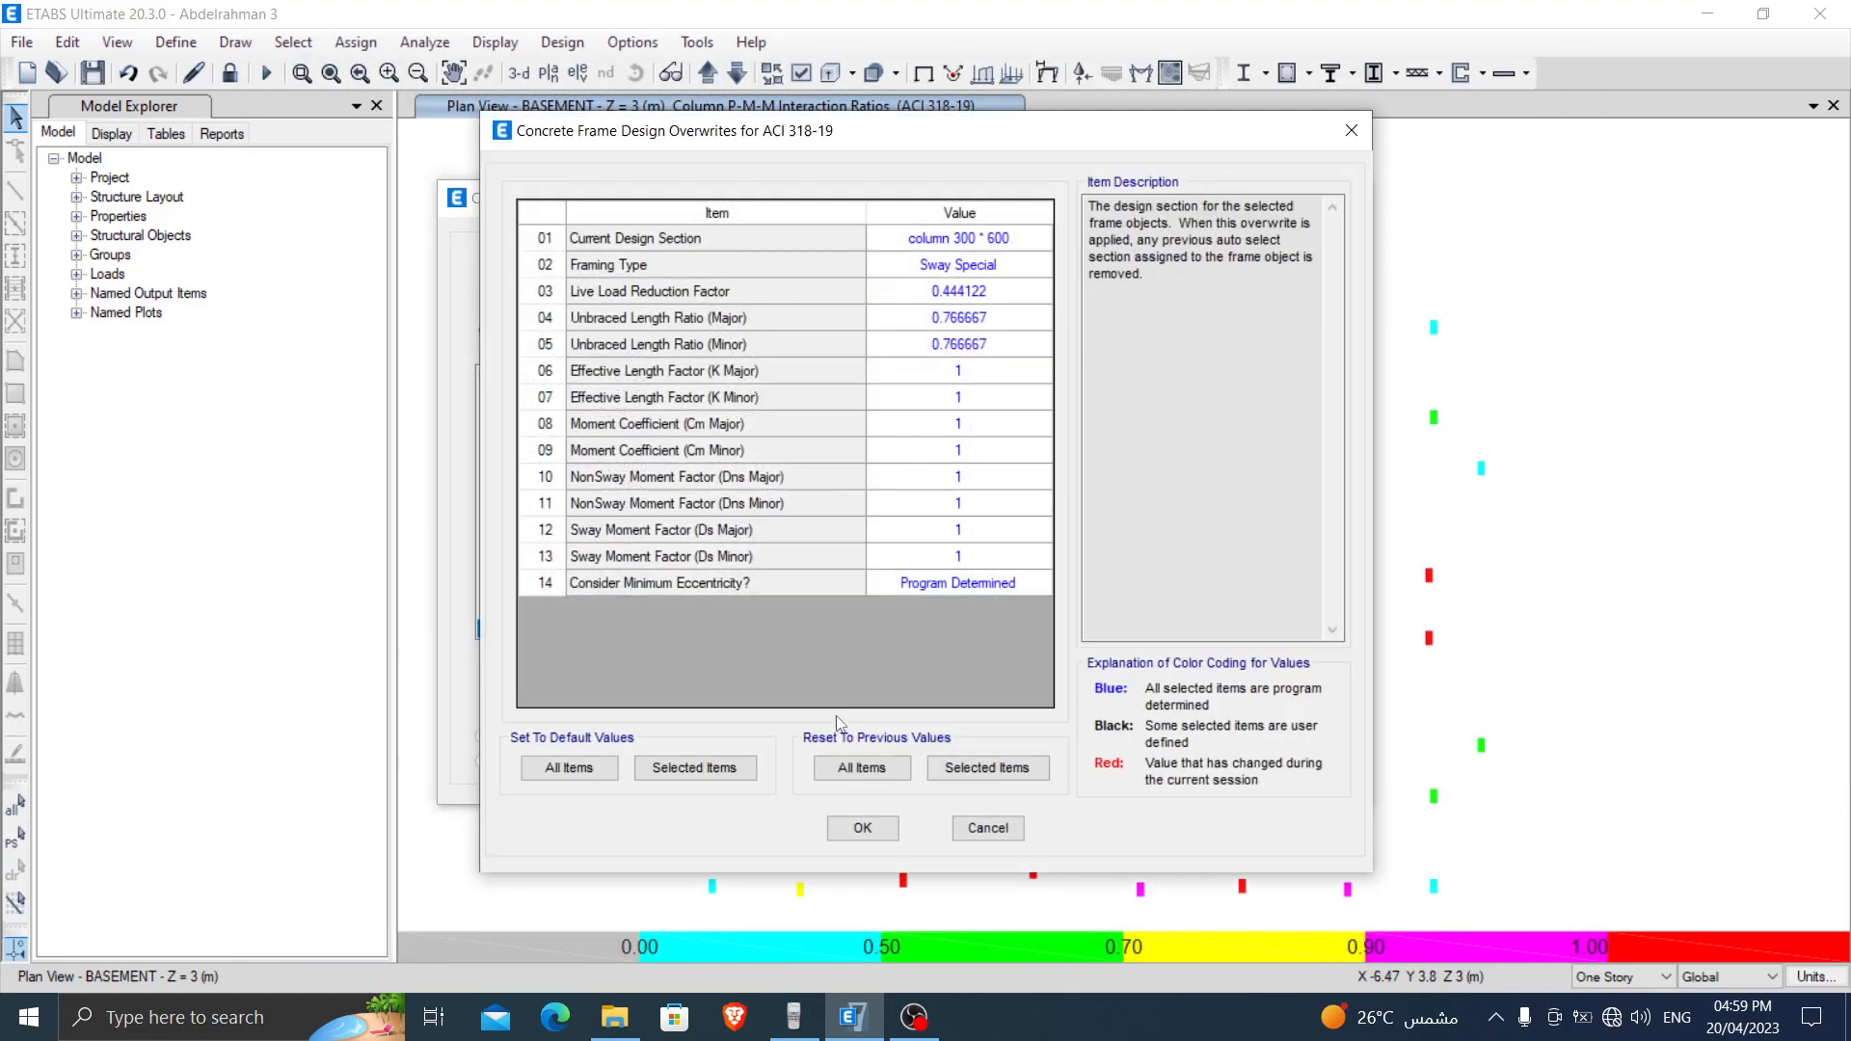
pyautogui.click(1028, 237)
pyautogui.click(1041, 238)
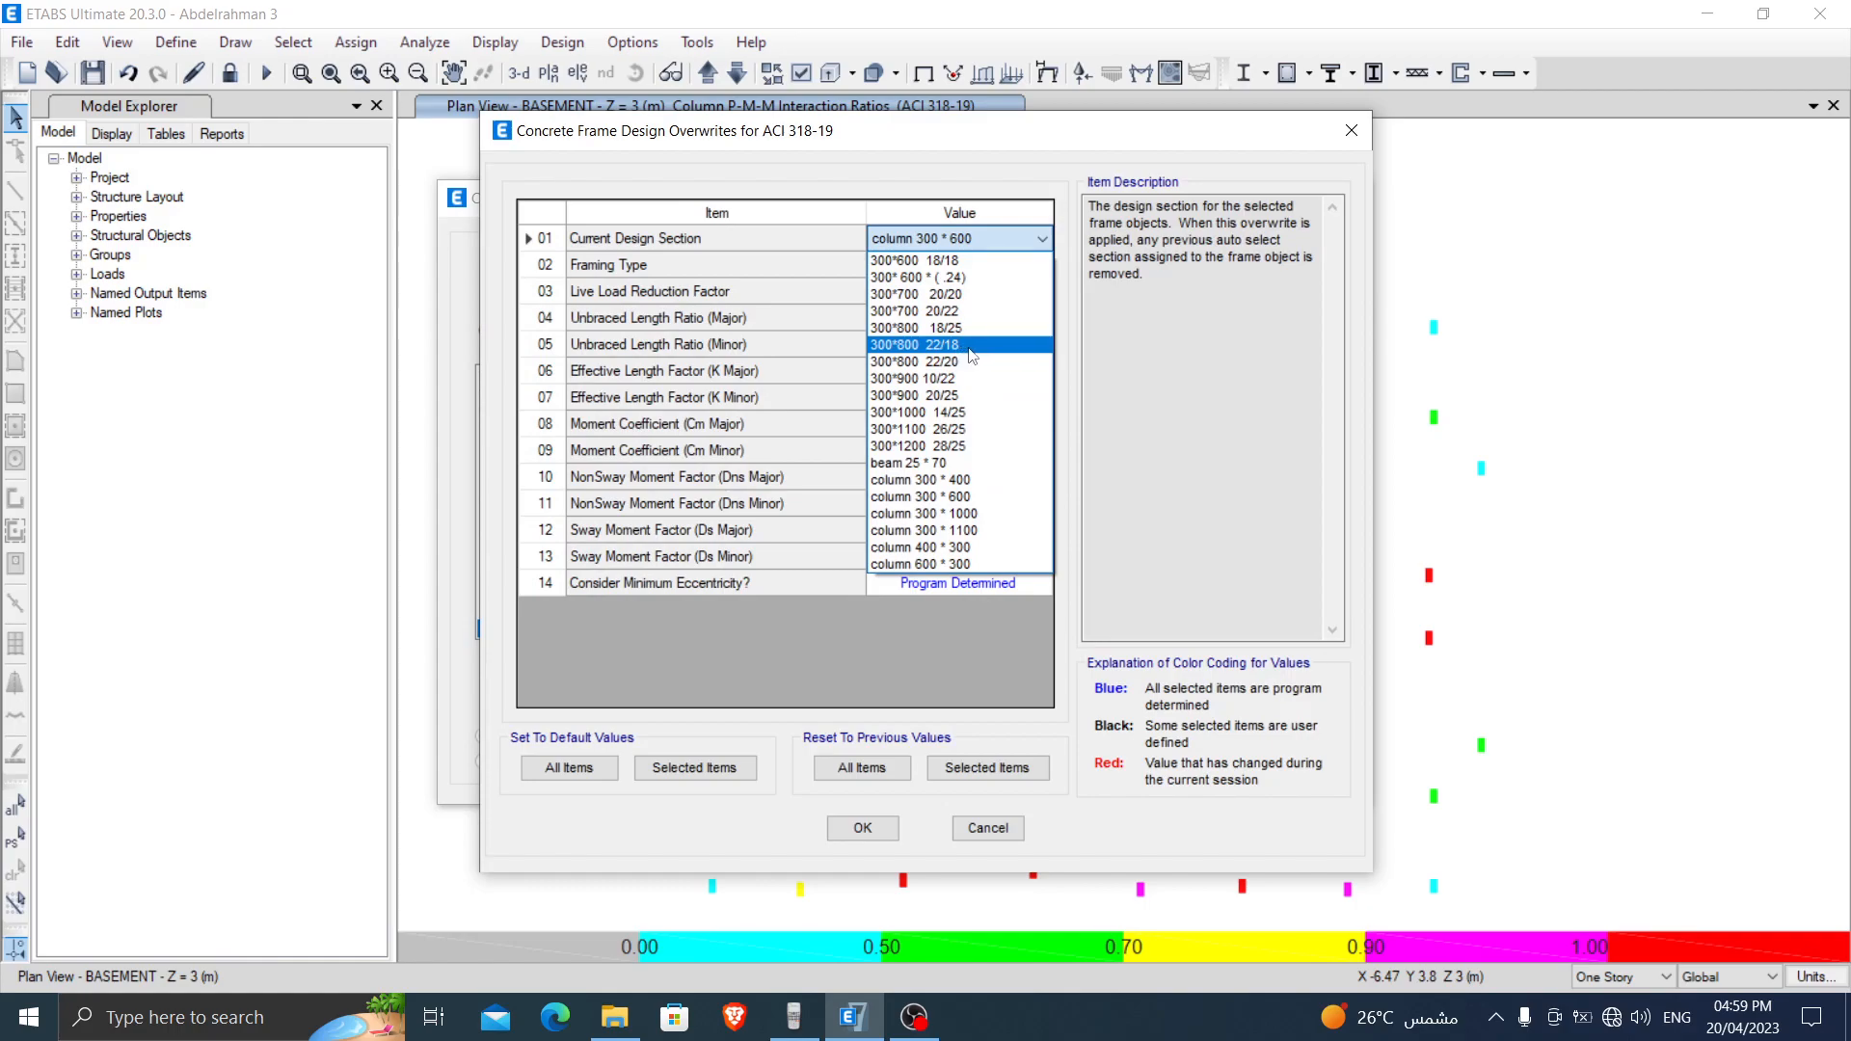
pyautogui.click(969, 349)
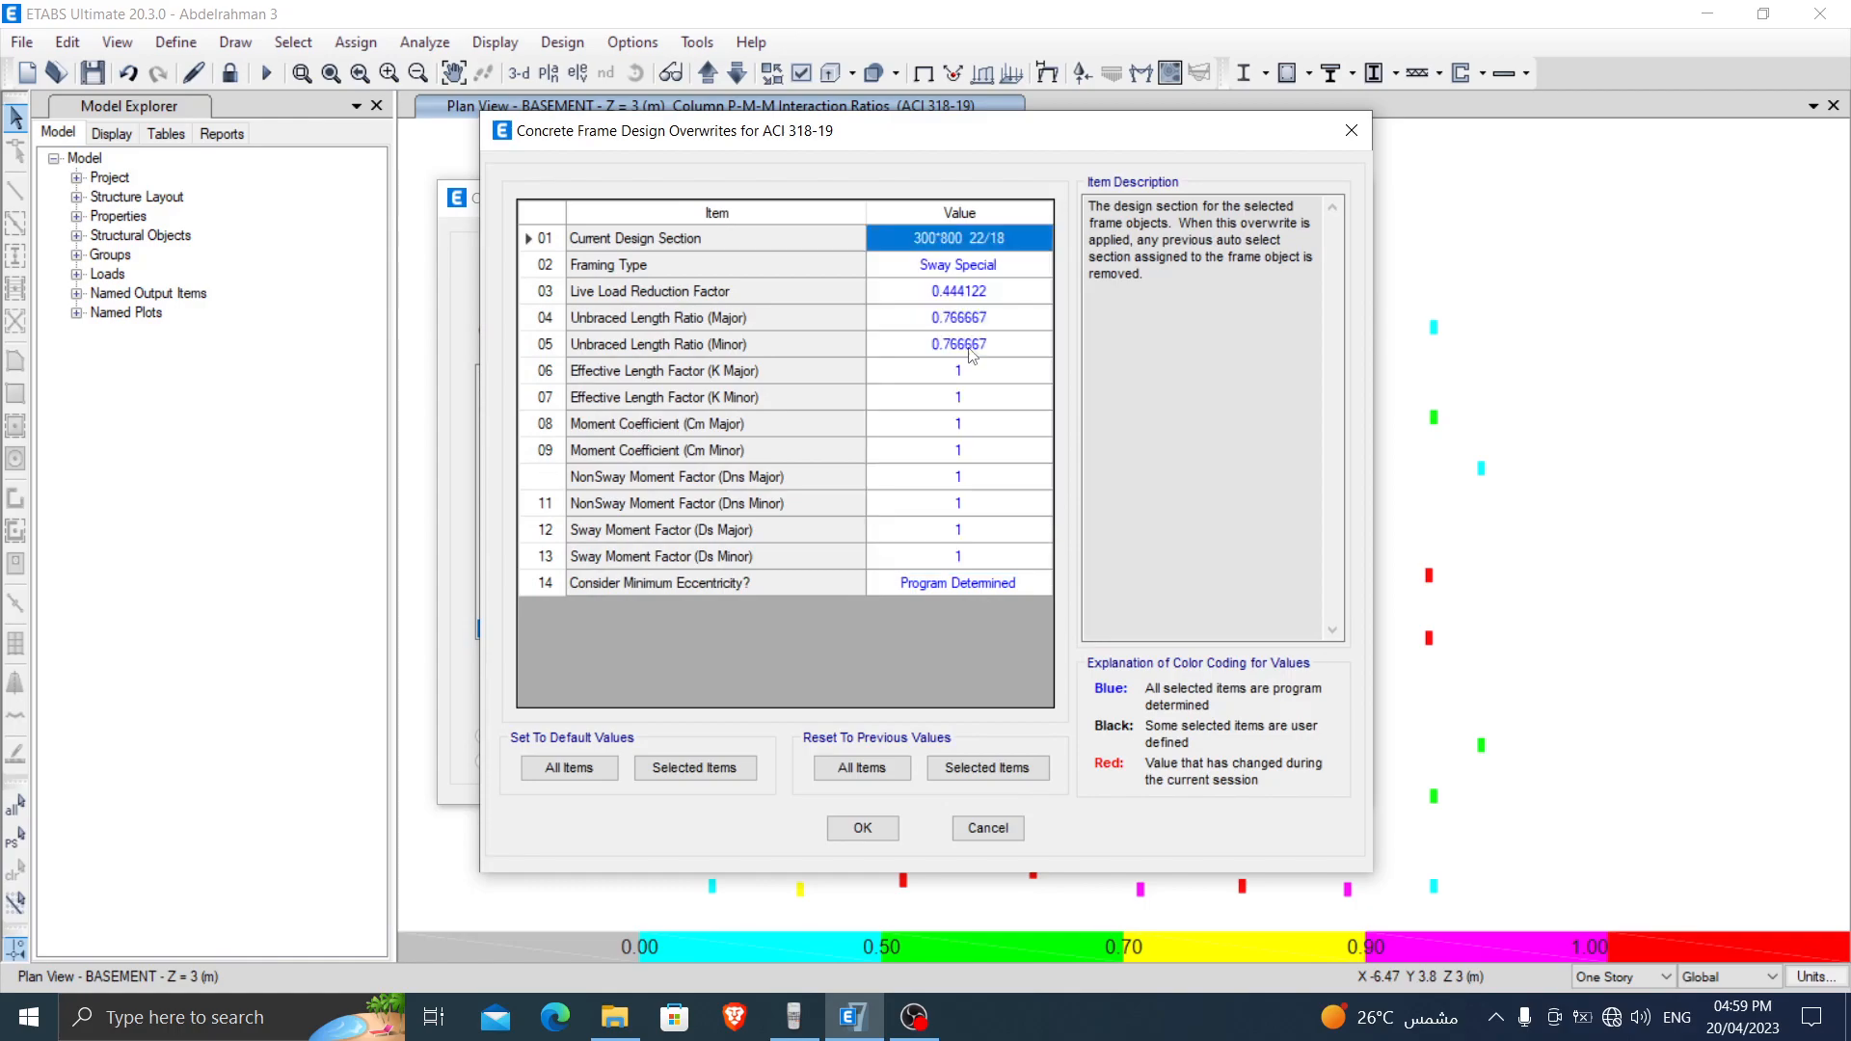
pyautogui.click(863, 828)
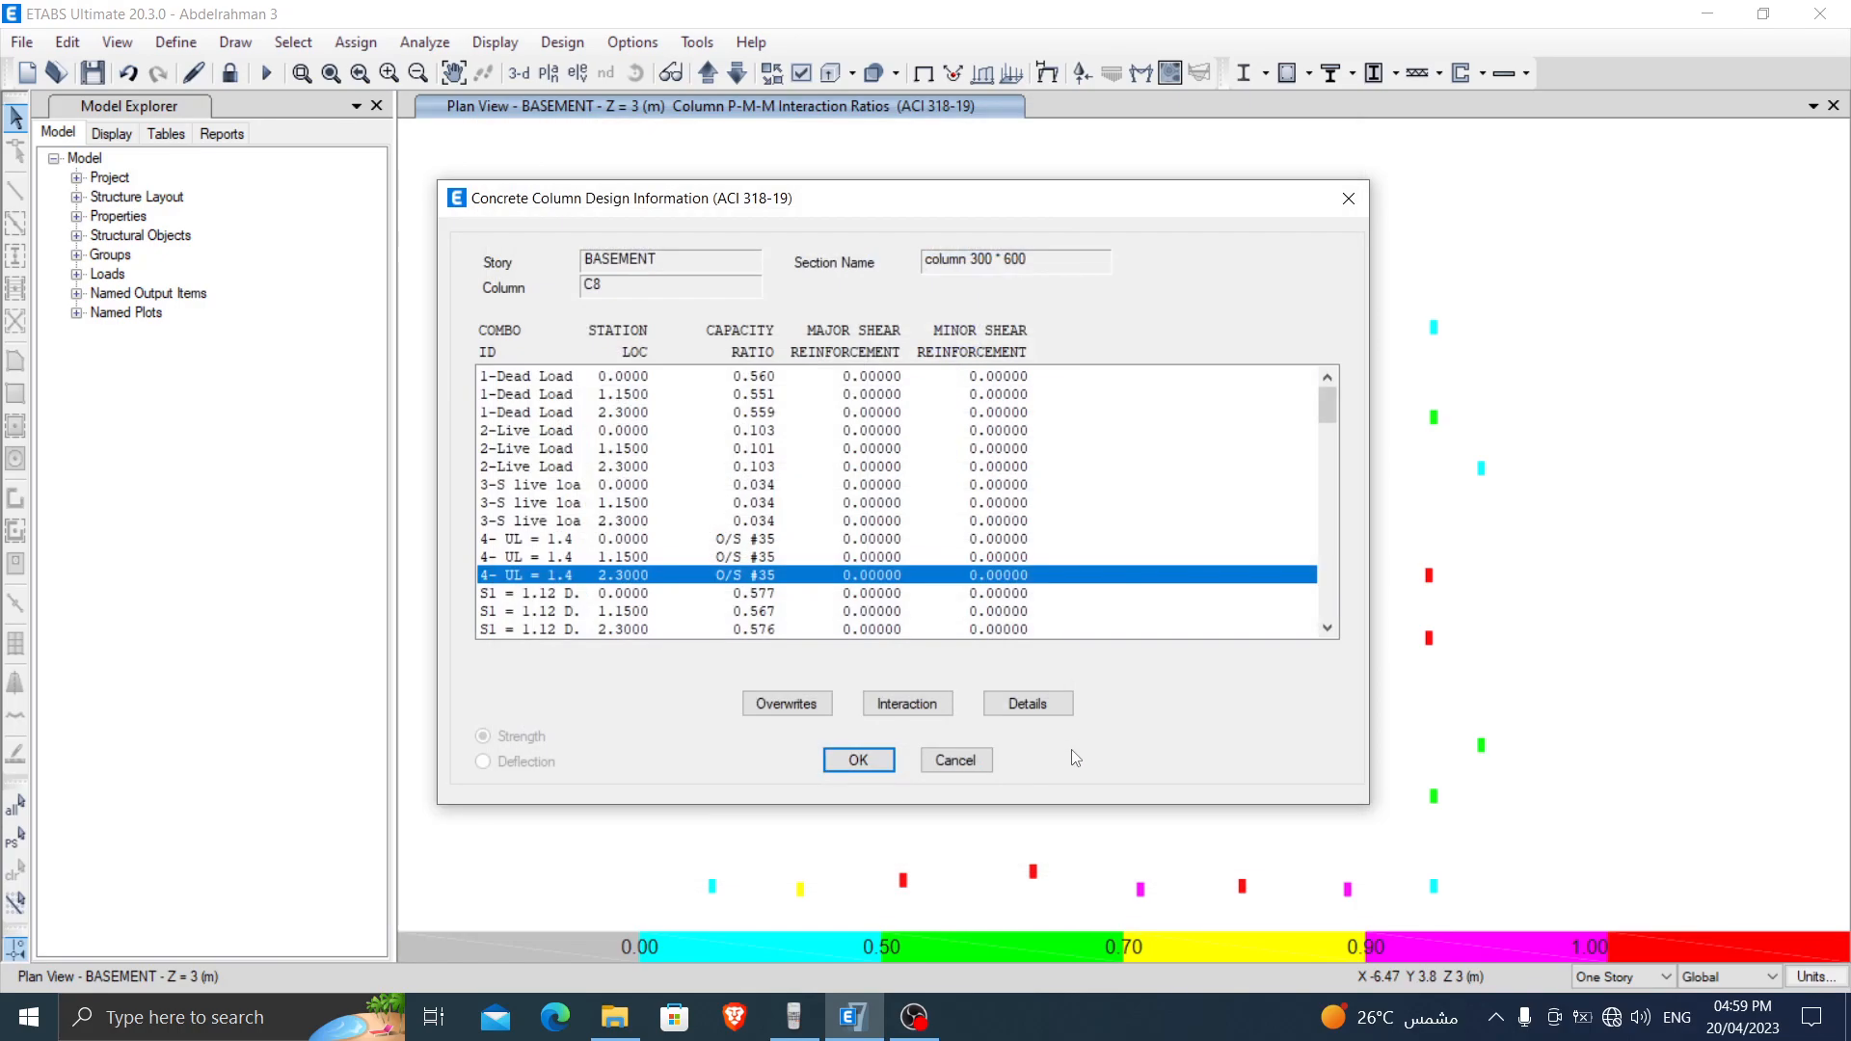
pyautogui.click(1028, 703)
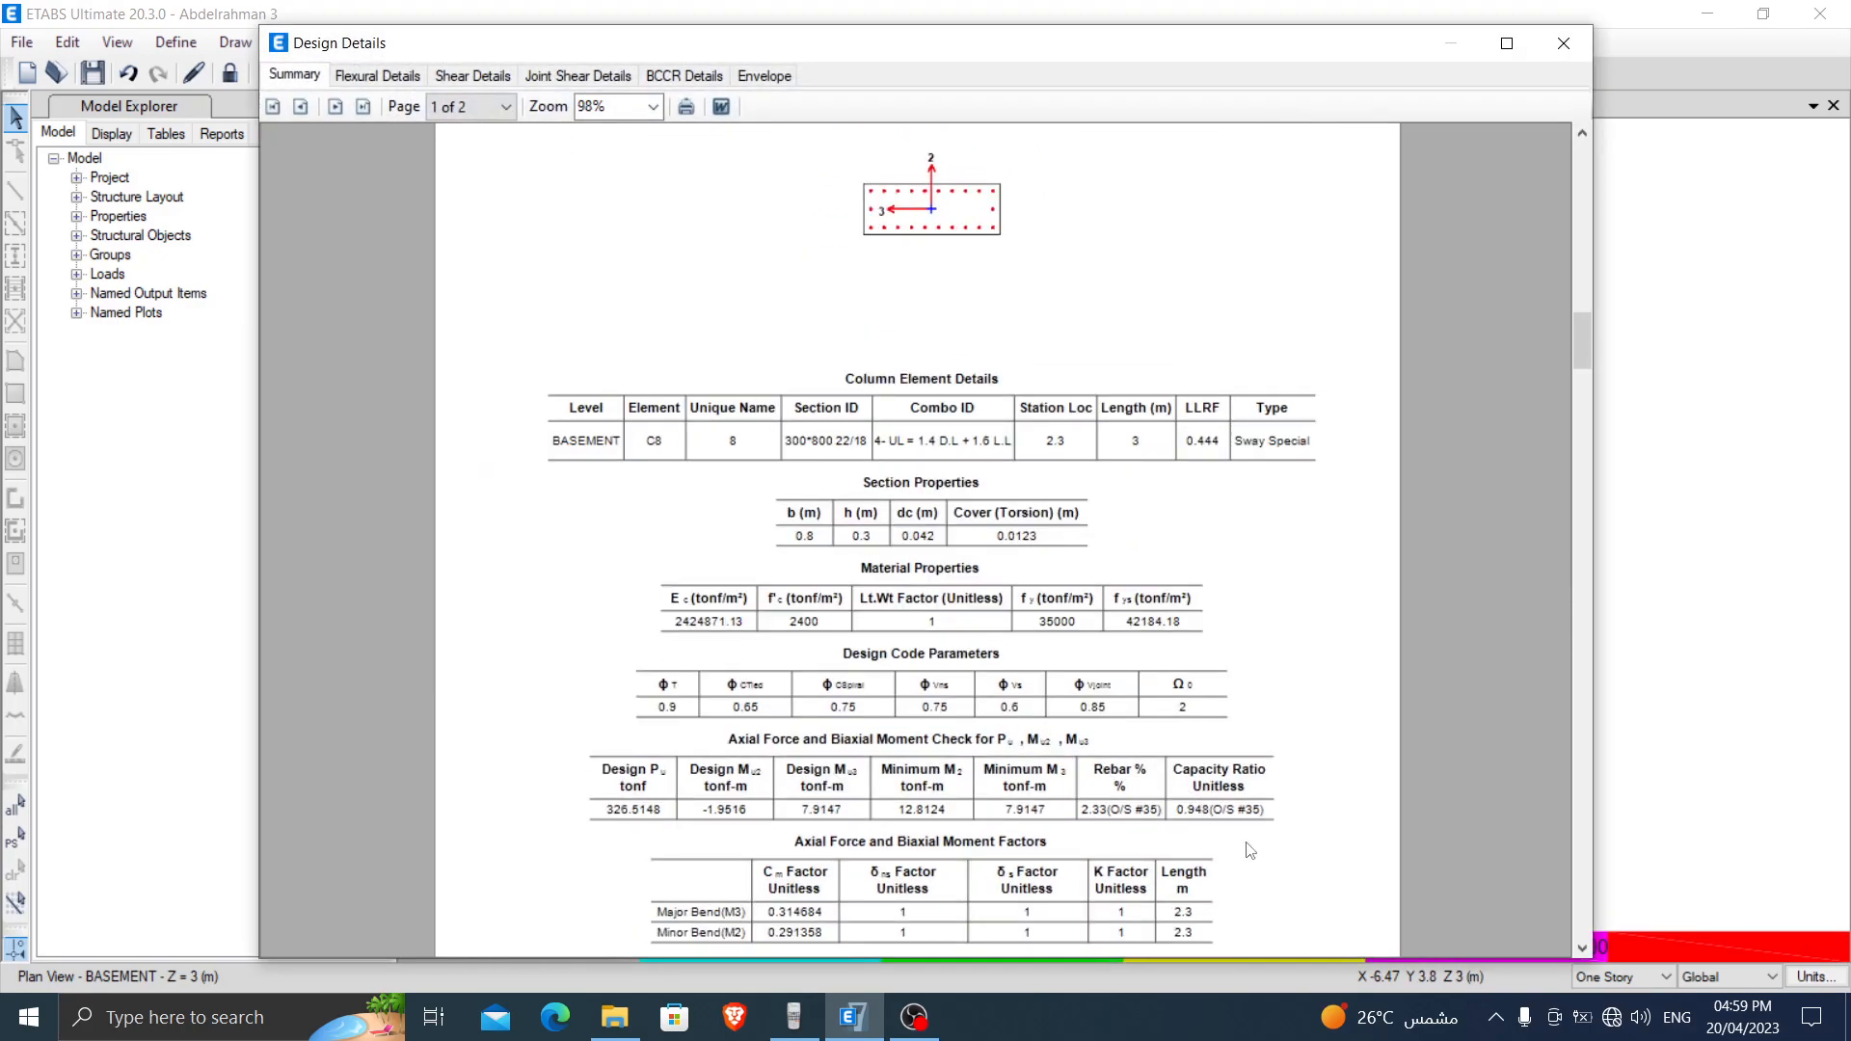
pyautogui.keyDown('ctrl'); pyautogui.scroll(2, 1250, 850); pyautogui.keyUp('ctrl')
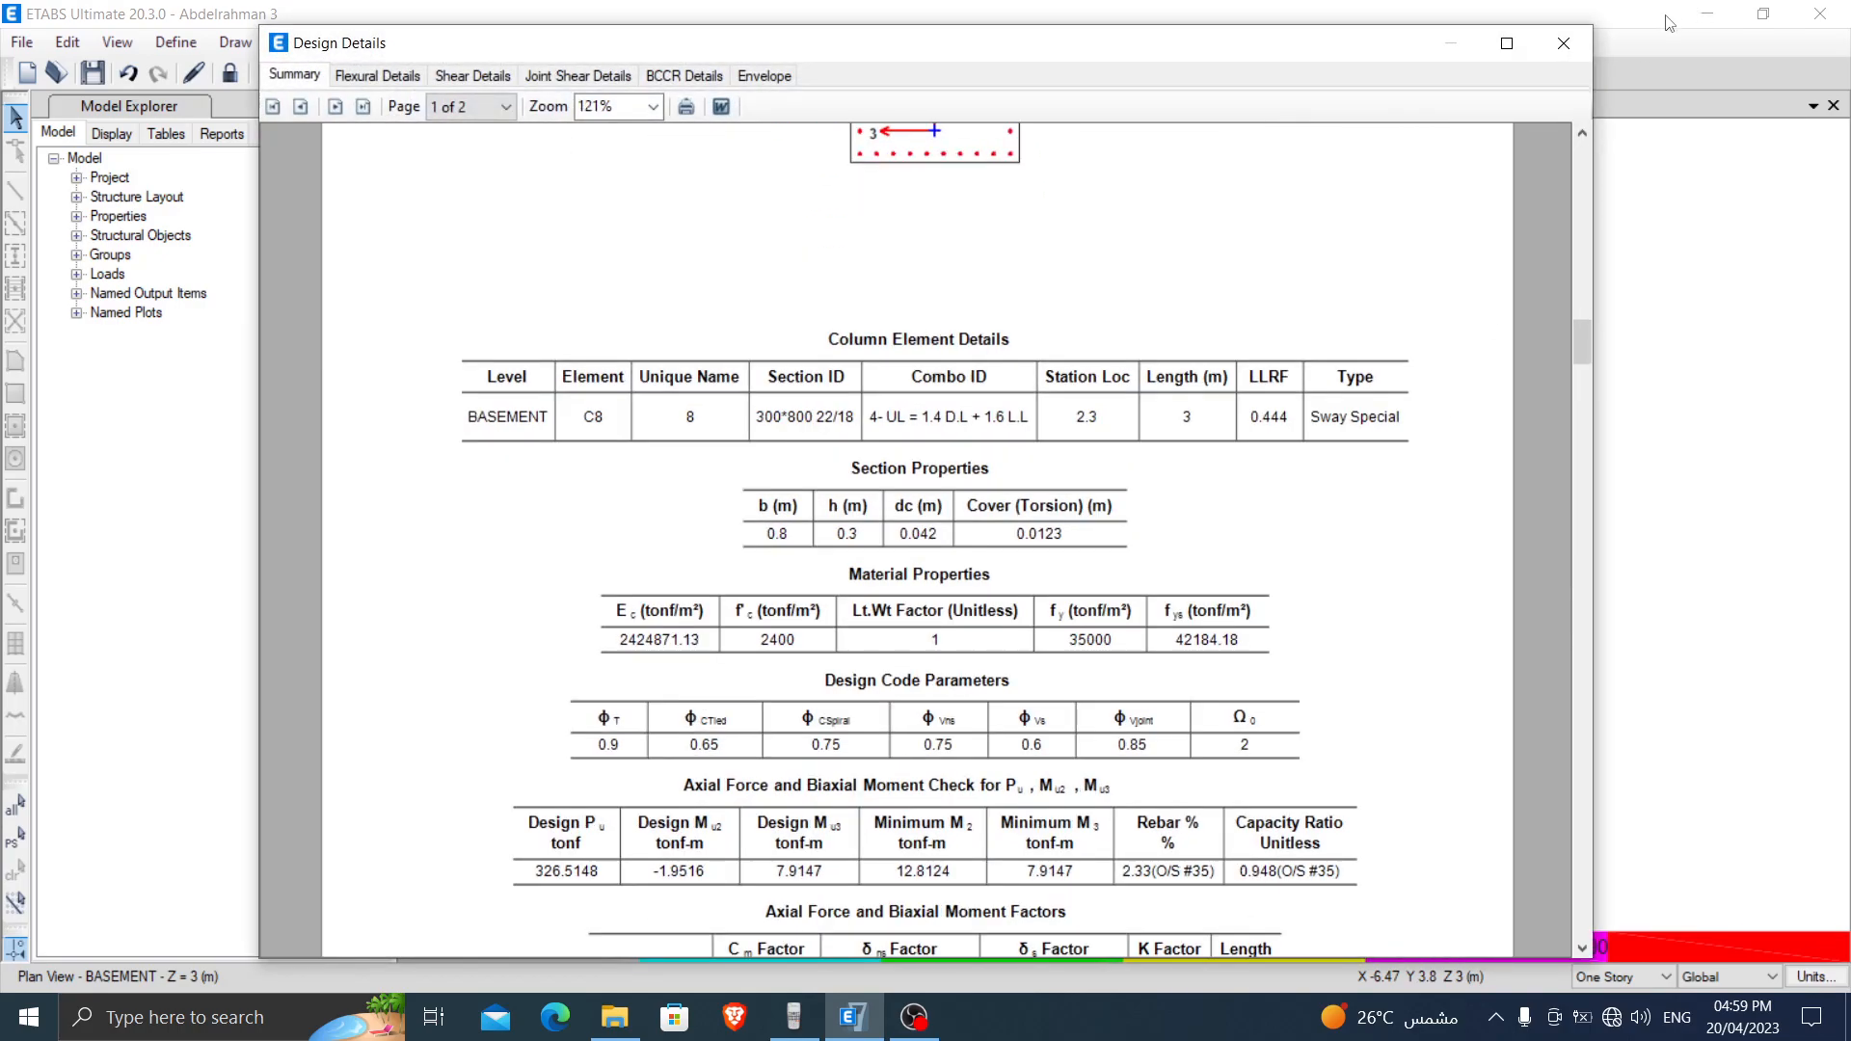
pyautogui.click(1563, 43)
# Step: Overwrite the design section of column C8 with 300*800 22/20, check its rebar percentage and capacity ratio, and accept the overwrite
pyautogui.click(803, 705)
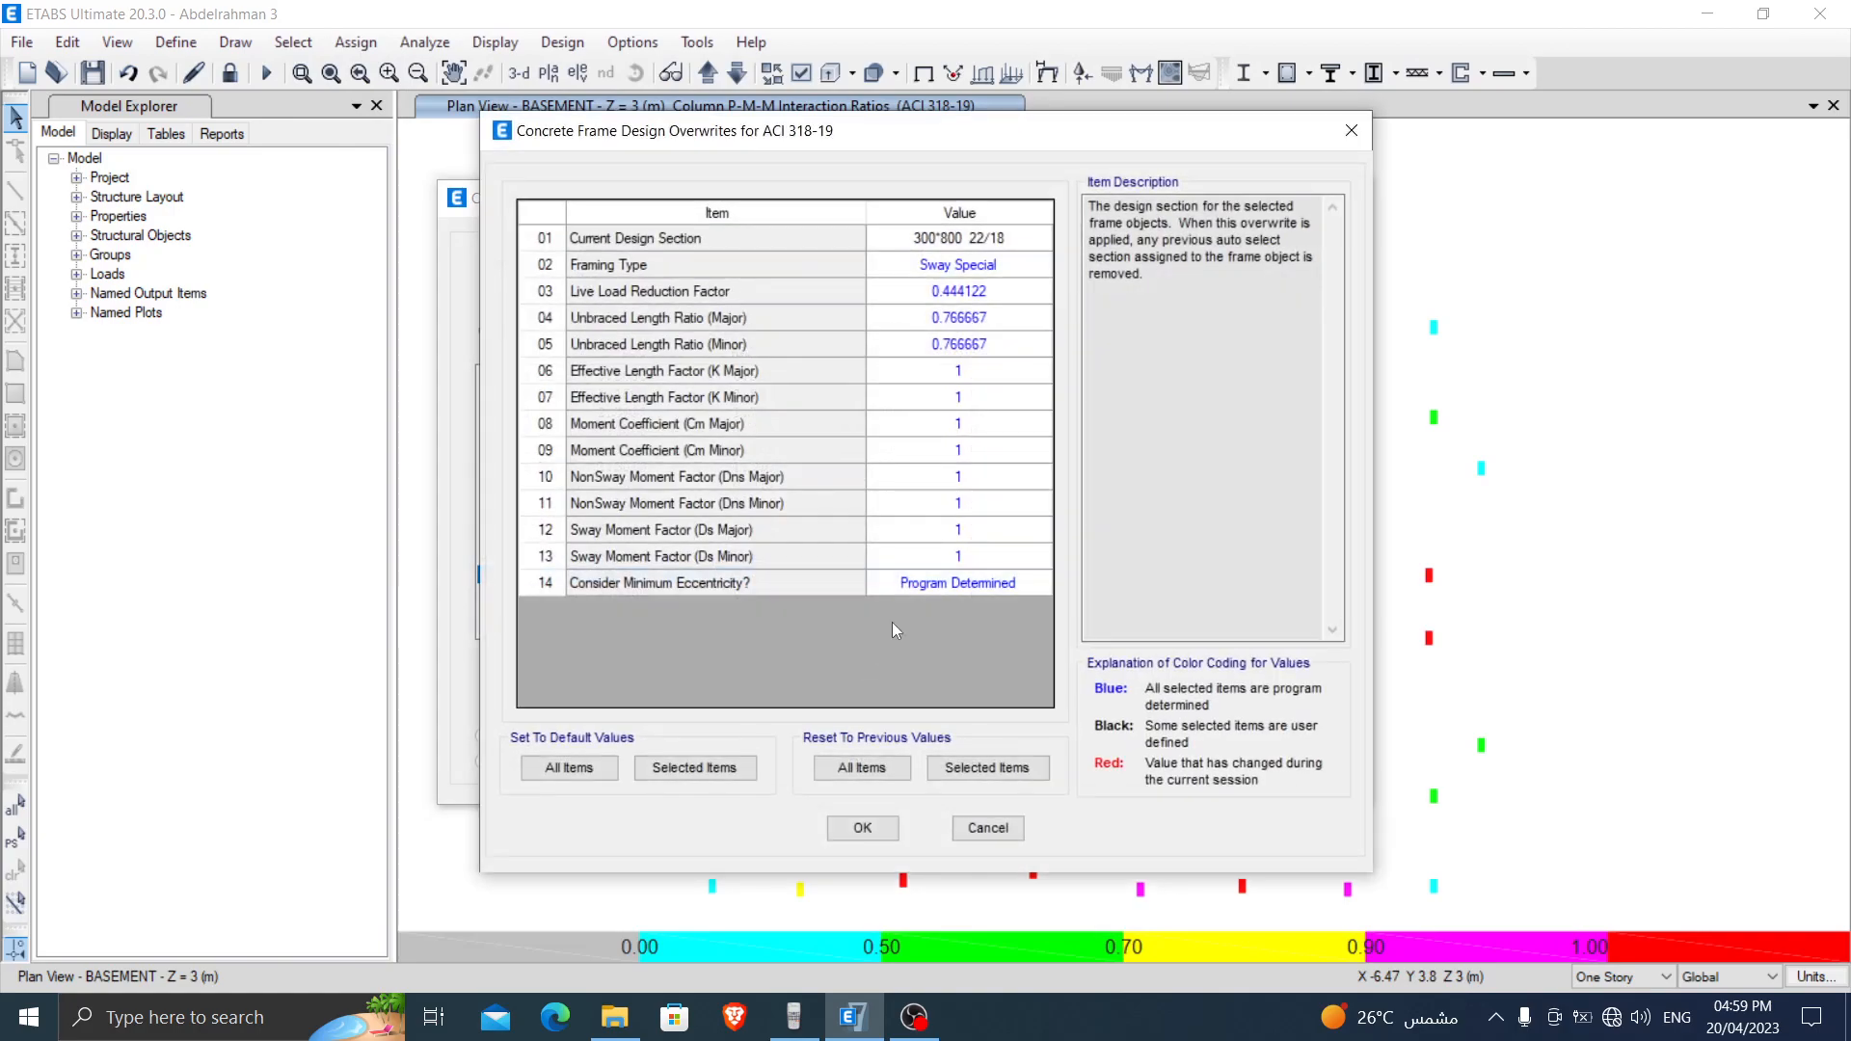
pyautogui.click(976, 241)
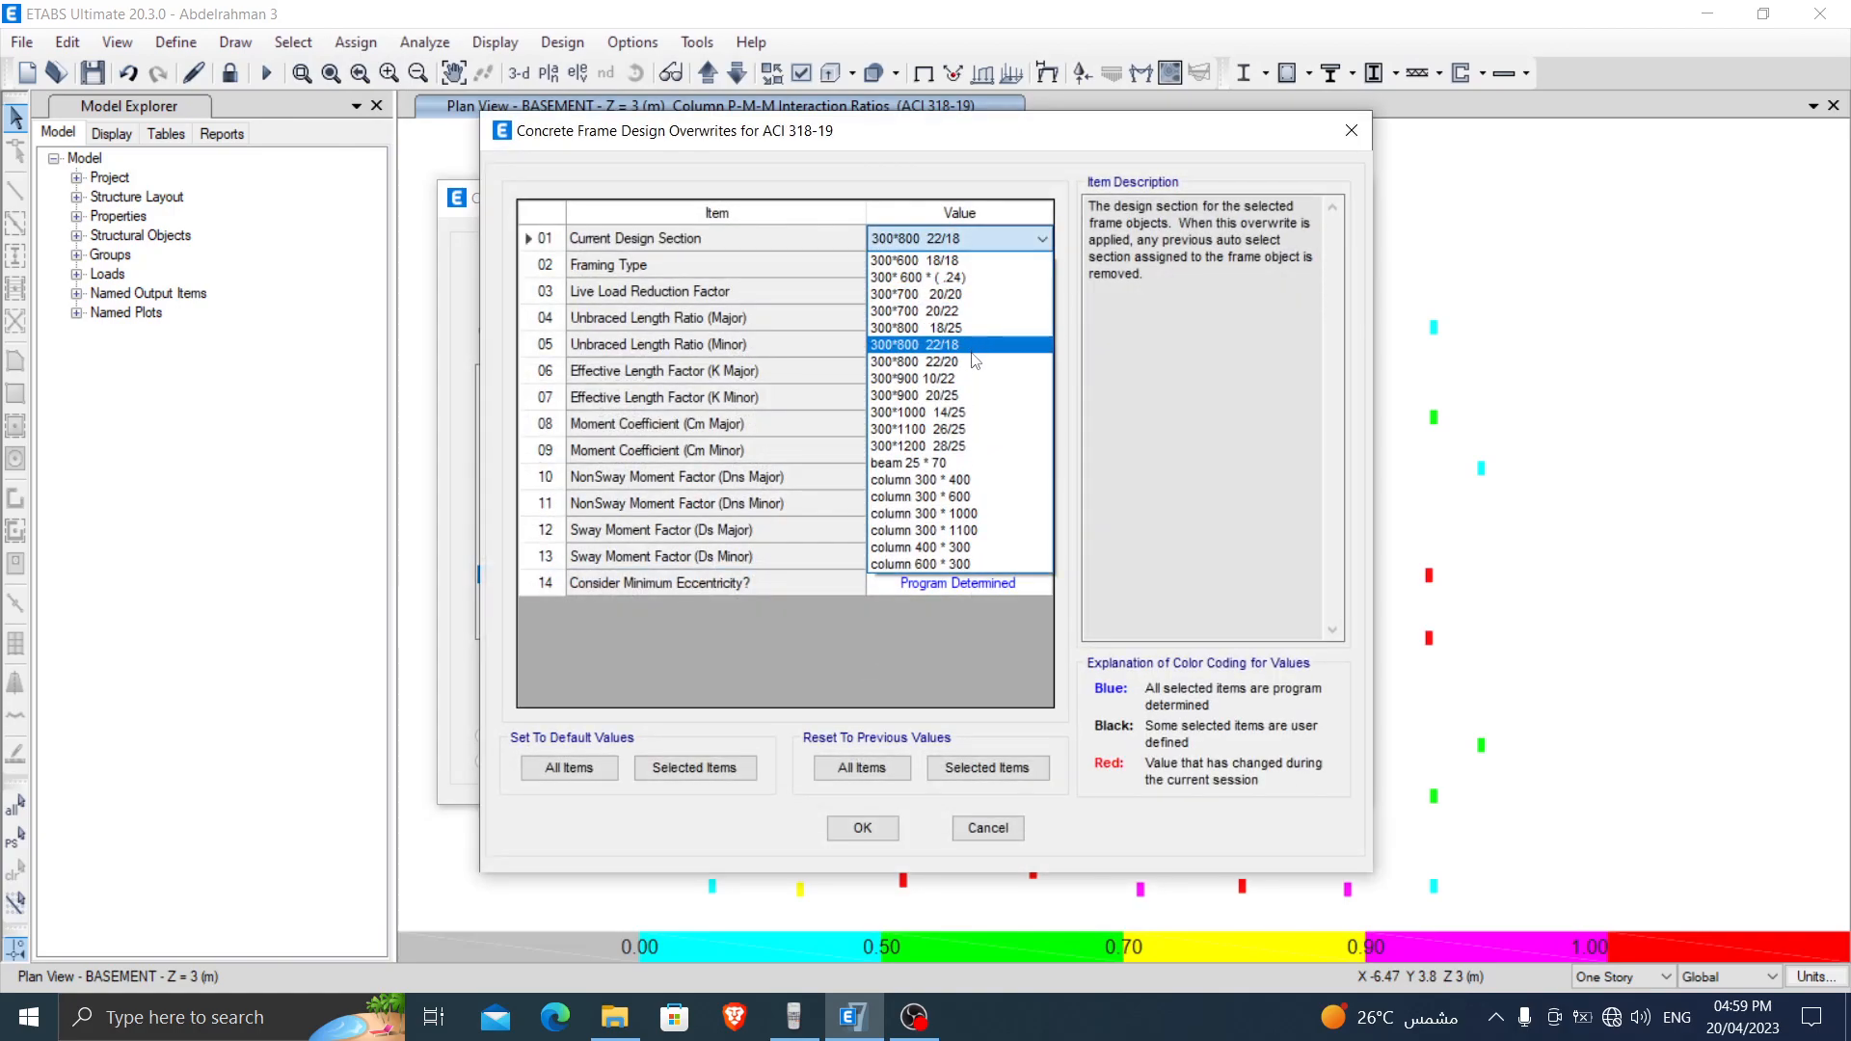
pyautogui.click(973, 361)
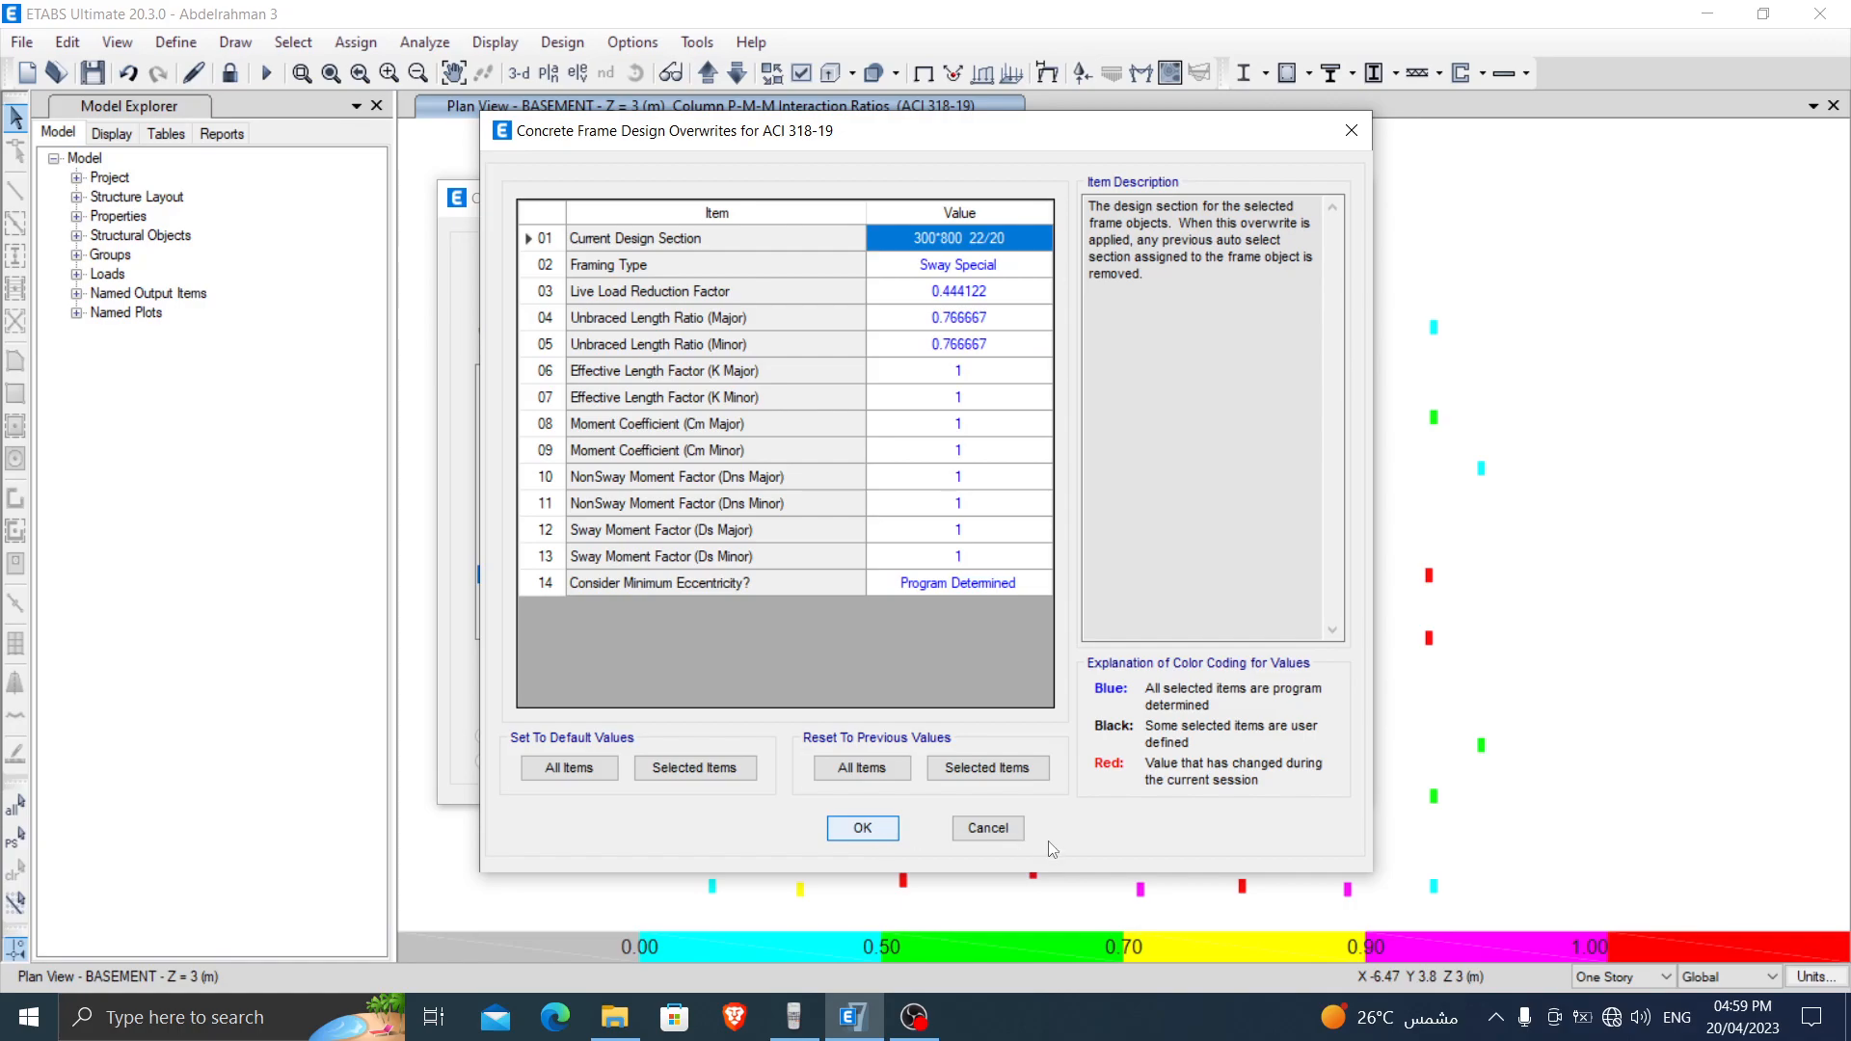
pyautogui.click(862, 828)
pyautogui.click(1030, 704)
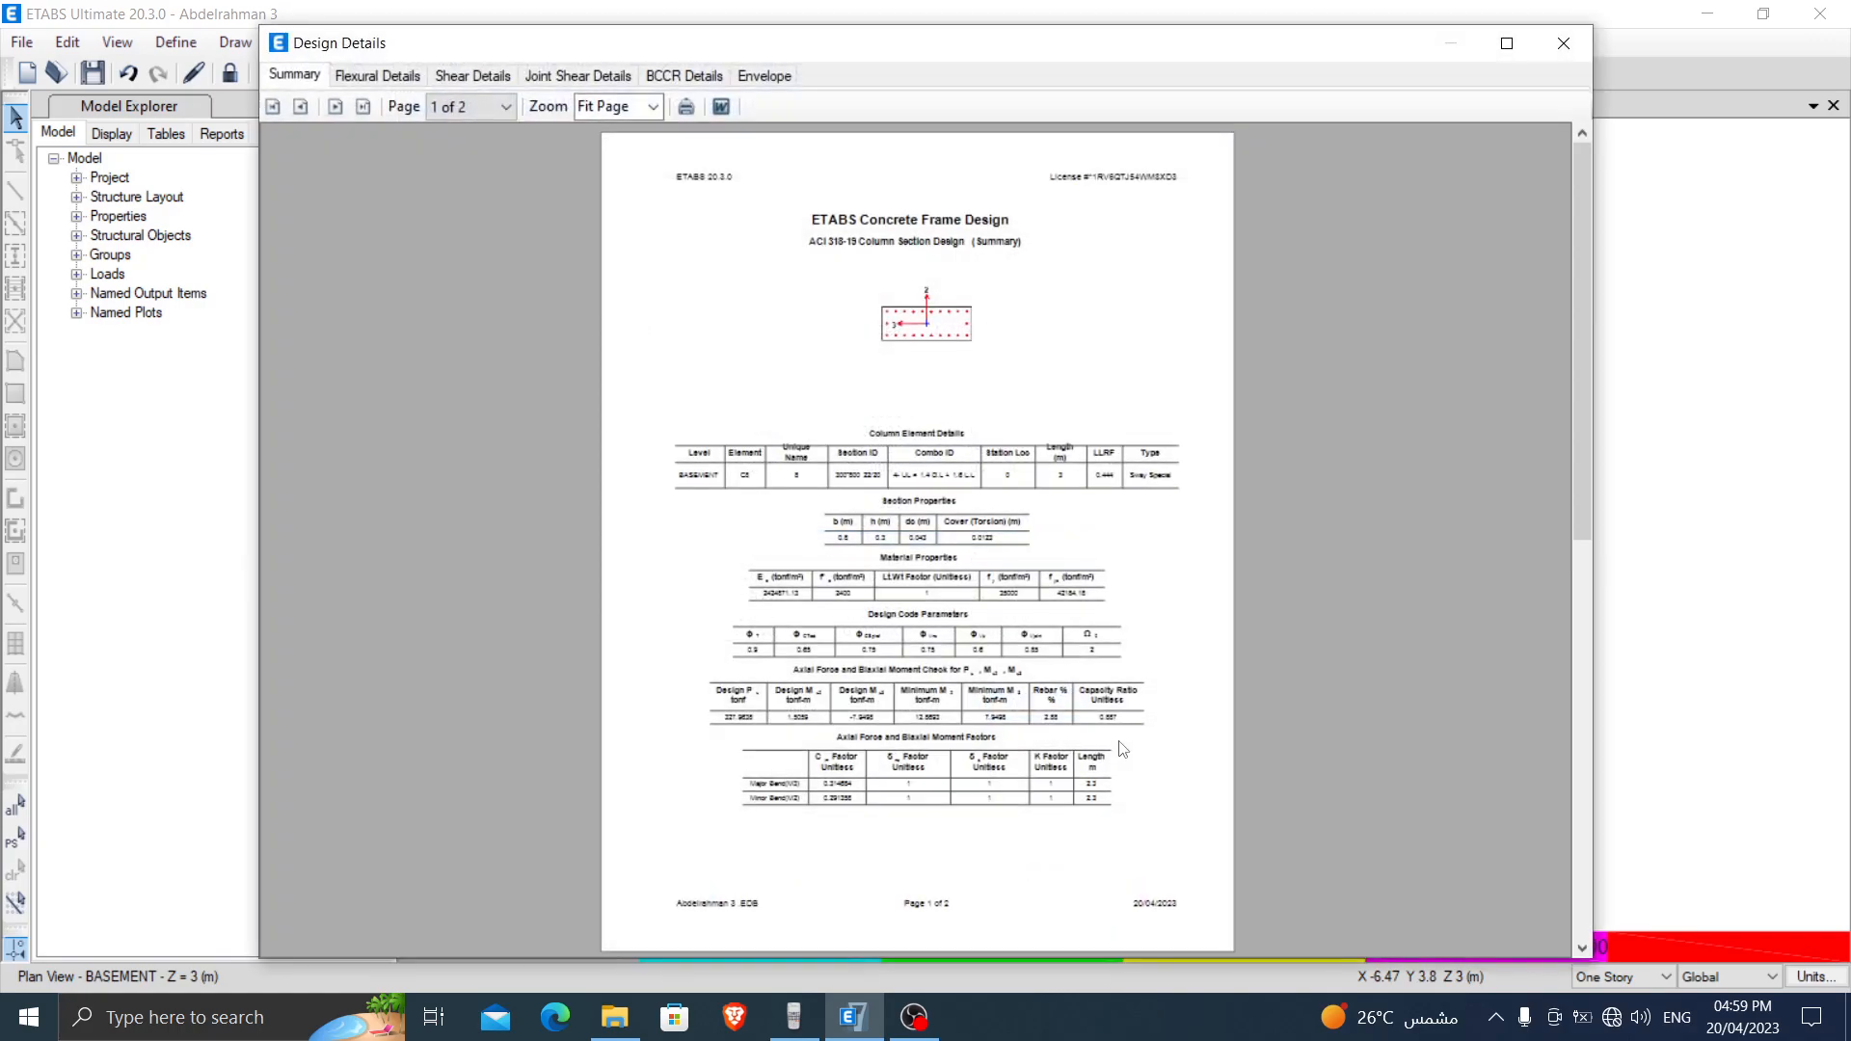
pyautogui.keyDown('ctrl'); pyautogui.scroll(3, 1120, 750); pyautogui.keyUp('ctrl')
pyautogui.keyDown('ctrl'); pyautogui.scroll(2, 1243, 834); pyautogui.keyUp('ctrl')
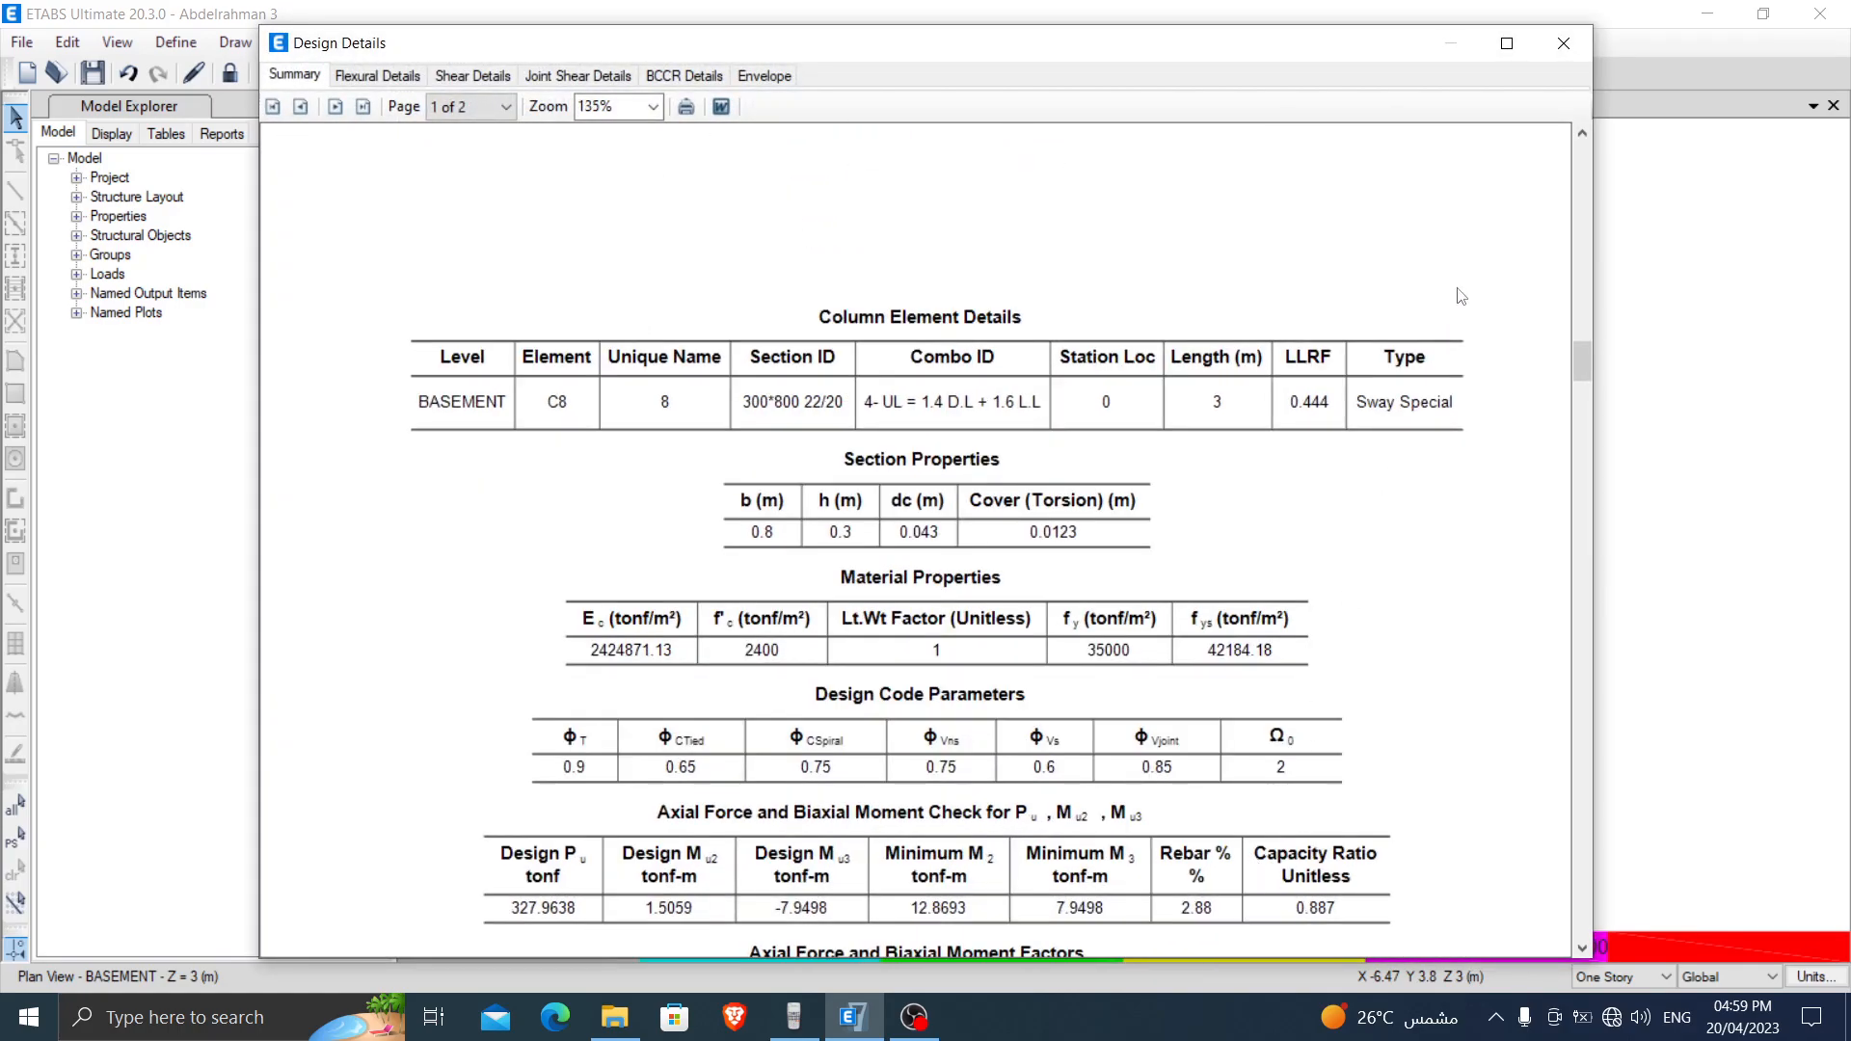
pyautogui.click(1563, 42)
pyautogui.click(857, 760)
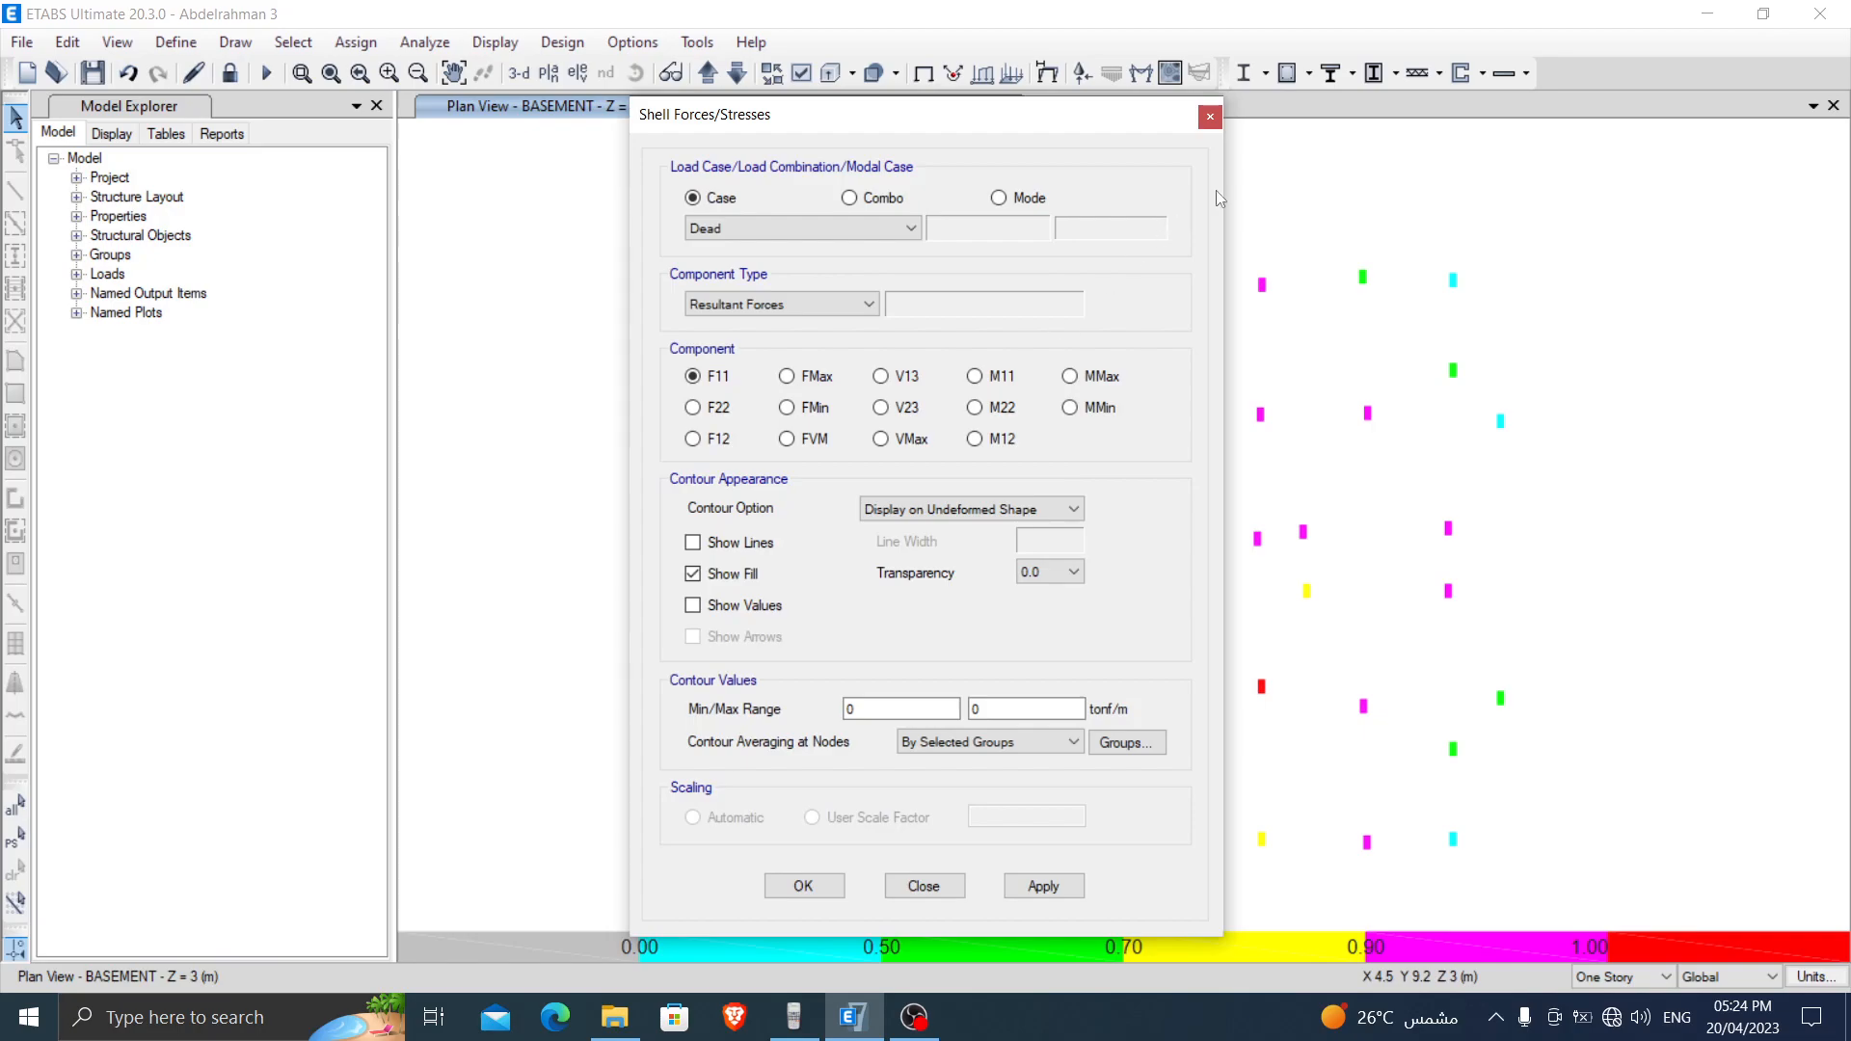
# Step: Dismiss the shell forces/stresses settings and unlock the model, agreeing to delete the analysis results
pyautogui.click(1209, 117)
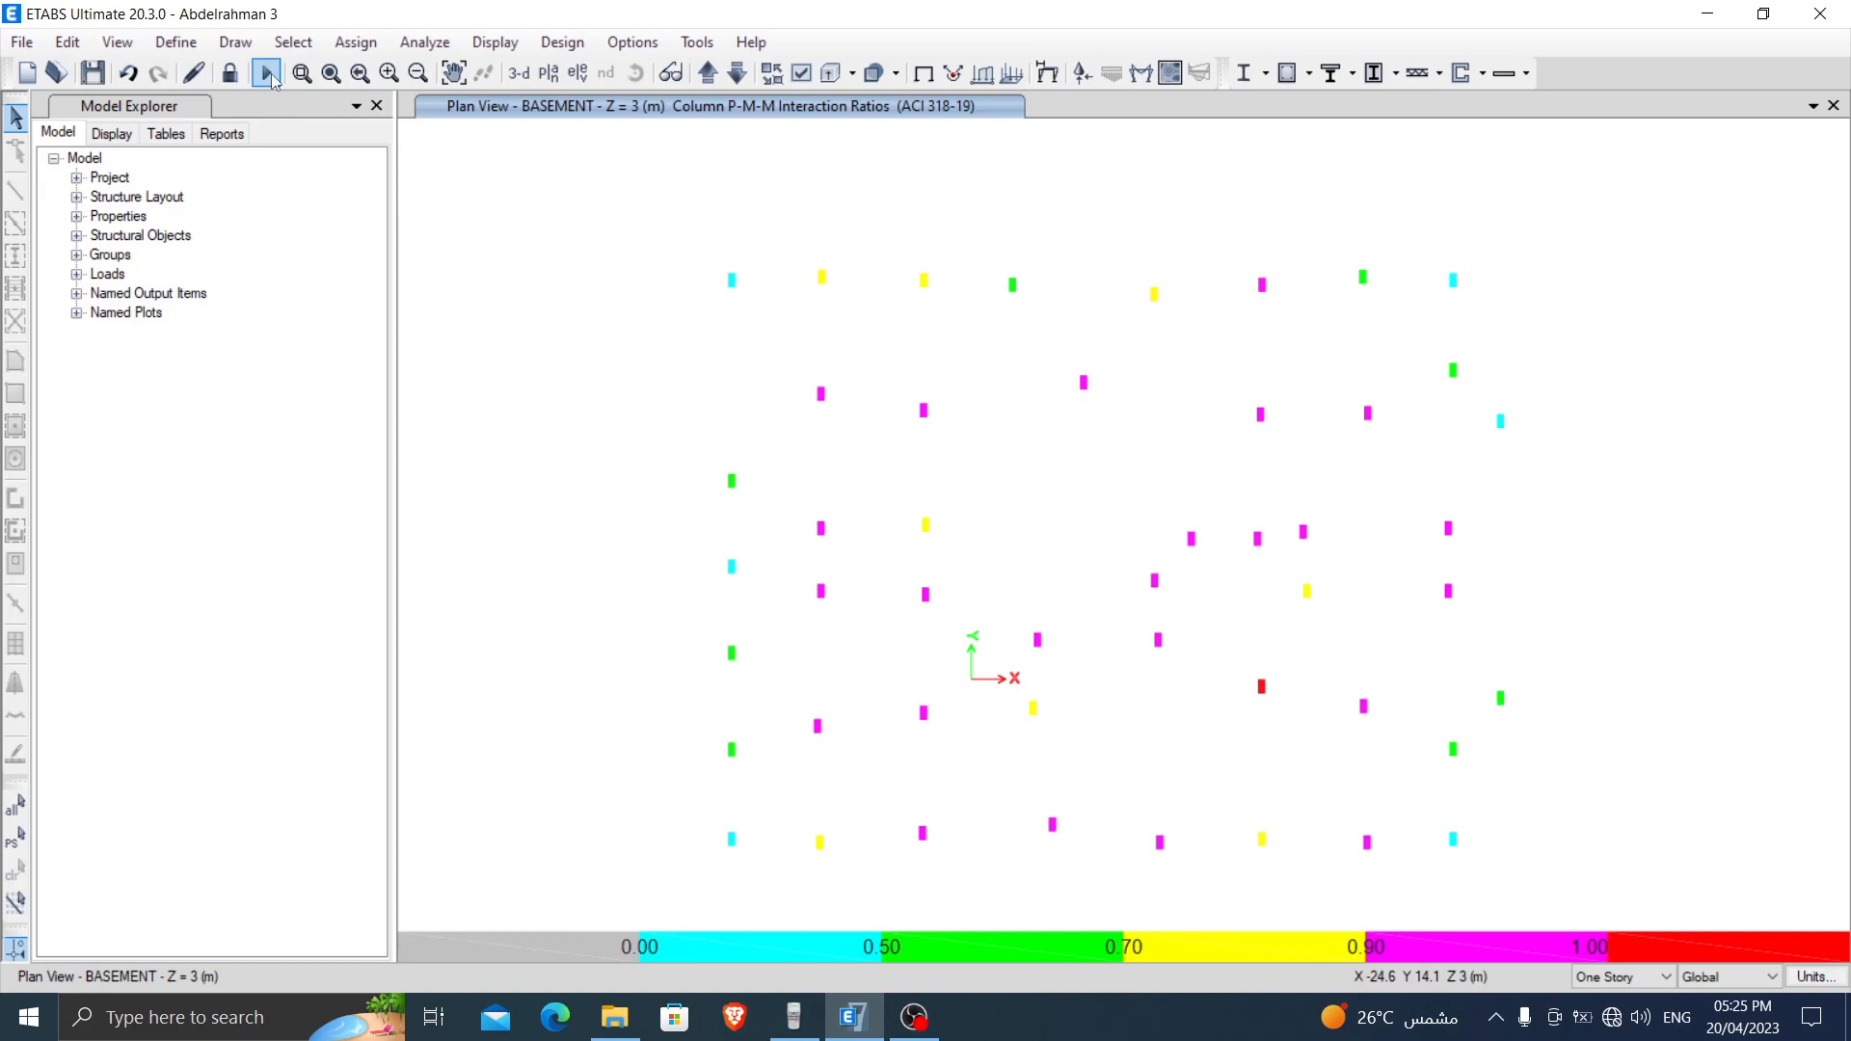
pyautogui.click(230, 74)
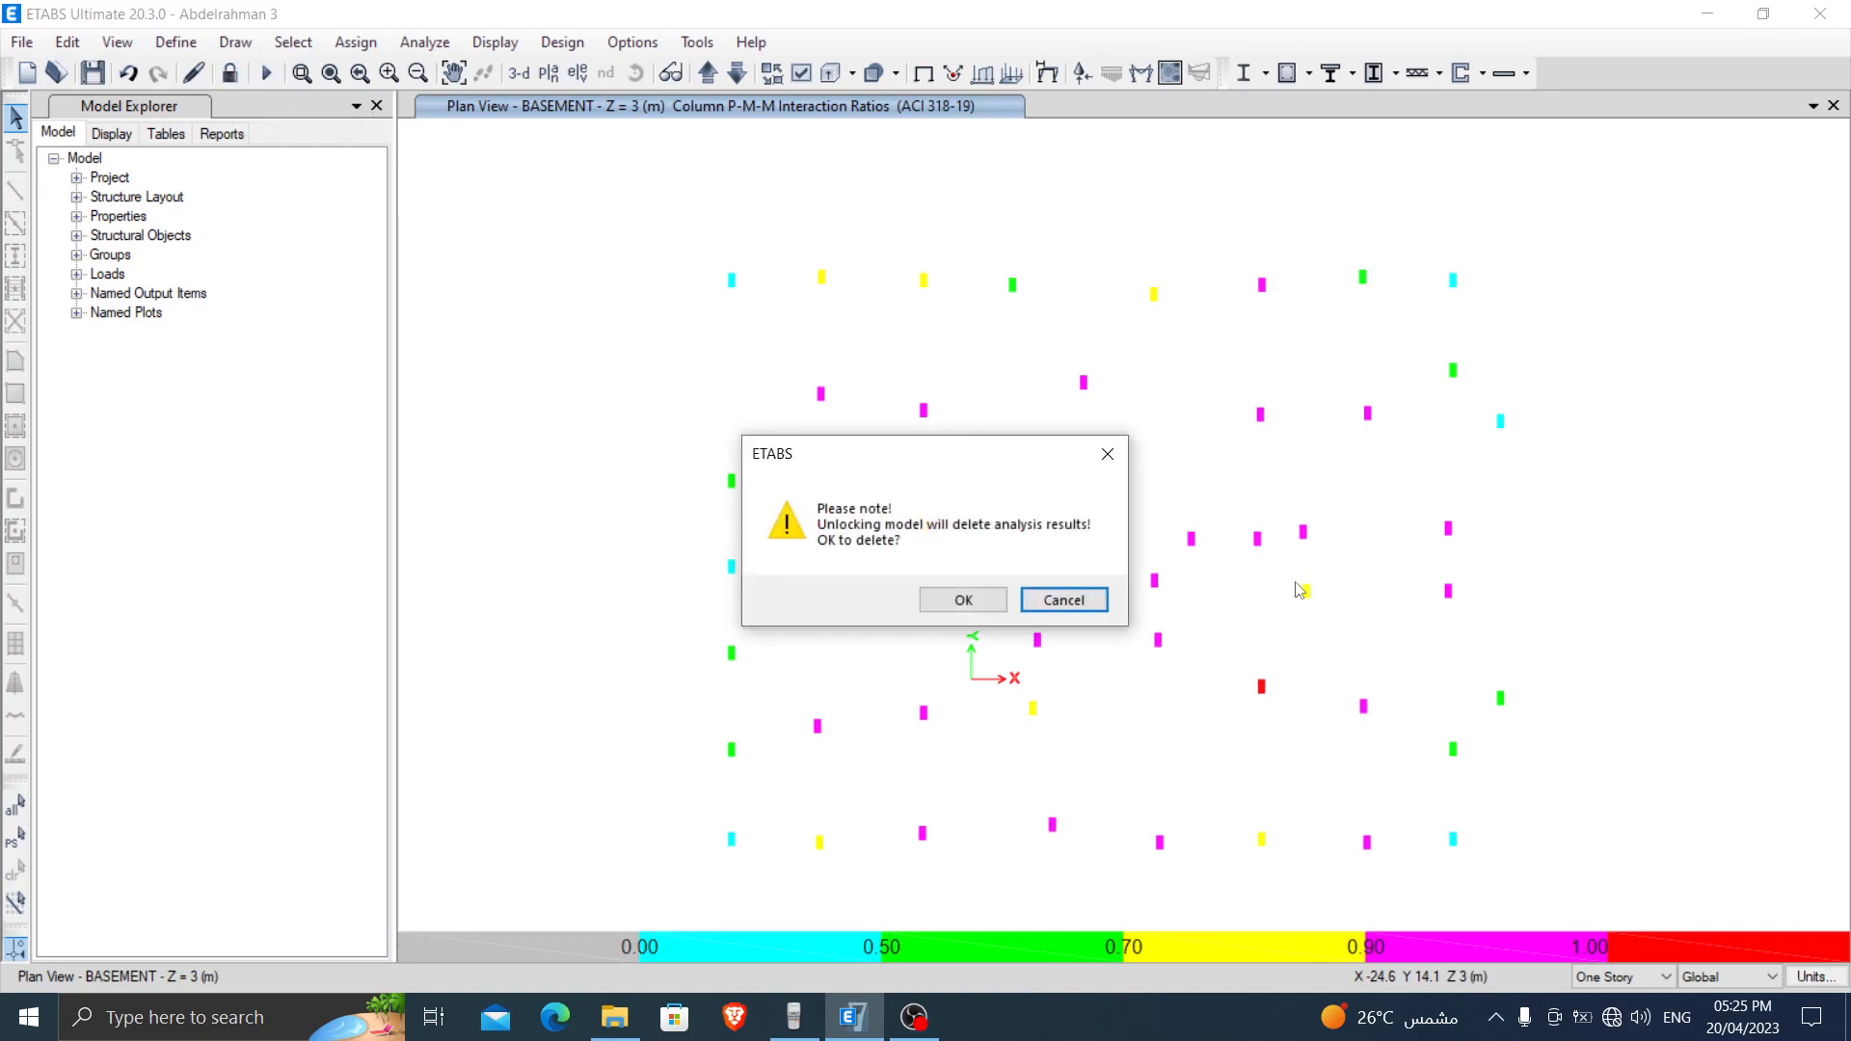
pyautogui.click(963, 600)
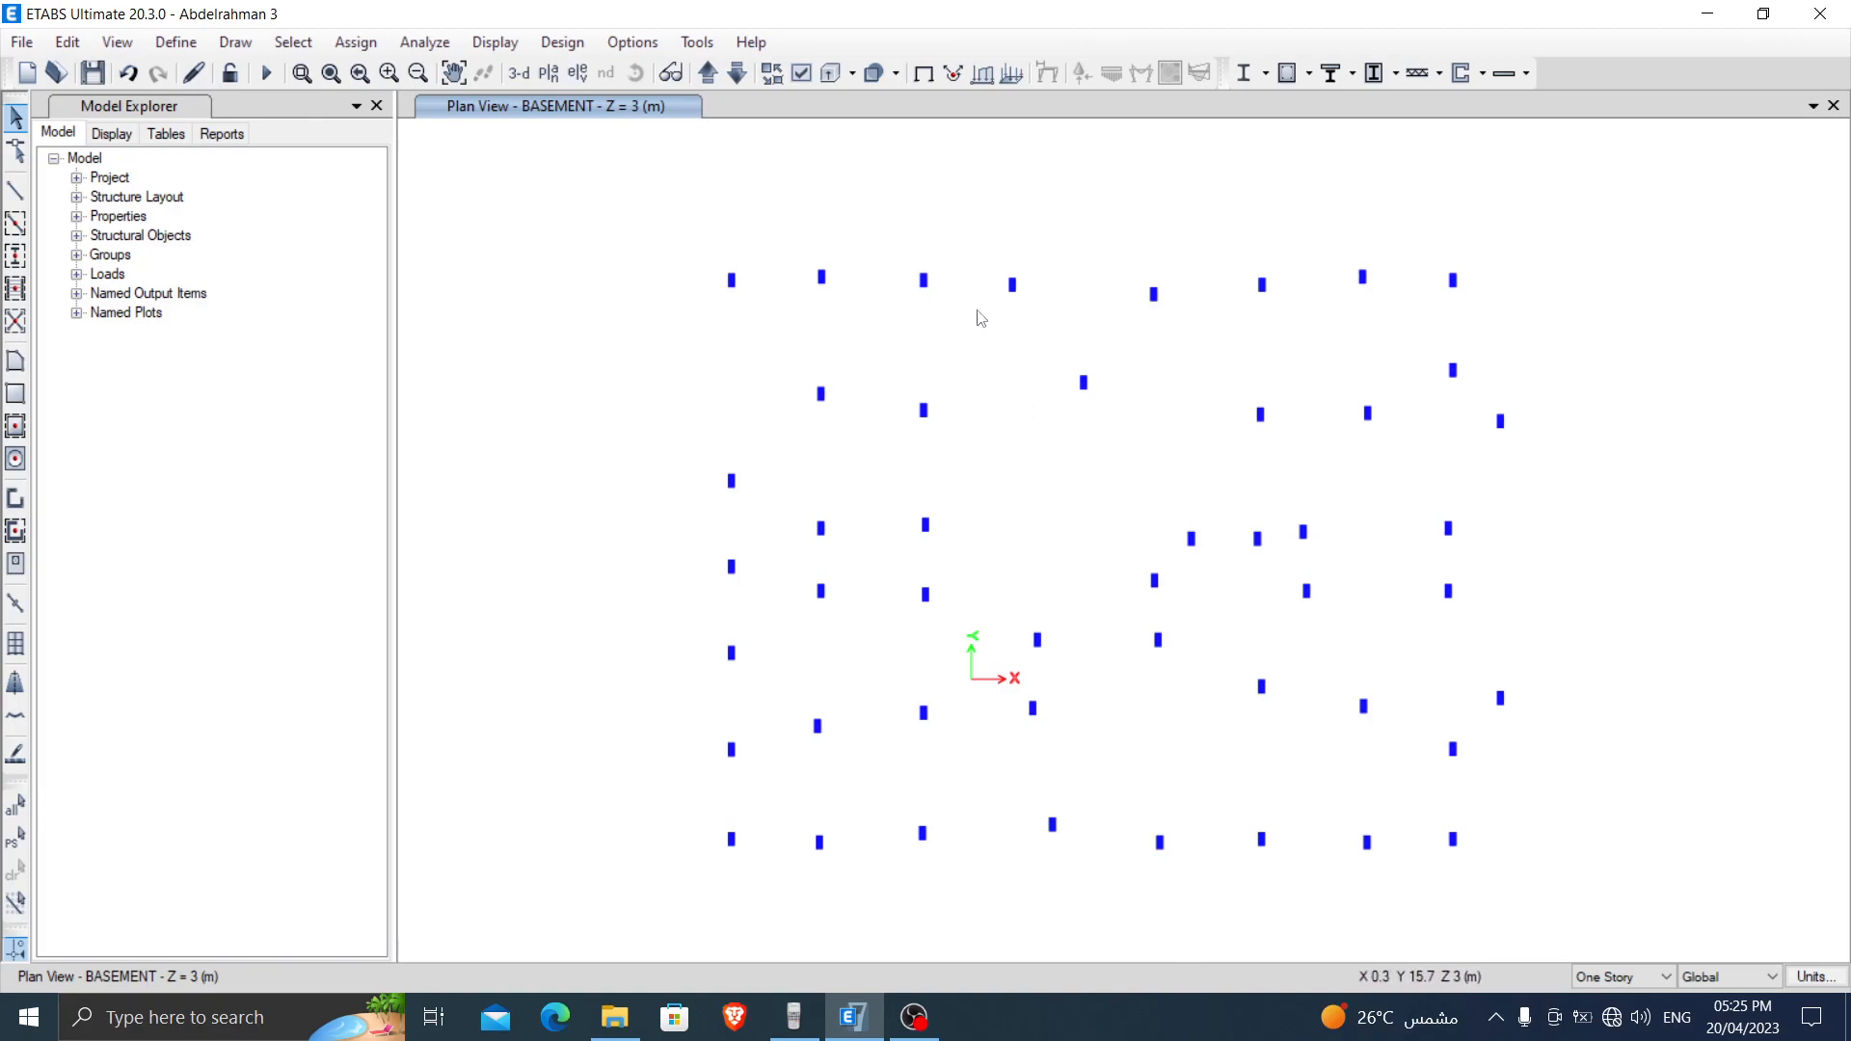
# Step: Set the basement plan view to colour objects by section properties in the view options
pyautogui.click(808, 78)
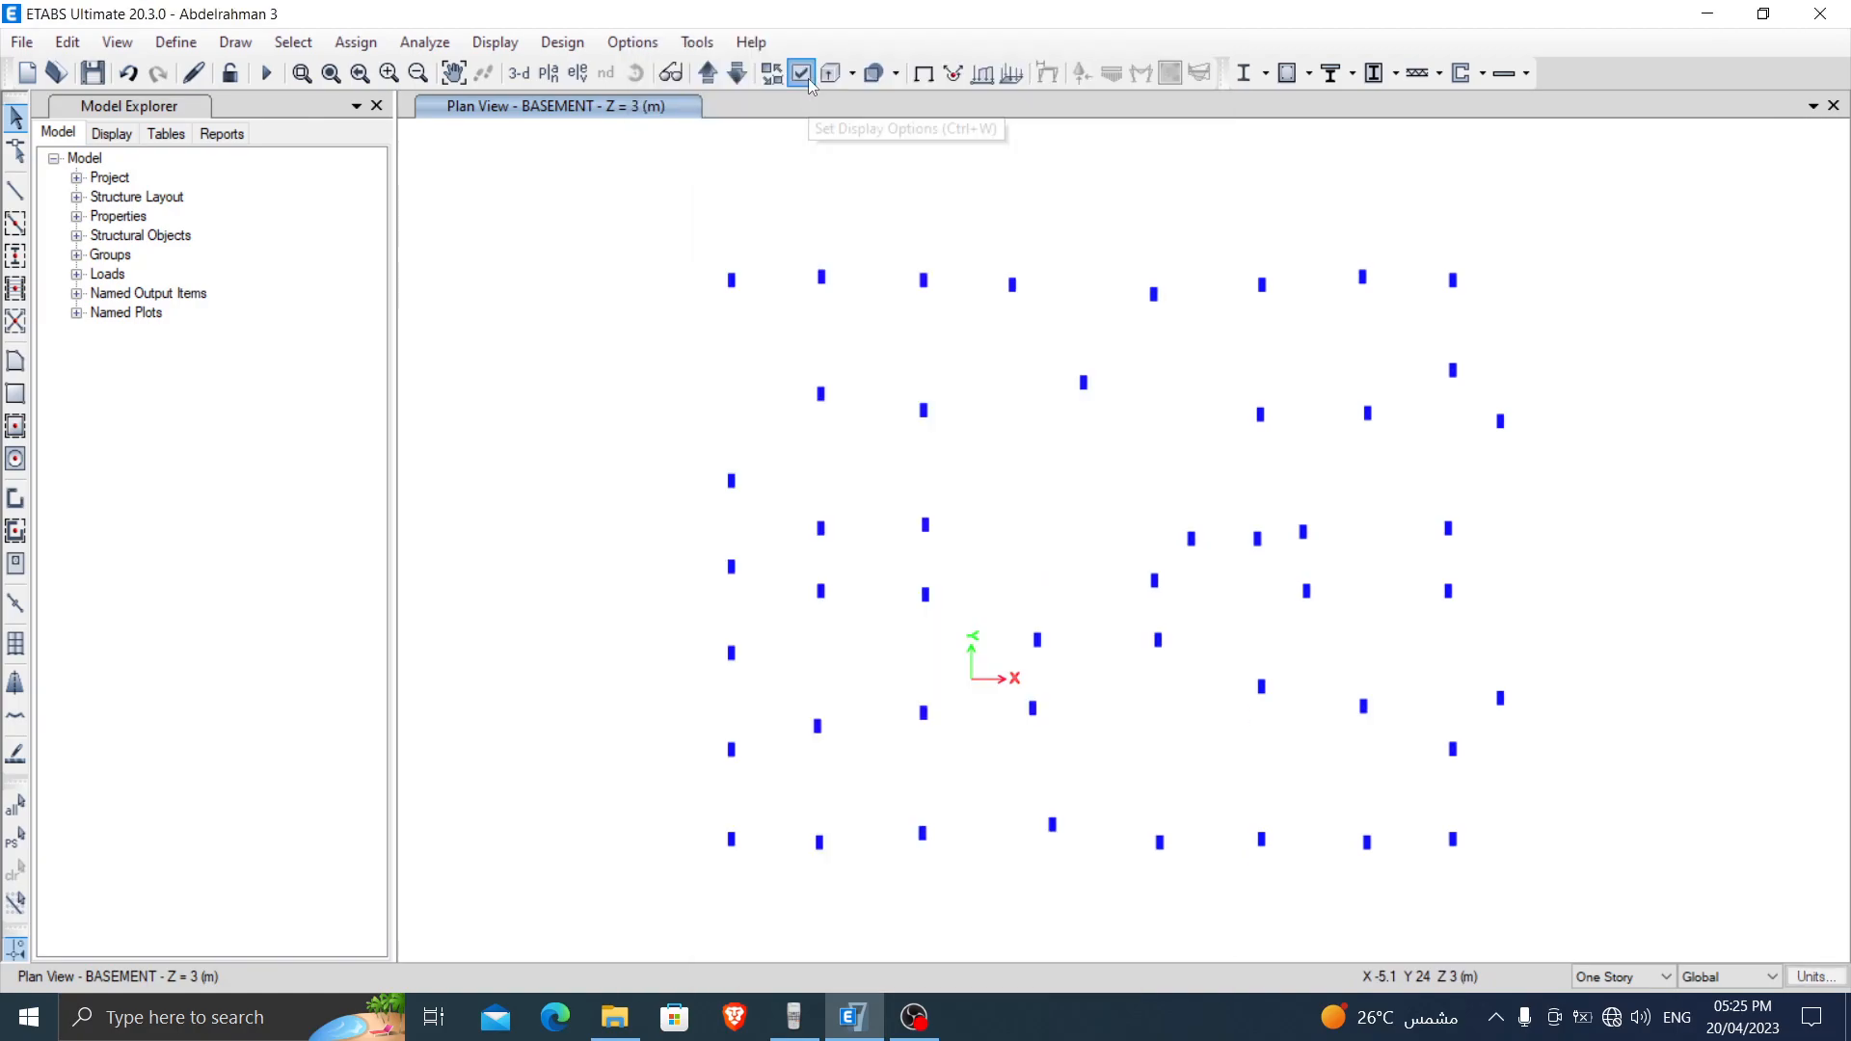
pyautogui.click(951, 195)
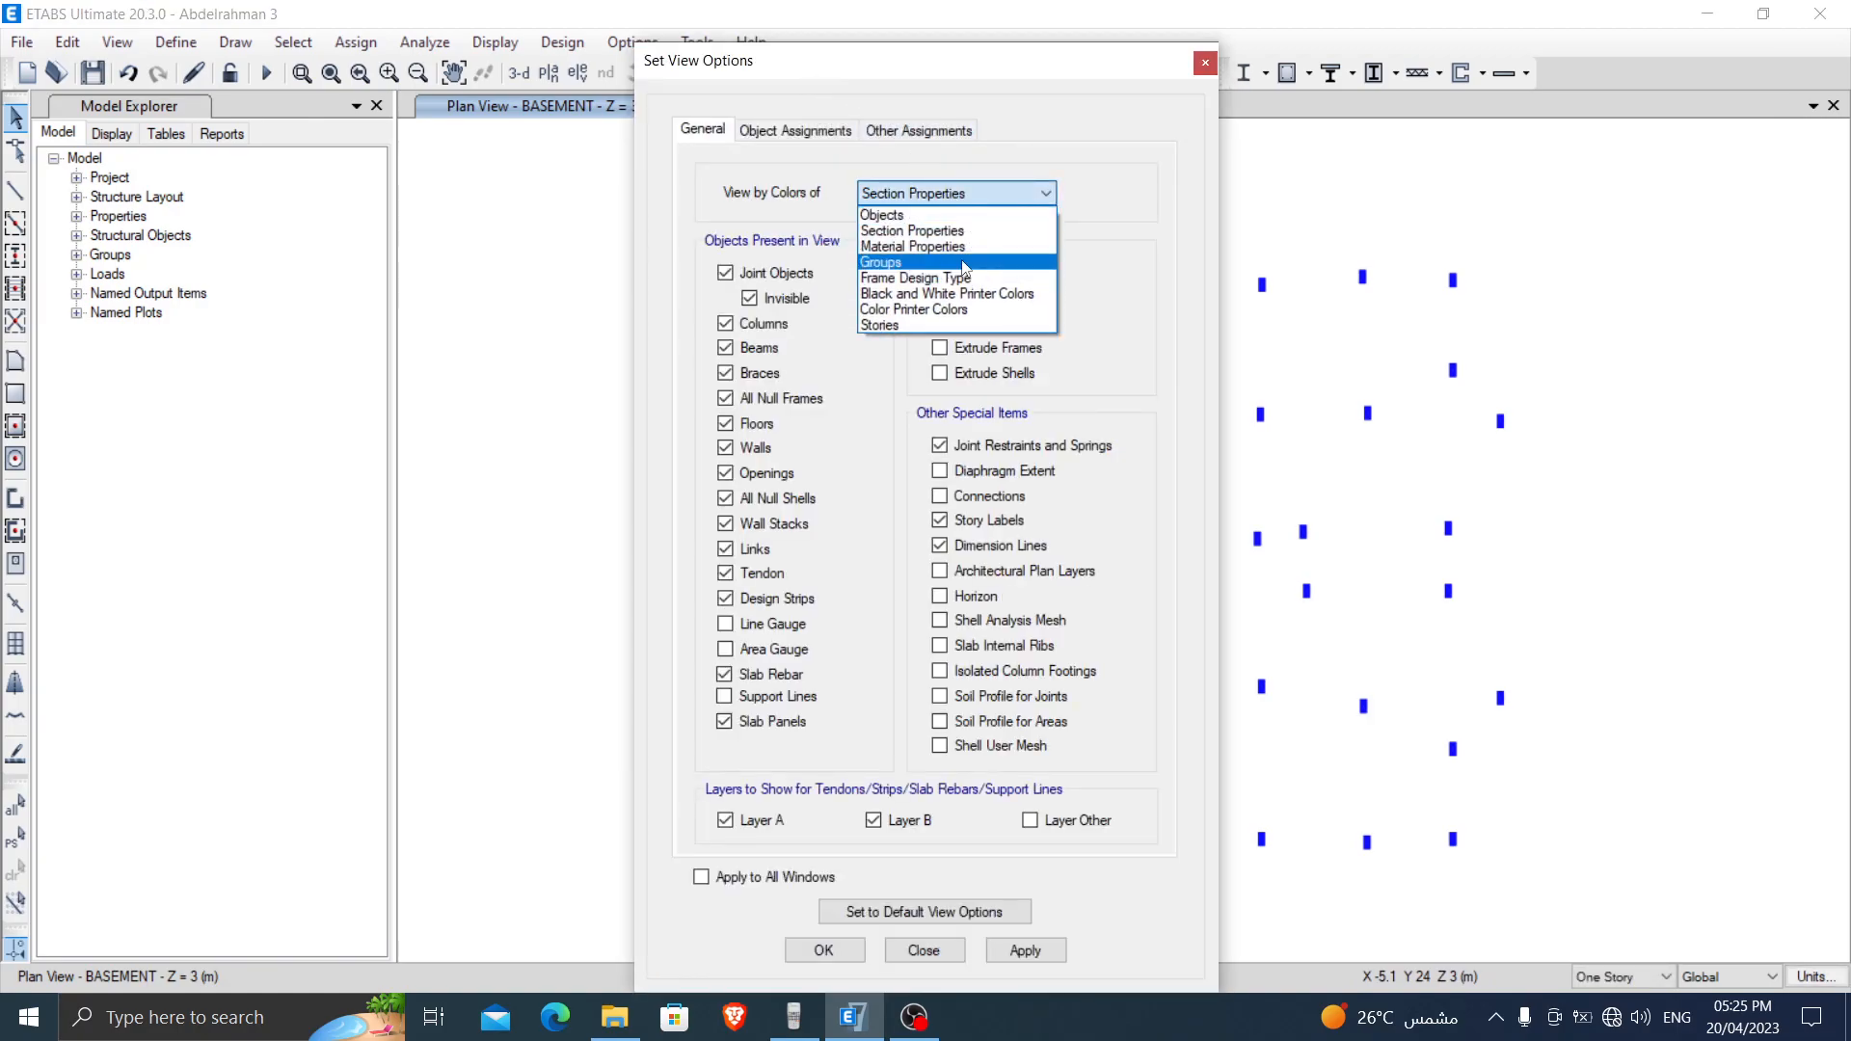
pyautogui.click(938, 232)
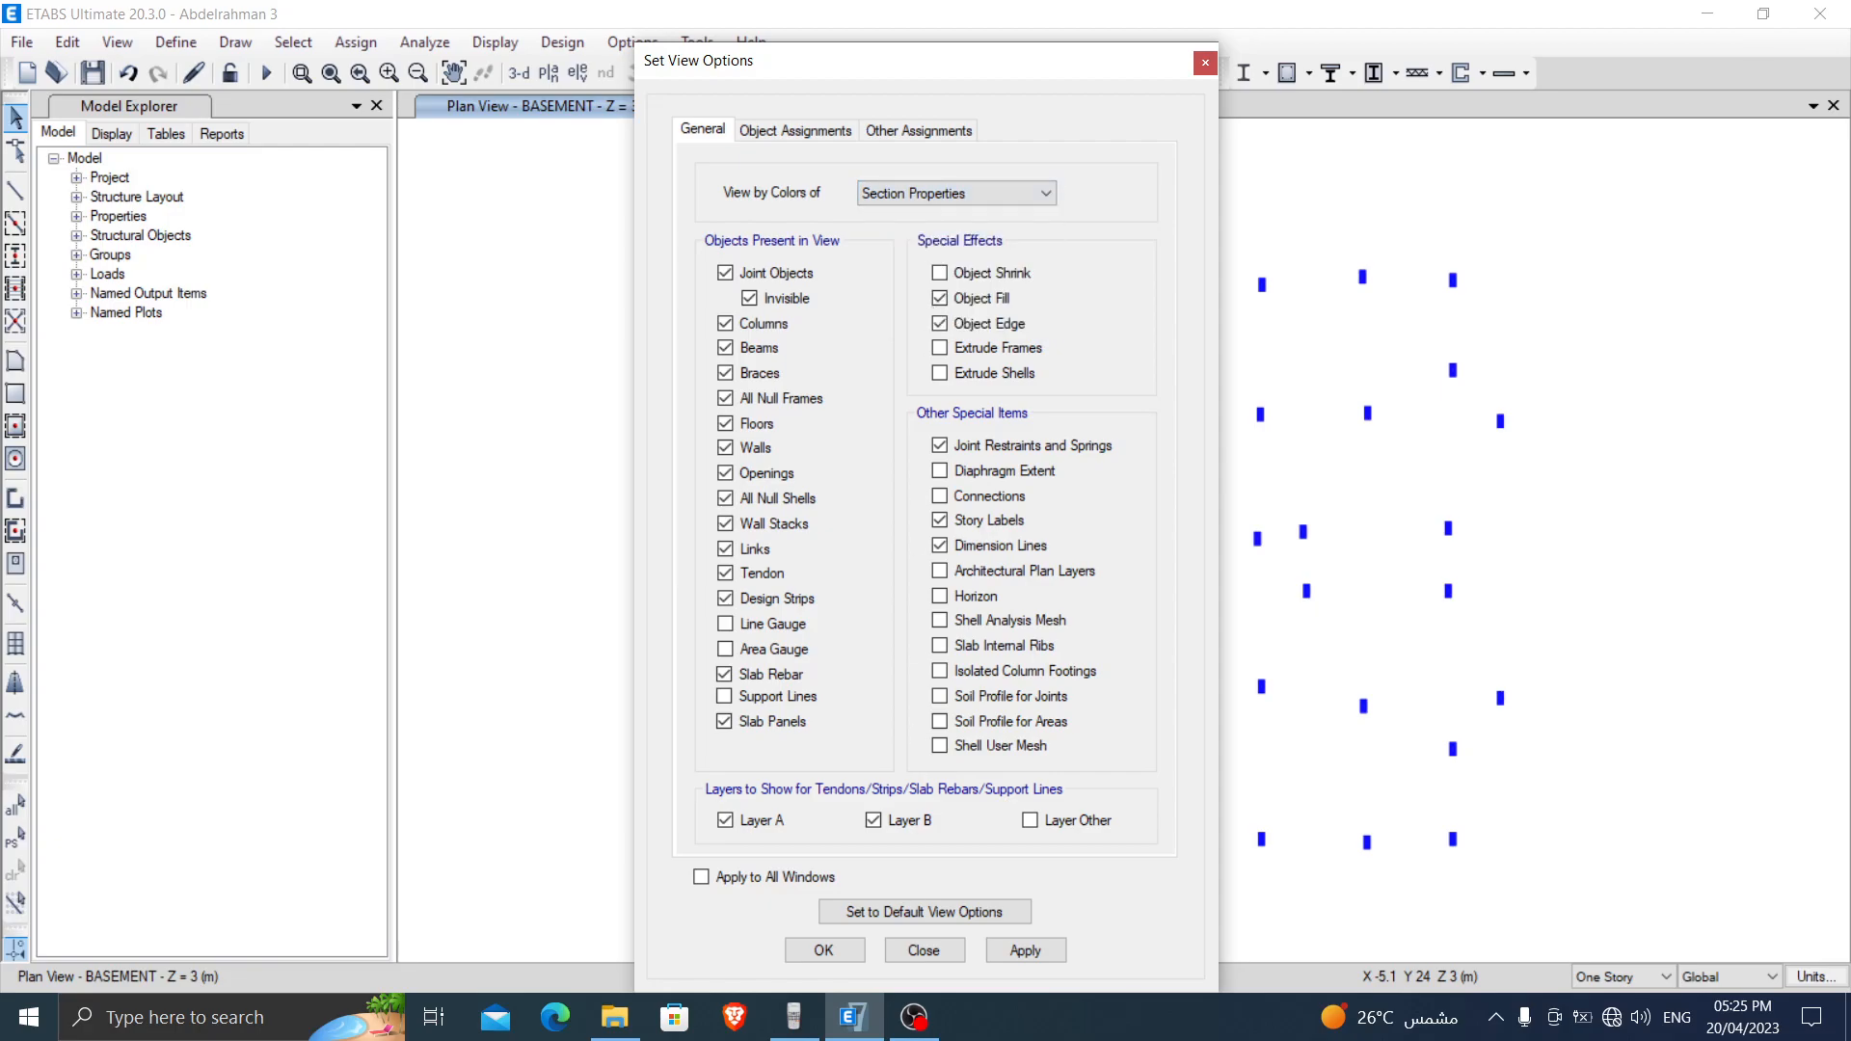
pyautogui.click(827, 953)
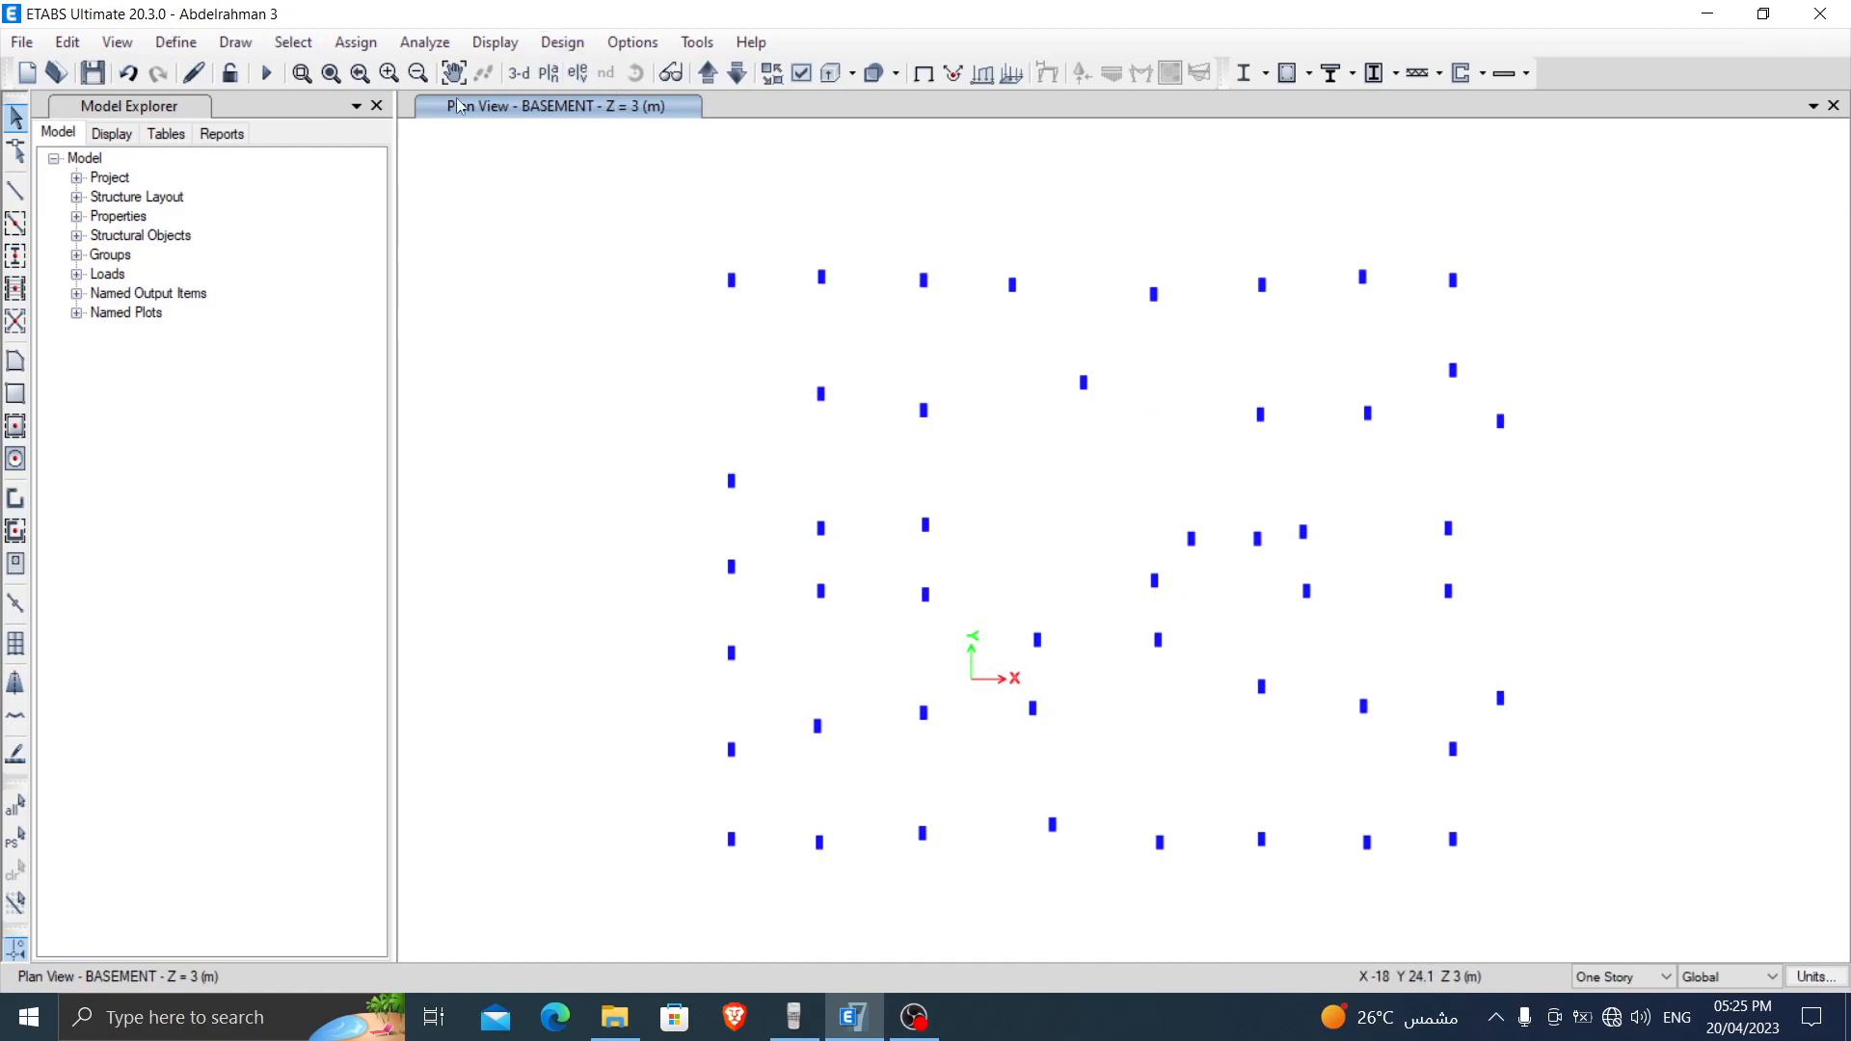
# Step: Show the model in 3D and check the assigned section property of ground-story column C16
pyautogui.click(518, 75)
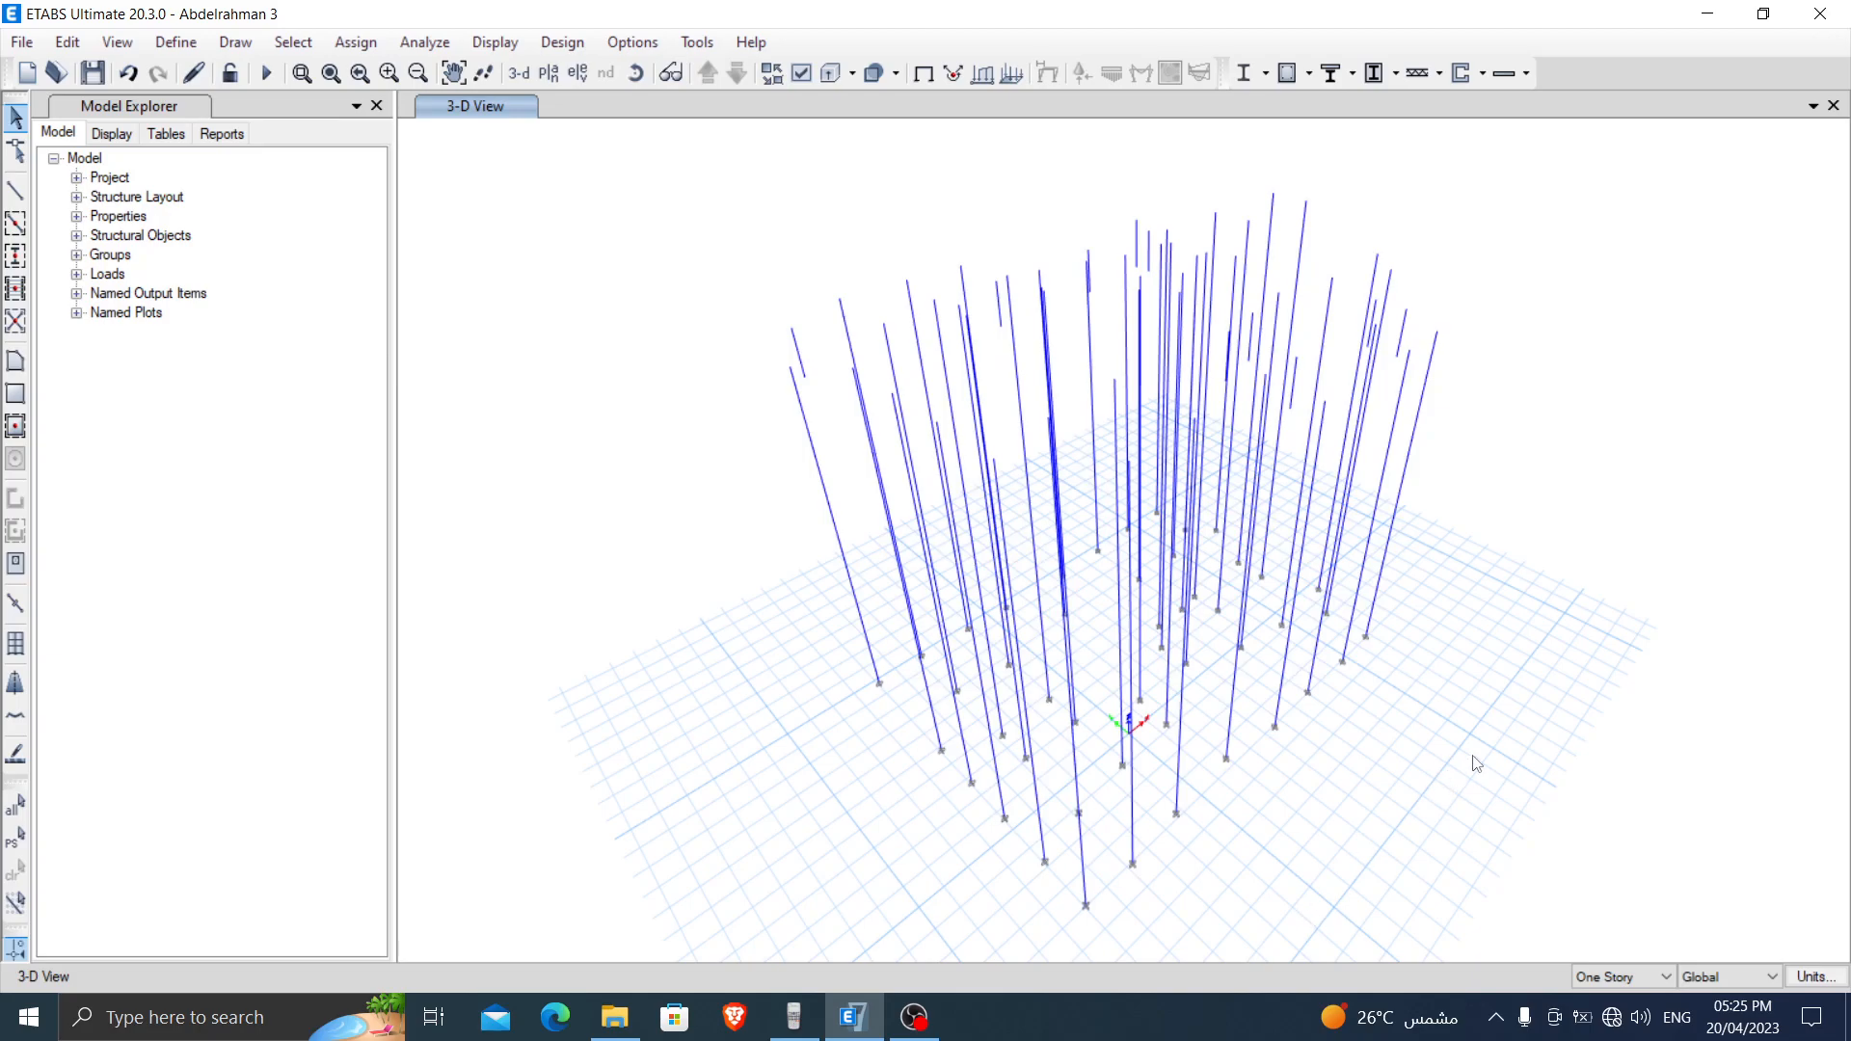
pyautogui.keyDown('ctrl'); pyautogui.moveTo(1521, 781); pyautogui.dragTo(1436, 797, button='right'); pyautogui.keyUp('ctrl')
pyautogui.click(1099, 783)
pyautogui.rightClick(1098, 783)
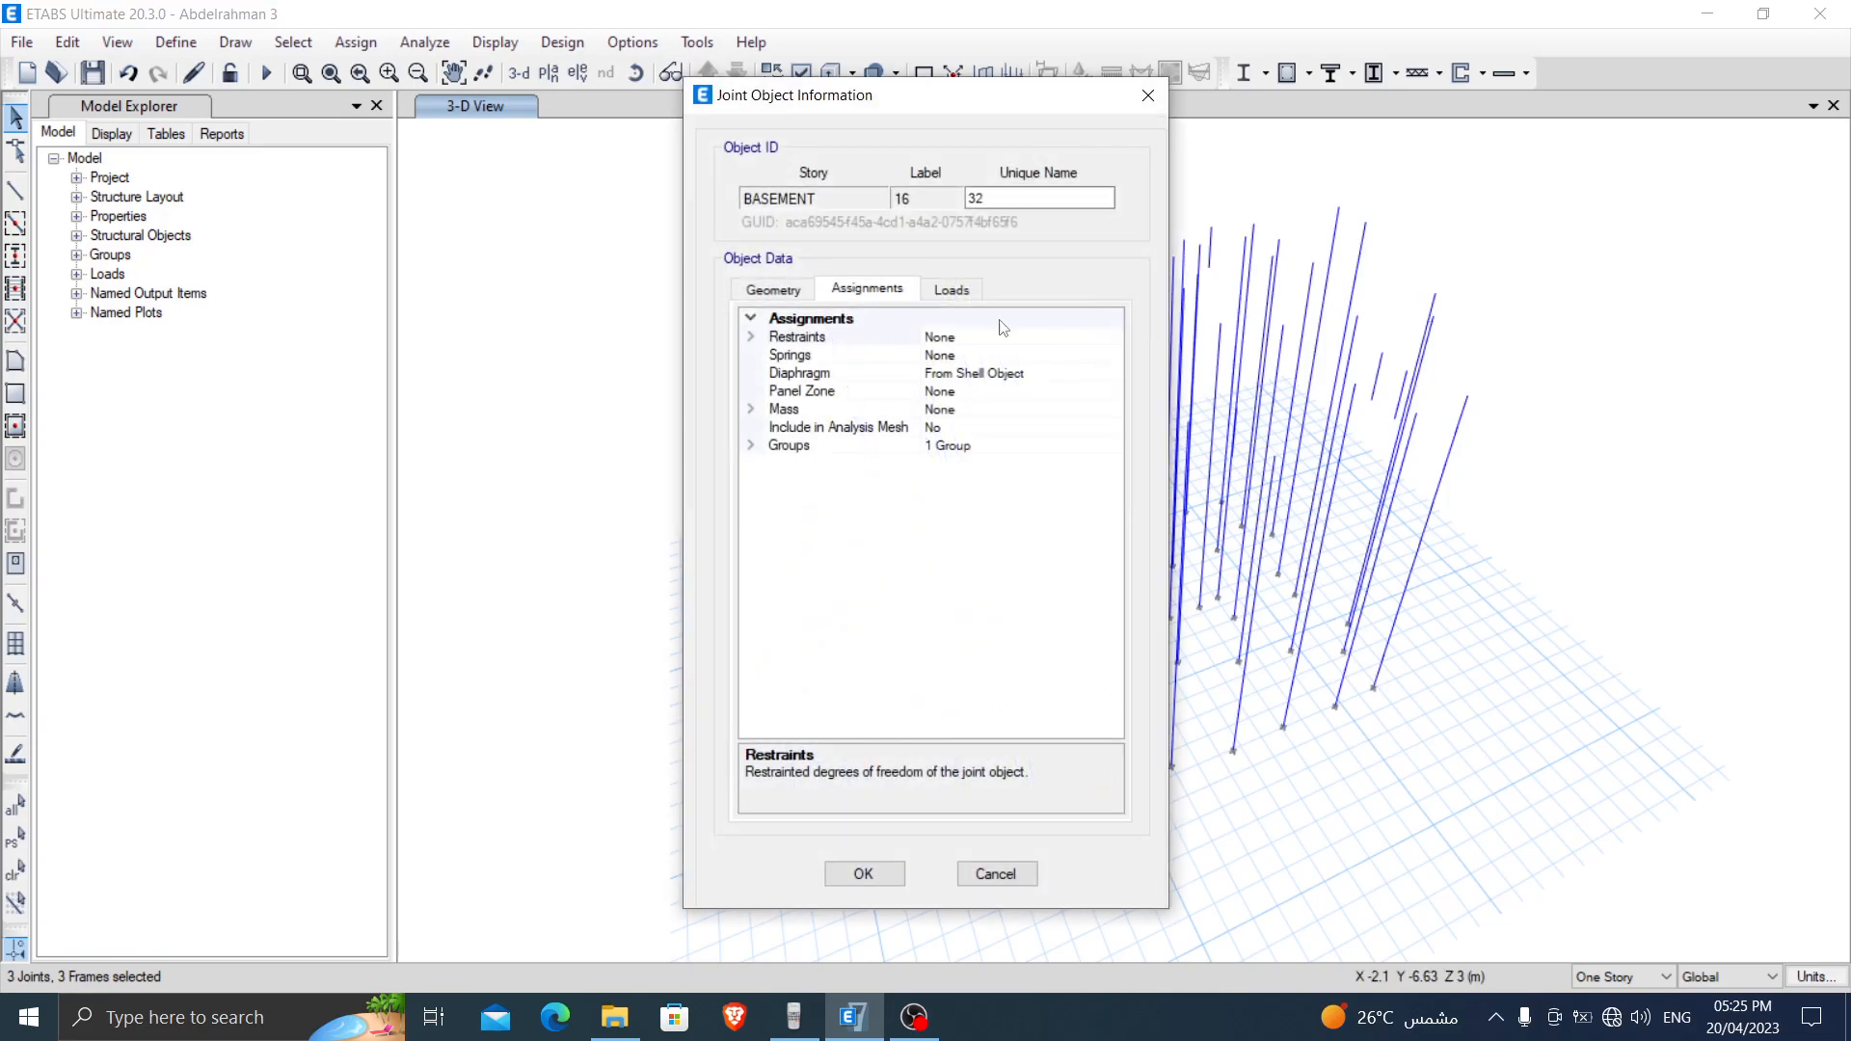
pyautogui.press('Escape')
pyautogui.click(1099, 767)
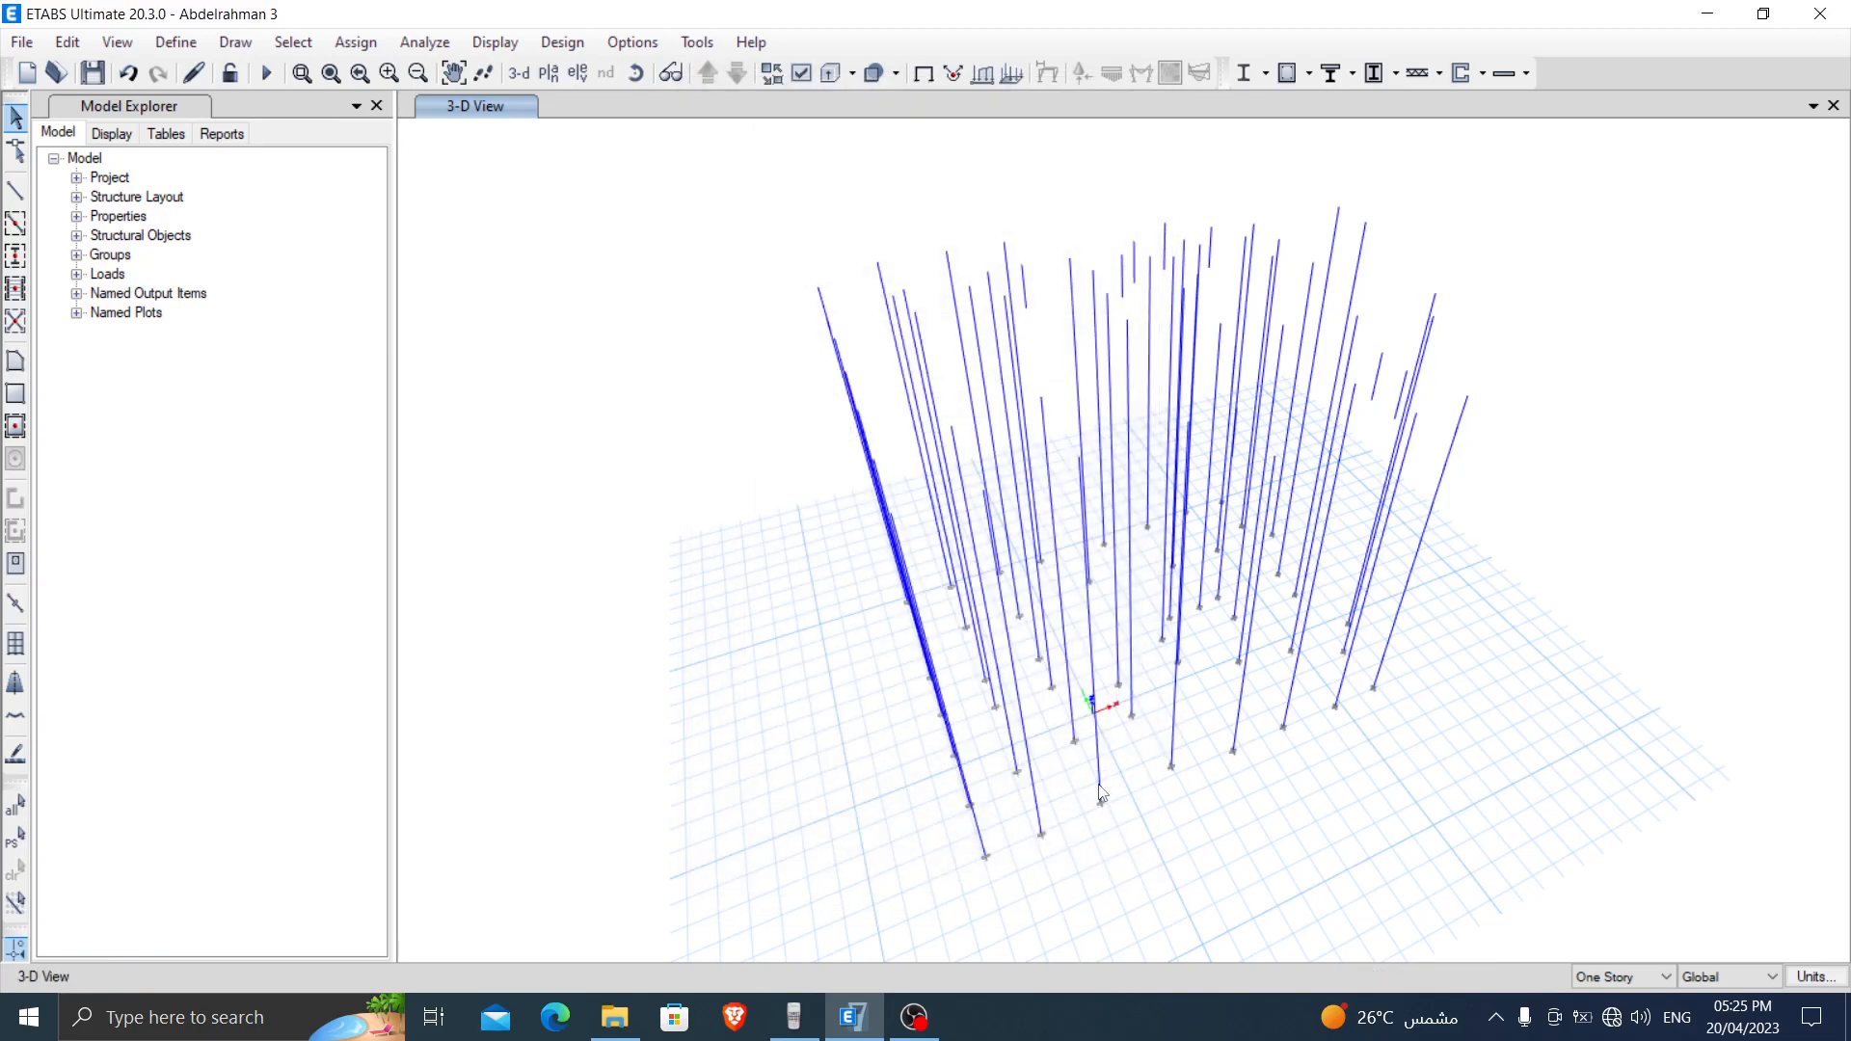
pyautogui.rightClick(1102, 768)
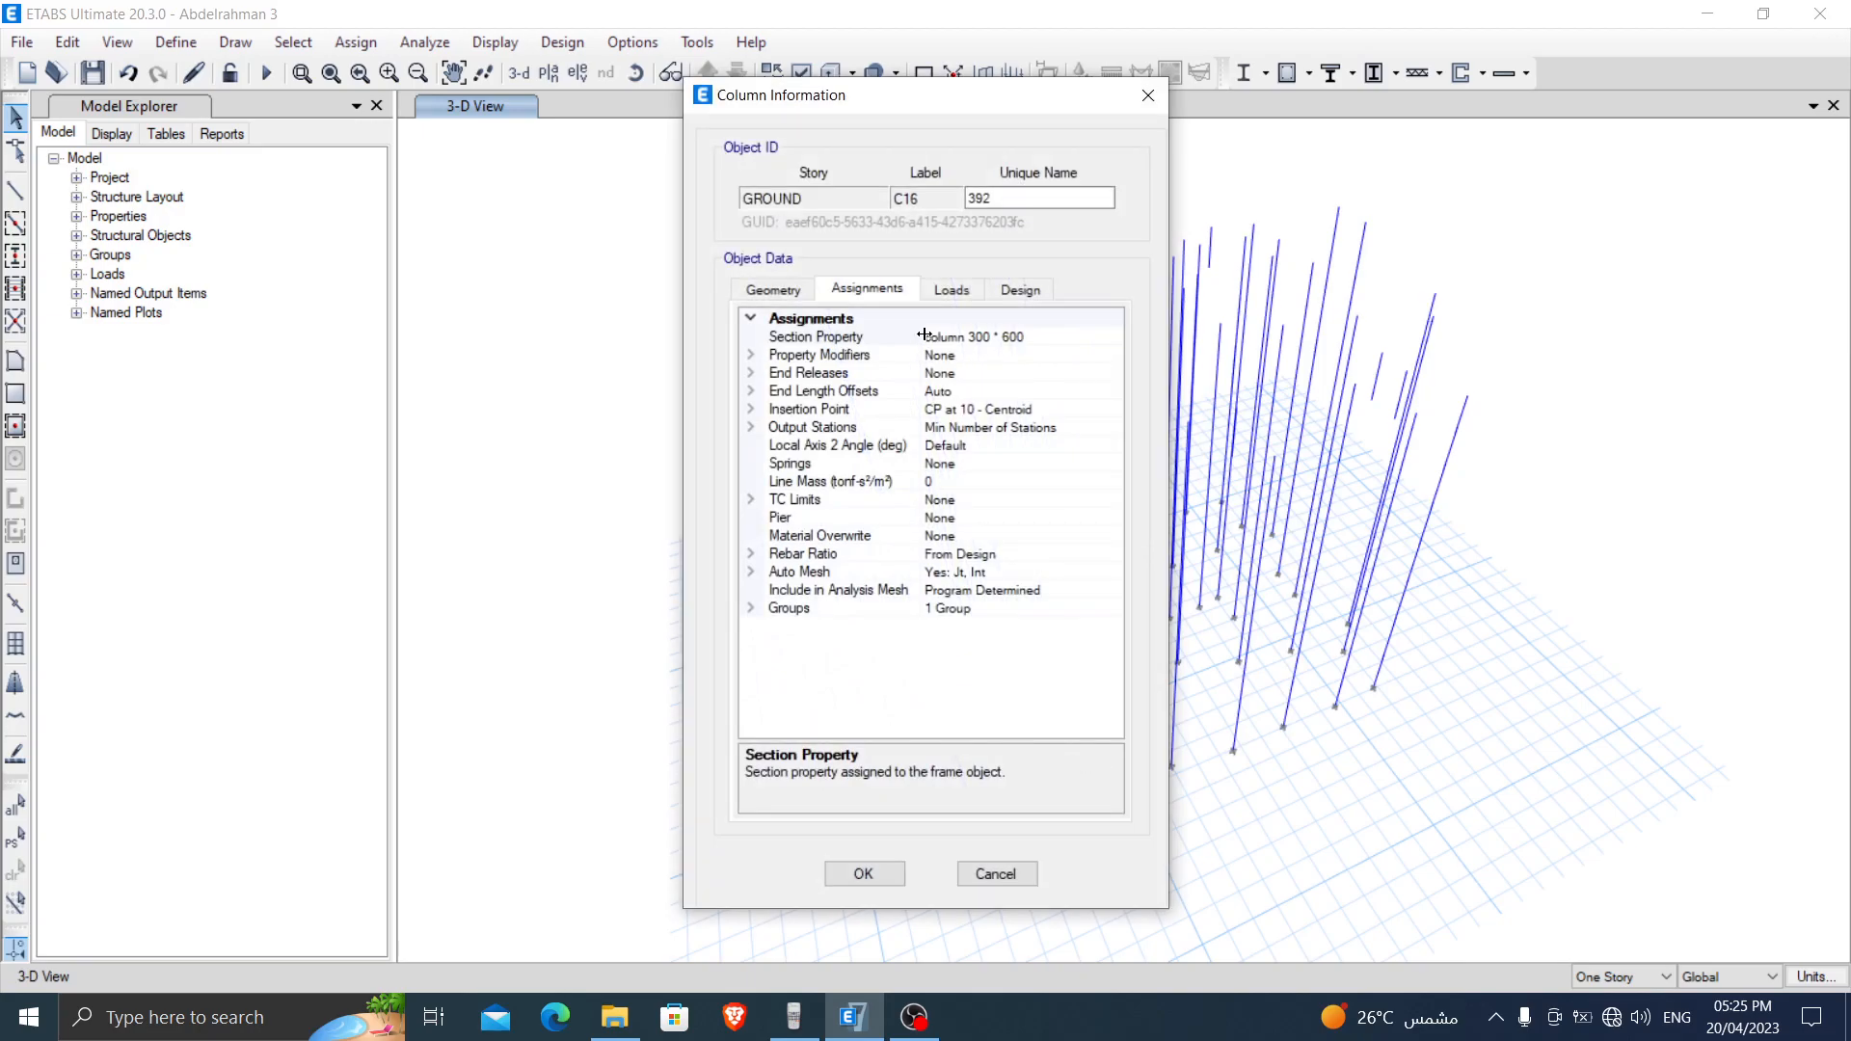
pyautogui.click(997, 877)
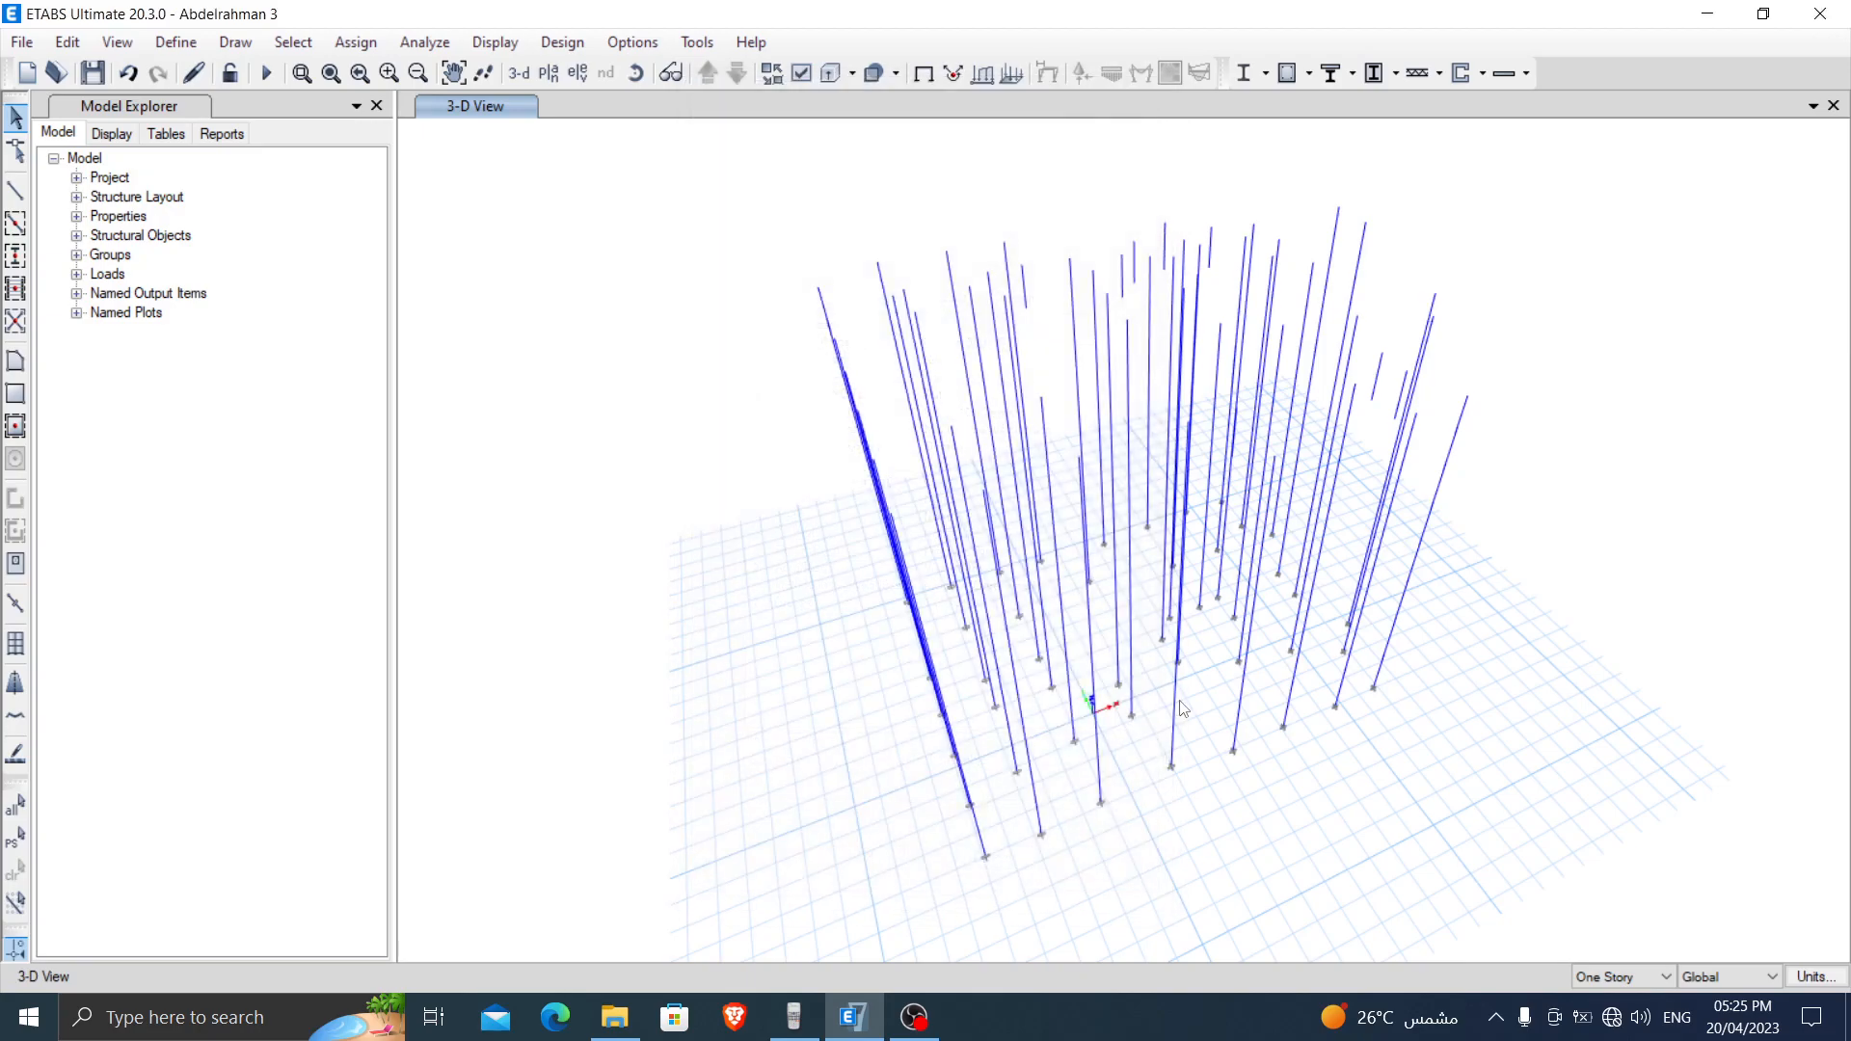
# Step: Inspect other columns in the 3D view and check the section property assigned to basement column C45
pyautogui.rightClick(1177, 742)
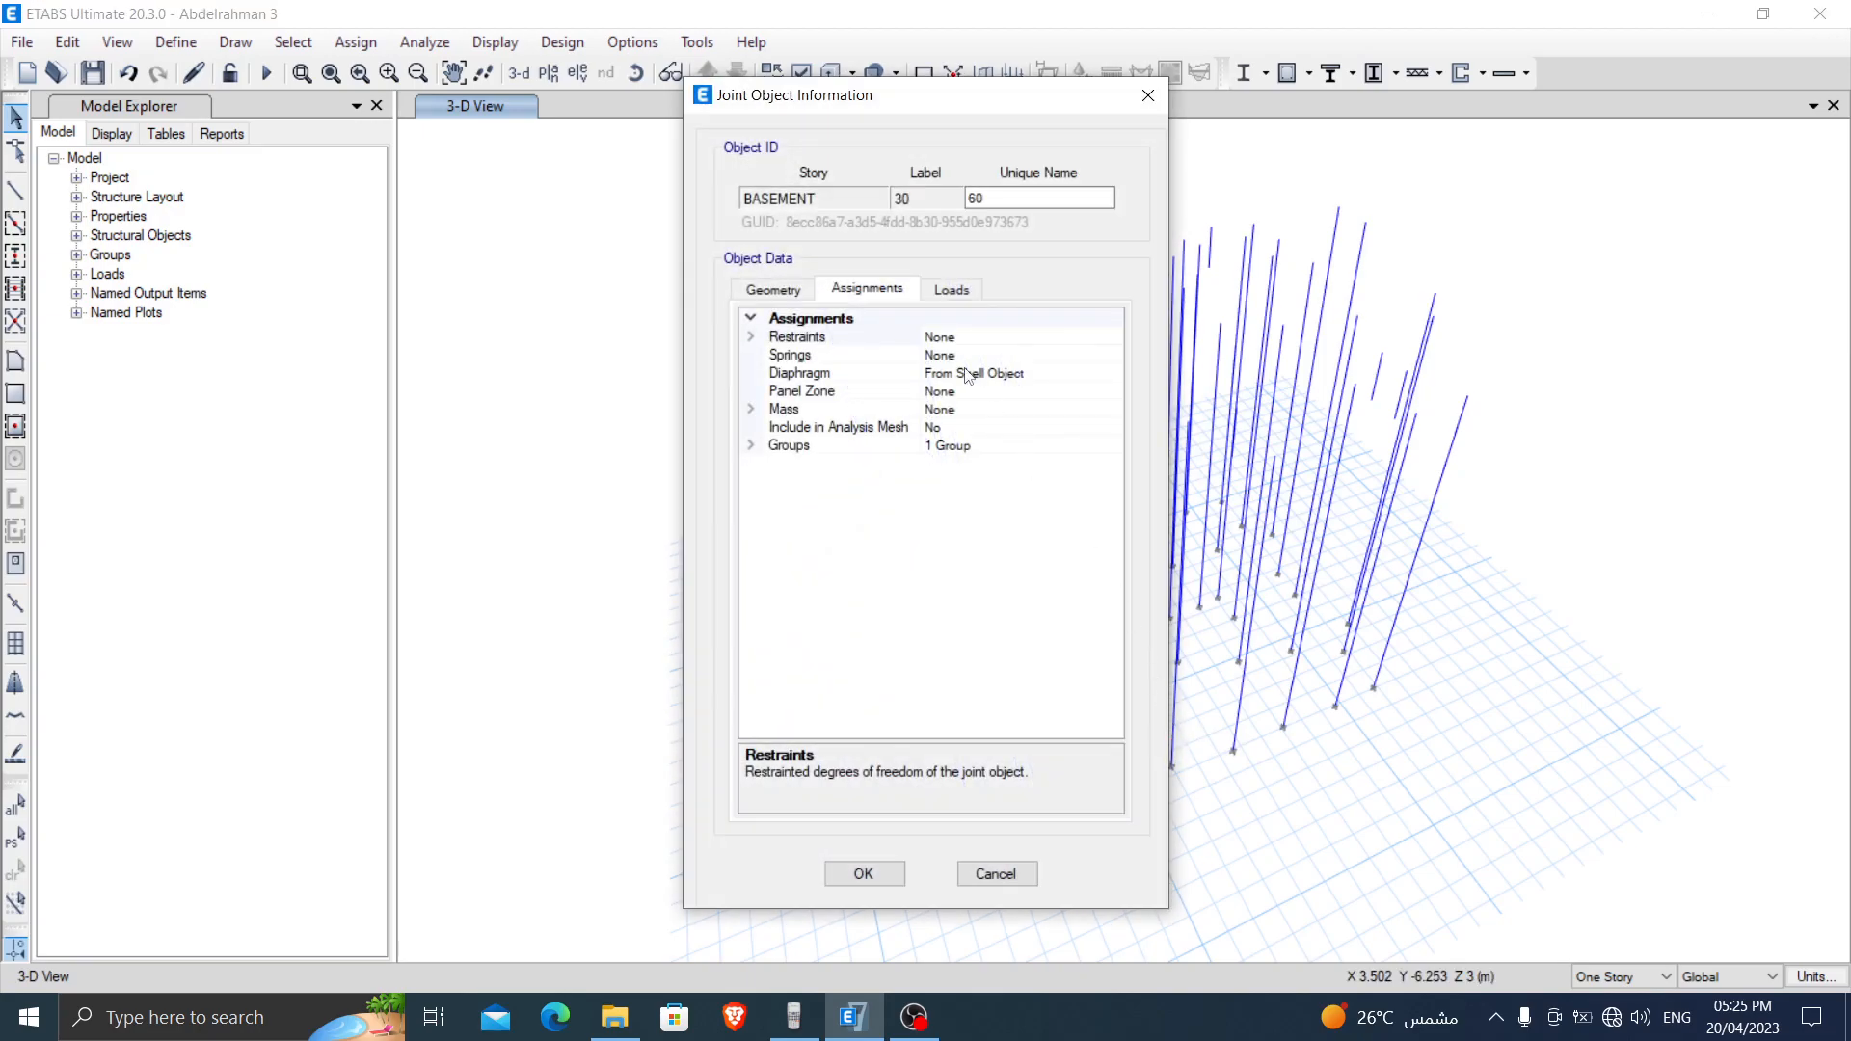
pyautogui.click(997, 874)
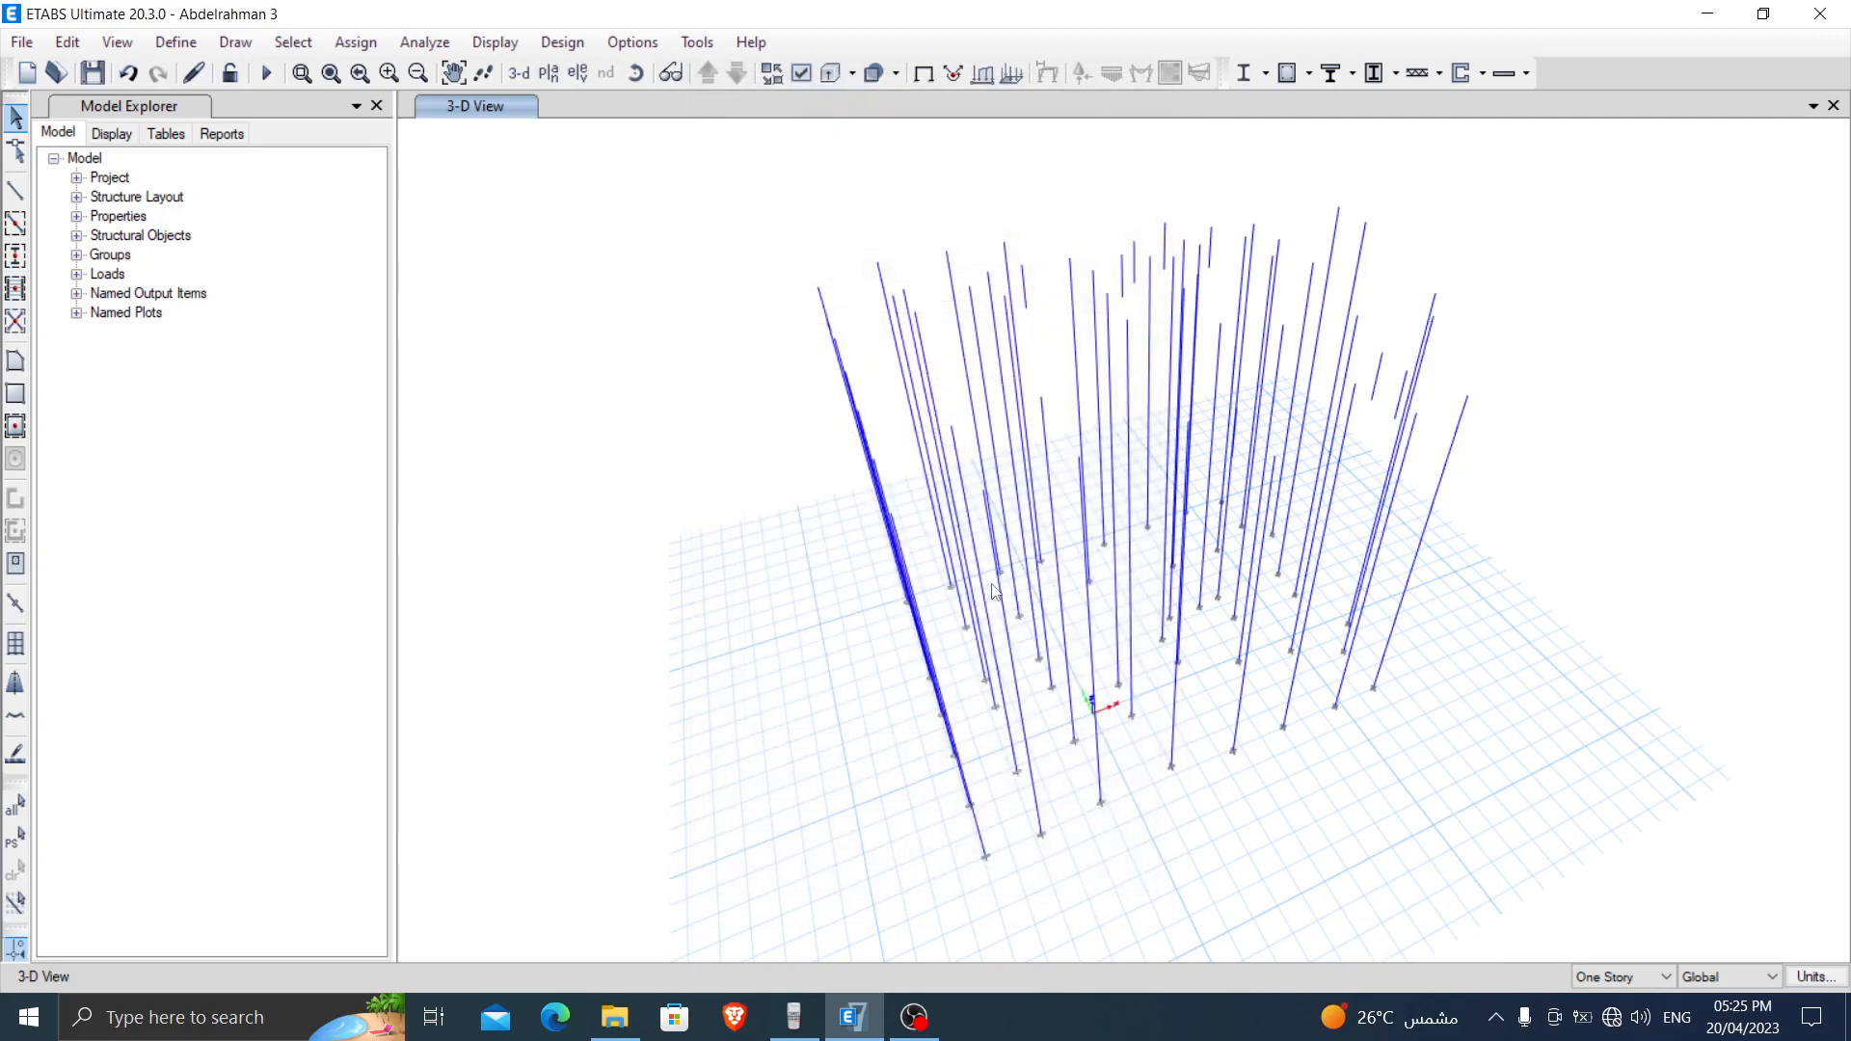
pyautogui.scroll(2, 981, 592)
pyautogui.scroll(1, 981, 591)
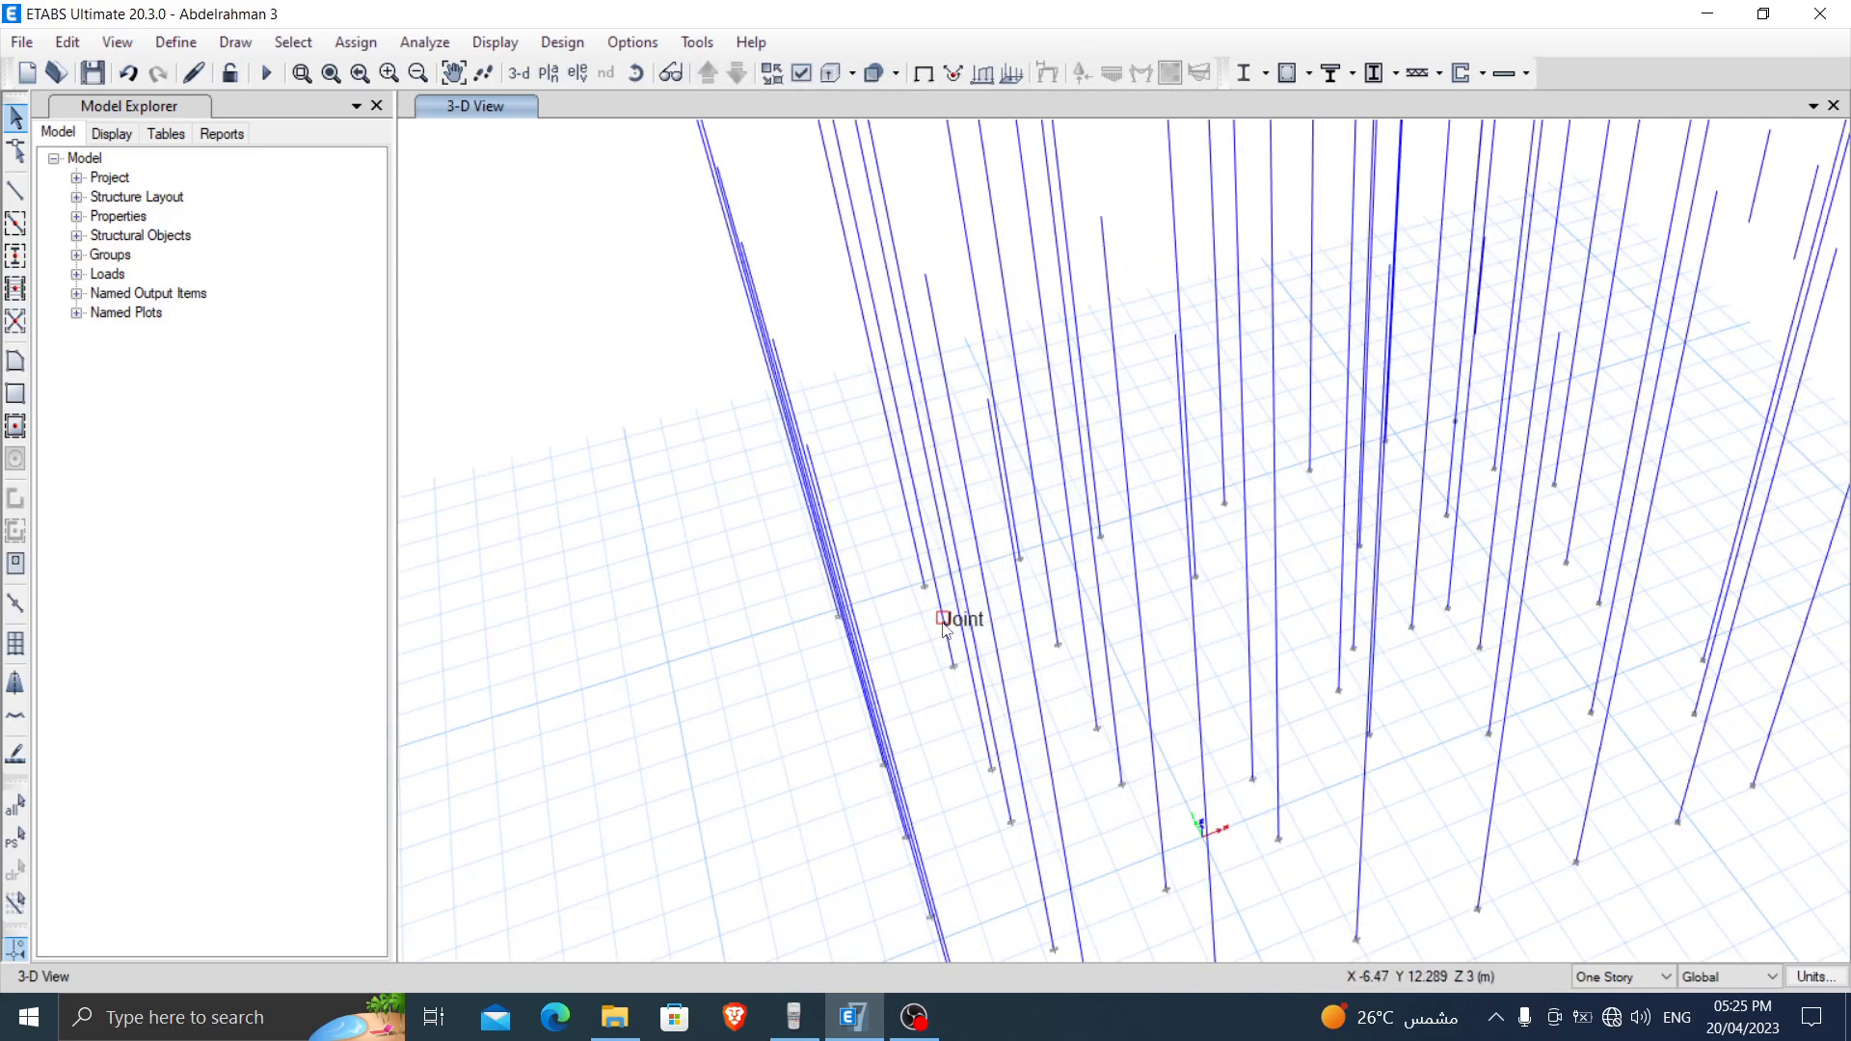
pyautogui.rightClick(938, 639)
pyautogui.click(997, 874)
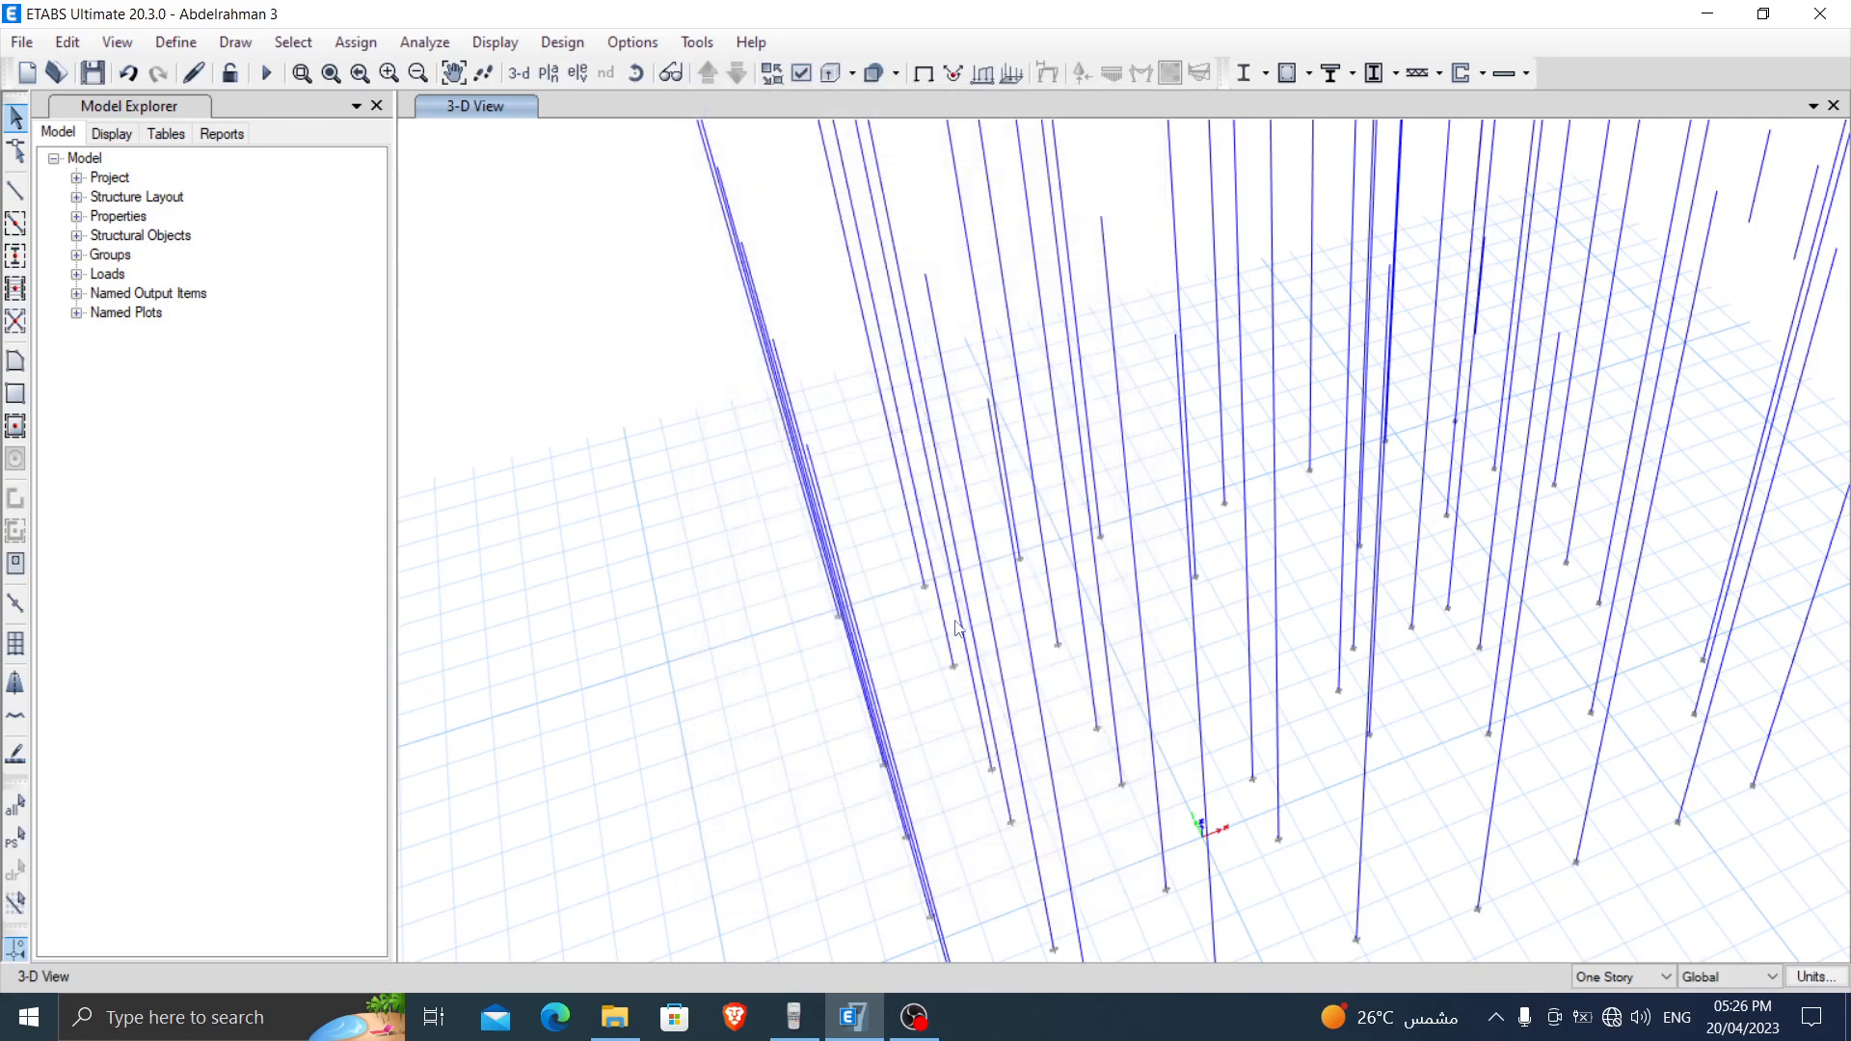
pyautogui.rightClick(948, 638)
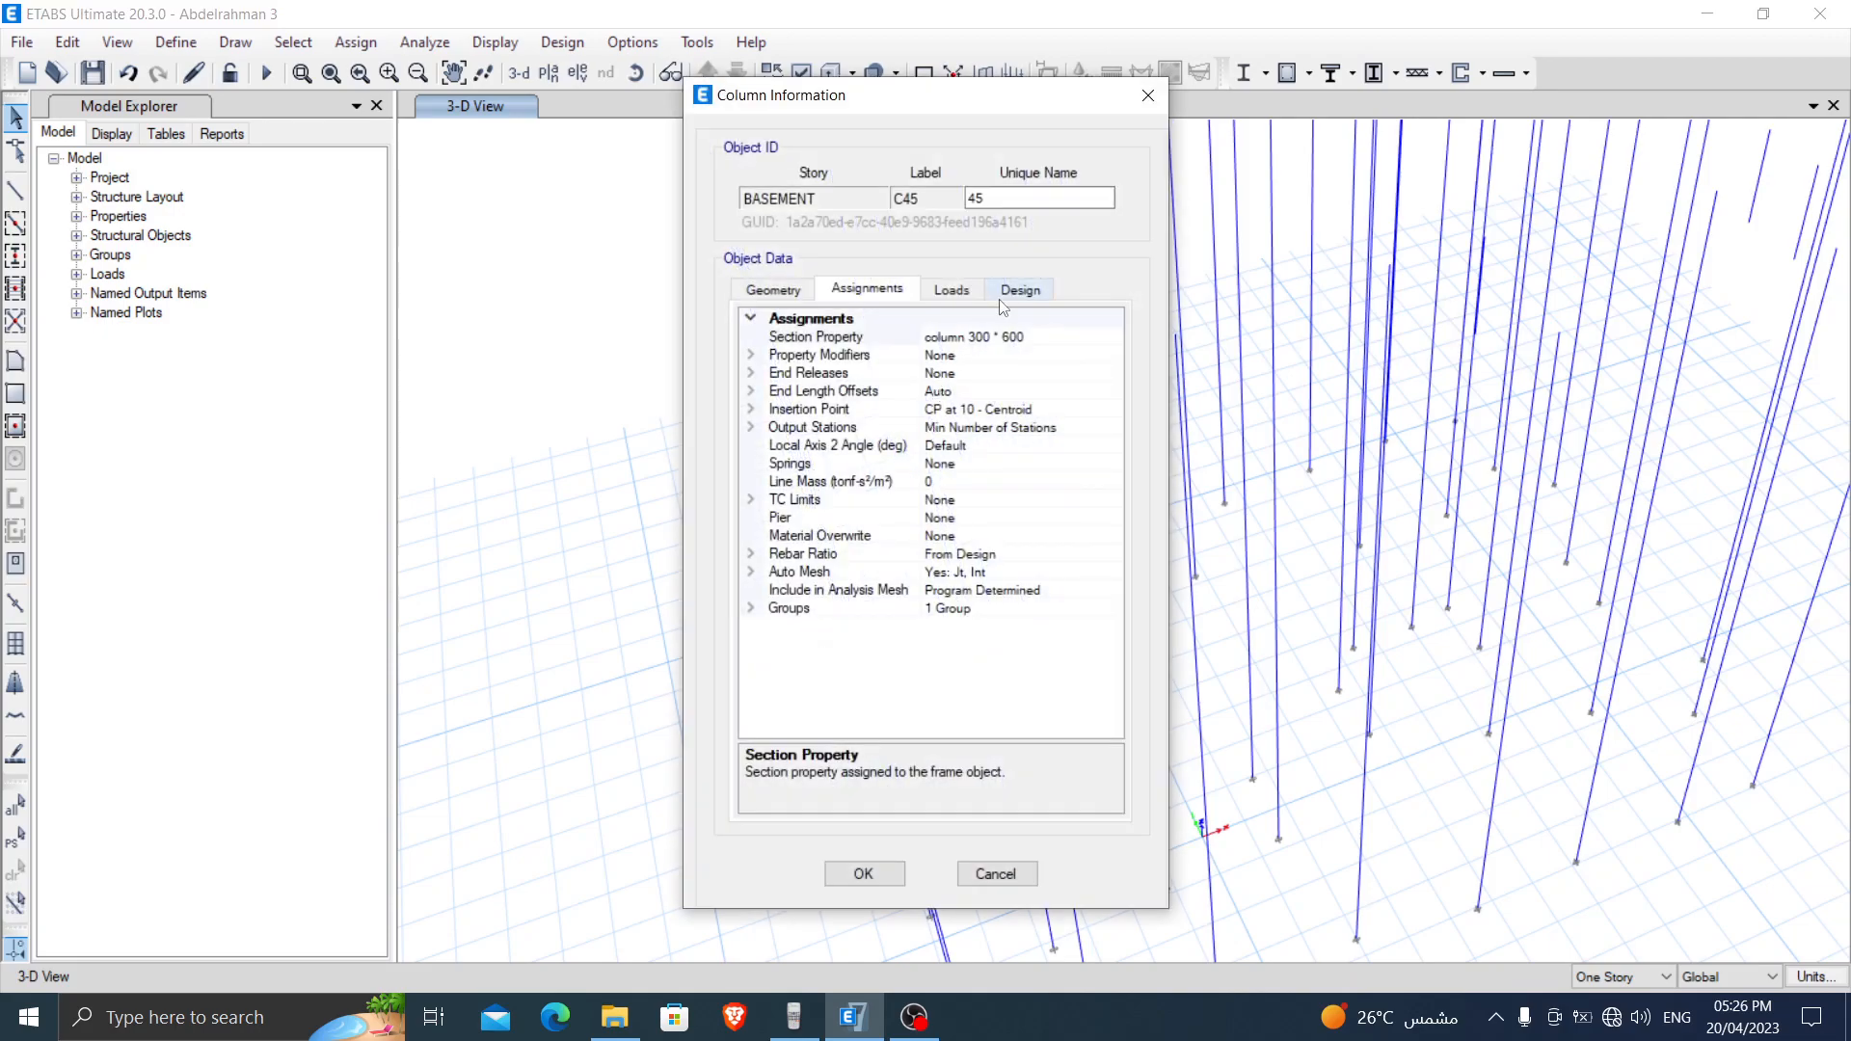
# Step: Close the column information and switch from the 3D view to the BASEMENT plan view
pyautogui.click(1003, 873)
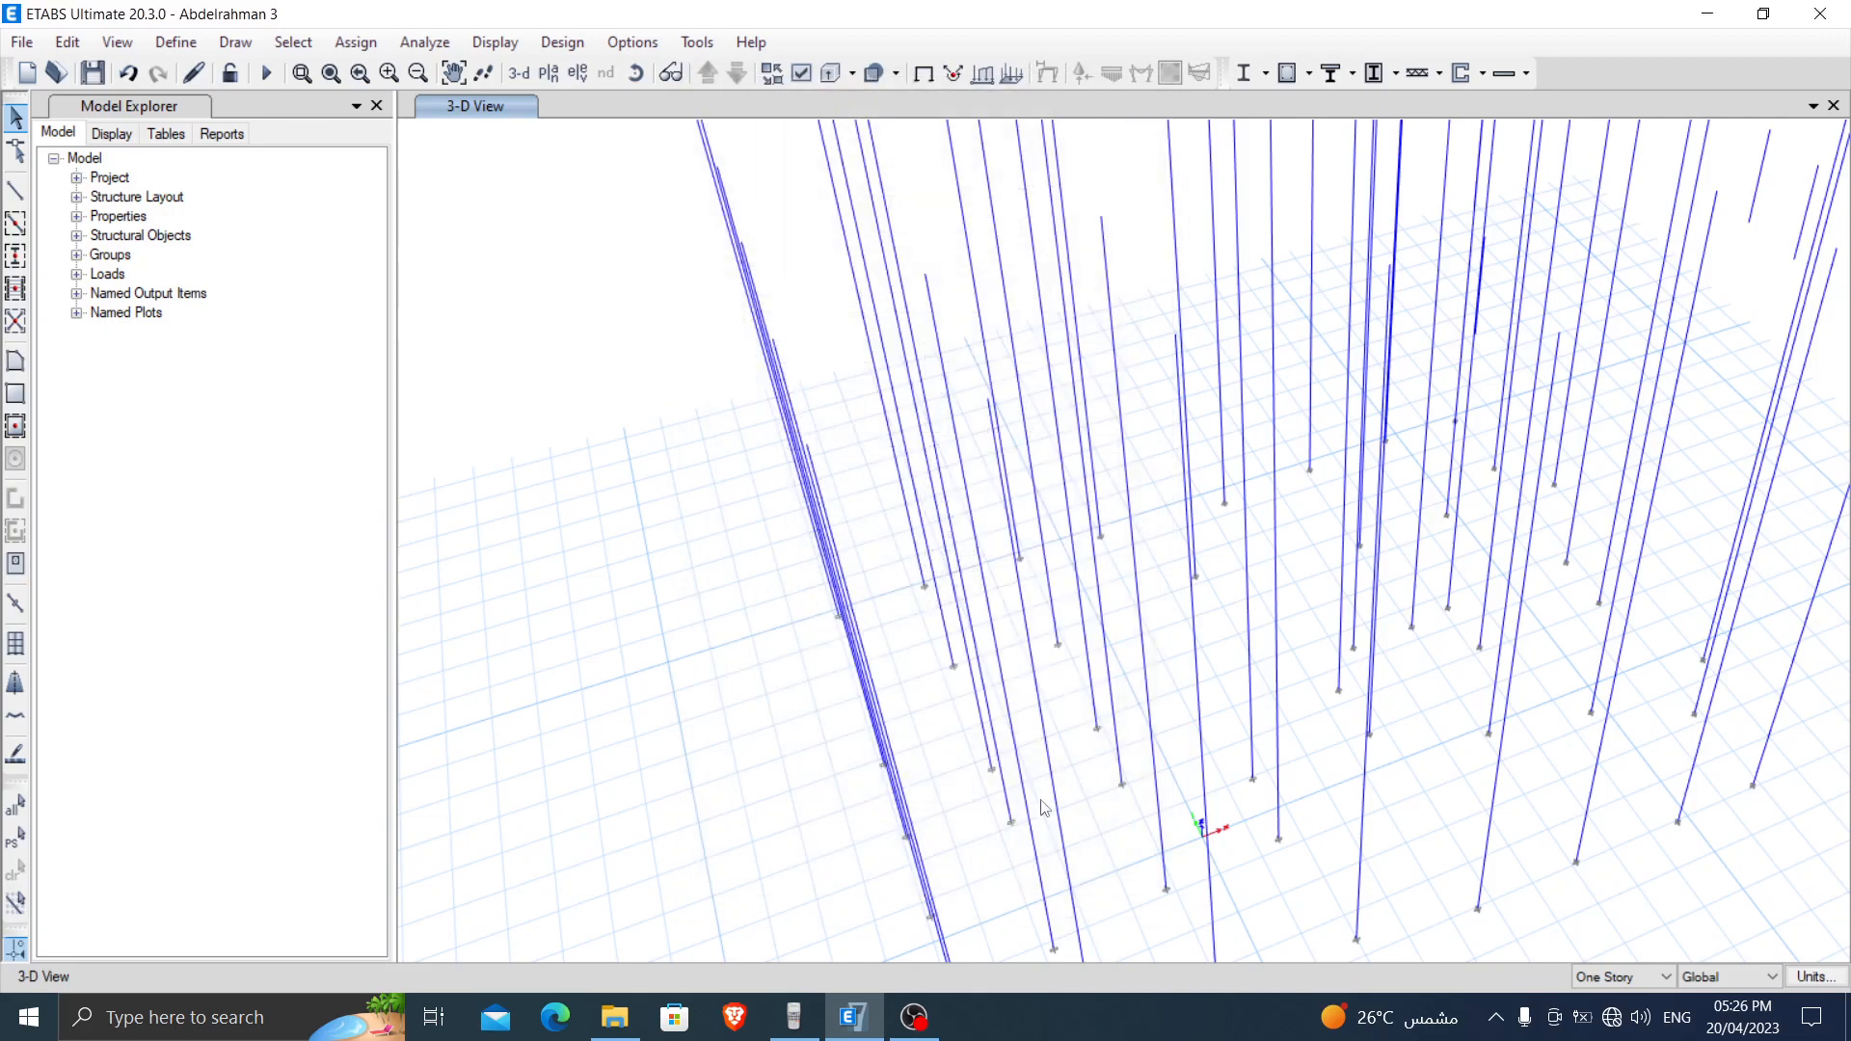
pyautogui.scroll(-3, 851, 564)
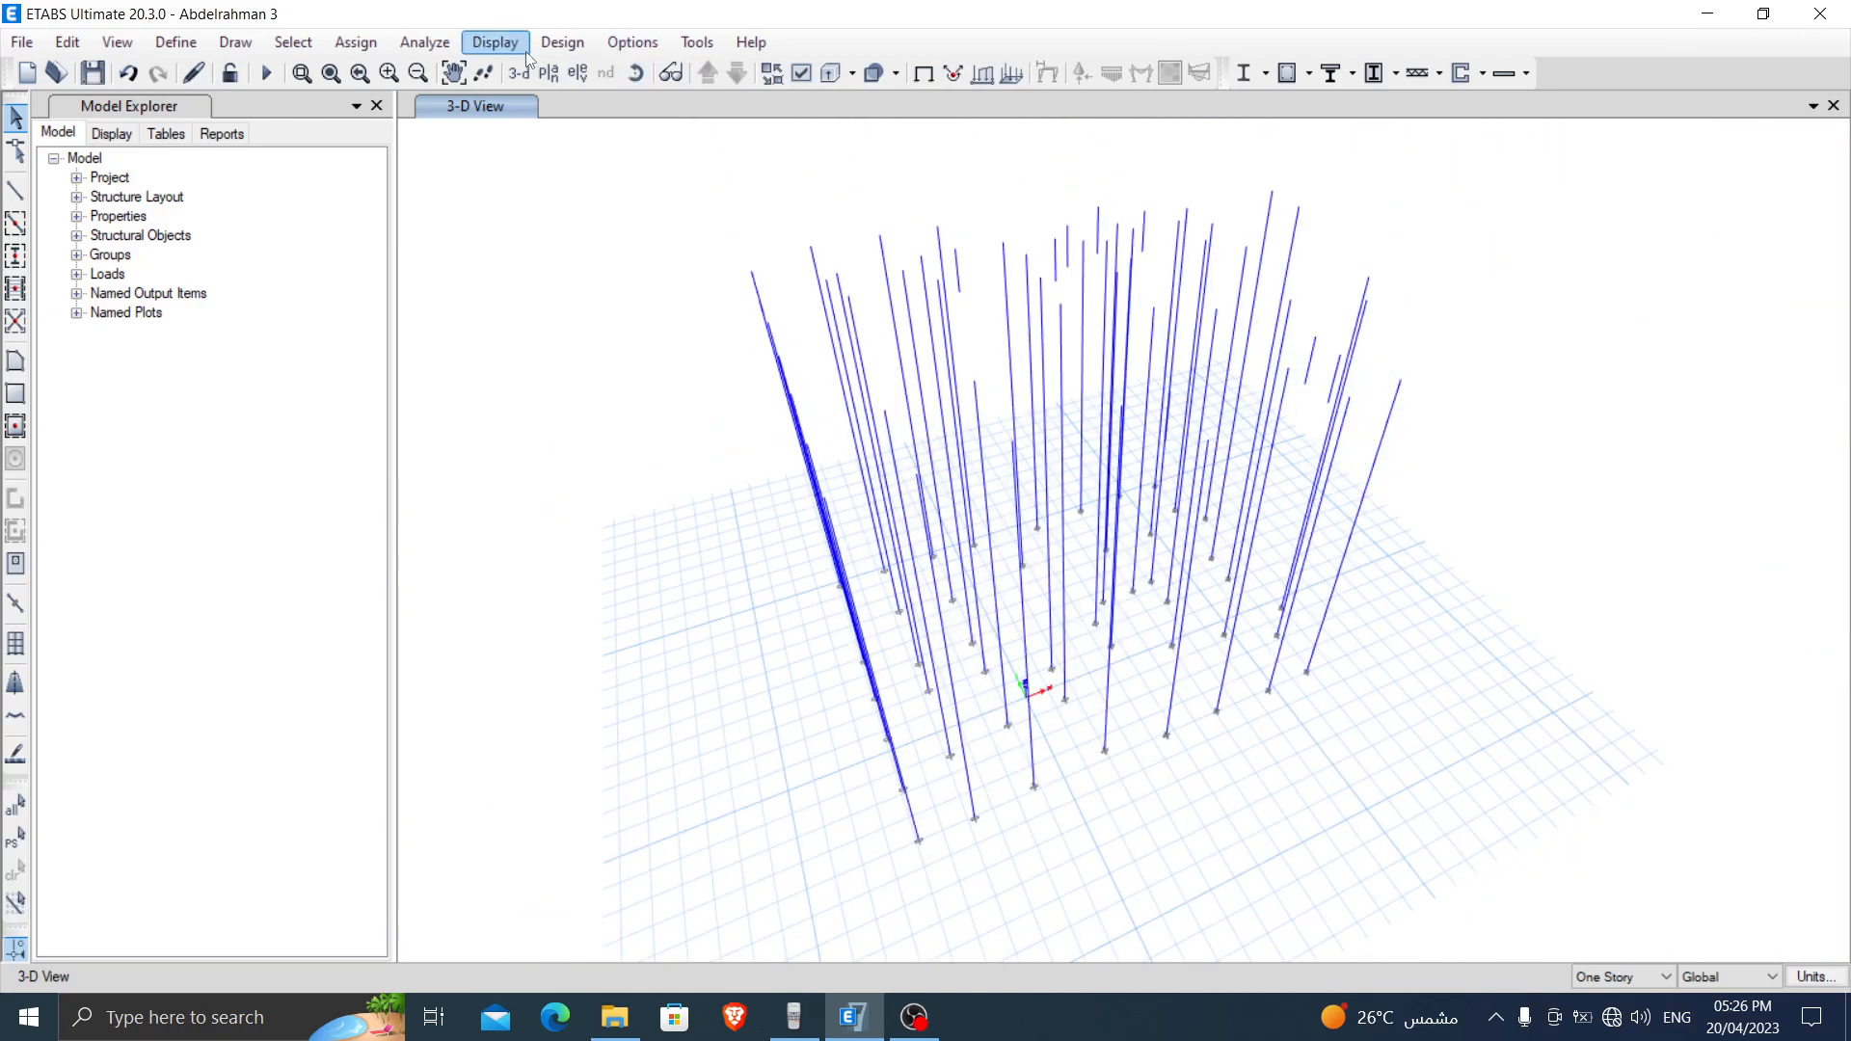
pyautogui.click(554, 74)
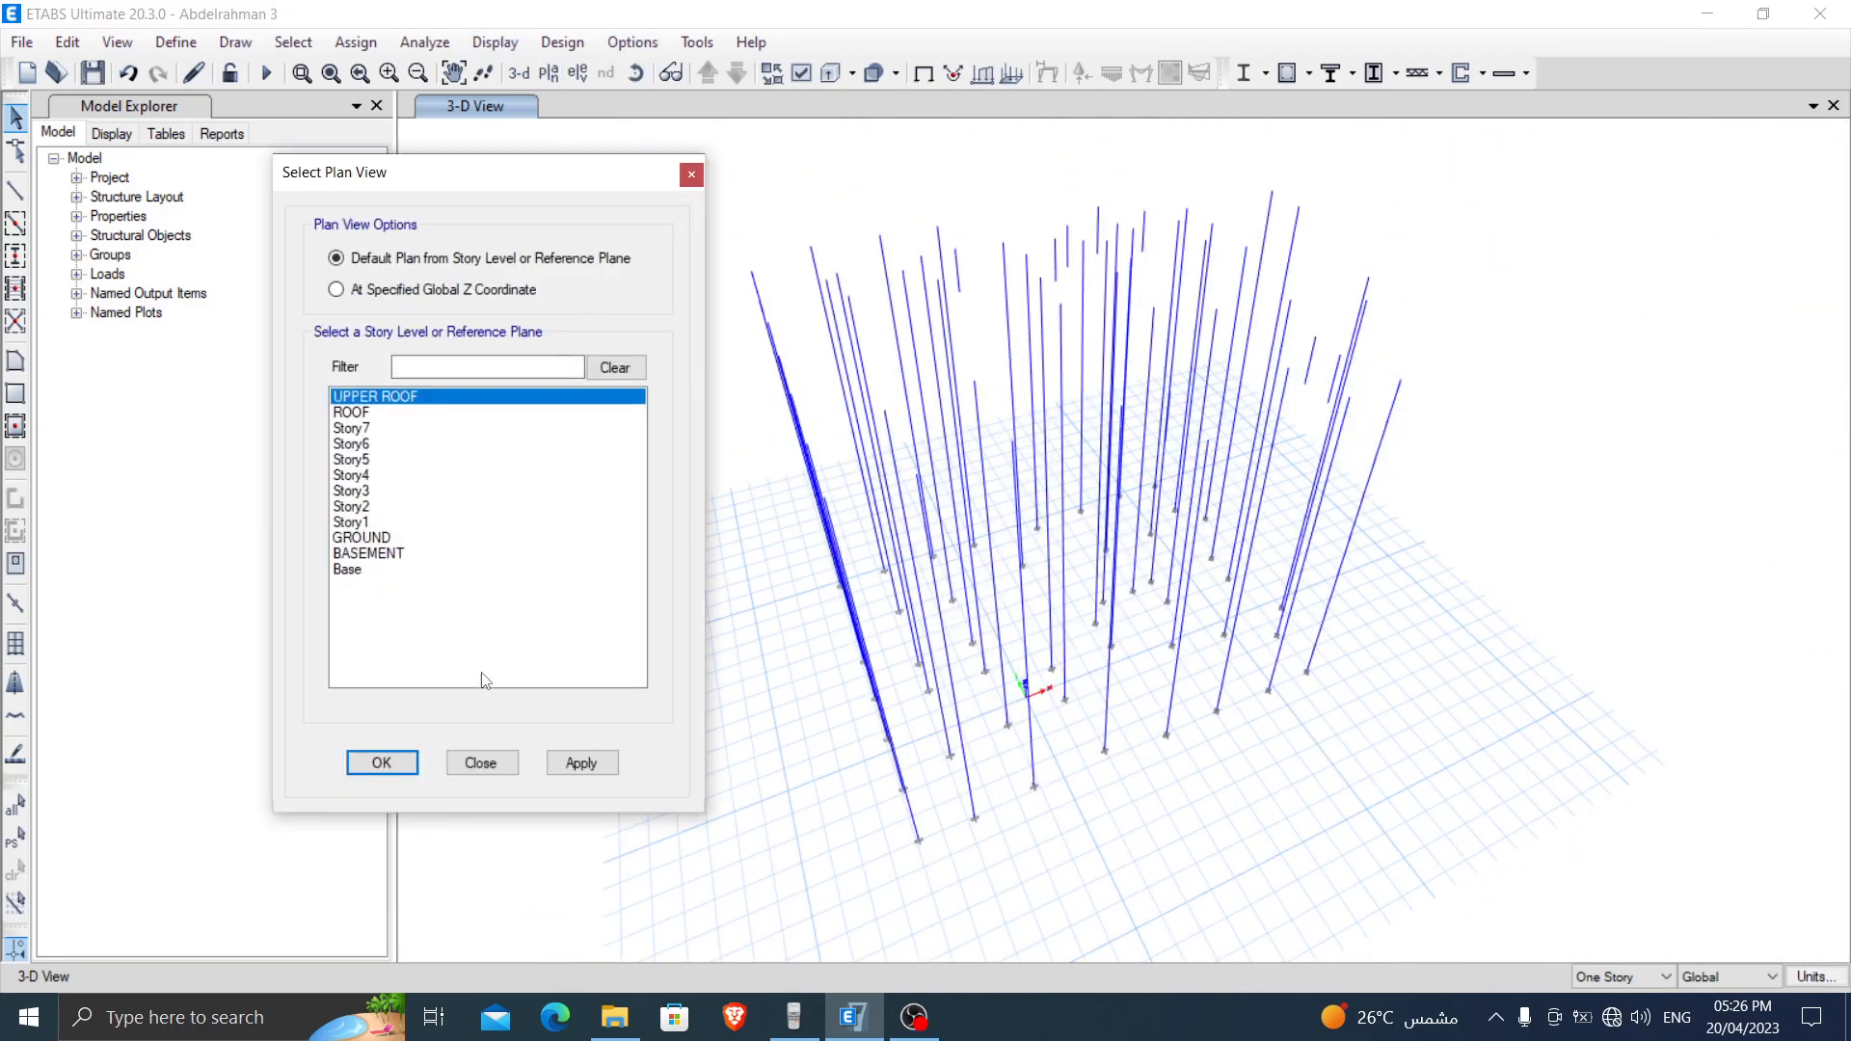
pyautogui.click(376, 554)
pyautogui.click(382, 763)
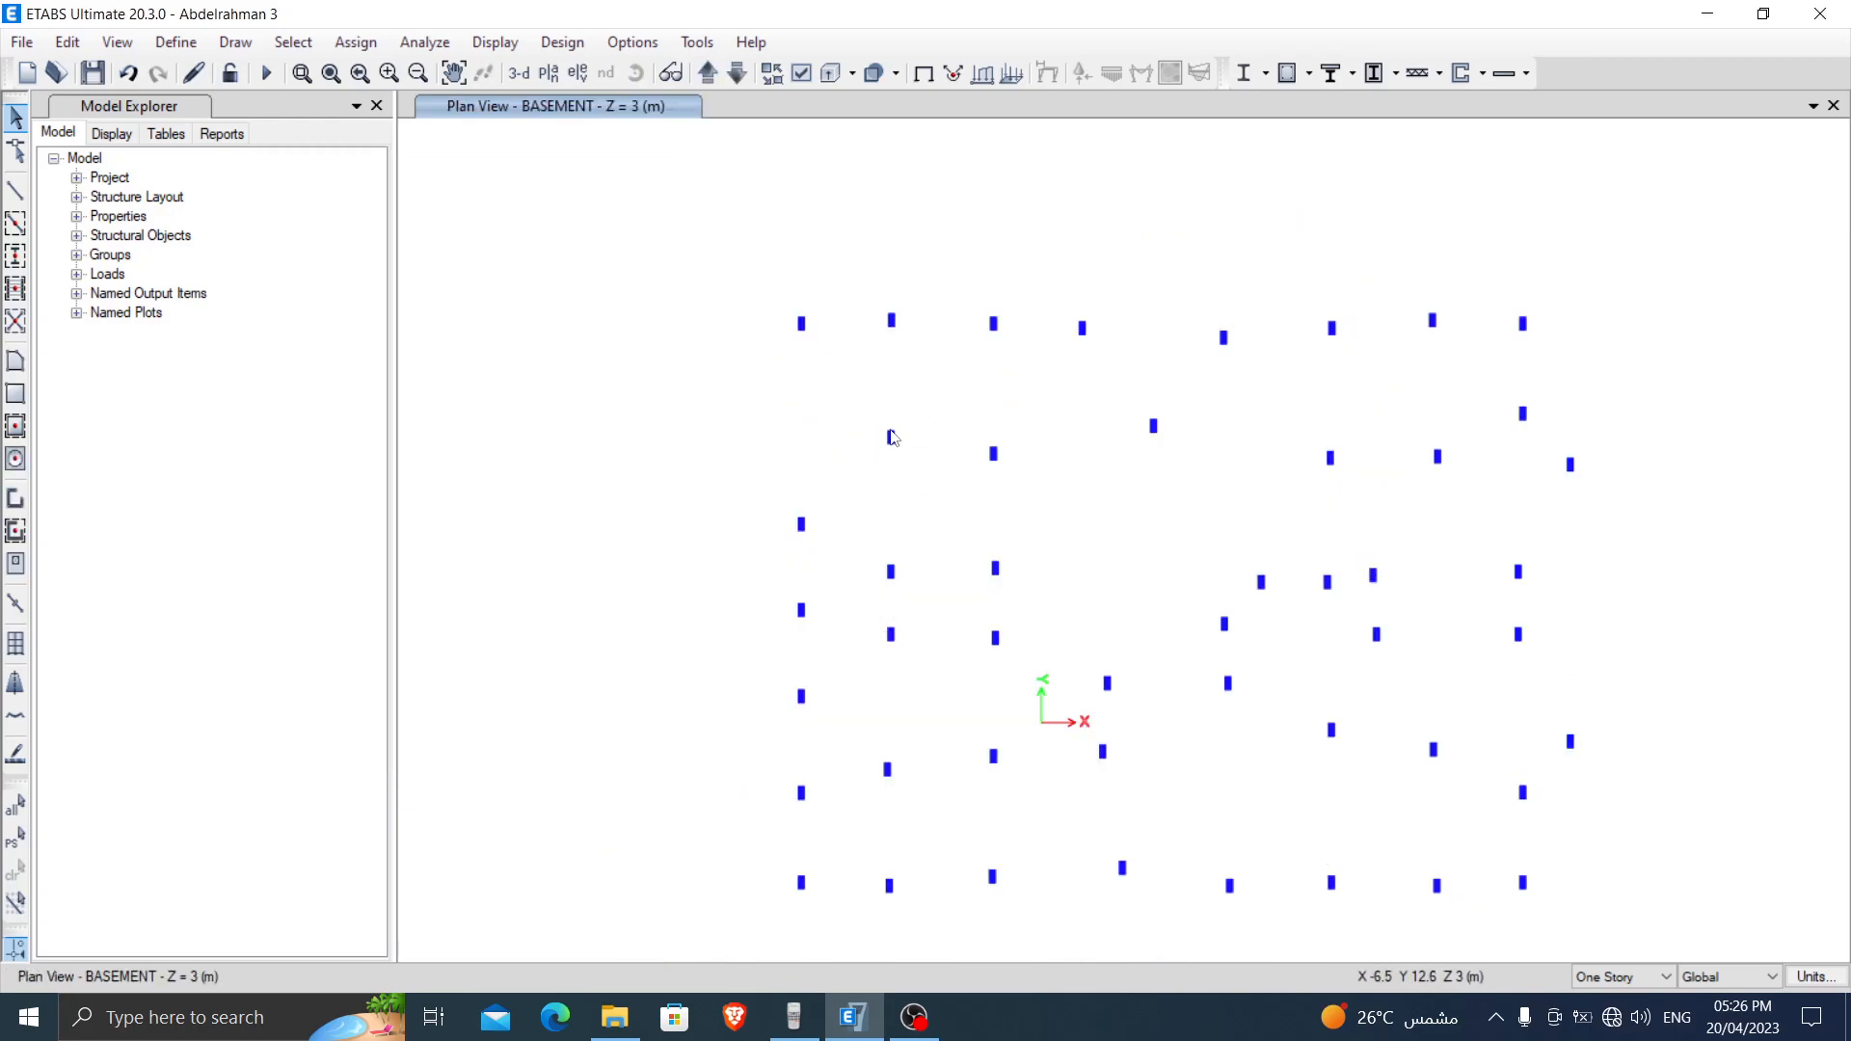
pyautogui.moveTo(911, 394); pyautogui.dragTo(868, 521)
pyautogui.hotkey('ctrl', 'q')
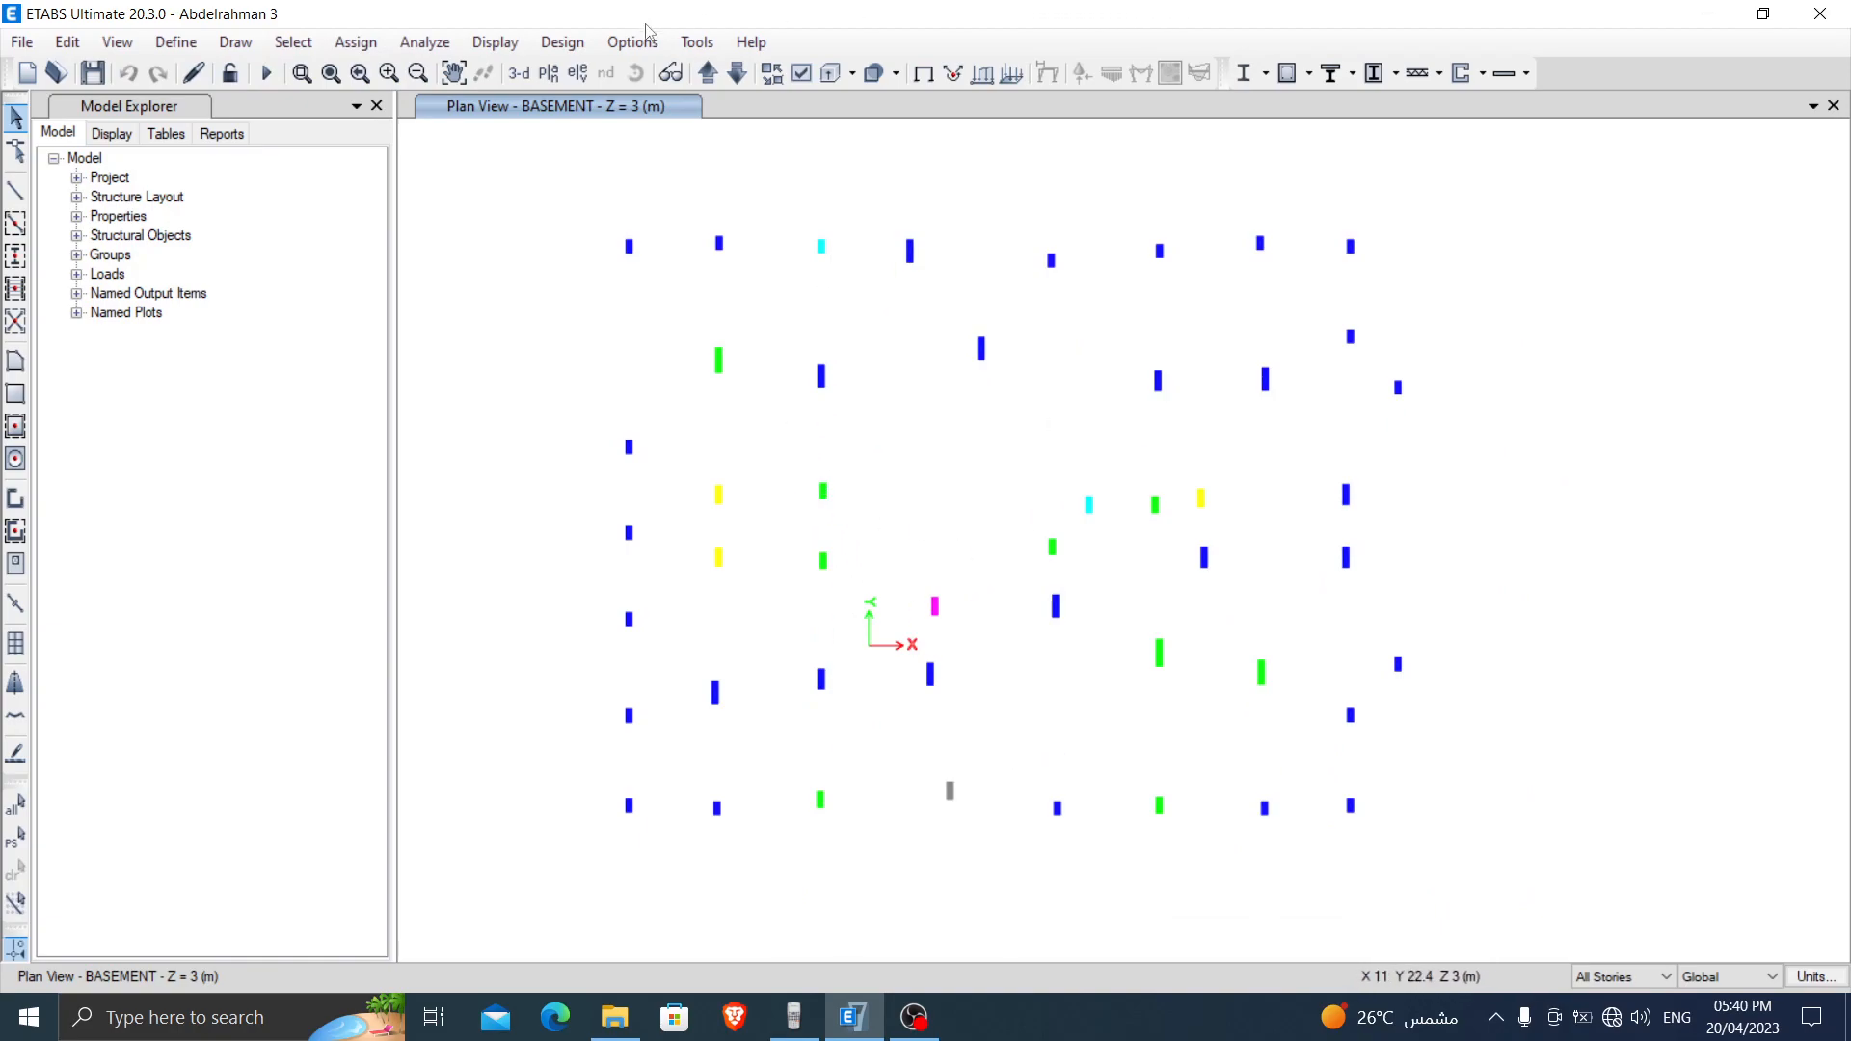
# Step: Set the view options of the basement plan to view by colors of Section Properties
pyautogui.click(798, 75)
pyautogui.click(977, 202)
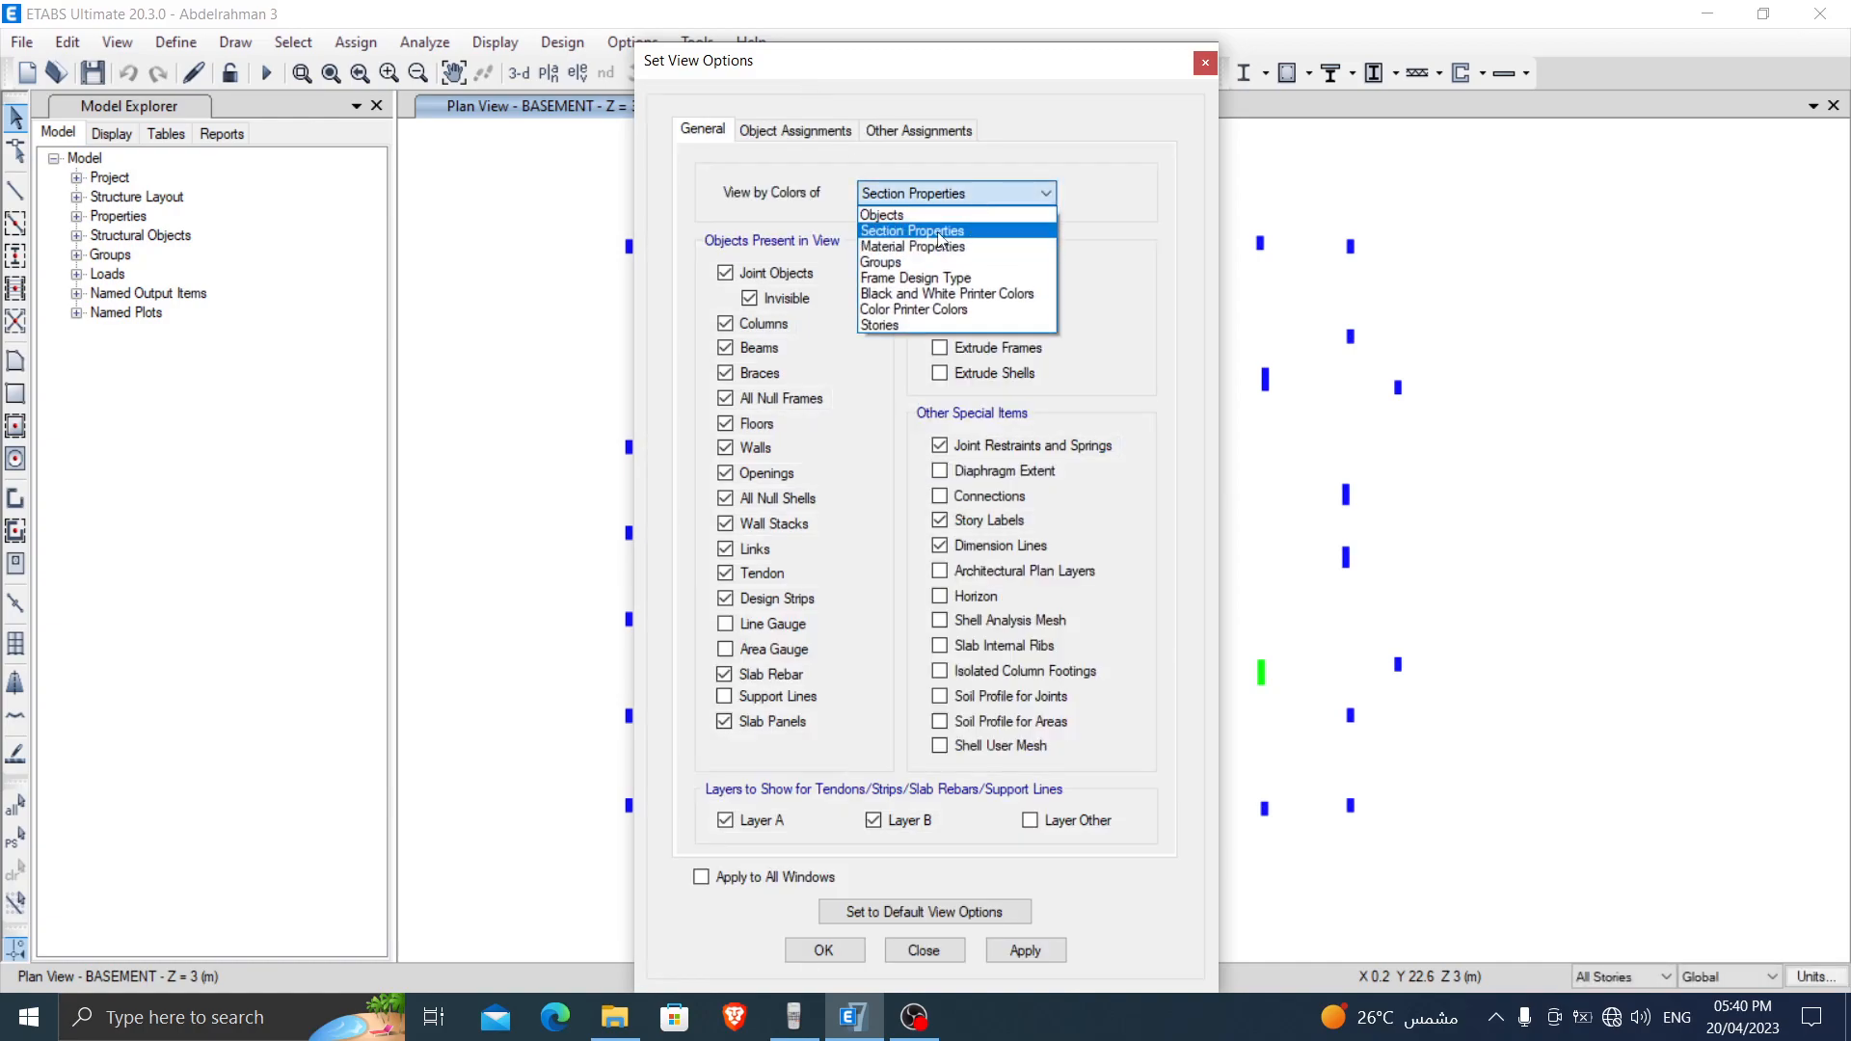
pyautogui.click(912, 231)
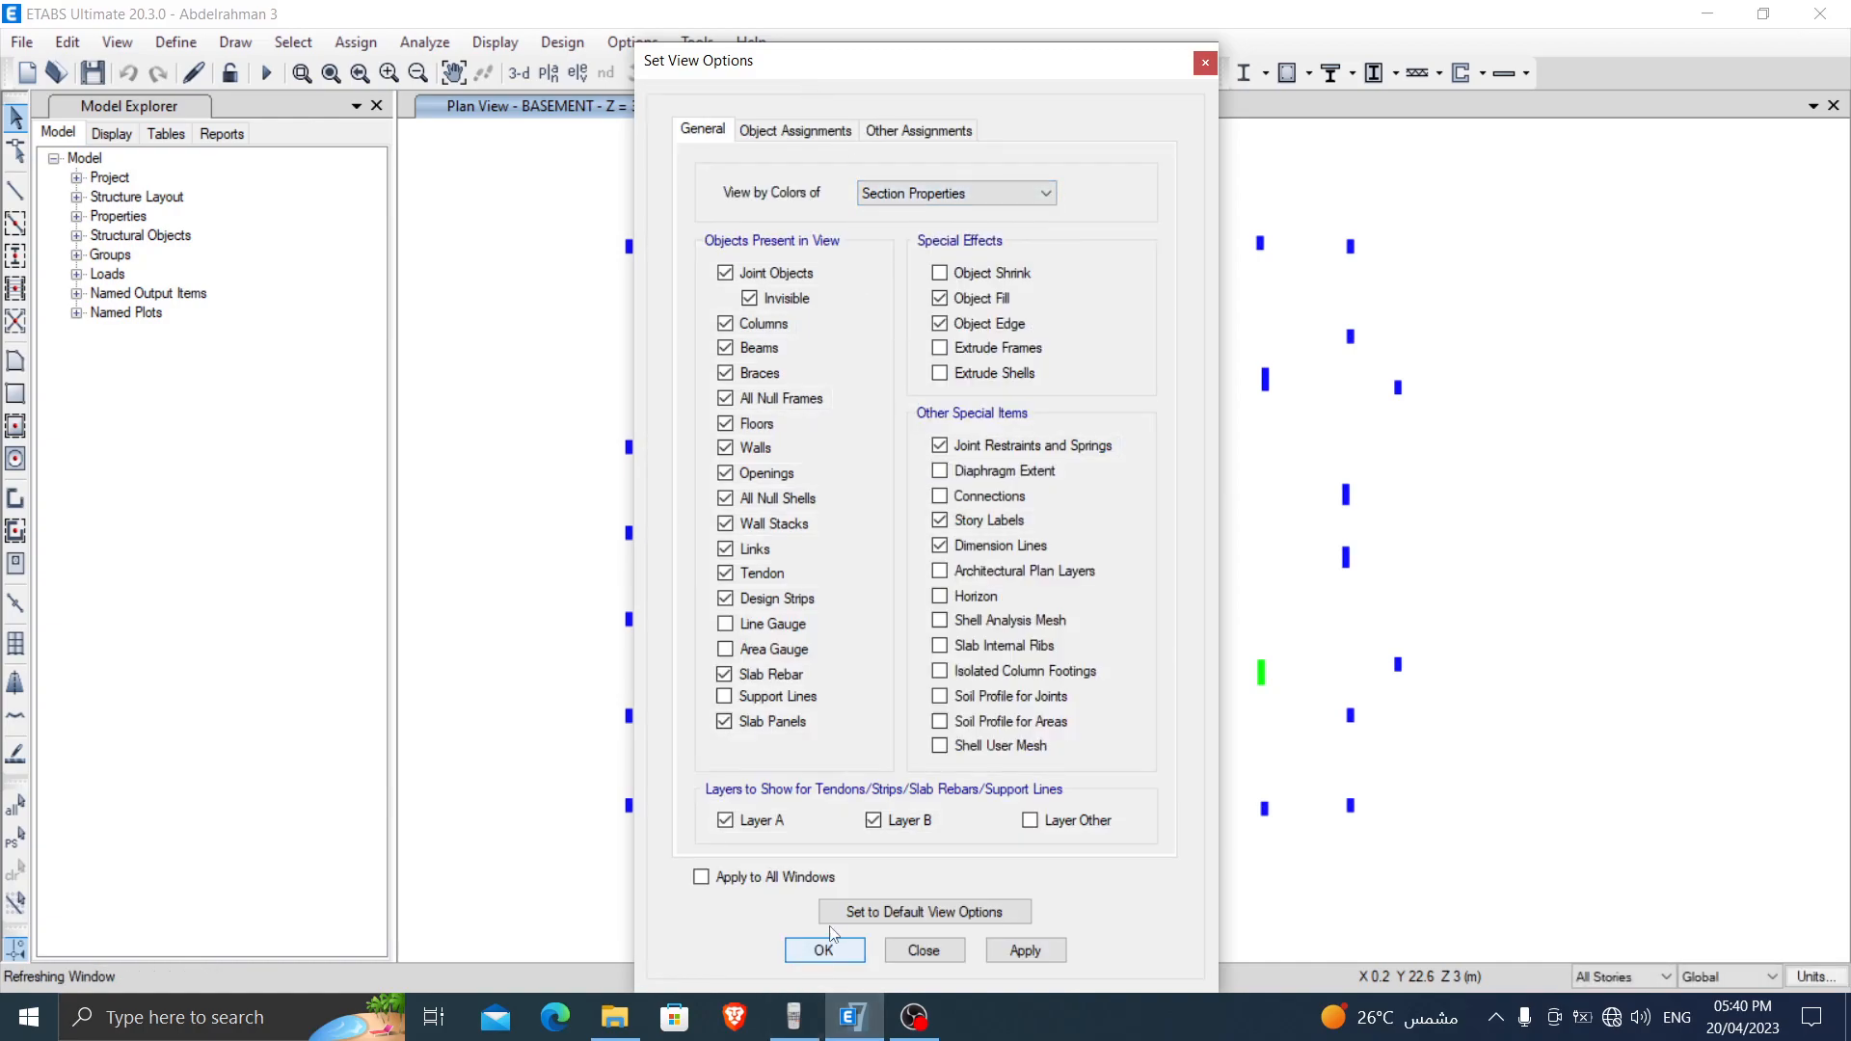
pyautogui.click(822, 951)
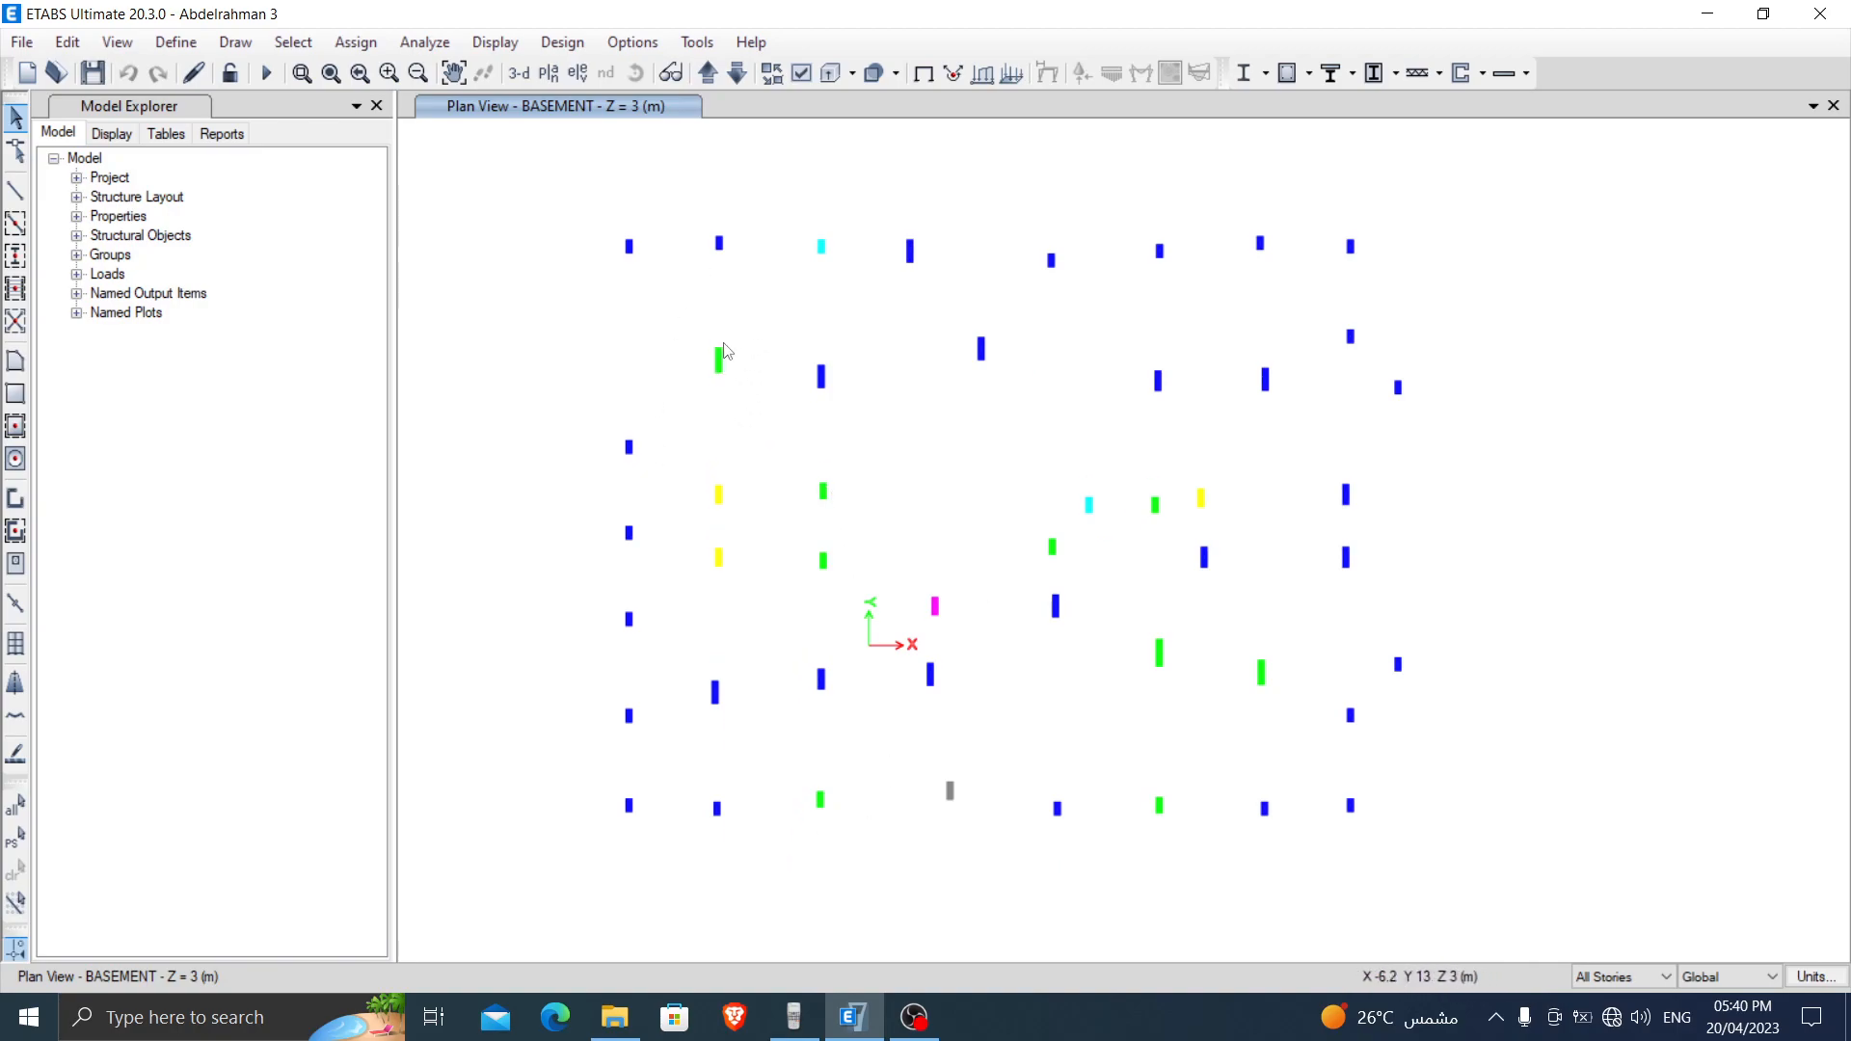
# Step: Compare the GROUND and BASEMENT plans, and check the section property assigned to basement column C16 in the 3D view
pyautogui.click(710, 74)
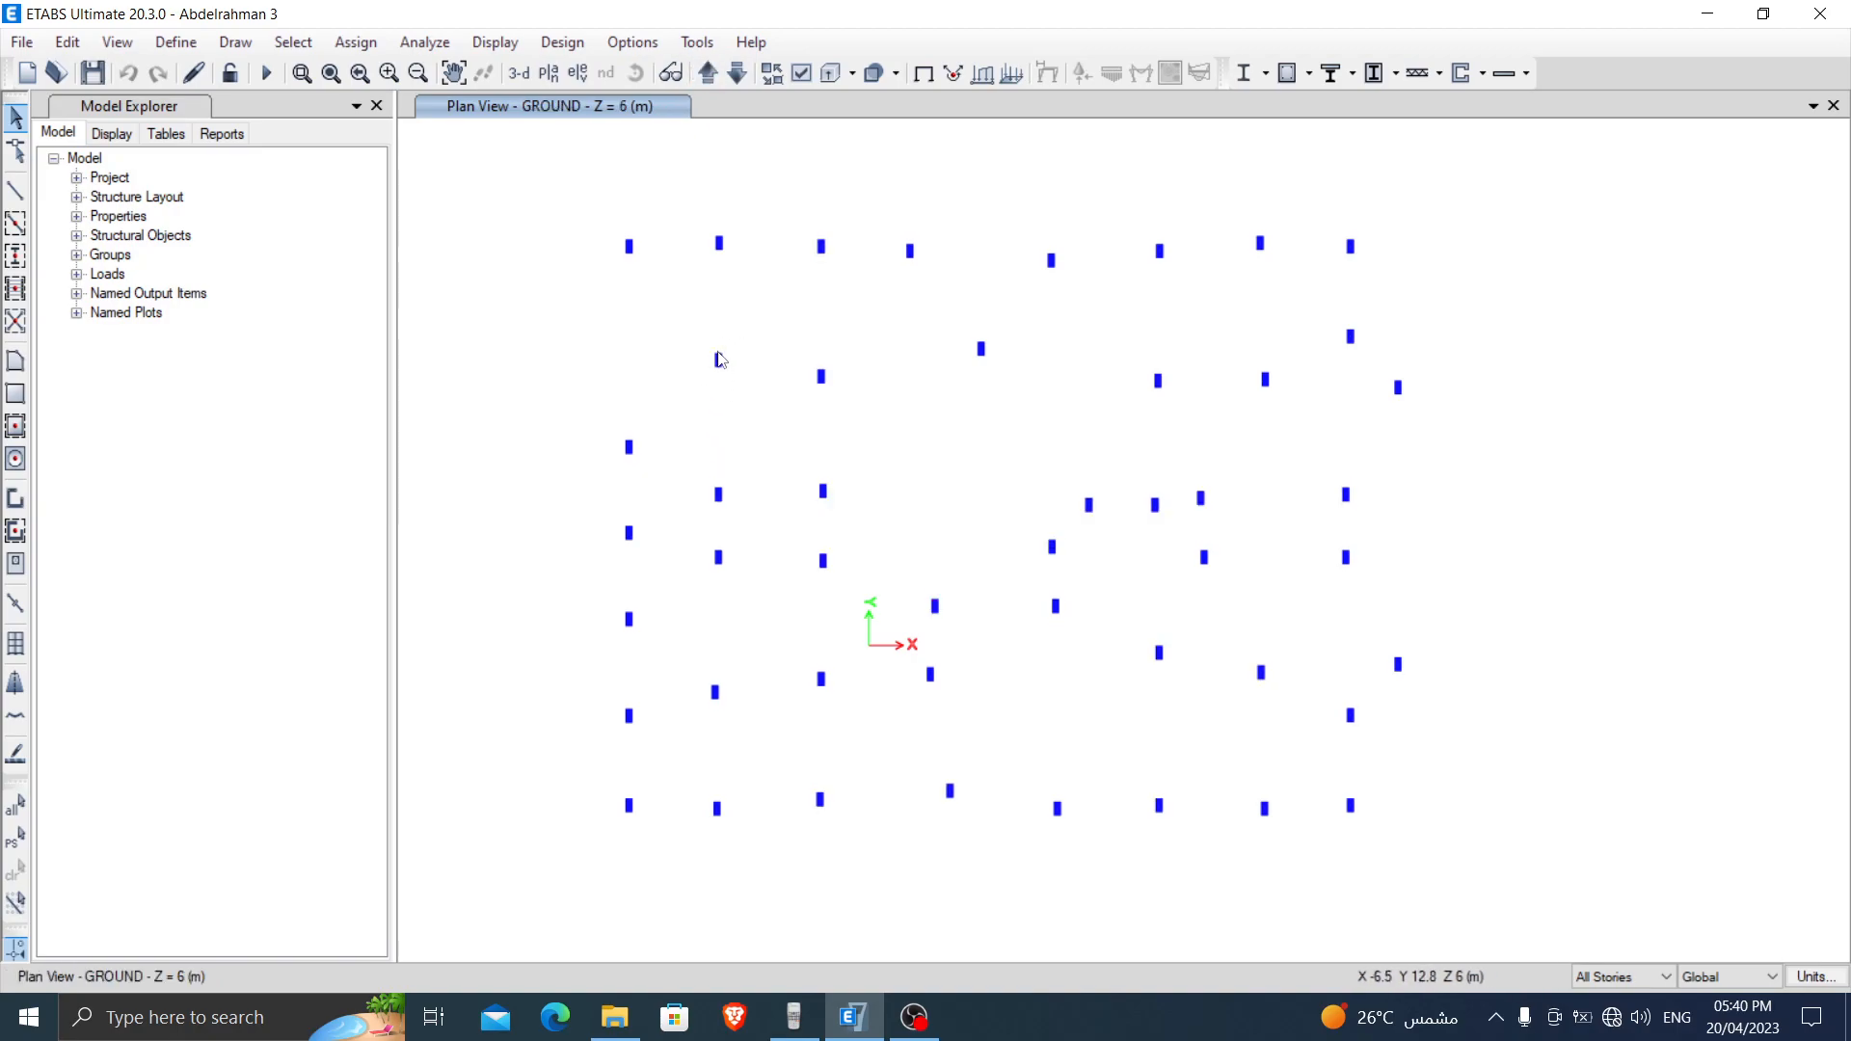
pyautogui.click(737, 74)
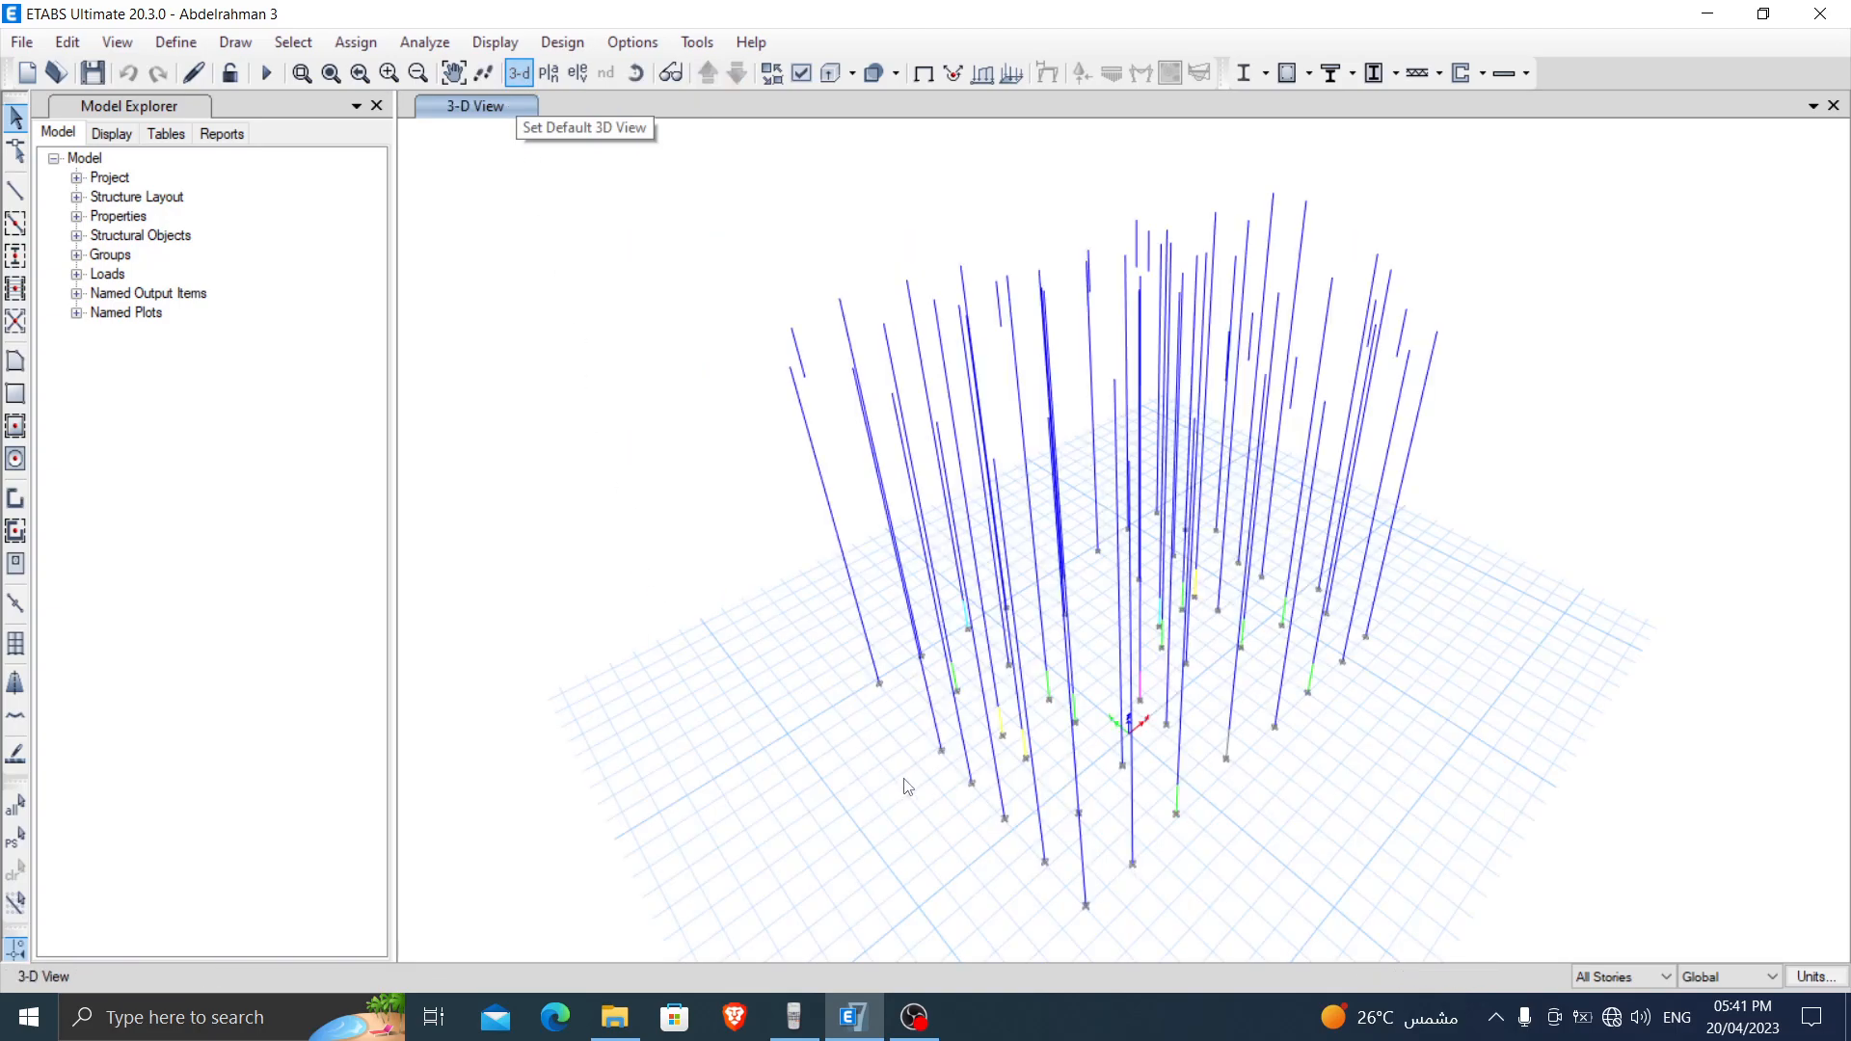
pyautogui.scroll(3, 985, 759)
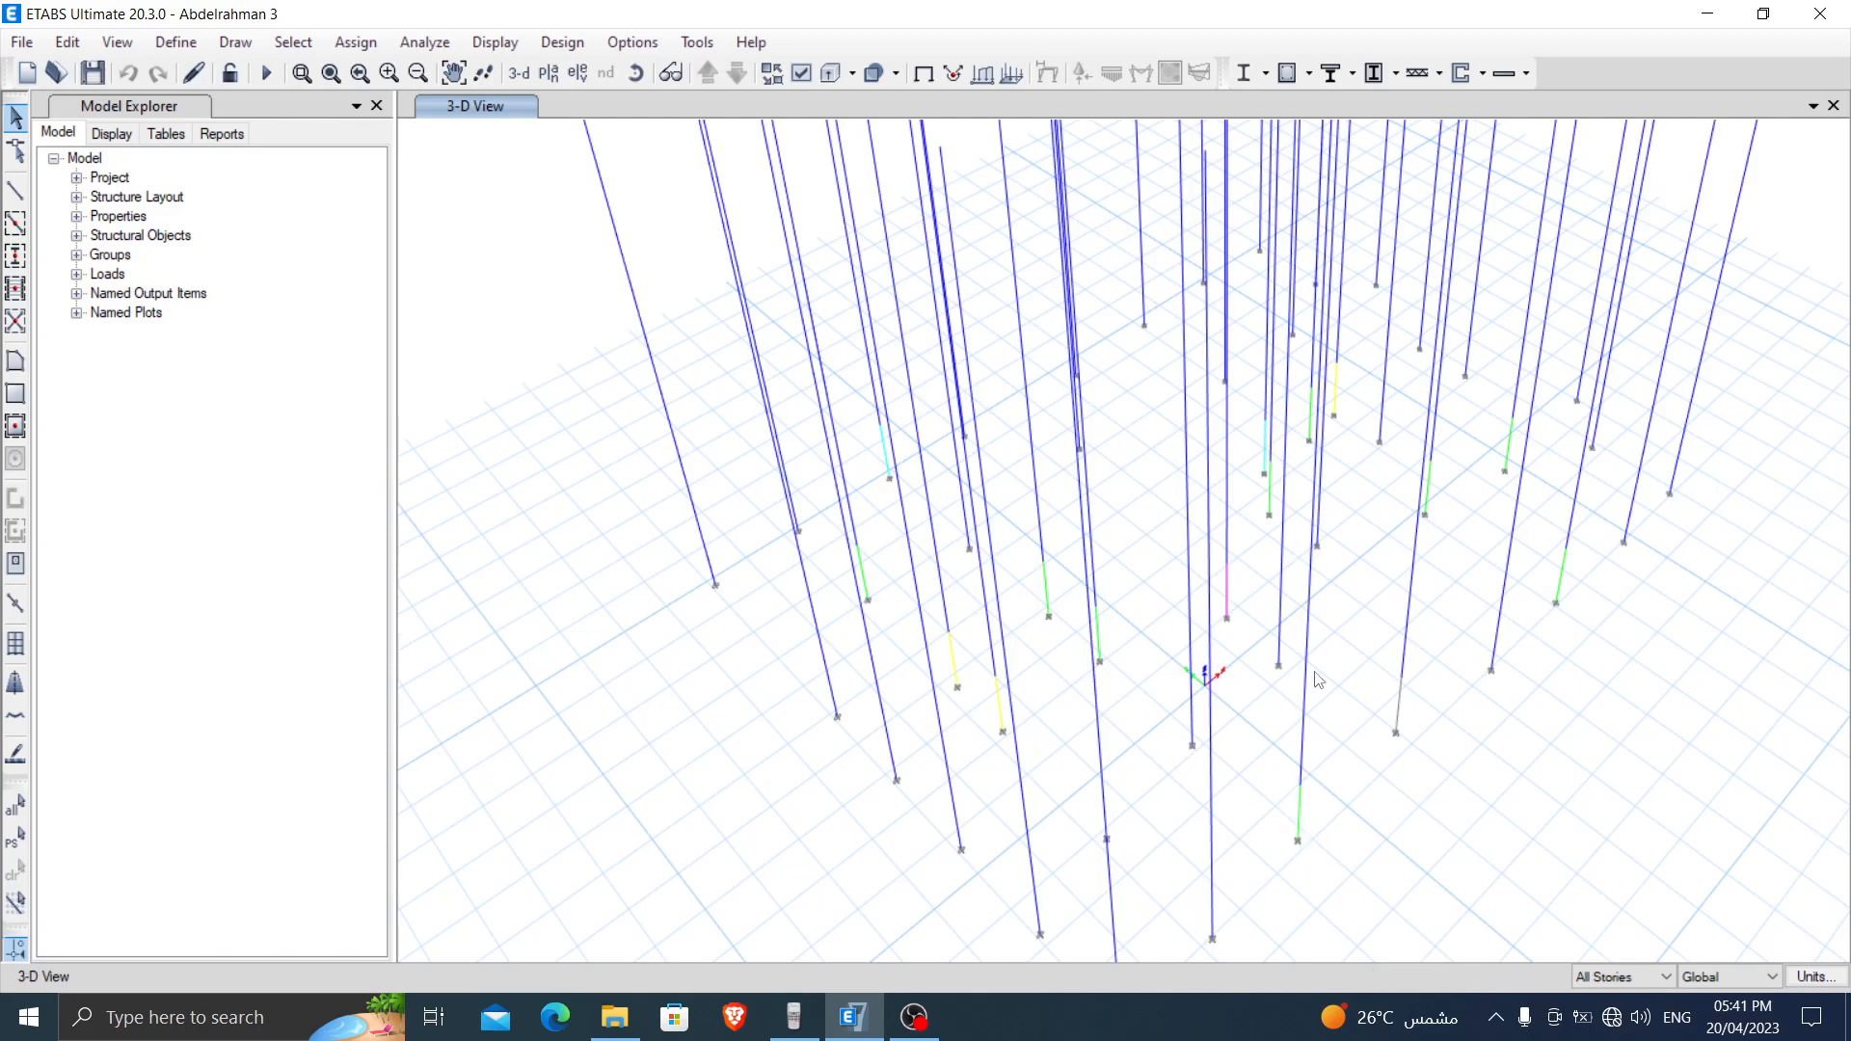
pyautogui.rightClick(1301, 817)
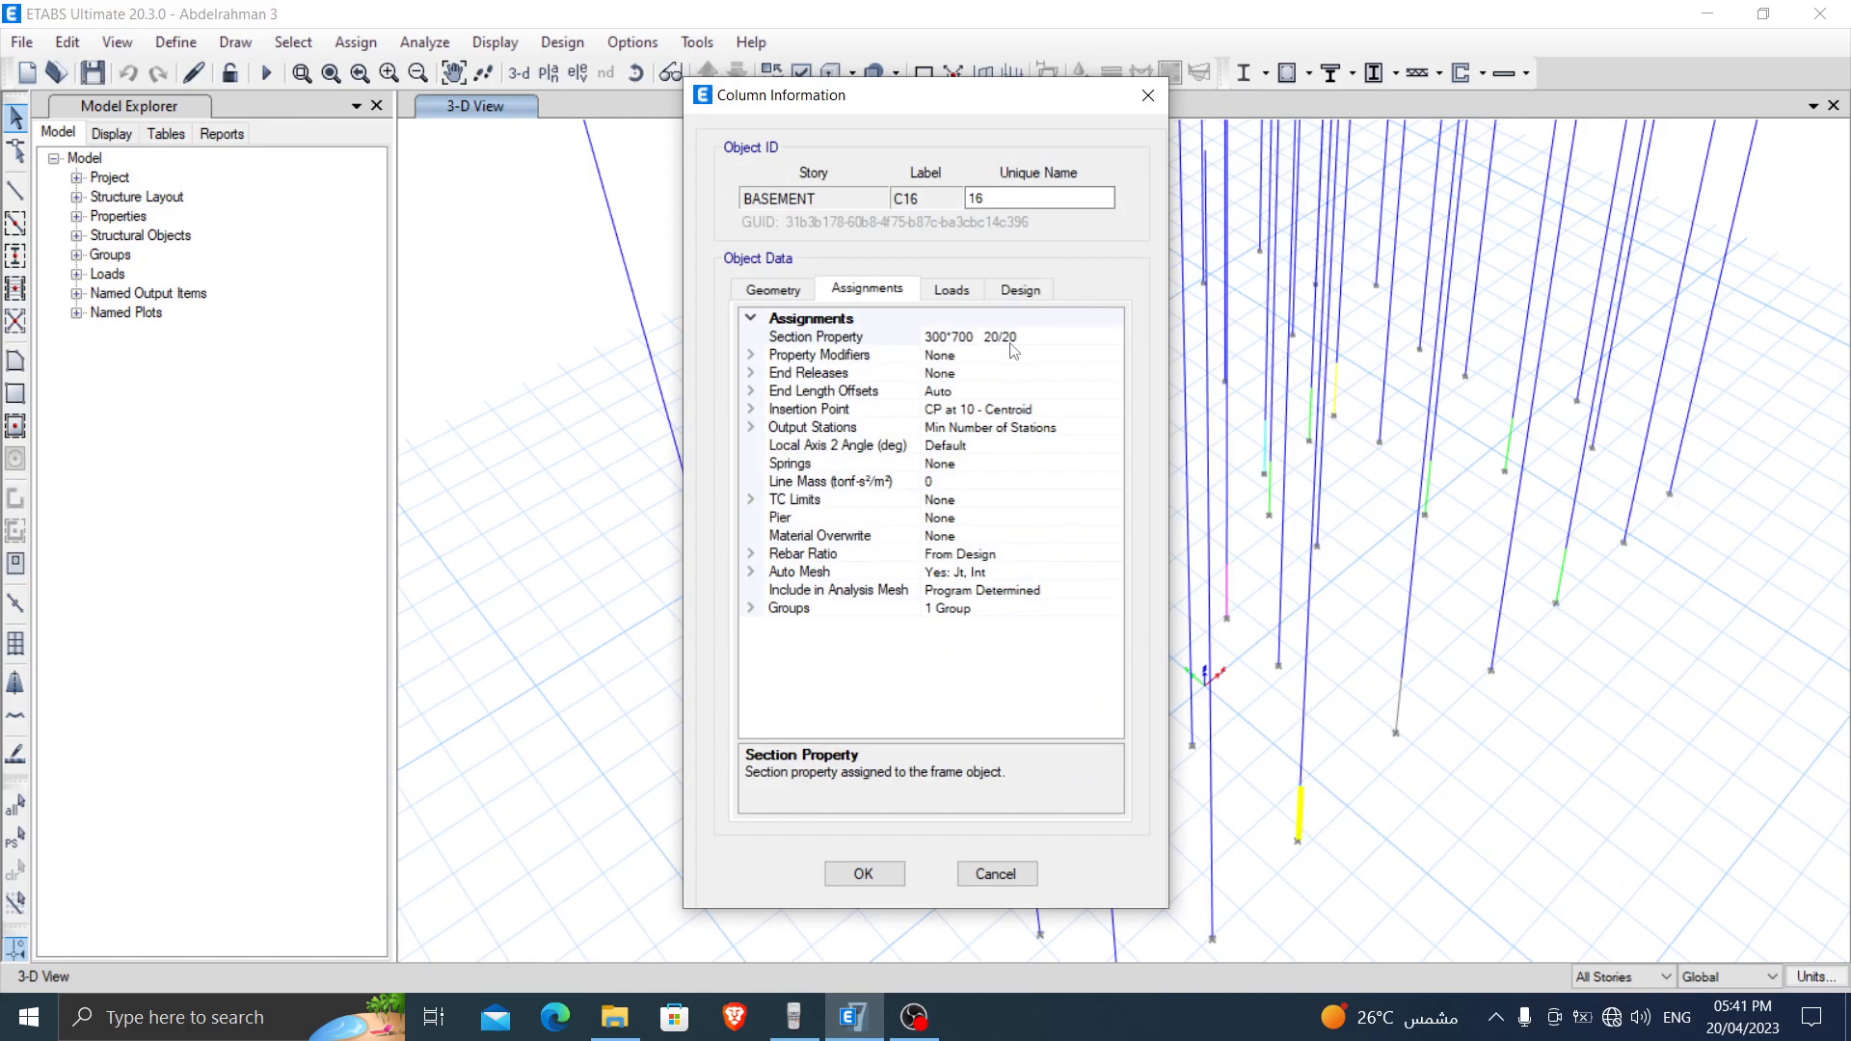
pyautogui.click(993, 875)
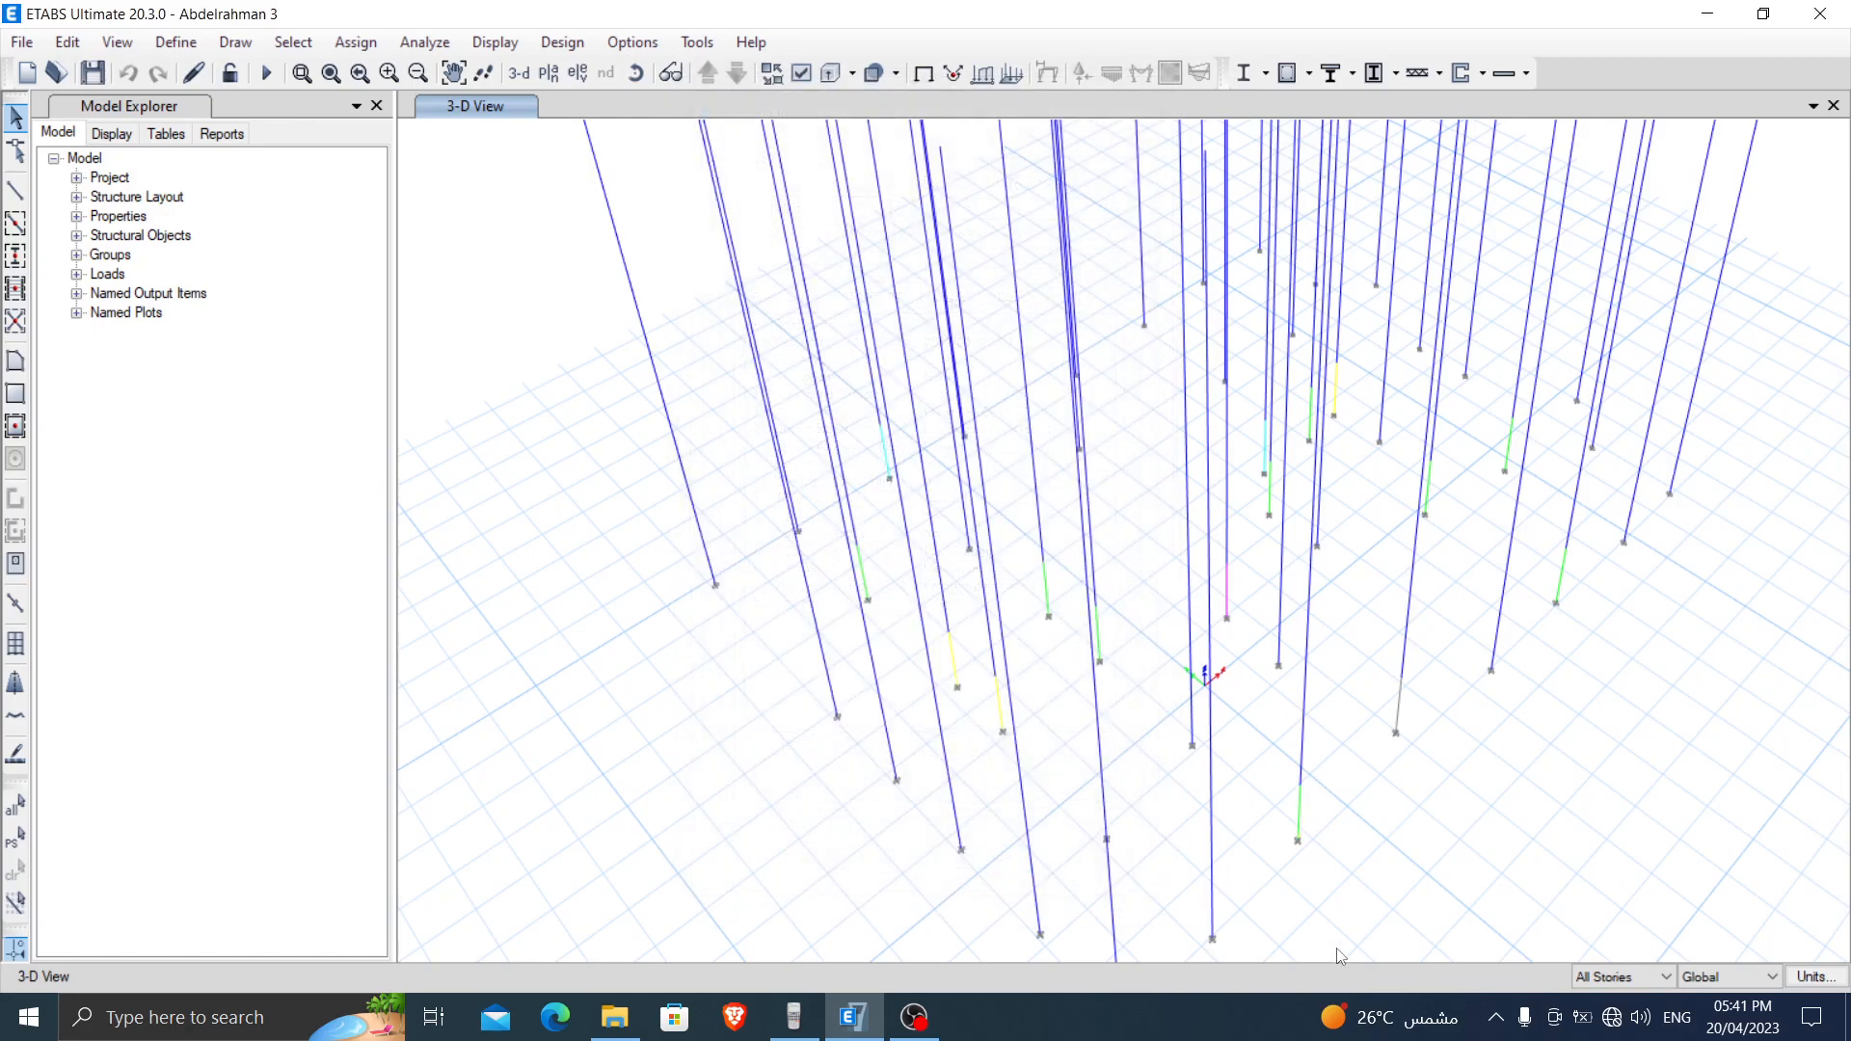
# Step: Return to the BASEMENT plan and select column C16 through all stories, keeping the story scope at All Stories
pyautogui.click(550, 75)
pyautogui.click(377, 552)
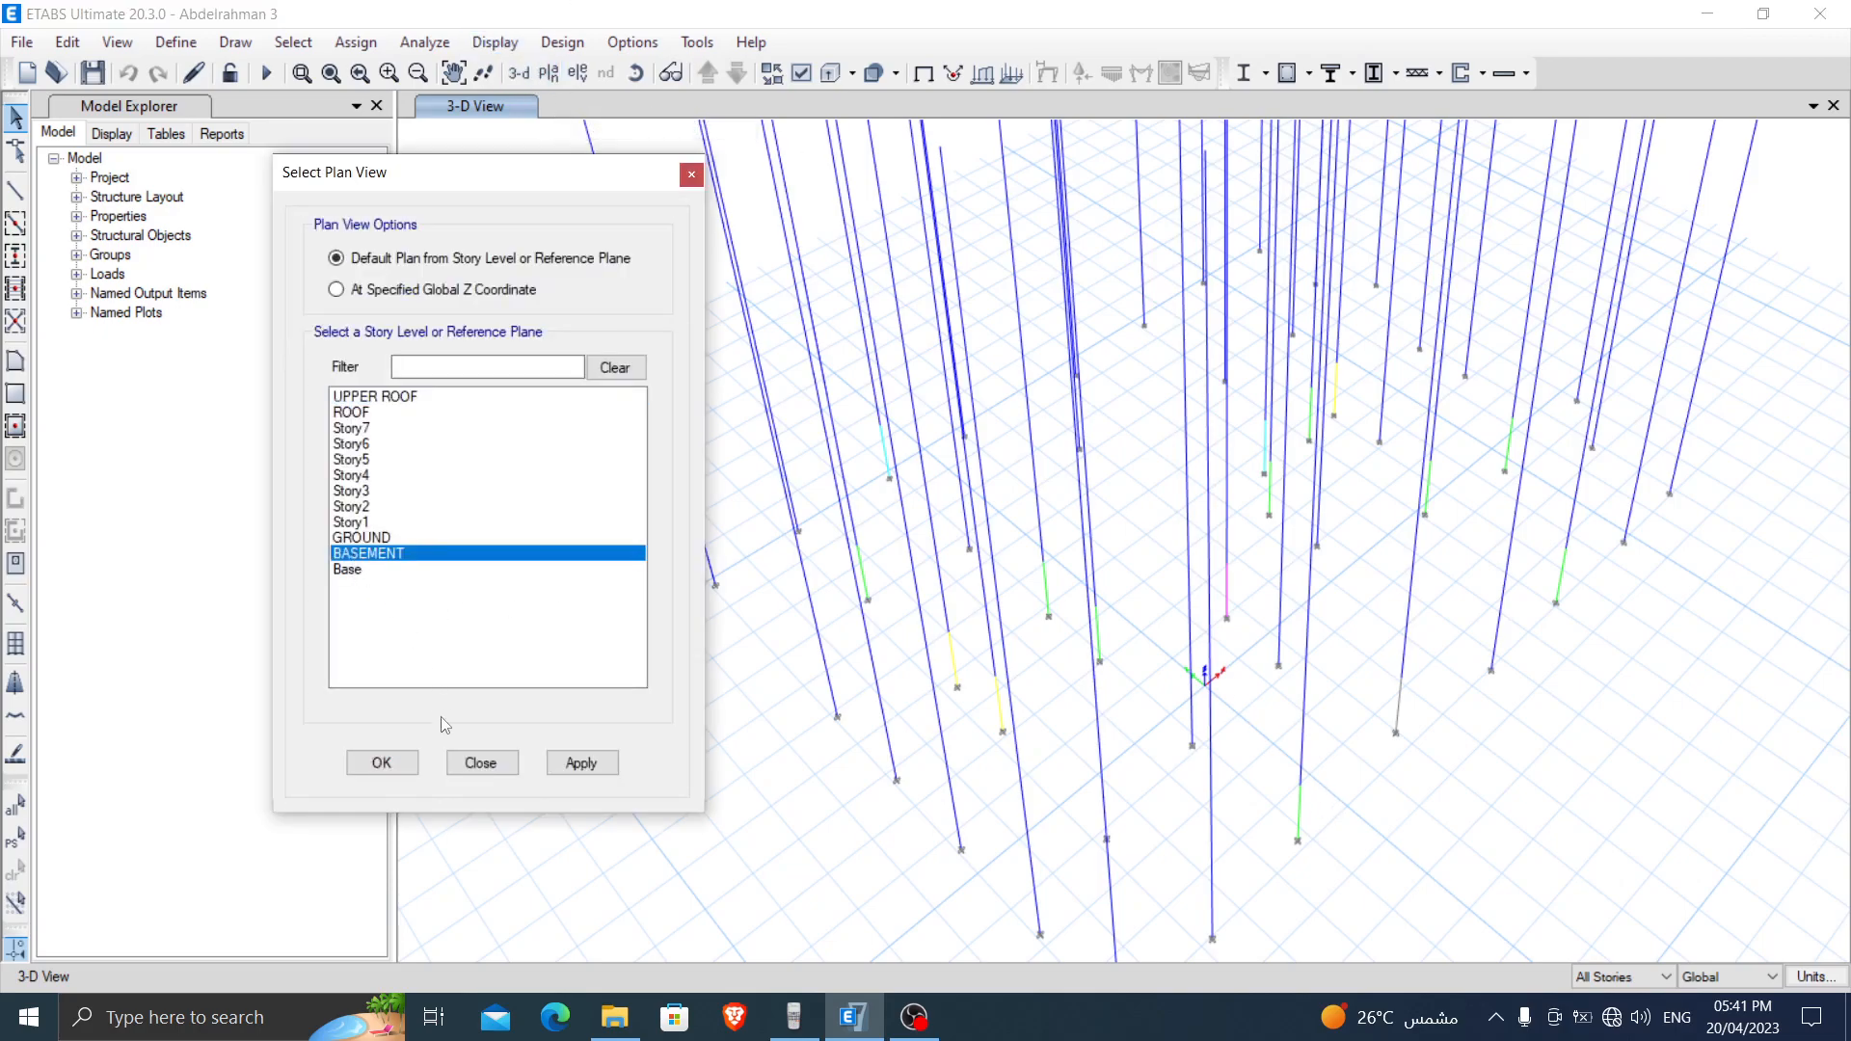
pyautogui.click(381, 763)
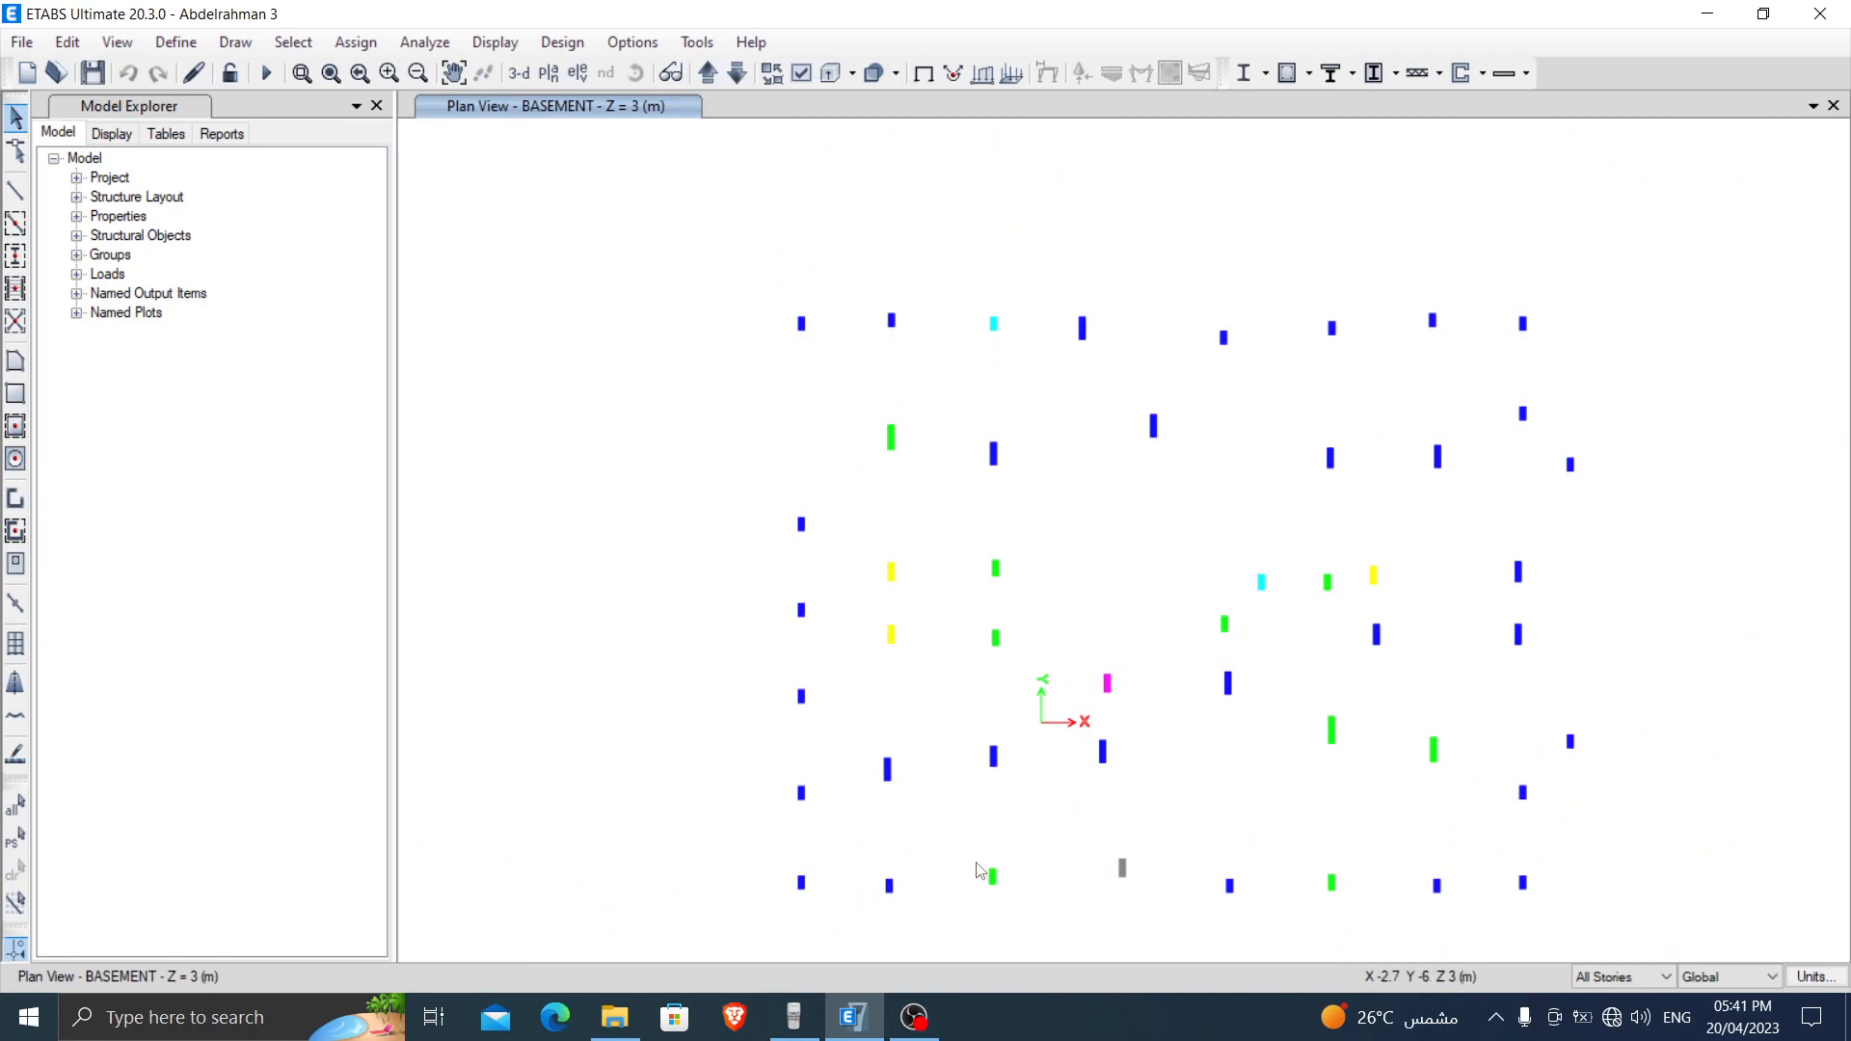
pyautogui.moveTo(1038, 907); pyautogui.dragTo(1039, 906)
pyautogui.click(1625, 976)
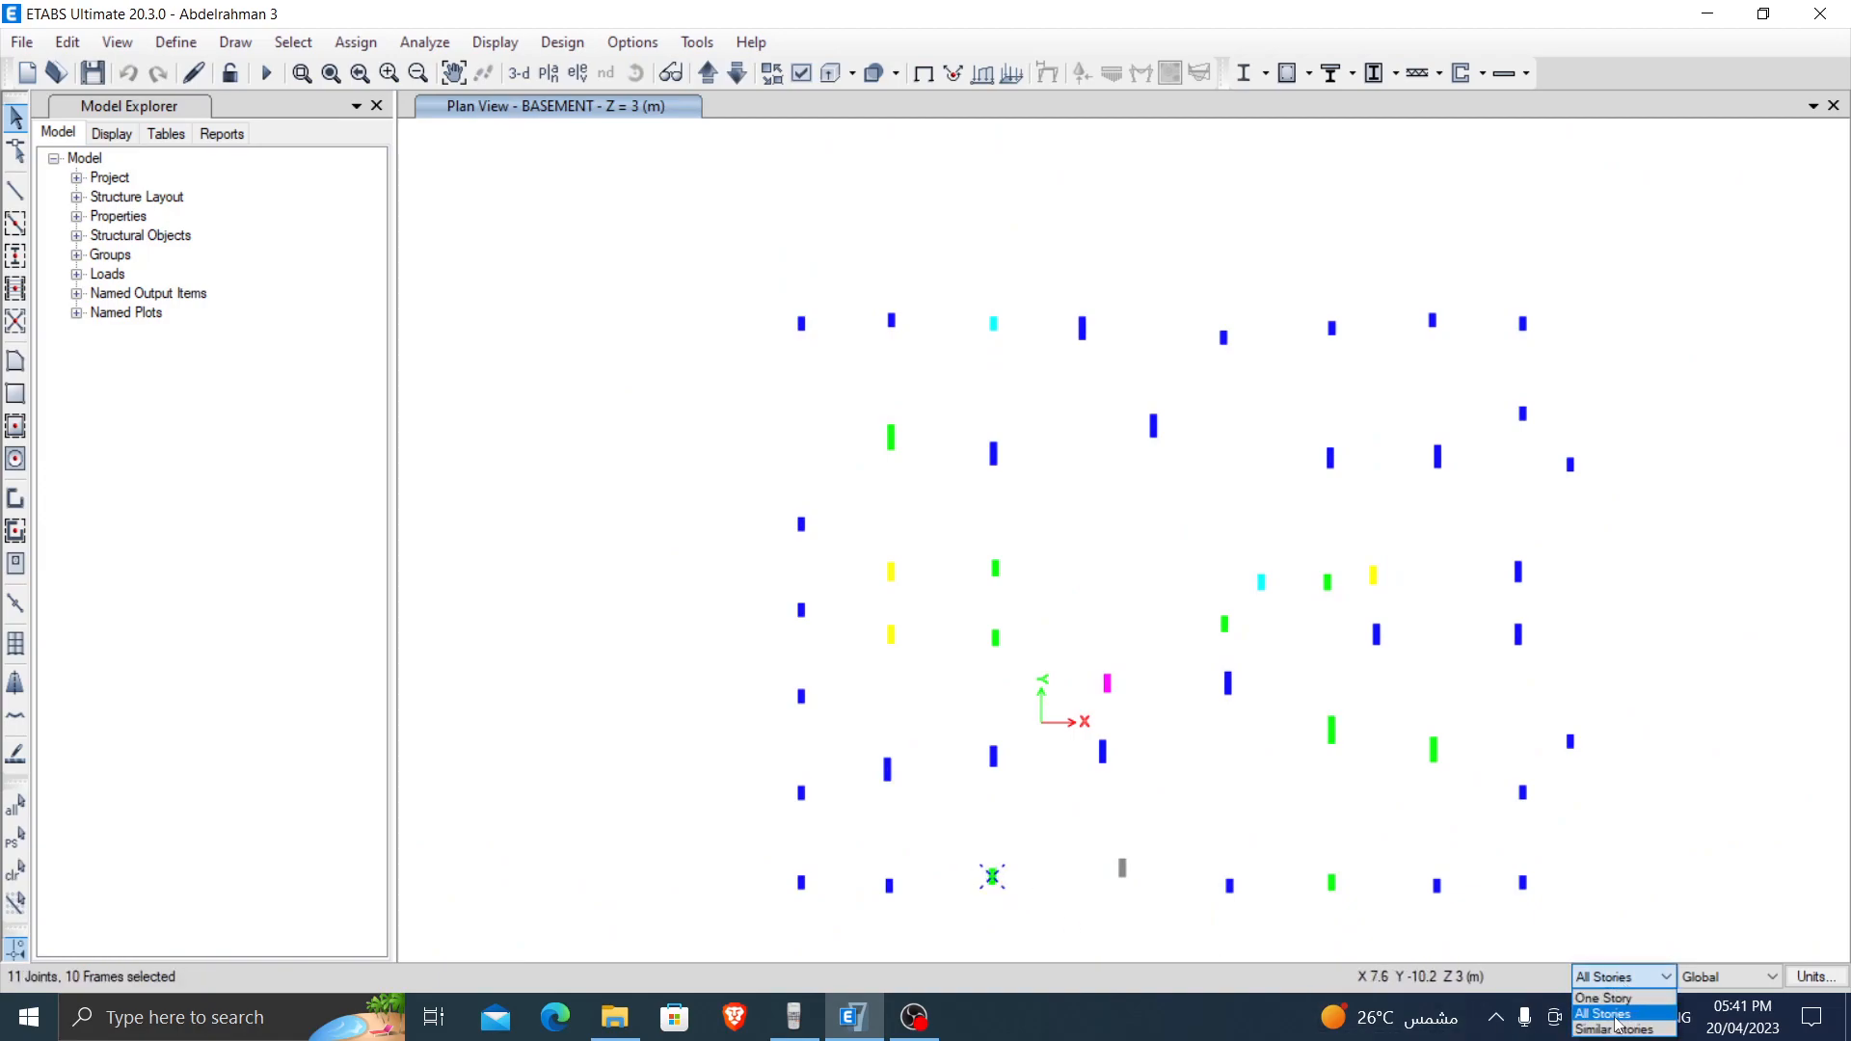
pyautogui.click(1615, 1013)
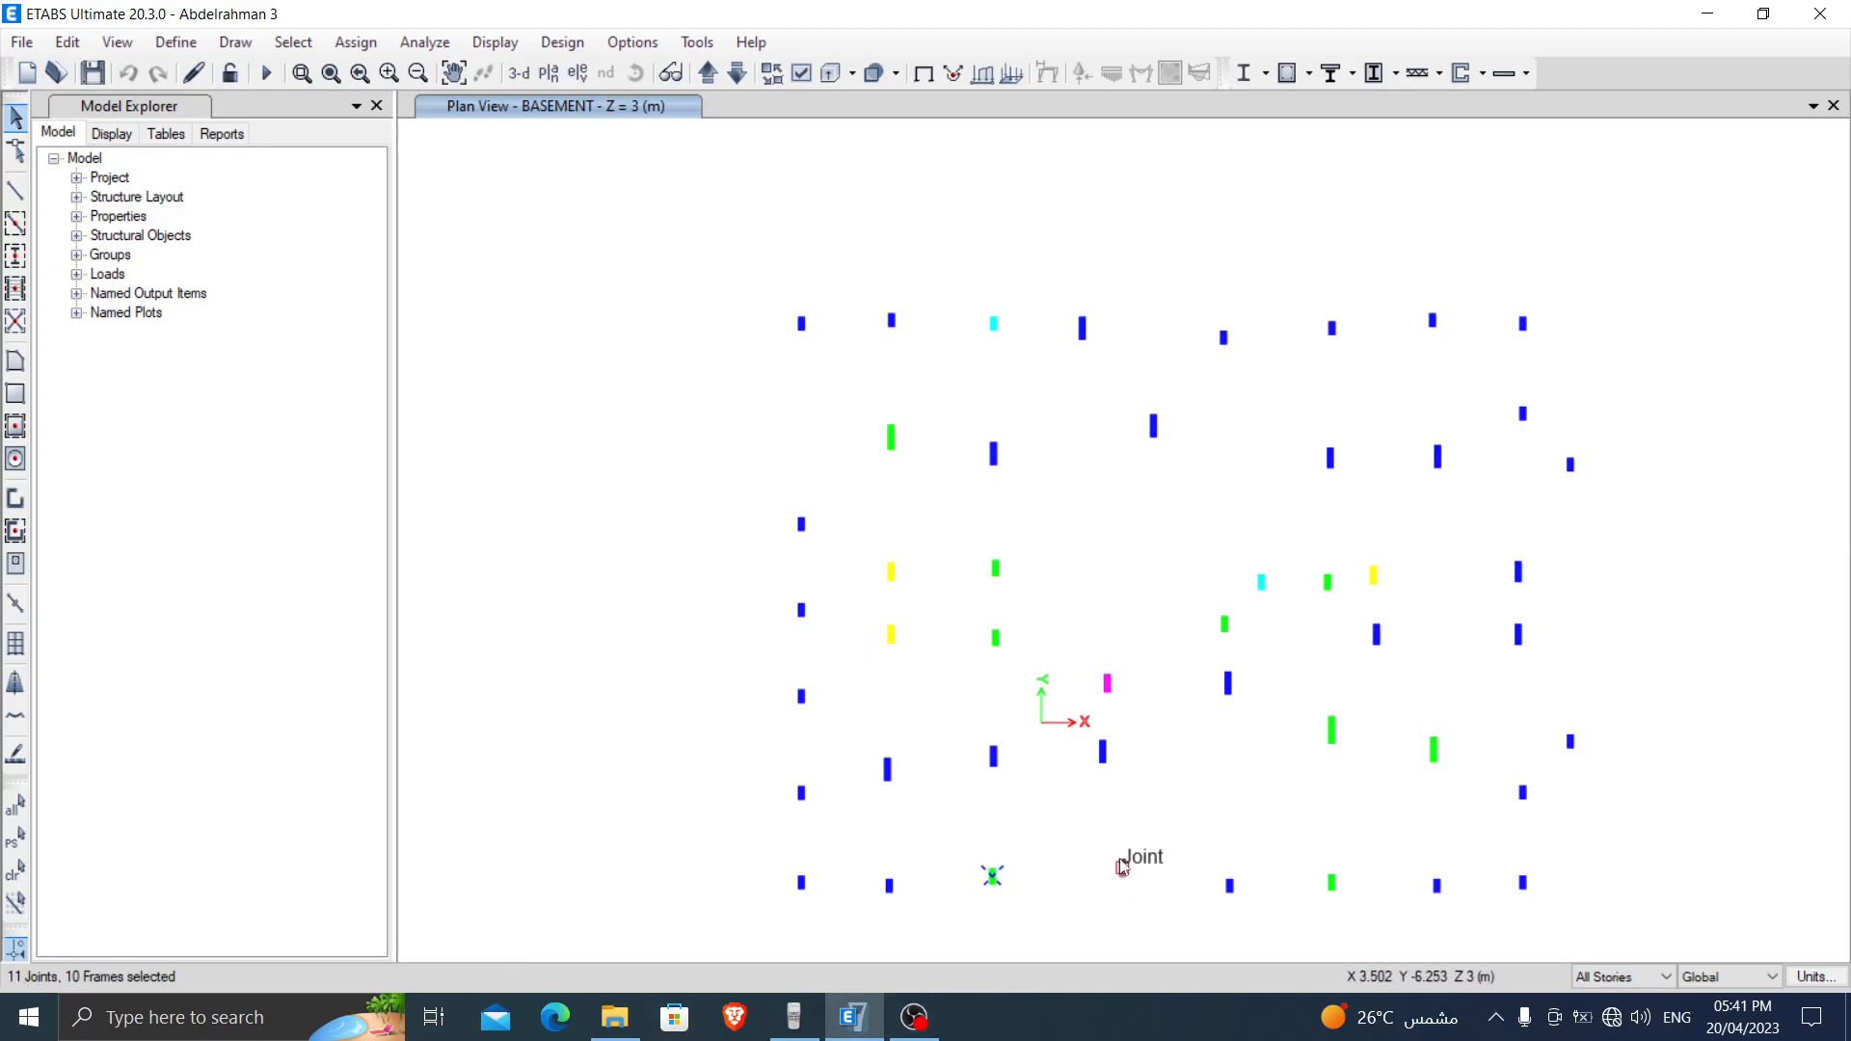
# Step: Assign the frame section property 300*700 20/20 to the selected column on every story
pyautogui.click(345, 43)
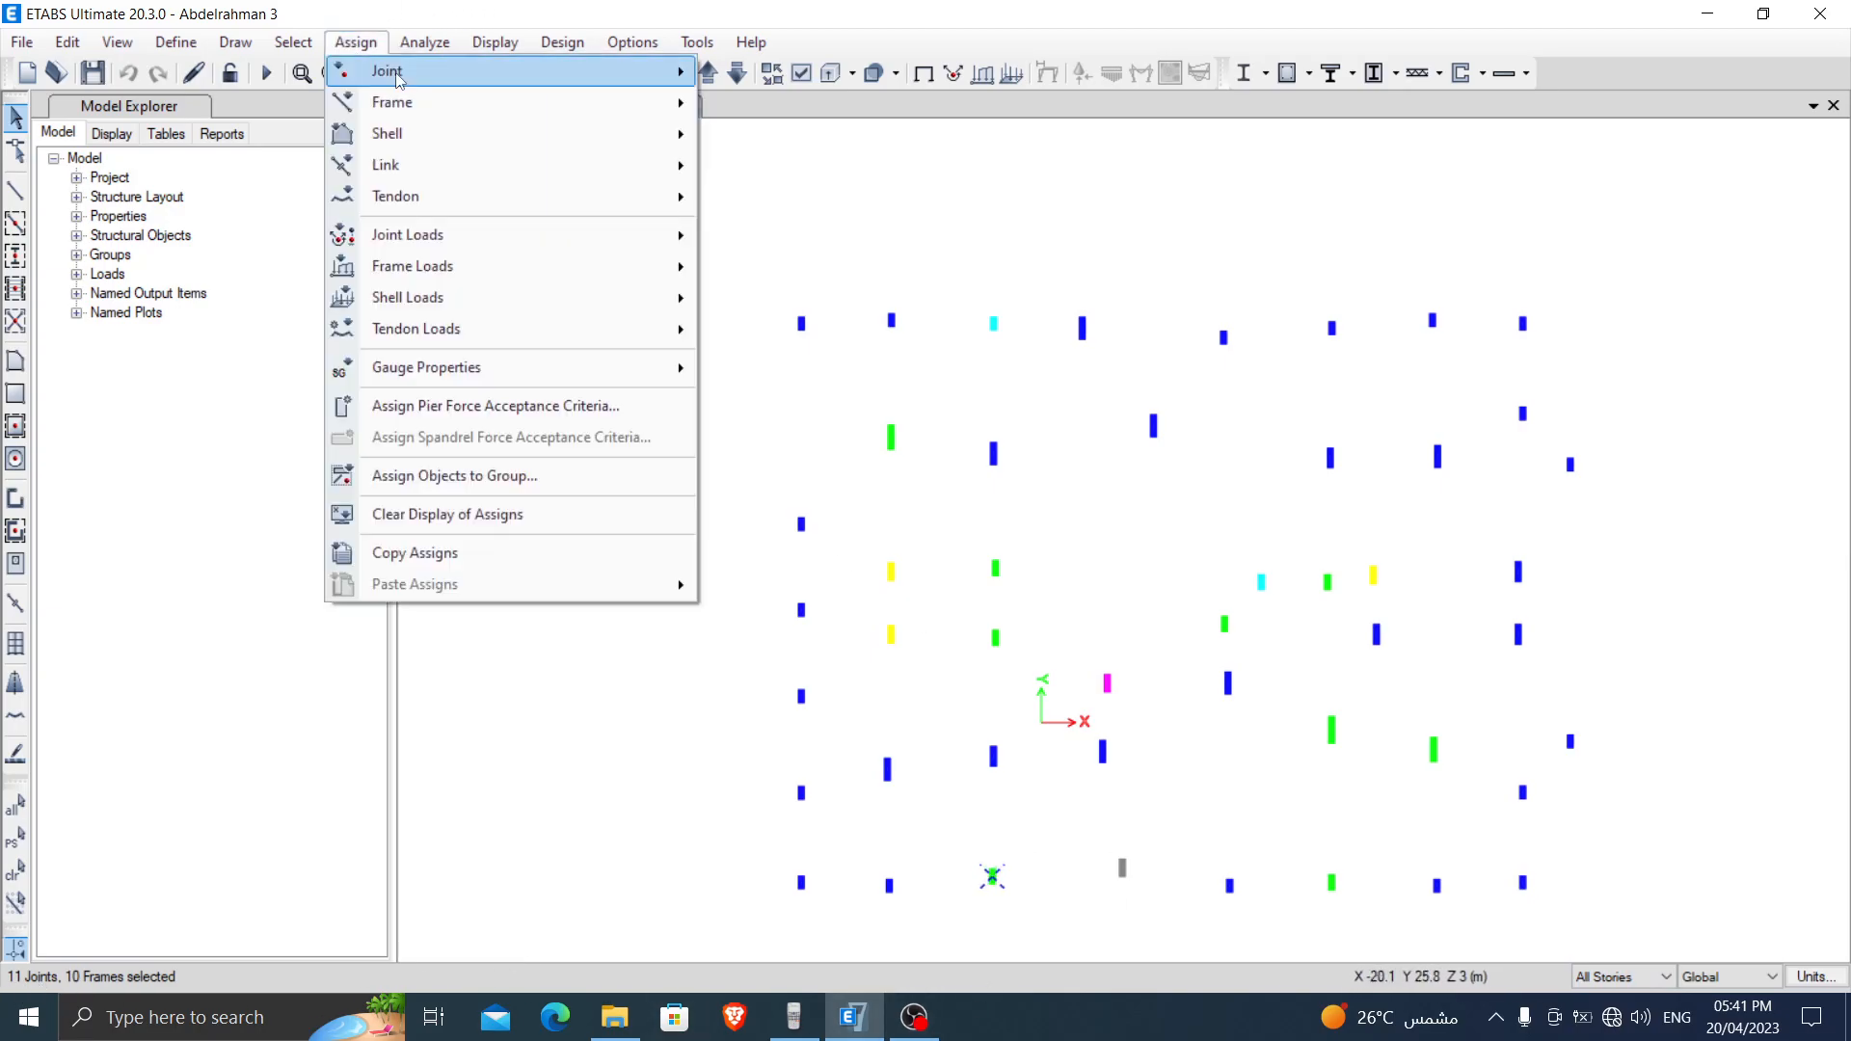
pyautogui.moveTo(433, 102)
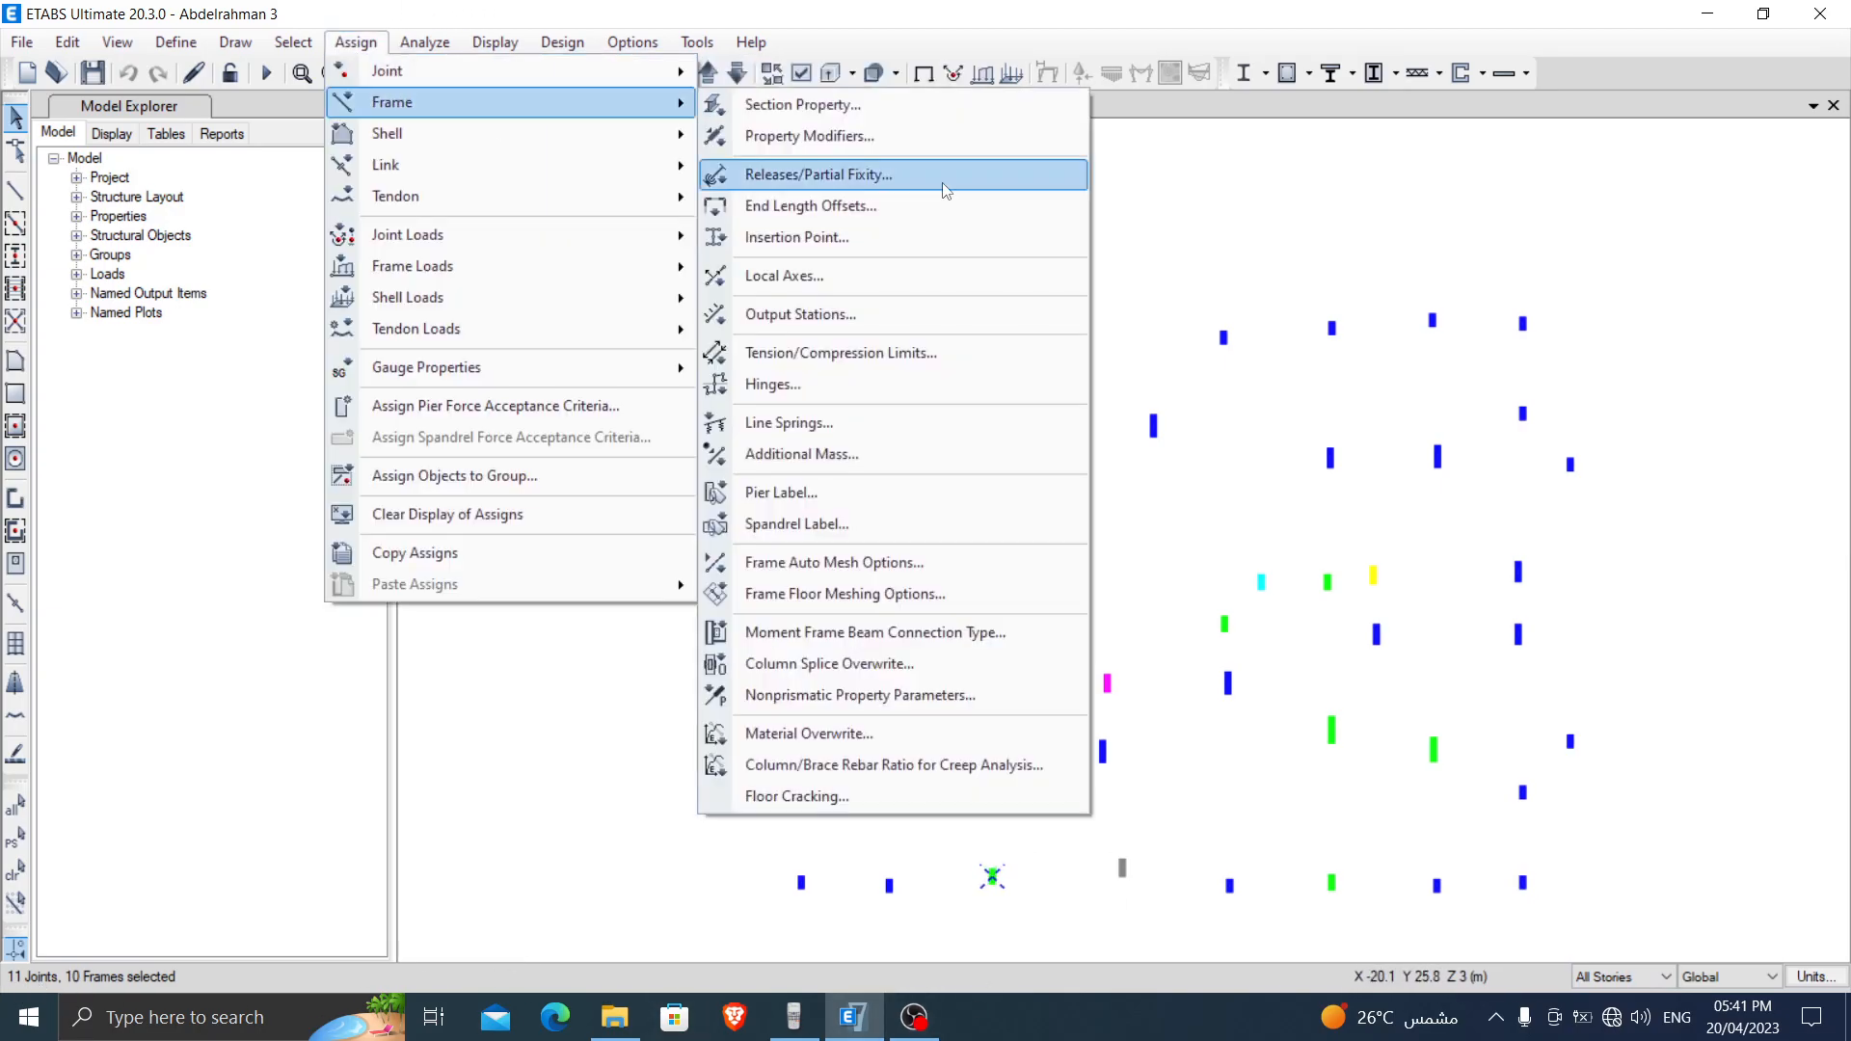
pyautogui.click(819, 104)
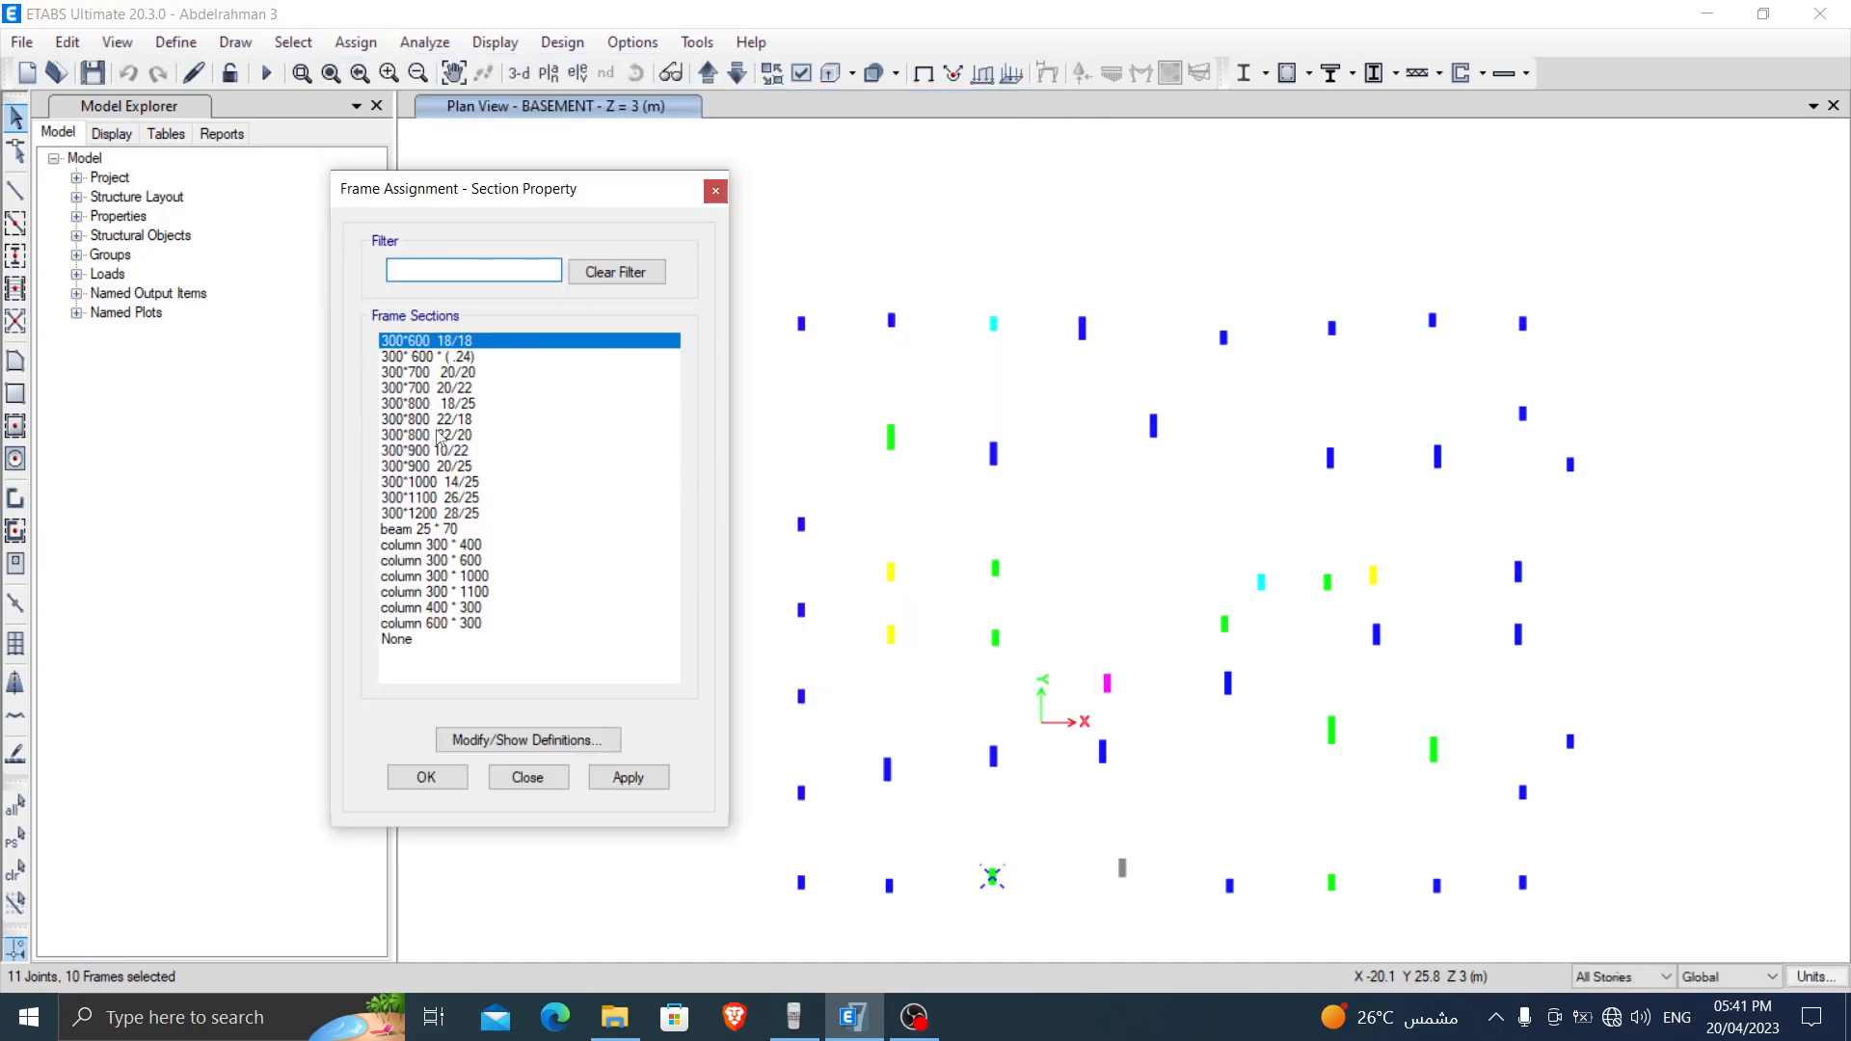
pyautogui.click(451, 373)
pyautogui.click(602, 779)
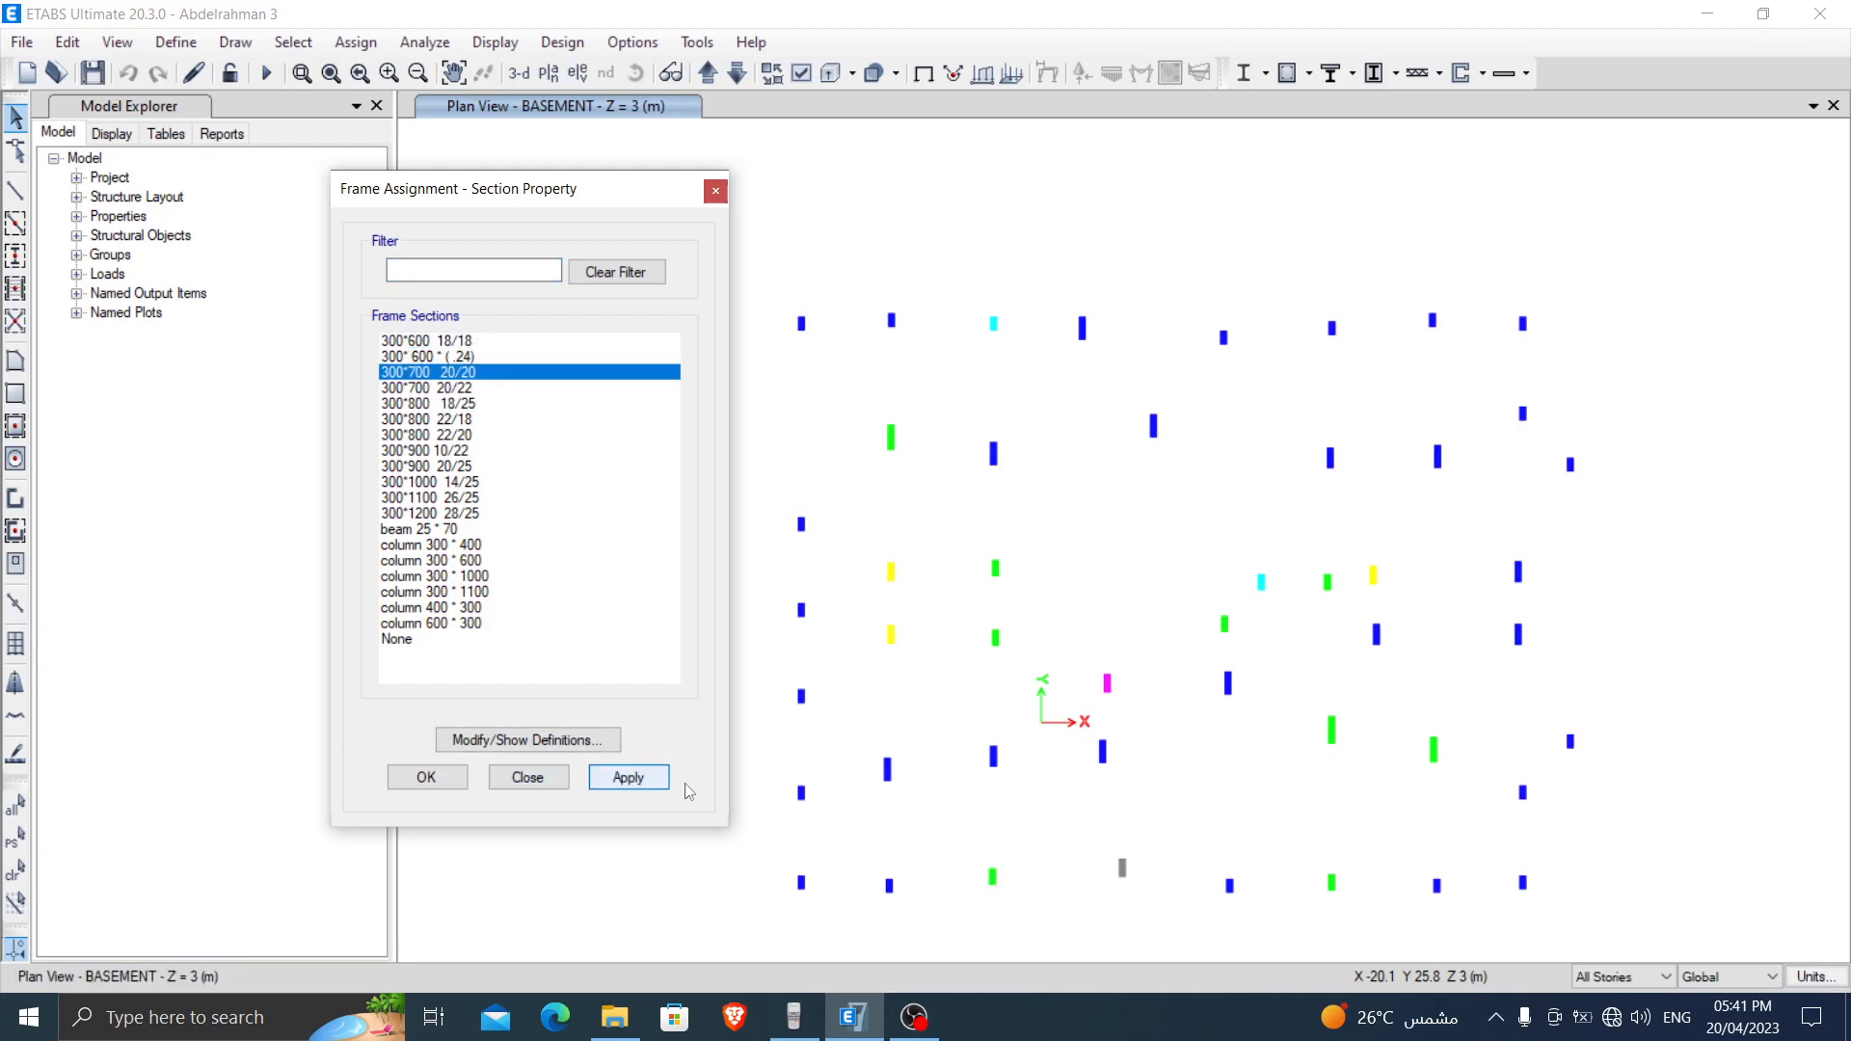
# Step: Check the reassigned column on the GROUND and Story1 plans, return to BASEMENT, and close the section assignment dialog
pyautogui.moveTo(593, 197); pyautogui.dragTo(358, 223)
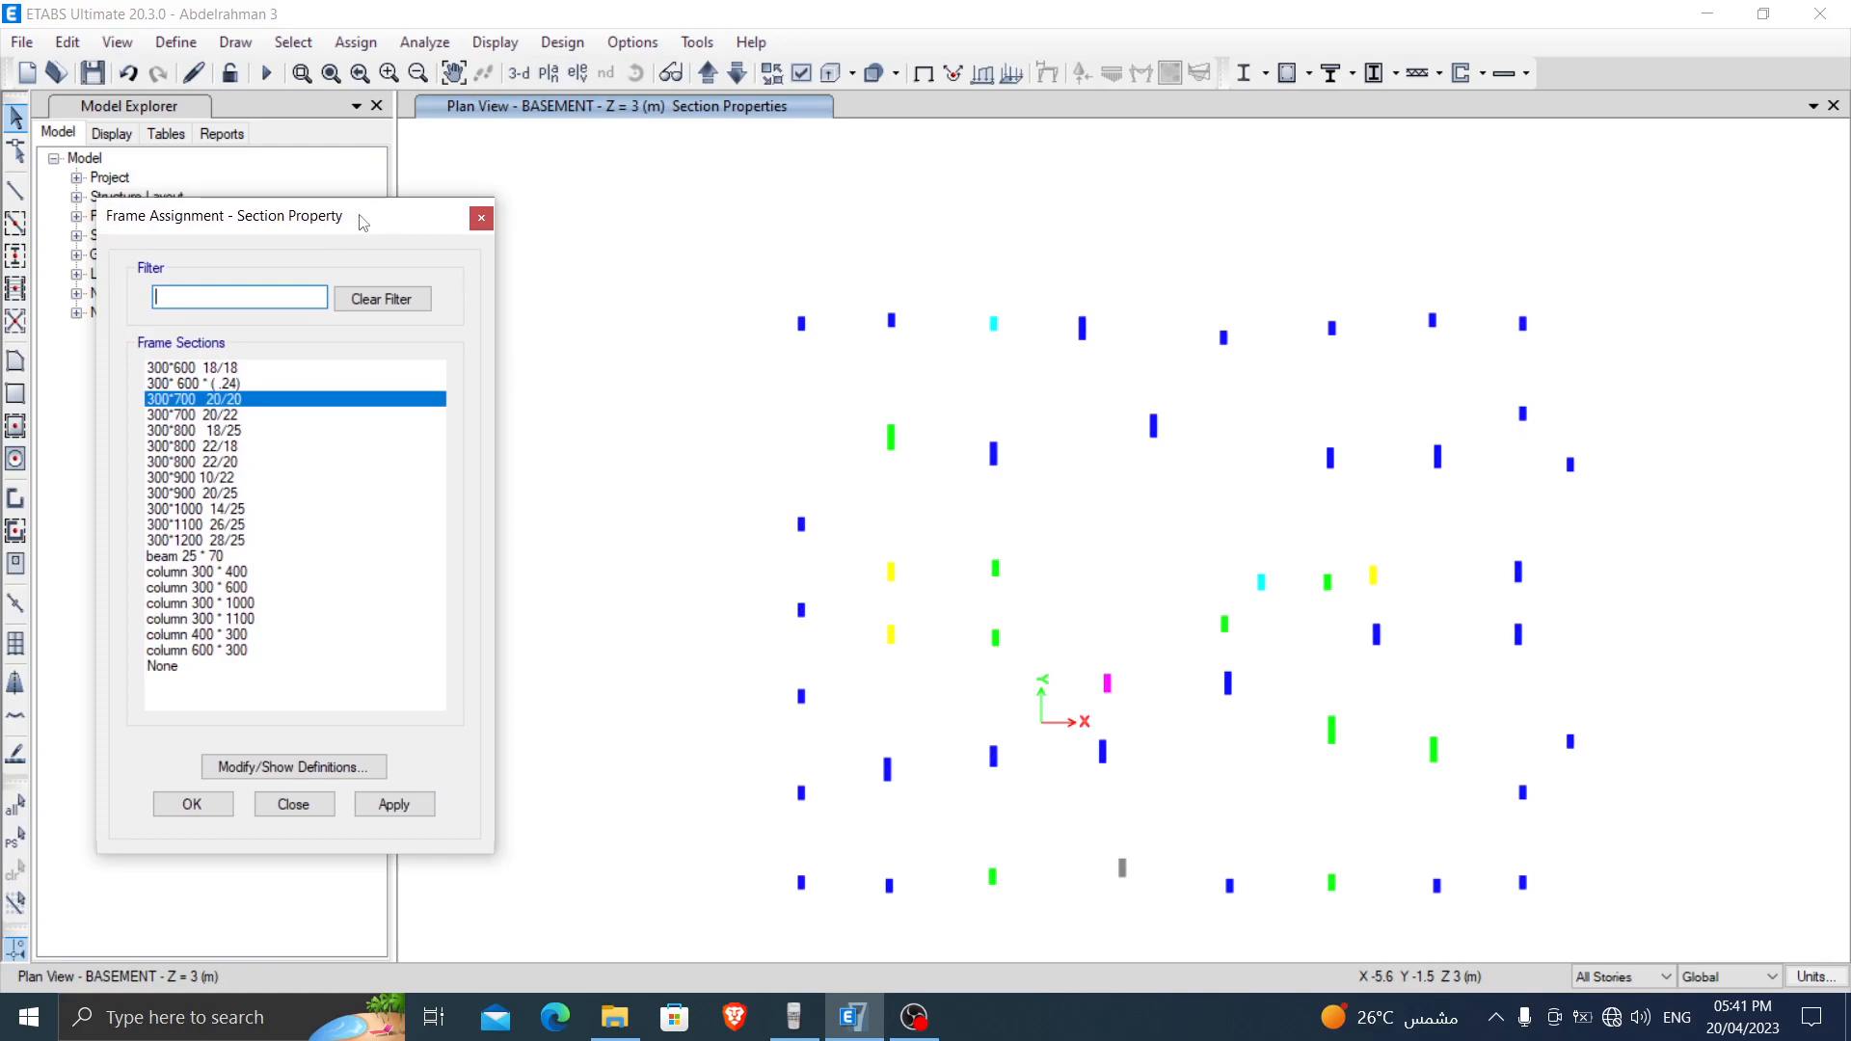
pyautogui.click(713, 70)
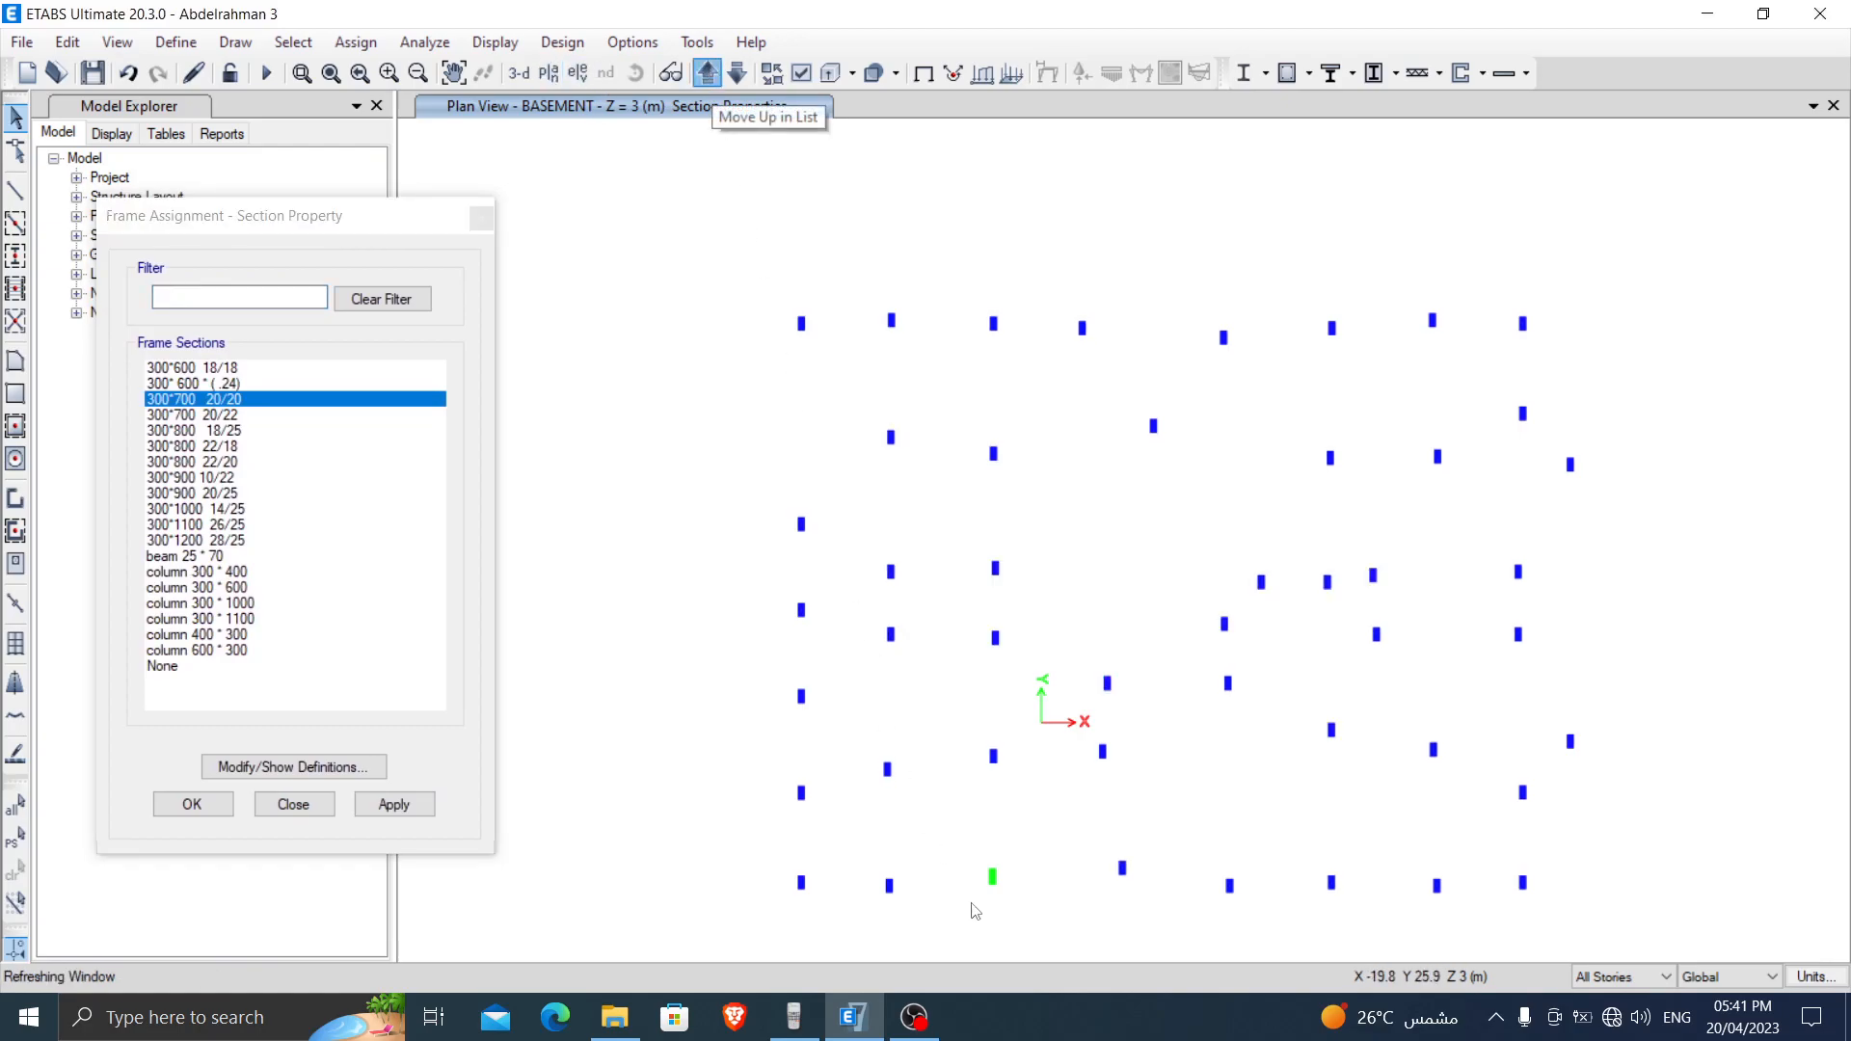
pyautogui.click(707, 73)
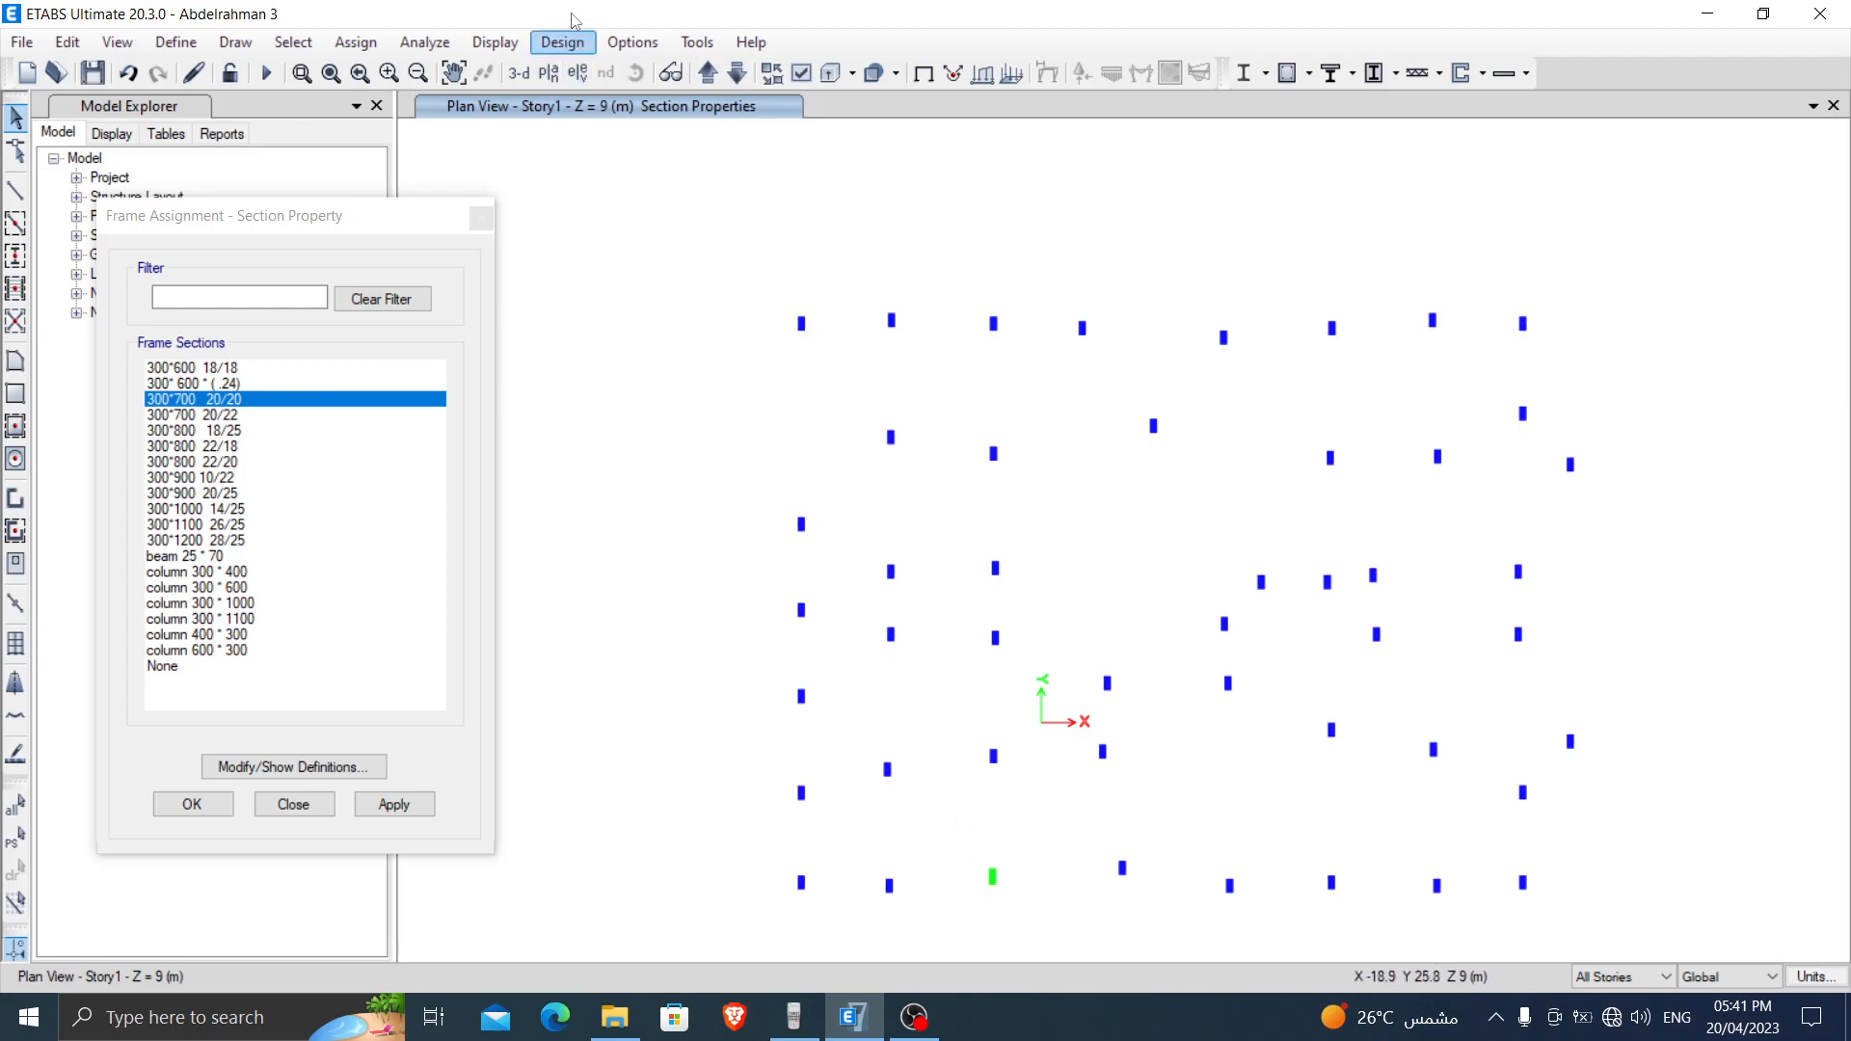
pyautogui.click(735, 73)
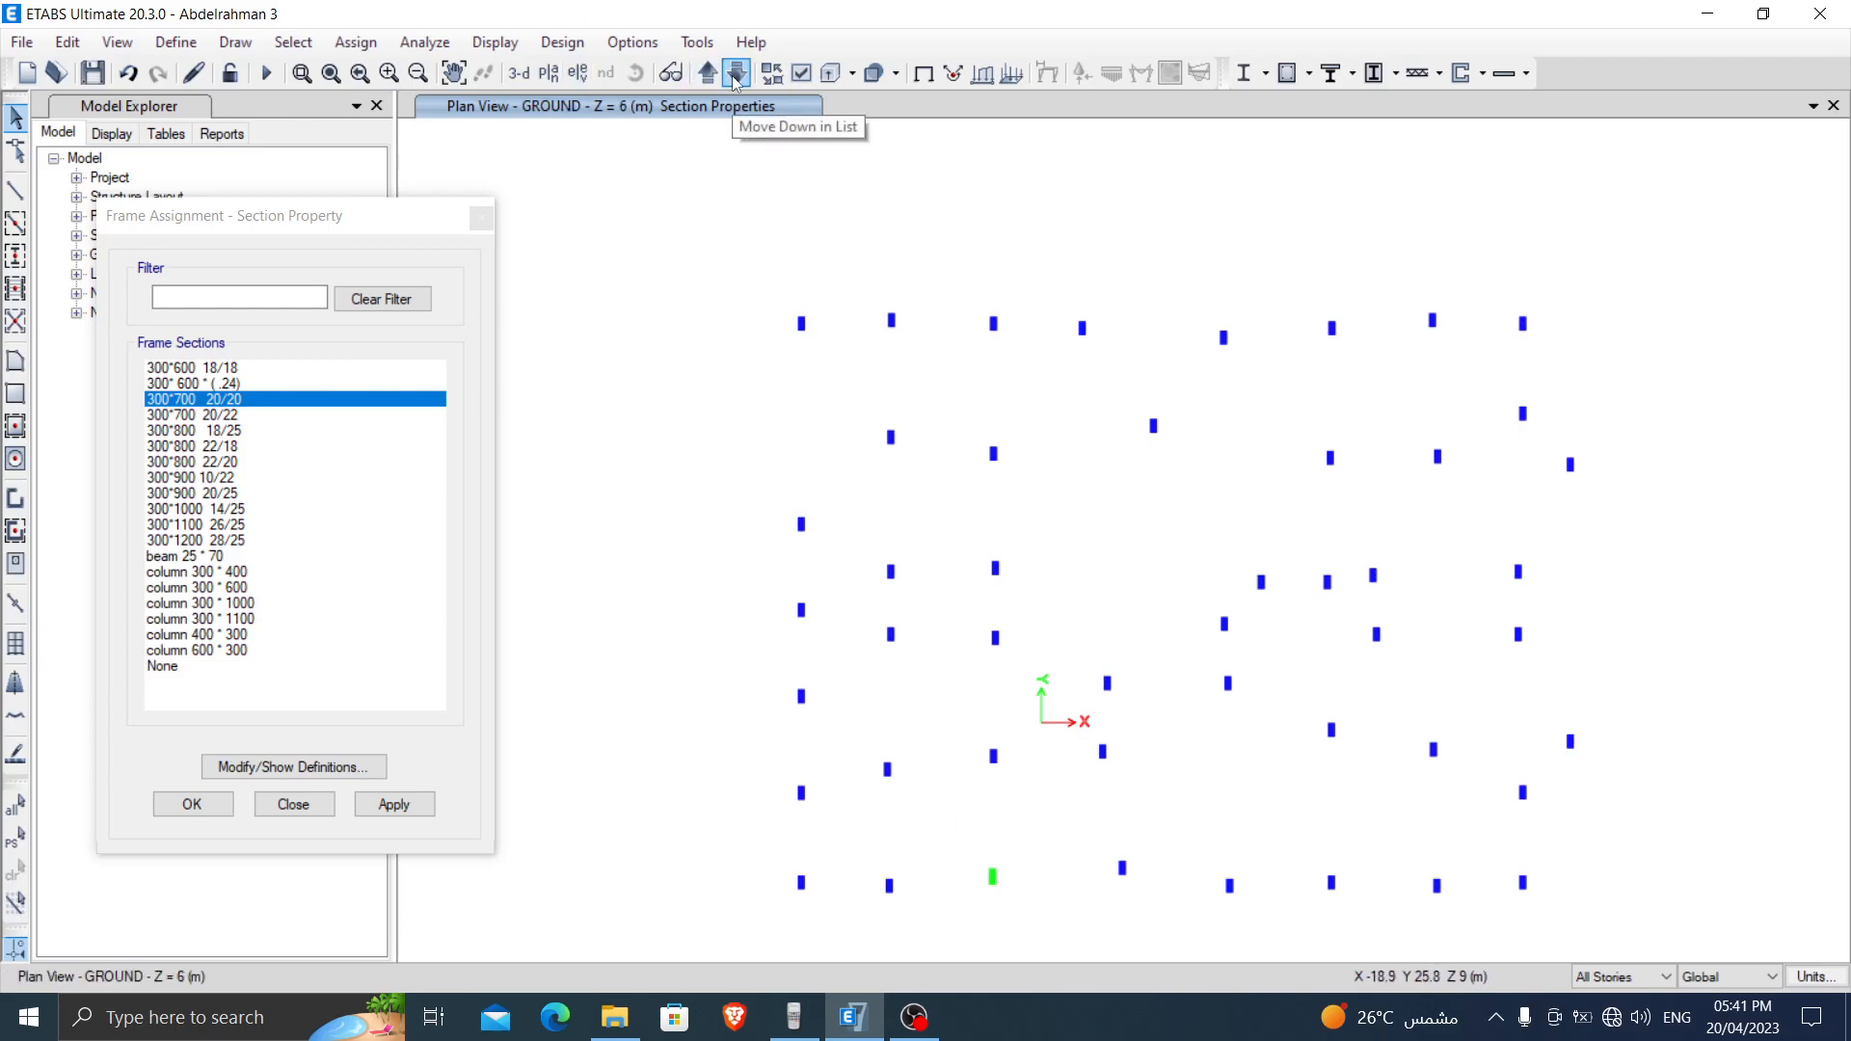
pyautogui.click(736, 74)
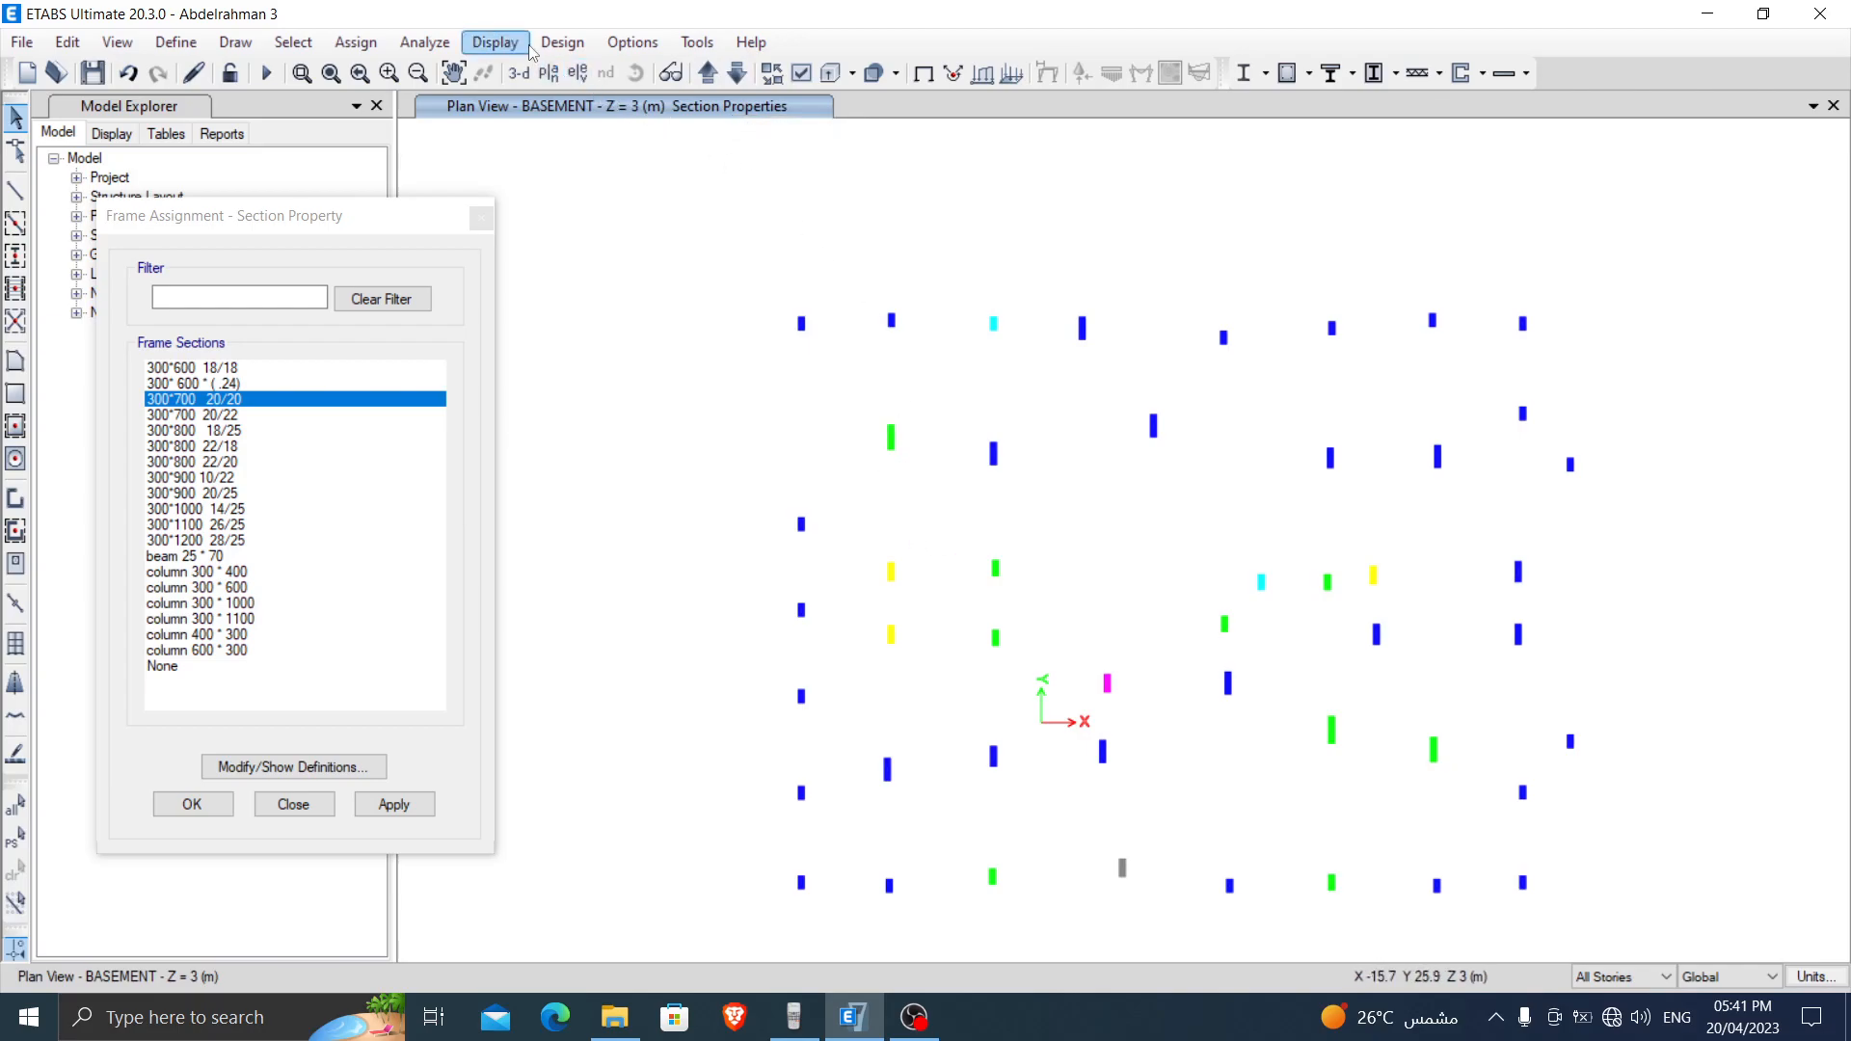
pyautogui.click(199, 812)
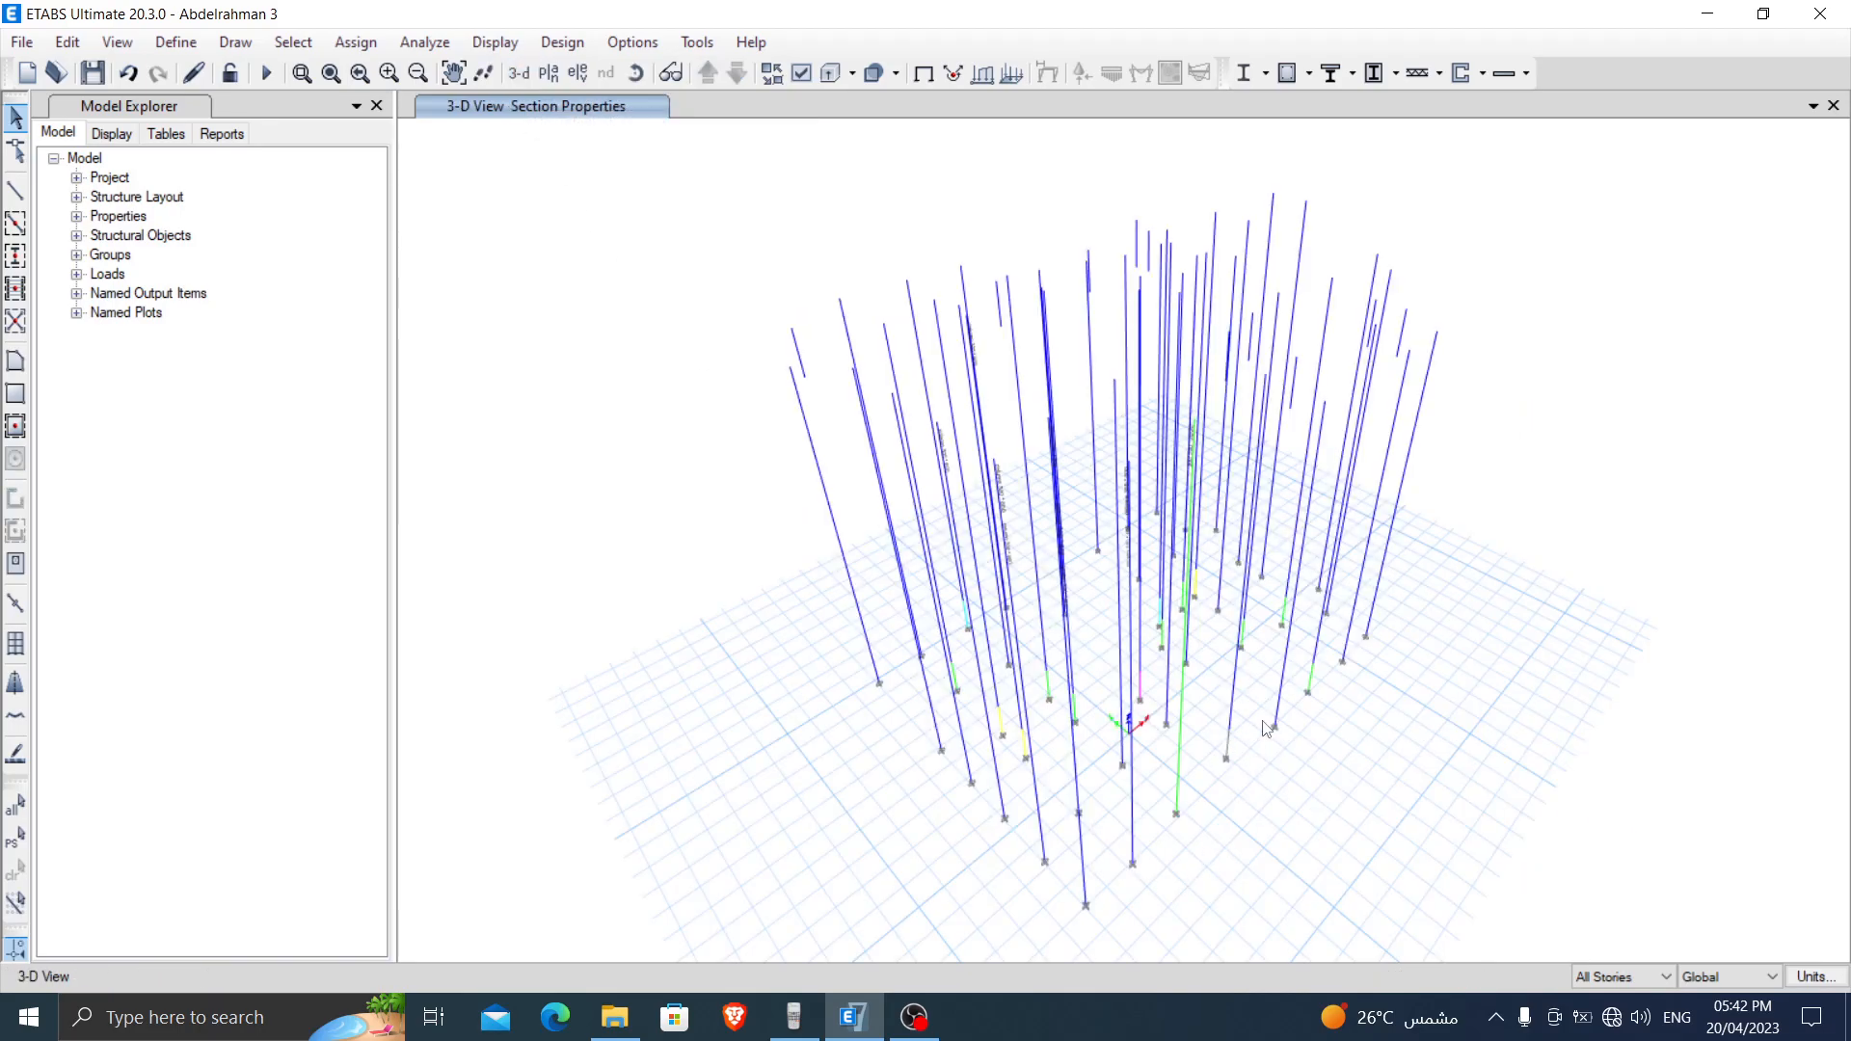
# Step: Examine the section labels along the reassigned column and its neighbouring columns in the 3D view
pyautogui.keyDown('shift'); pyautogui.moveTo(1287, 827); pyautogui.dragTo(1145, 826, button='middle'); pyautogui.keyUp('shift')
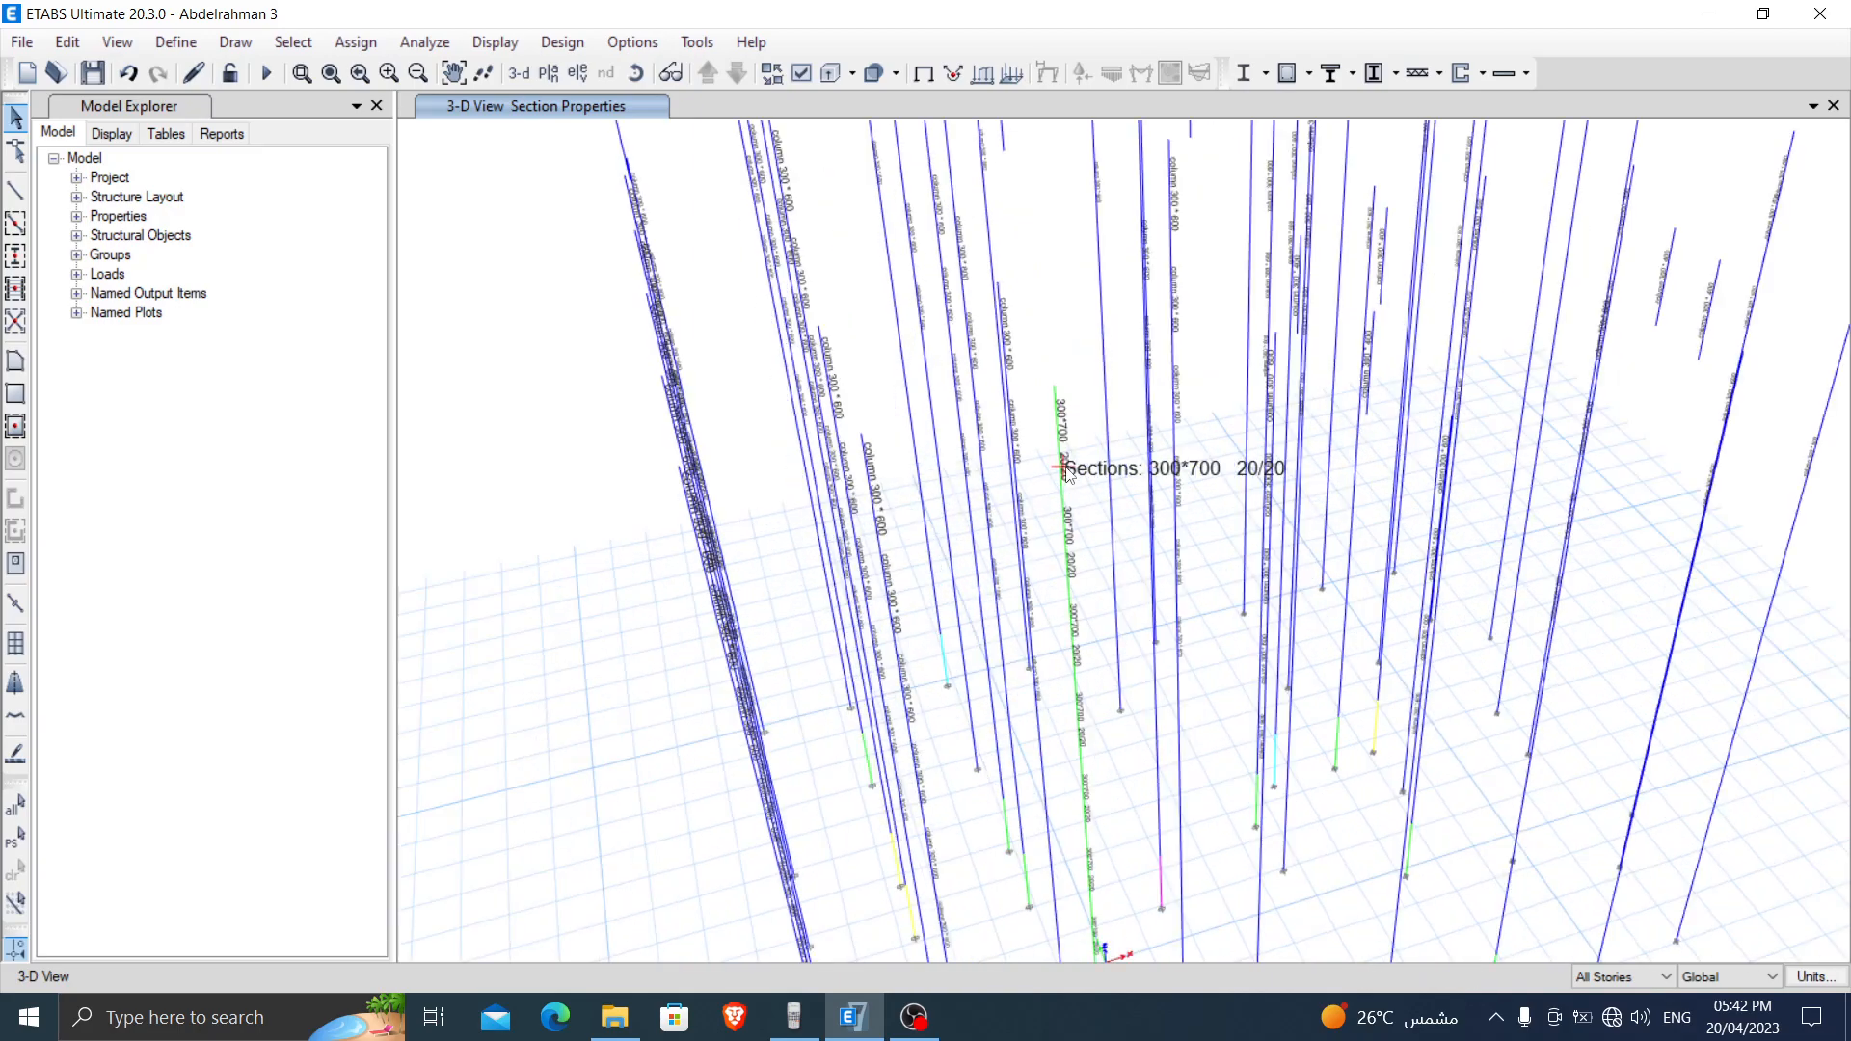
pyautogui.scroll(3, 1053, 463)
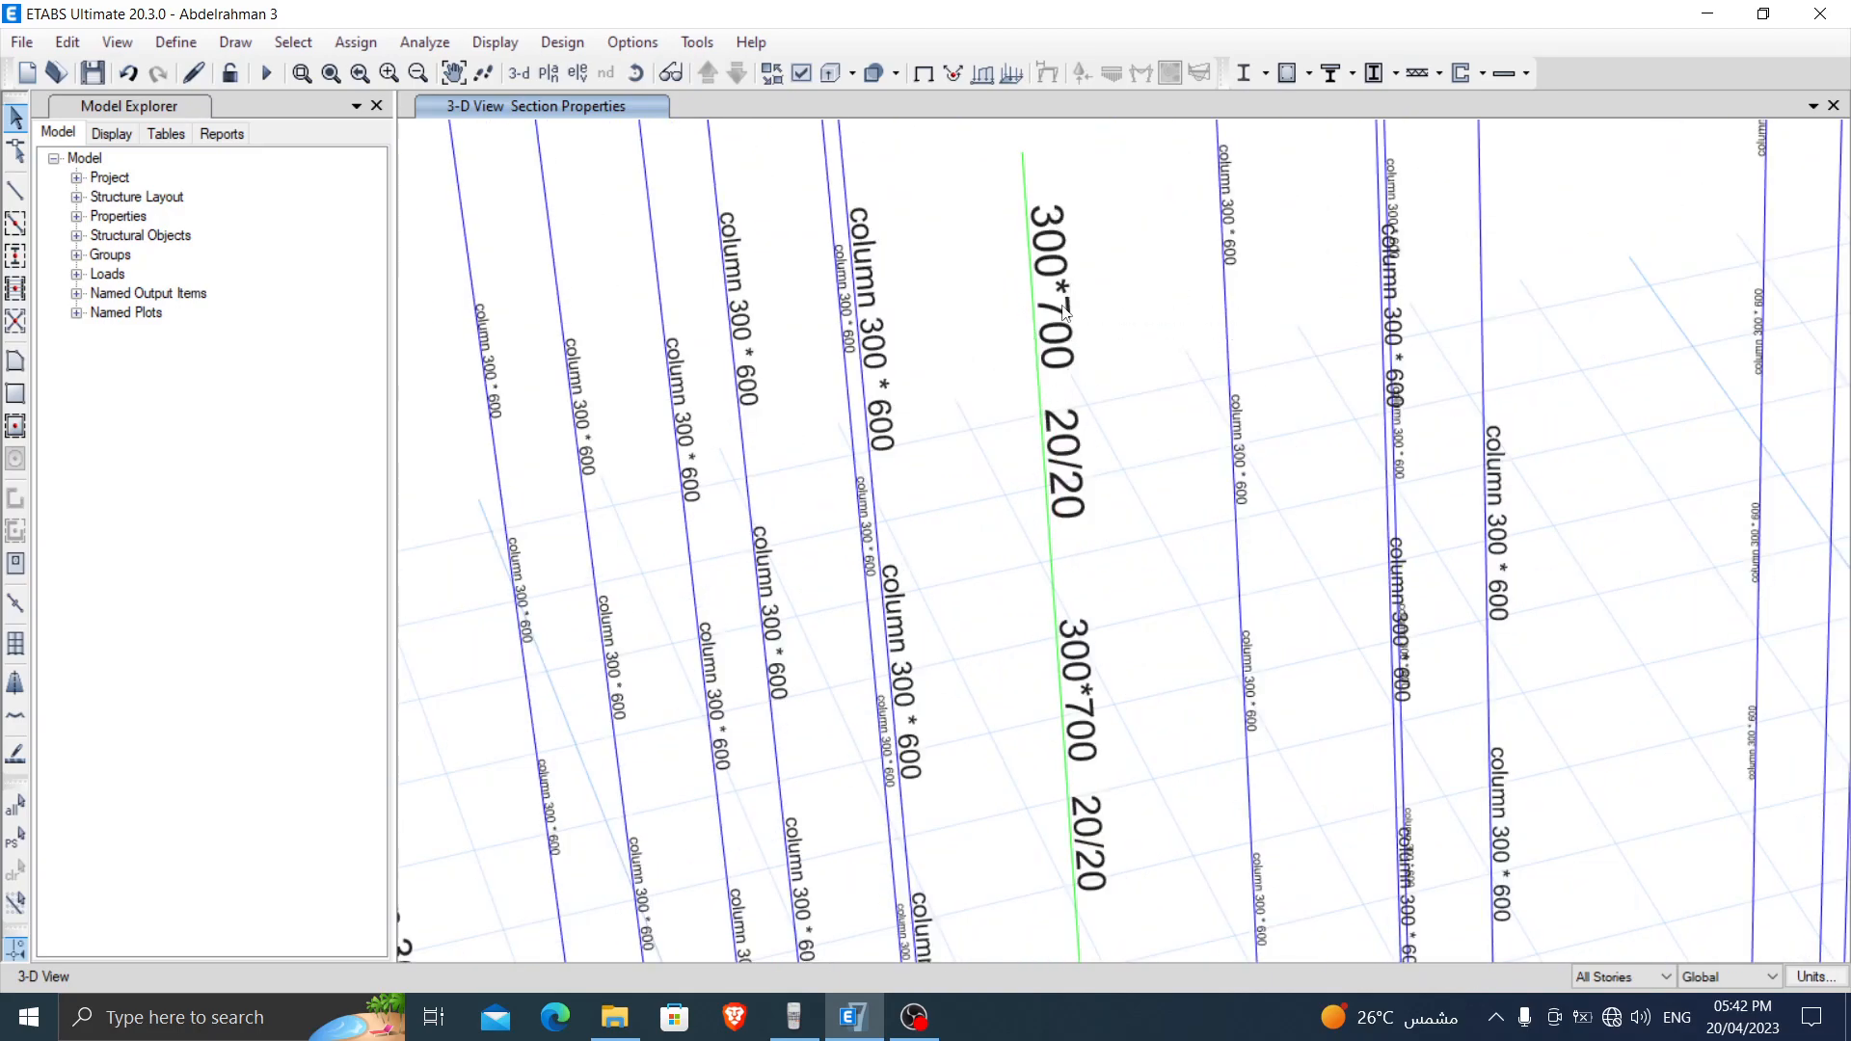
pyautogui.scroll(-5, 1059, 506)
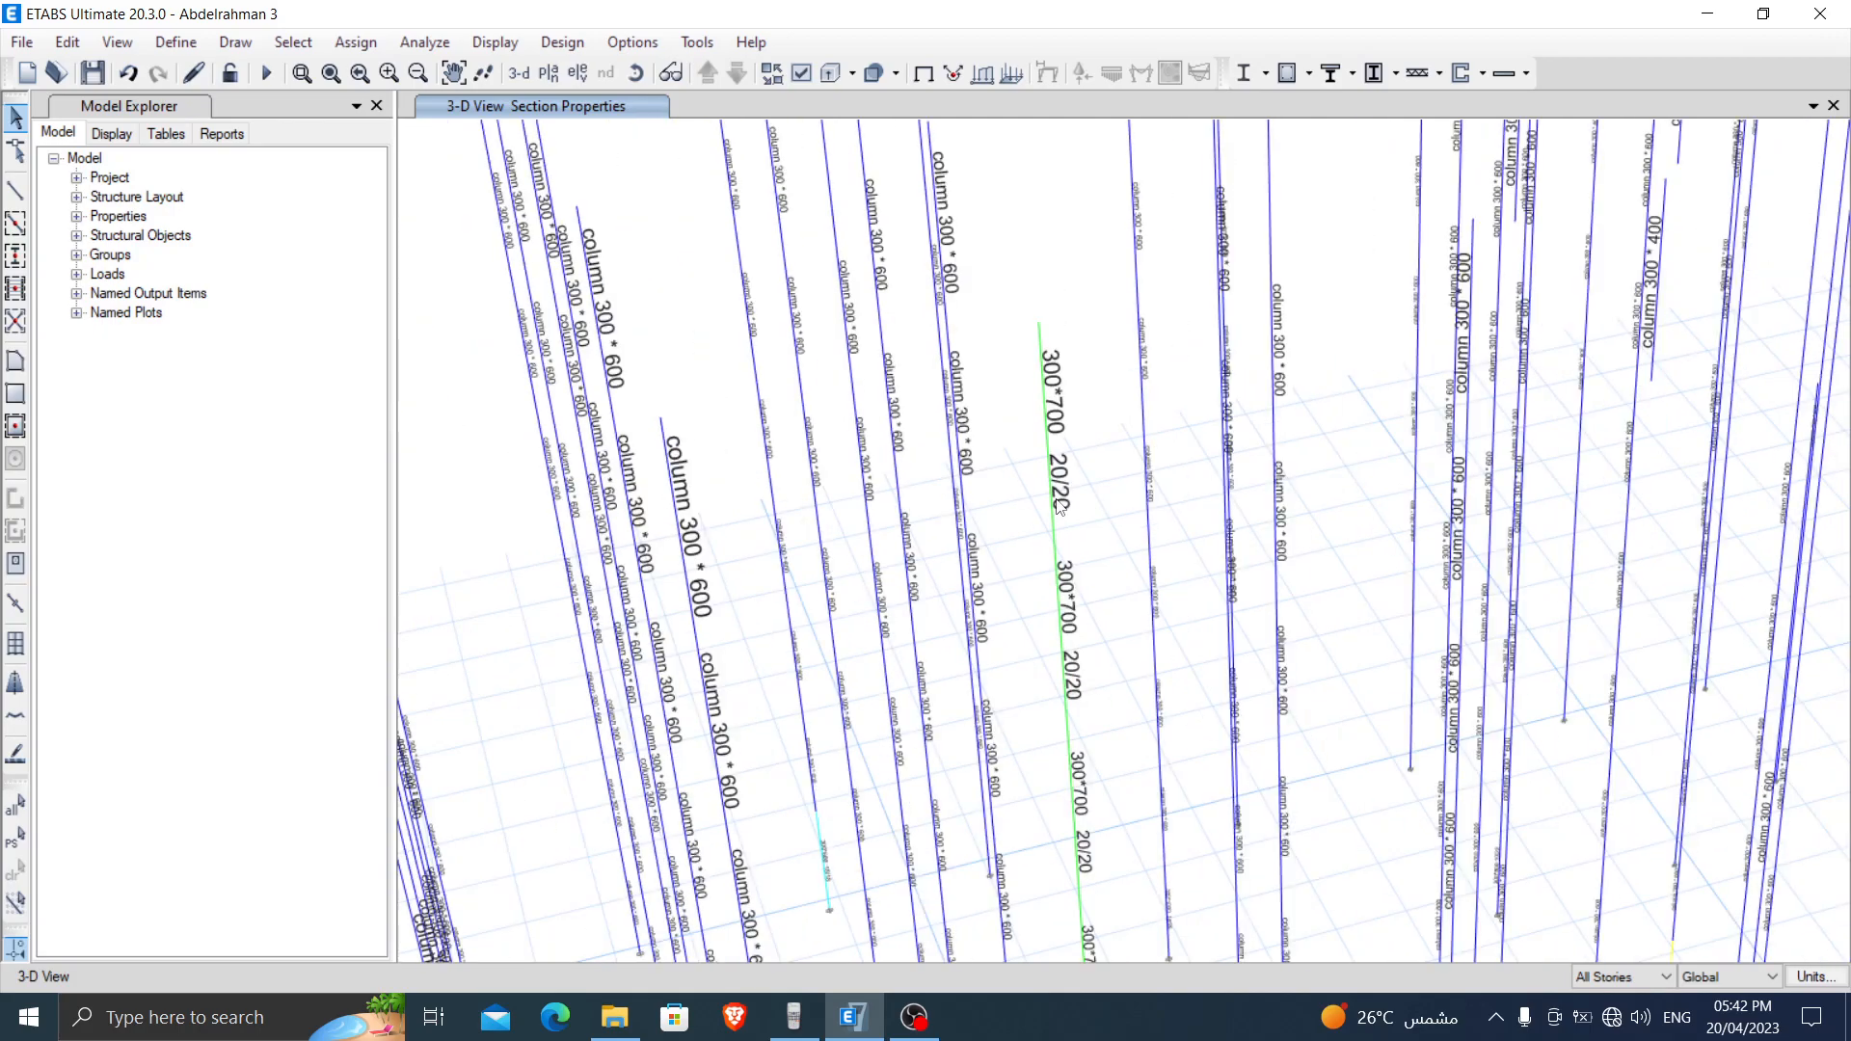
pyautogui.scroll(5, 1152, 885)
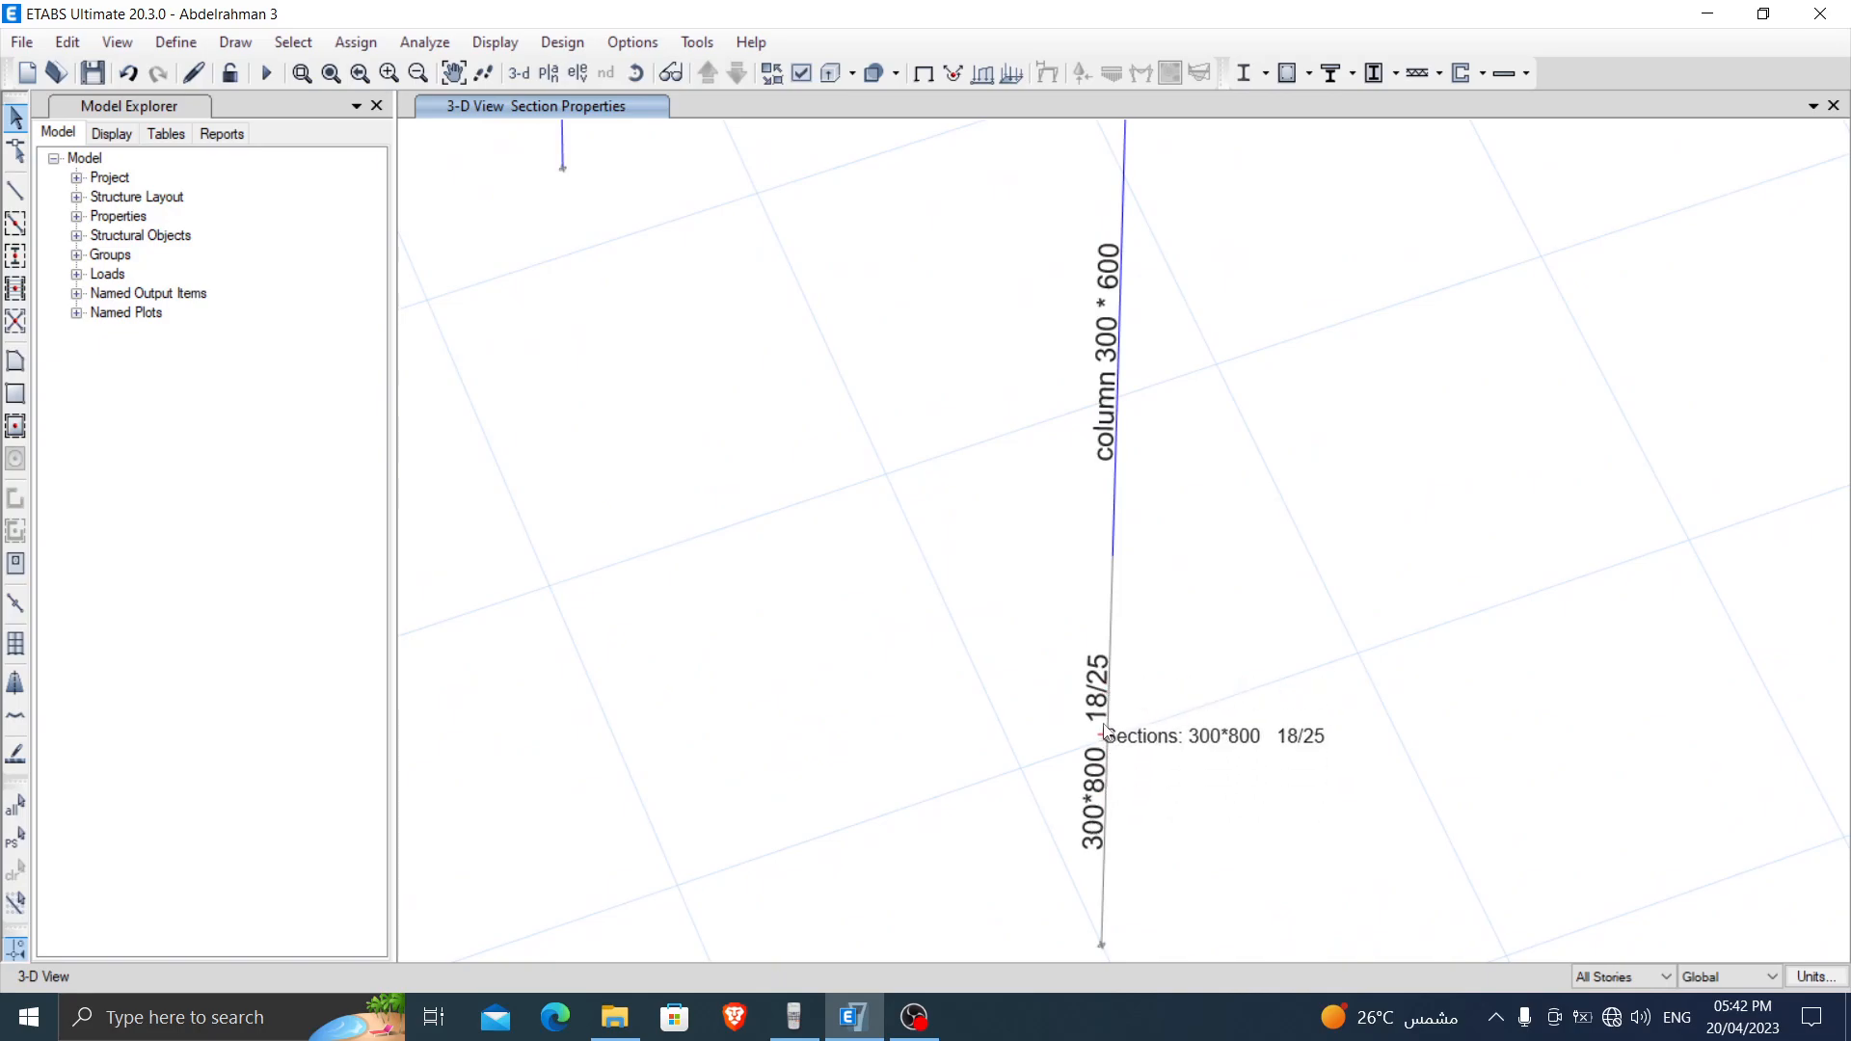
pyautogui.scroll(-5, 1099, 605)
pyautogui.scroll(5, 1099, 605)
pyautogui.scroll(-6, 1099, 320)
pyautogui.moveTo(1097, 324); pyautogui.dragTo(1076, 527, button='middle')
# Step: Return to the plan view of the BASEMENT story
pyautogui.click(549, 73)
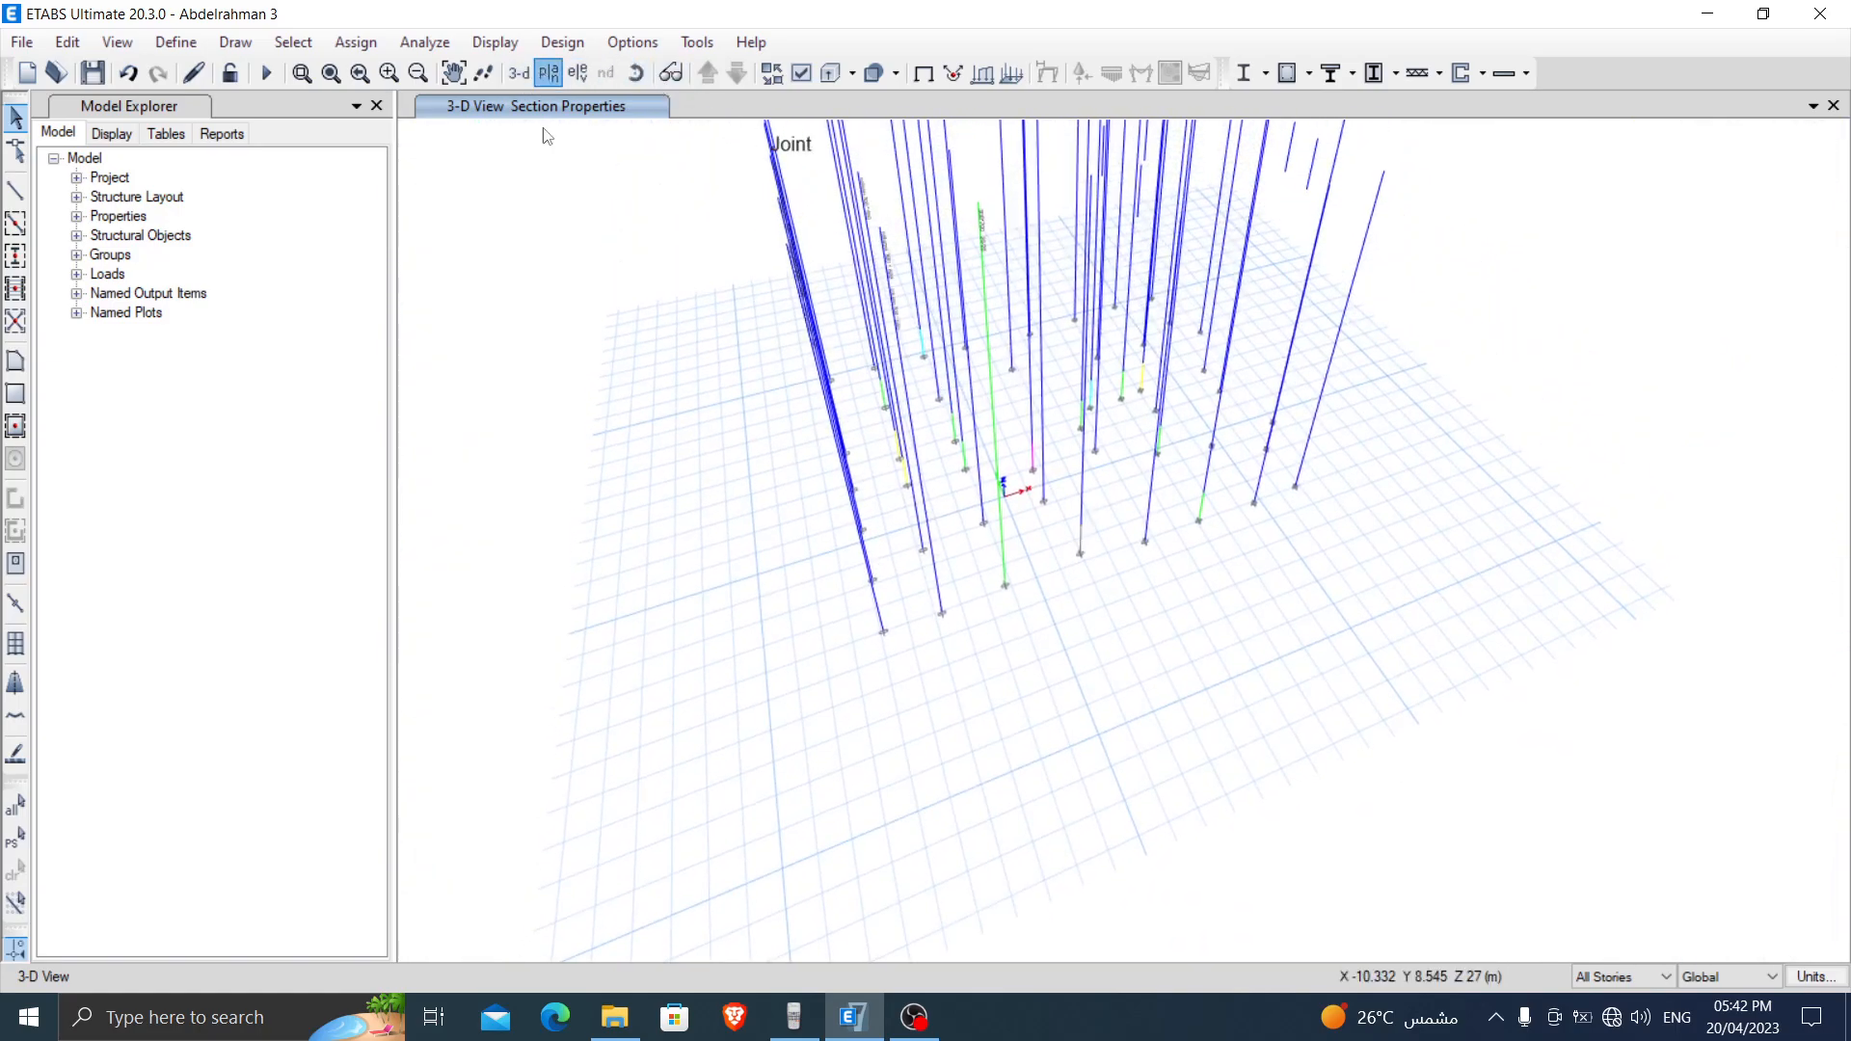
pyautogui.click(371, 553)
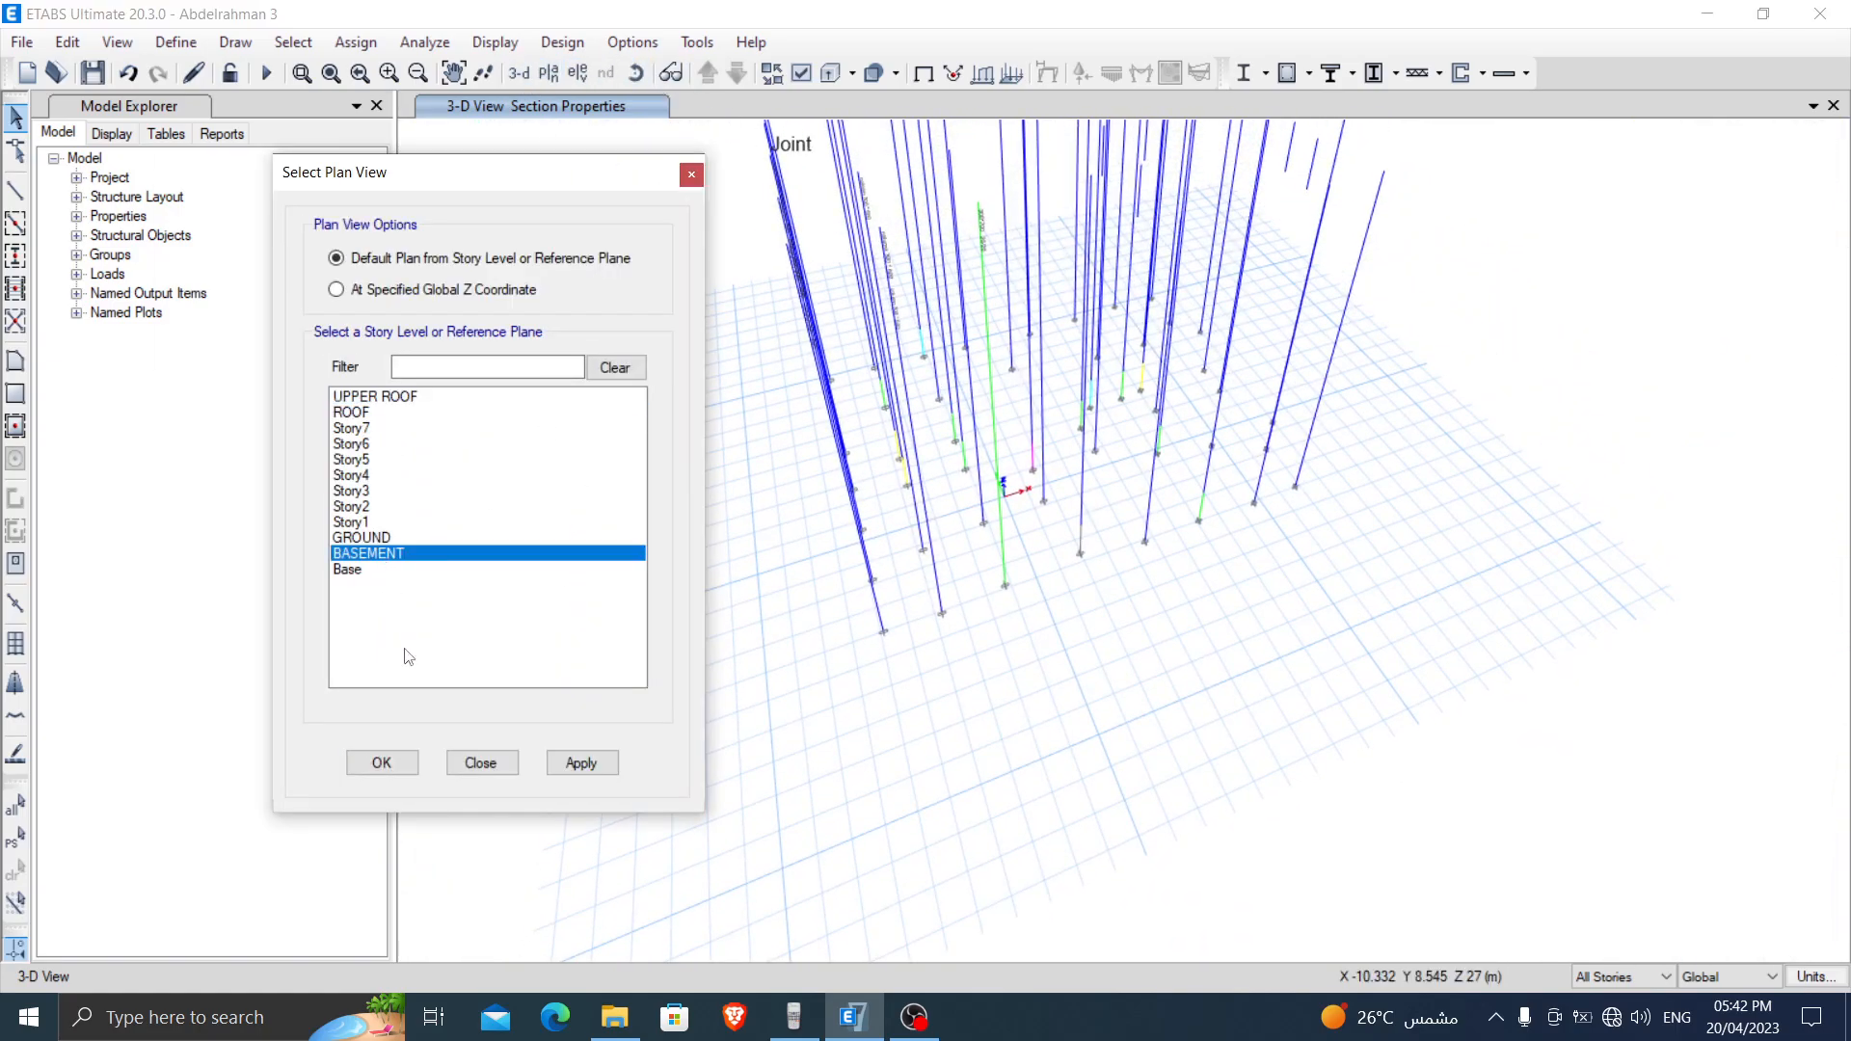
pyautogui.click(383, 762)
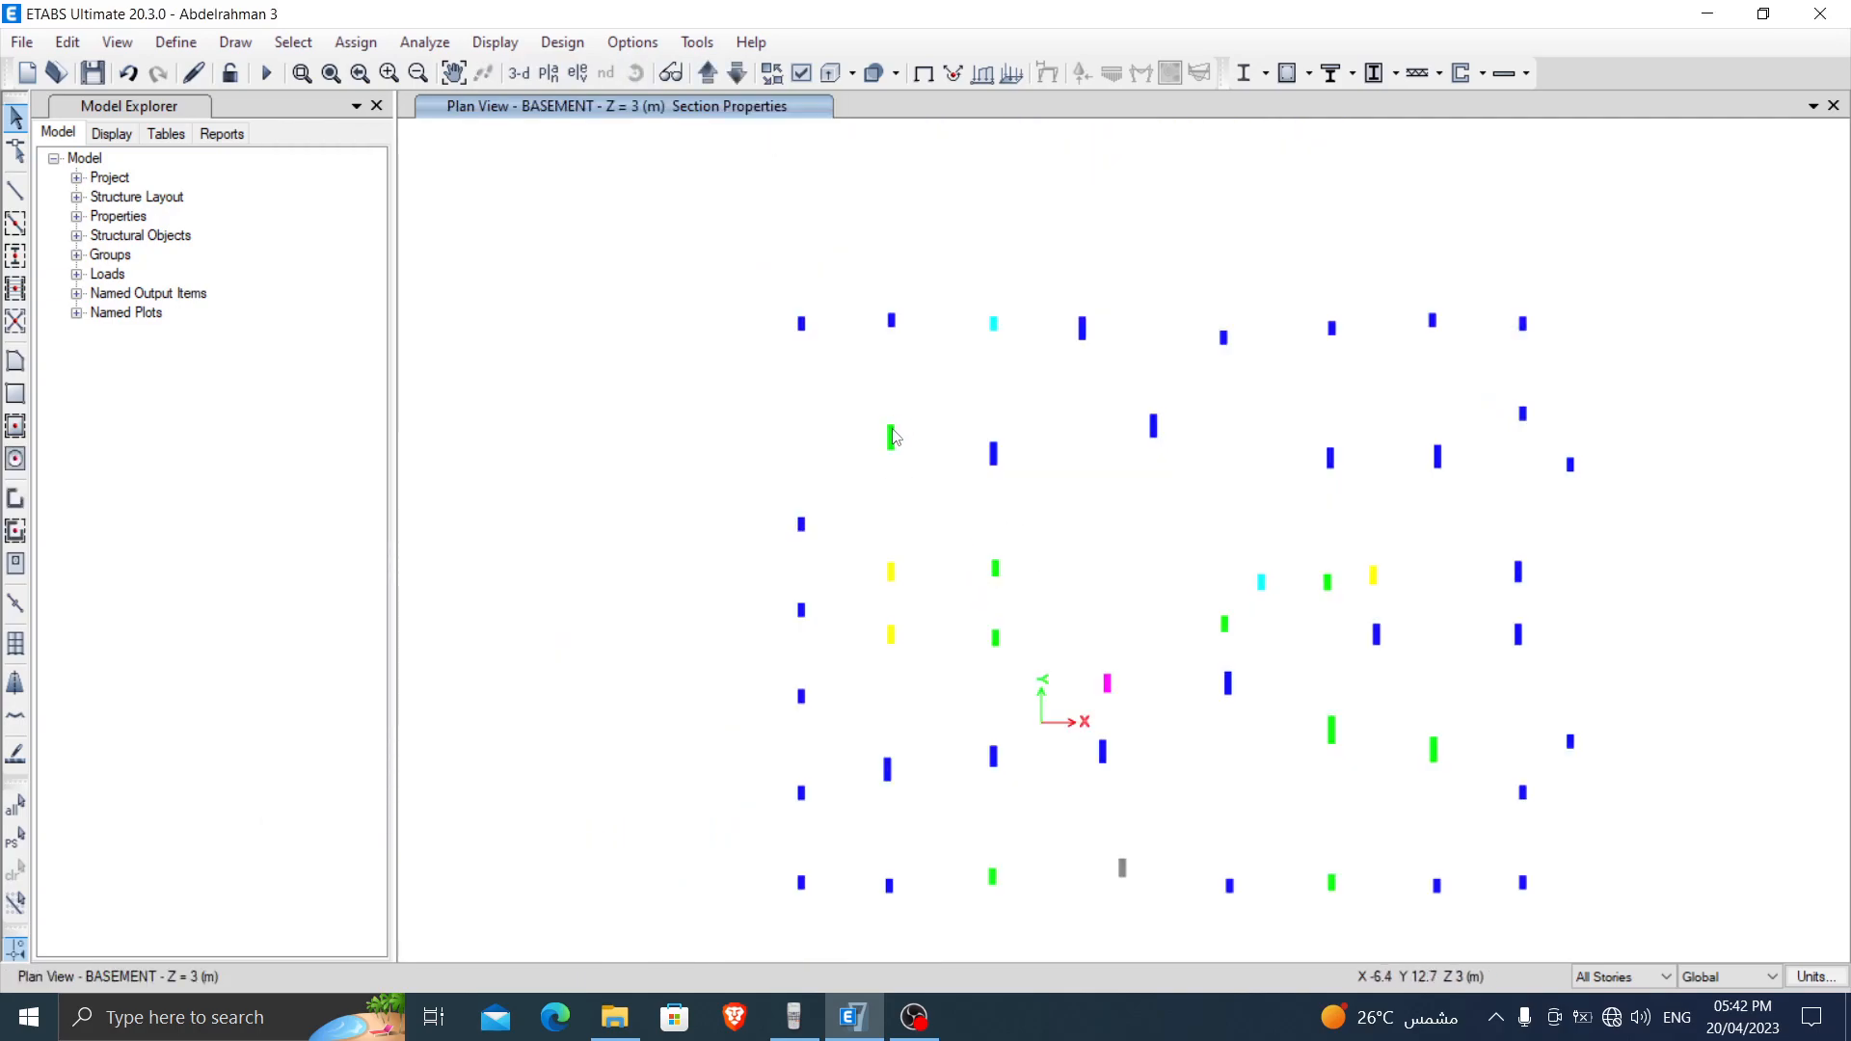
pyautogui.rightClick(893, 430)
pyautogui.click(874, 412)
pyautogui.rightClick(888, 442)
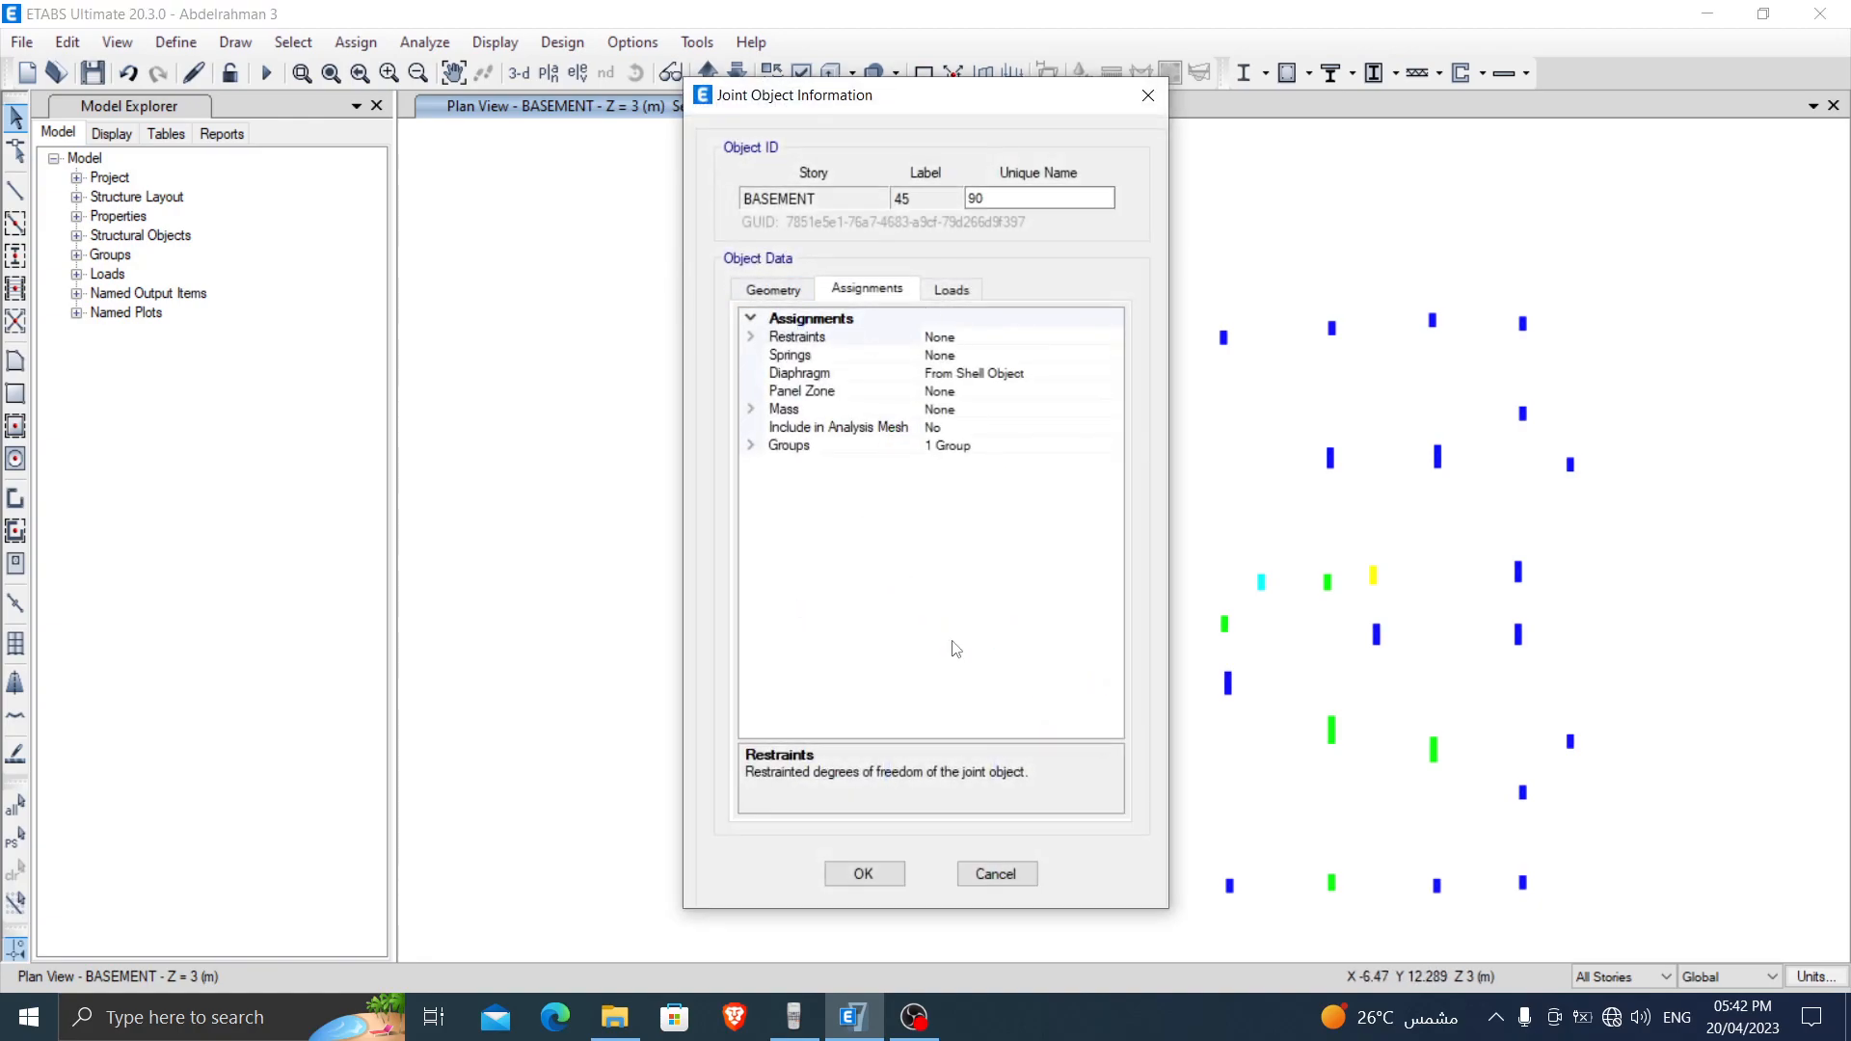
pyautogui.click(1009, 881)
pyautogui.scroll(3, 888, 434)
pyautogui.moveTo(826, 396); pyautogui.dragTo(974, 566)
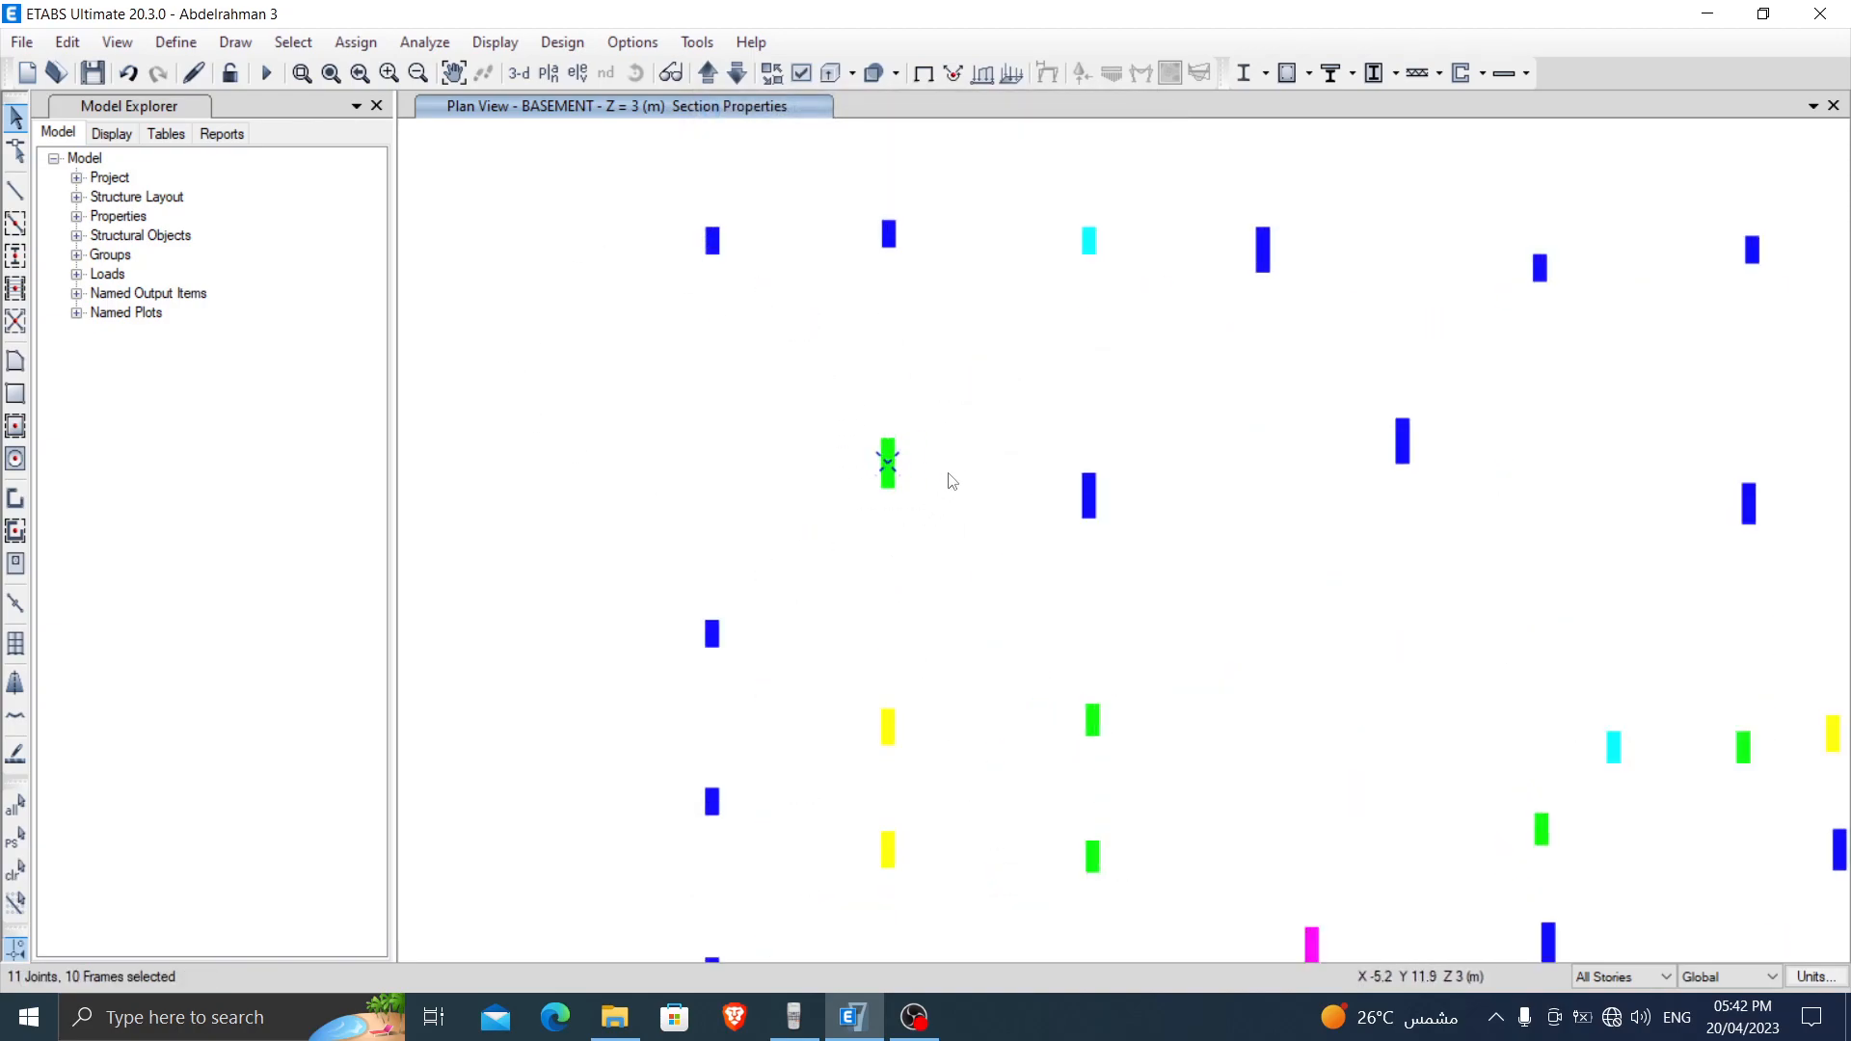
pyautogui.click(881, 444)
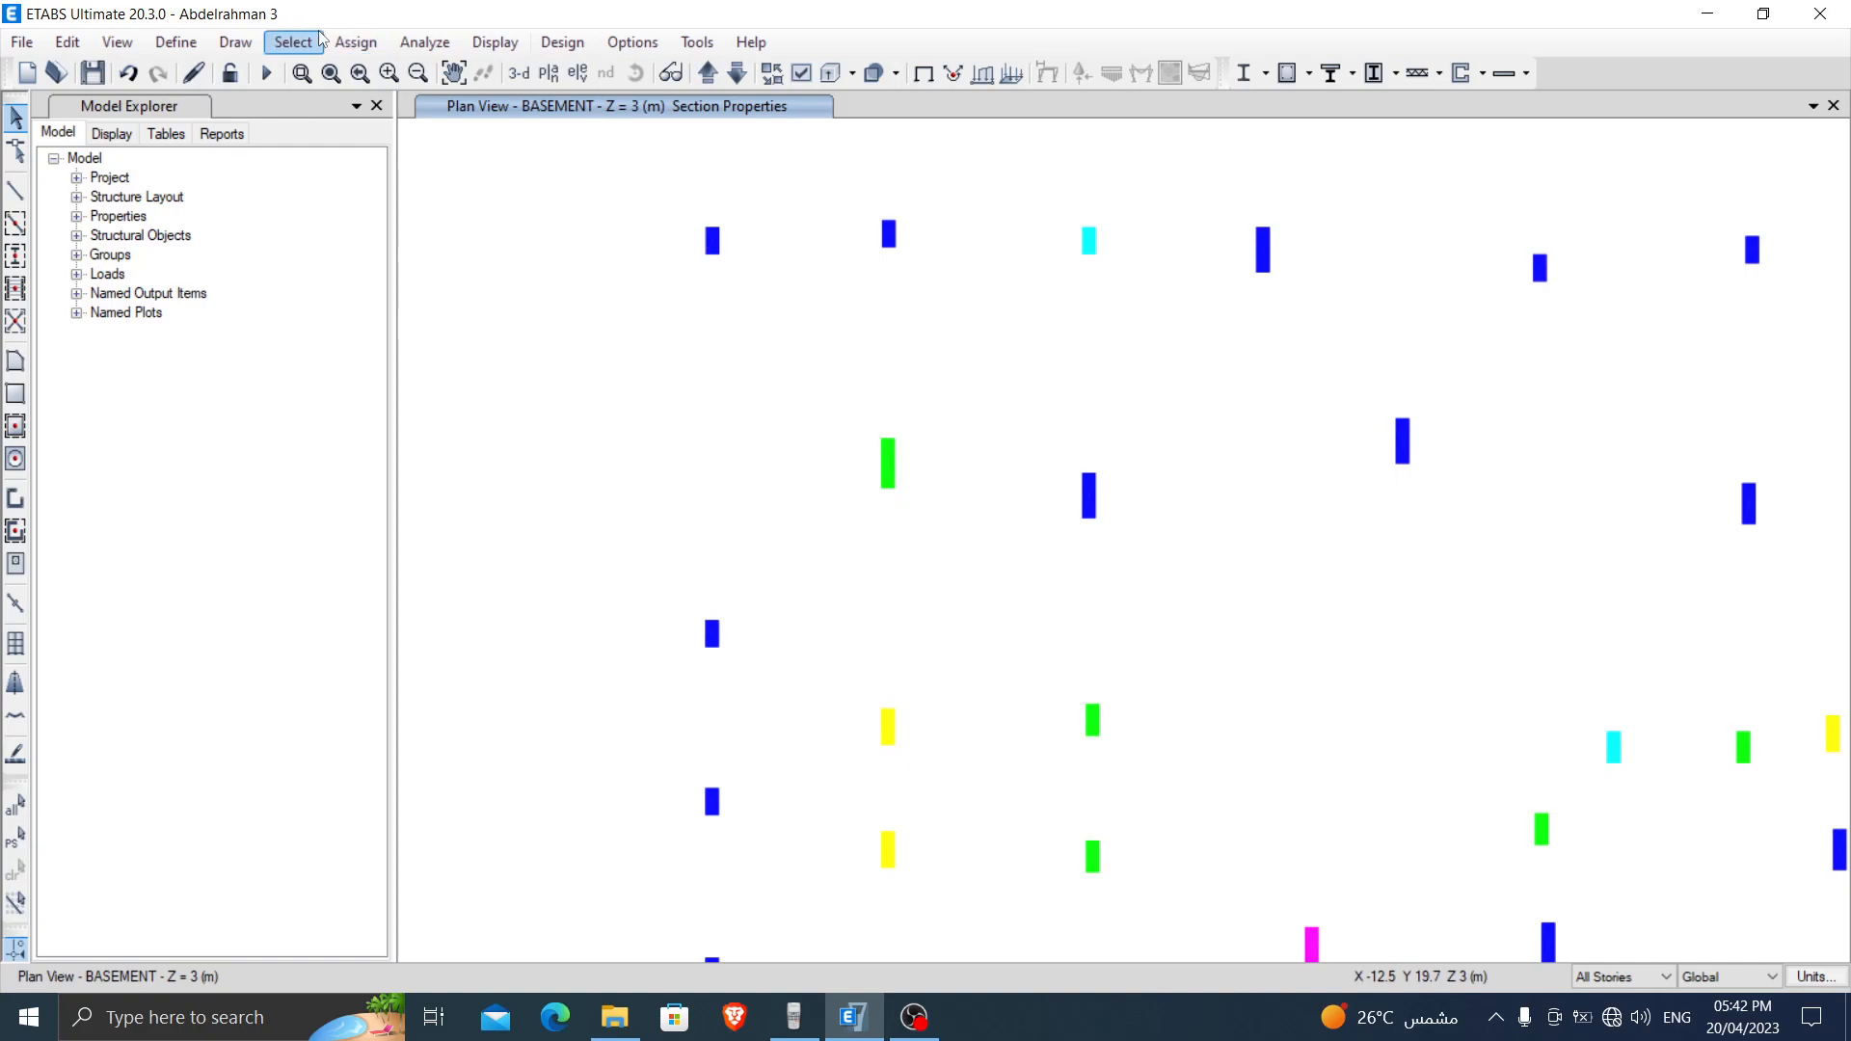
# Step: Select the frames that use section property 300*600 18/18 and show only the selected objects
pyautogui.scroll(-2, 637, 327)
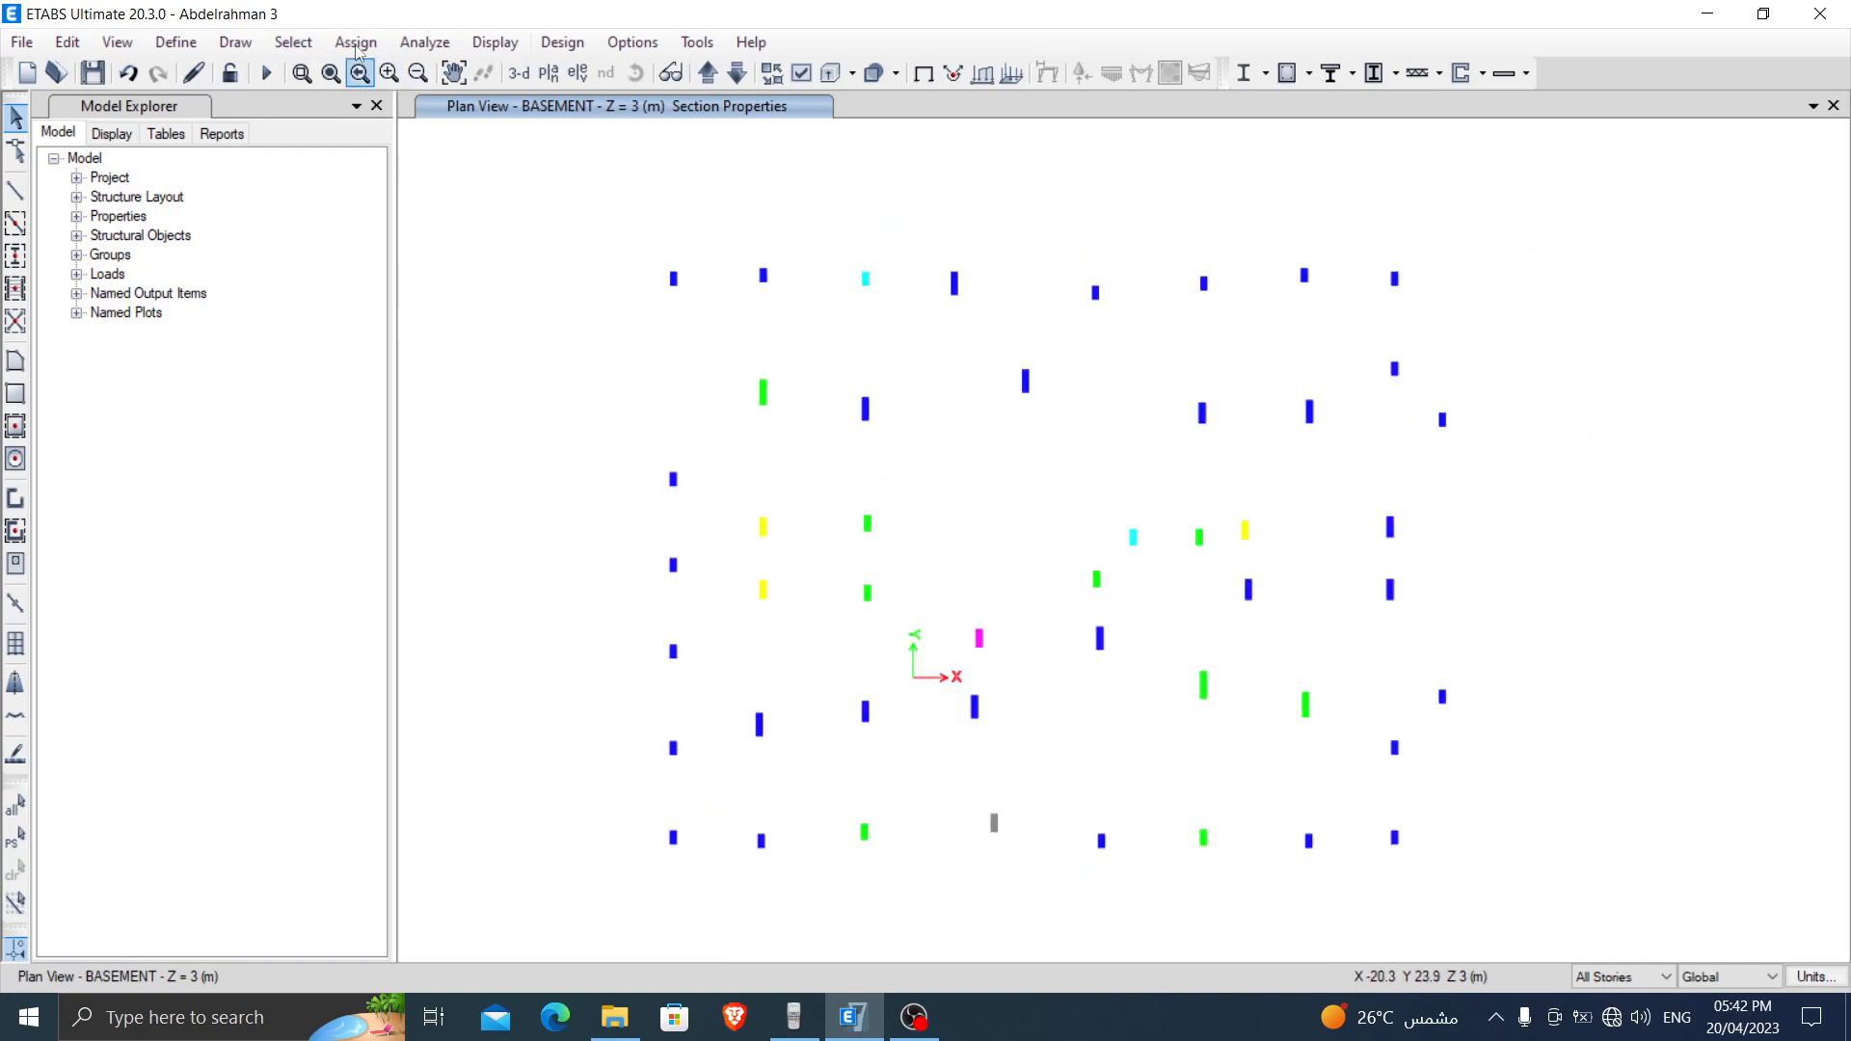
pyautogui.click(289, 44)
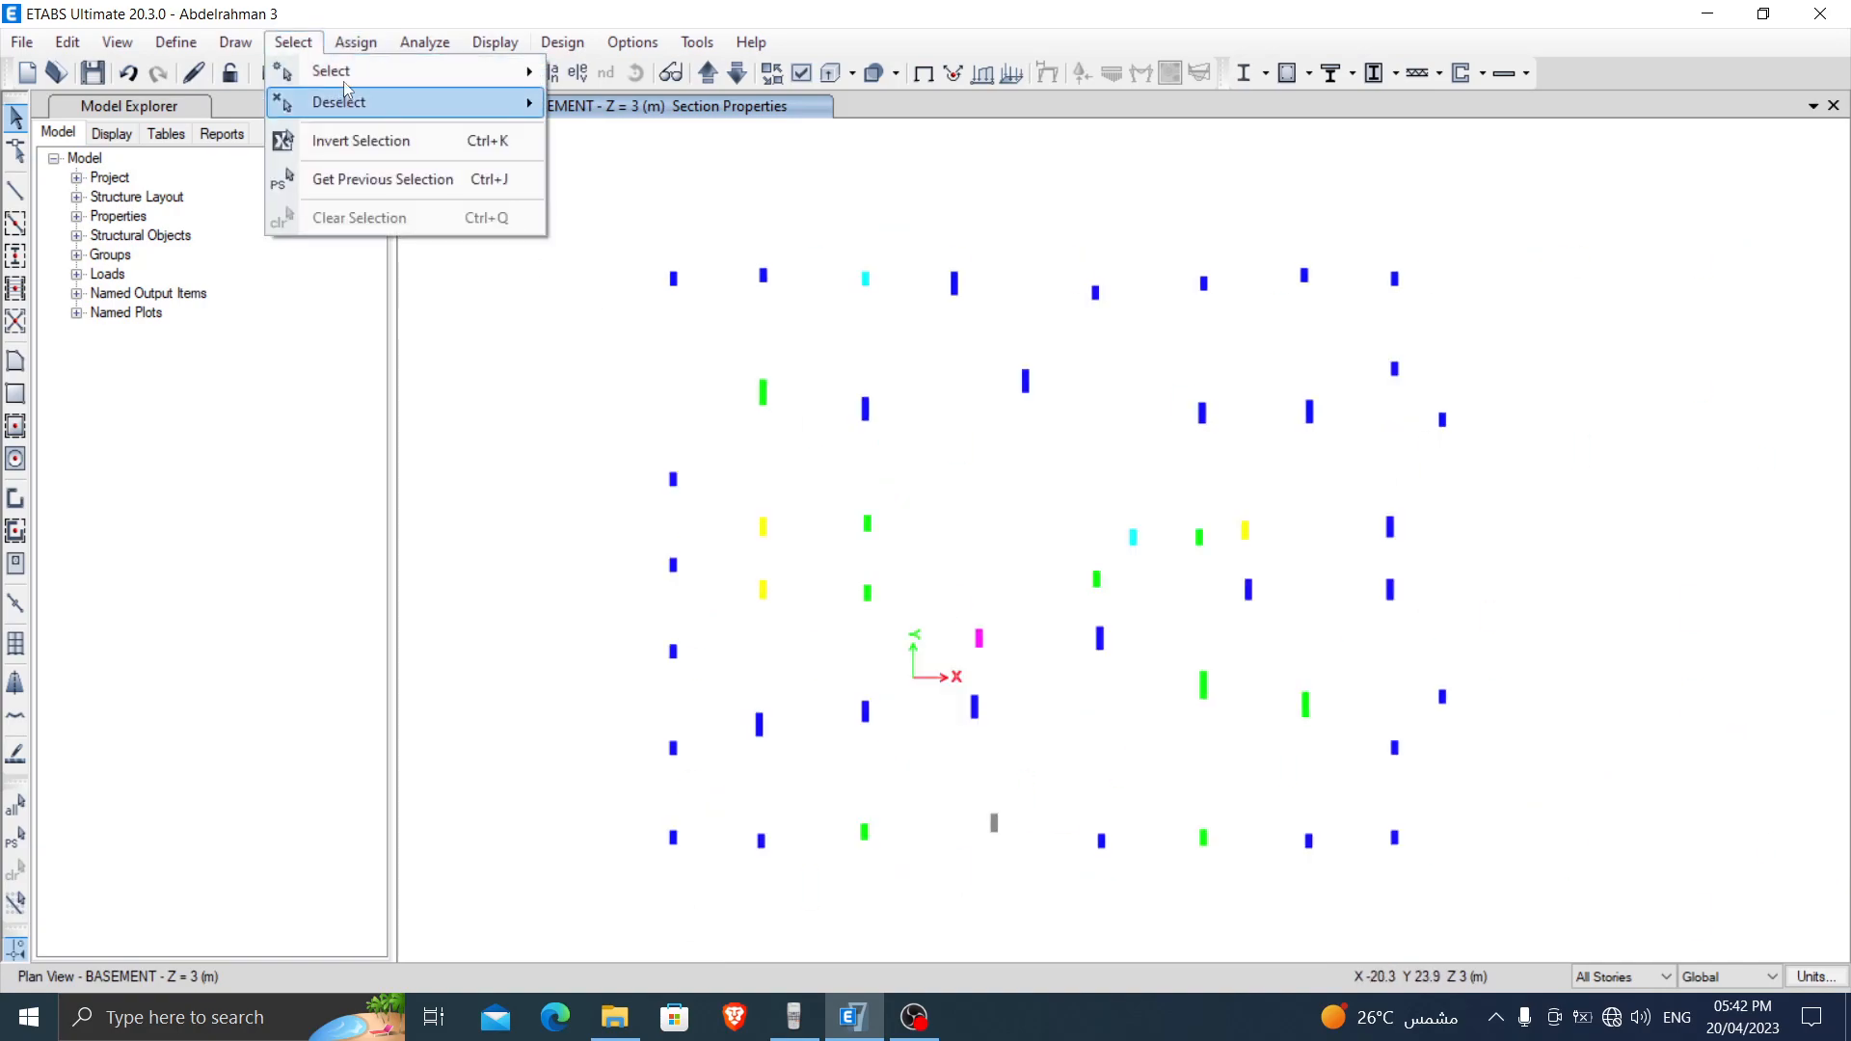
pyautogui.moveTo(352, 73)
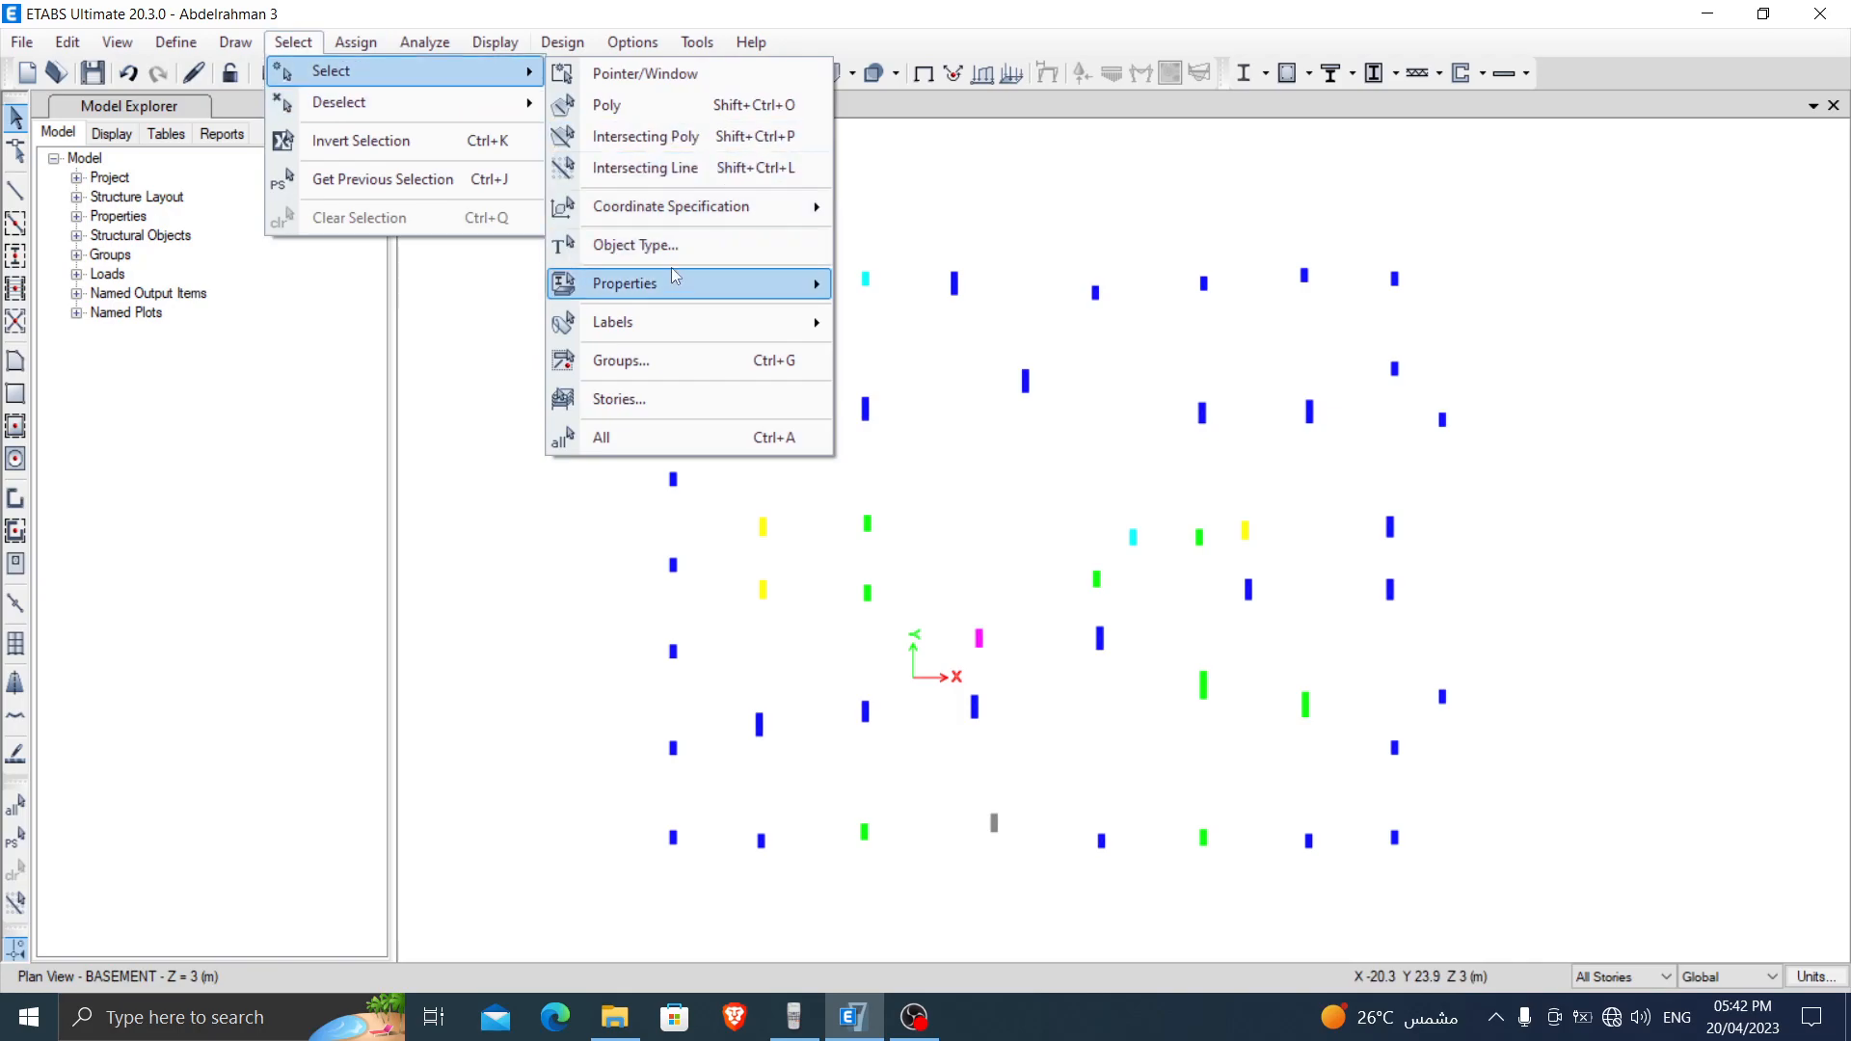
pyautogui.moveTo(669, 285)
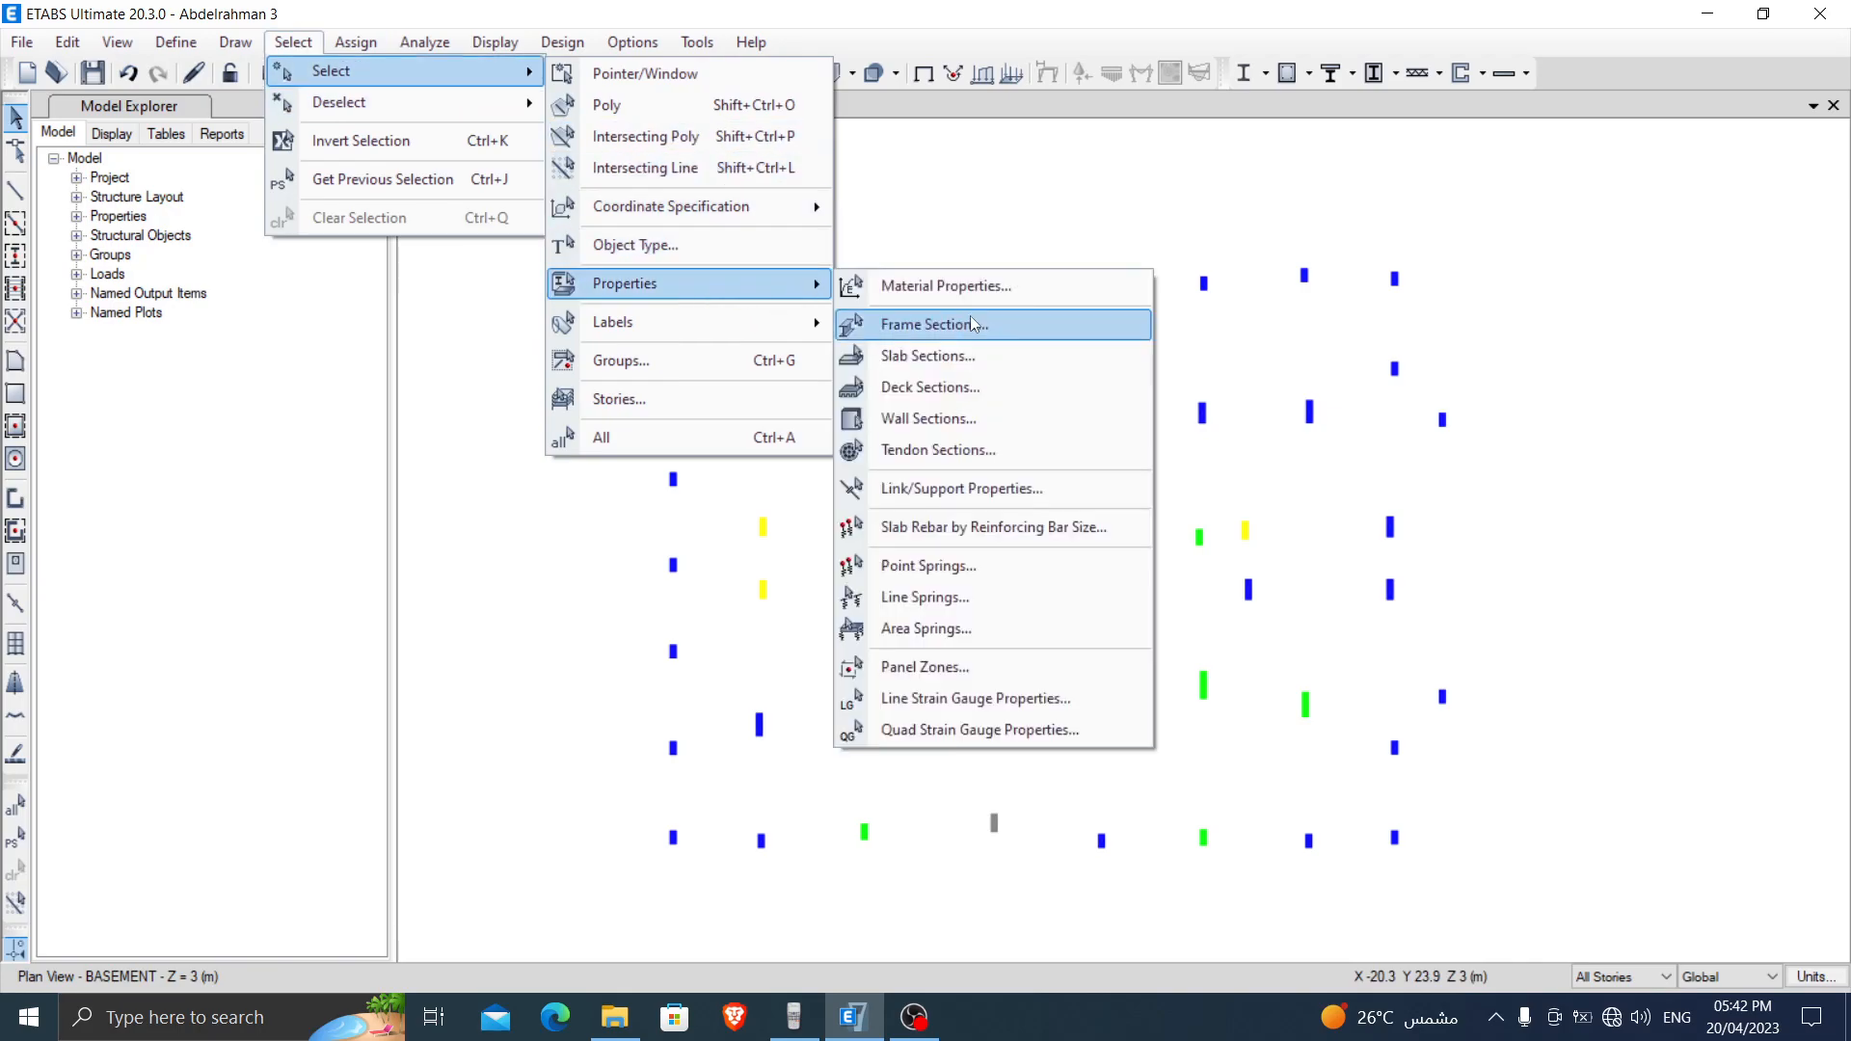
pyautogui.click(933, 324)
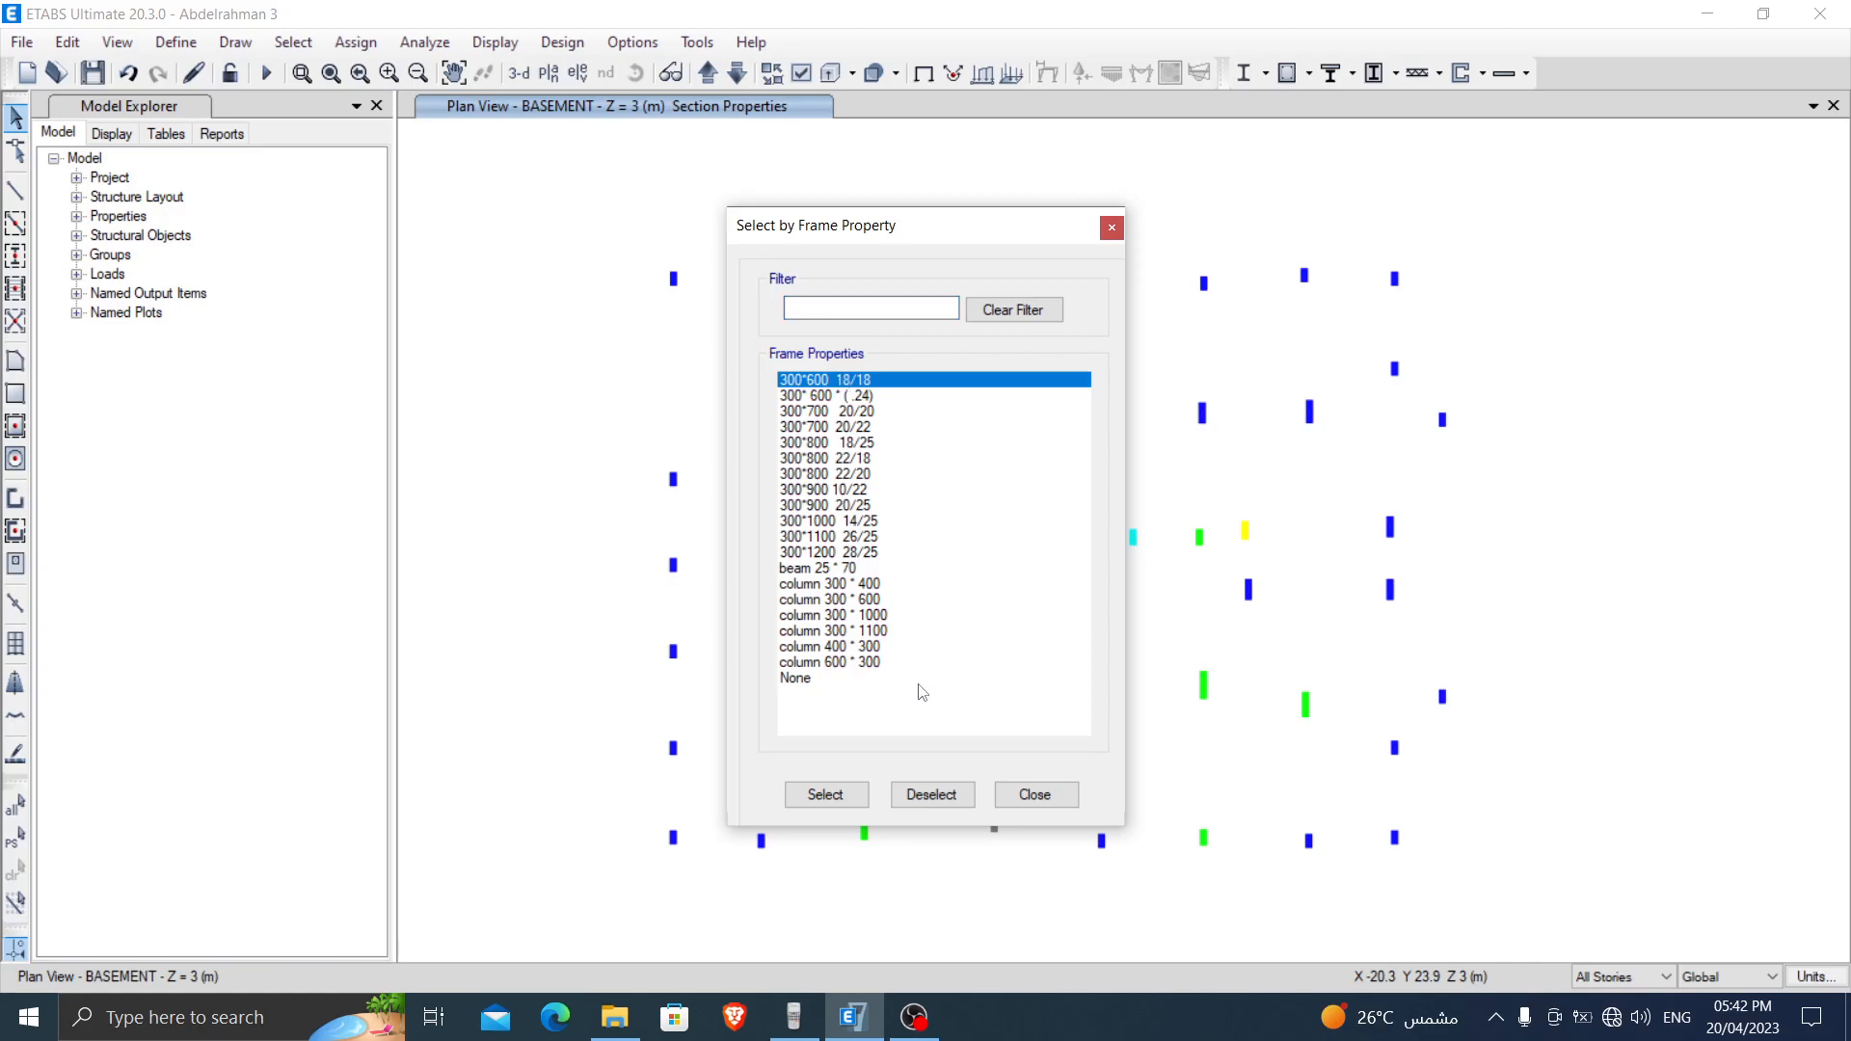
pyautogui.click(821, 792)
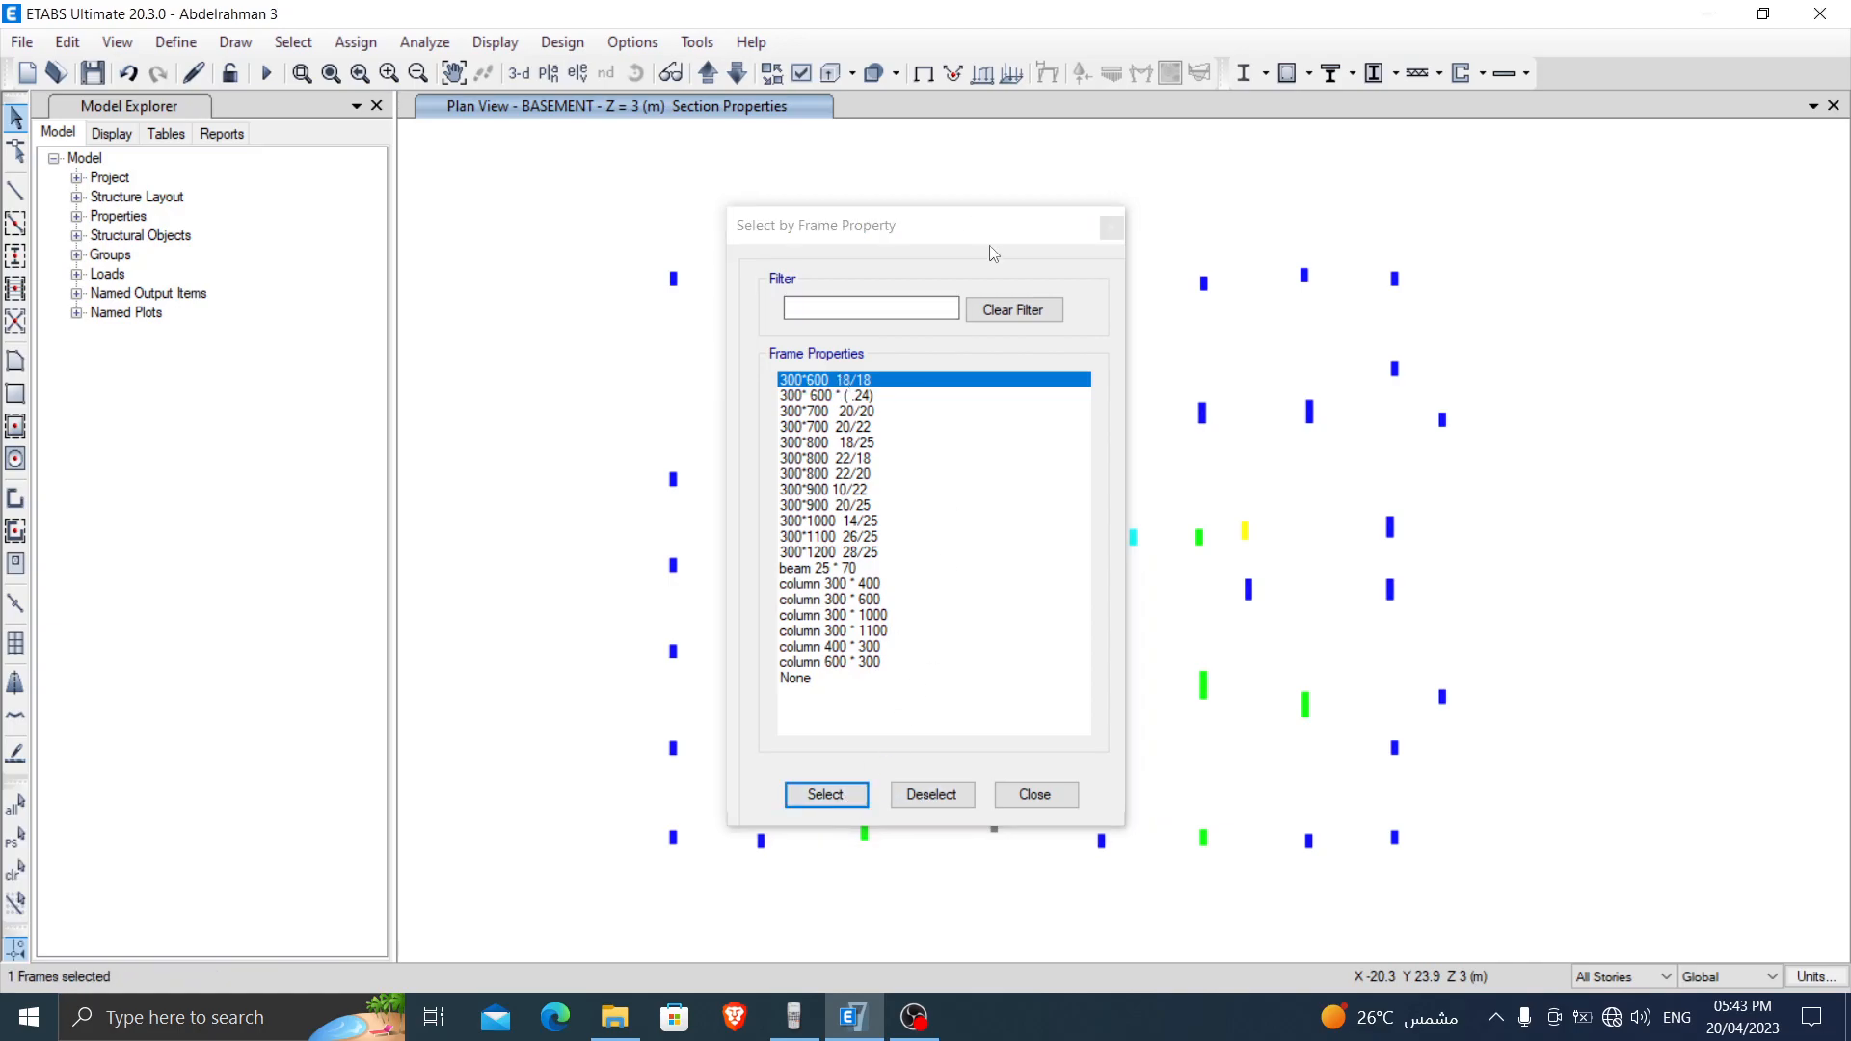
pyautogui.click(1031, 793)
pyautogui.rightClick(542, 272)
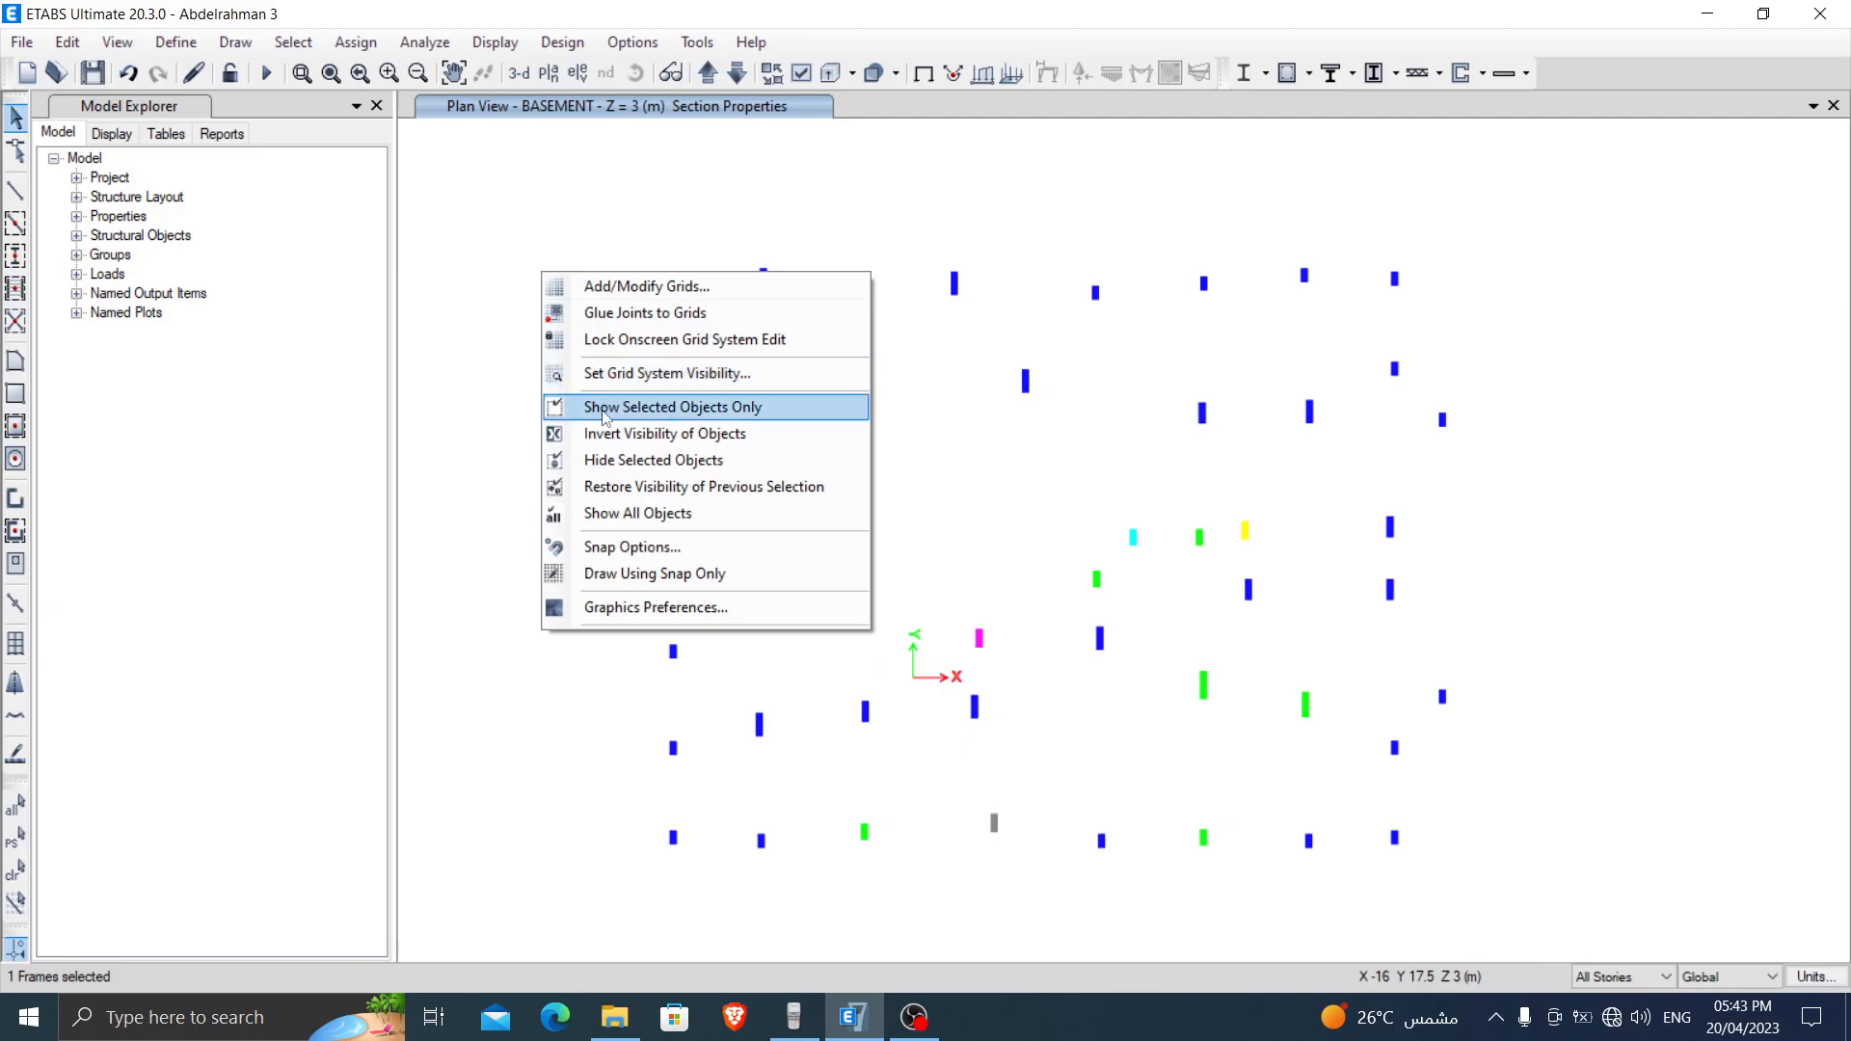
pyautogui.click(602, 406)
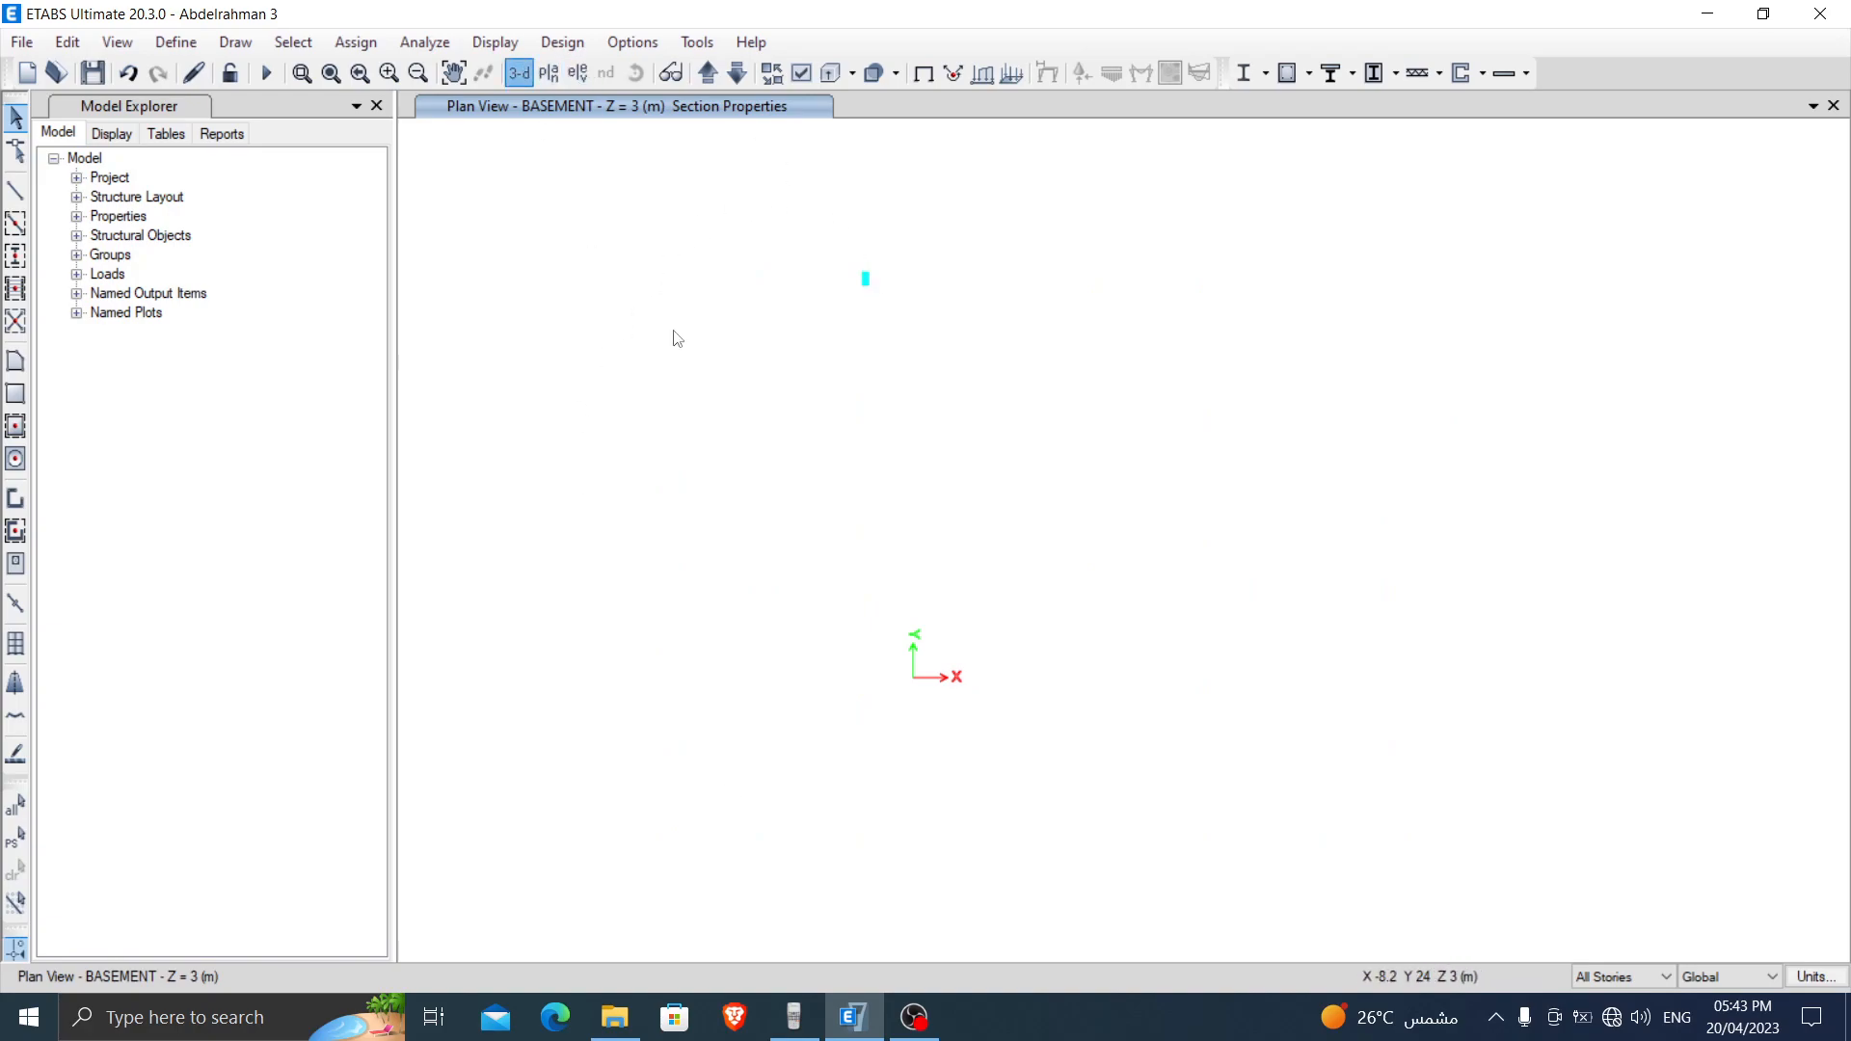
# Step: Check the isolated column in the 3D view and select it through all stories from the BASEMENT plan
pyautogui.moveTo(967, 623)
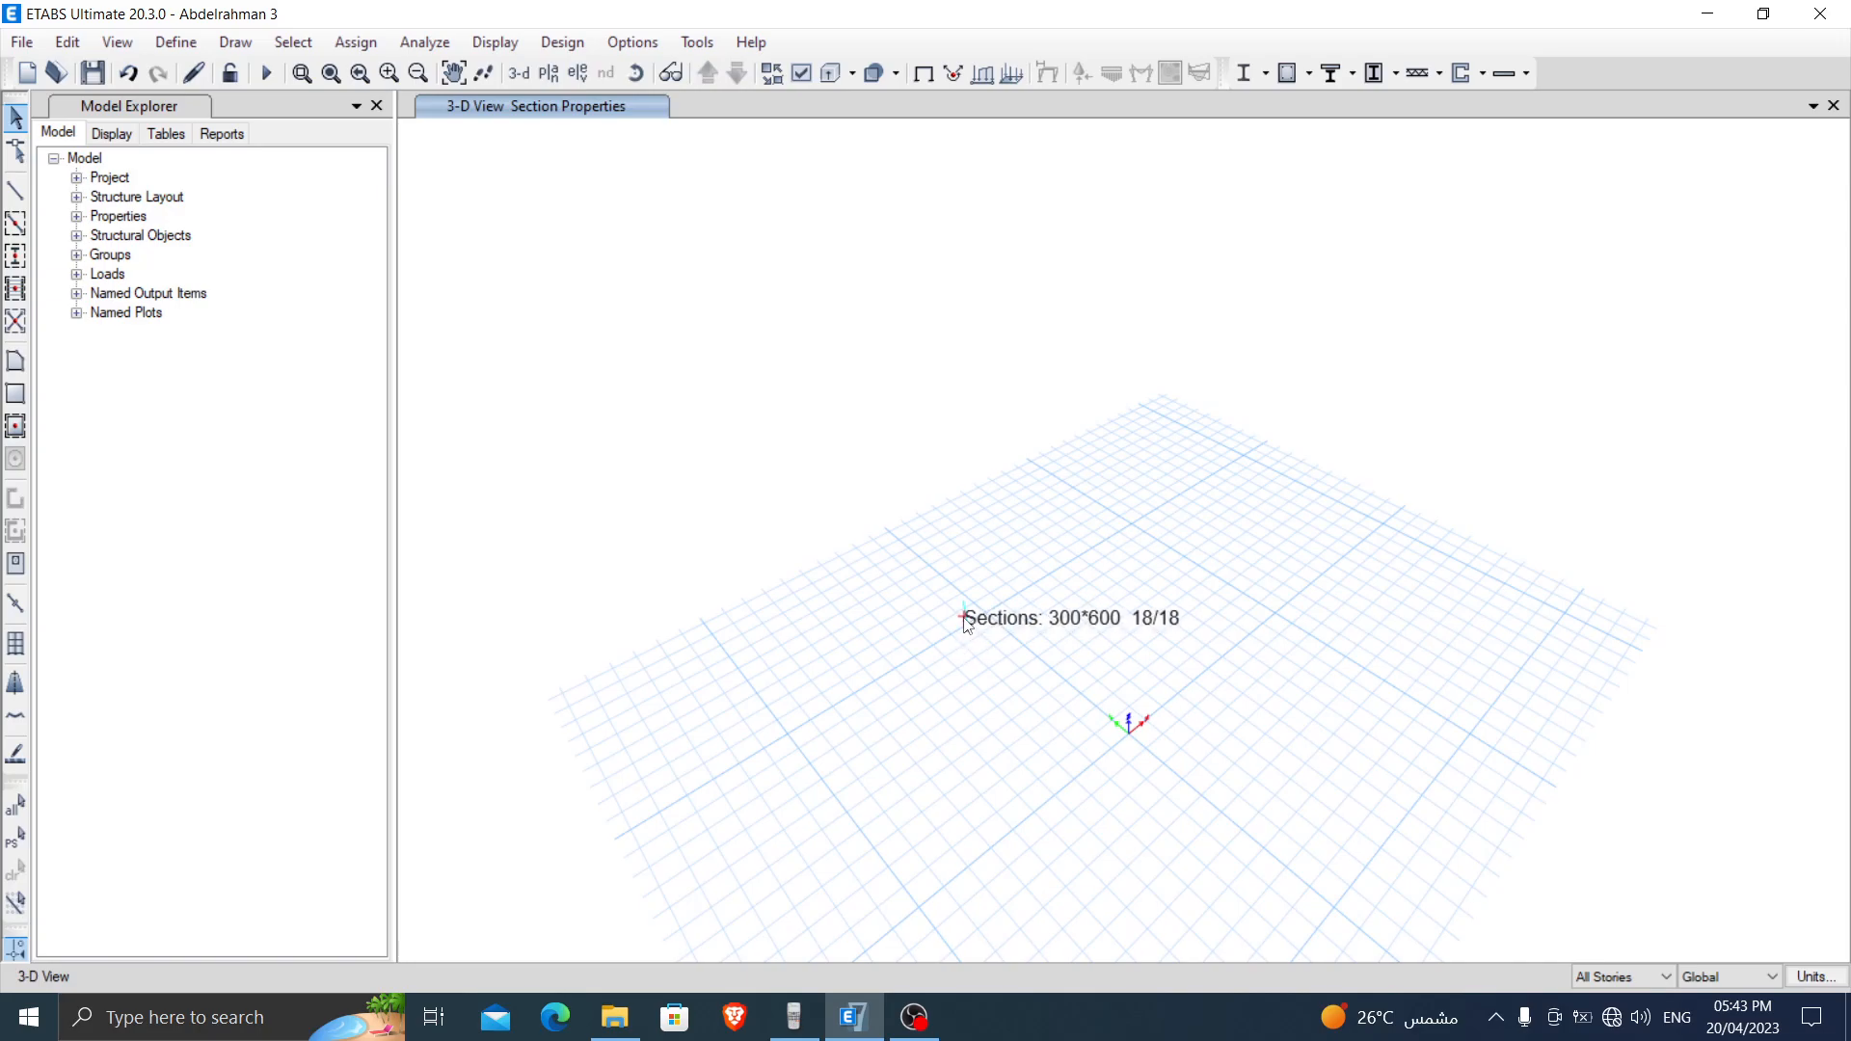
pyautogui.click(547, 74)
pyautogui.click(391, 555)
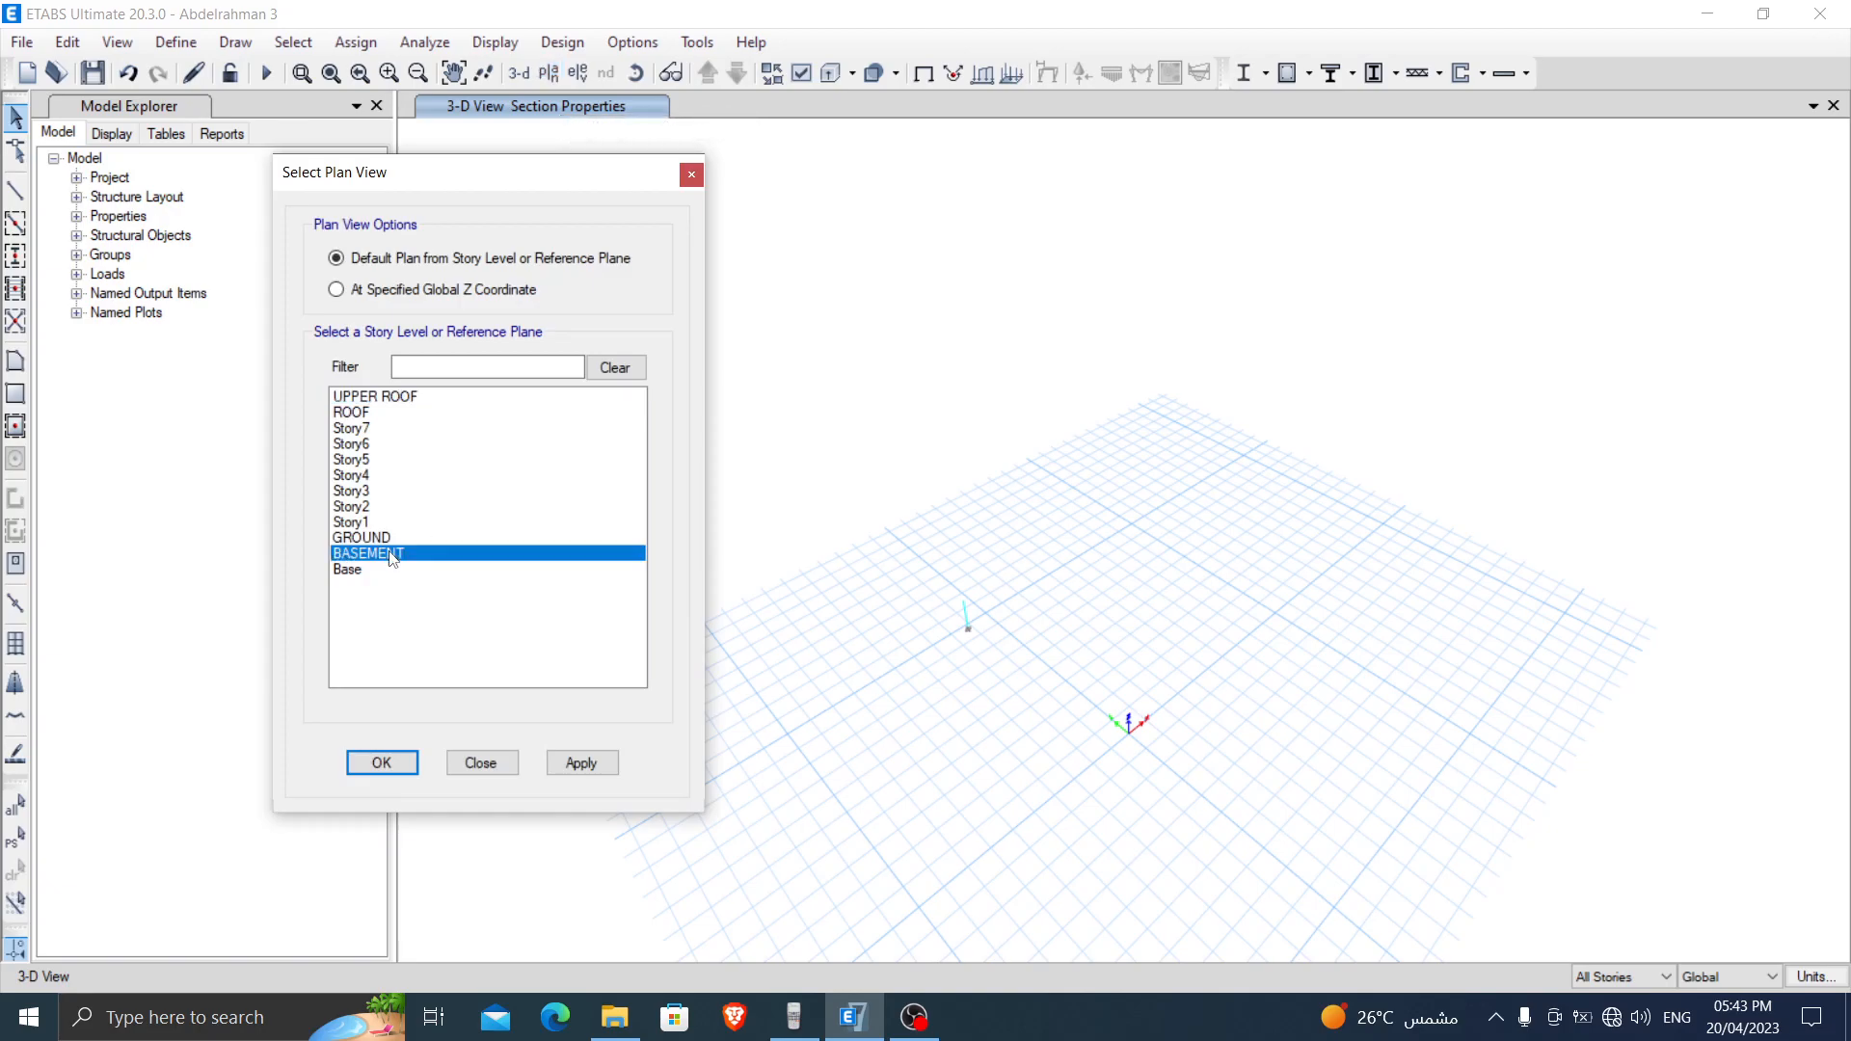
pyautogui.click(384, 762)
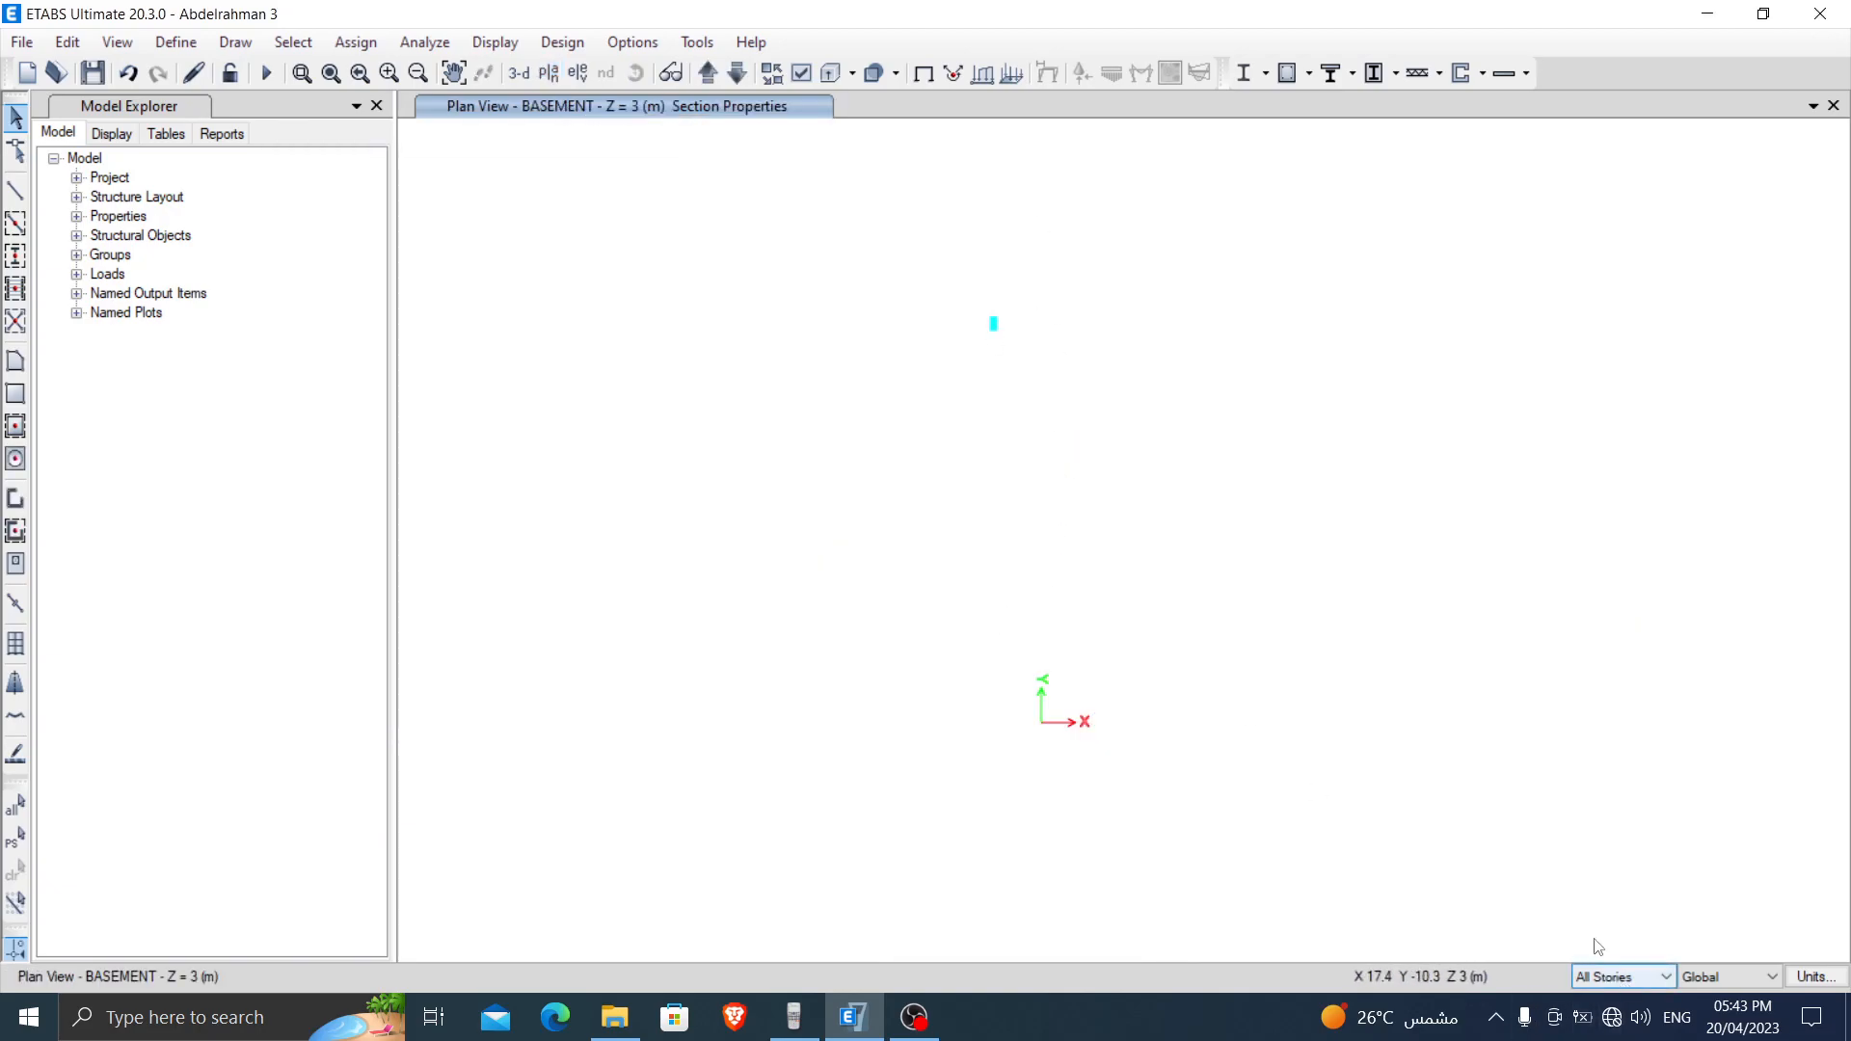
pyautogui.moveTo(909, 258); pyautogui.dragTo(1049, 386)
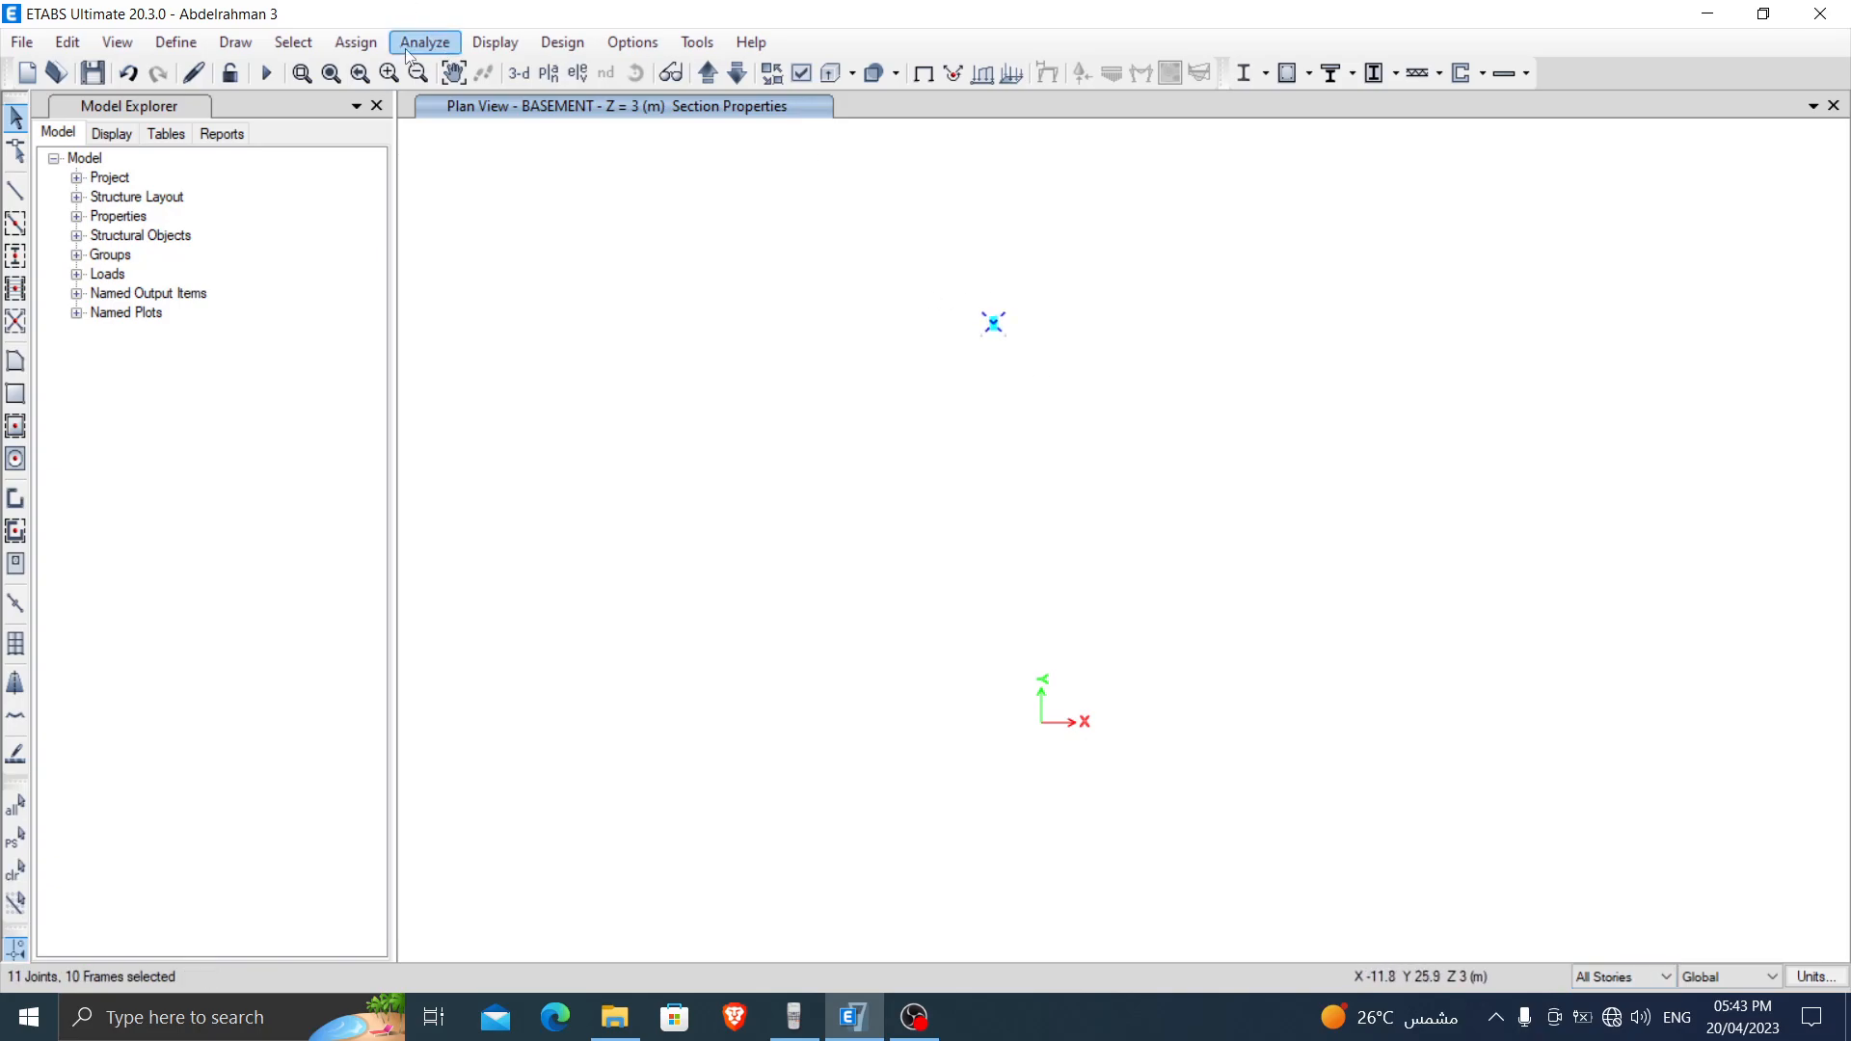
# Step: Assign the frame section property 300*600 18/18 to the selected column on all stories
pyautogui.click(355, 42)
pyautogui.moveTo(434, 102)
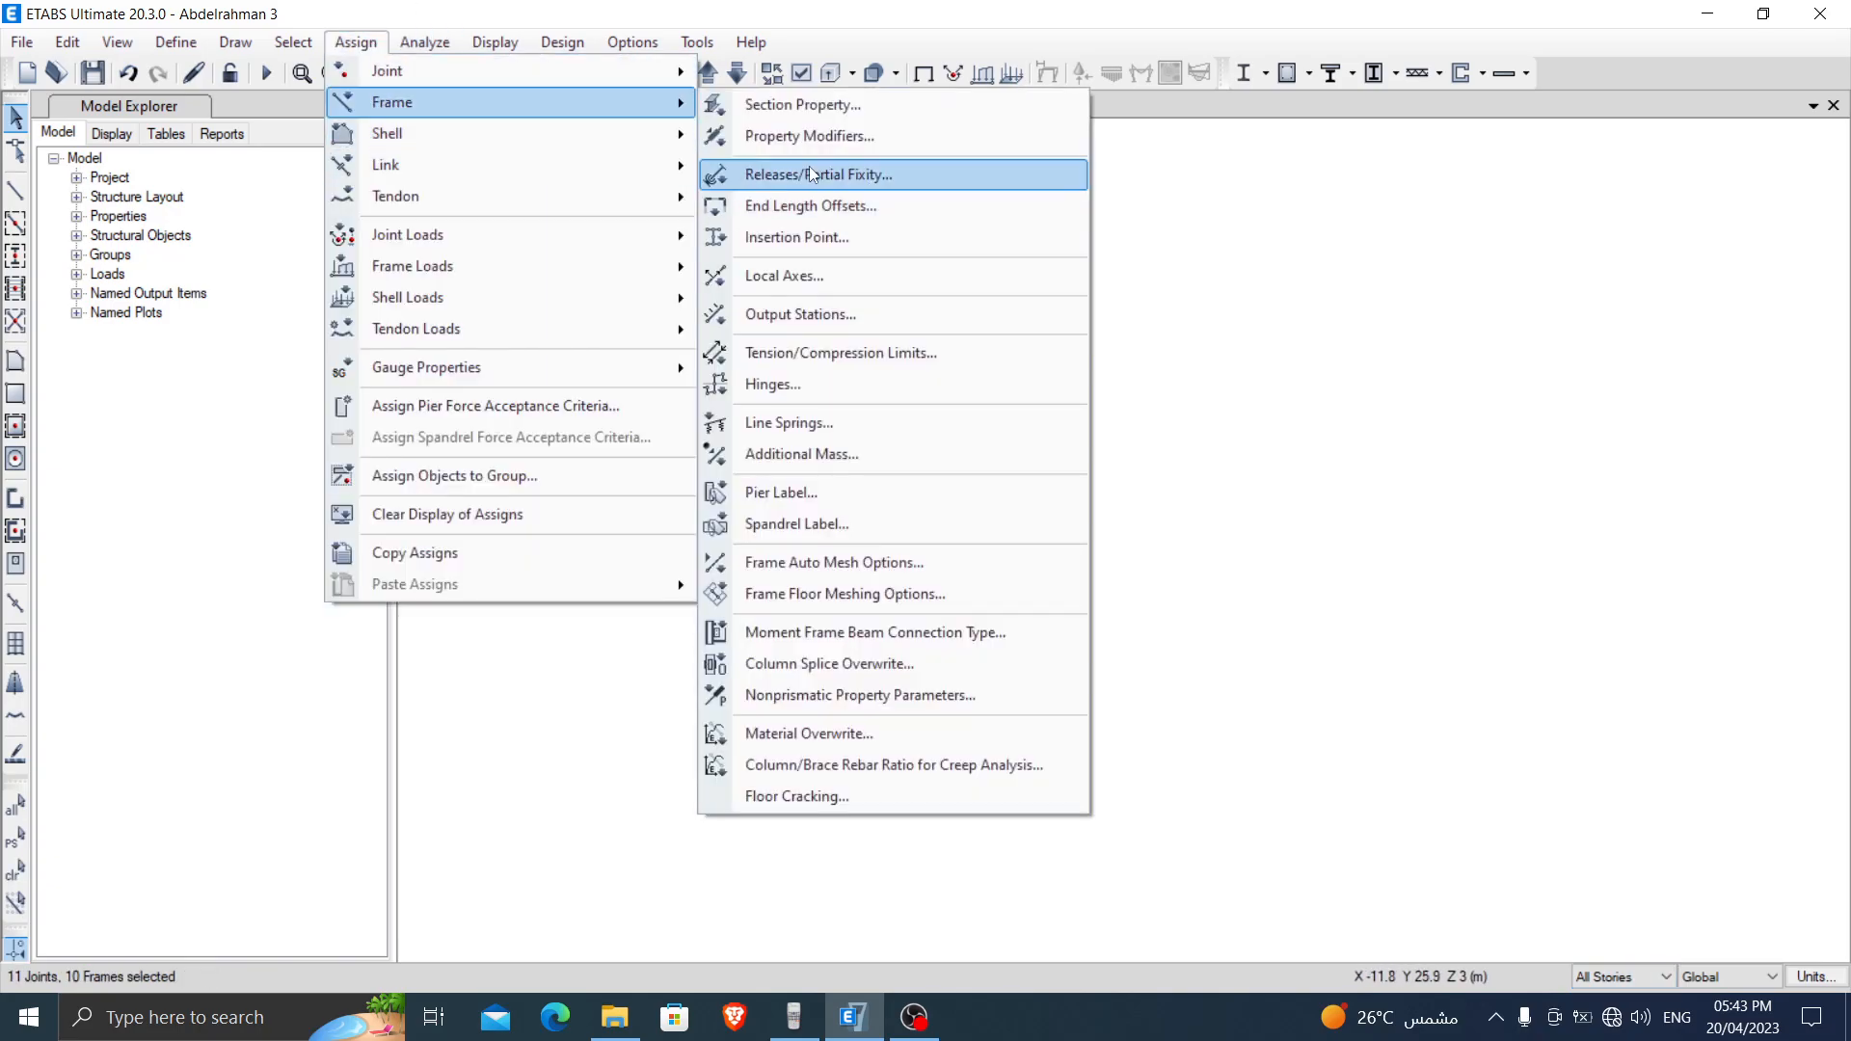
pyautogui.click(803, 106)
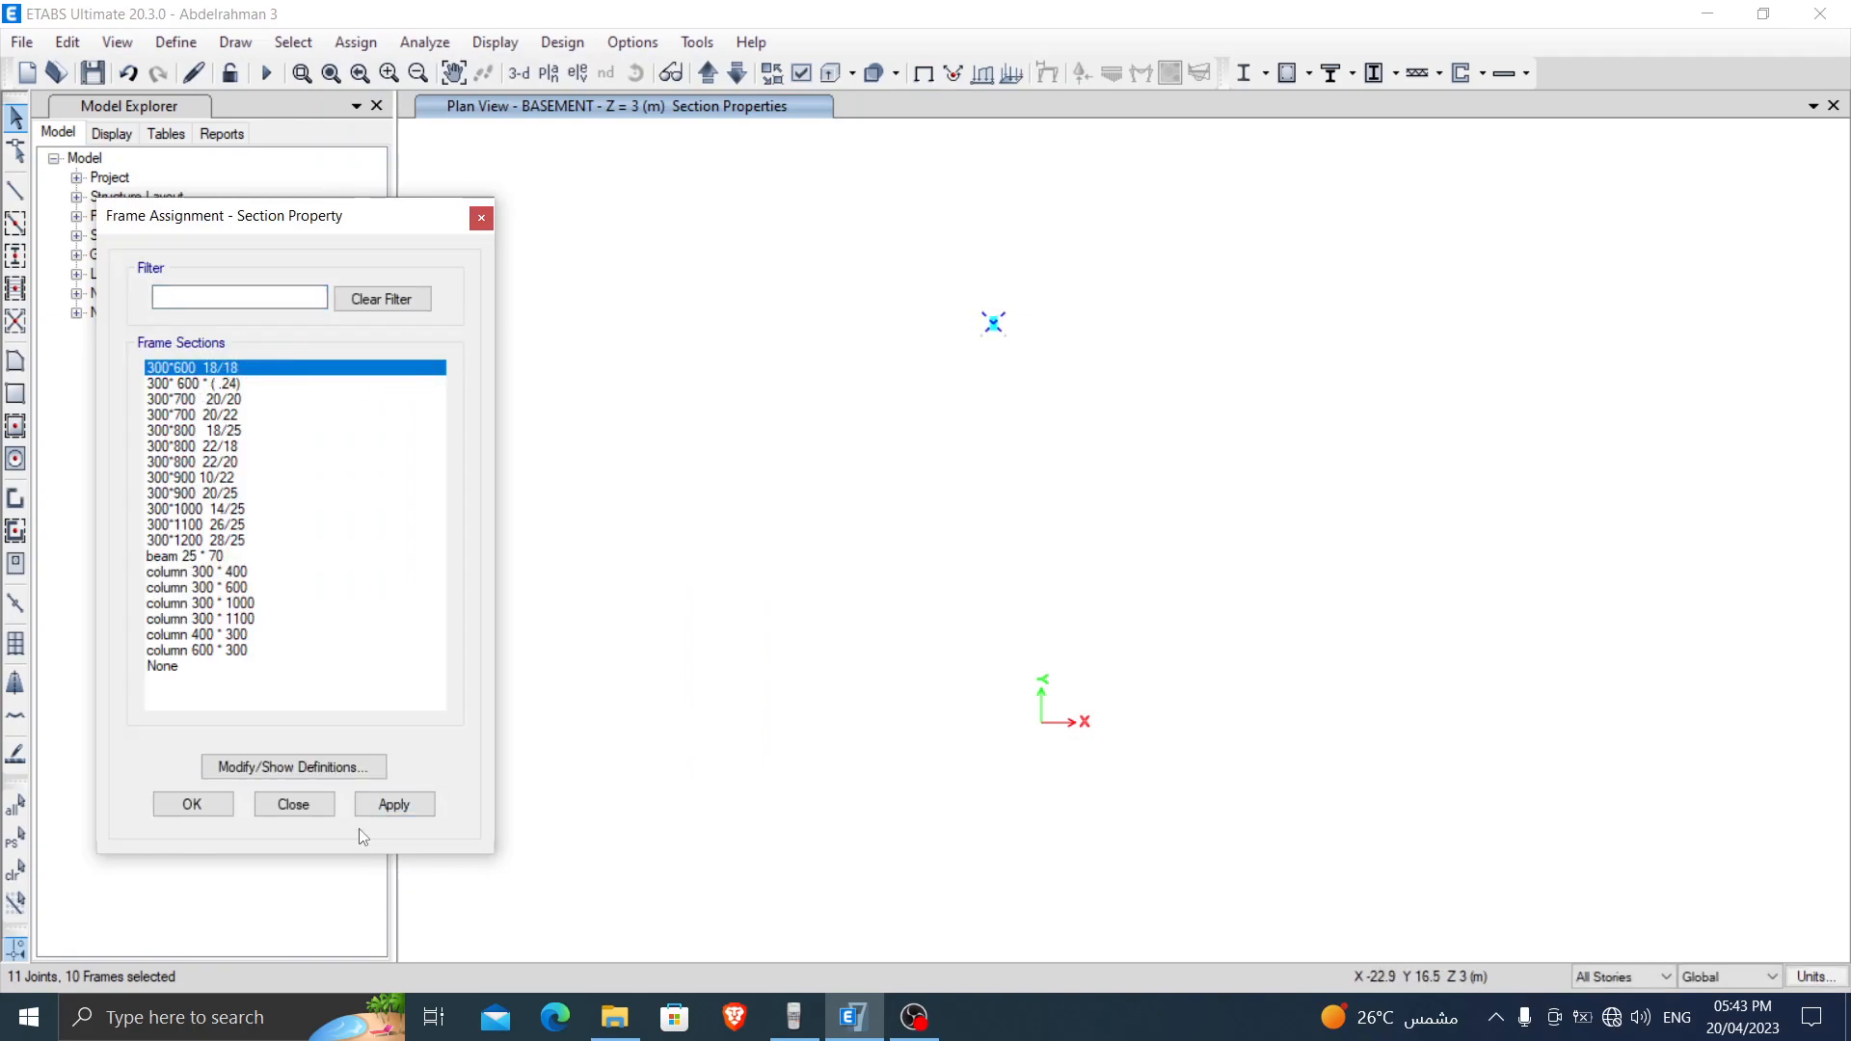
pyautogui.click(394, 804)
pyautogui.click(193, 804)
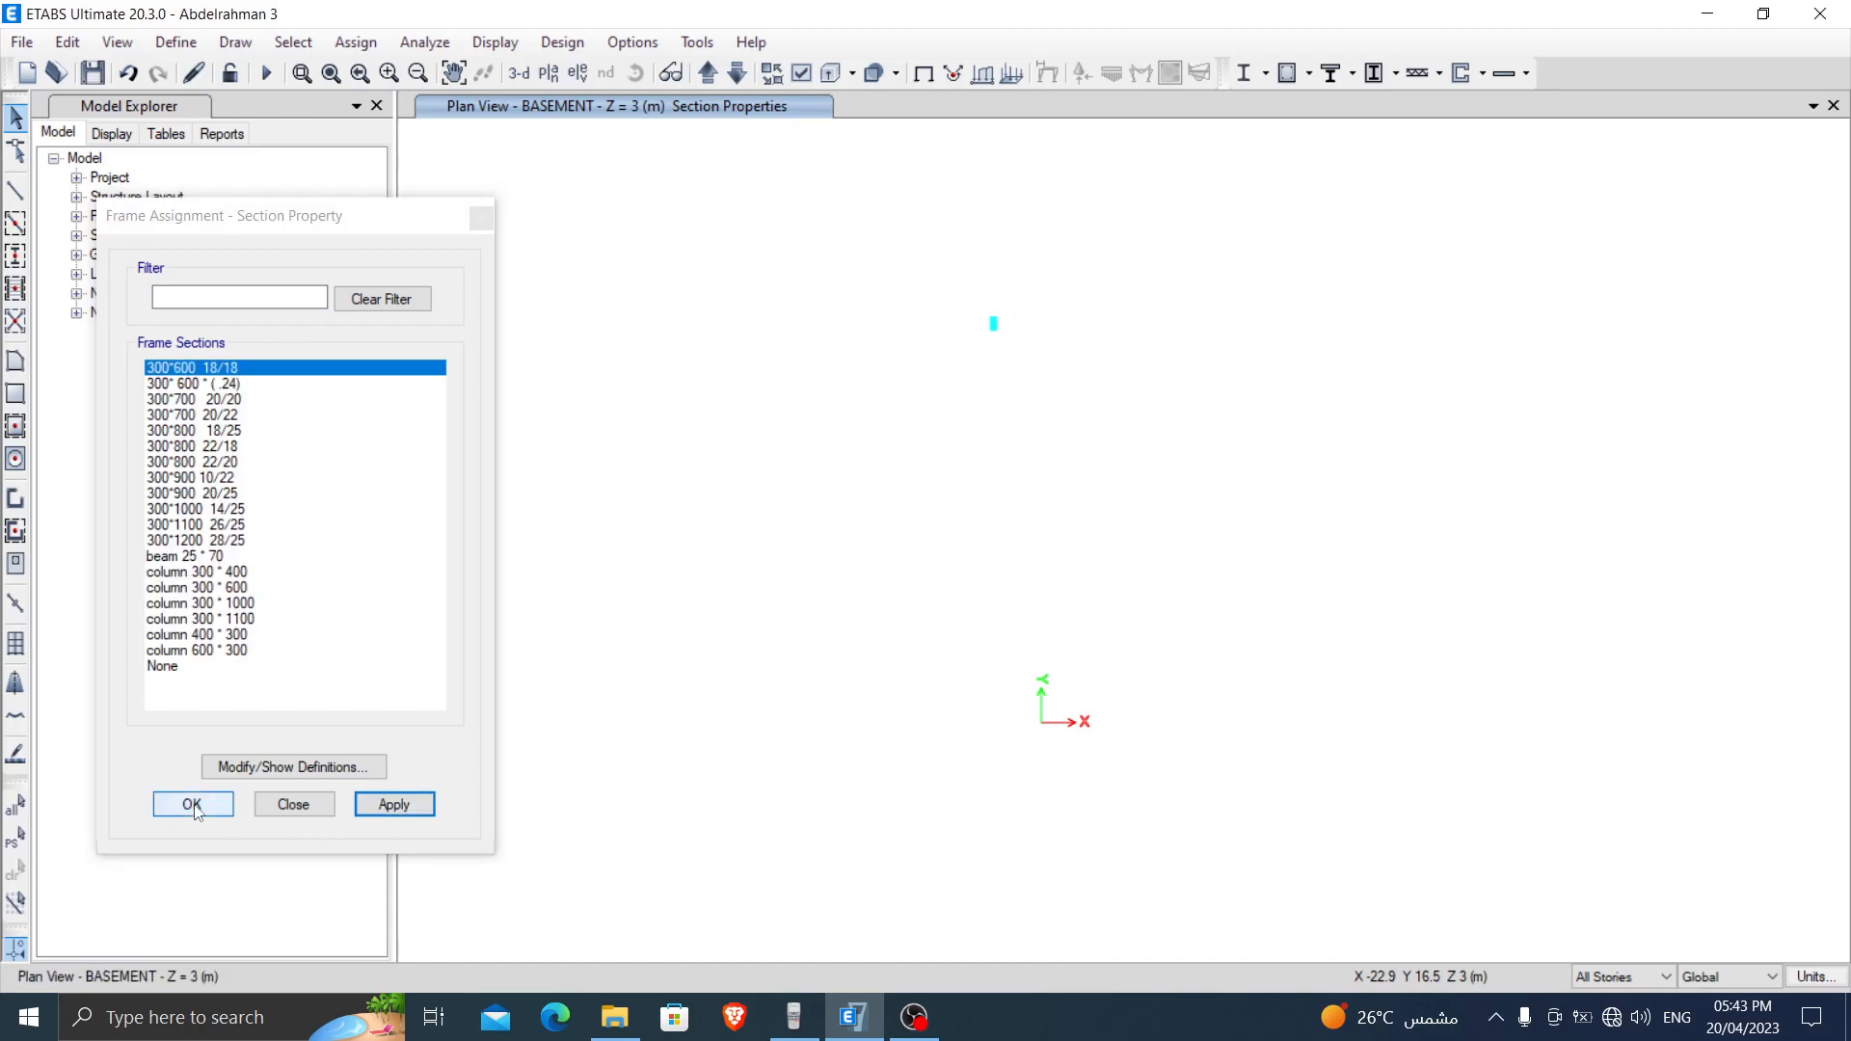
# Step: Show all objects again and check the reassigned column on the upper story plans up to Story6
pyautogui.click(707, 75)
pyautogui.click(707, 75)
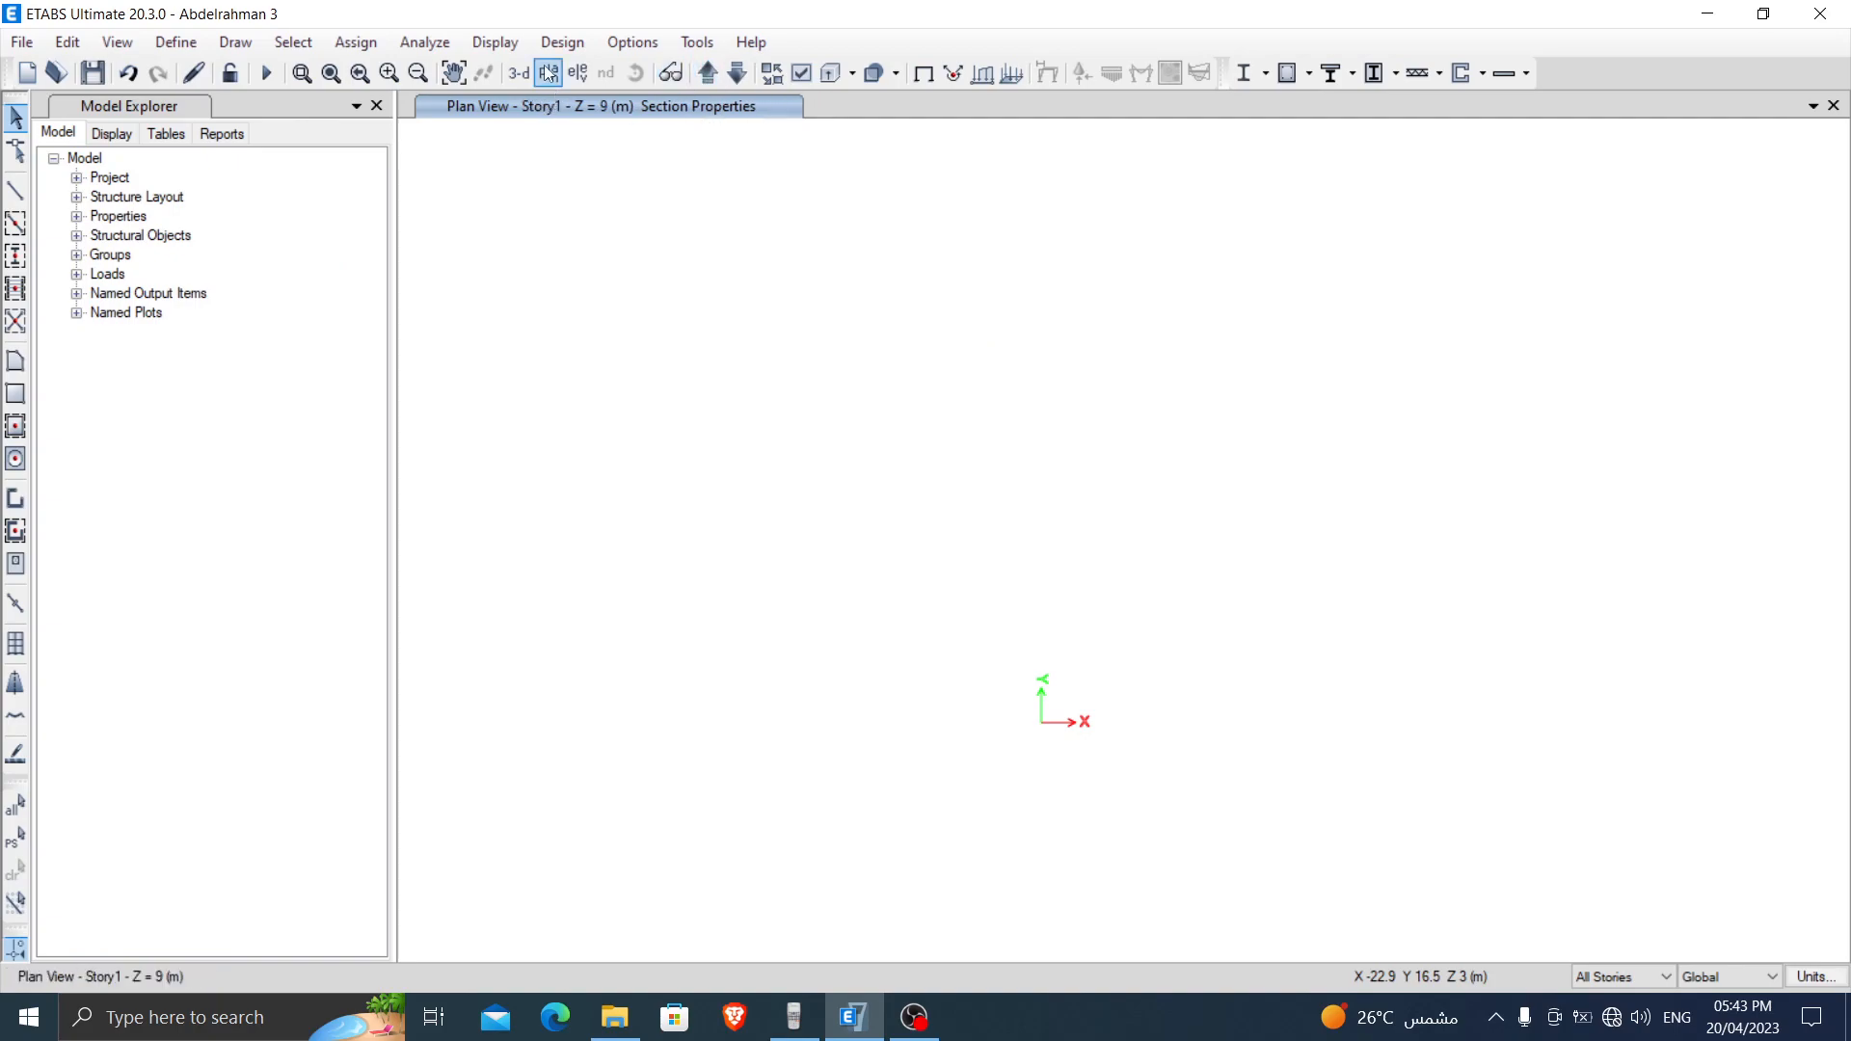
pyautogui.rightClick(525, 213)
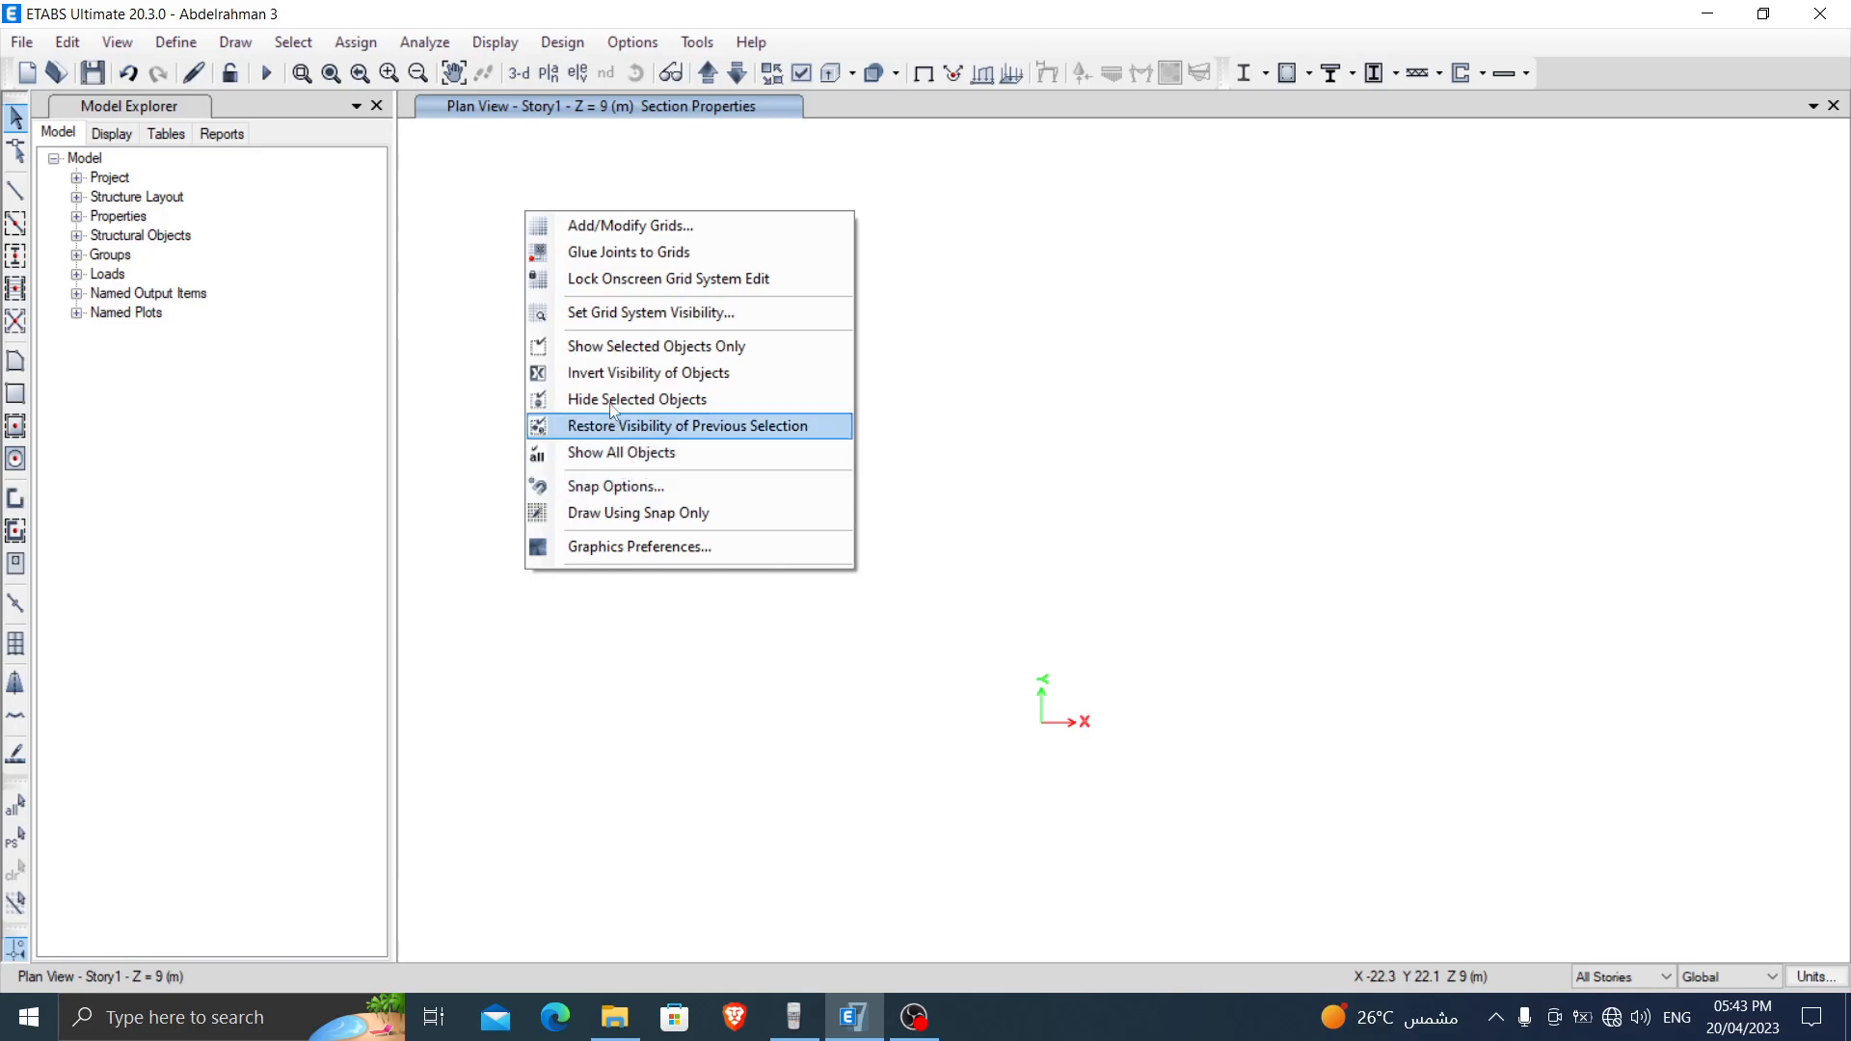
pyautogui.click(610, 453)
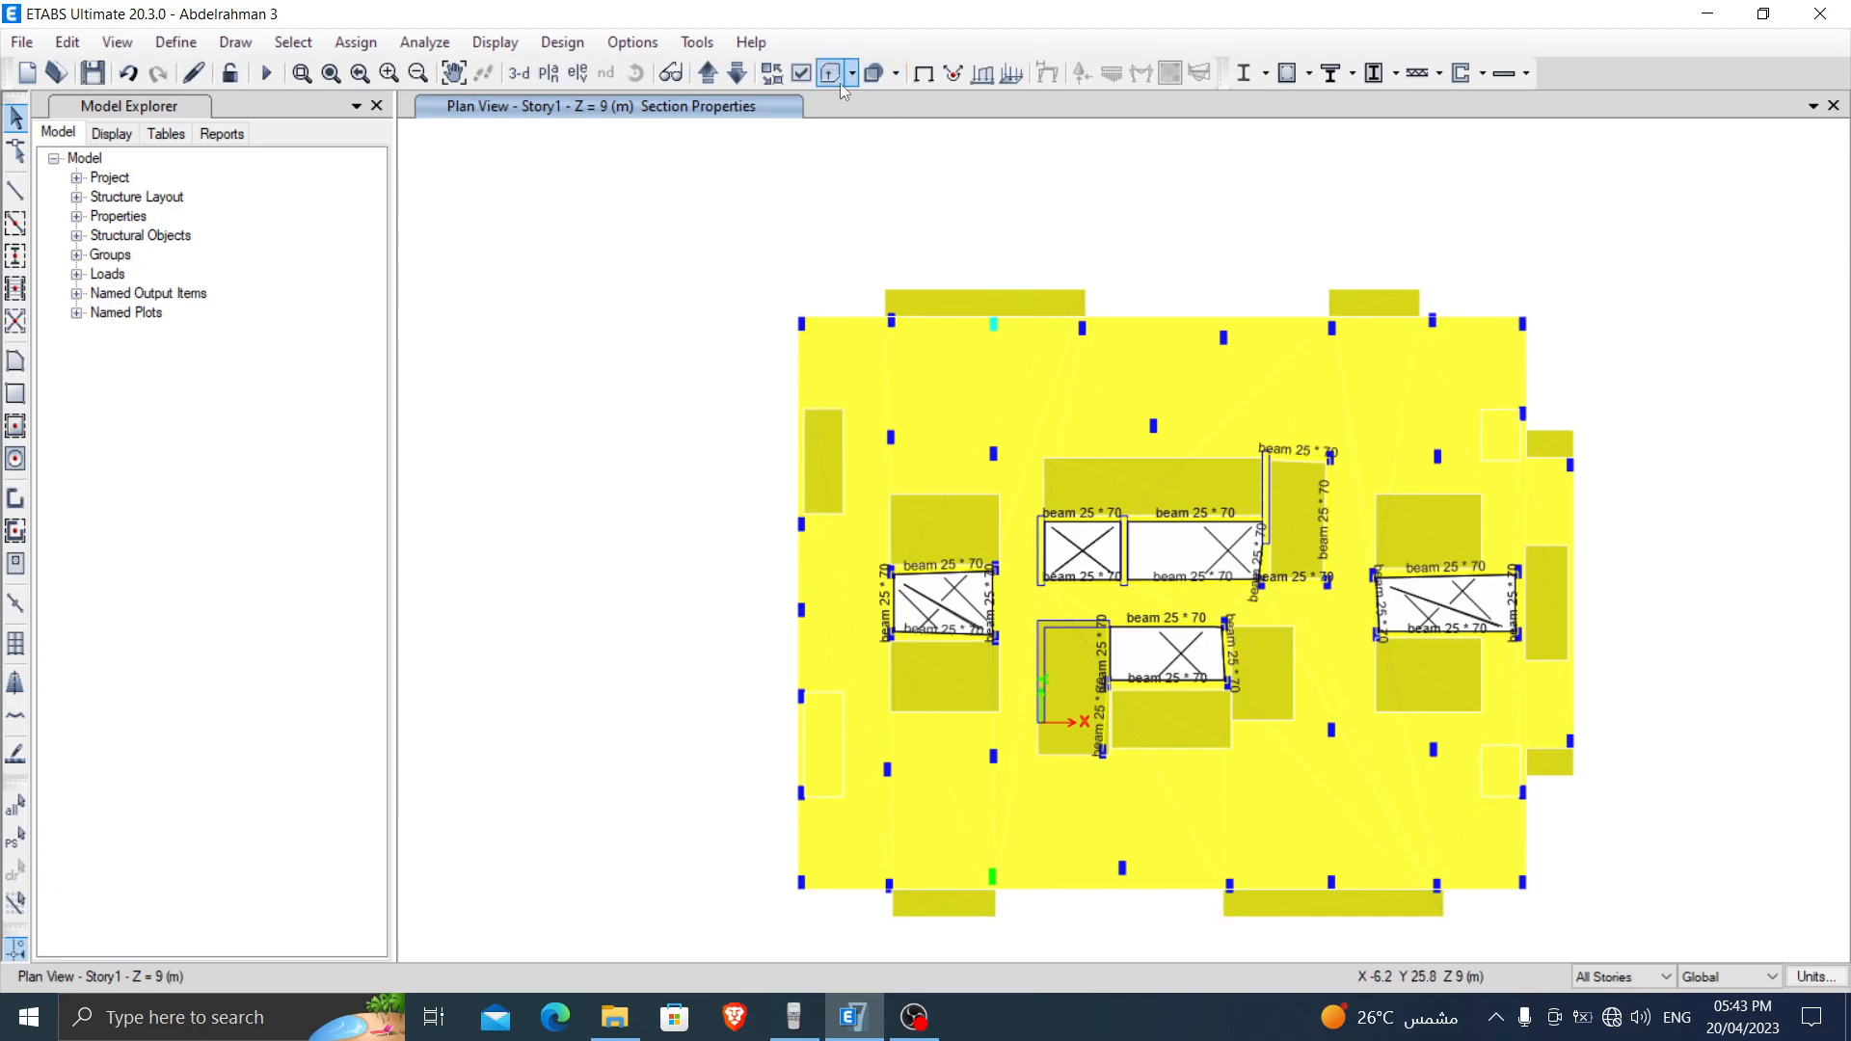
pyautogui.click(705, 74)
pyautogui.click(708, 74)
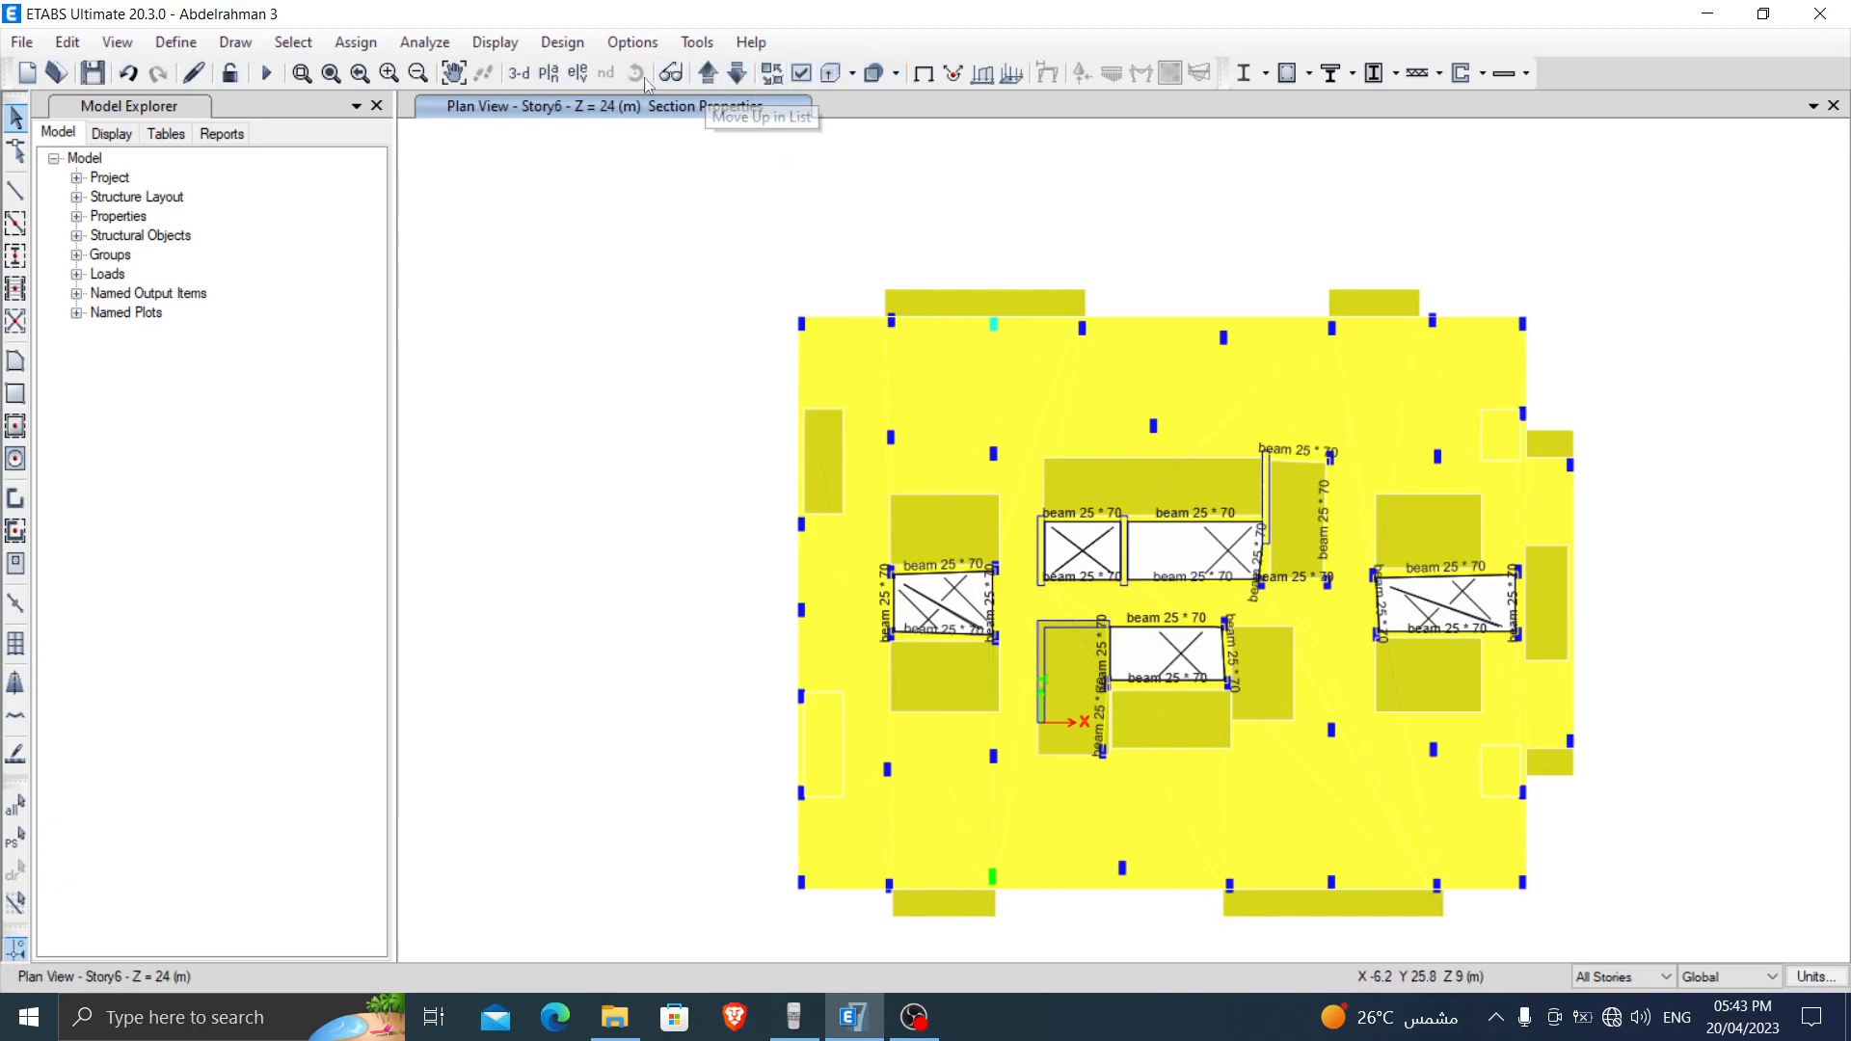
# Step: Select the frames that use section property 300* 600 * (.24) and show only the selected objects
pyautogui.click(311, 43)
pyautogui.moveTo(322, 69)
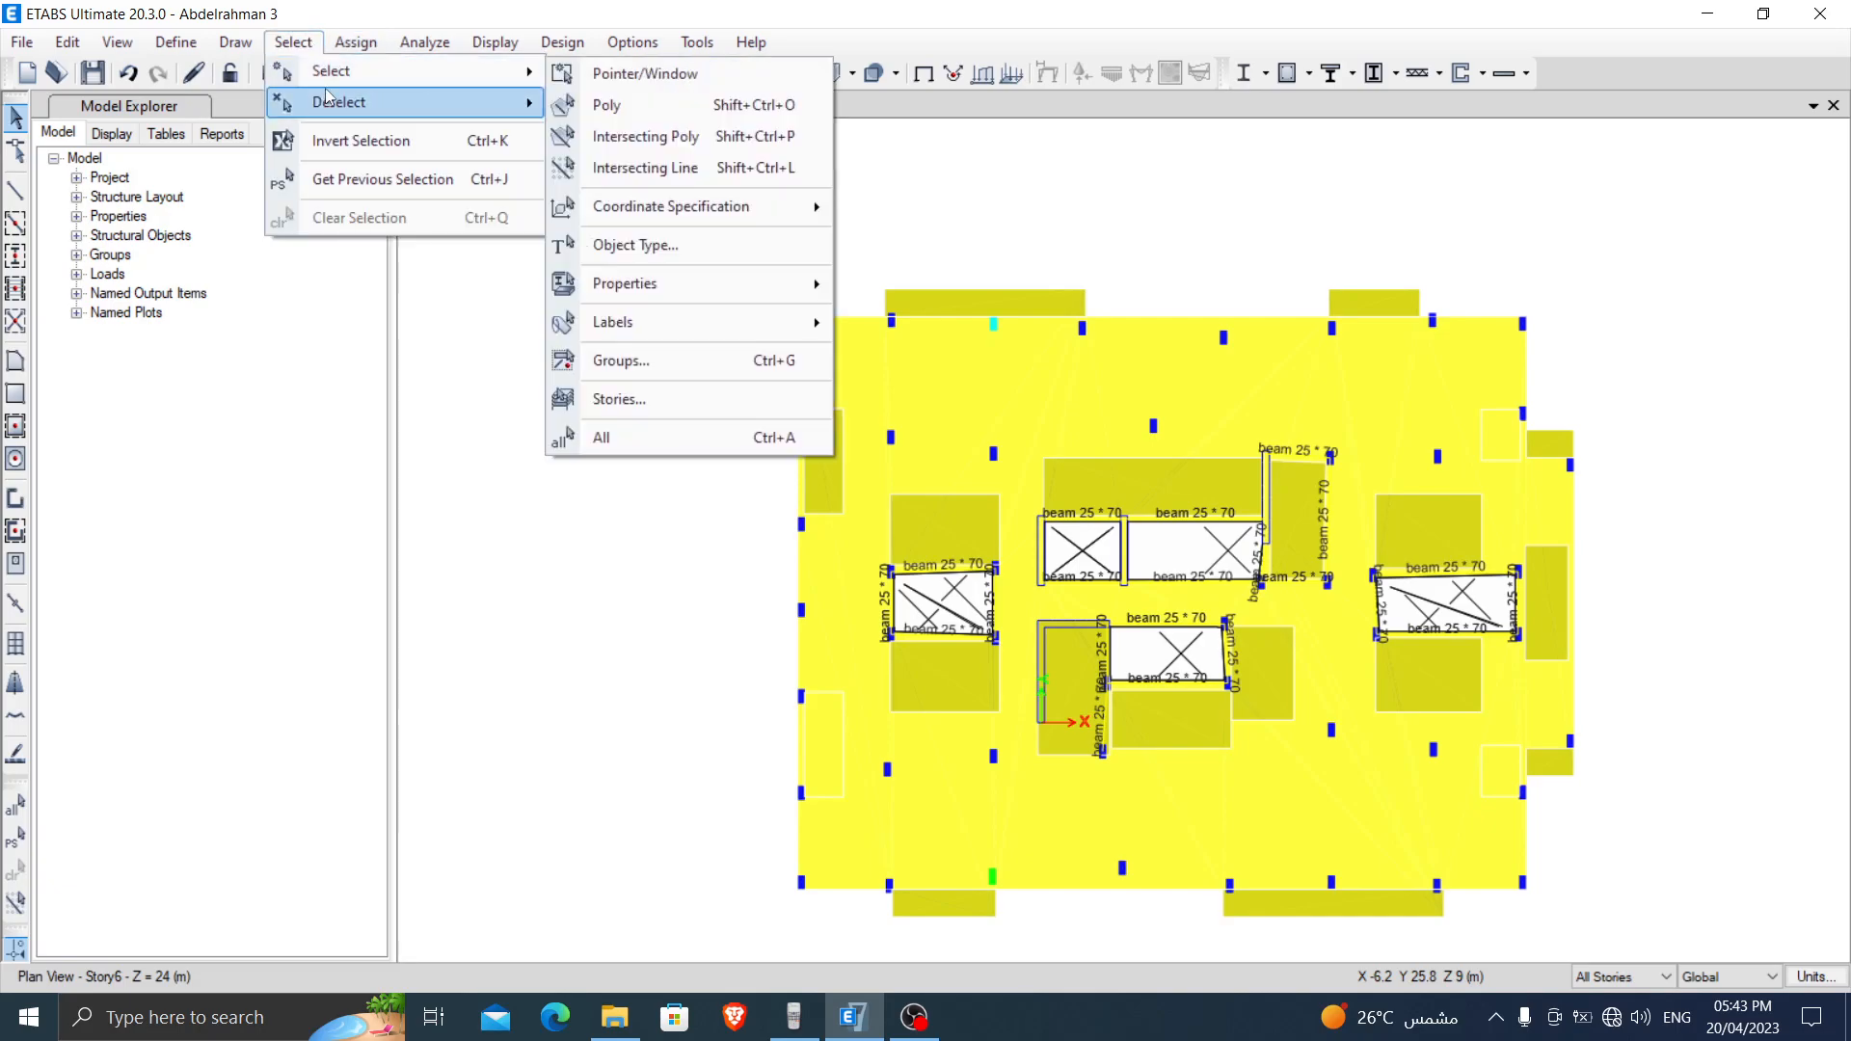
pyautogui.moveTo(656, 289)
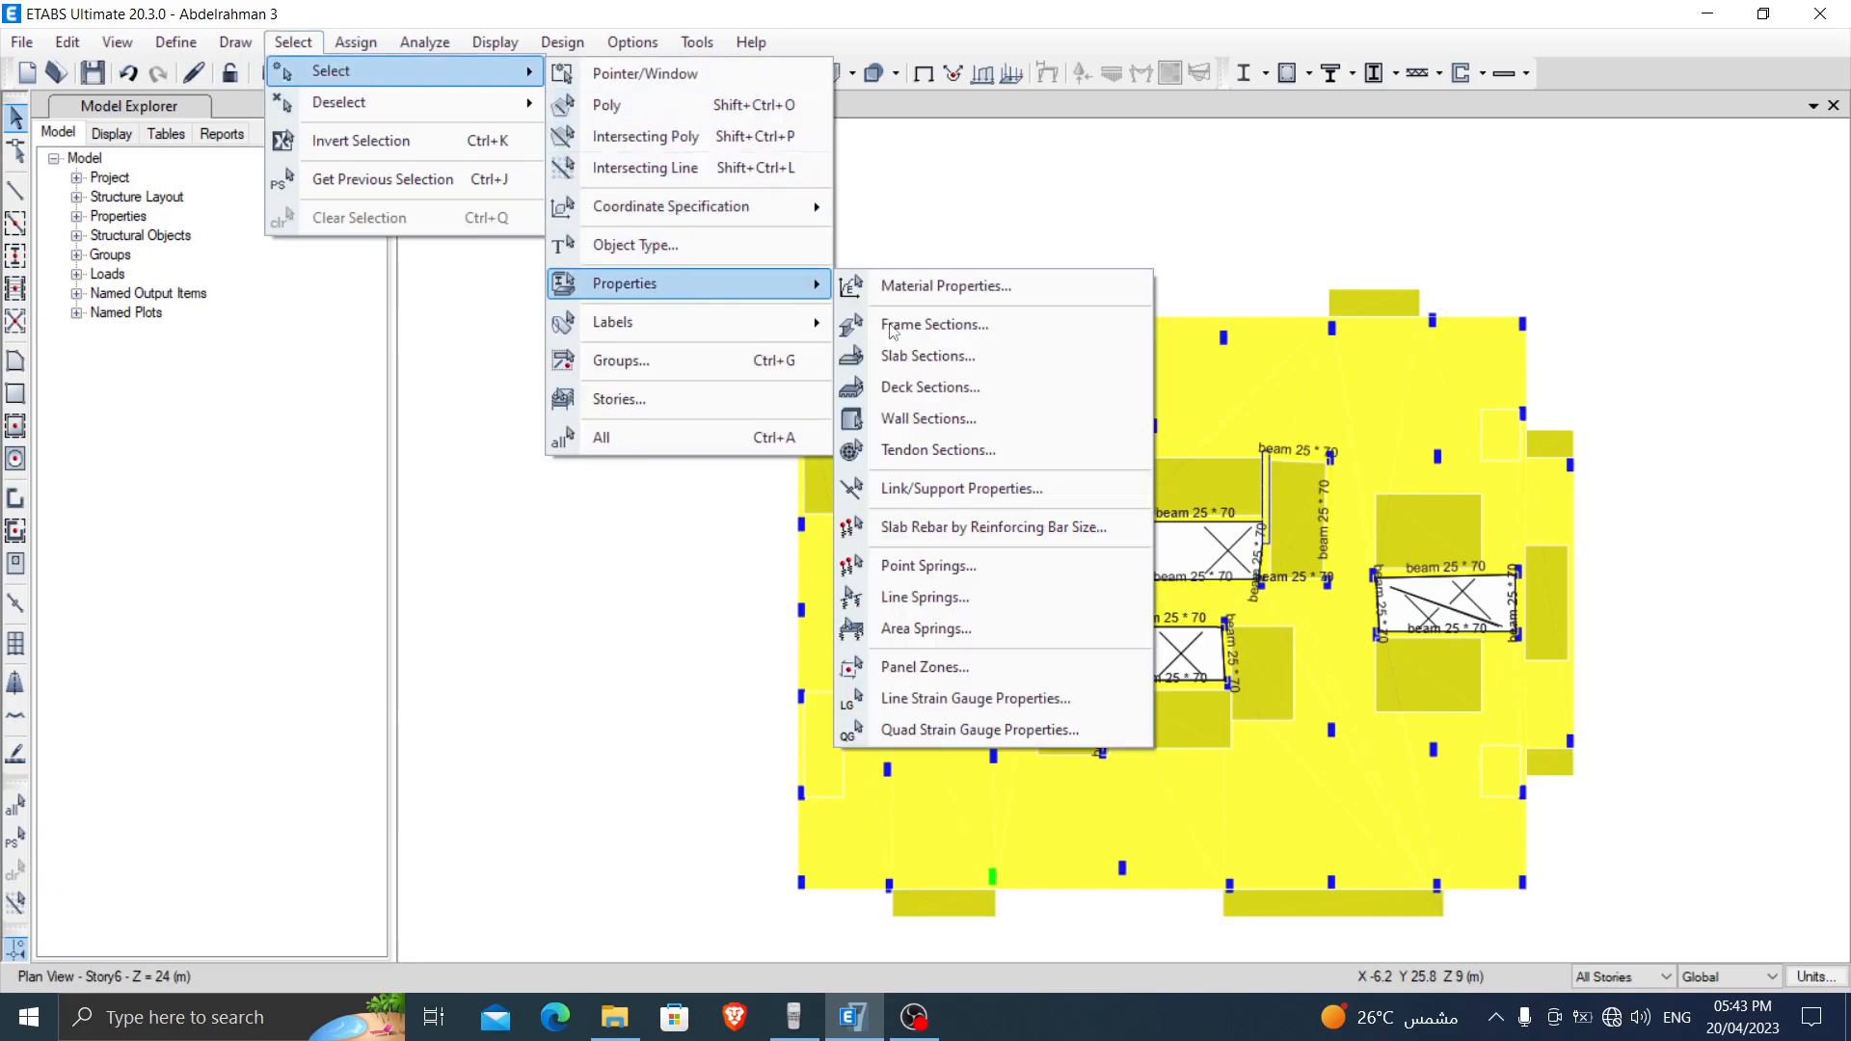
pyautogui.click(955, 324)
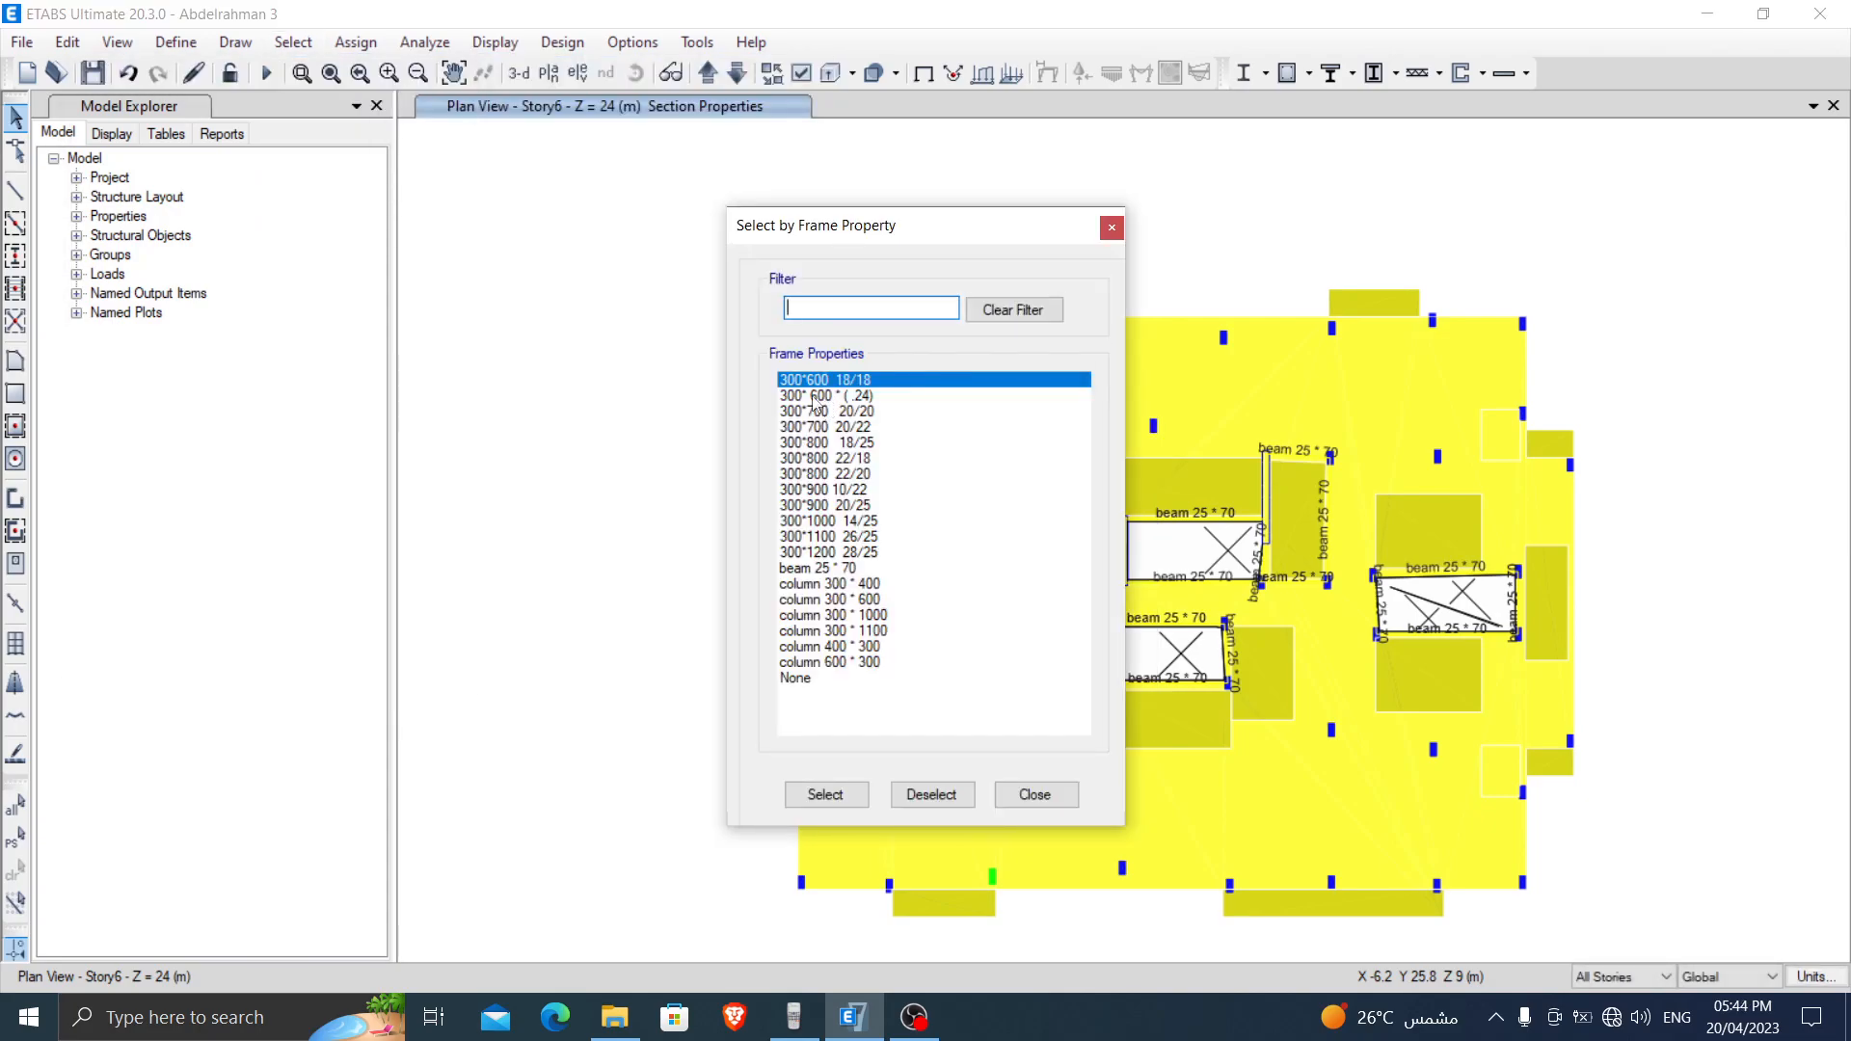
pyautogui.click(814, 397)
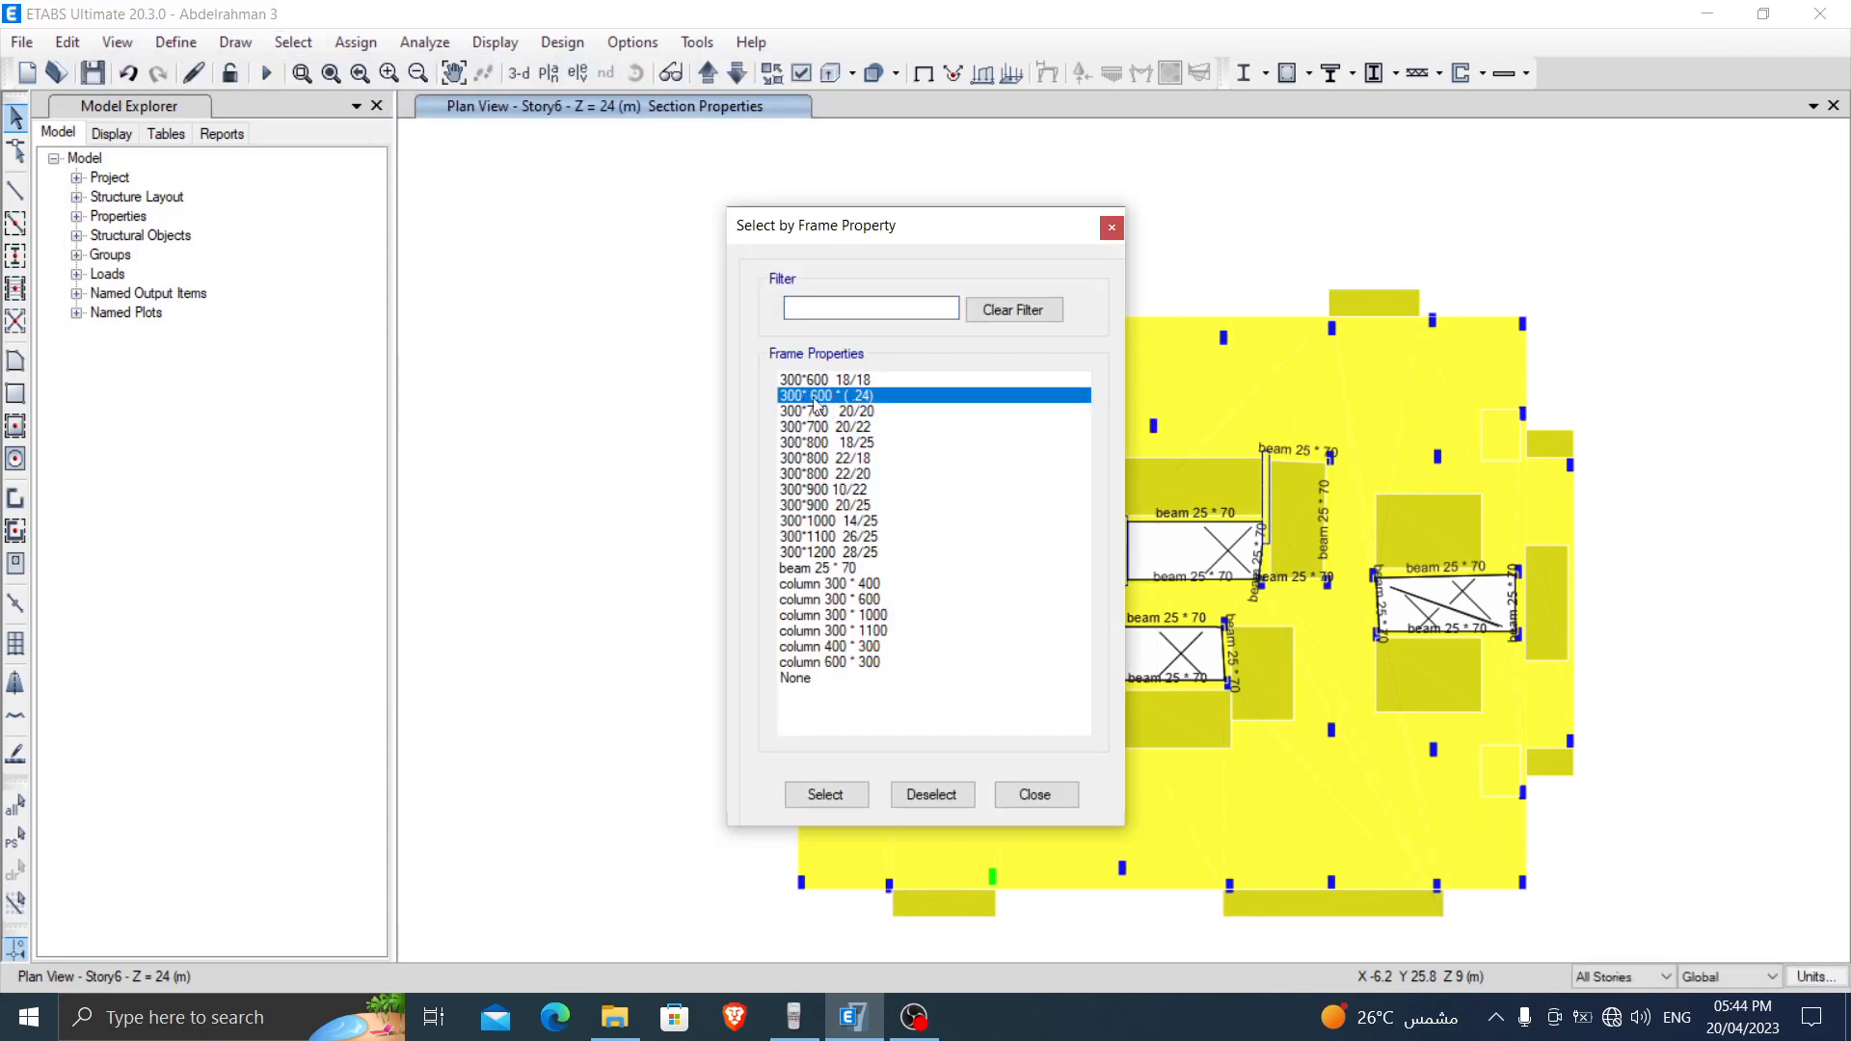
pyautogui.click(825, 794)
pyautogui.click(1024, 803)
pyautogui.rightClick(649, 436)
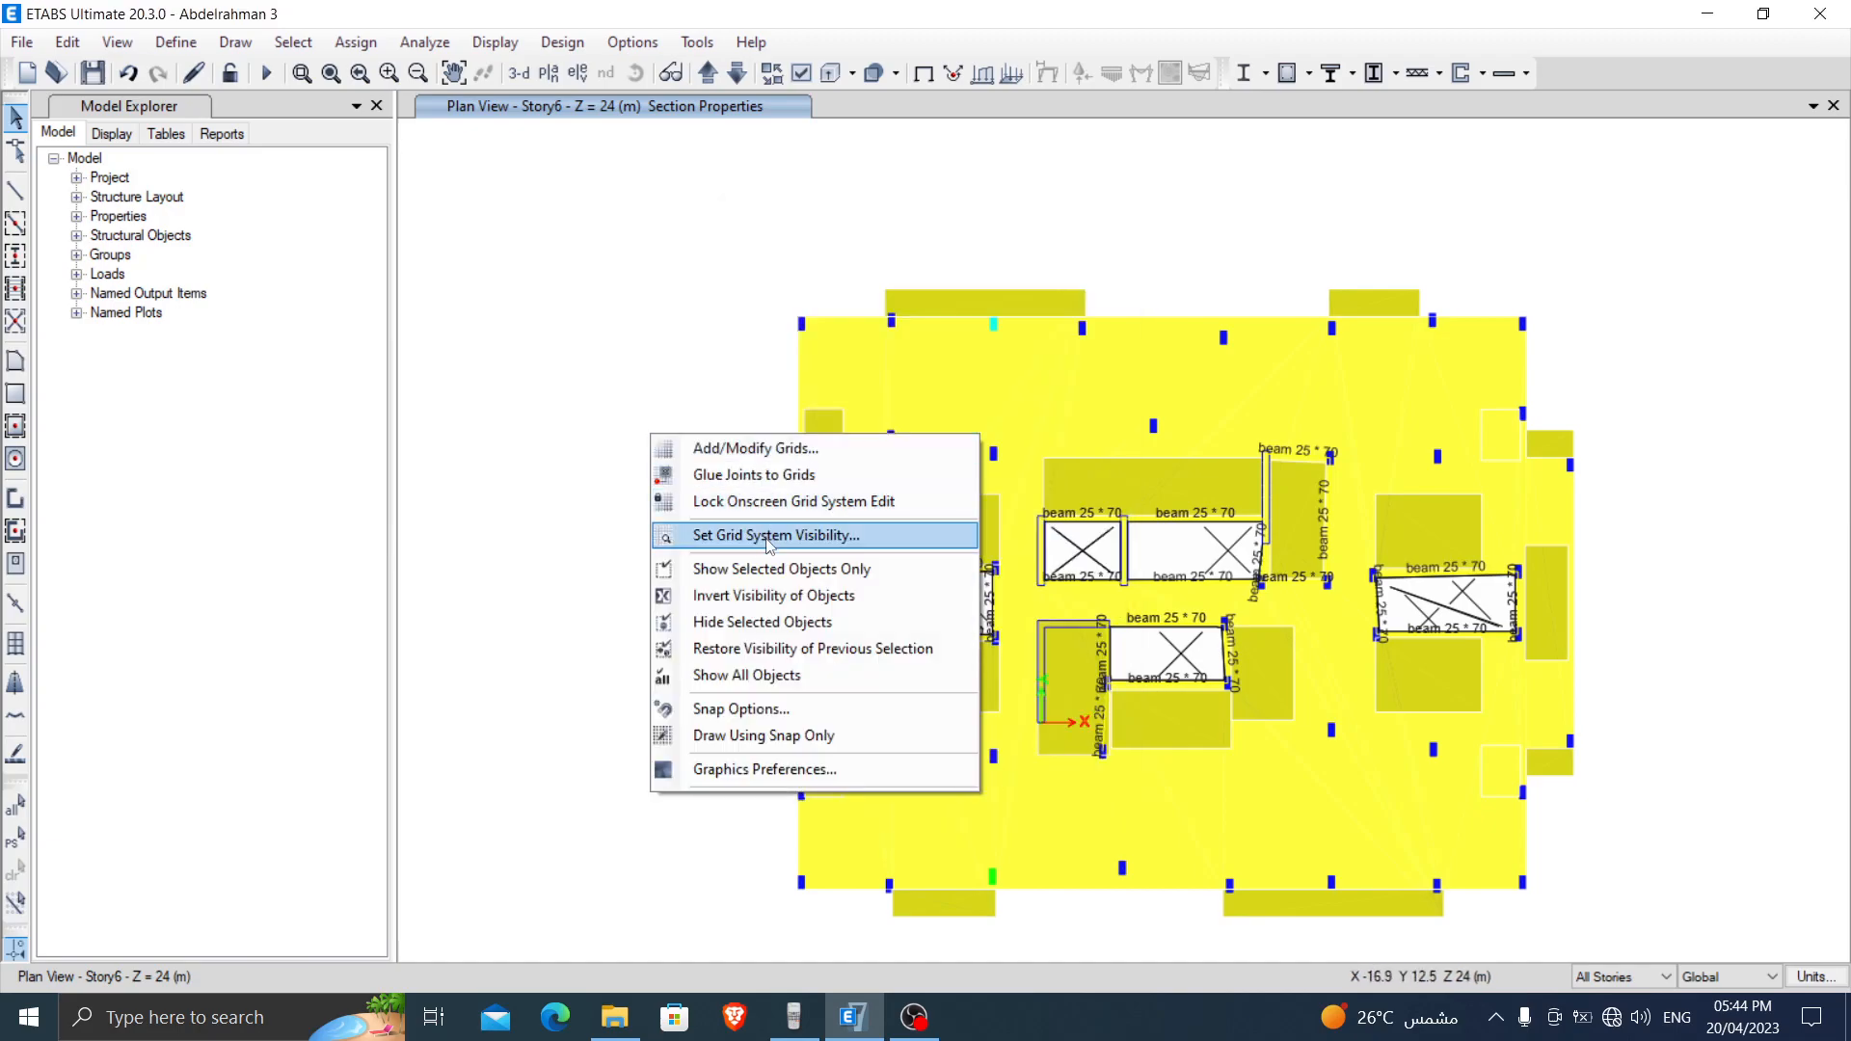
pyautogui.click(739, 573)
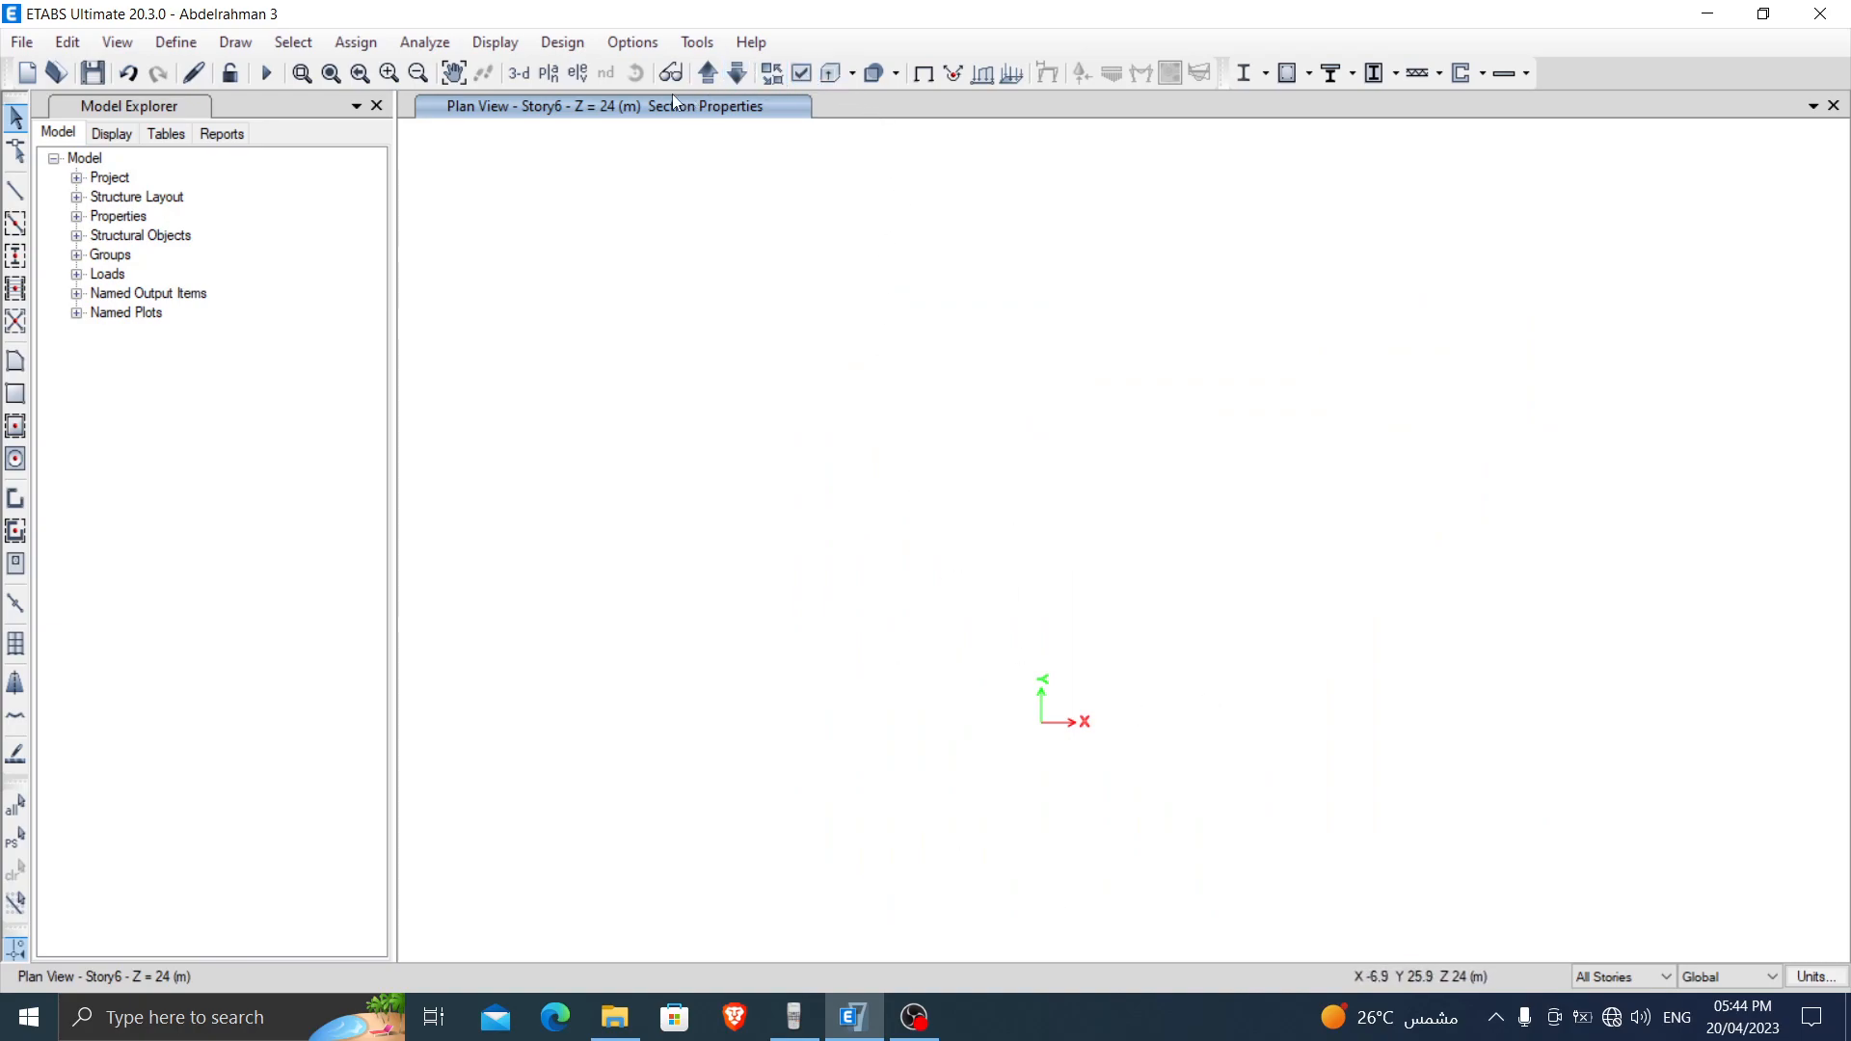
# Step: Switch the plan view to the BASEMENT story
pyautogui.click(547, 74)
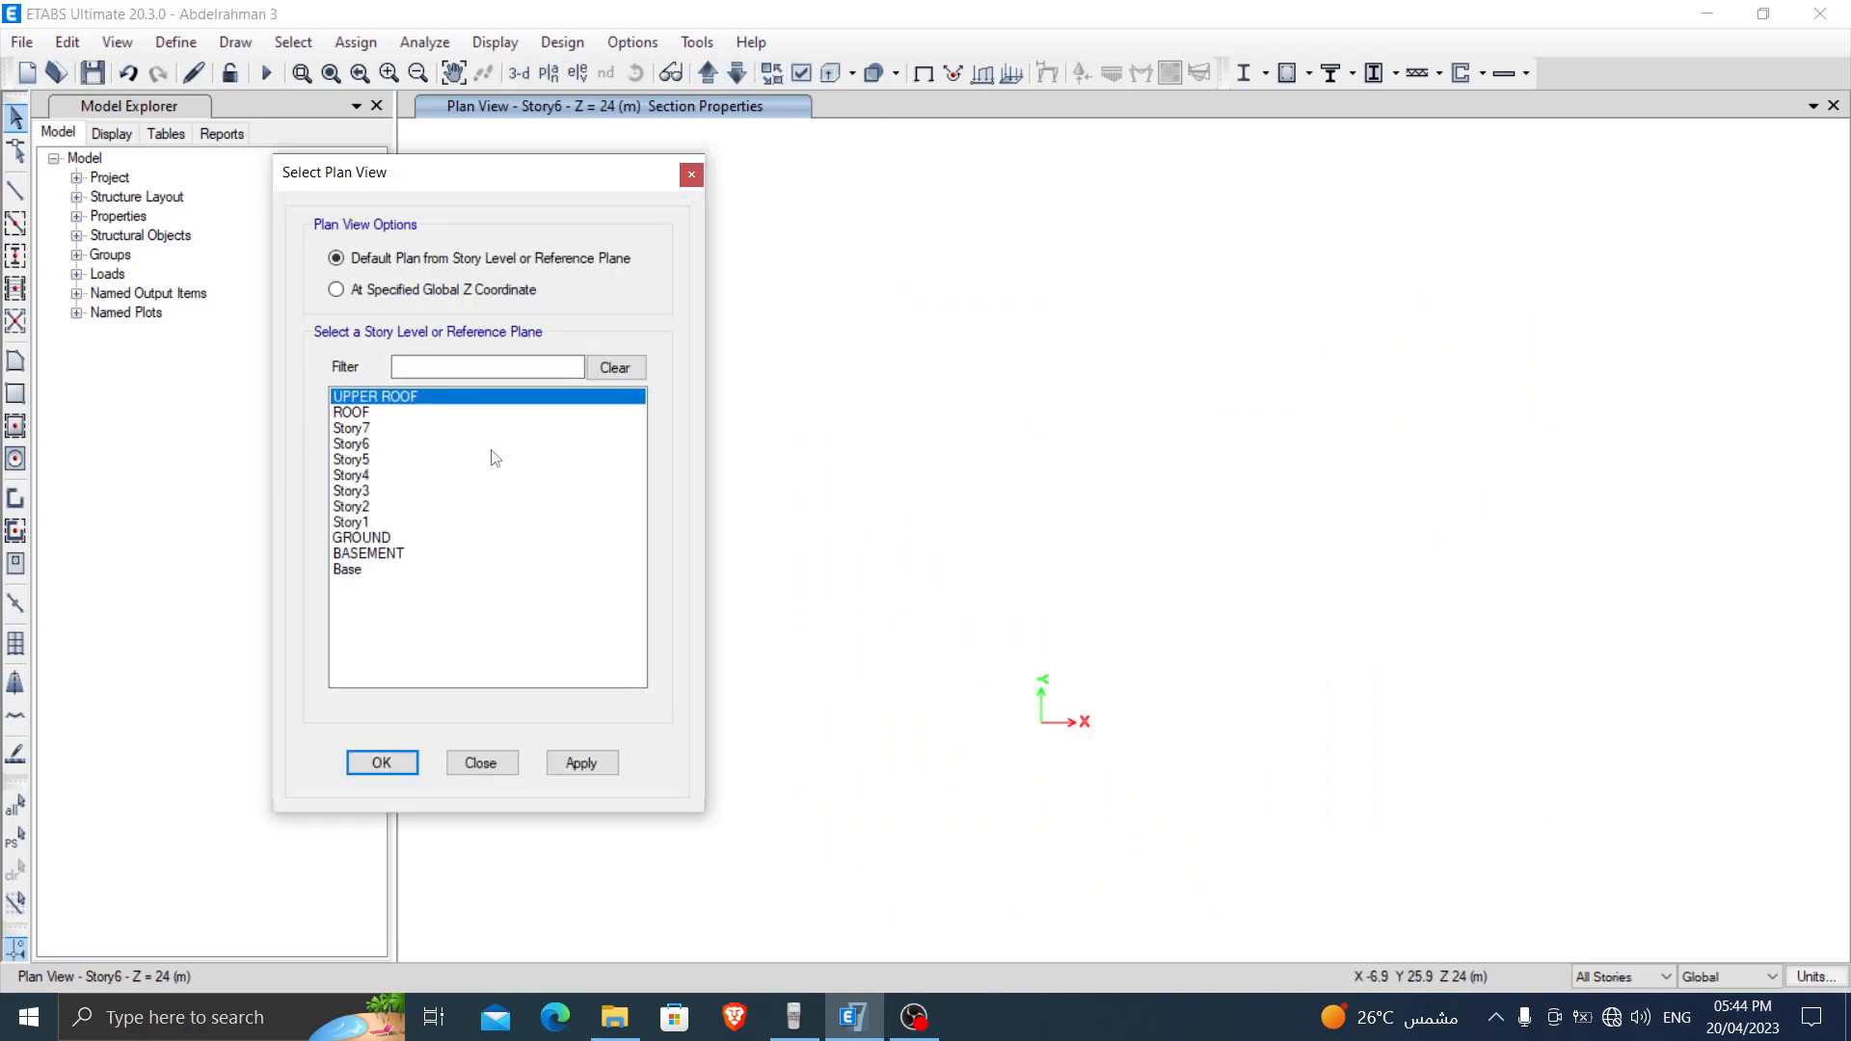
pyautogui.click(403, 554)
pyautogui.click(382, 761)
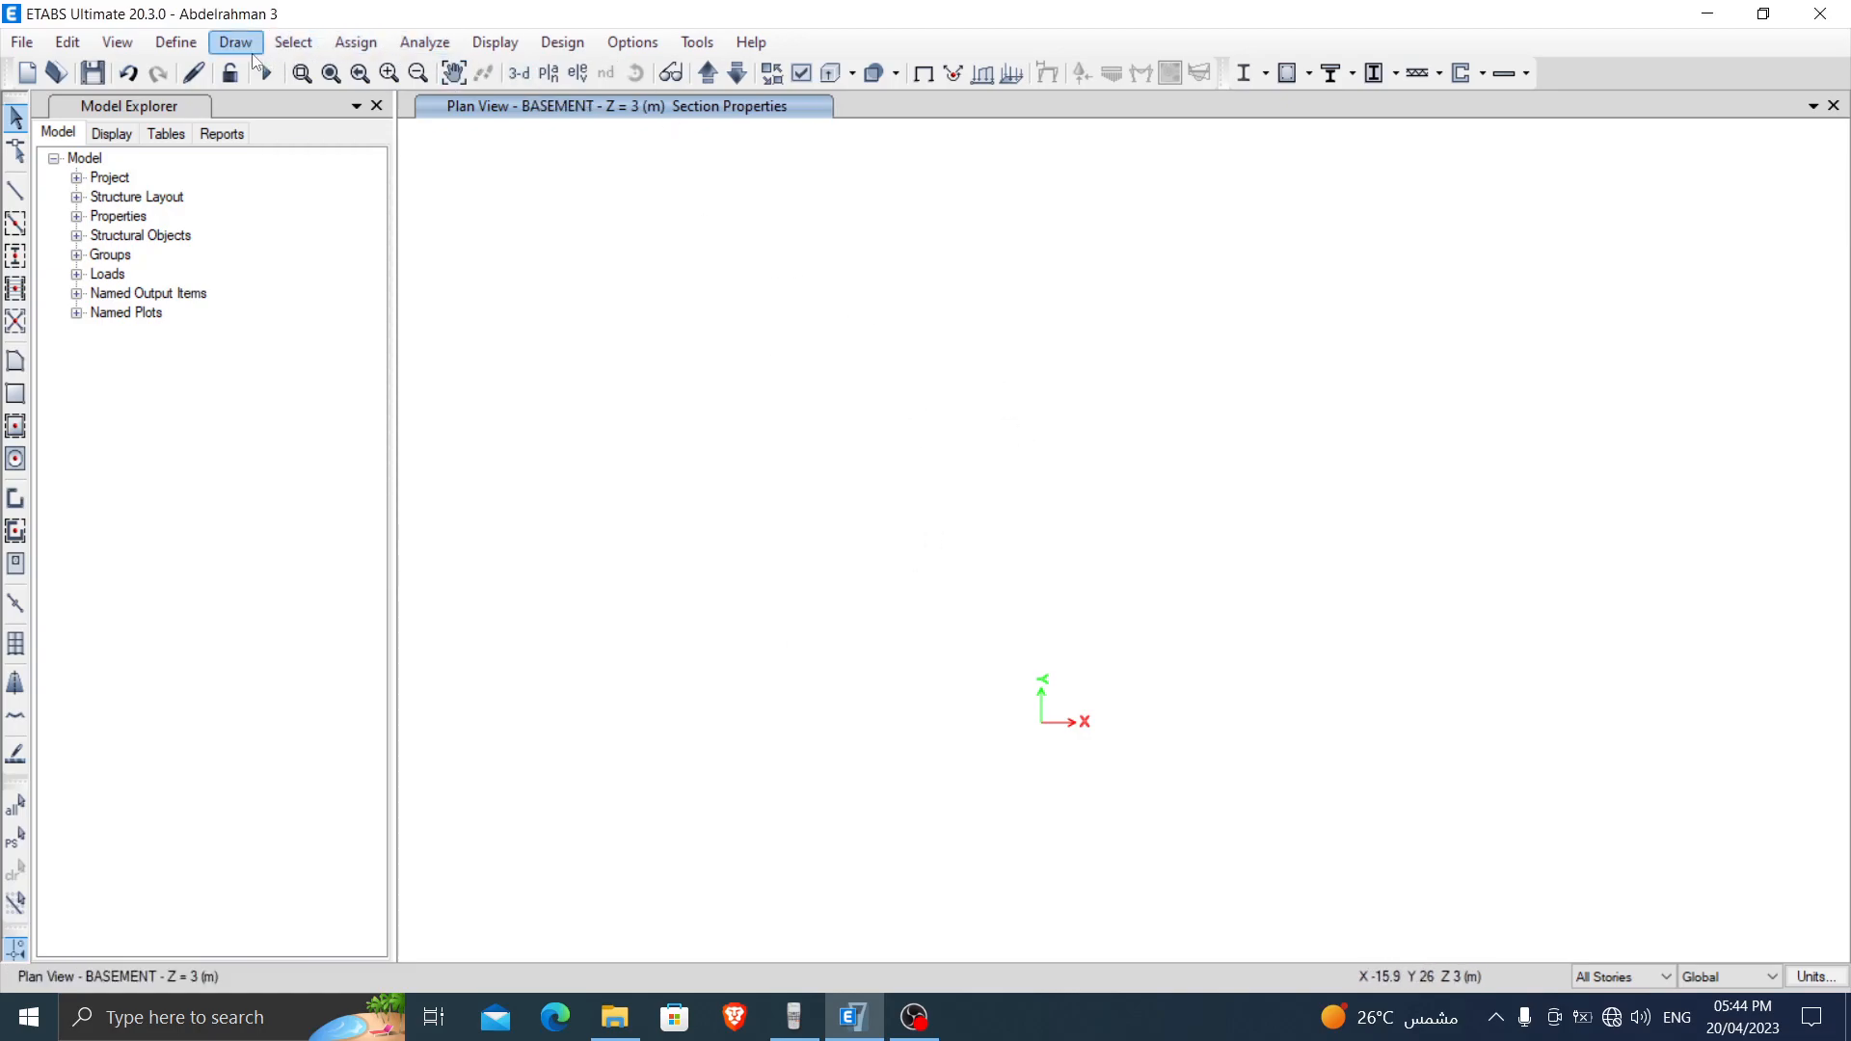
# Step: Select all frames that use section property 300*700 20/20
pyautogui.click(293, 42)
pyautogui.moveTo(333, 71)
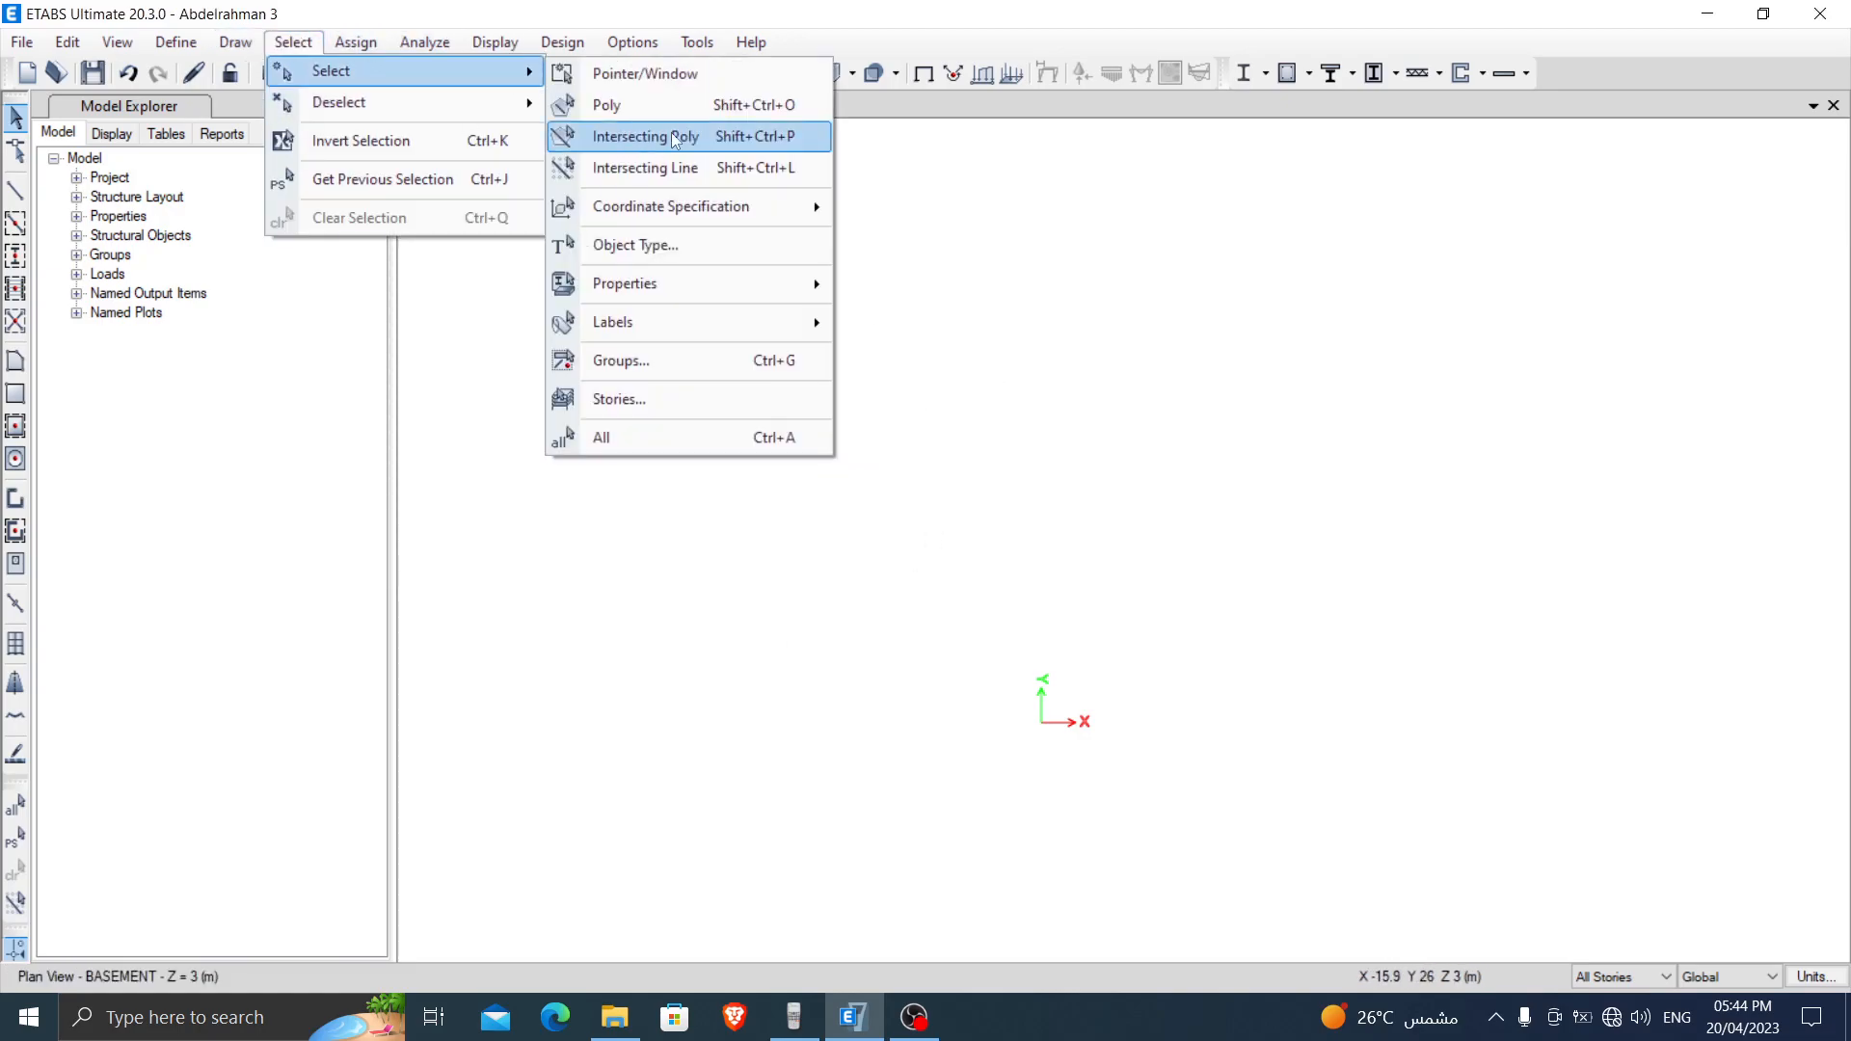
pyautogui.click(667, 75)
pyautogui.click(316, 43)
pyautogui.click(318, 44)
pyautogui.click(293, 41)
pyautogui.moveTo(332, 71)
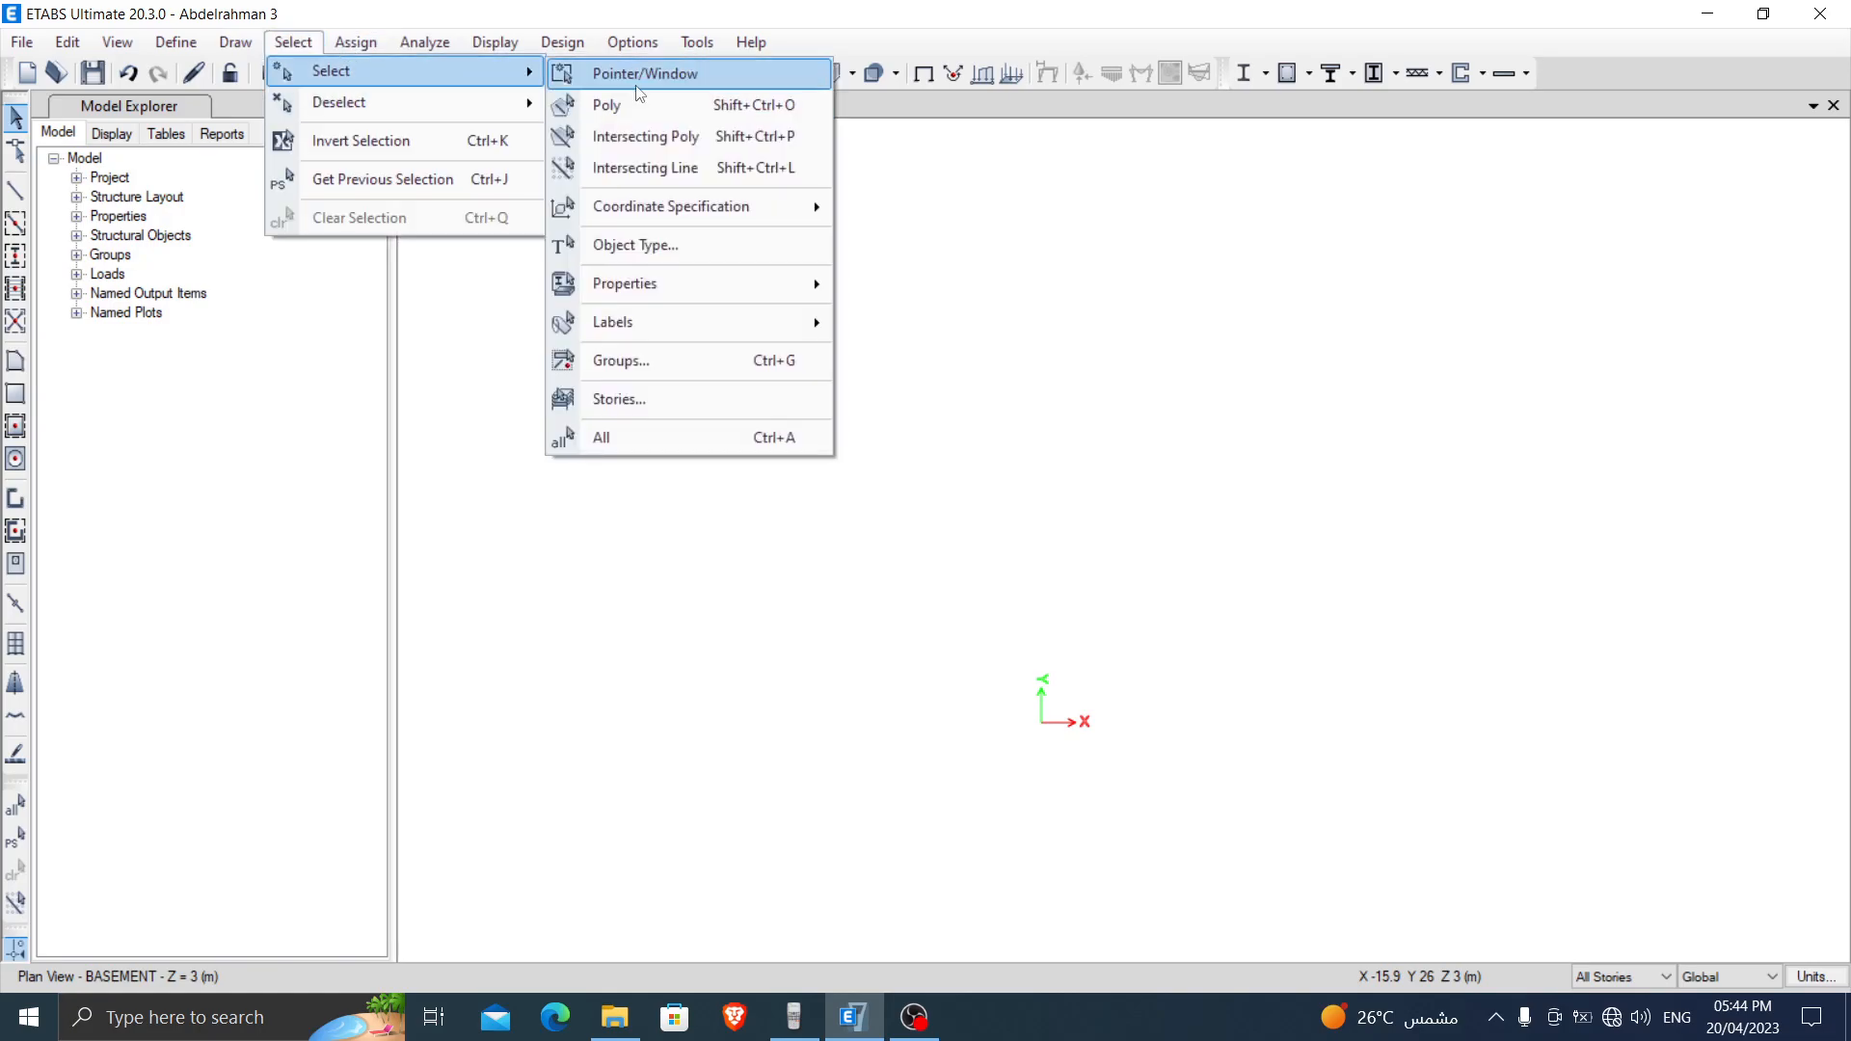
pyautogui.moveTo(636, 322)
pyautogui.moveTo(674, 283)
pyautogui.click(933, 322)
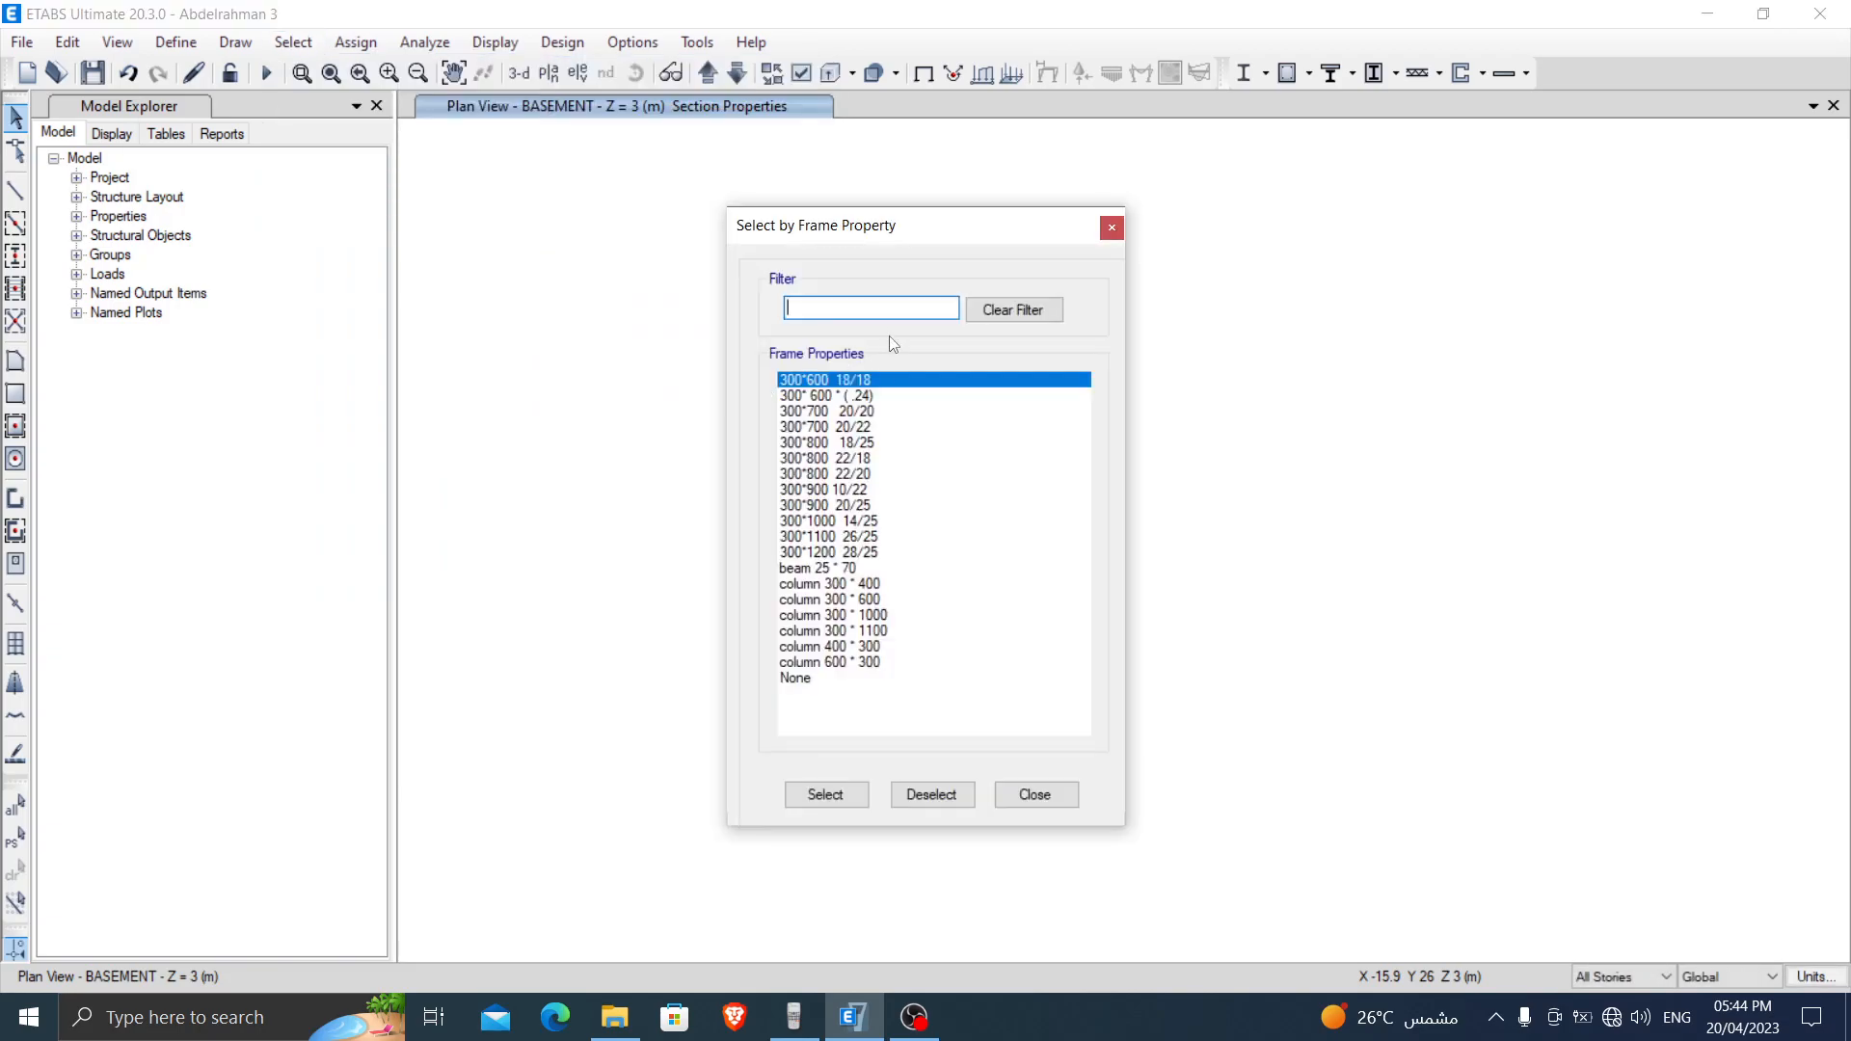
pyautogui.click(855, 412)
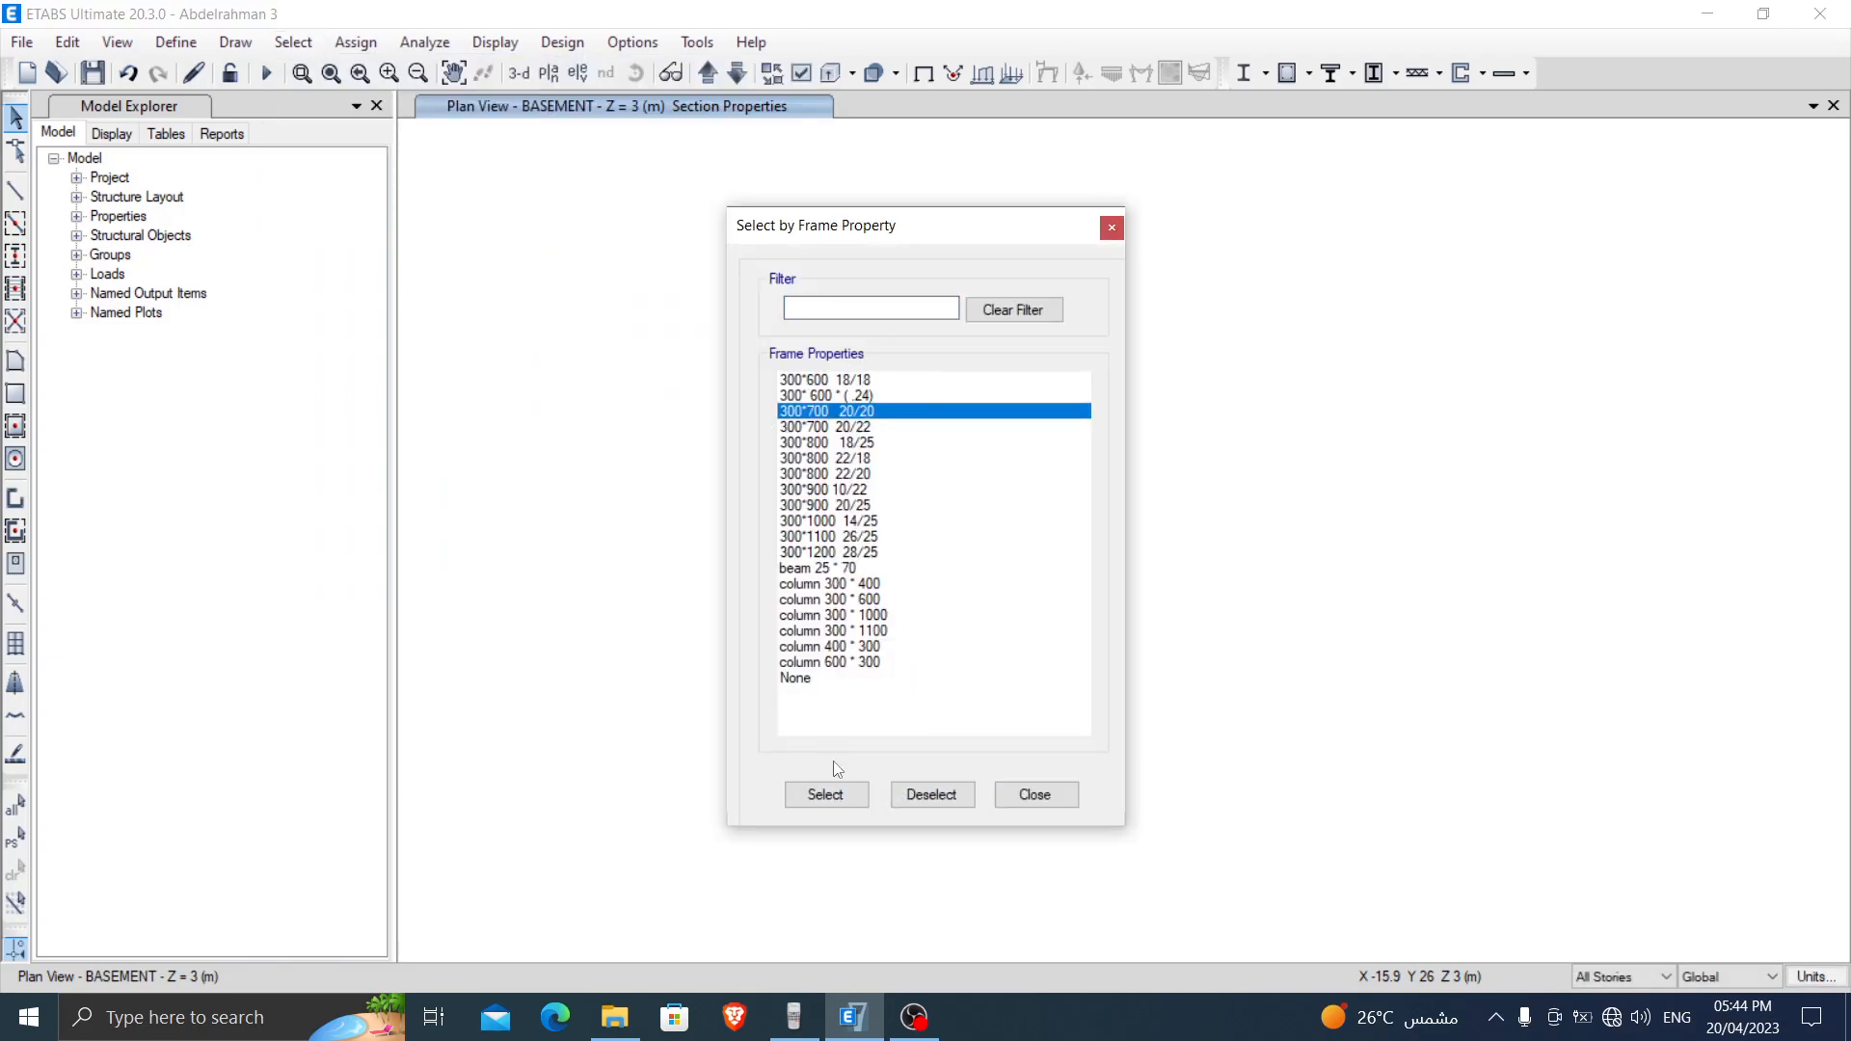
pyautogui.click(853, 802)
pyautogui.click(1034, 794)
# Step: Show only the selected frames and compare the BASEMENT plan with the GROUND plan
pyautogui.rightClick(546, 471)
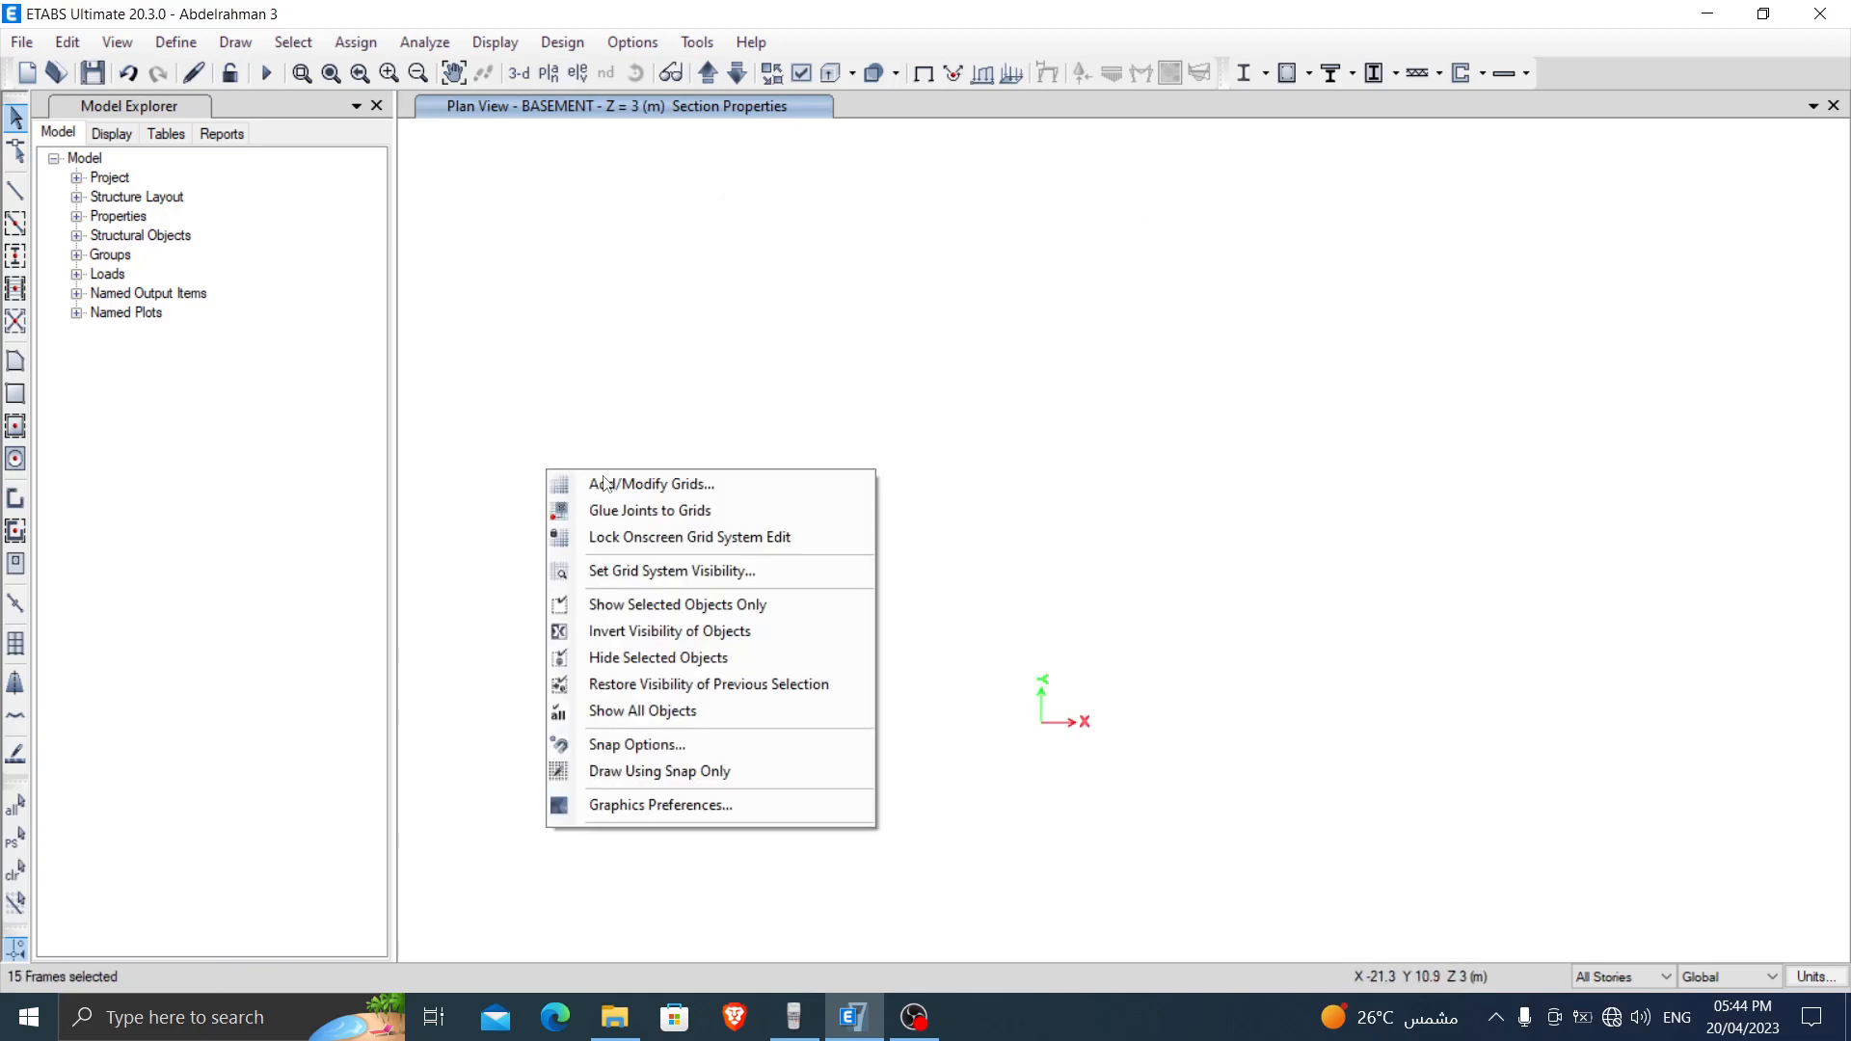
pyautogui.click(687, 604)
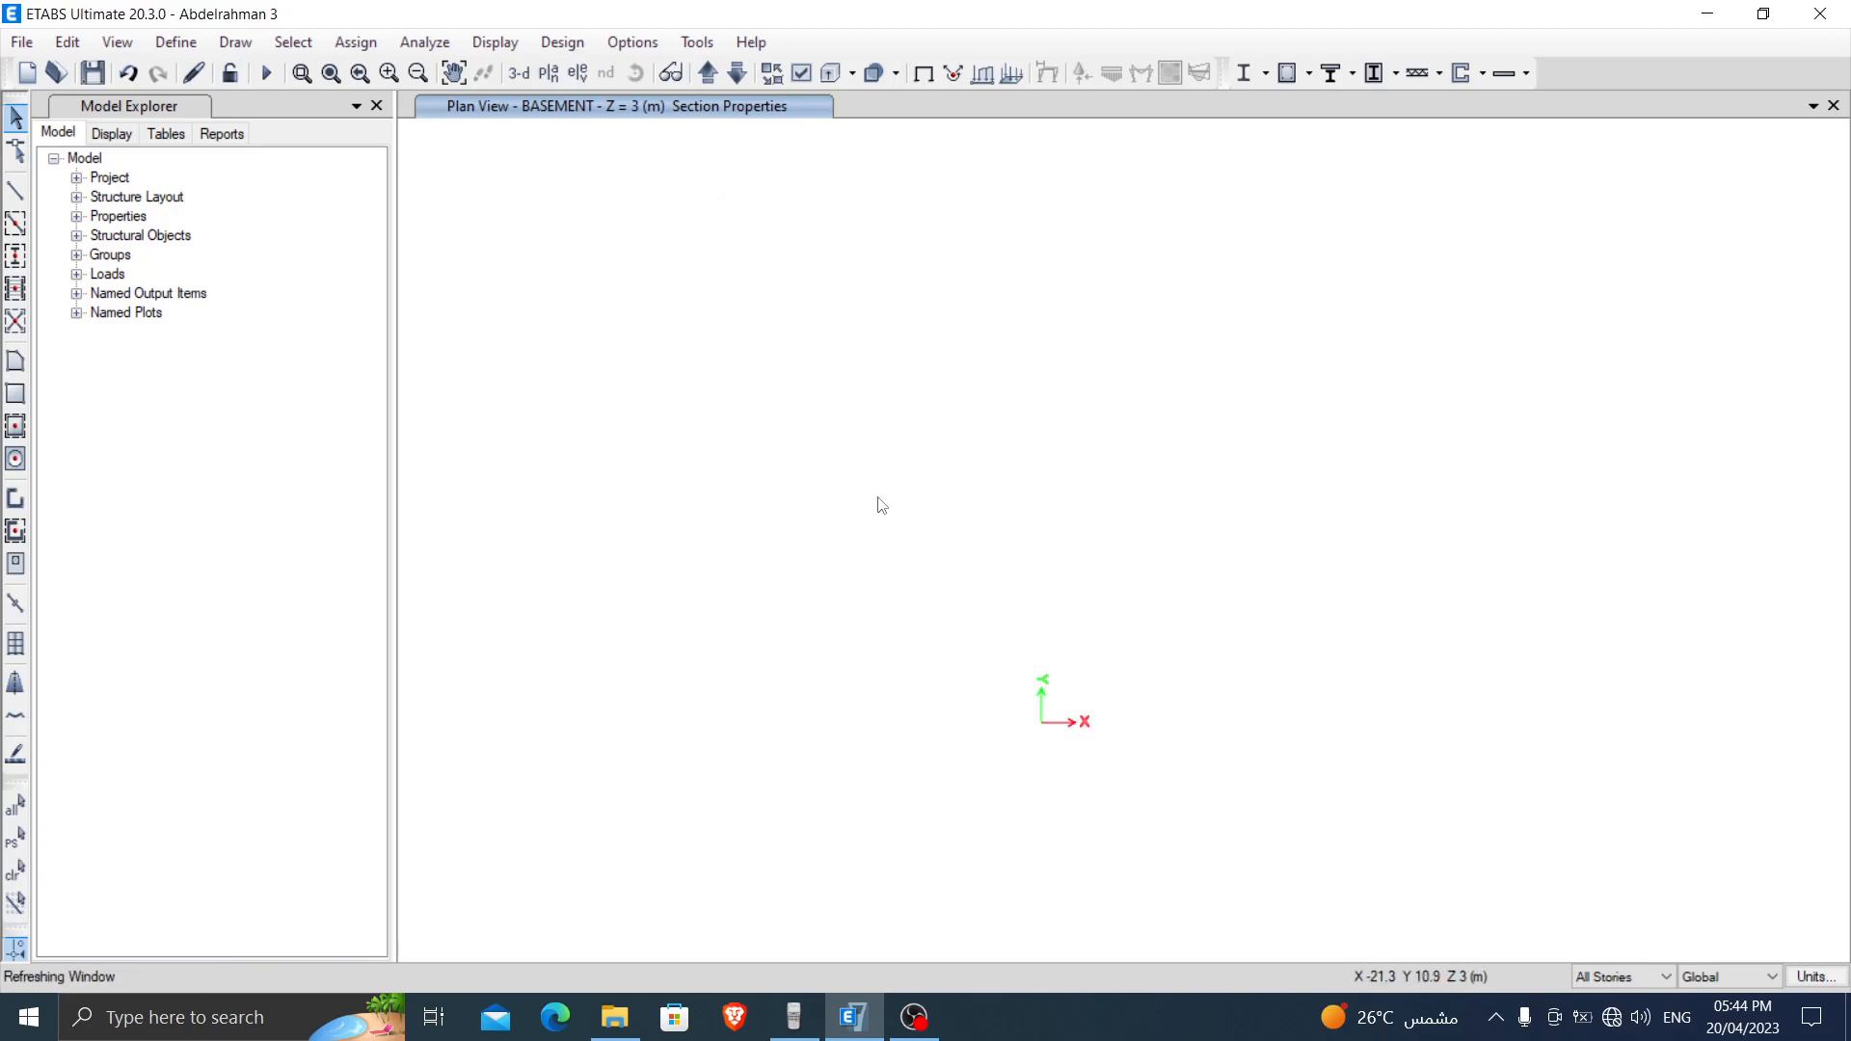
pyautogui.moveTo(1111, 640); pyautogui.dragTo(993, 490, button='middle')
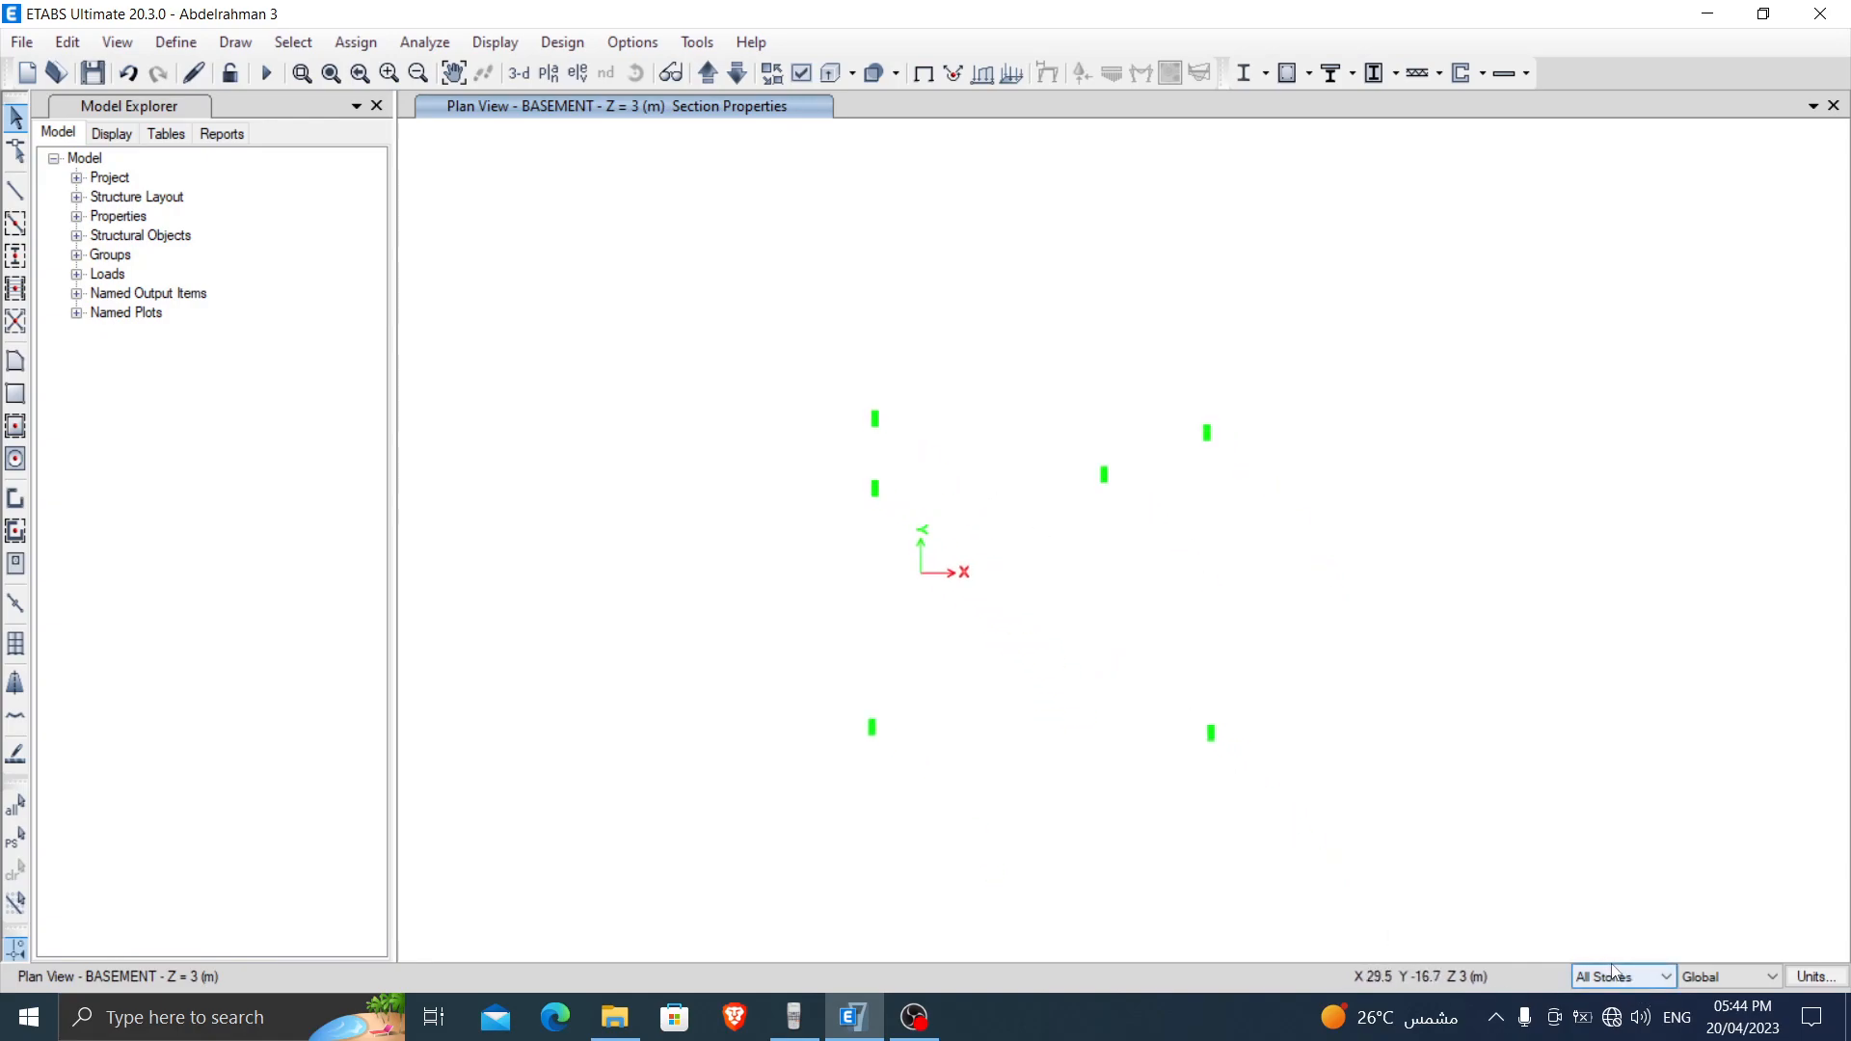
pyautogui.click(707, 72)
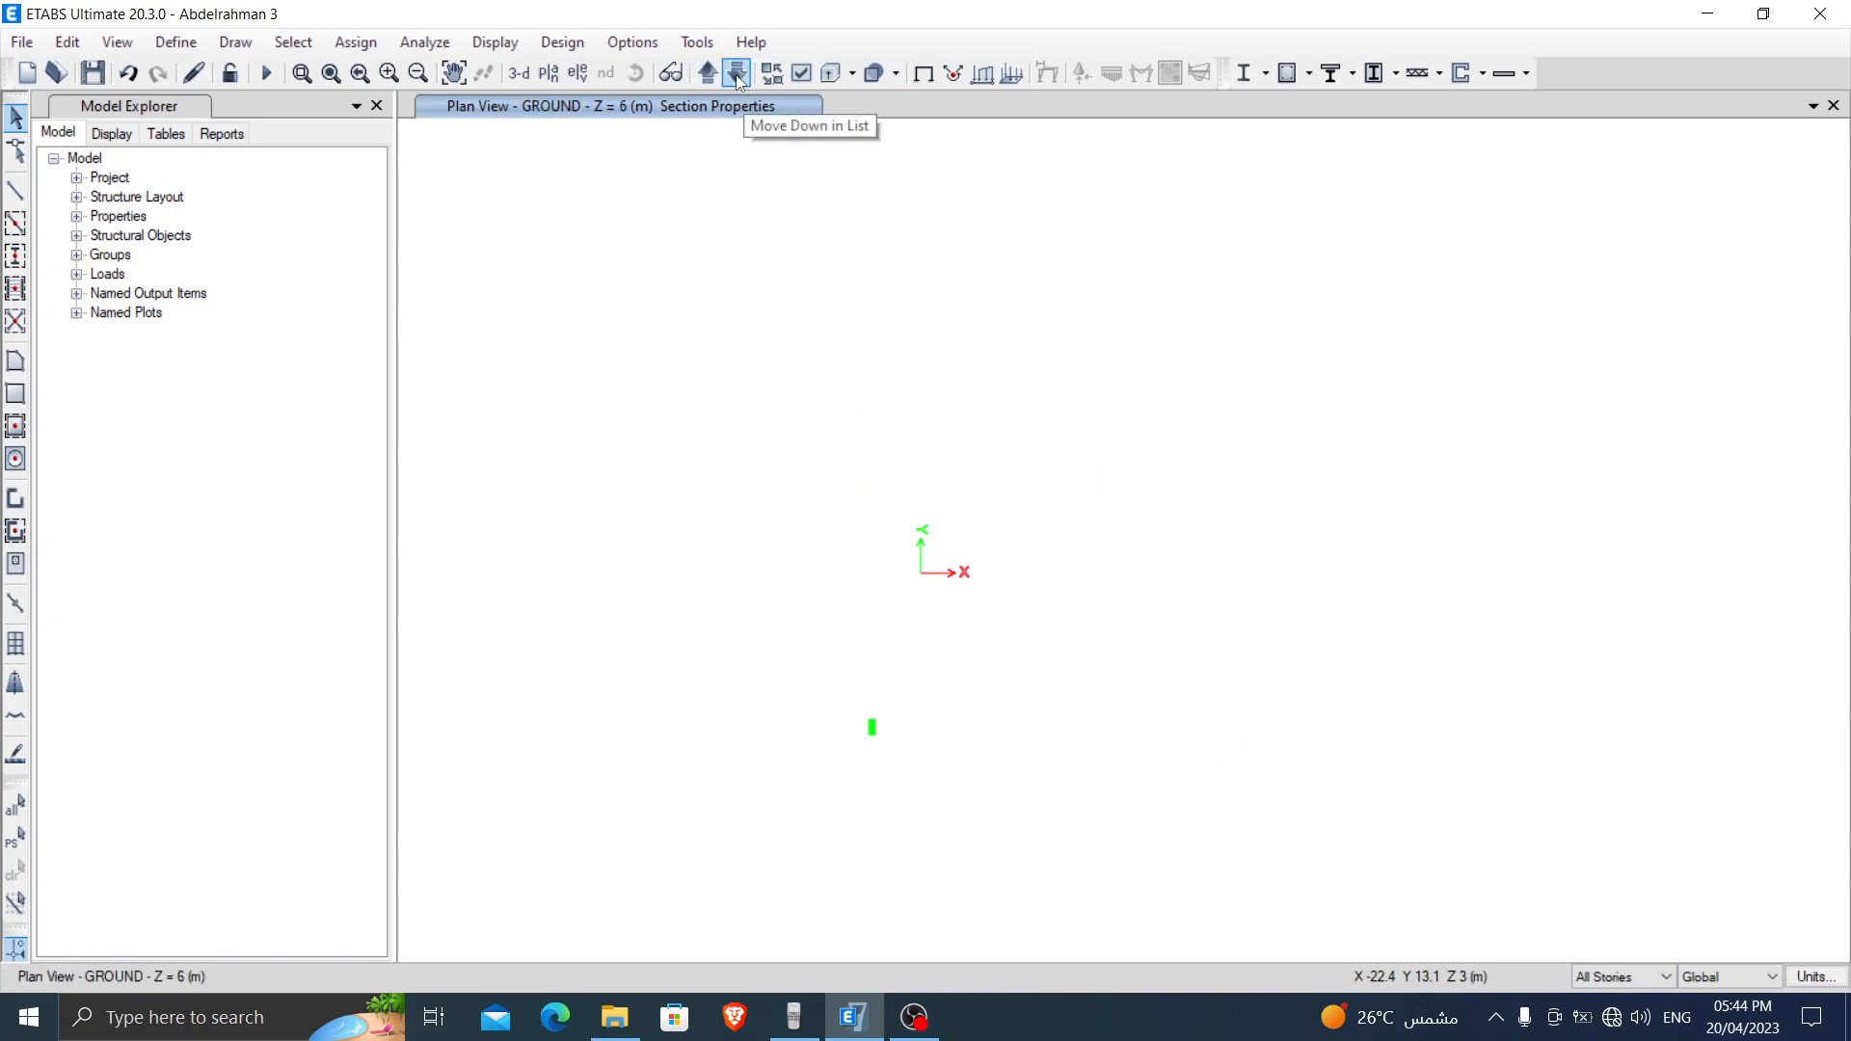
pyautogui.click(737, 73)
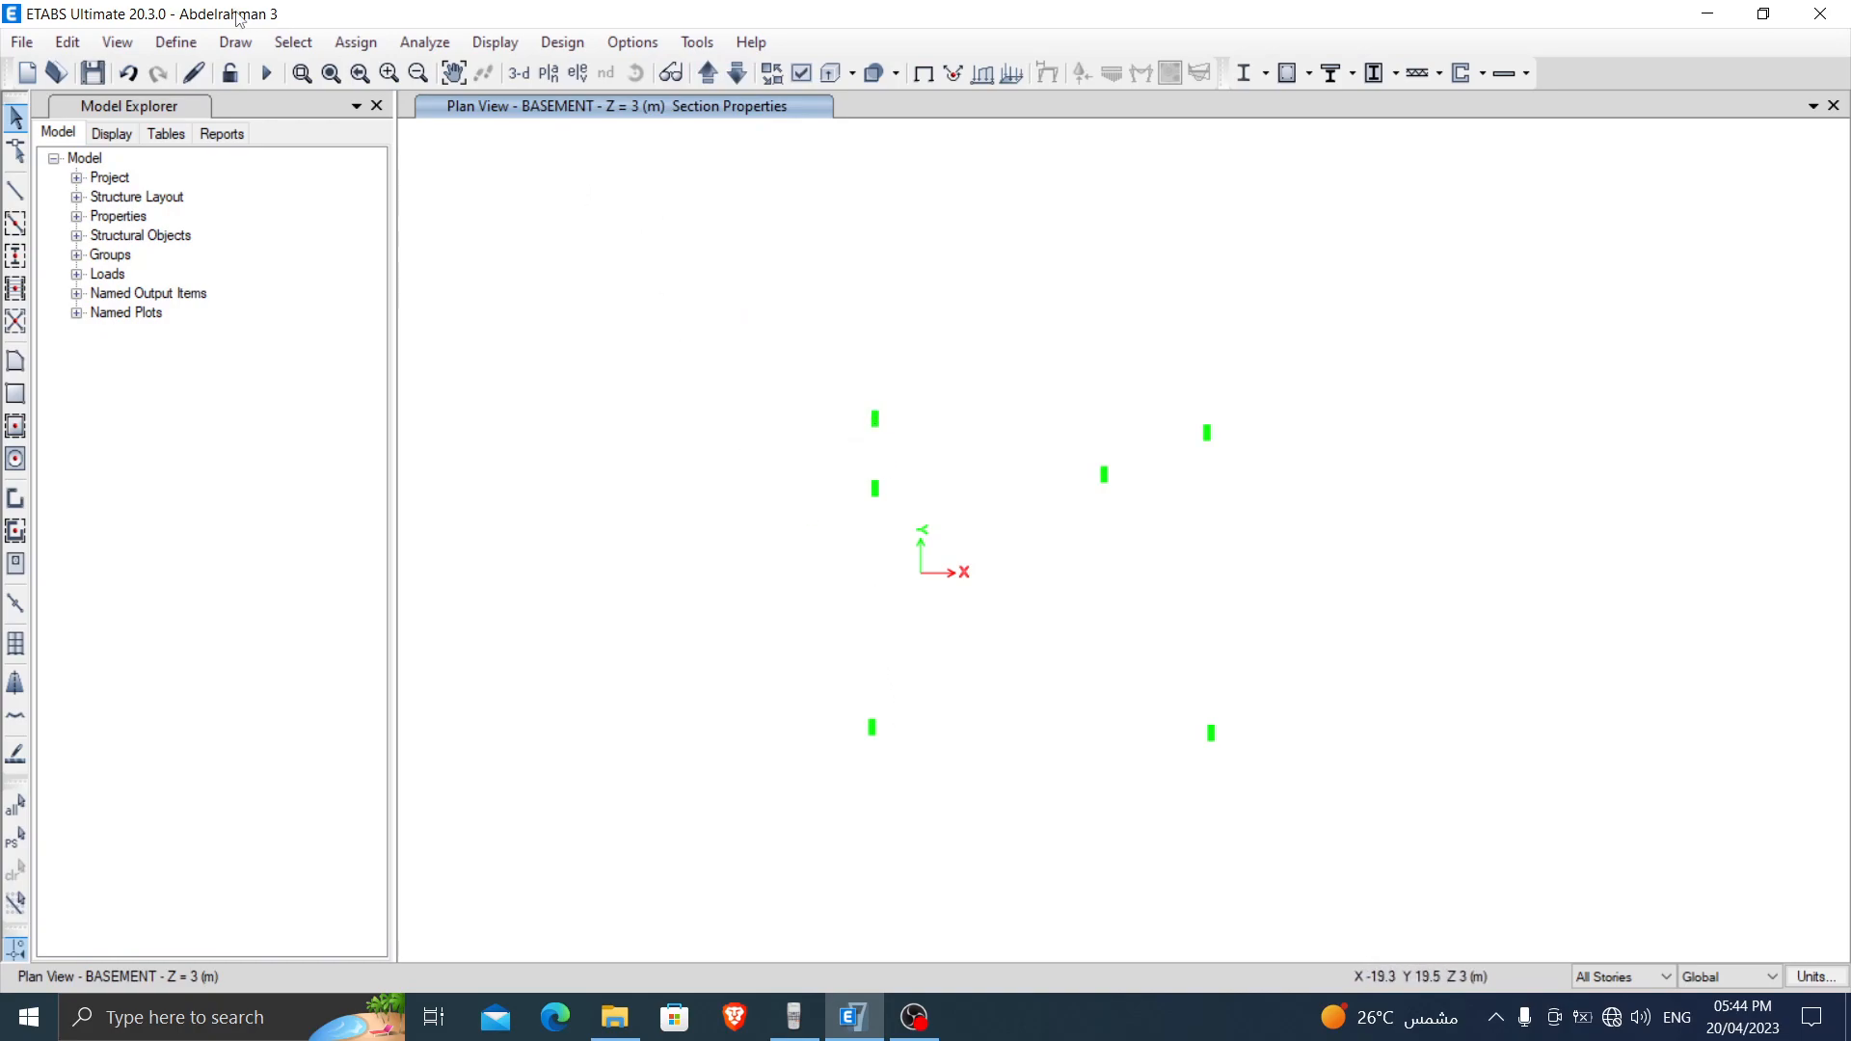
# Step: Reselect the frames with section property 300*700 20/20 from the BASEMENT plan and isolate them again
pyautogui.click(286, 40)
pyautogui.moveTo(332, 72)
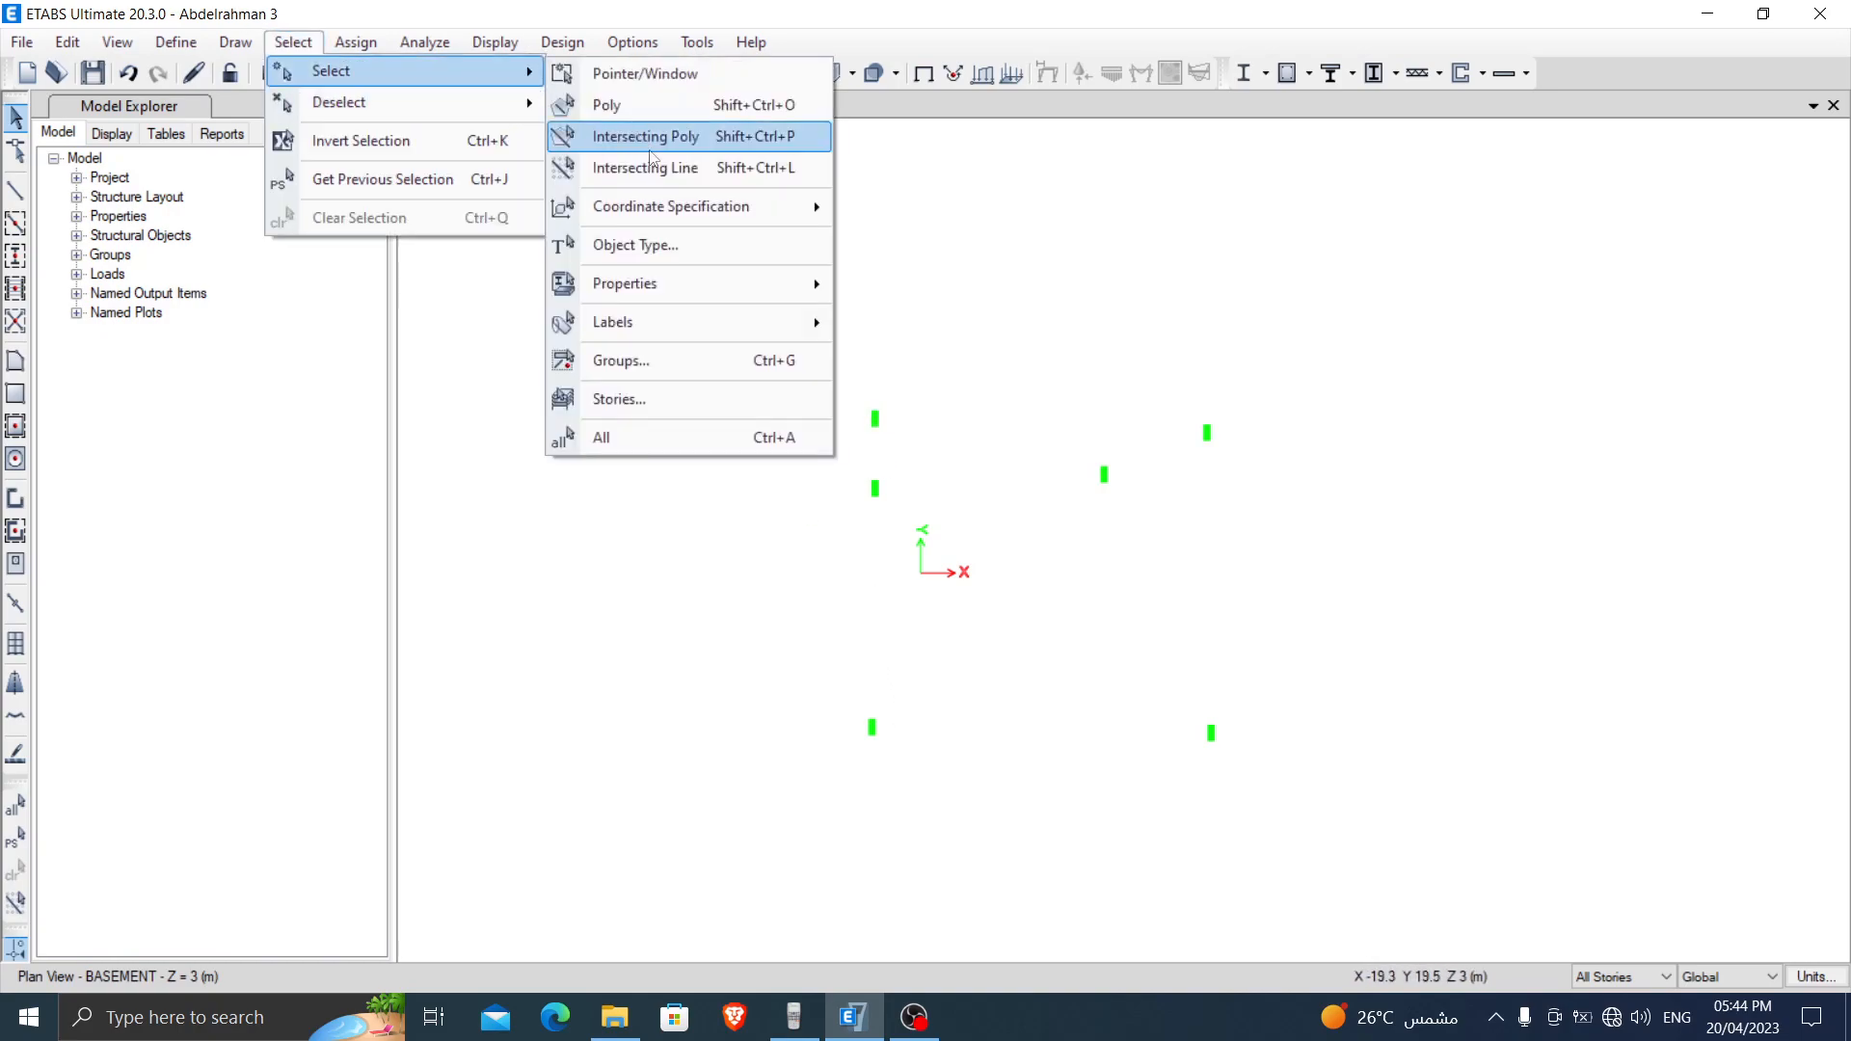
pyautogui.moveTo(625, 282)
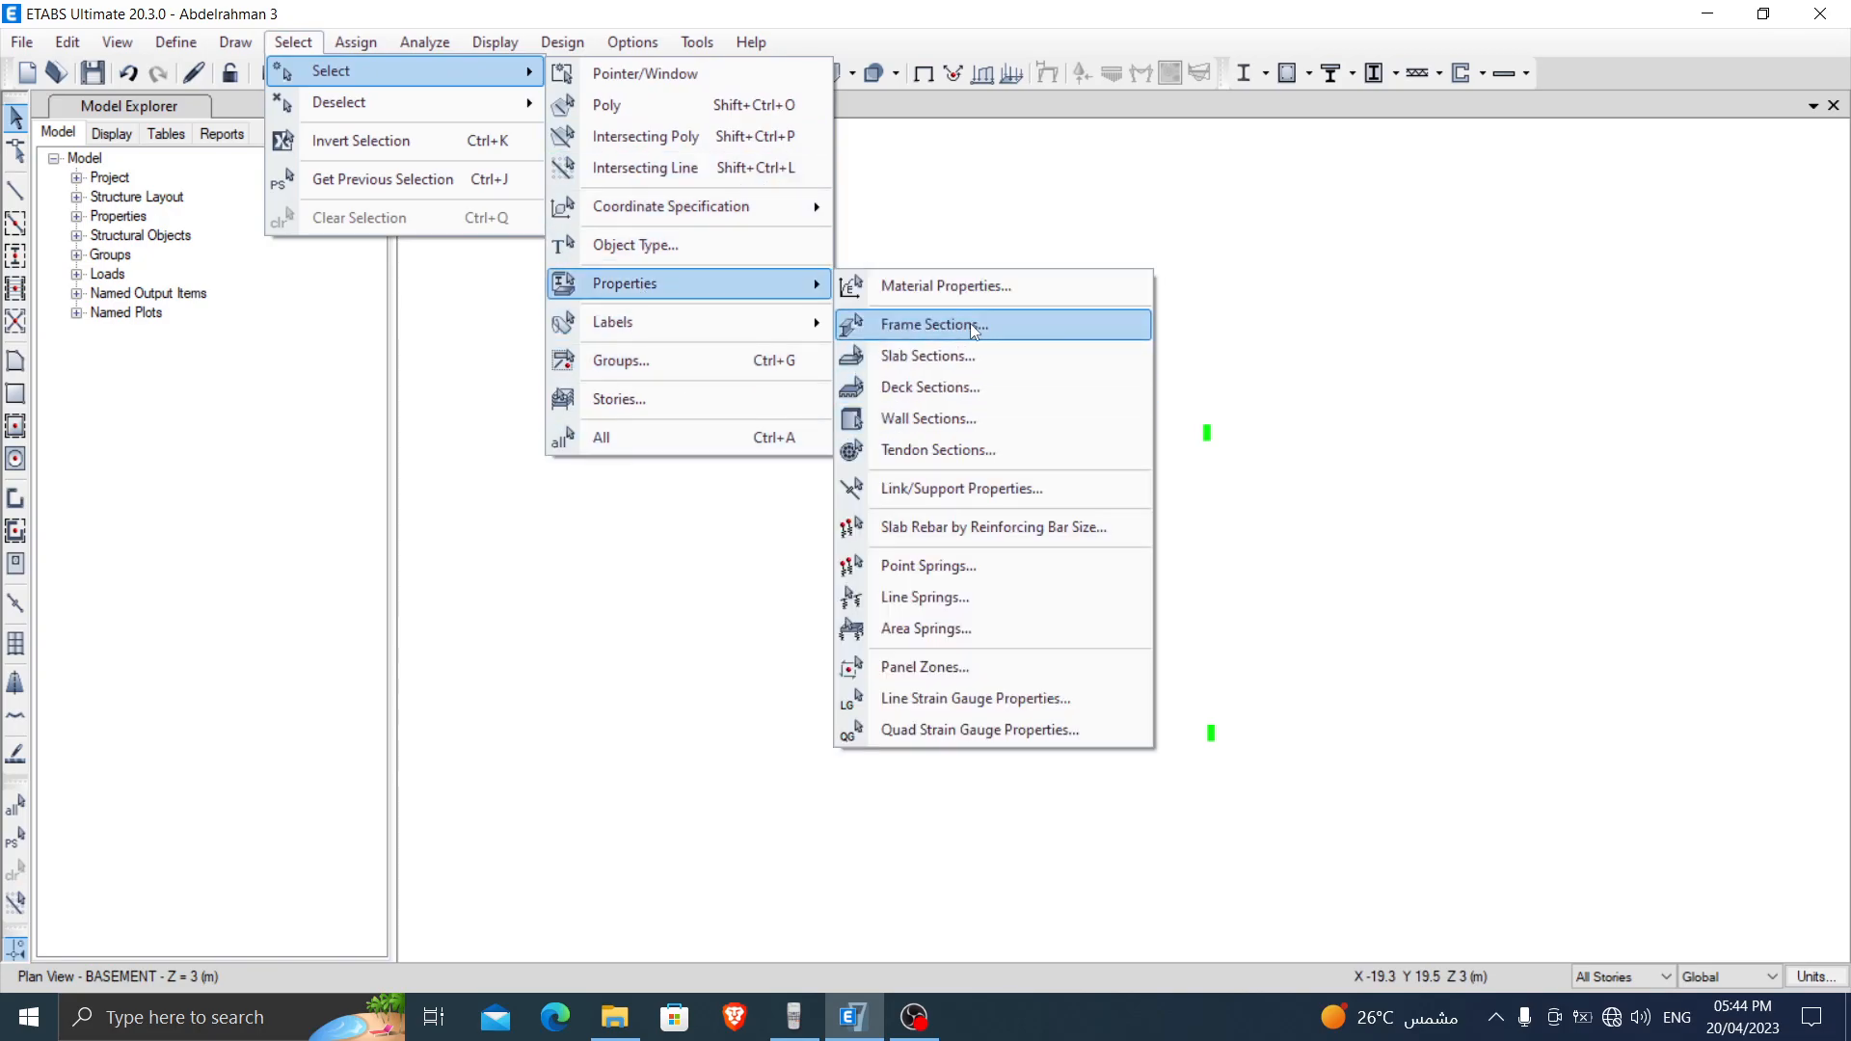
pyautogui.click(925, 319)
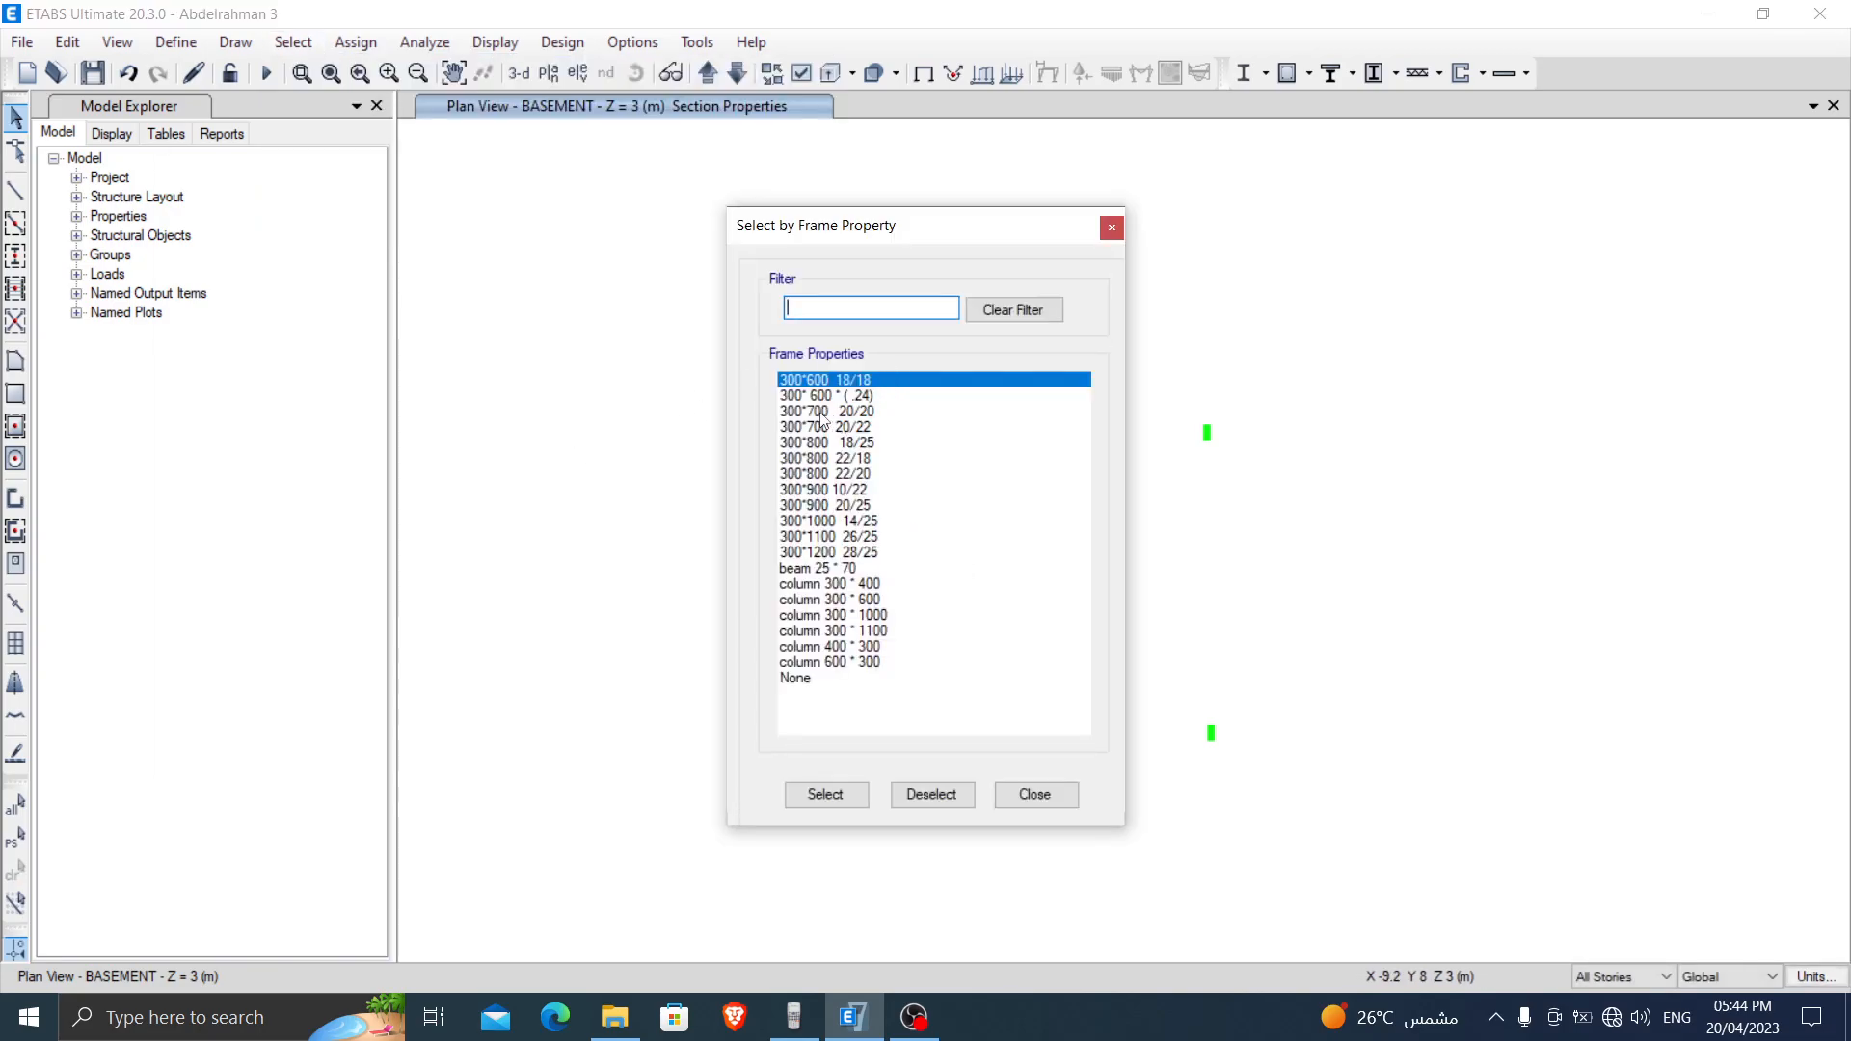
pyautogui.click(809, 412)
pyautogui.click(829, 796)
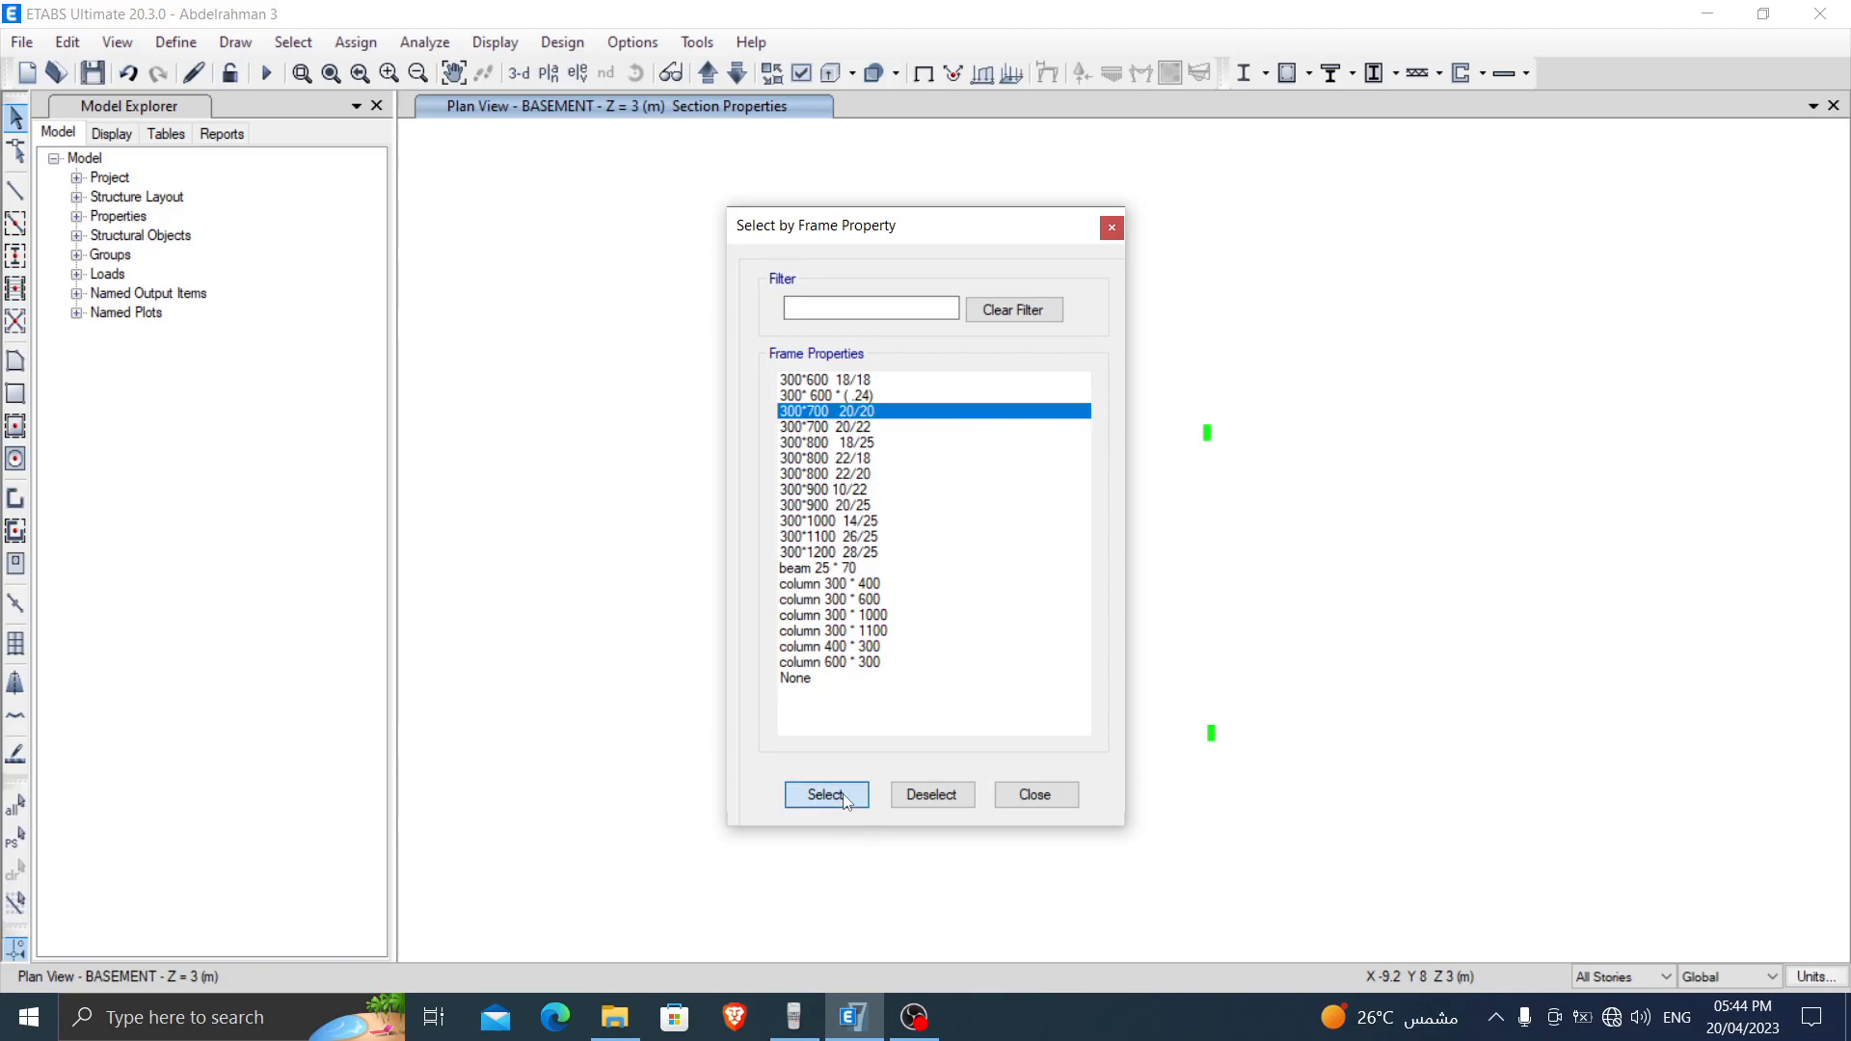
pyautogui.click(1008, 808)
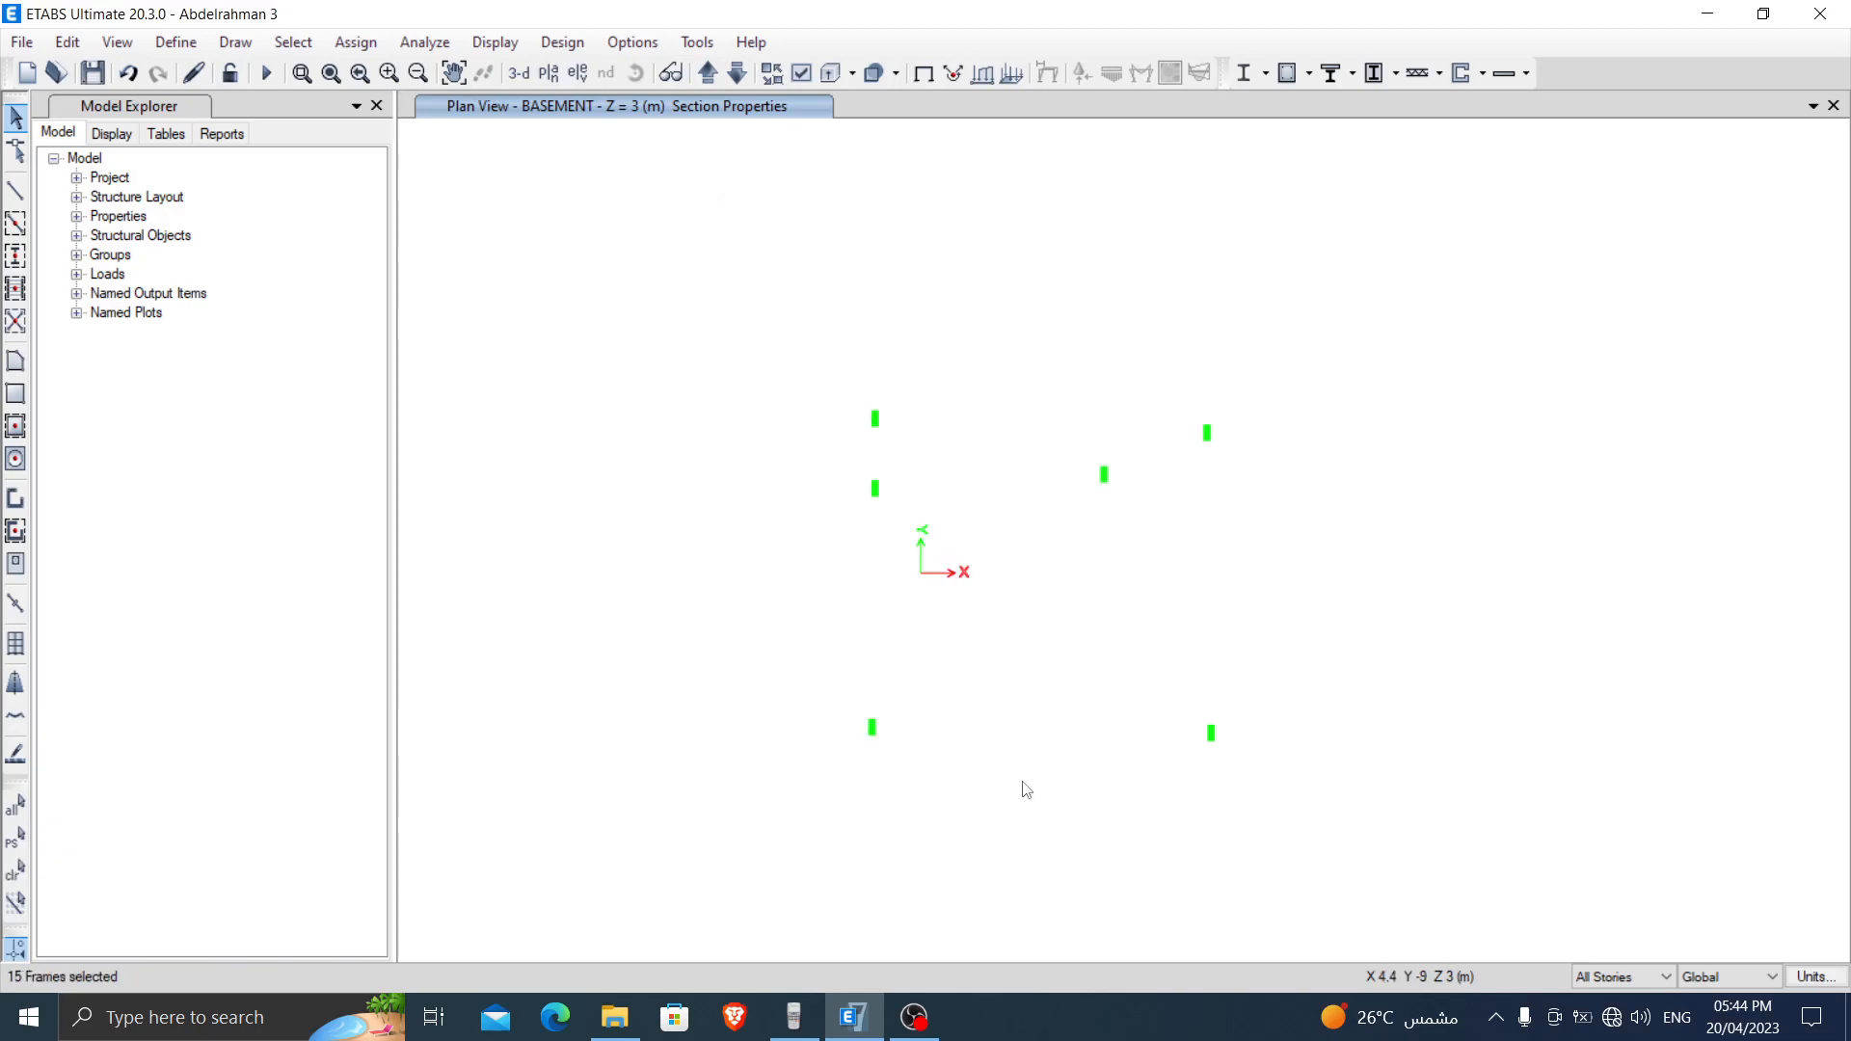
pyautogui.rightClick(633, 525)
pyautogui.click(702, 665)
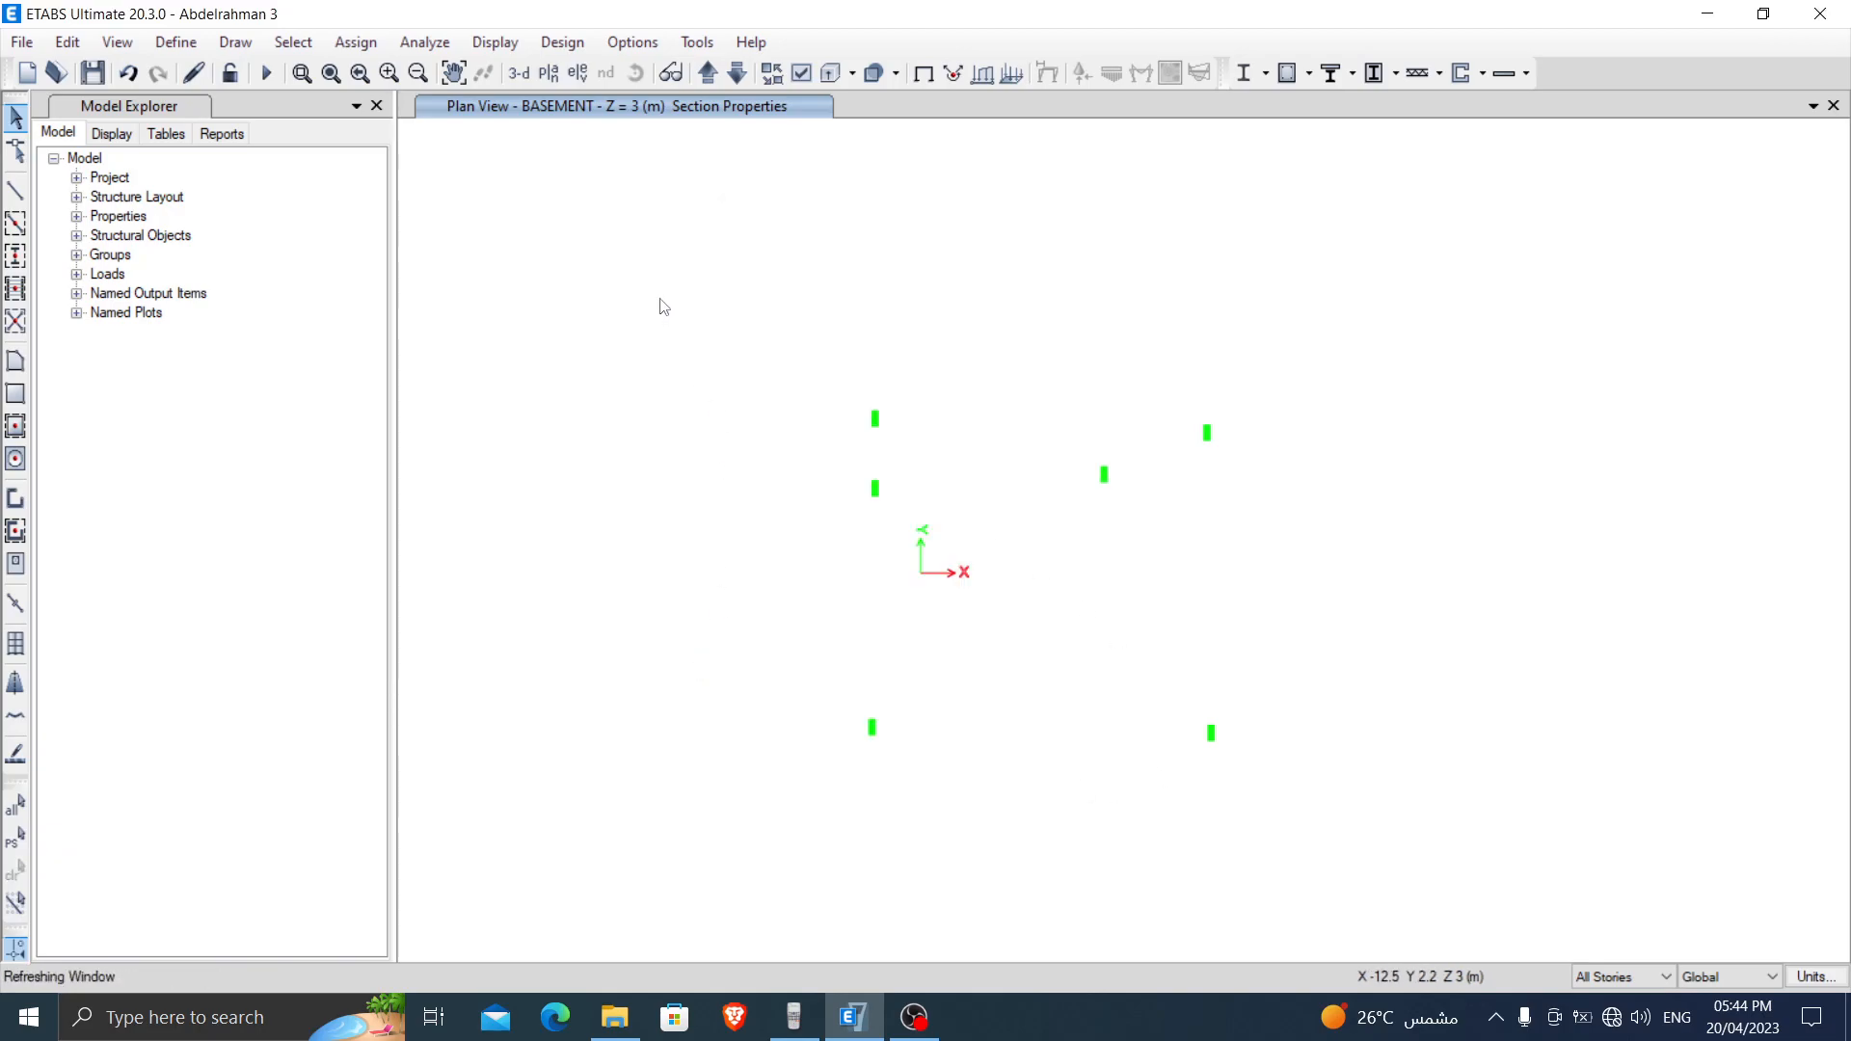
# Step: Assign section property 300*700 20/20 to all the isolated columns through all stories and check the story above
pyautogui.moveTo(643, 269); pyautogui.dragTo(1425, 837)
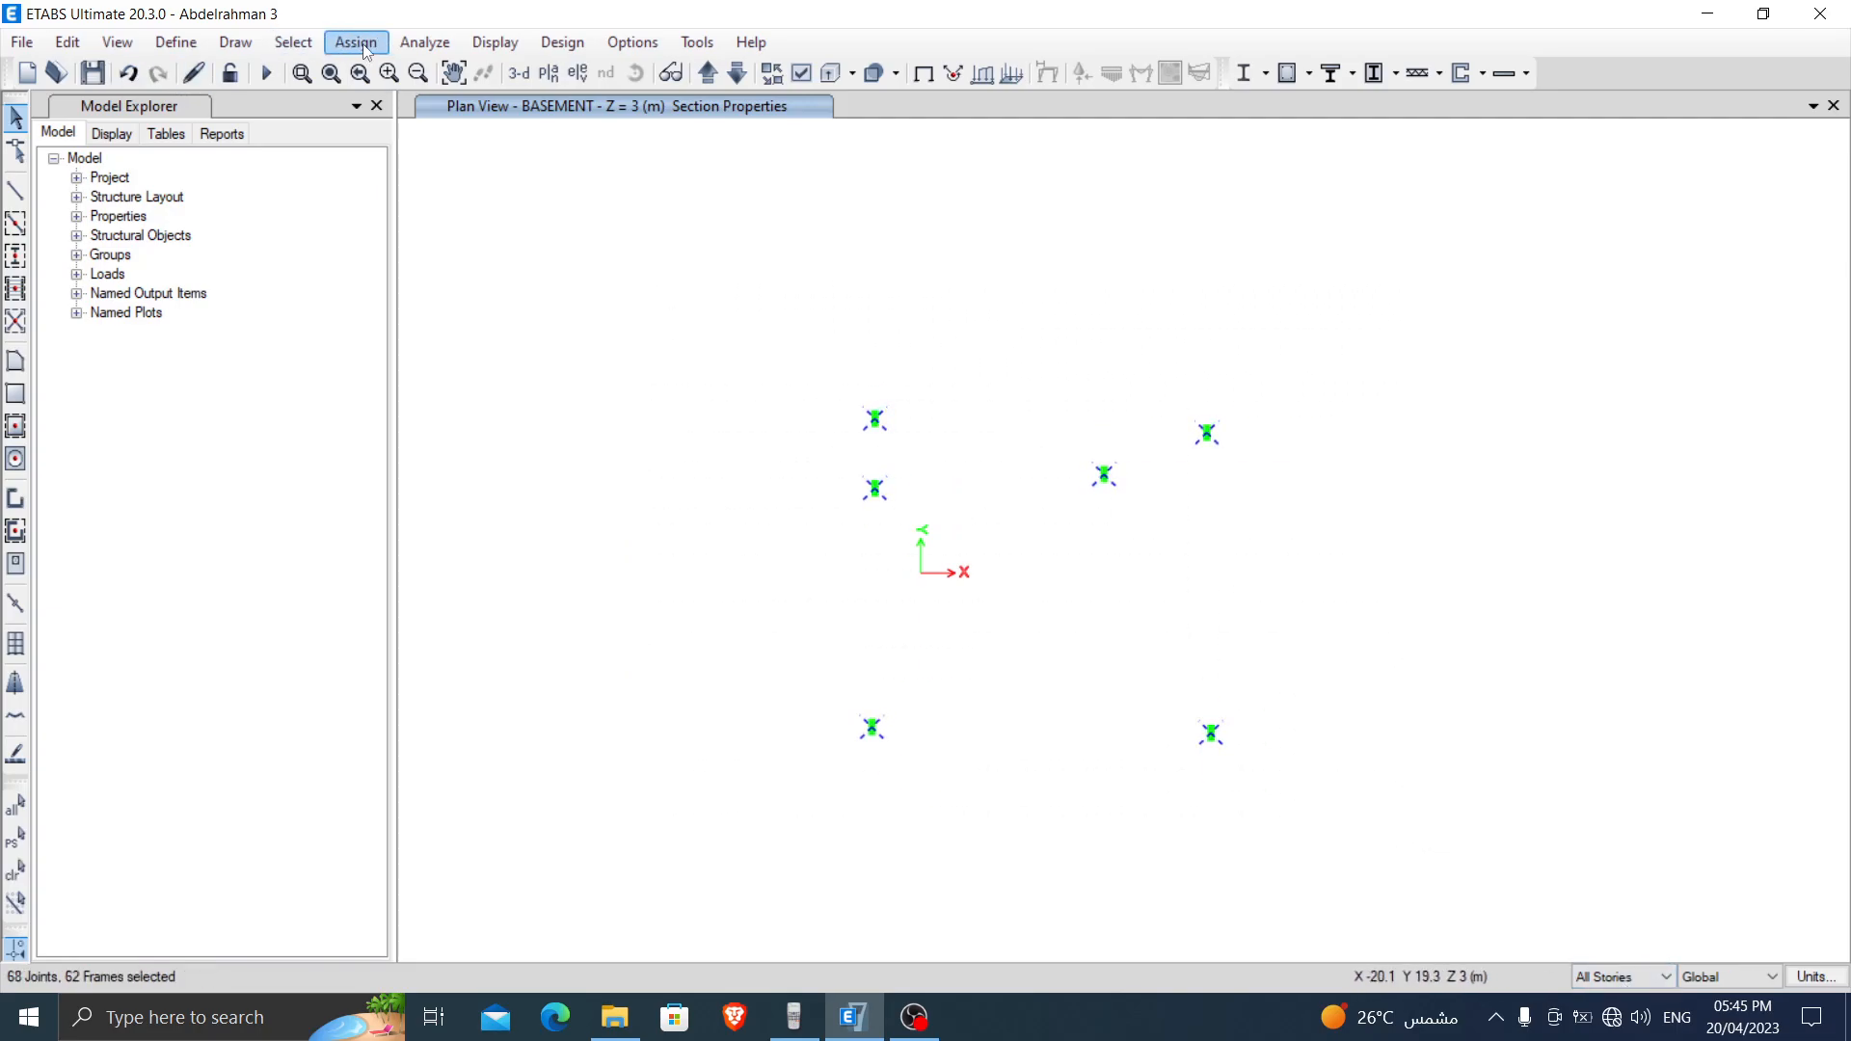
pyautogui.click(330, 44)
pyautogui.moveTo(438, 114)
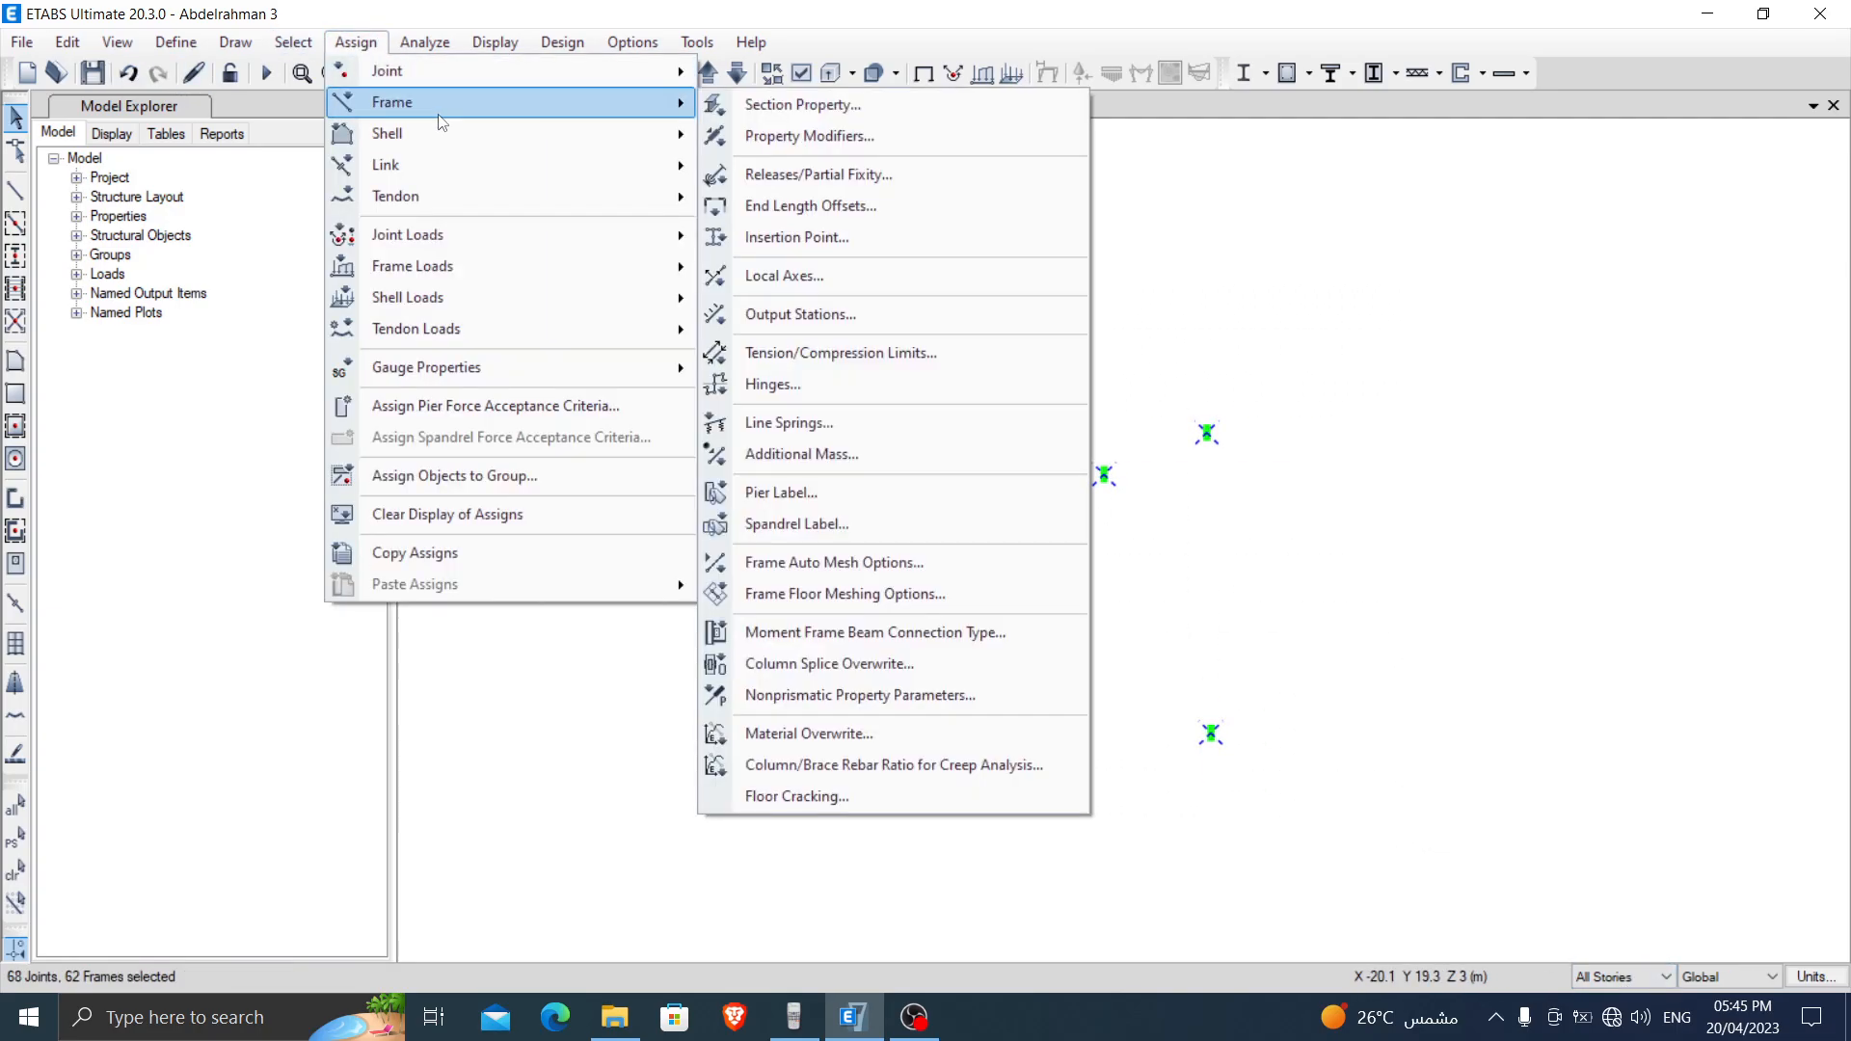
pyautogui.click(845, 107)
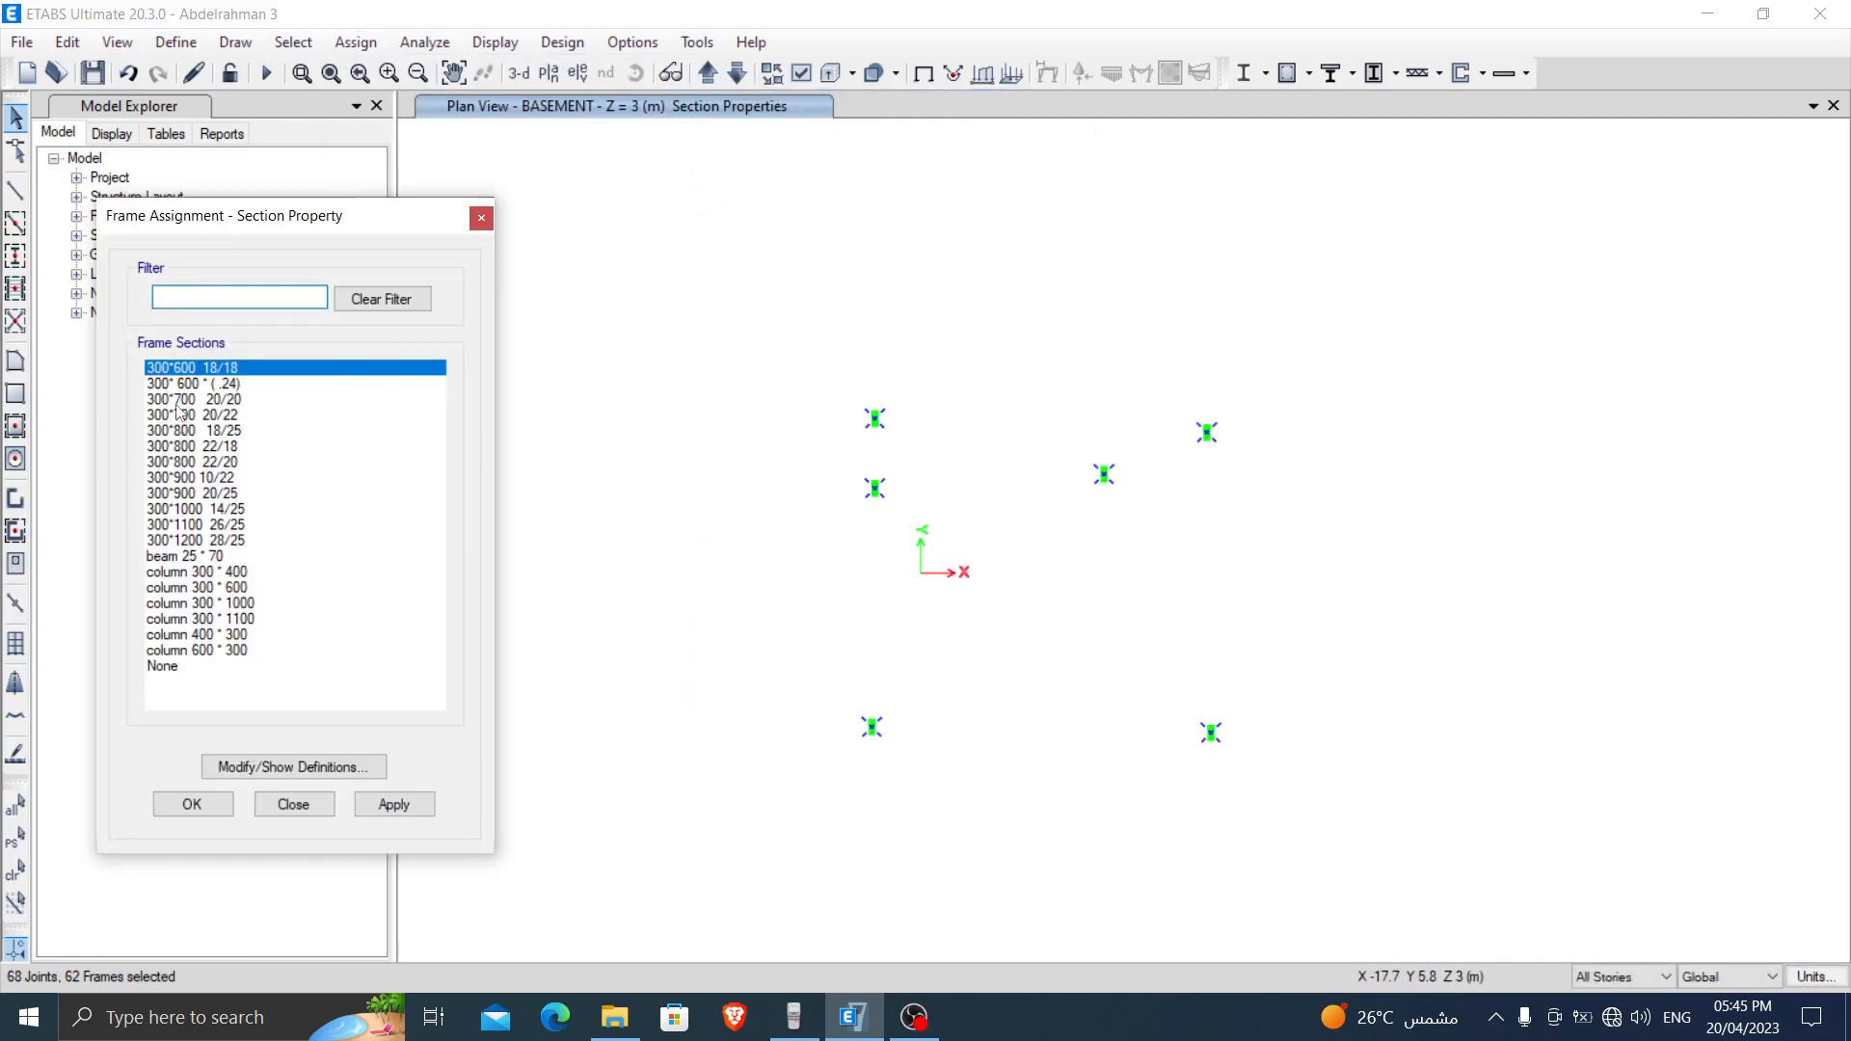
pyautogui.click(177, 400)
pyautogui.click(385, 806)
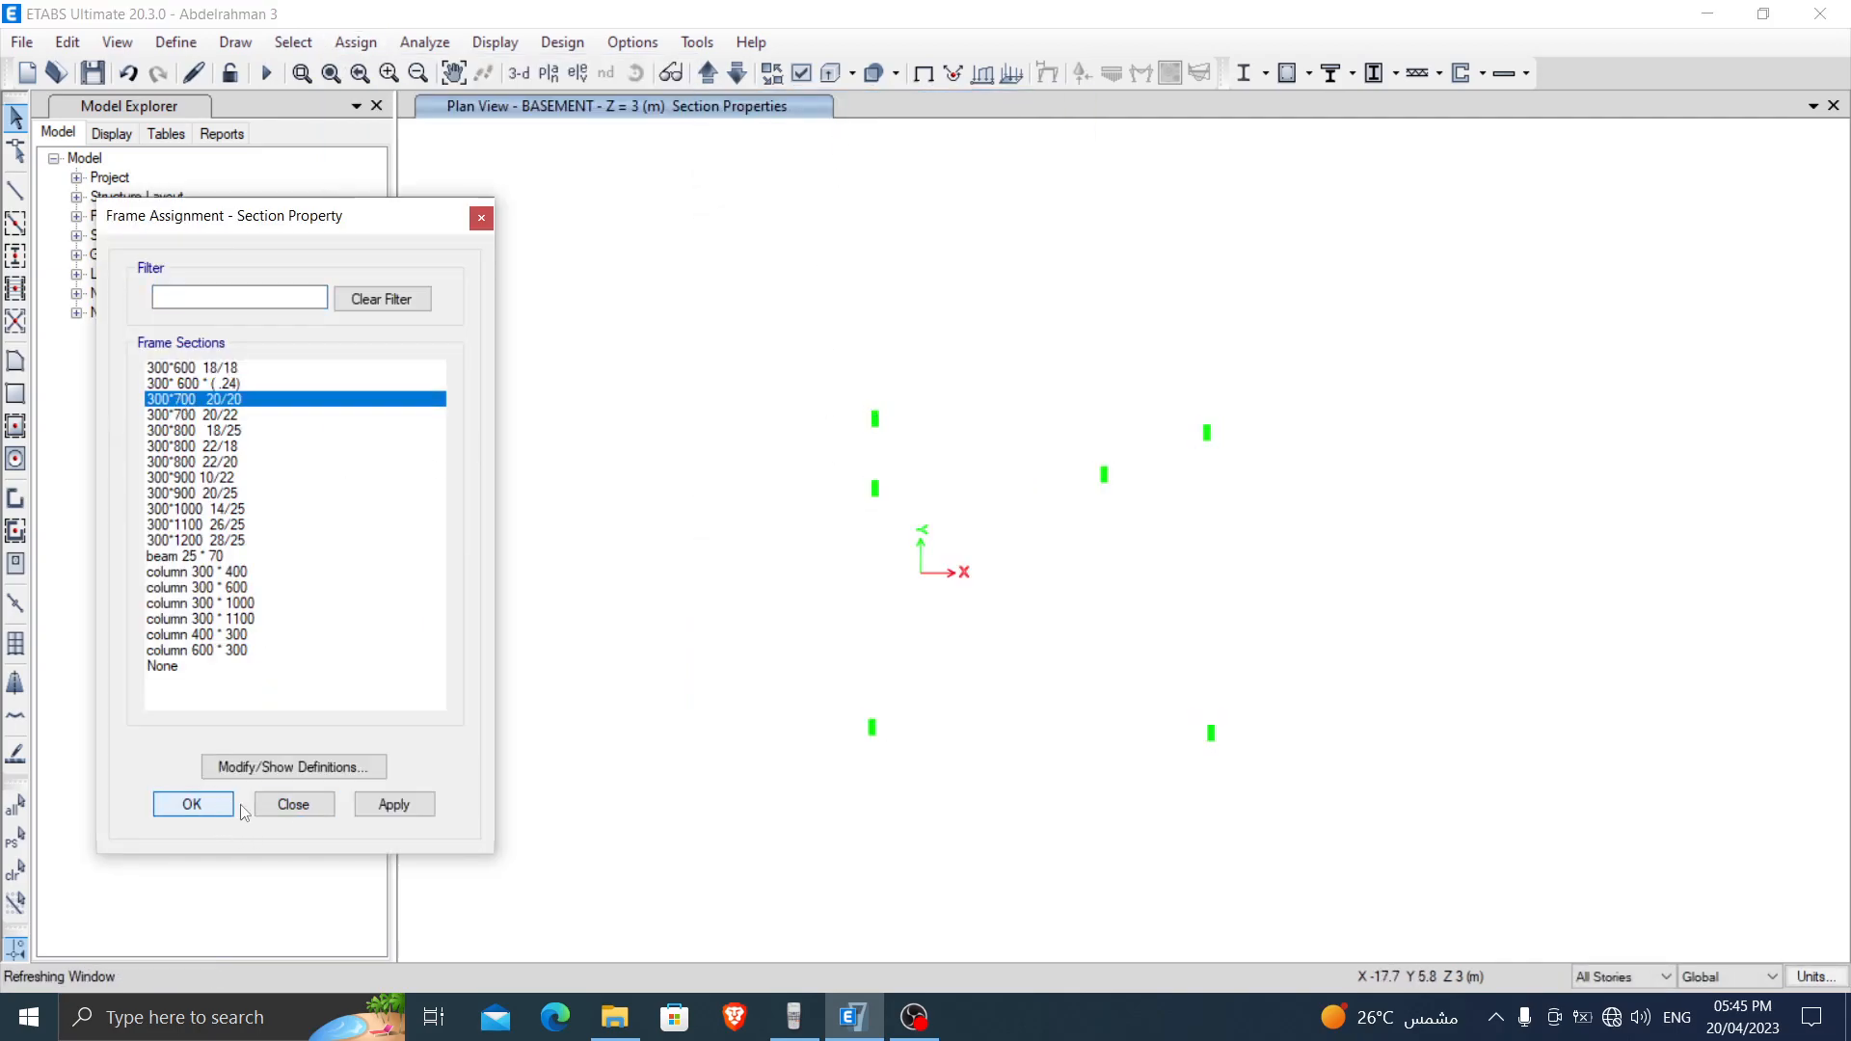
pyautogui.click(309, 808)
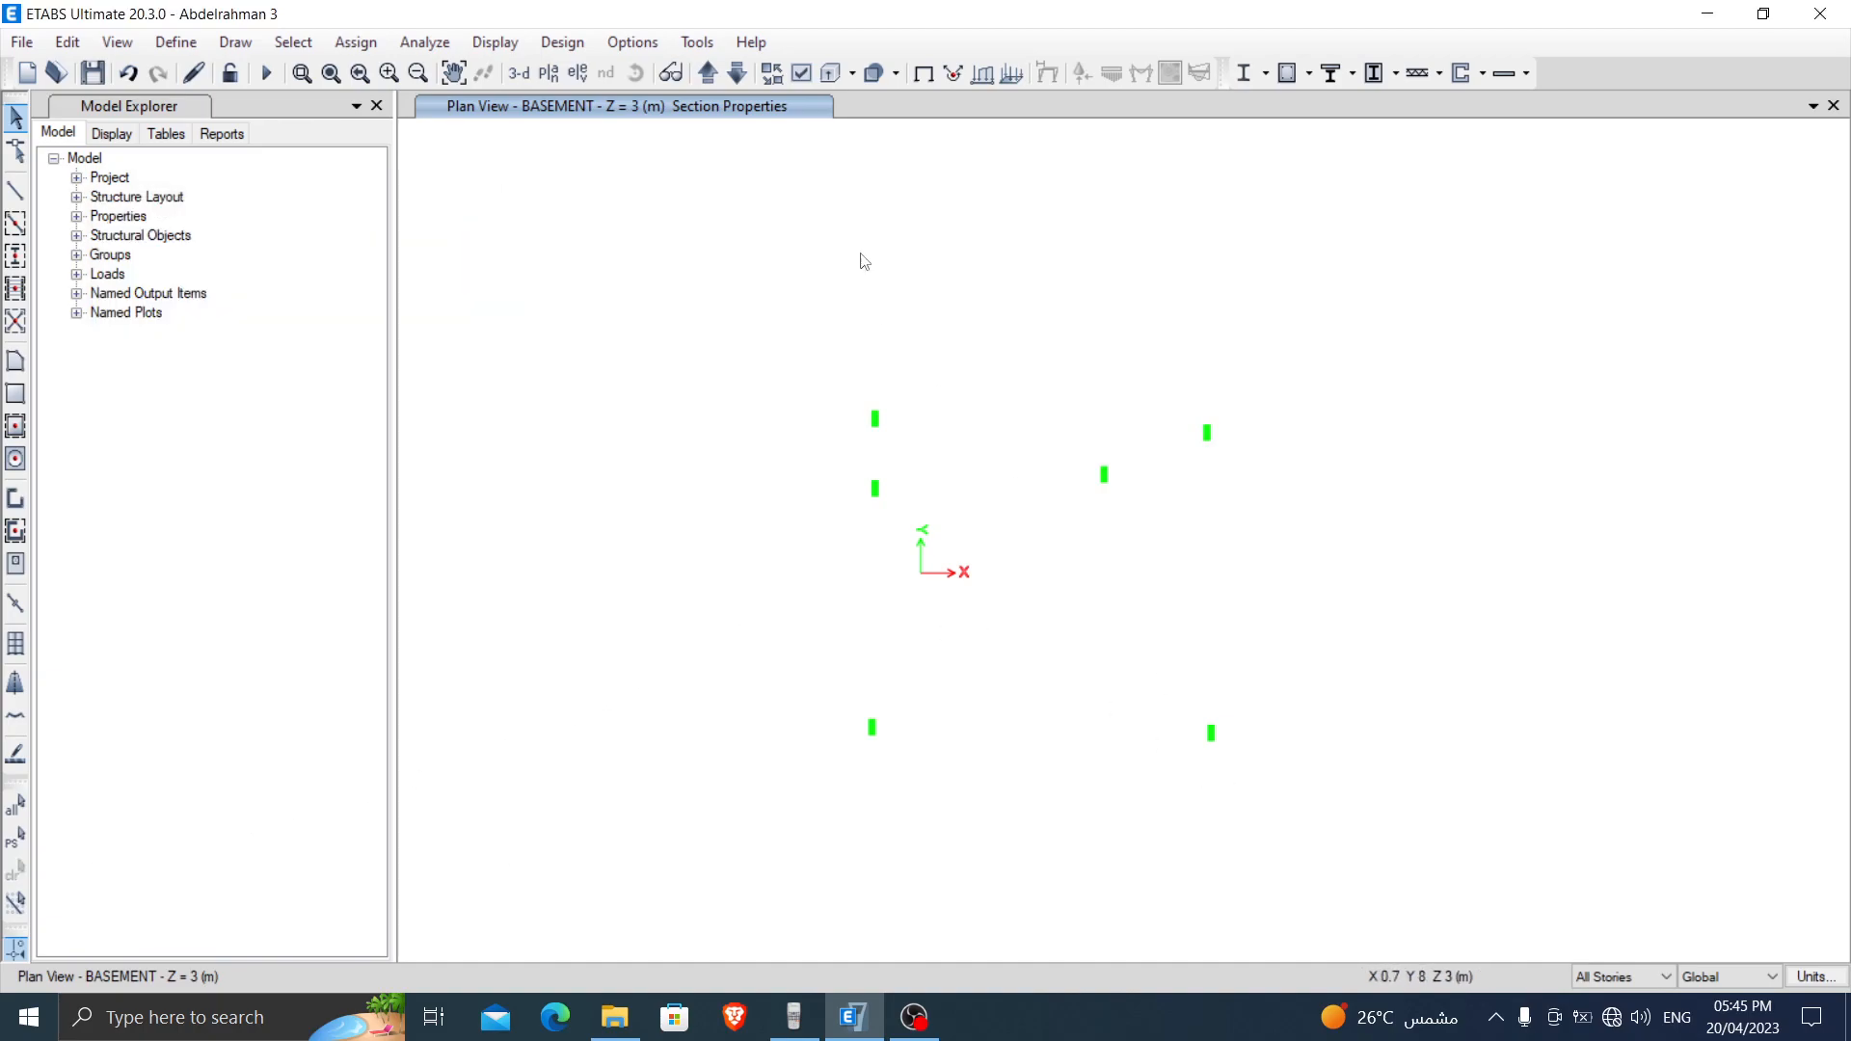
pyautogui.click(713, 73)
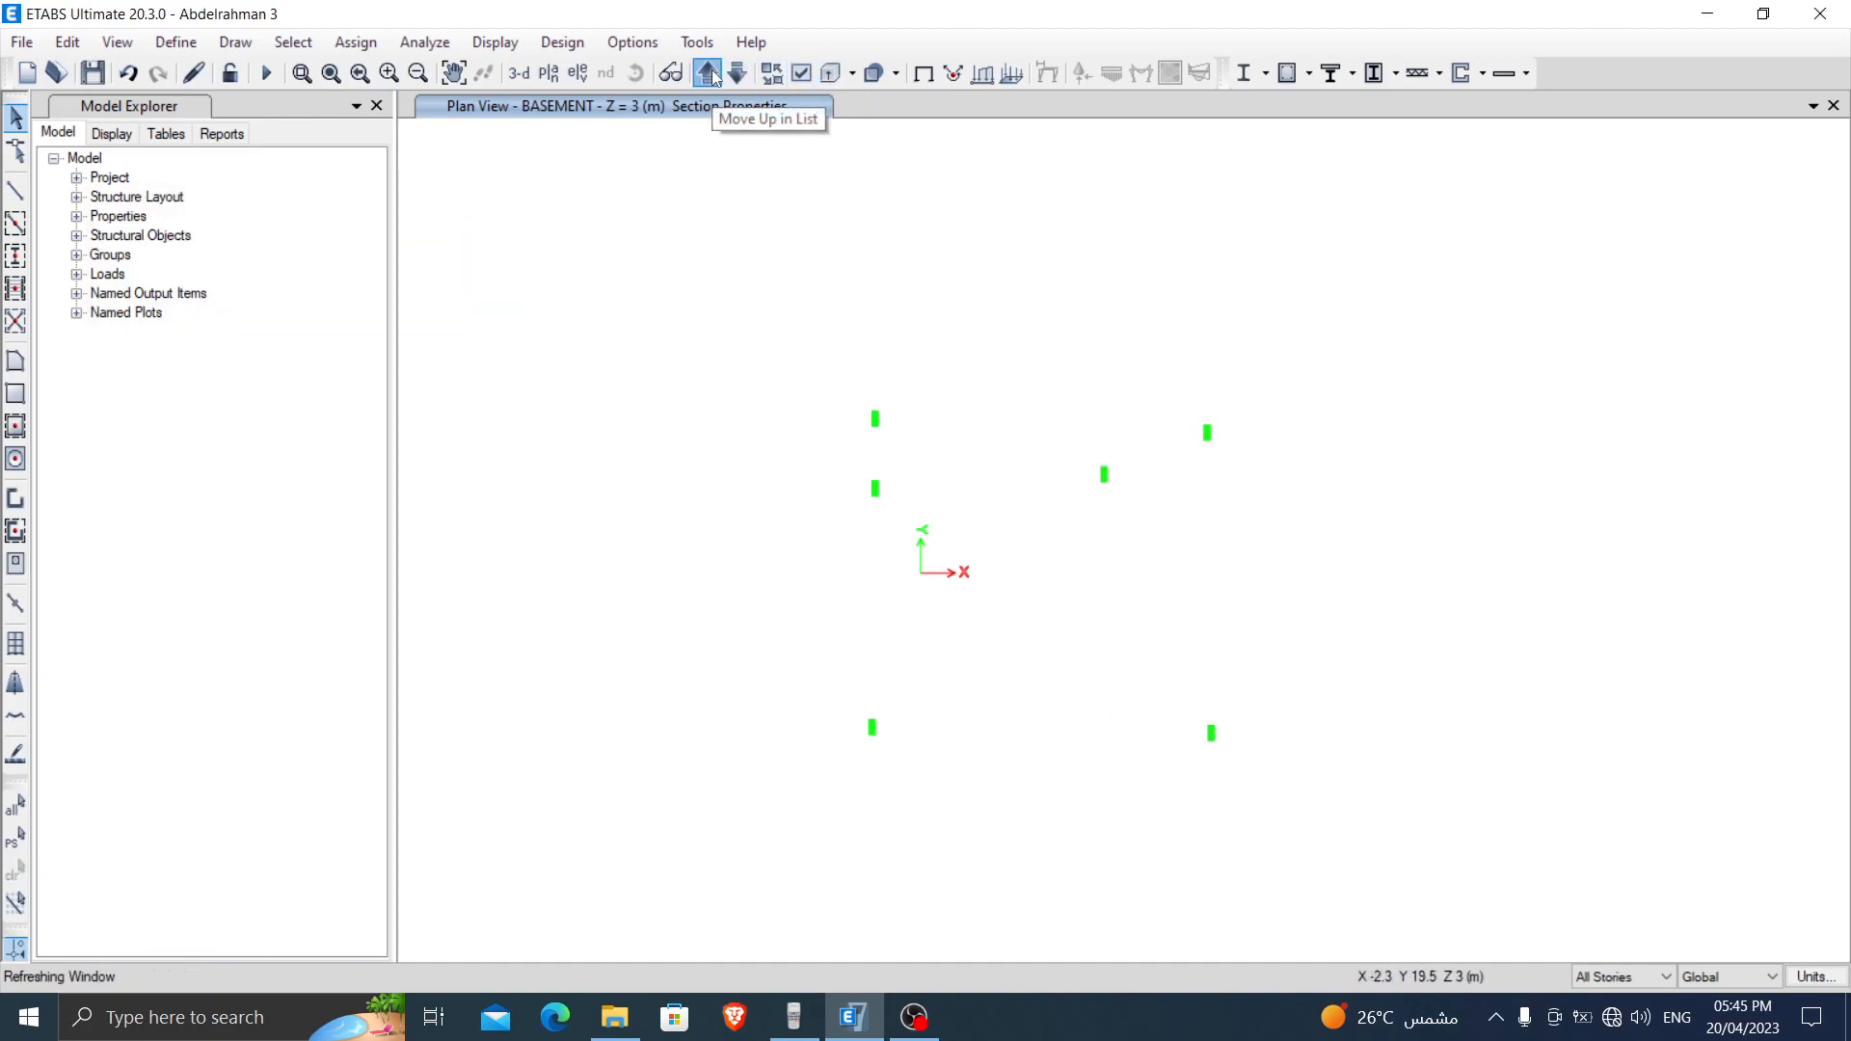
pyautogui.click(736, 73)
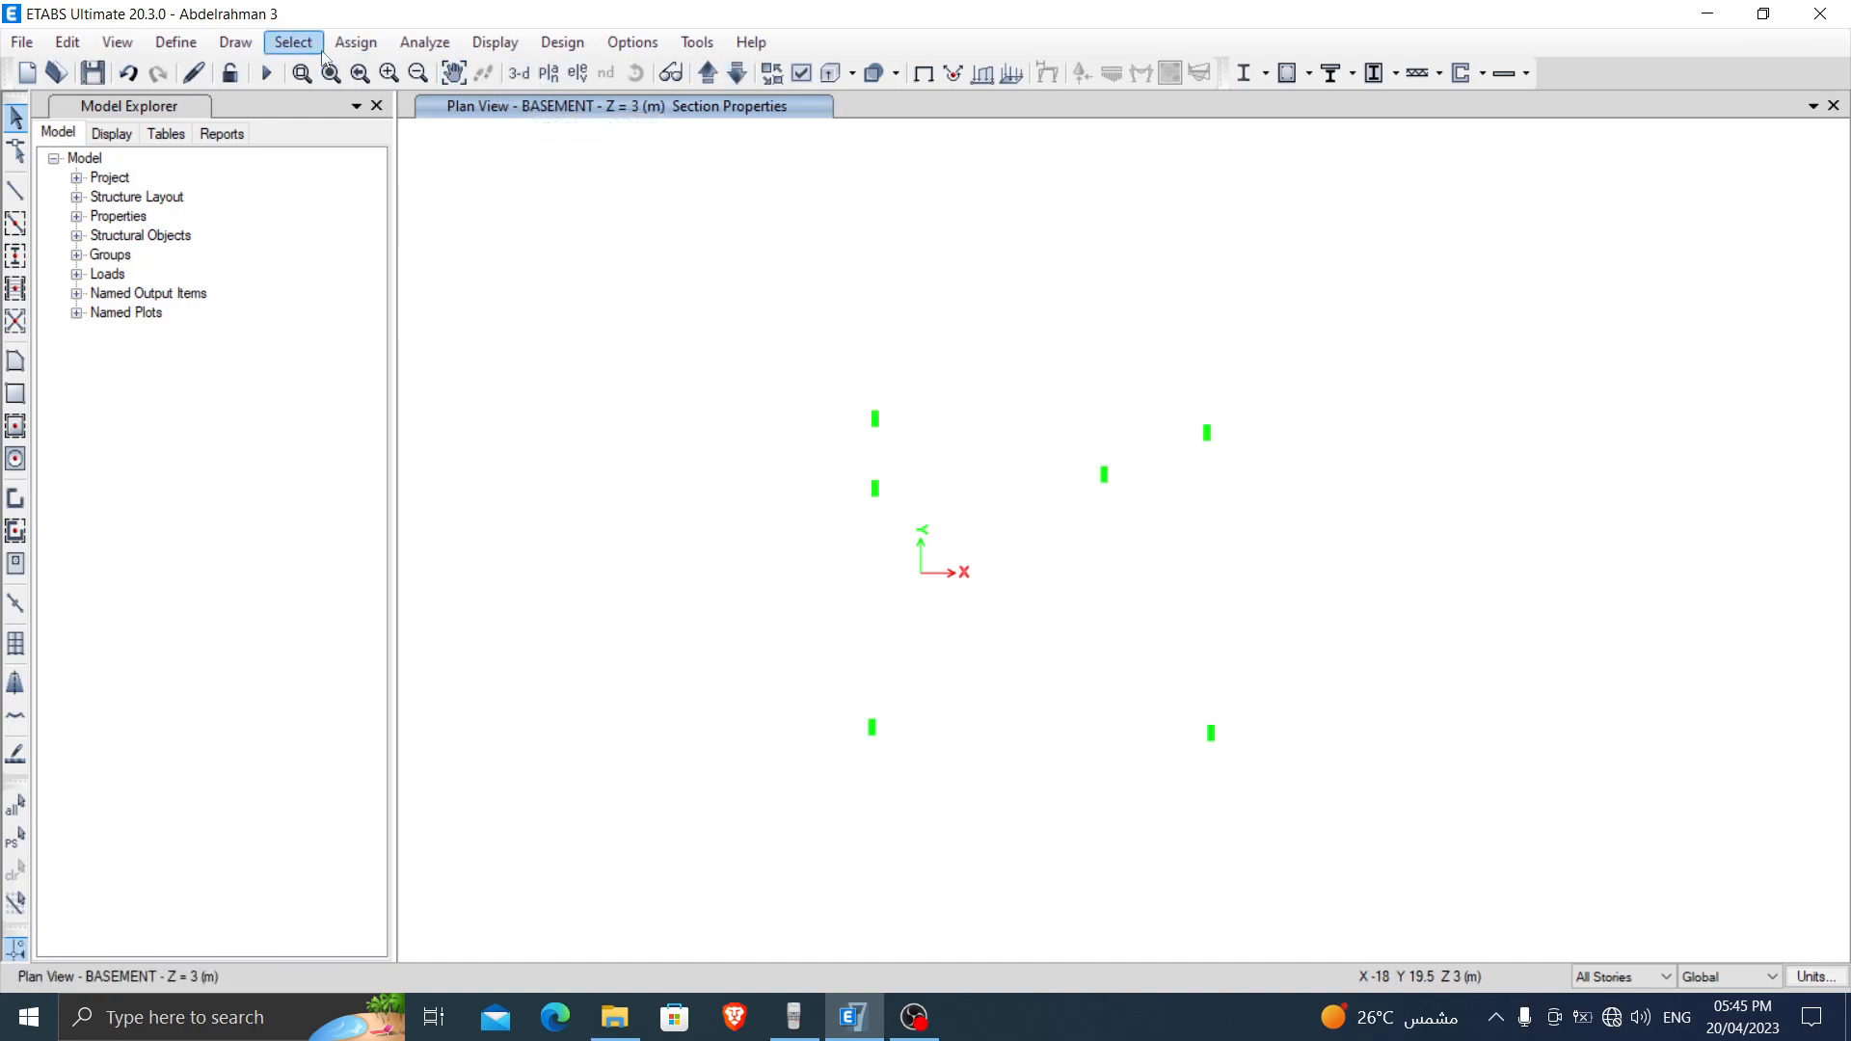
# Step: Select the frames that use section property 300*700 20/22 and show only the selected objects
pyautogui.click(293, 41)
pyautogui.moveTo(327, 71)
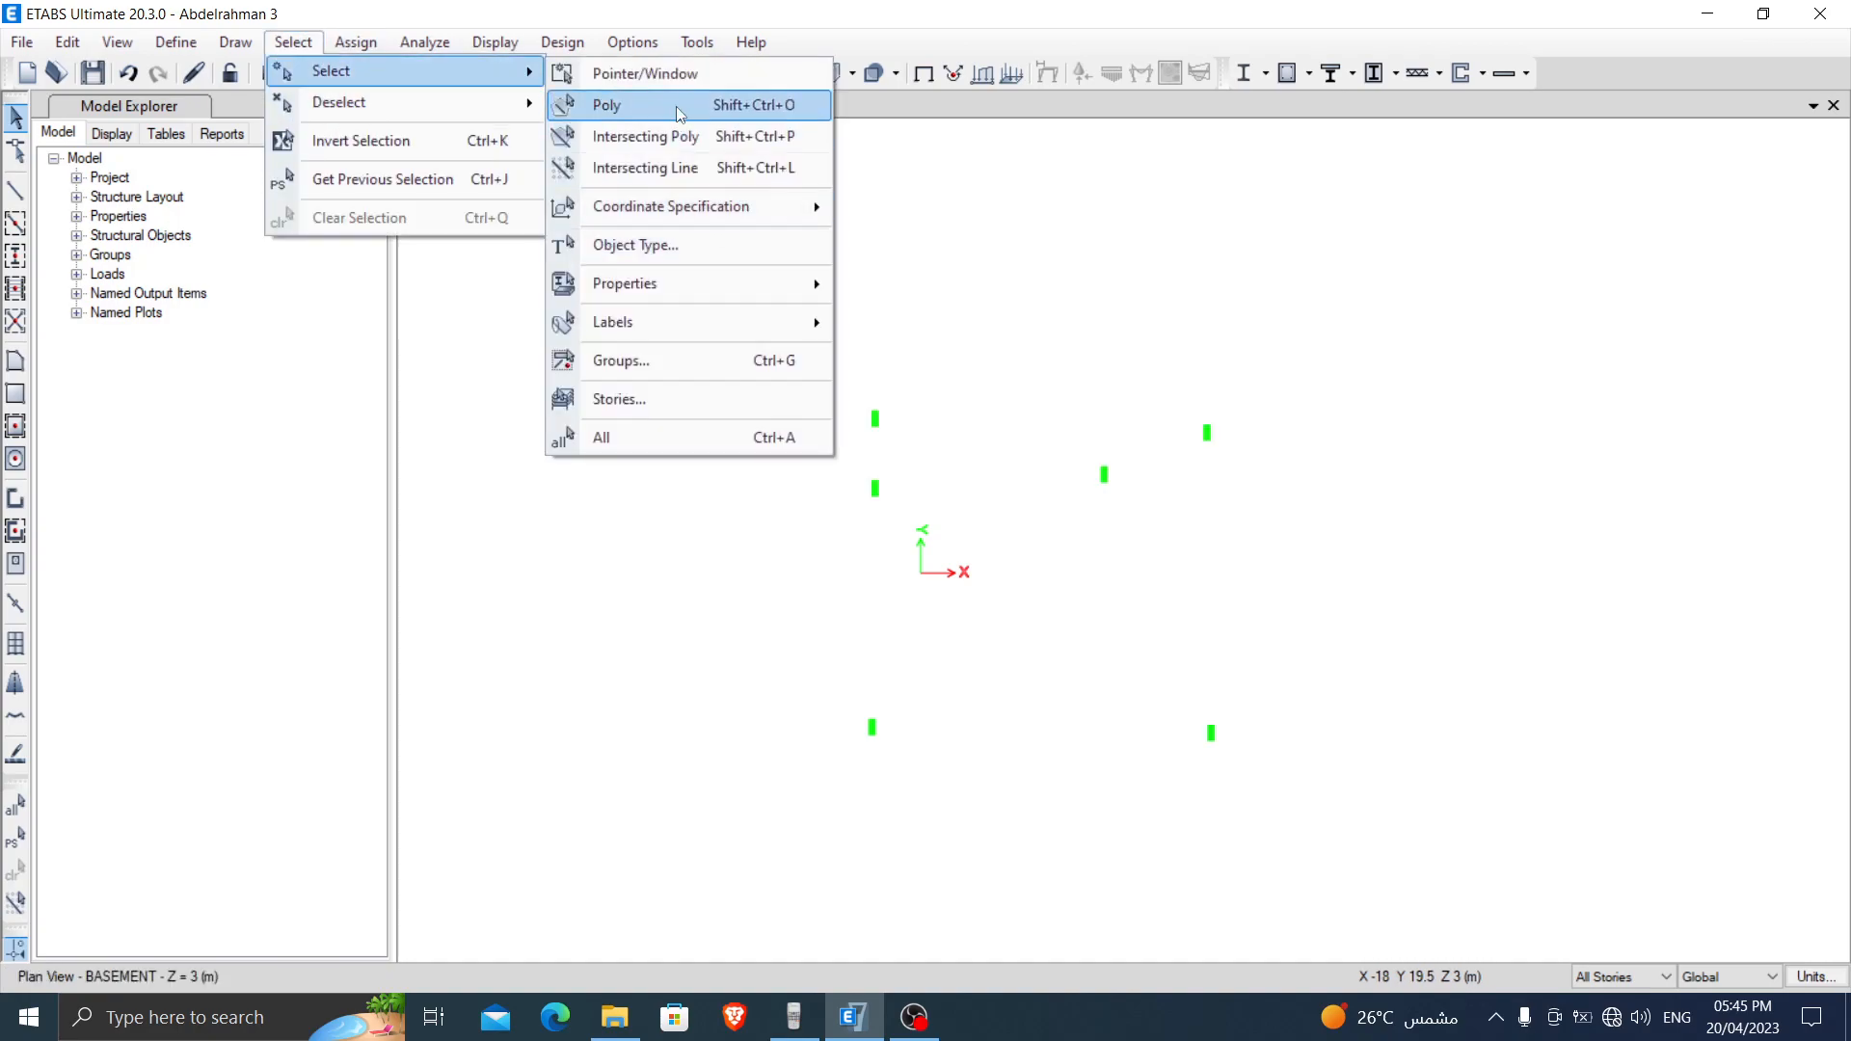
pyautogui.moveTo(659, 287)
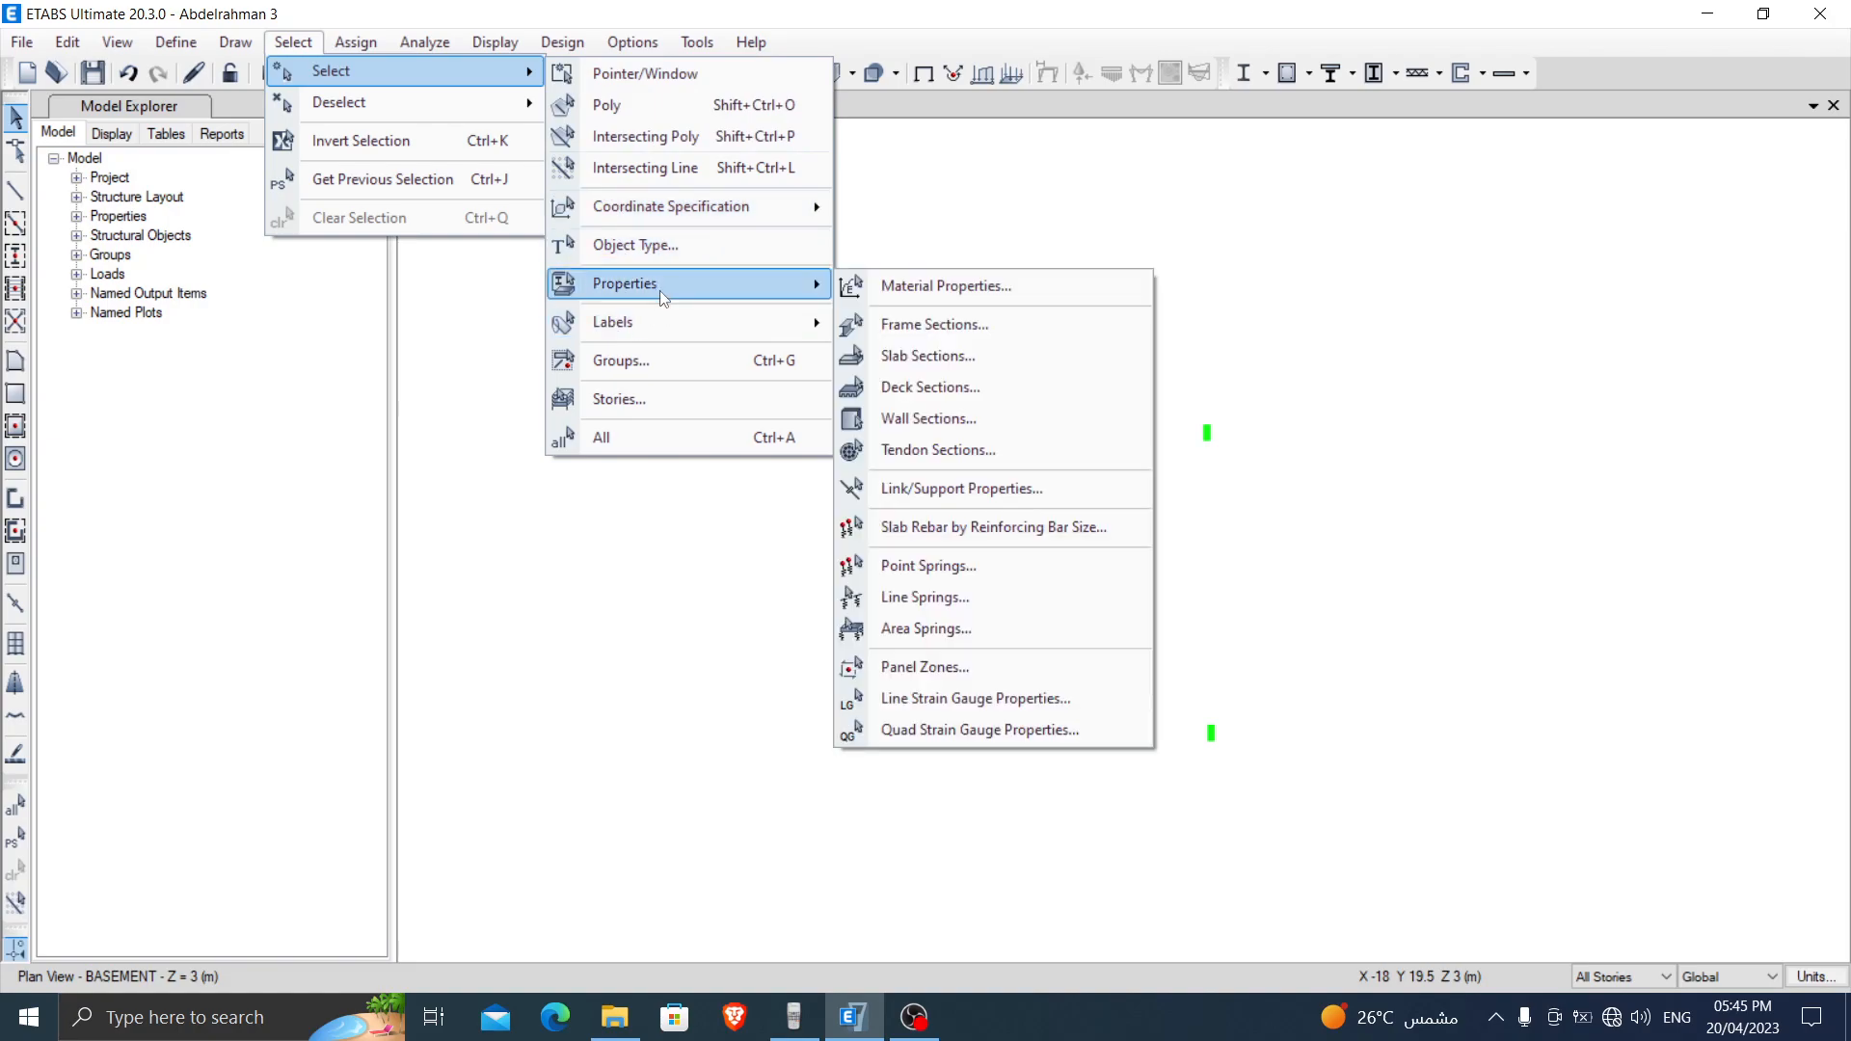
pyautogui.click(980, 328)
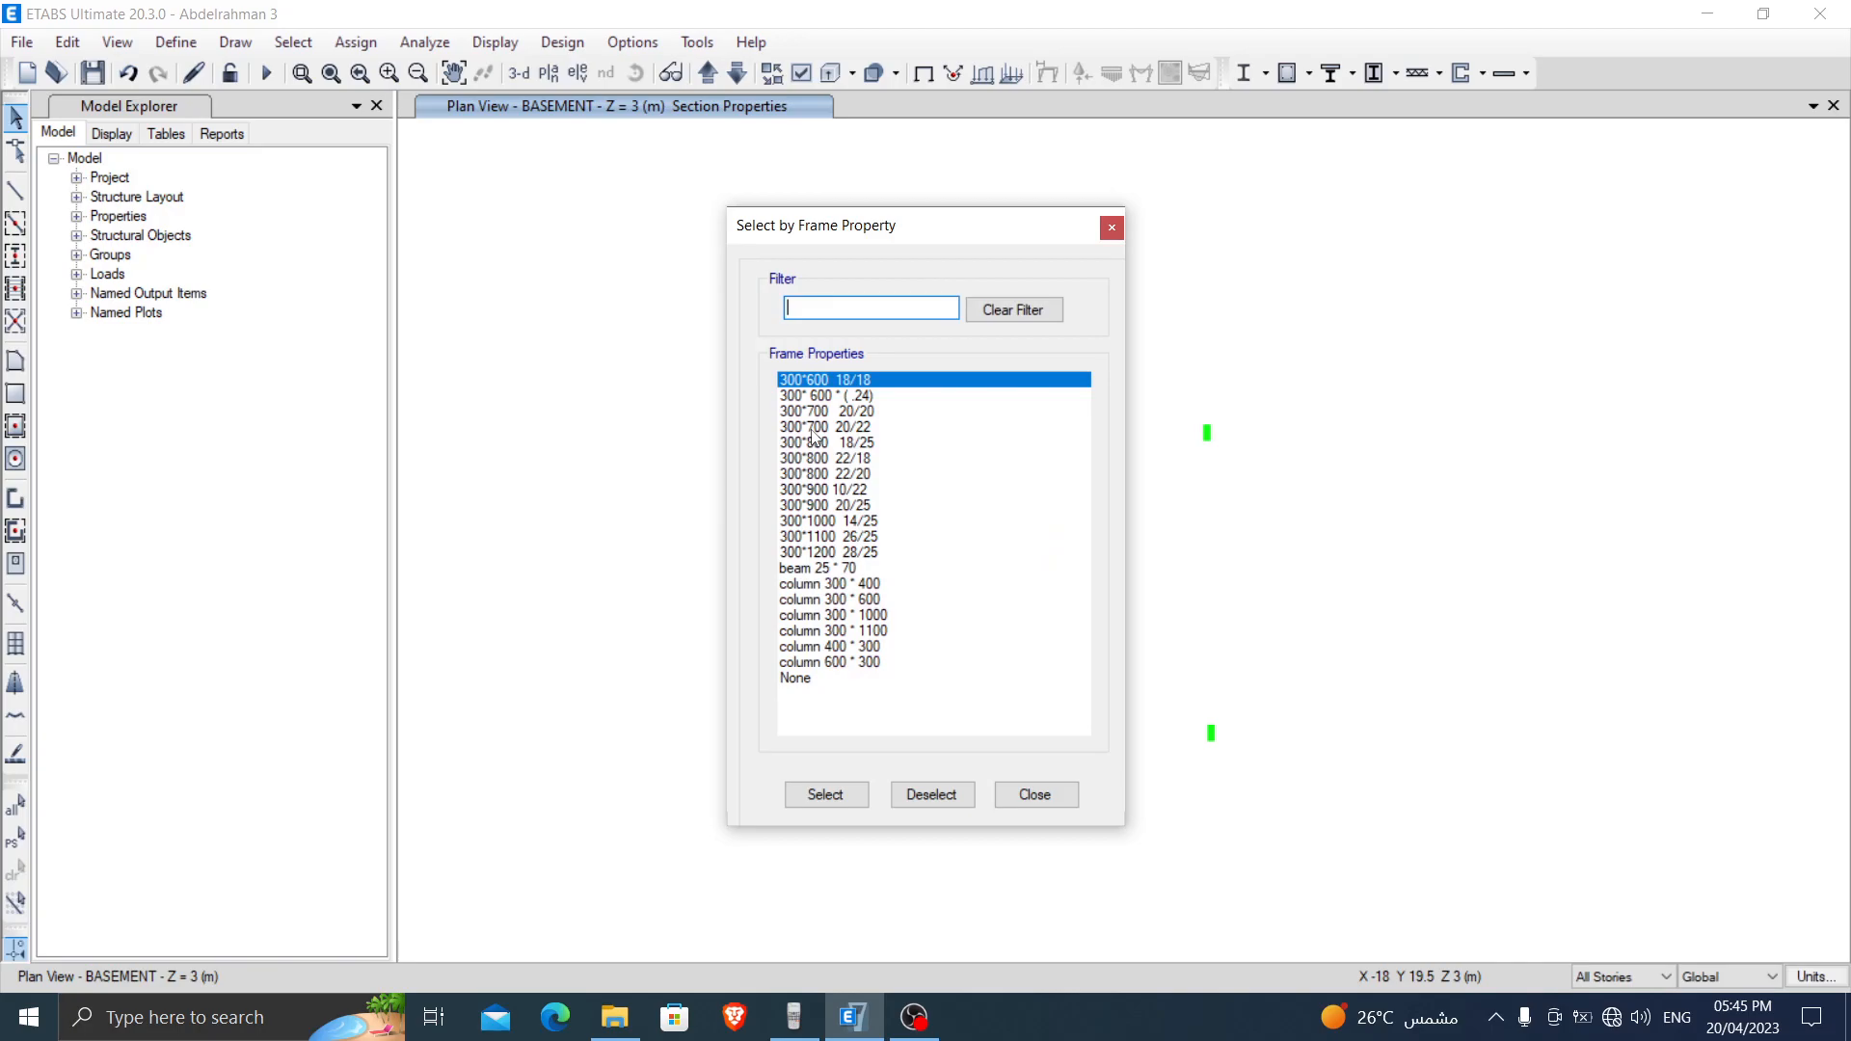
pyautogui.click(812, 428)
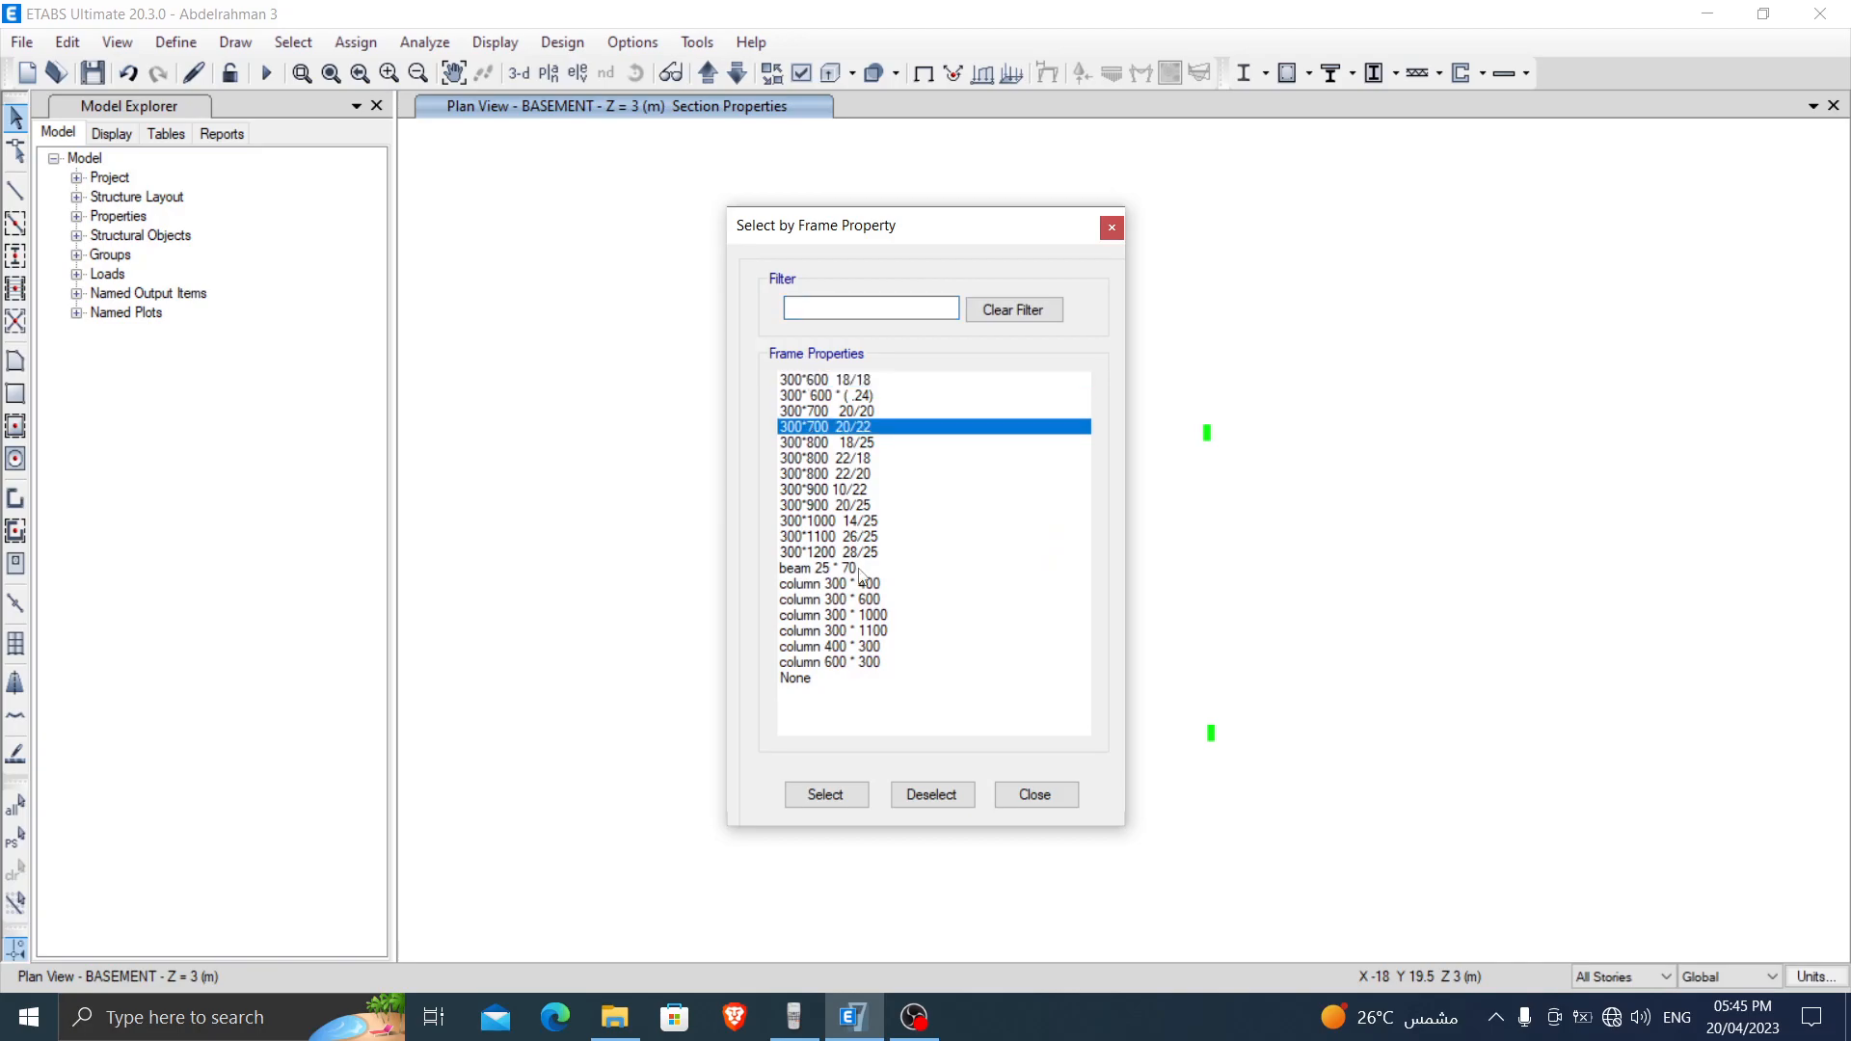
pyautogui.click(855, 794)
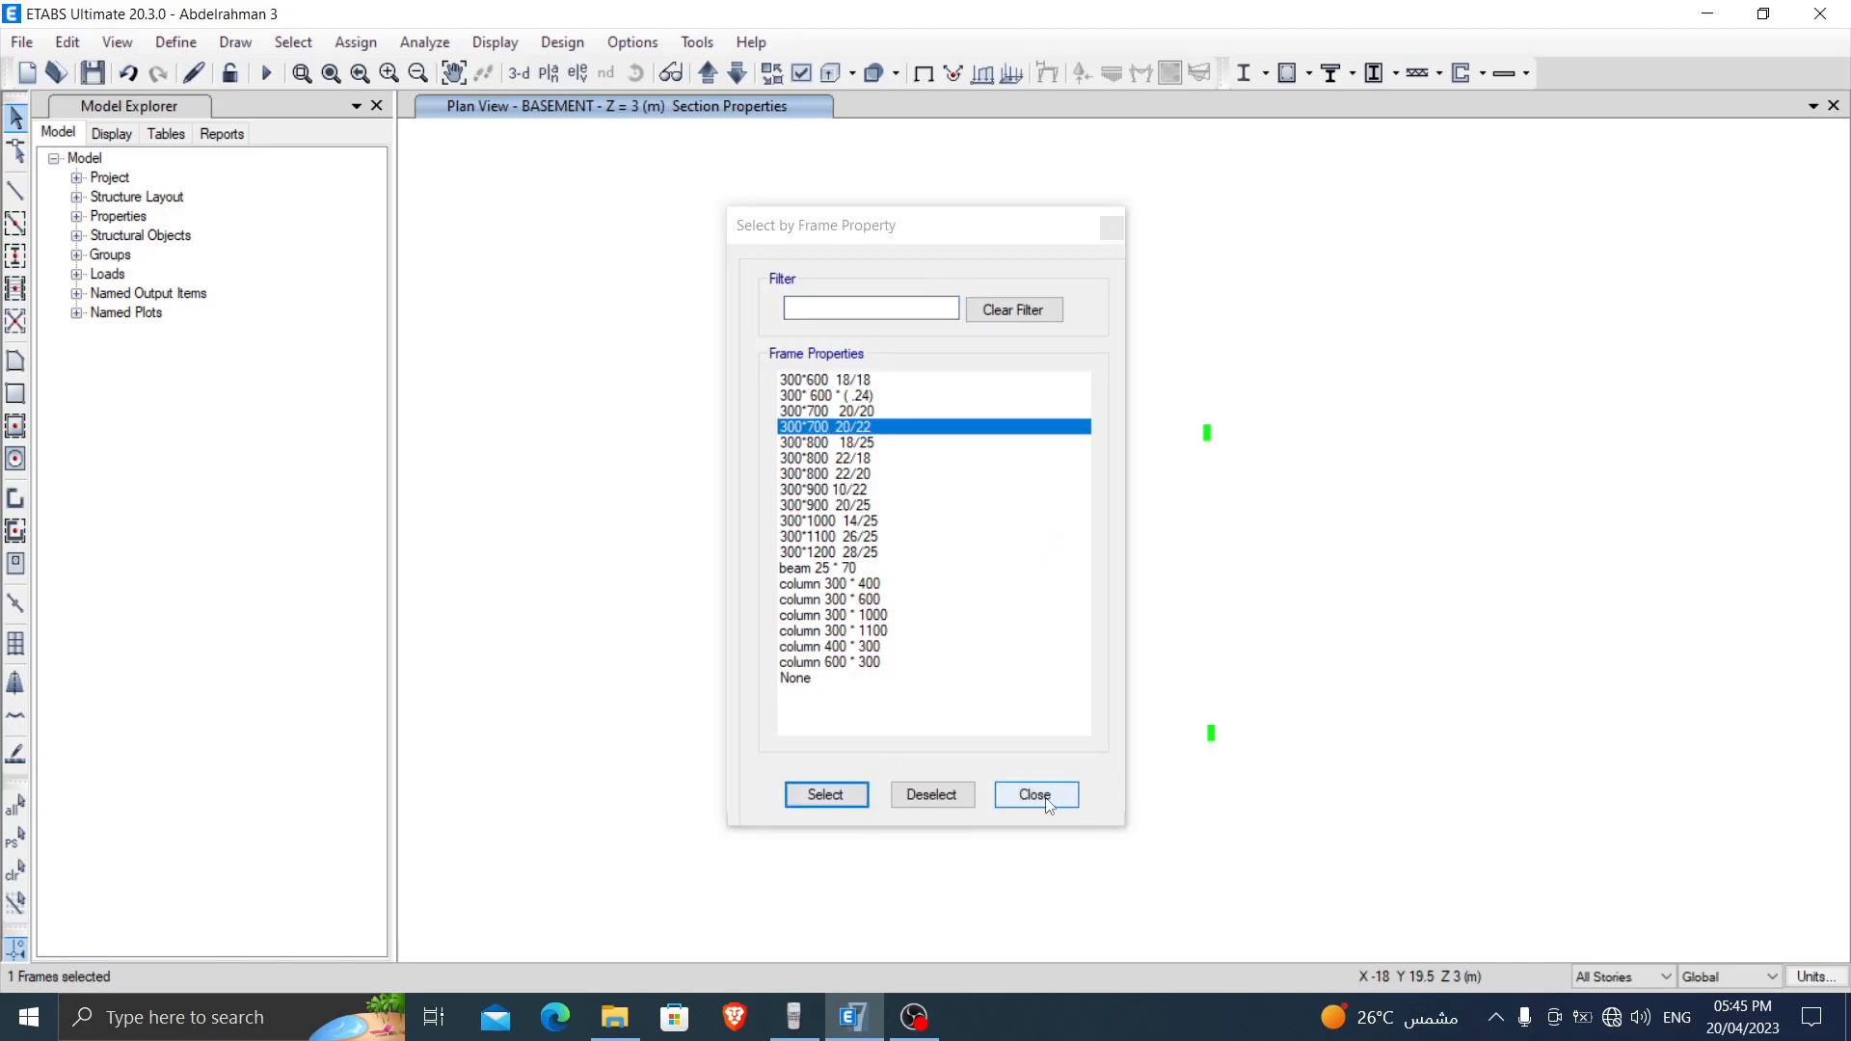
pyautogui.click(1034, 794)
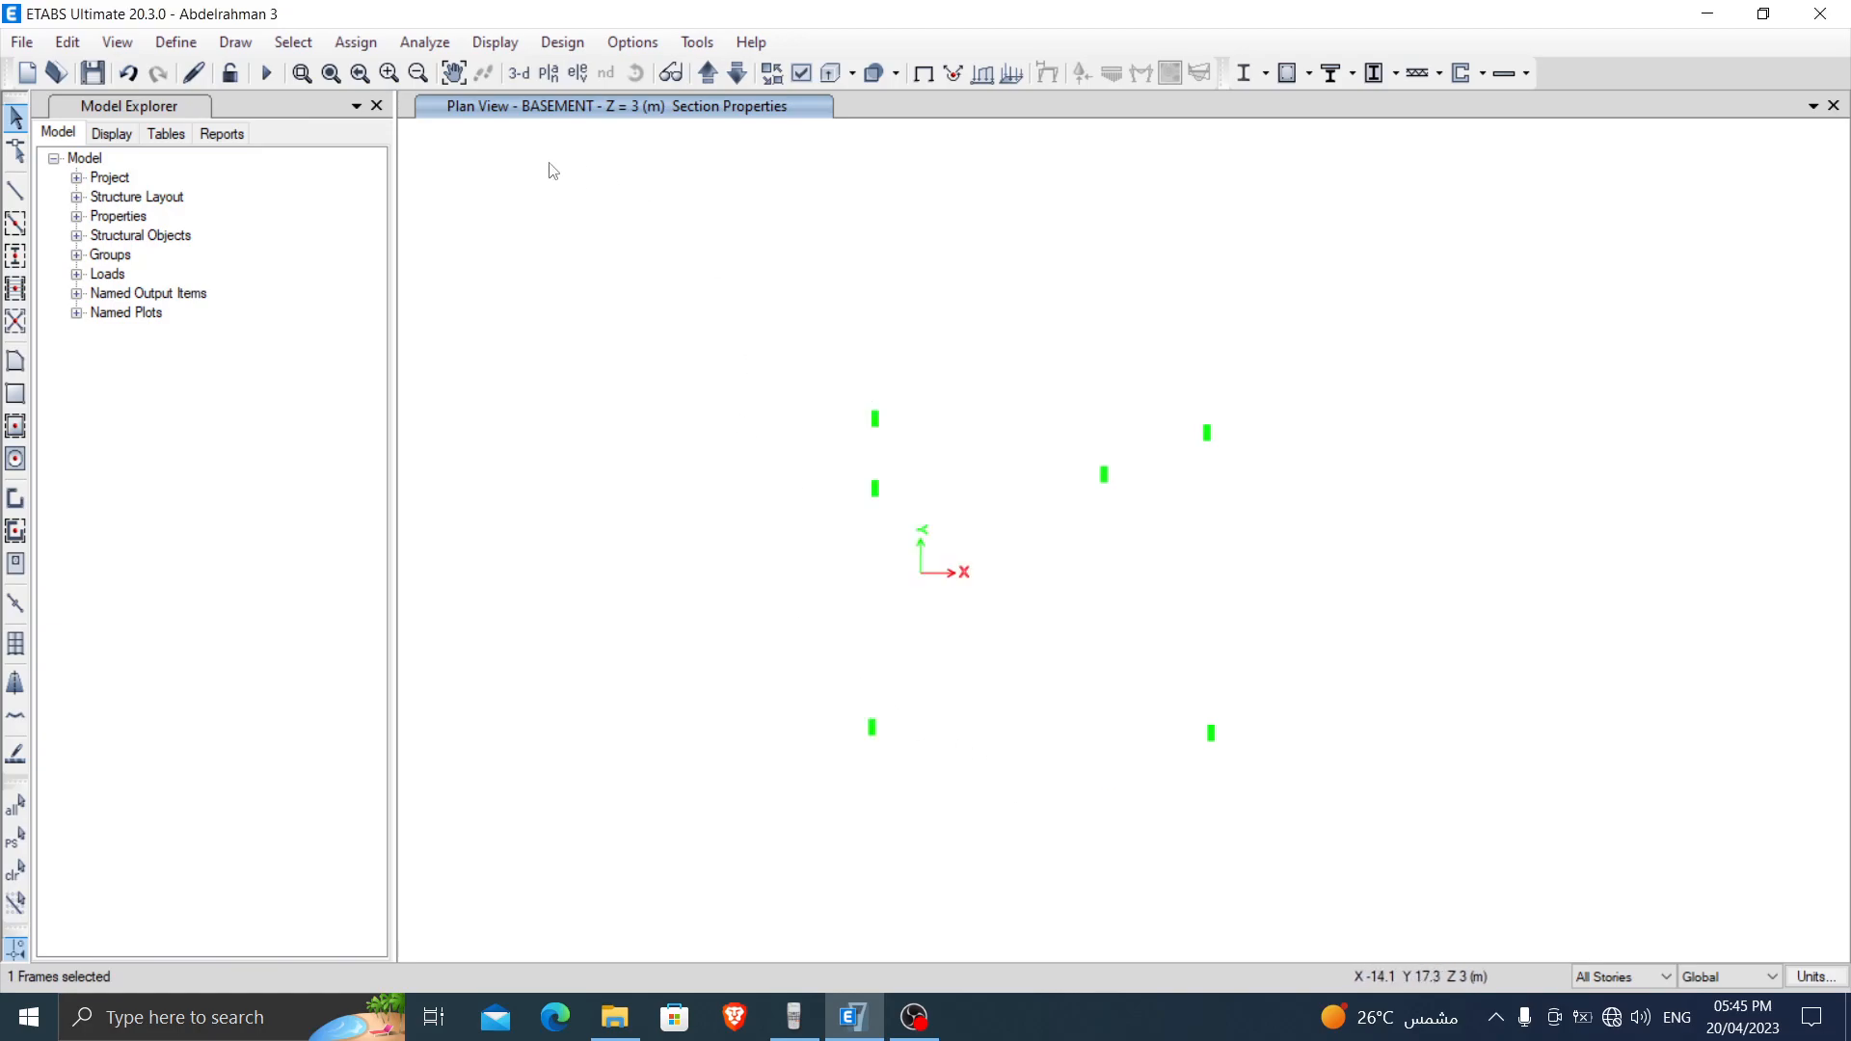
pyautogui.rightClick(533, 200)
pyautogui.click(639, 345)
# Step: Assign section property 300*700 20/22 to the isolated column on all stories
pyautogui.moveTo(1066, 367); pyautogui.dragTo(1212, 528)
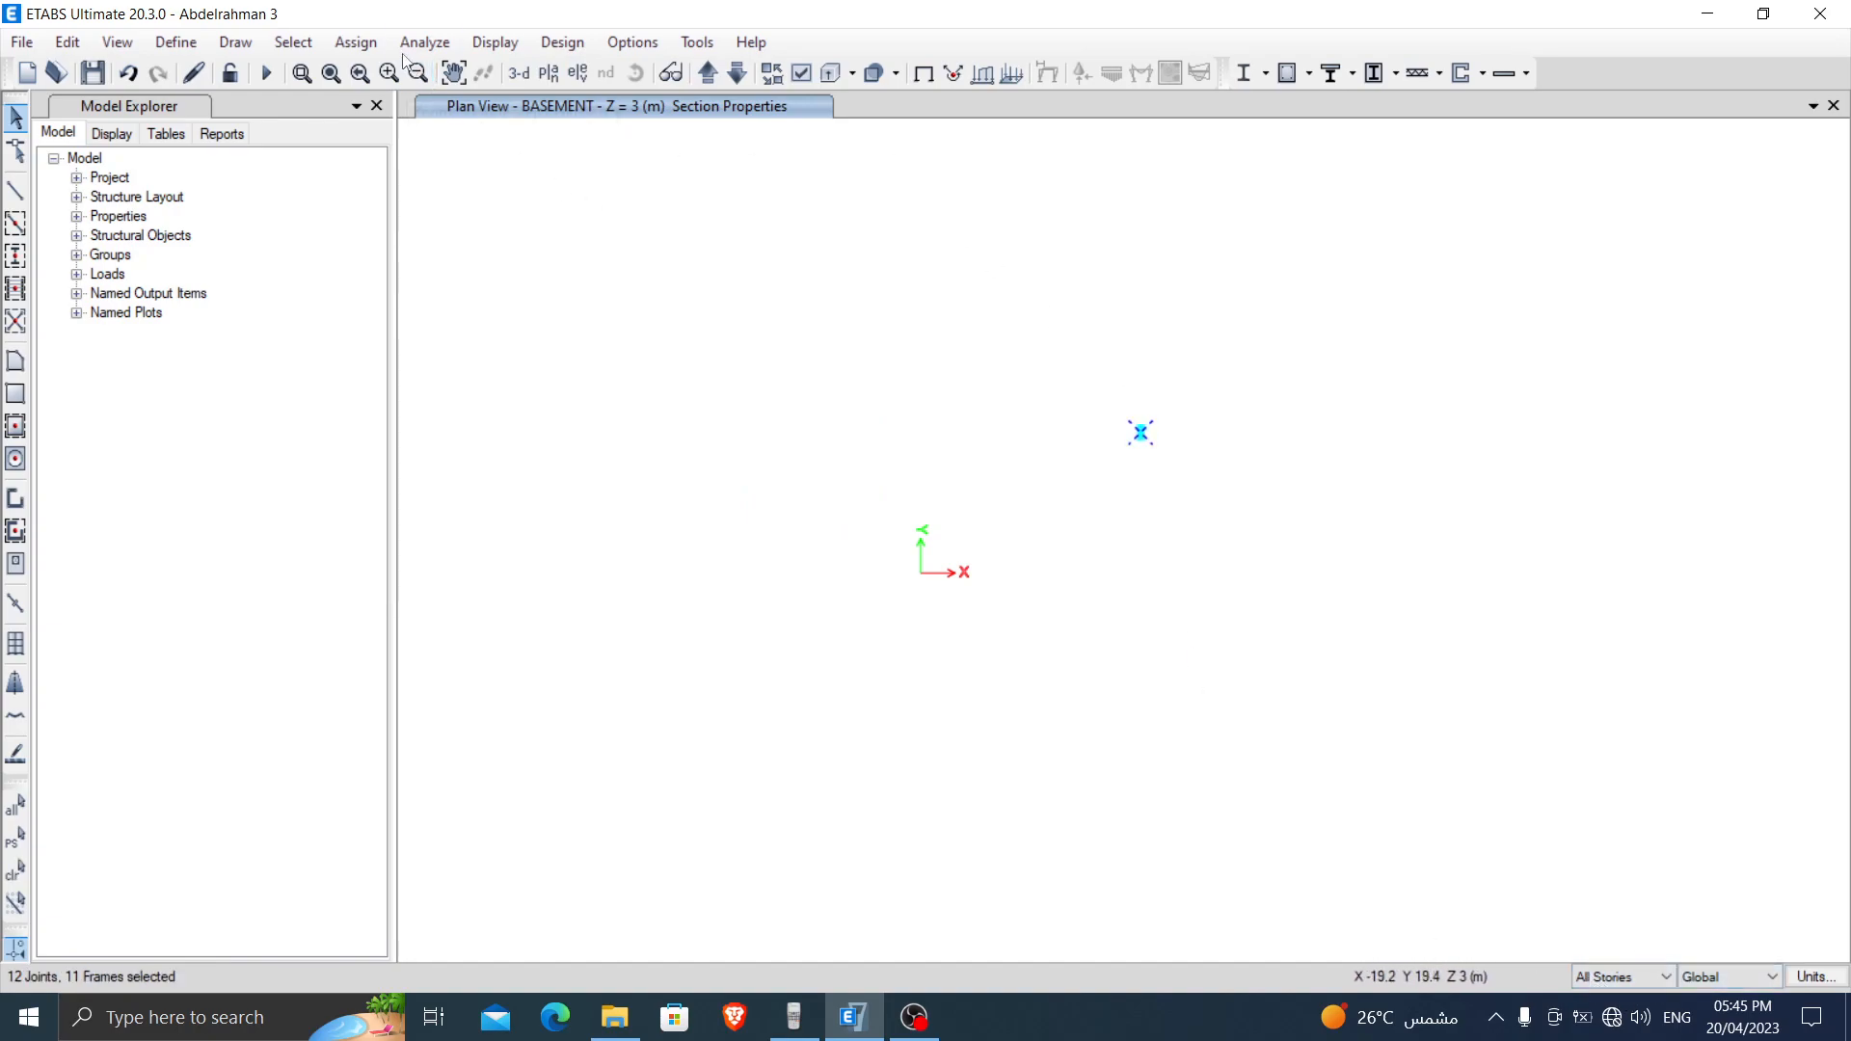
pyautogui.click(356, 42)
pyautogui.moveTo(404, 103)
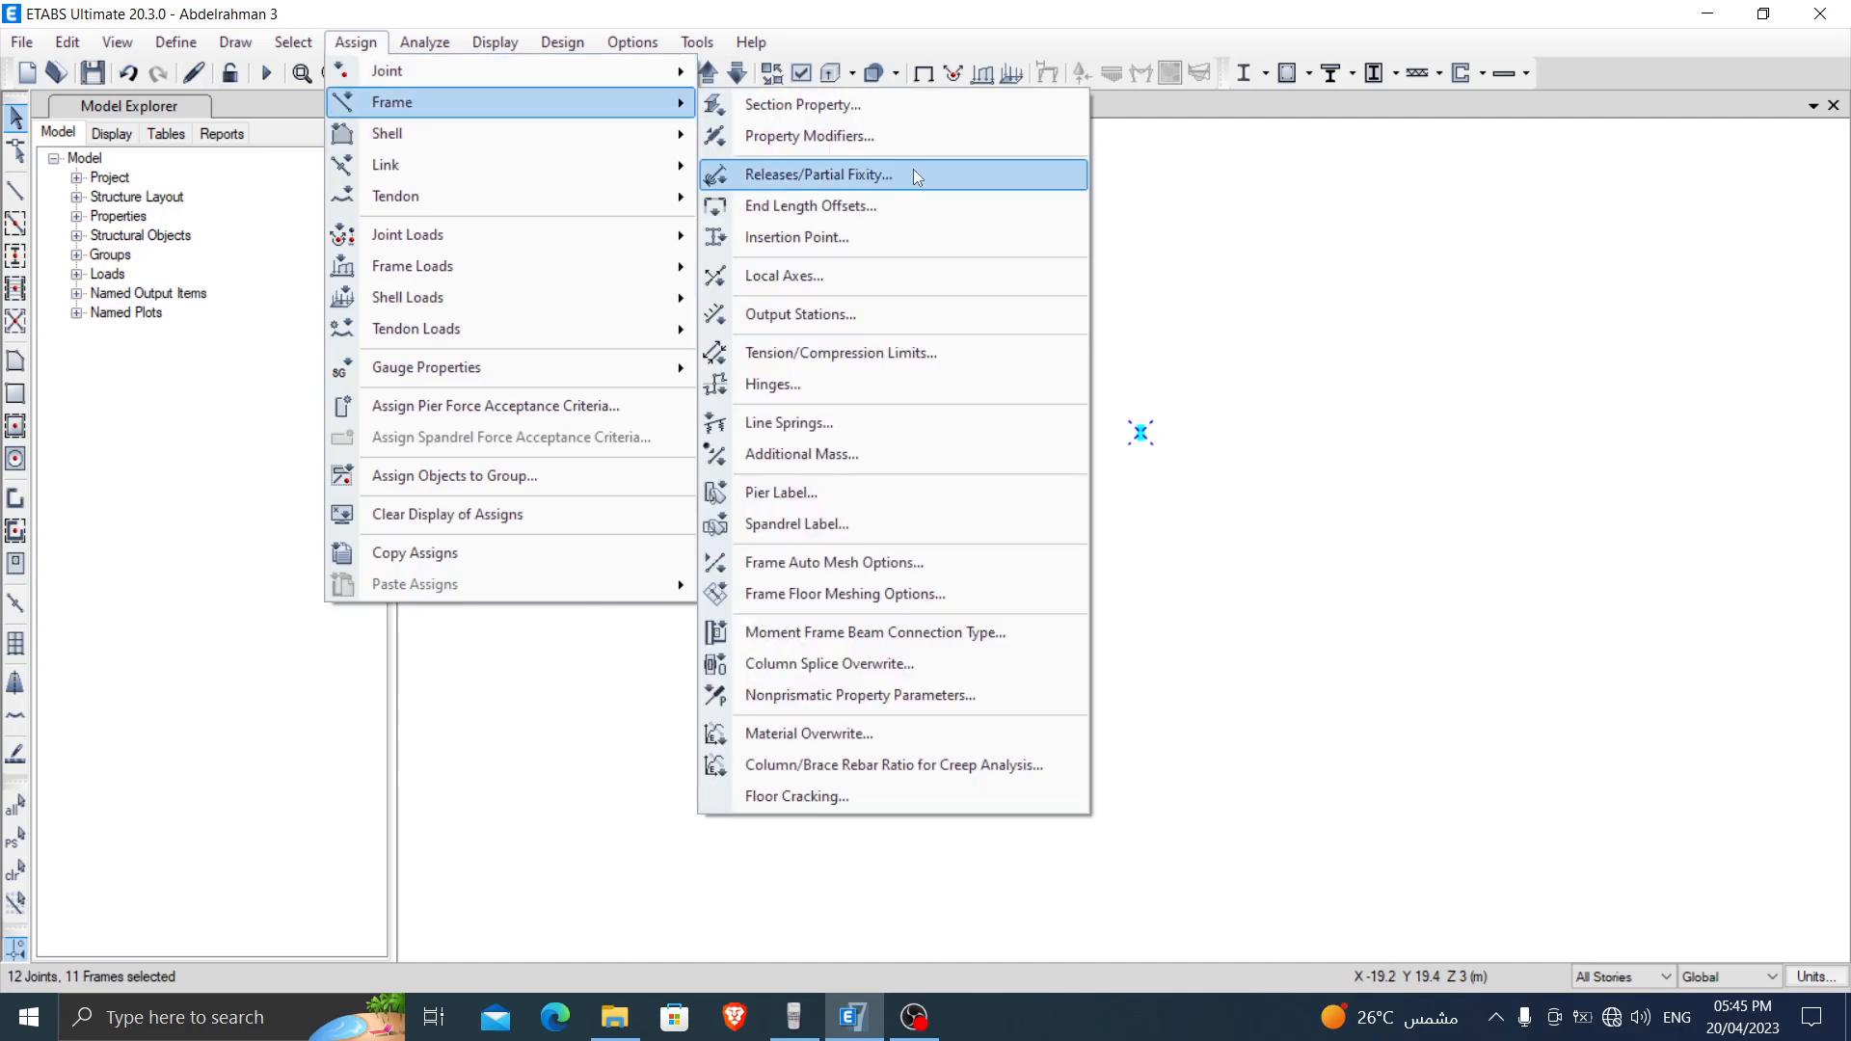
pyautogui.click(868, 104)
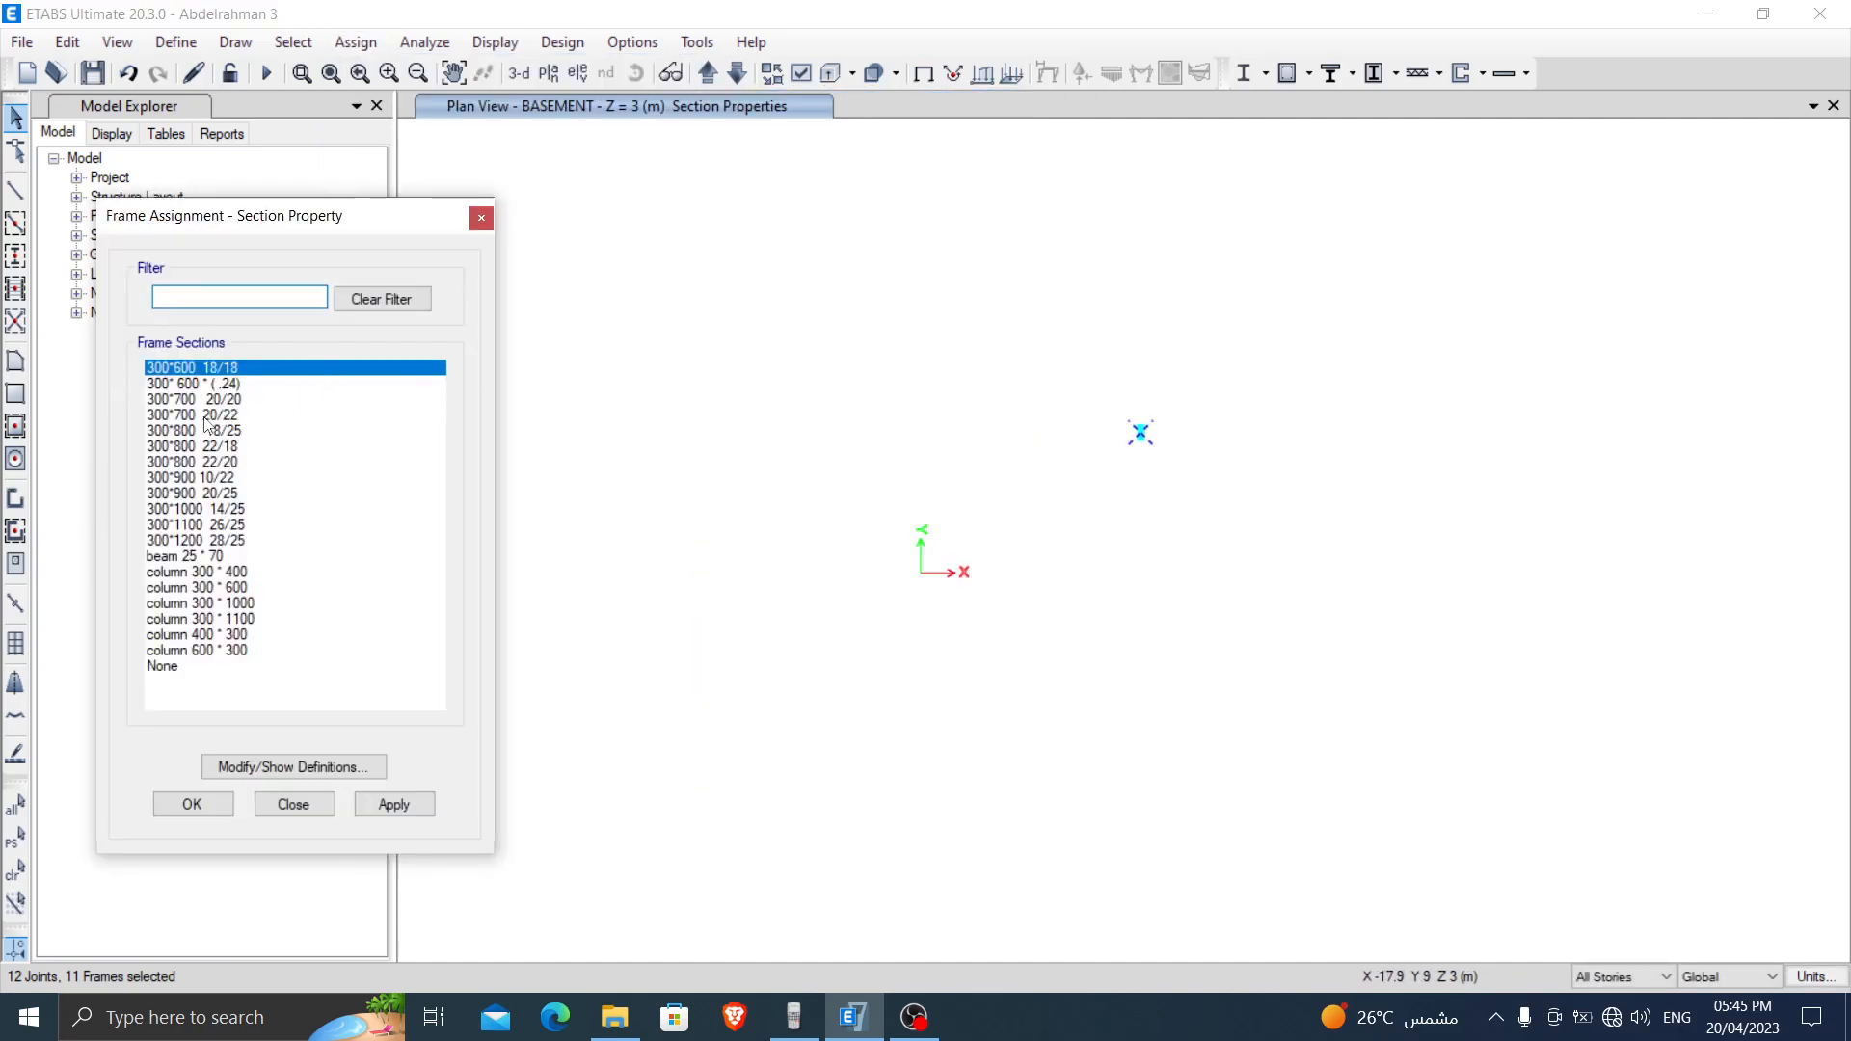
pyautogui.click(205, 416)
pyautogui.click(198, 807)
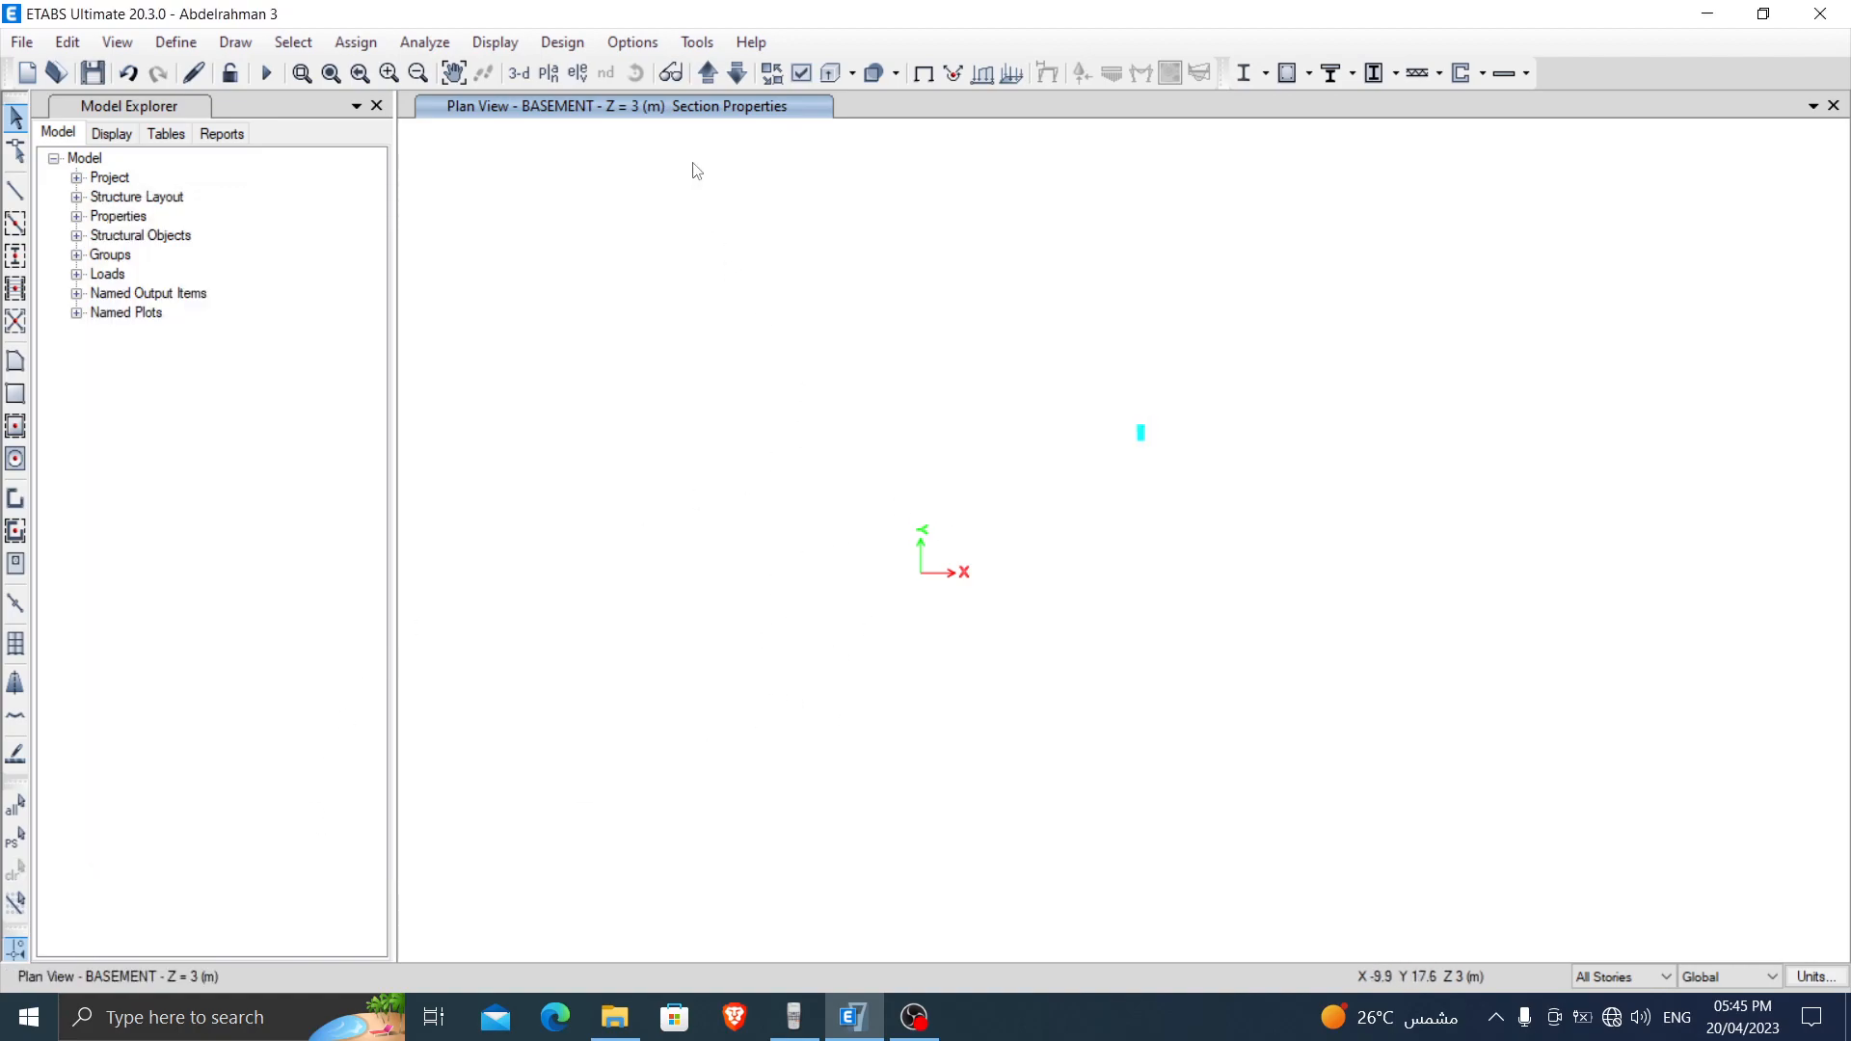
# Step: Open the frame section property definitions
pyautogui.click(293, 43)
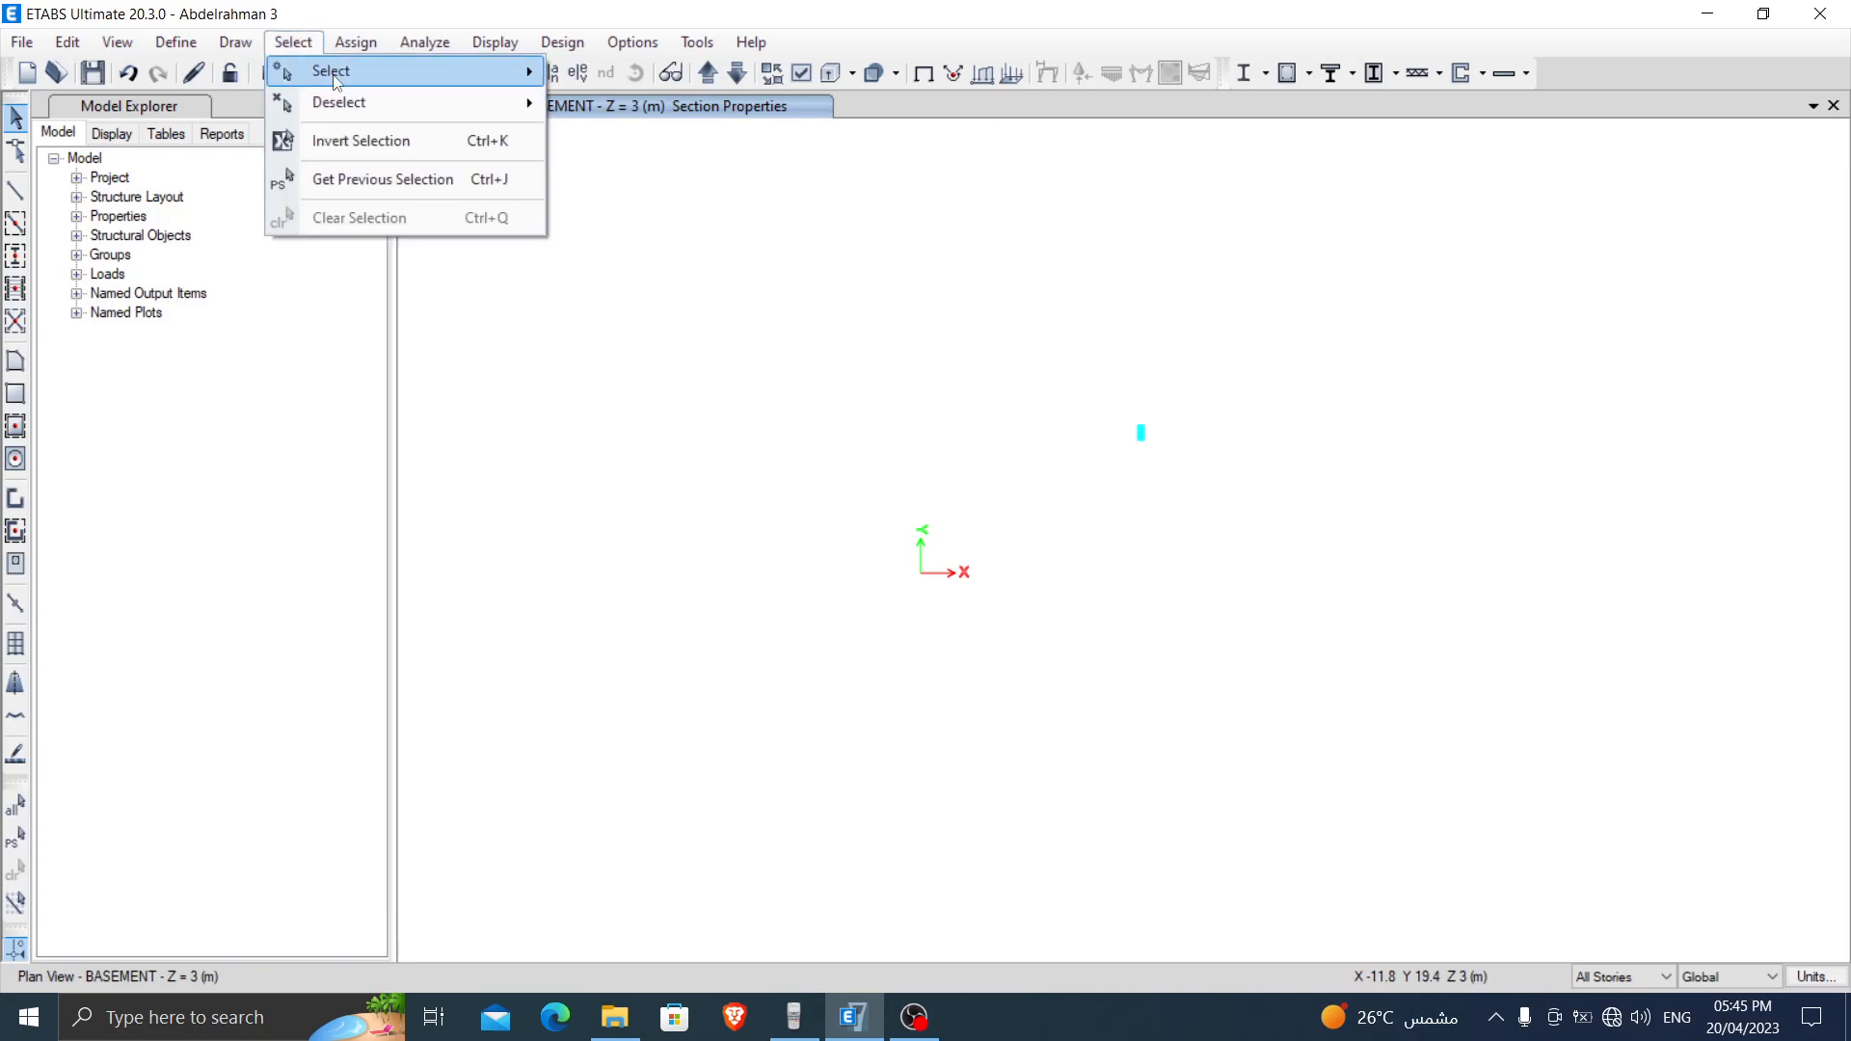
pyautogui.moveTo(186, 45)
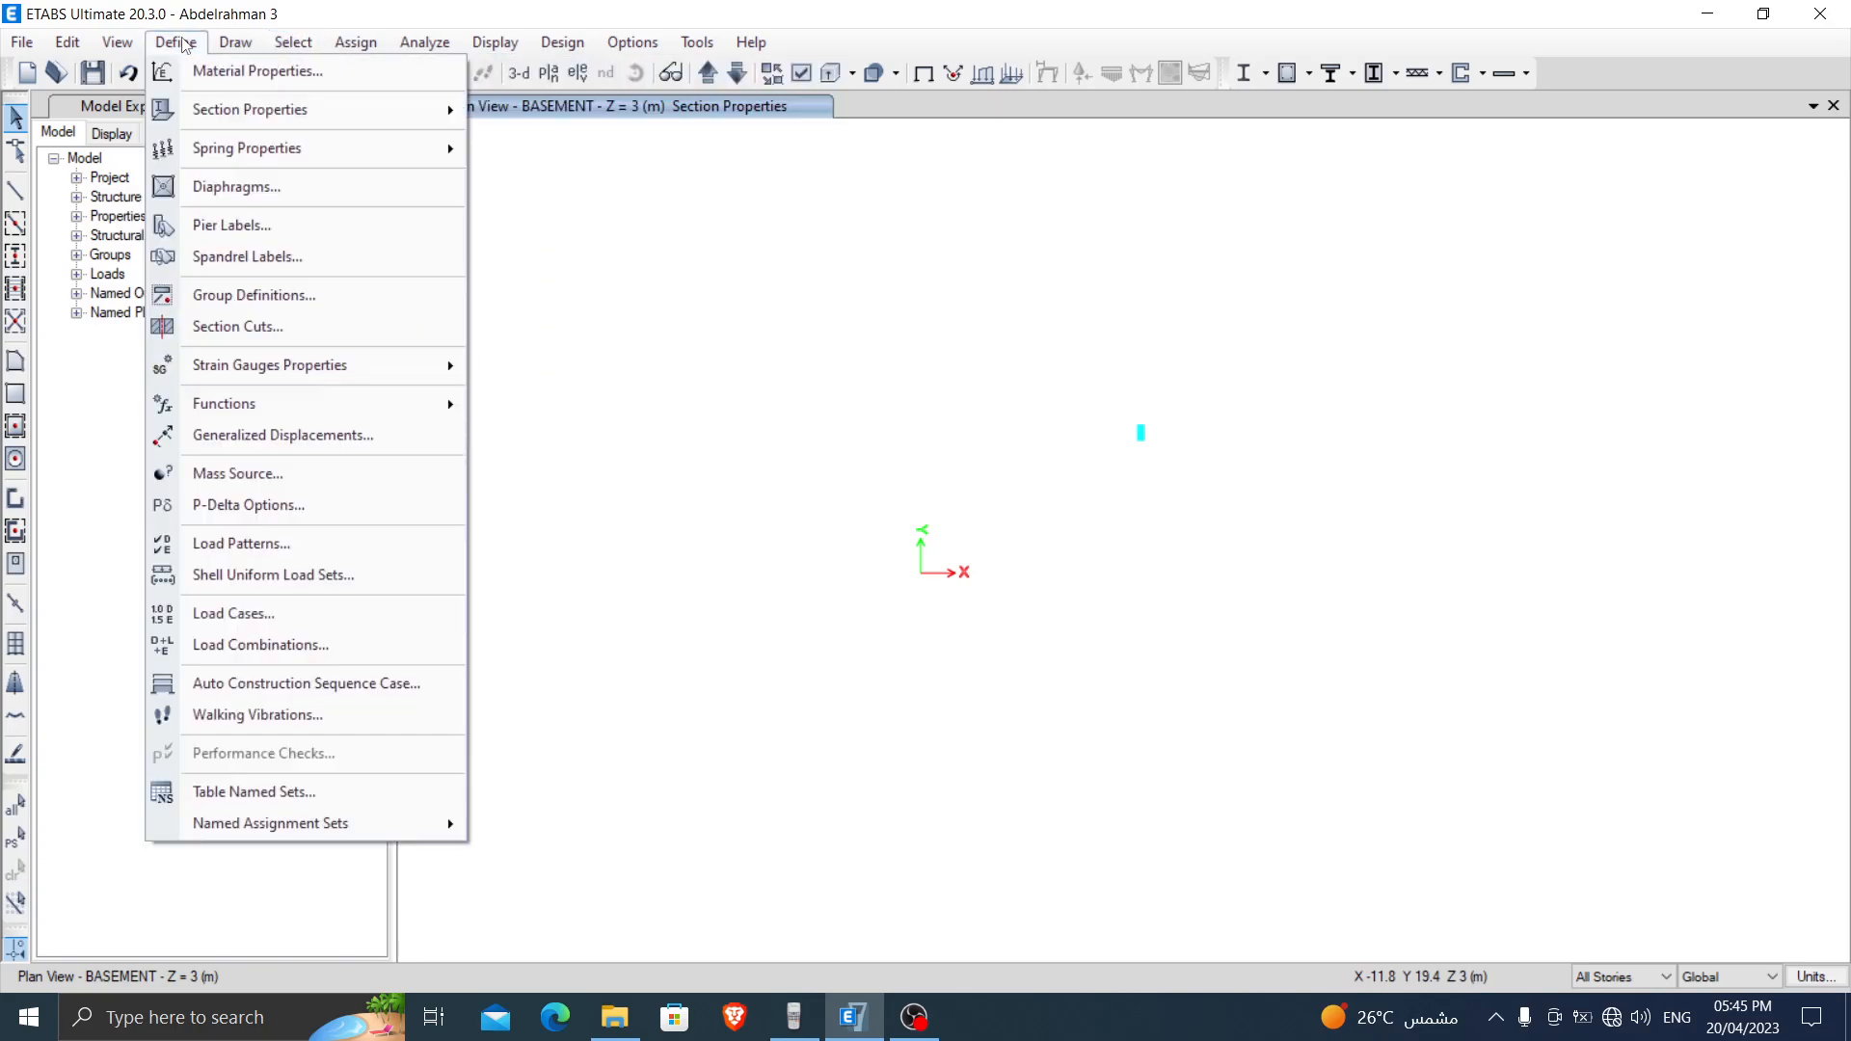
pyautogui.moveTo(409, 125)
pyautogui.click(629, 113)
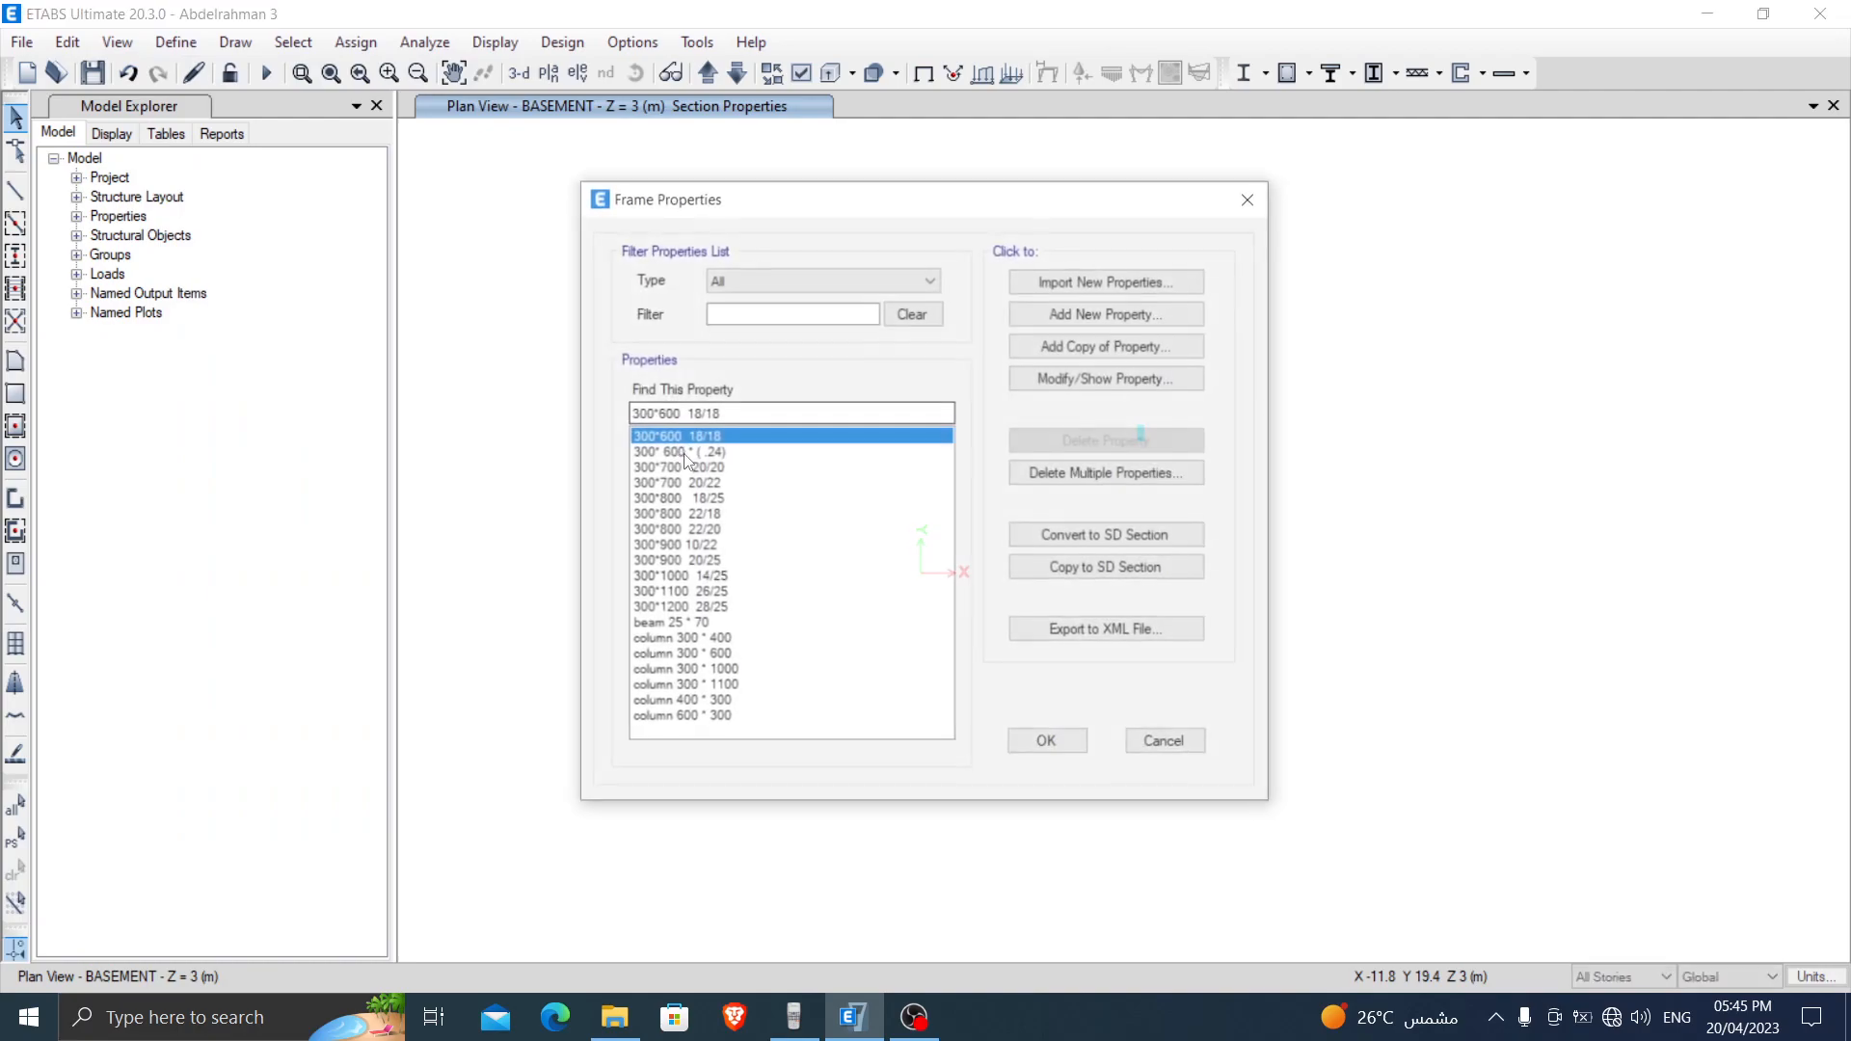
pyautogui.click(1078, 487)
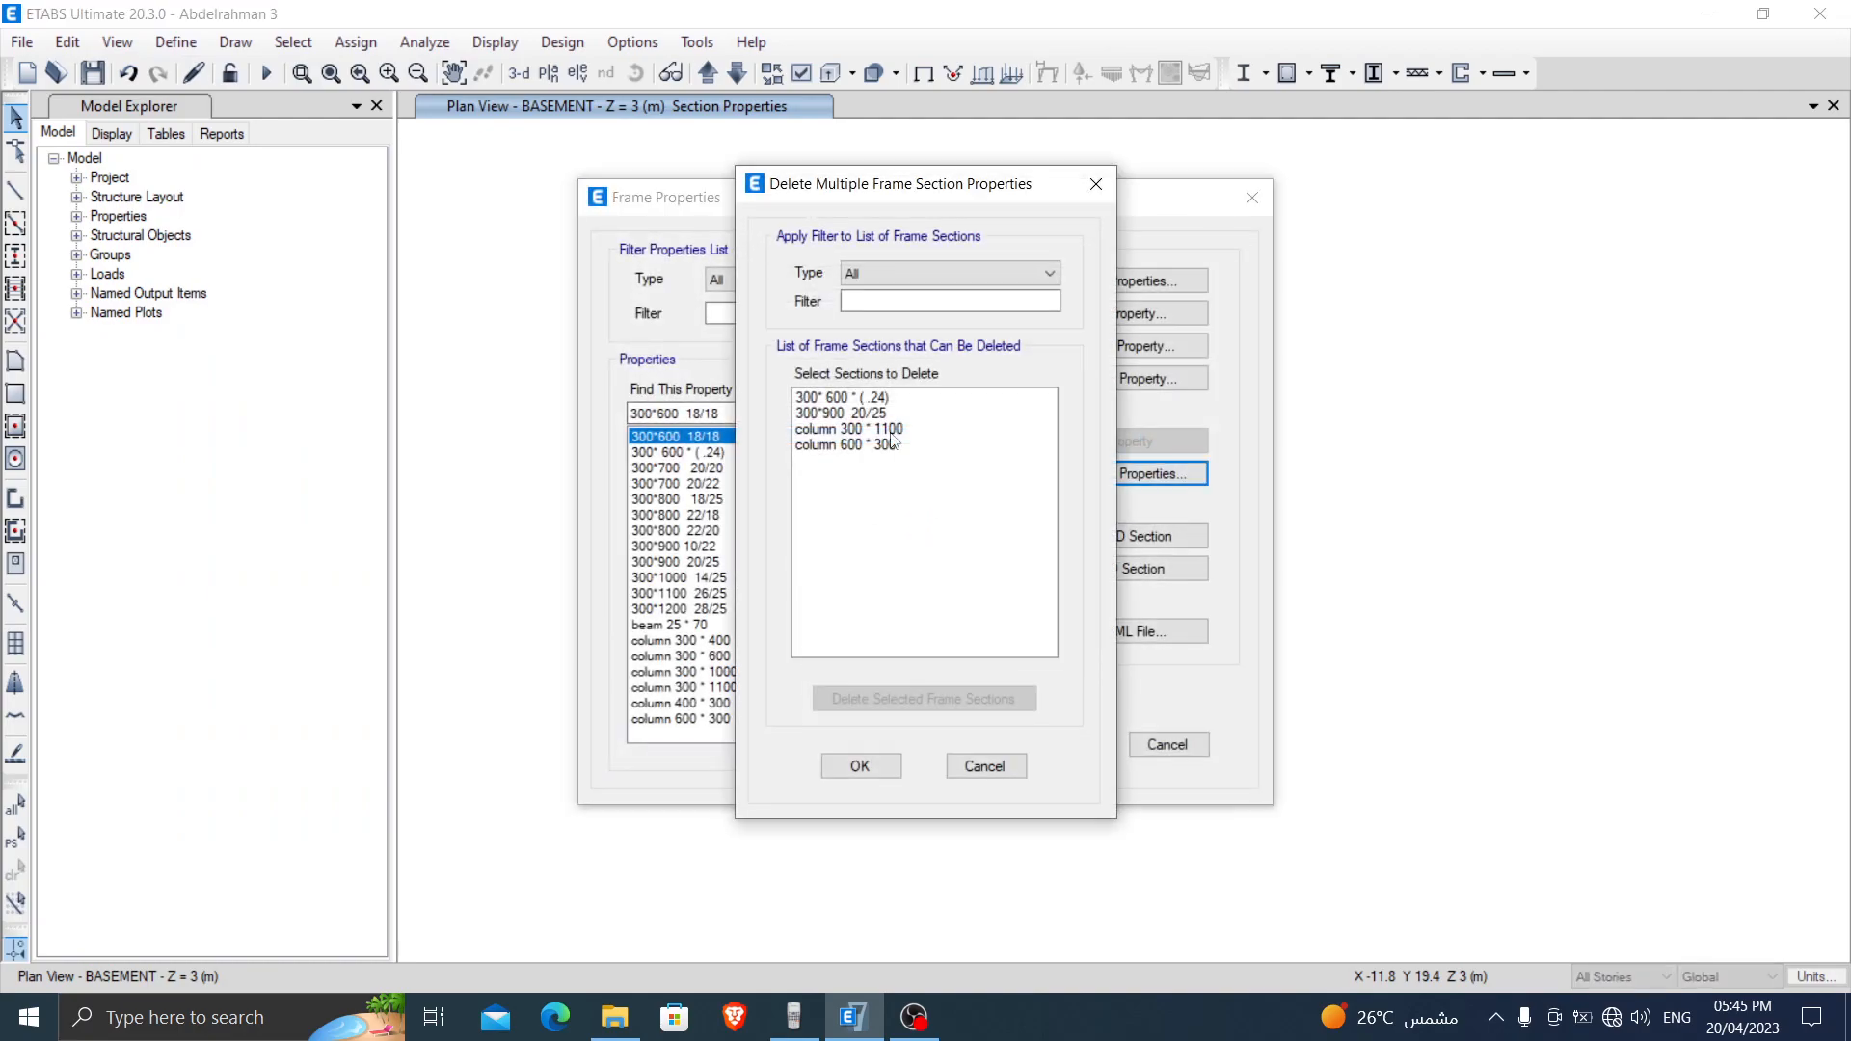
pyautogui.moveTo(912, 401)
pyautogui.mouseDown()
pyautogui.moveTo(889, 445)
pyautogui.moveTo(887, 422)
pyautogui.mouseUp()
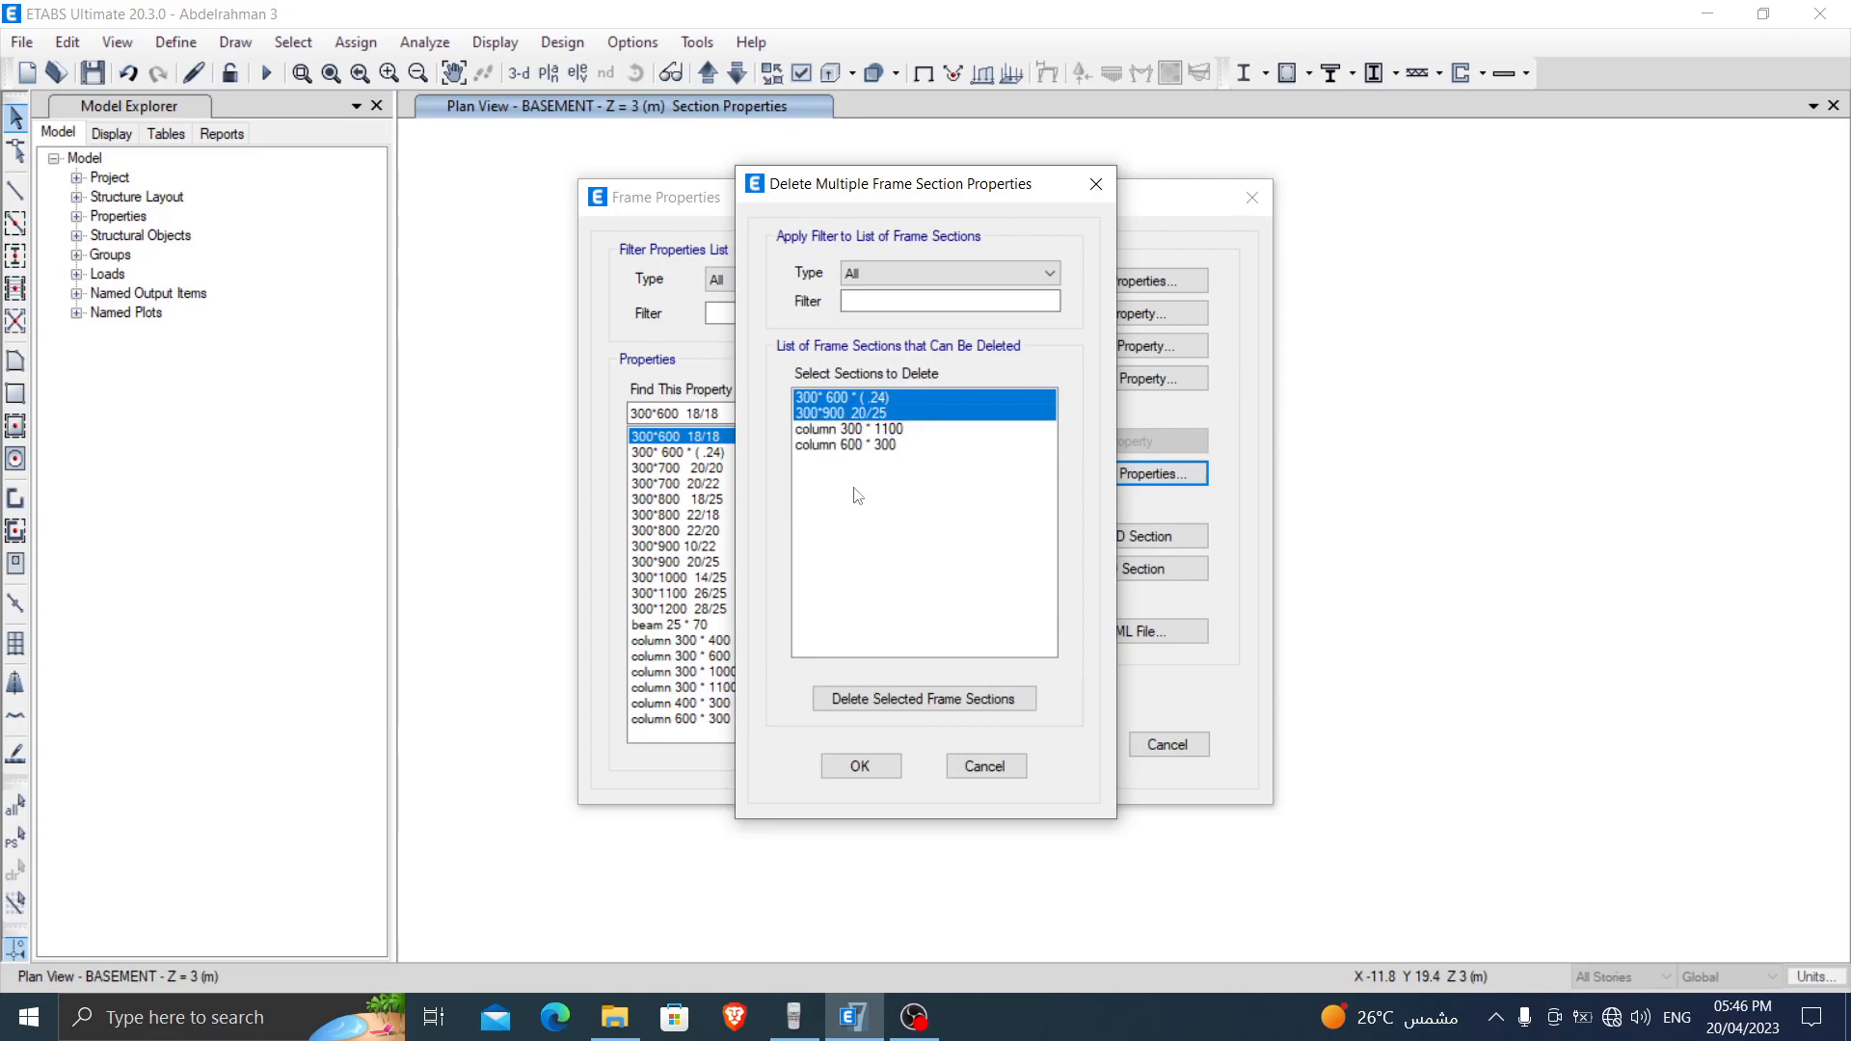
pyautogui.click(878, 771)
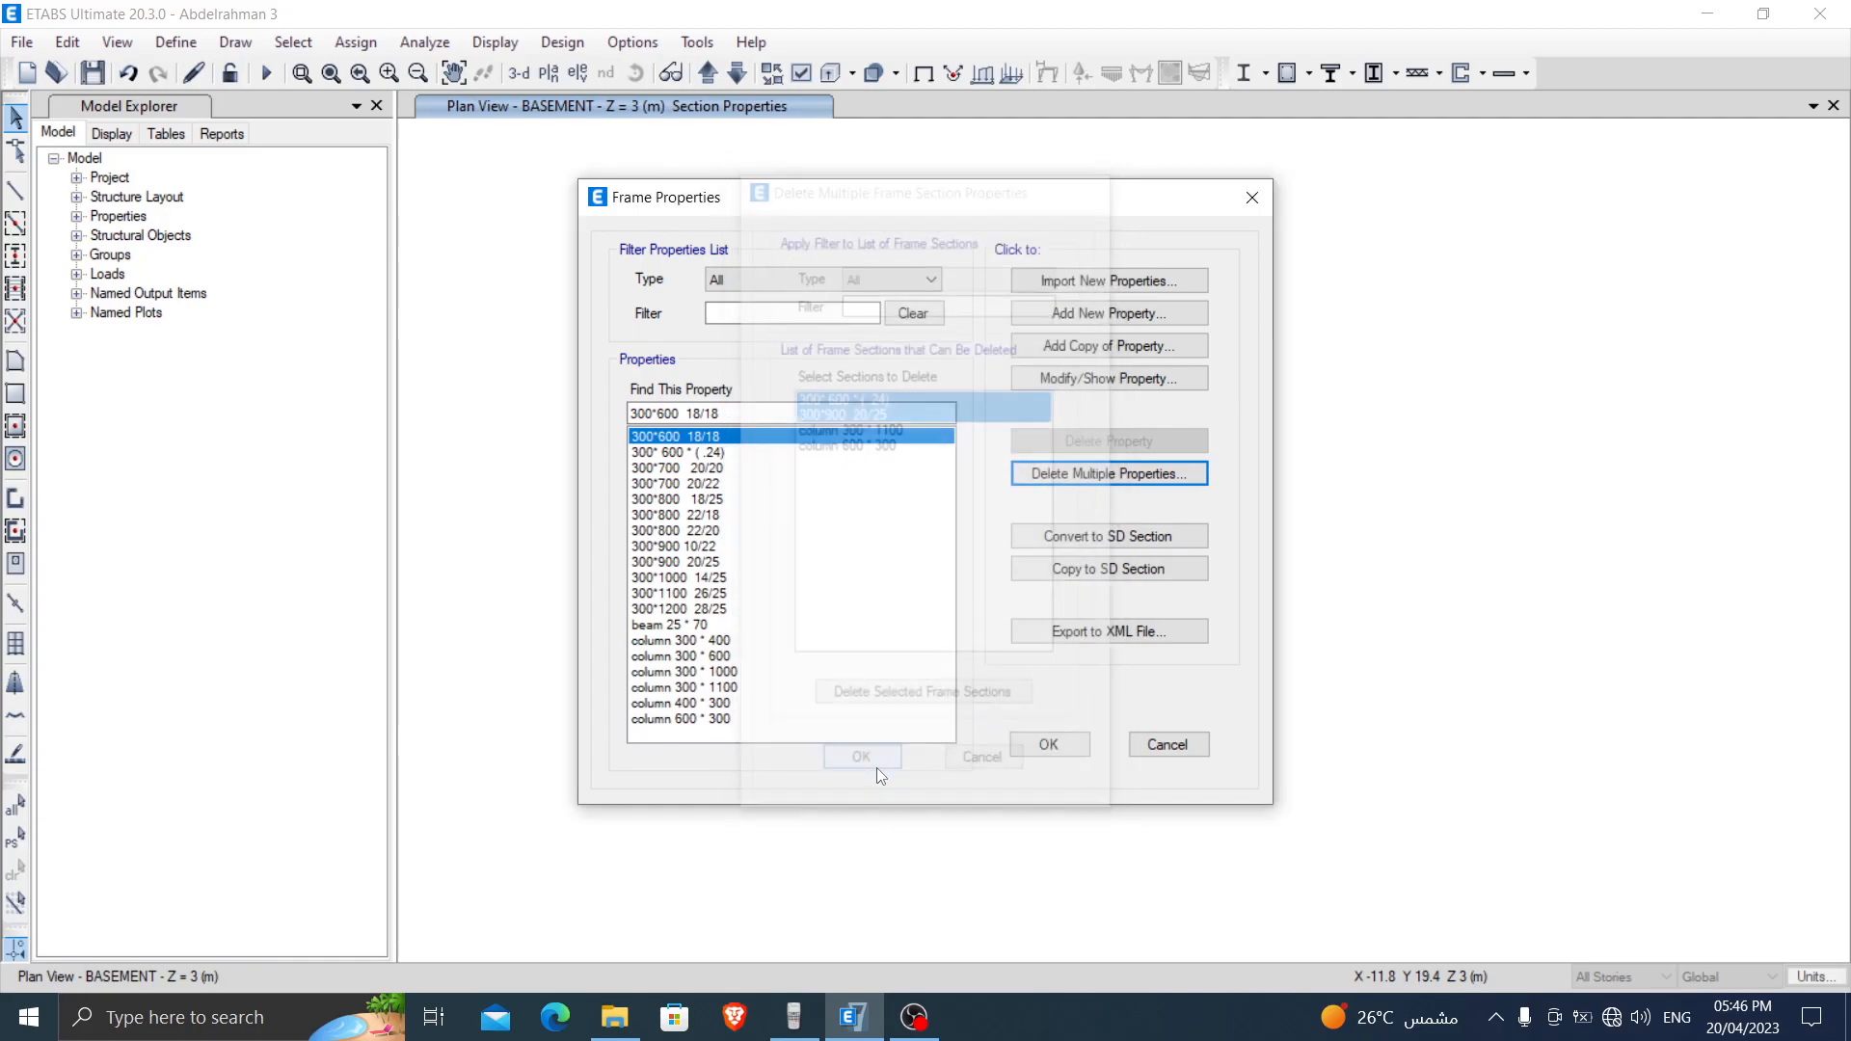
# Step: Delete the frame sections 300* 600 * (.24), 300*900 20/25 and column 600 * 300 from the property definitions
pyautogui.click(1062, 469)
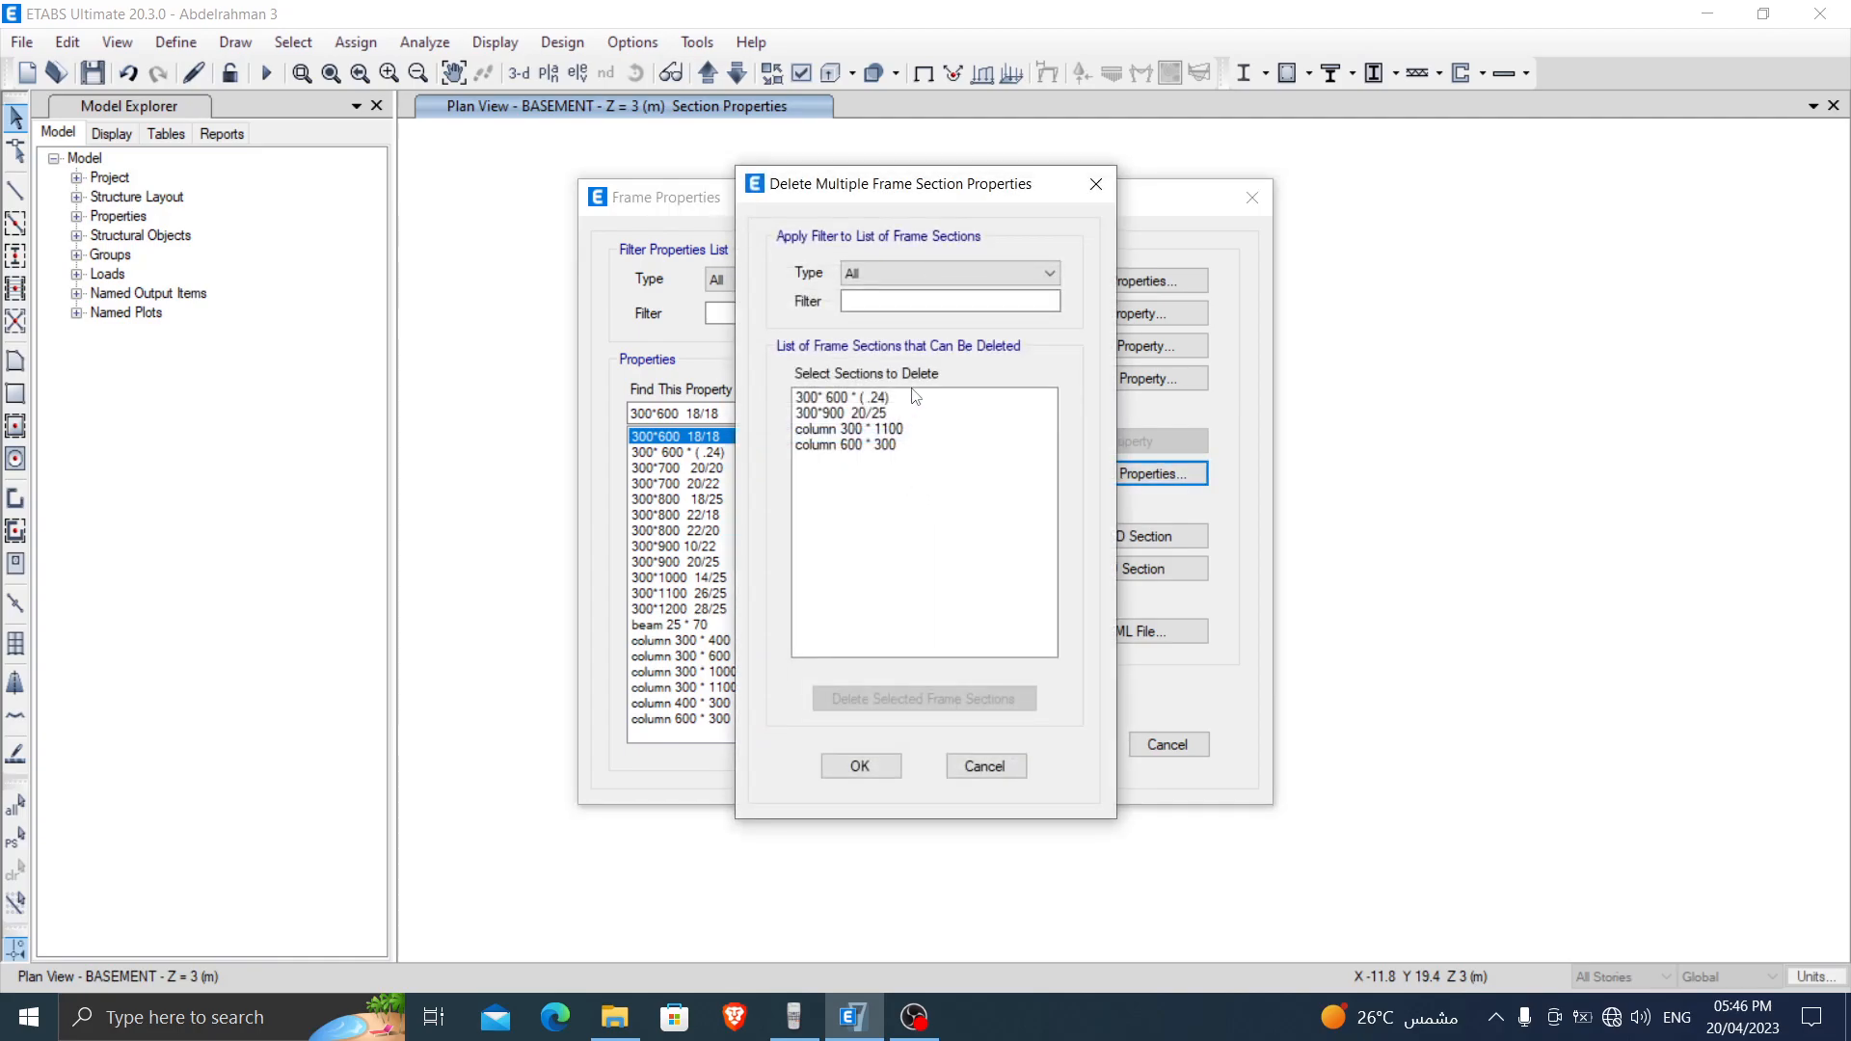
pyautogui.click(882, 398)
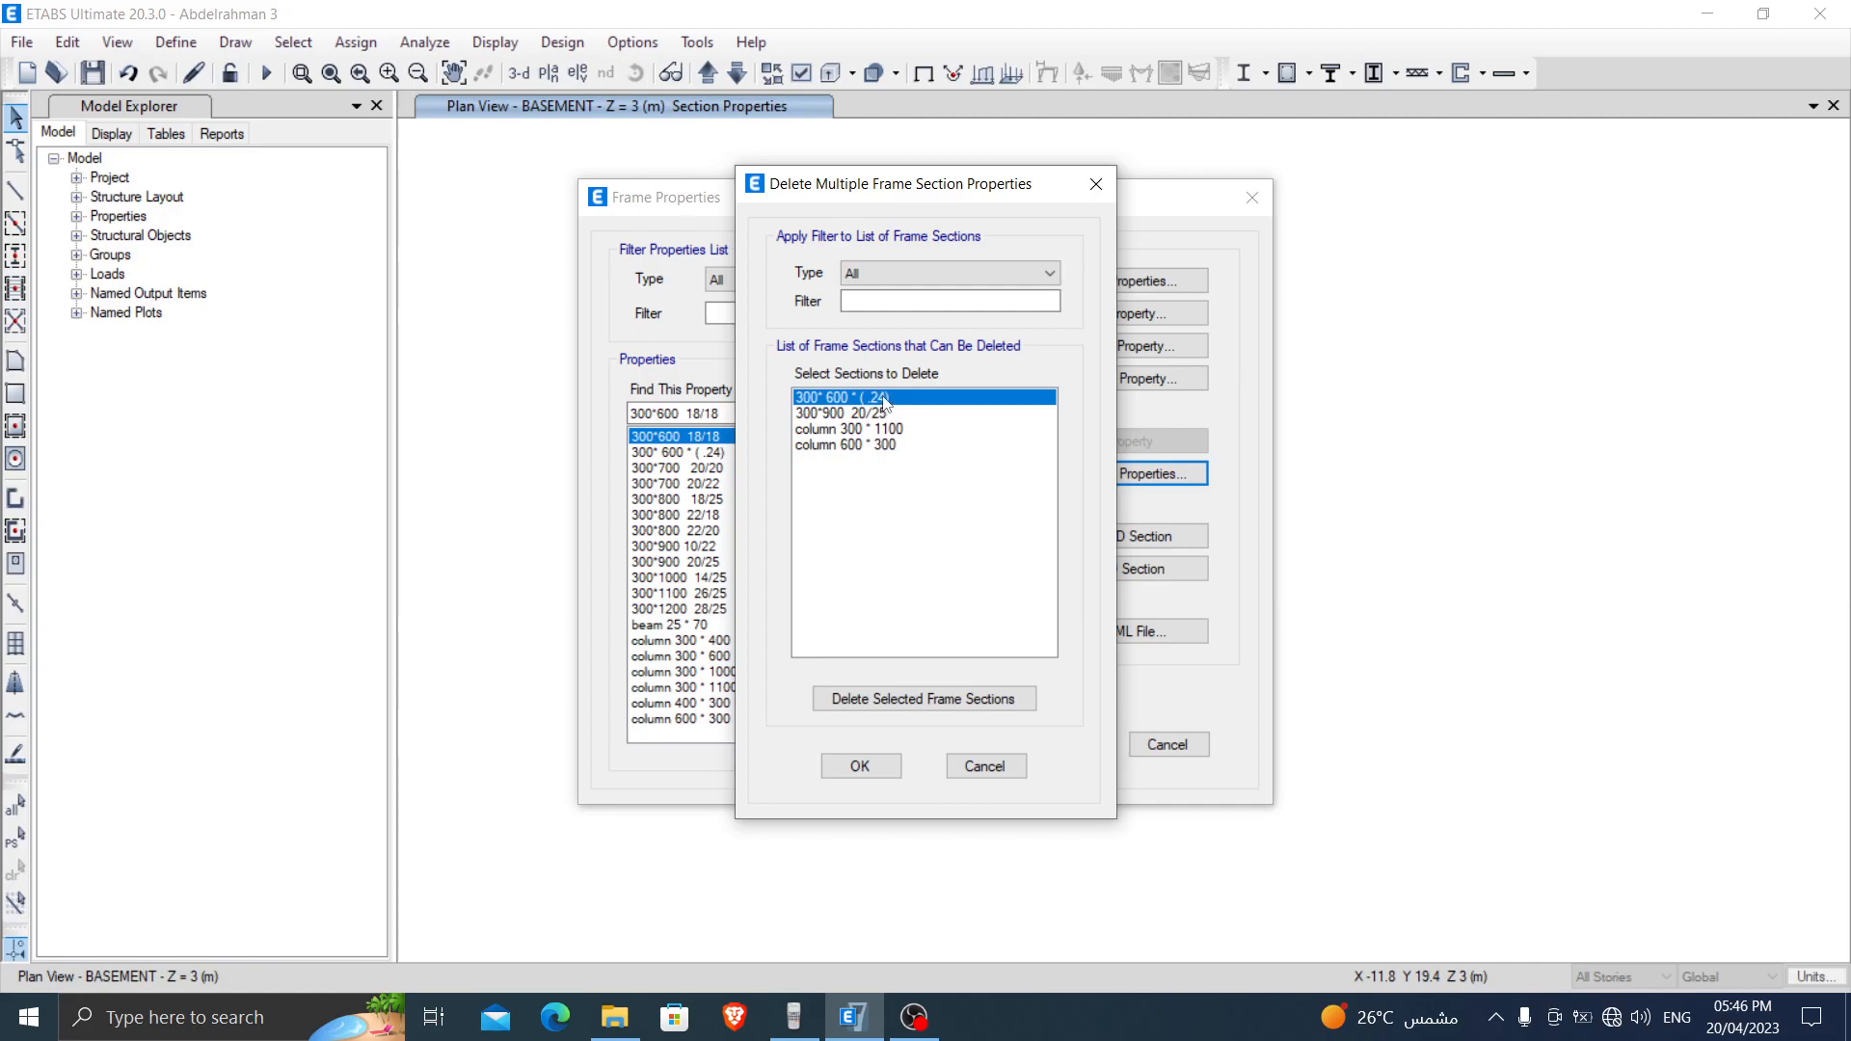
pyautogui.keyDown('ctrl'); pyautogui.click(881, 415); pyautogui.keyUp('ctrl')
pyautogui.click(923, 699)
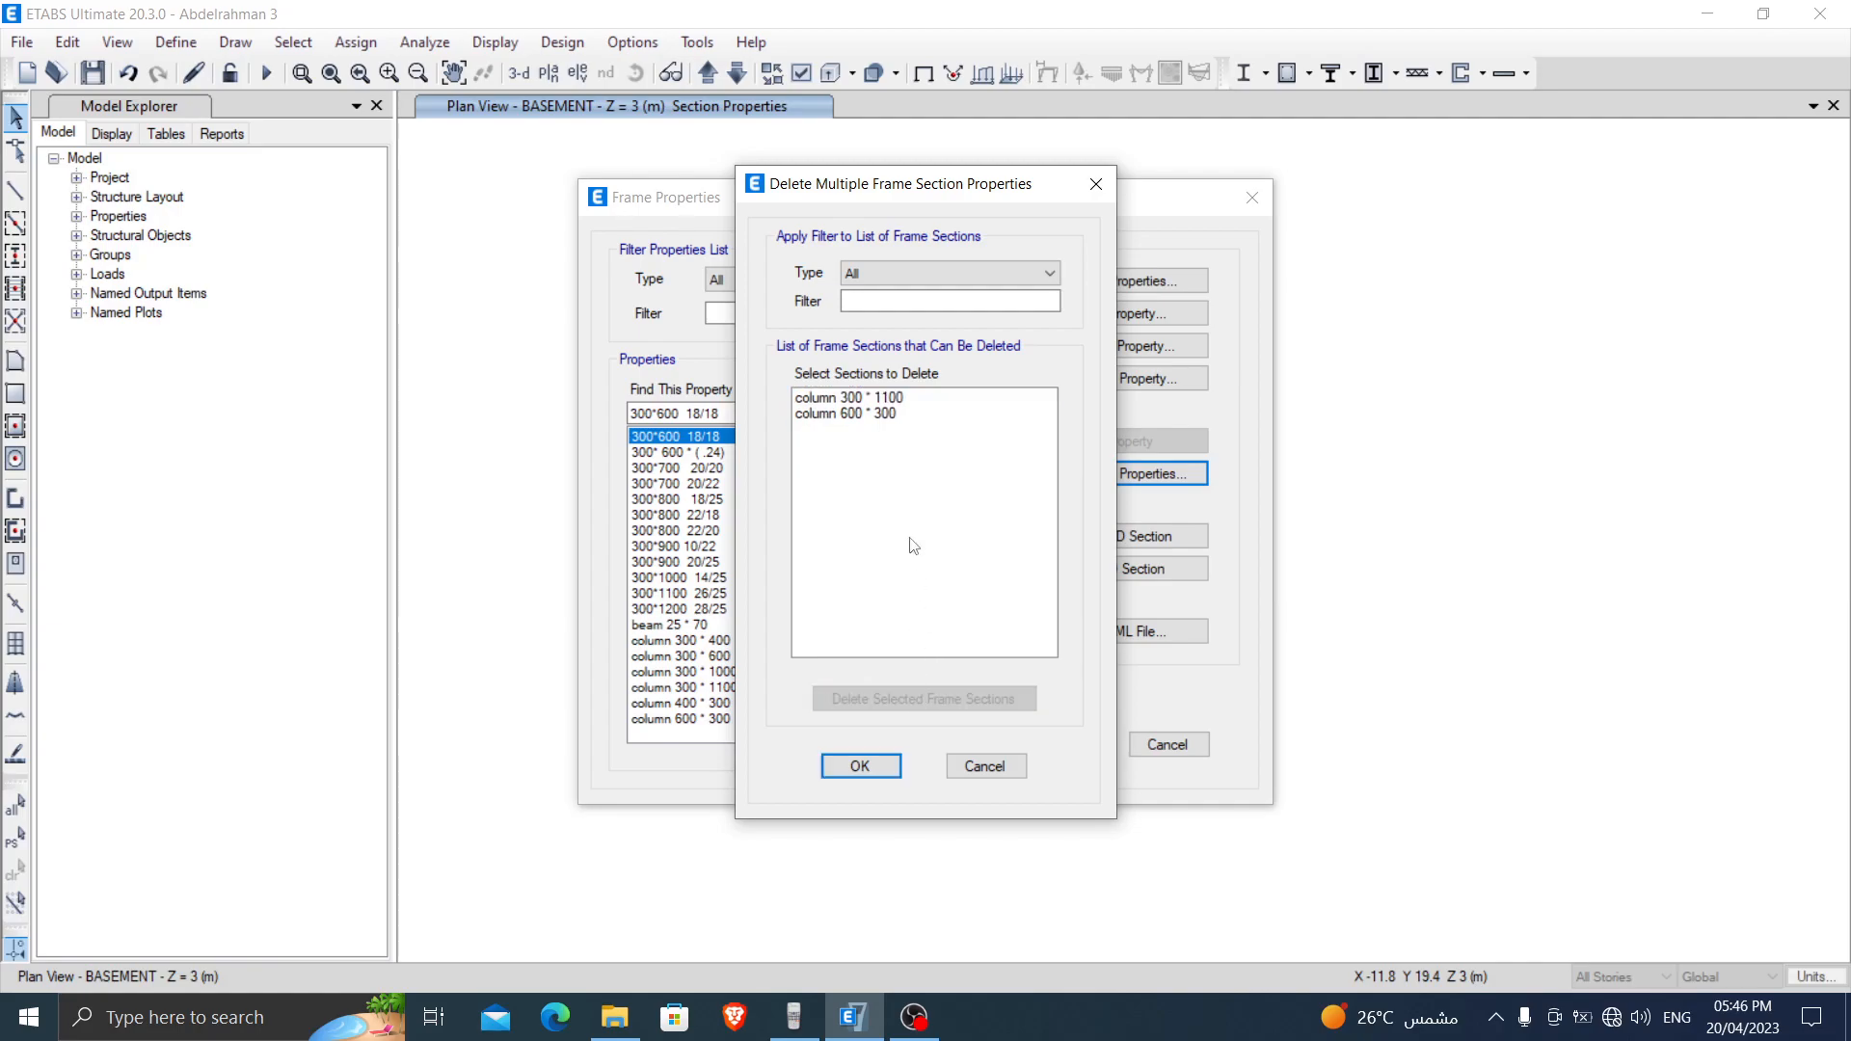
pyautogui.click(885, 416)
pyautogui.click(922, 699)
pyautogui.click(861, 767)
pyautogui.click(1046, 742)
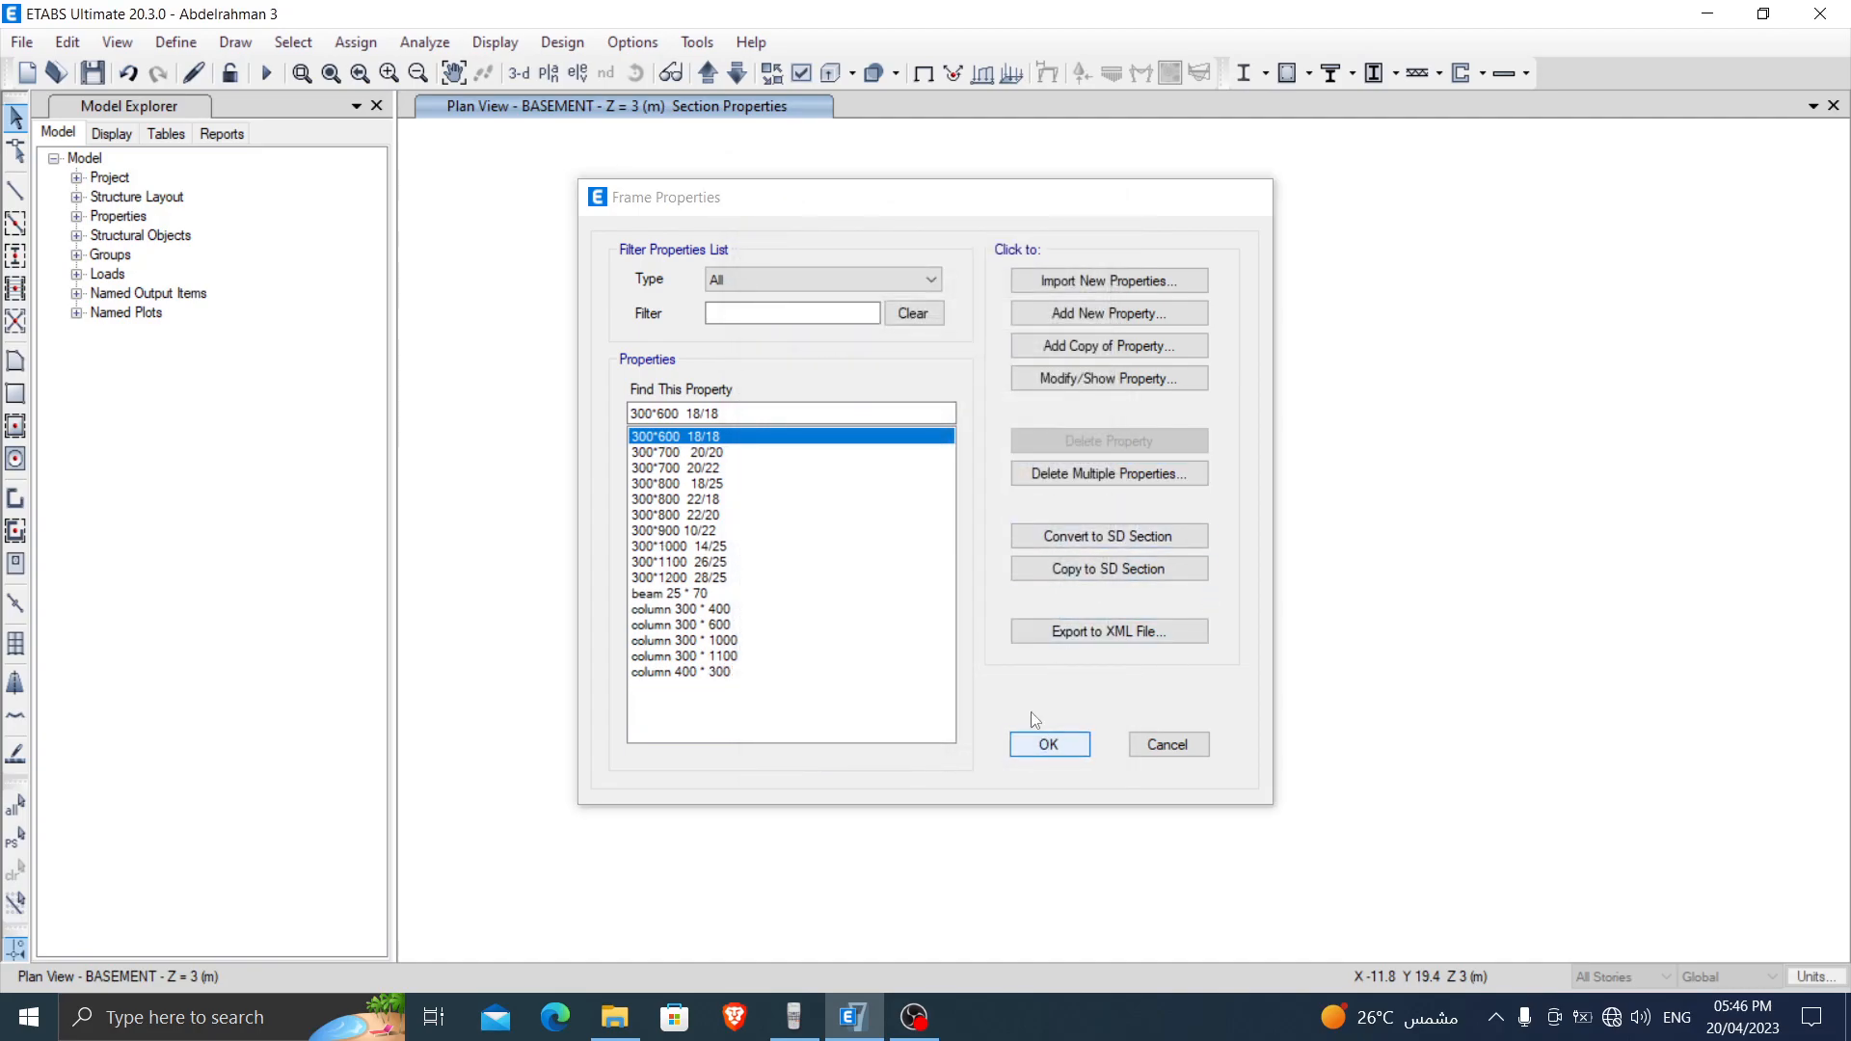
# Step: Select the frames that use section property 300*800 18/25 and show only the selected objects
pyautogui.click(293, 42)
pyautogui.click(298, 45)
pyautogui.click(293, 42)
pyautogui.moveTo(337, 71)
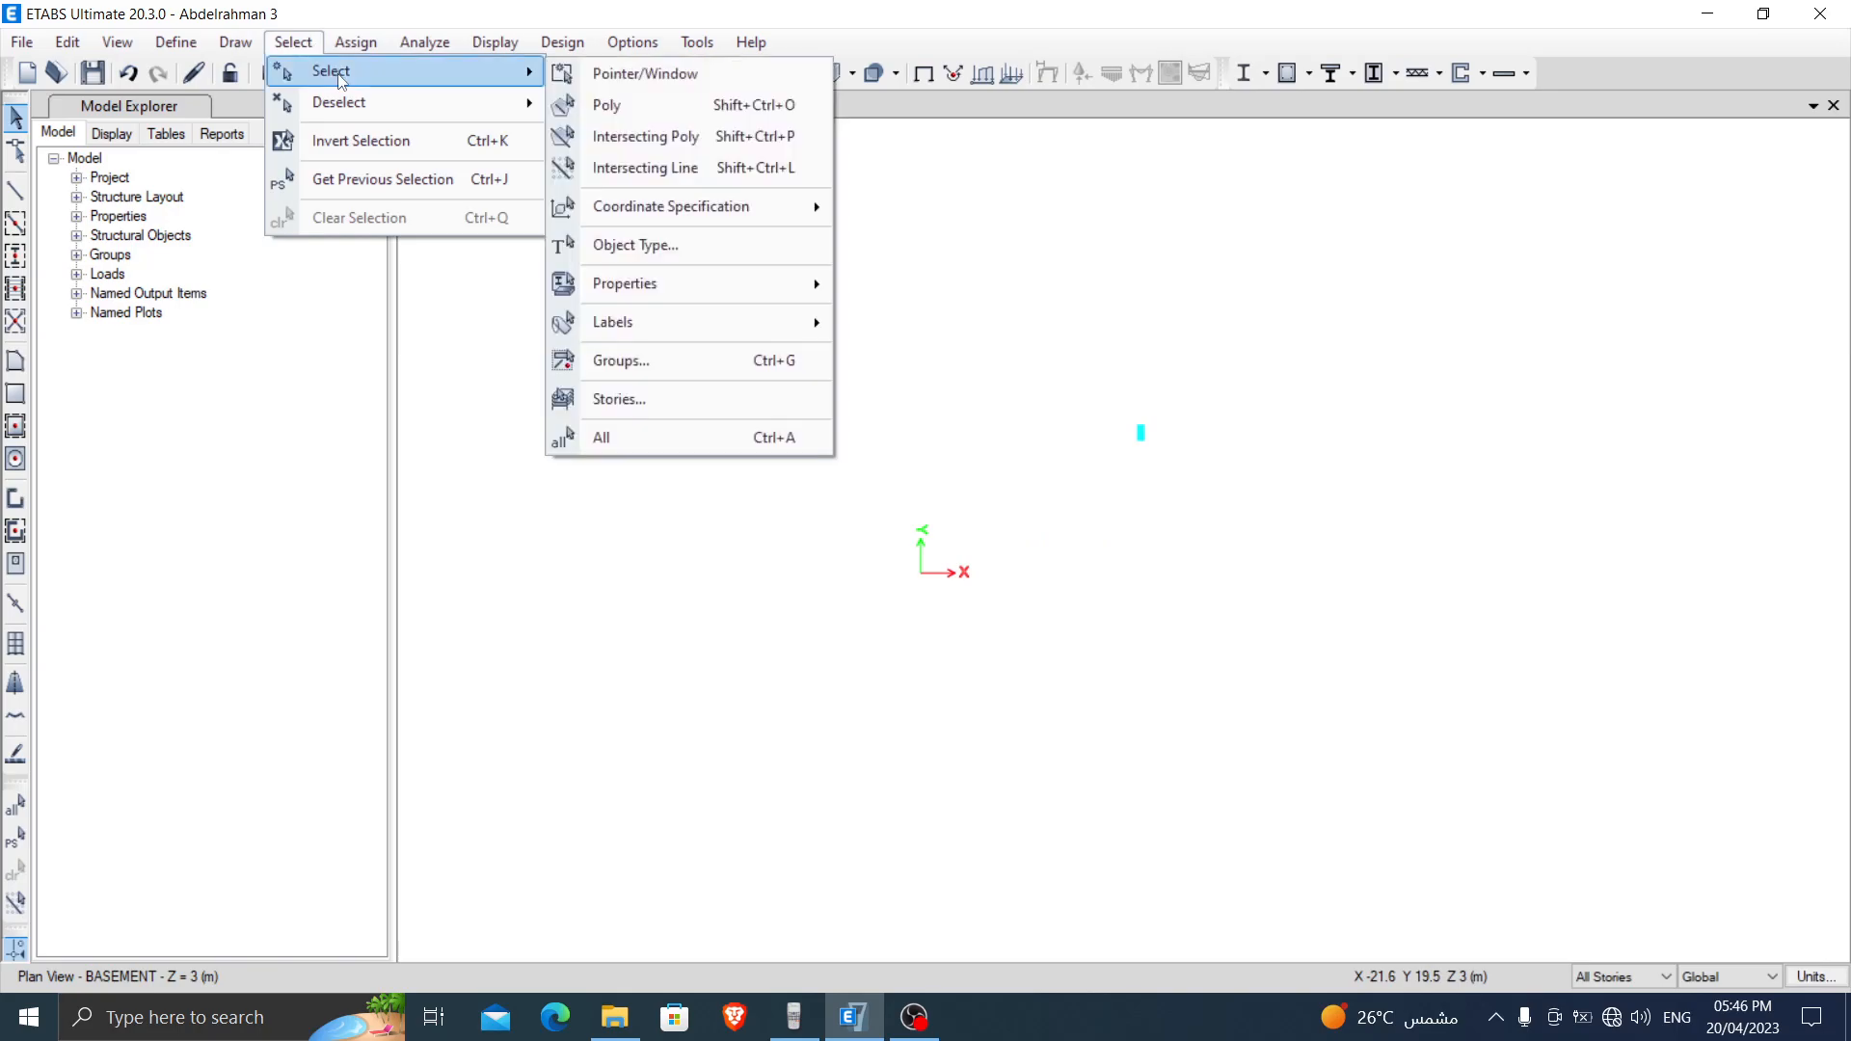
pyautogui.moveTo(655, 280)
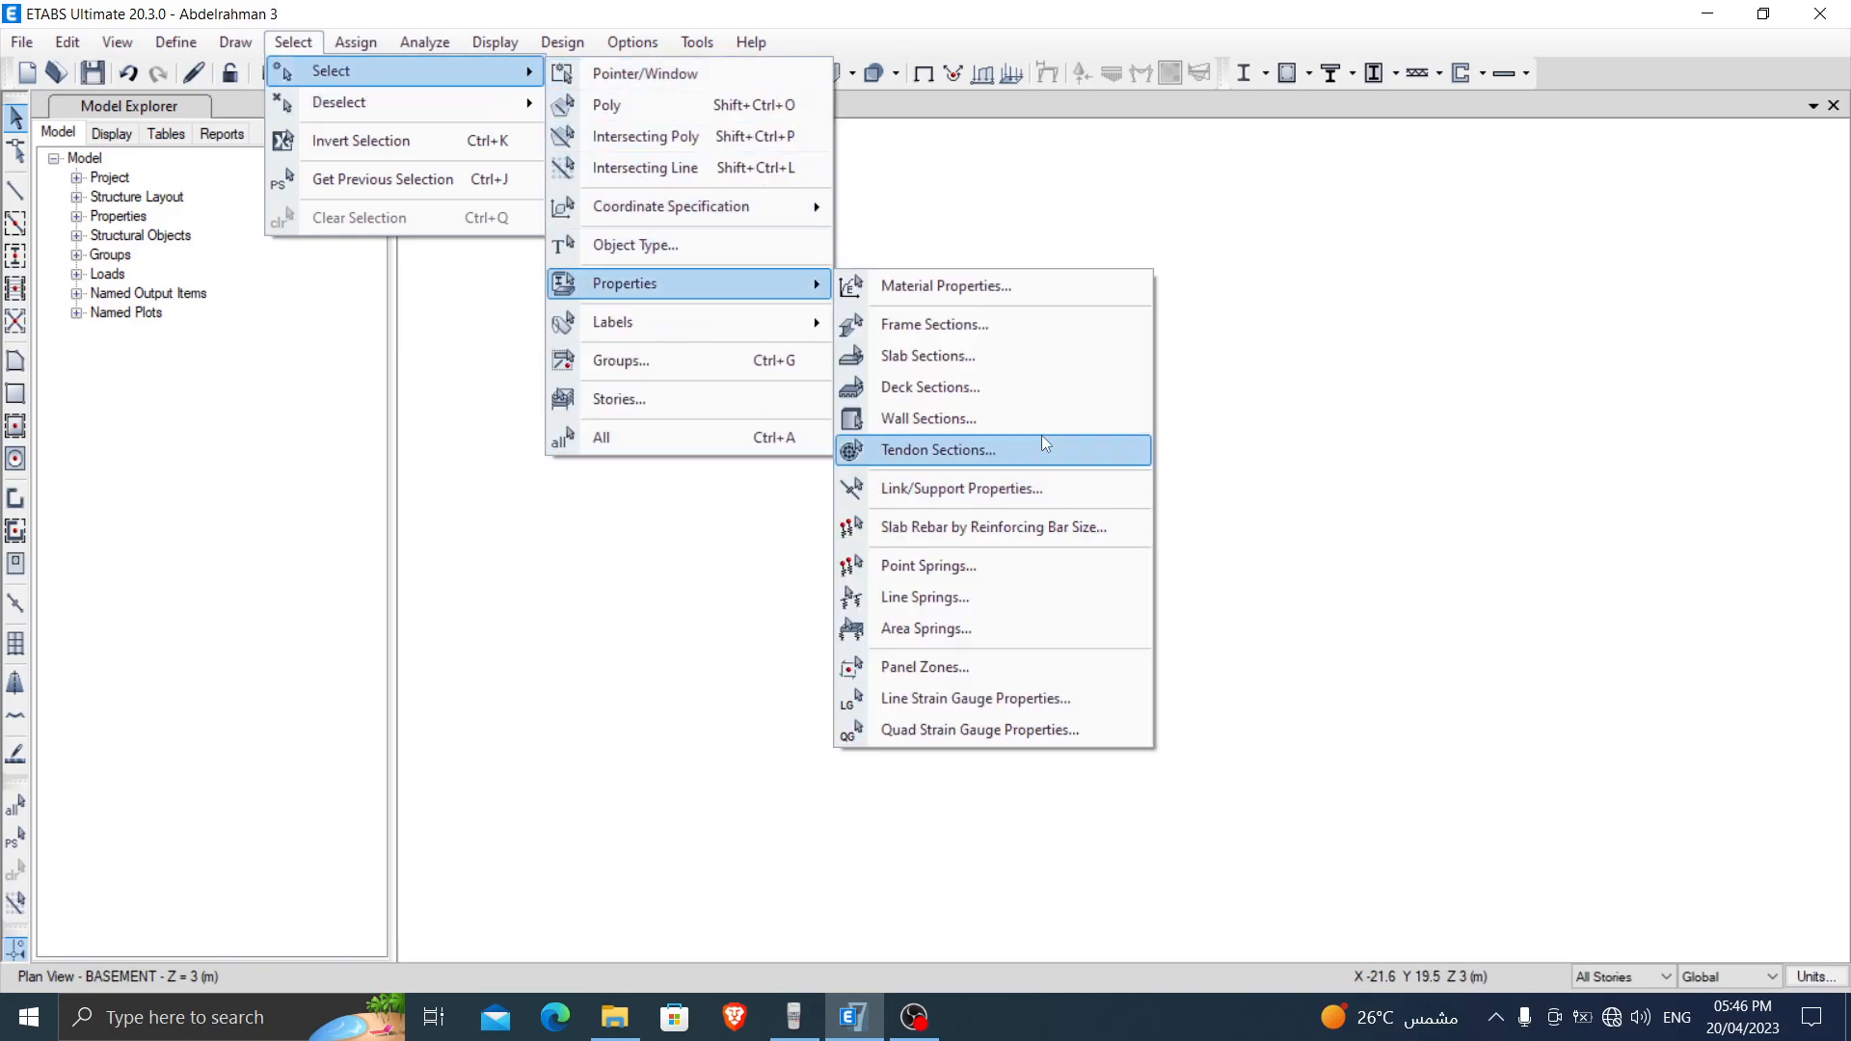
pyautogui.click(949, 331)
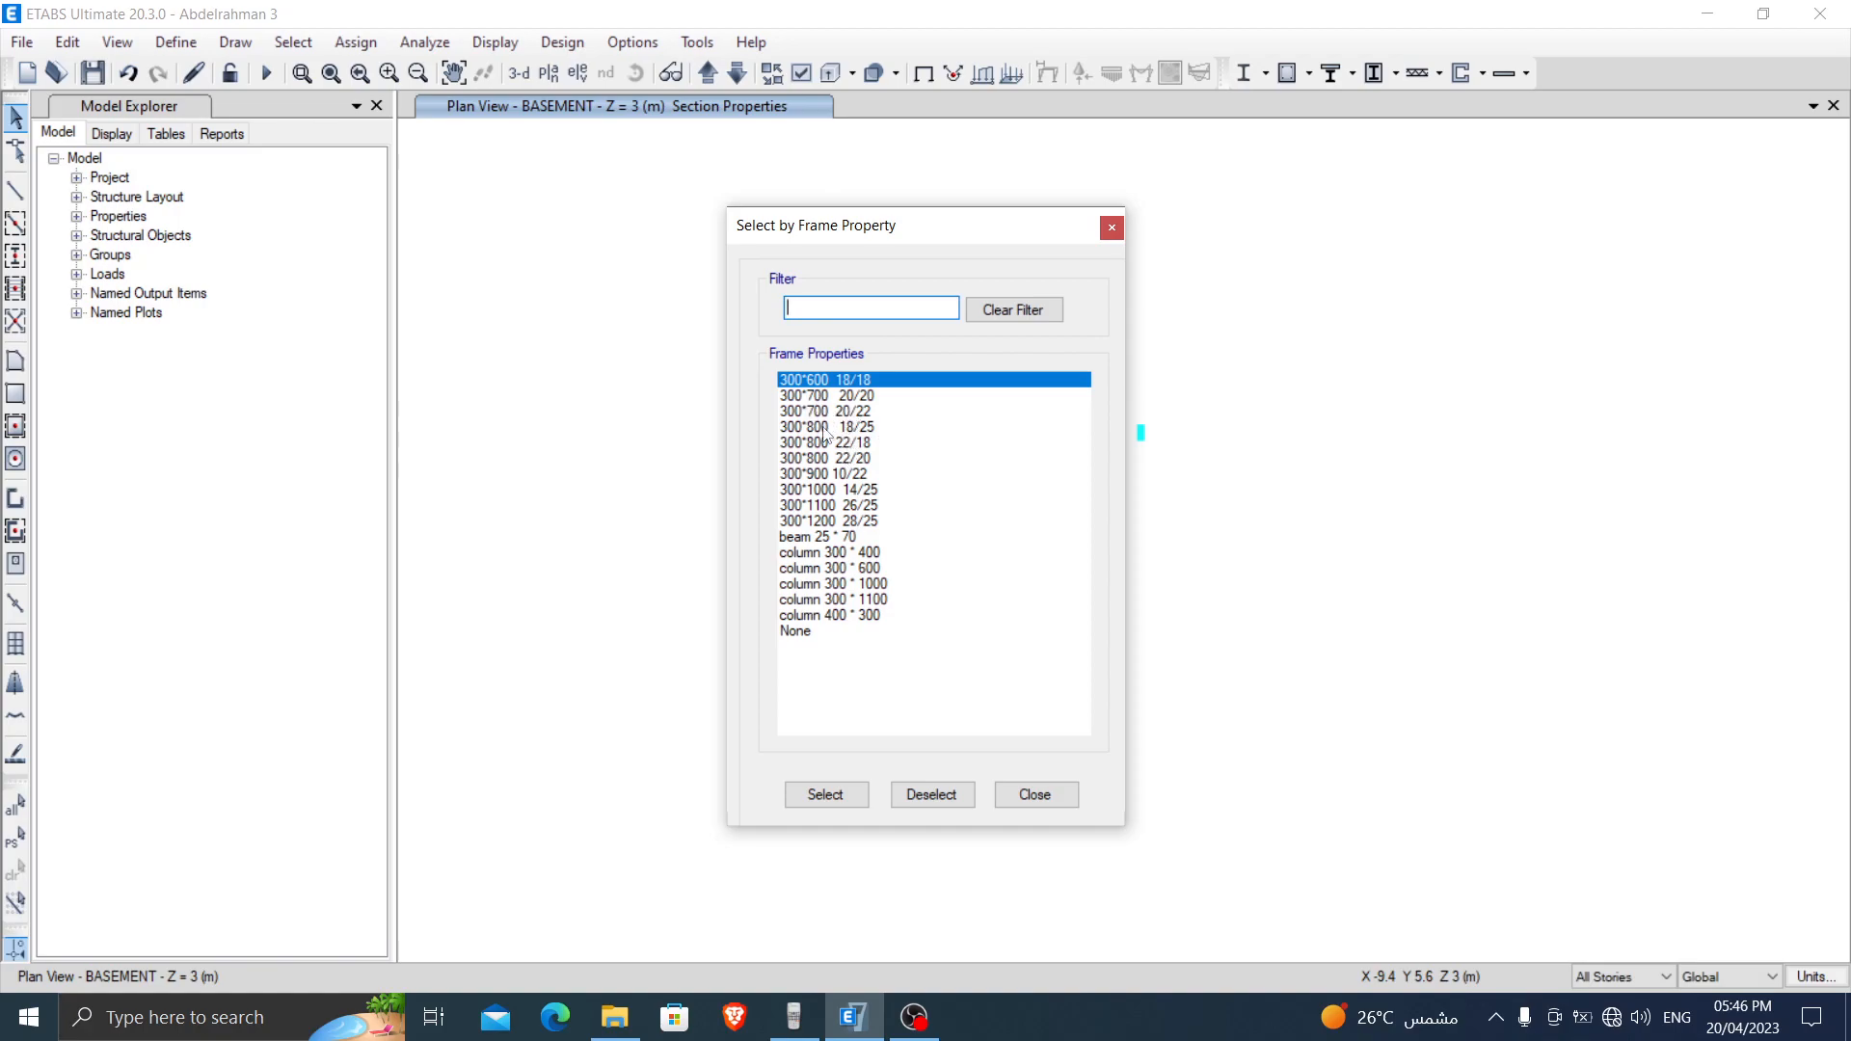
pyautogui.click(825, 427)
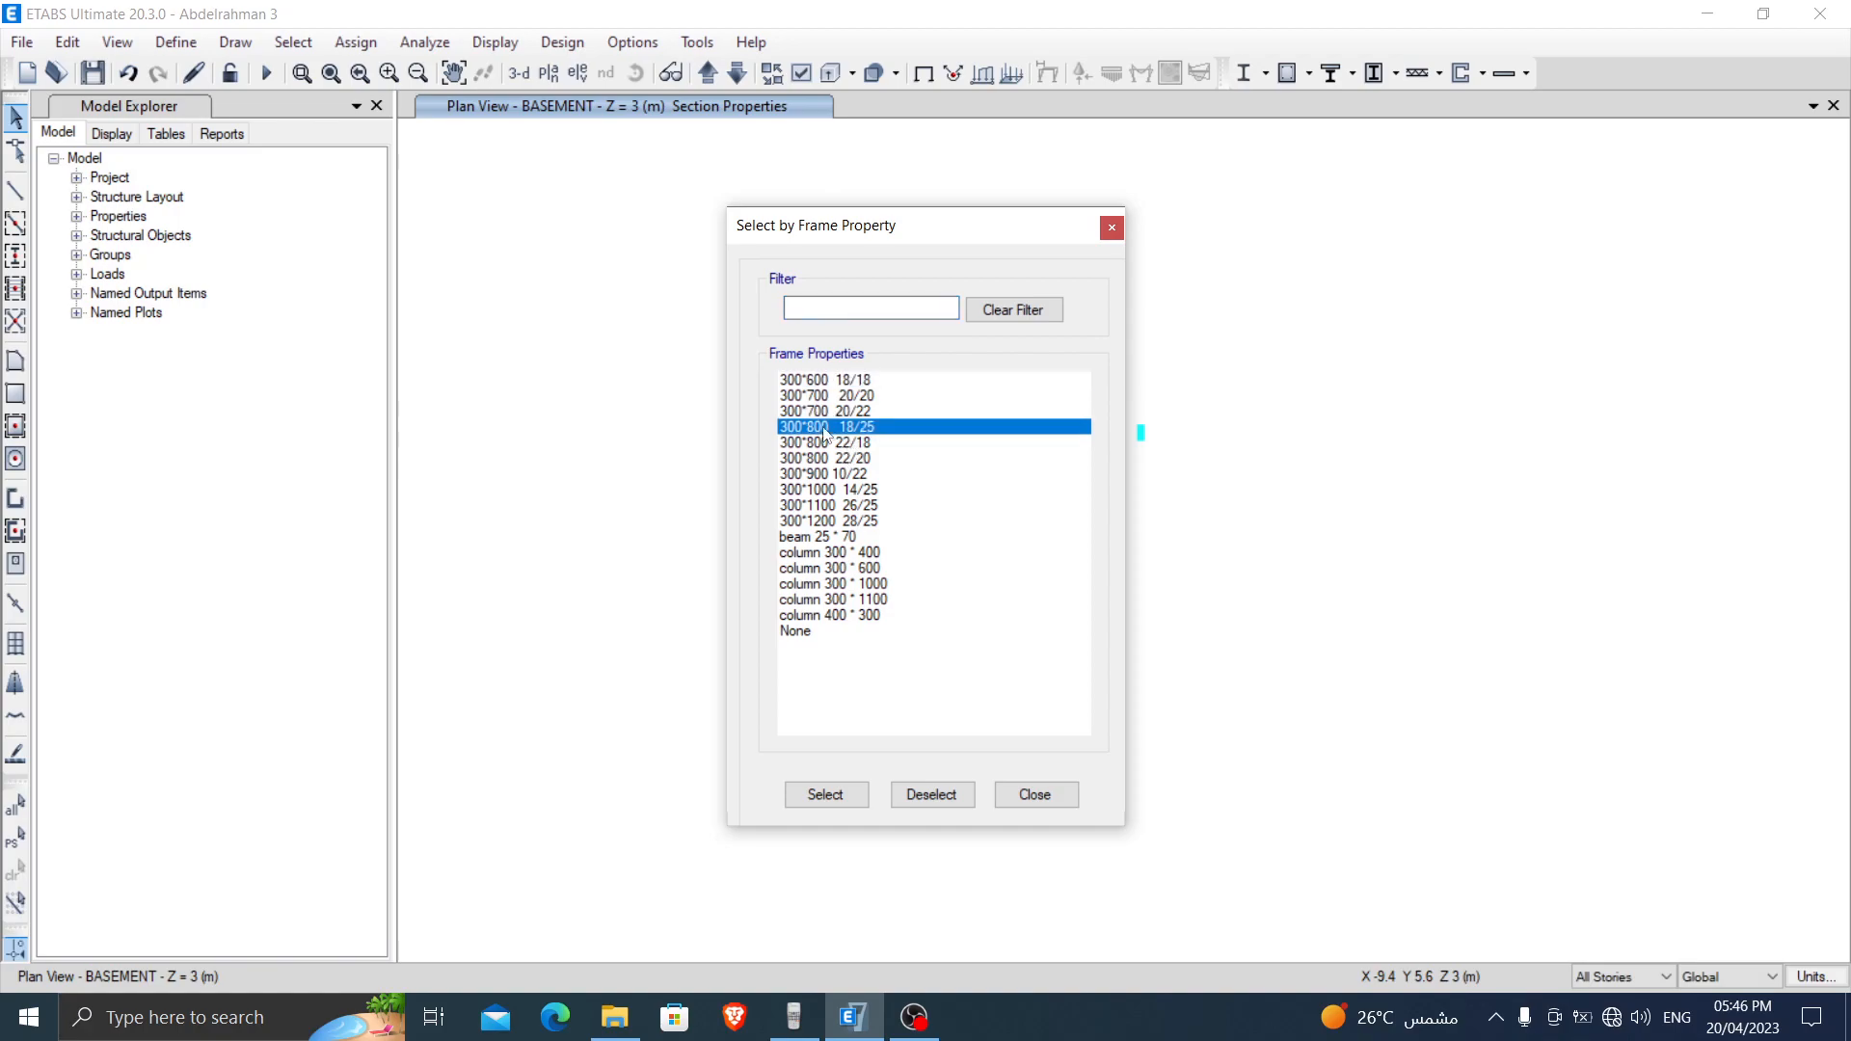
pyautogui.click(825, 794)
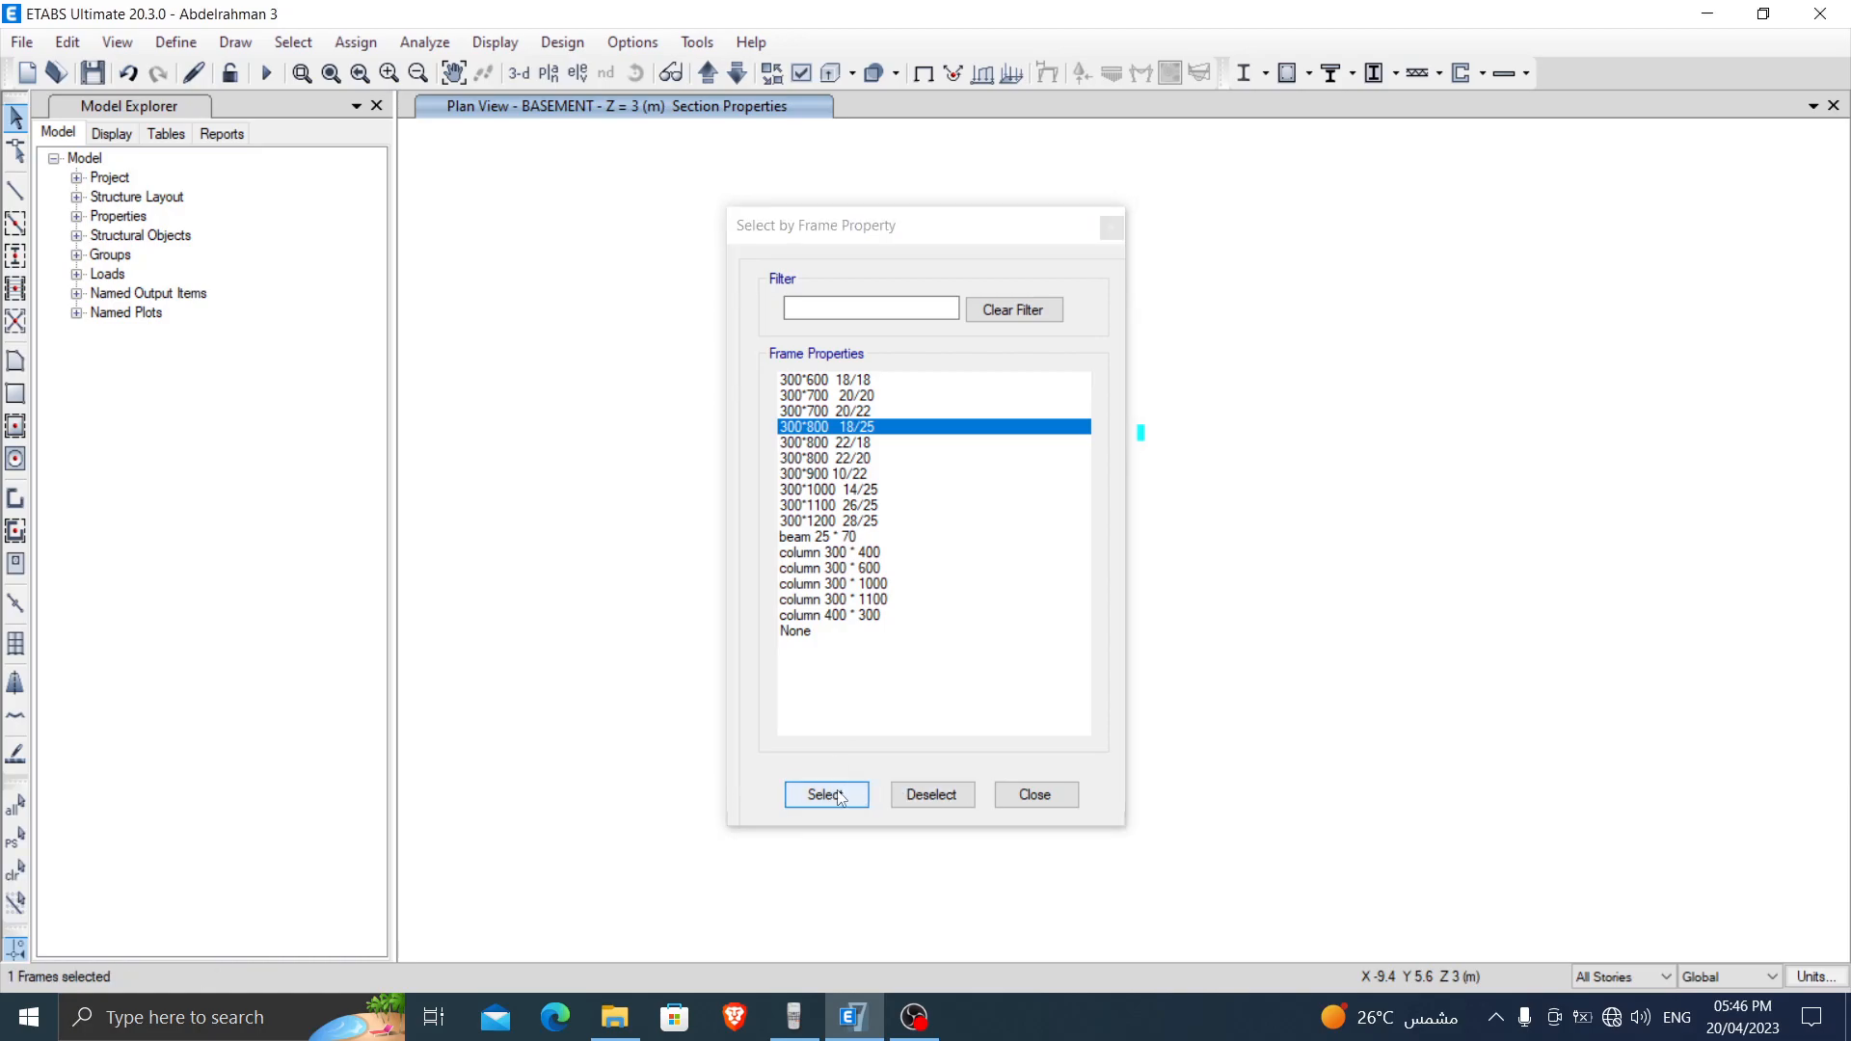
pyautogui.click(1036, 796)
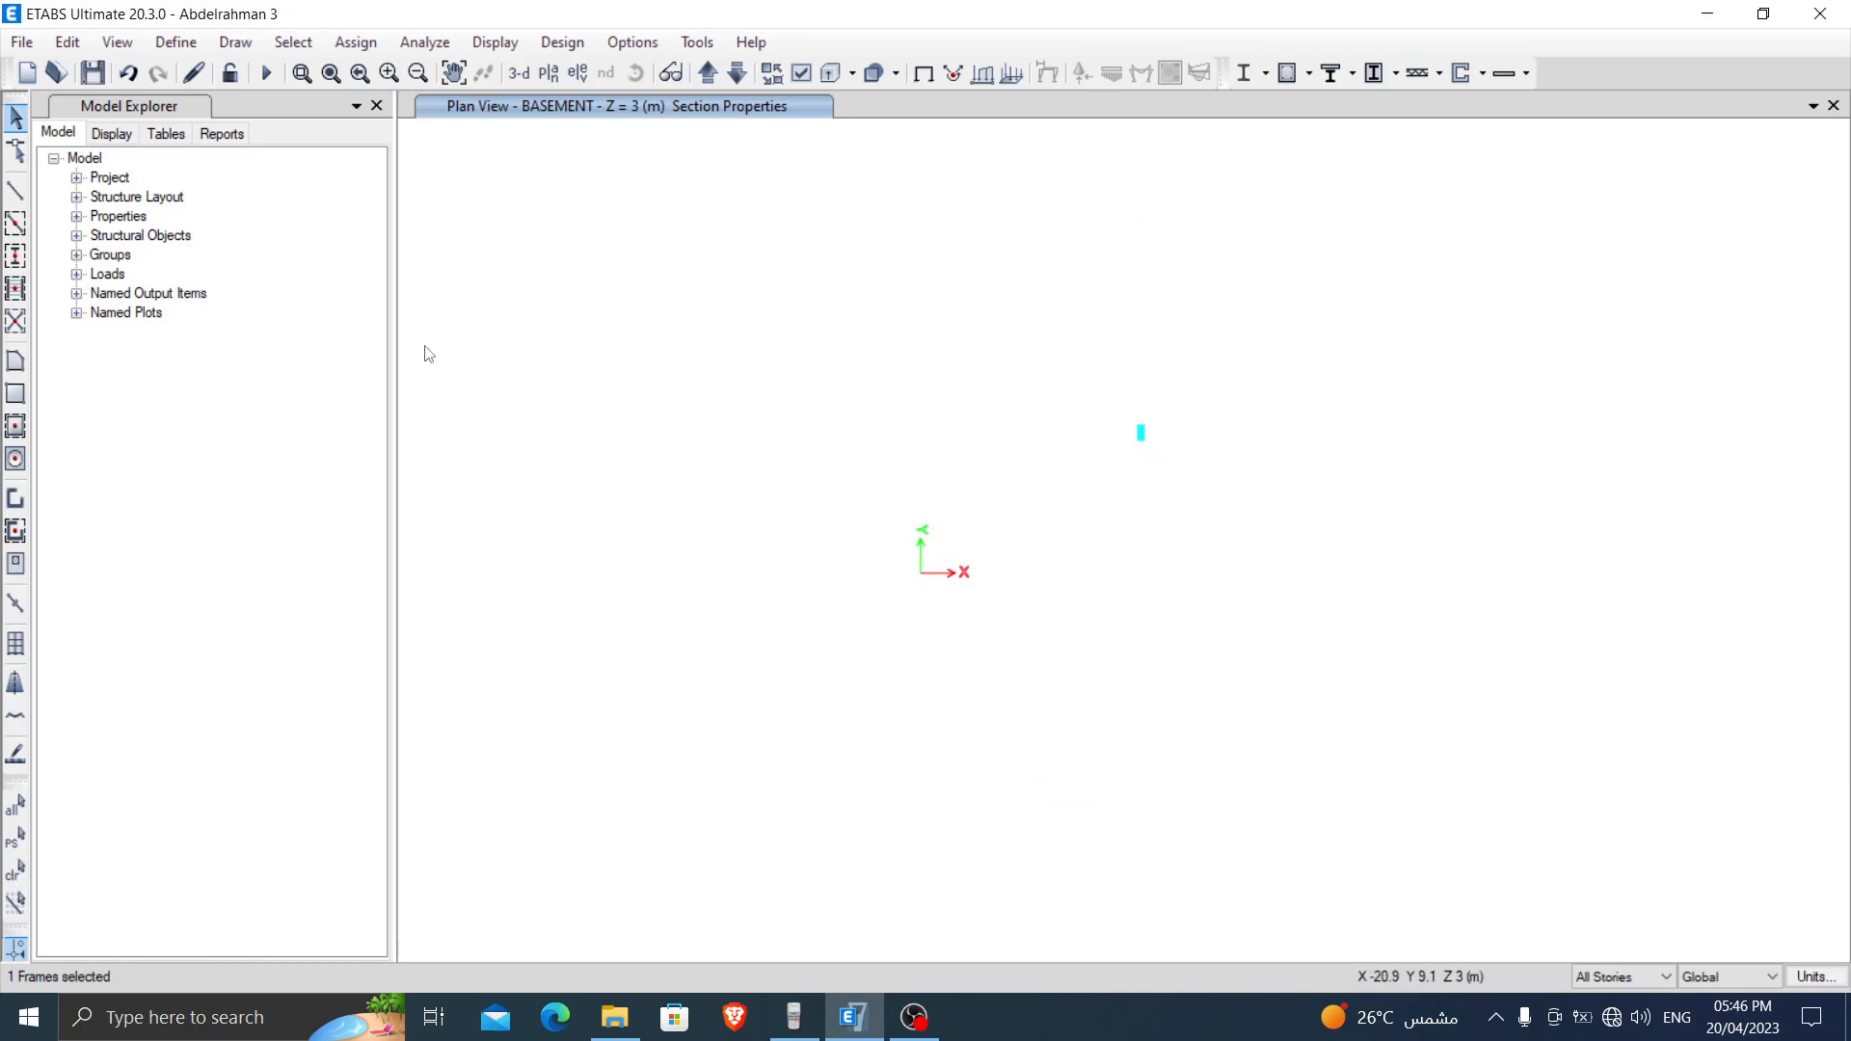
pyautogui.rightClick(571, 325)
pyautogui.click(657, 459)
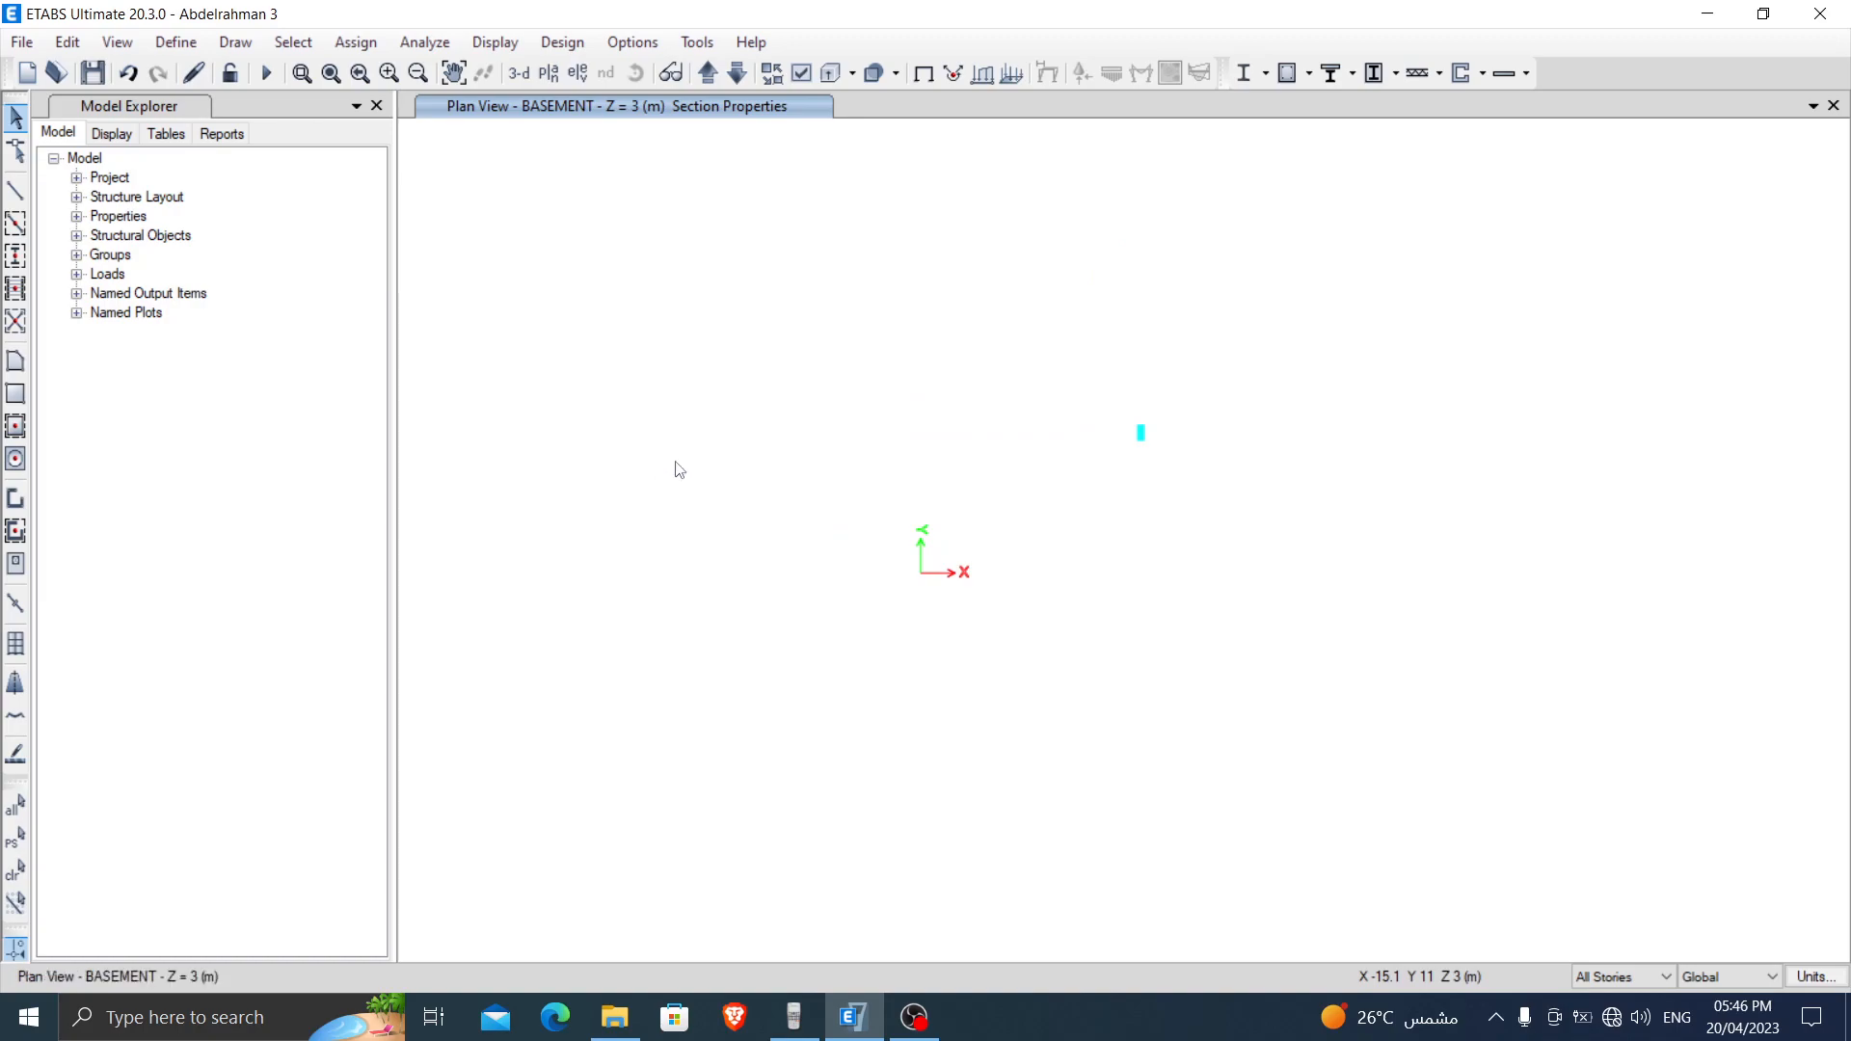
# Step: Assign section property 300*800 18/25 to the isolated column on all stories
pyautogui.moveTo(957, 676); pyautogui.dragTo(1050, 771)
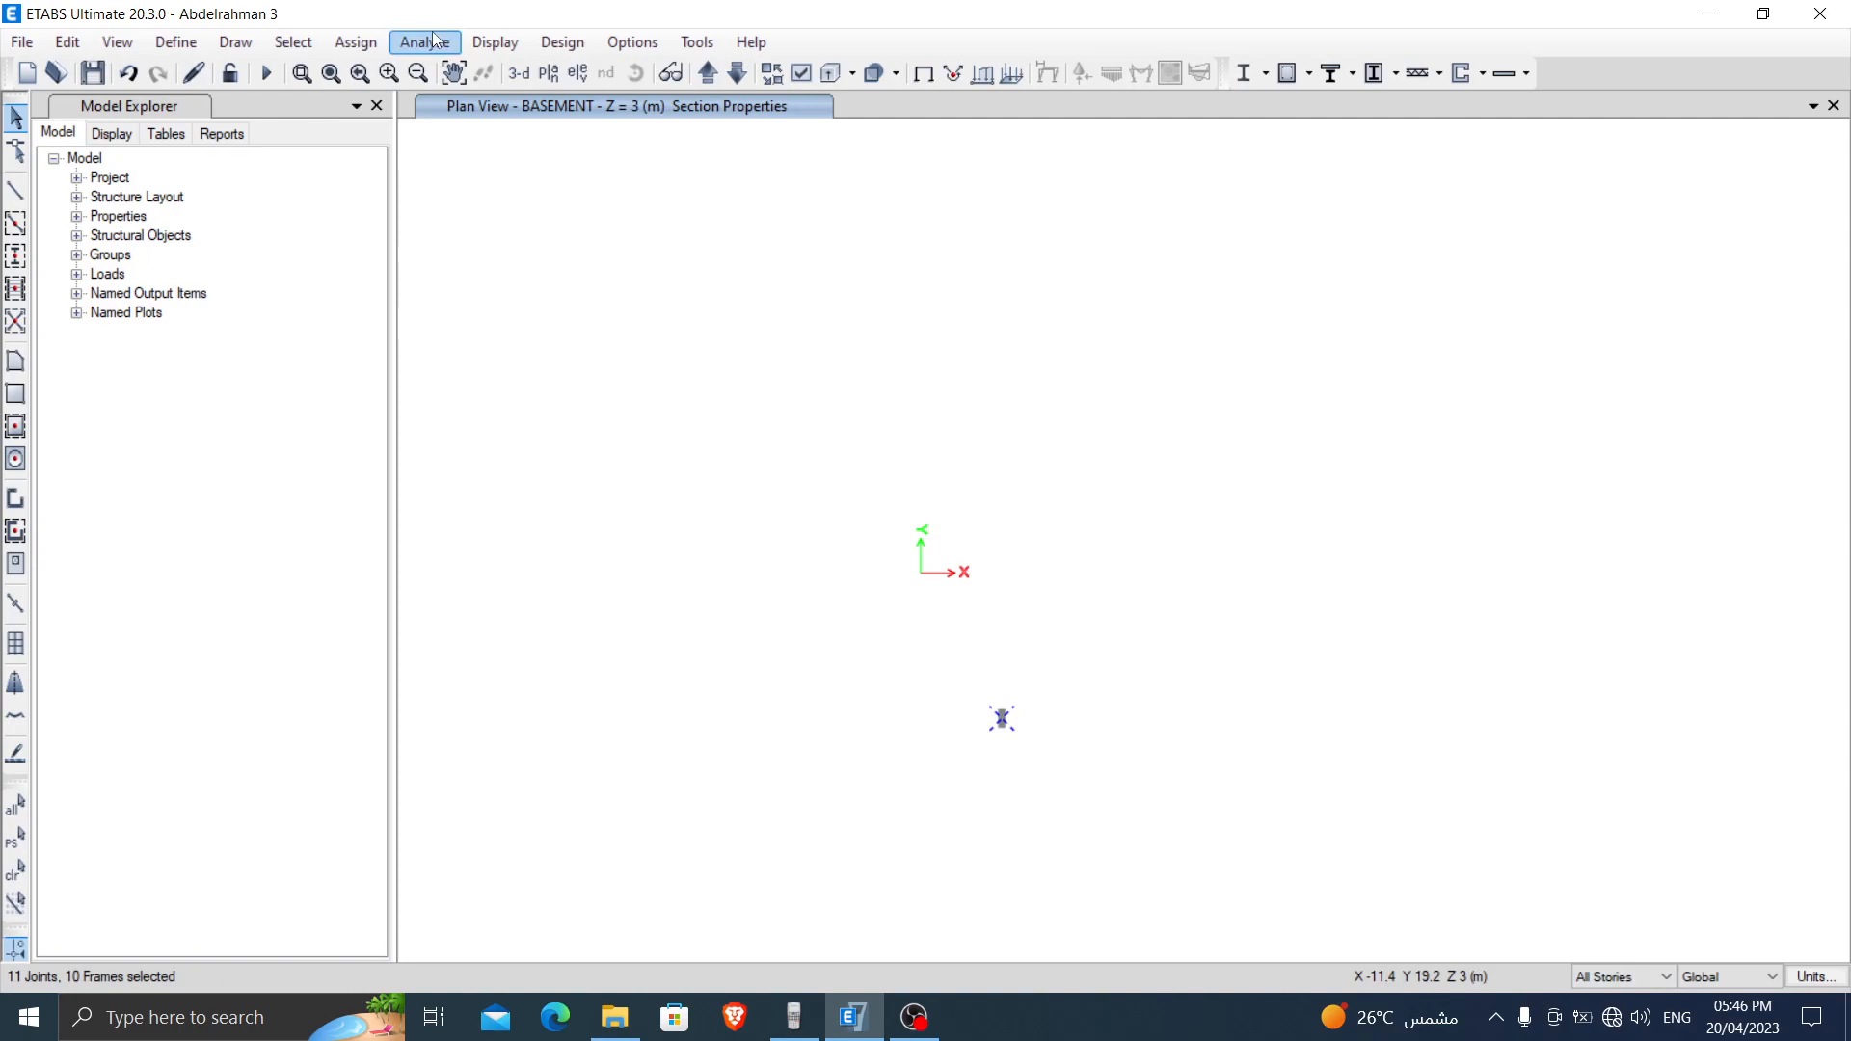
pyautogui.click(355, 42)
pyautogui.moveTo(390, 102)
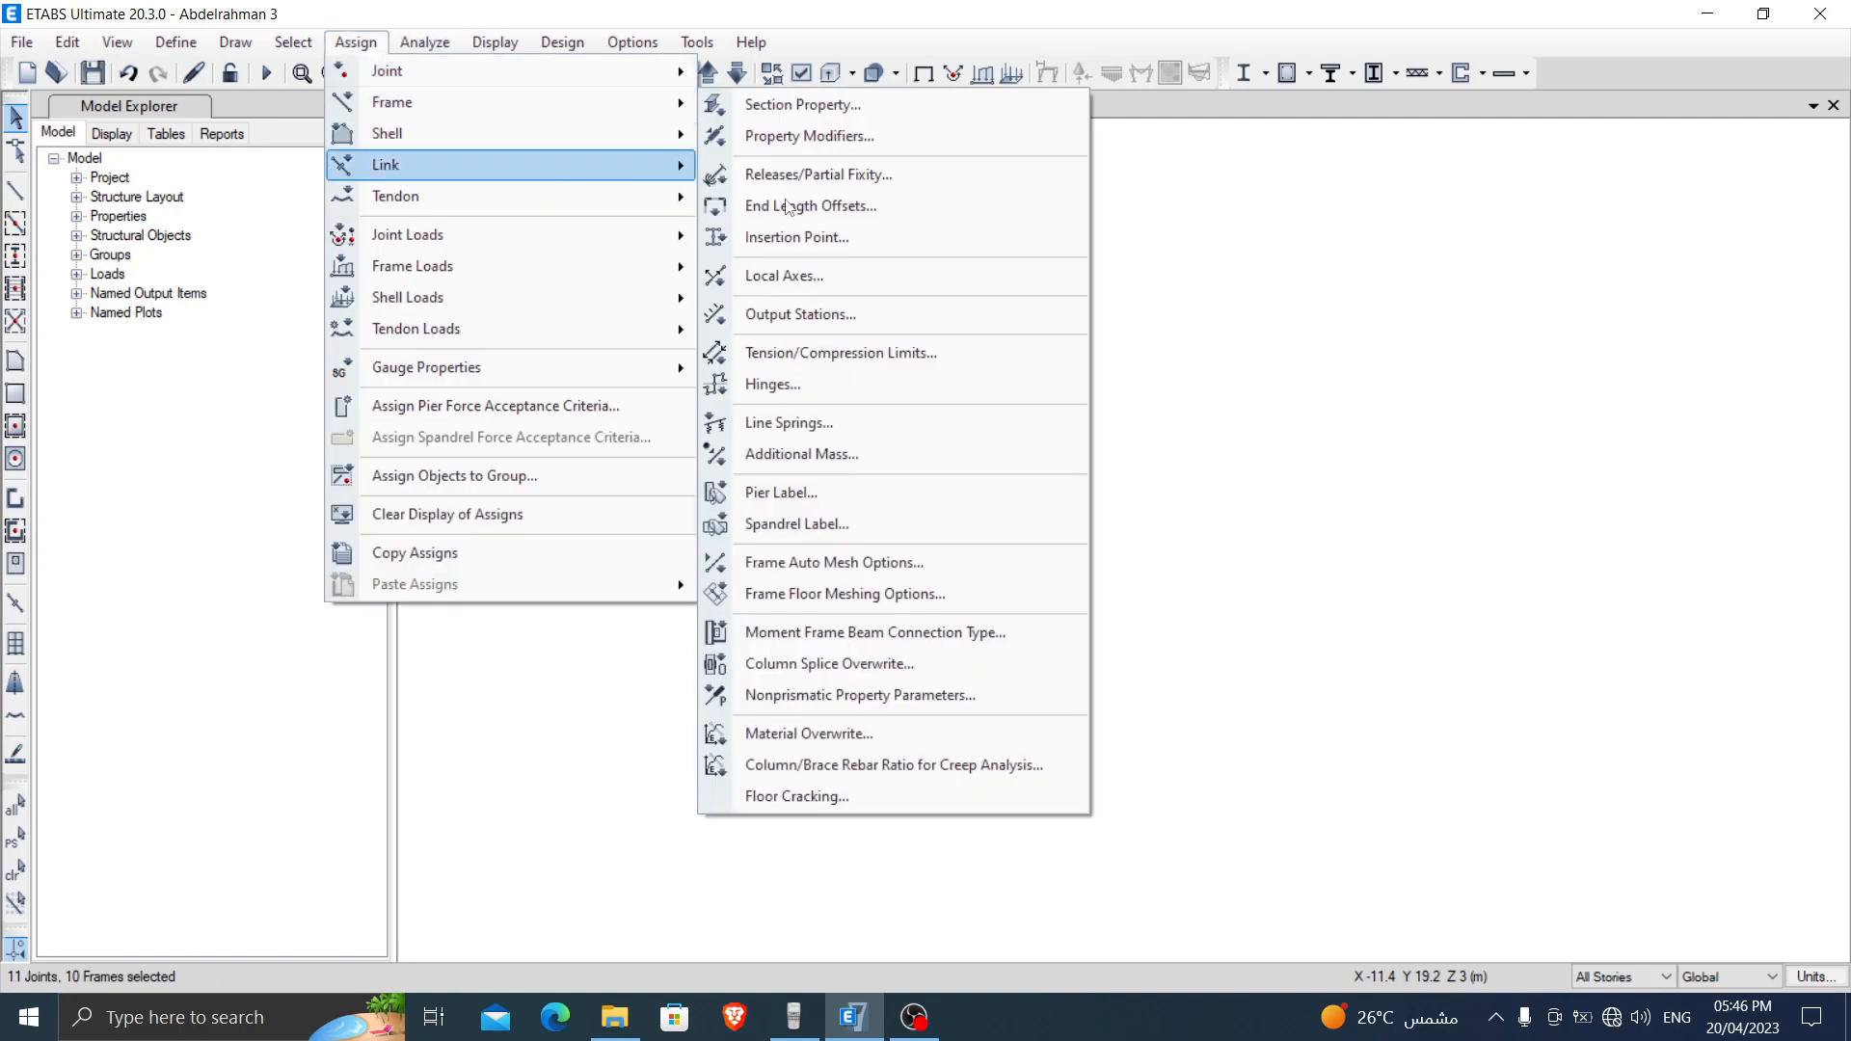
pyautogui.click(803, 104)
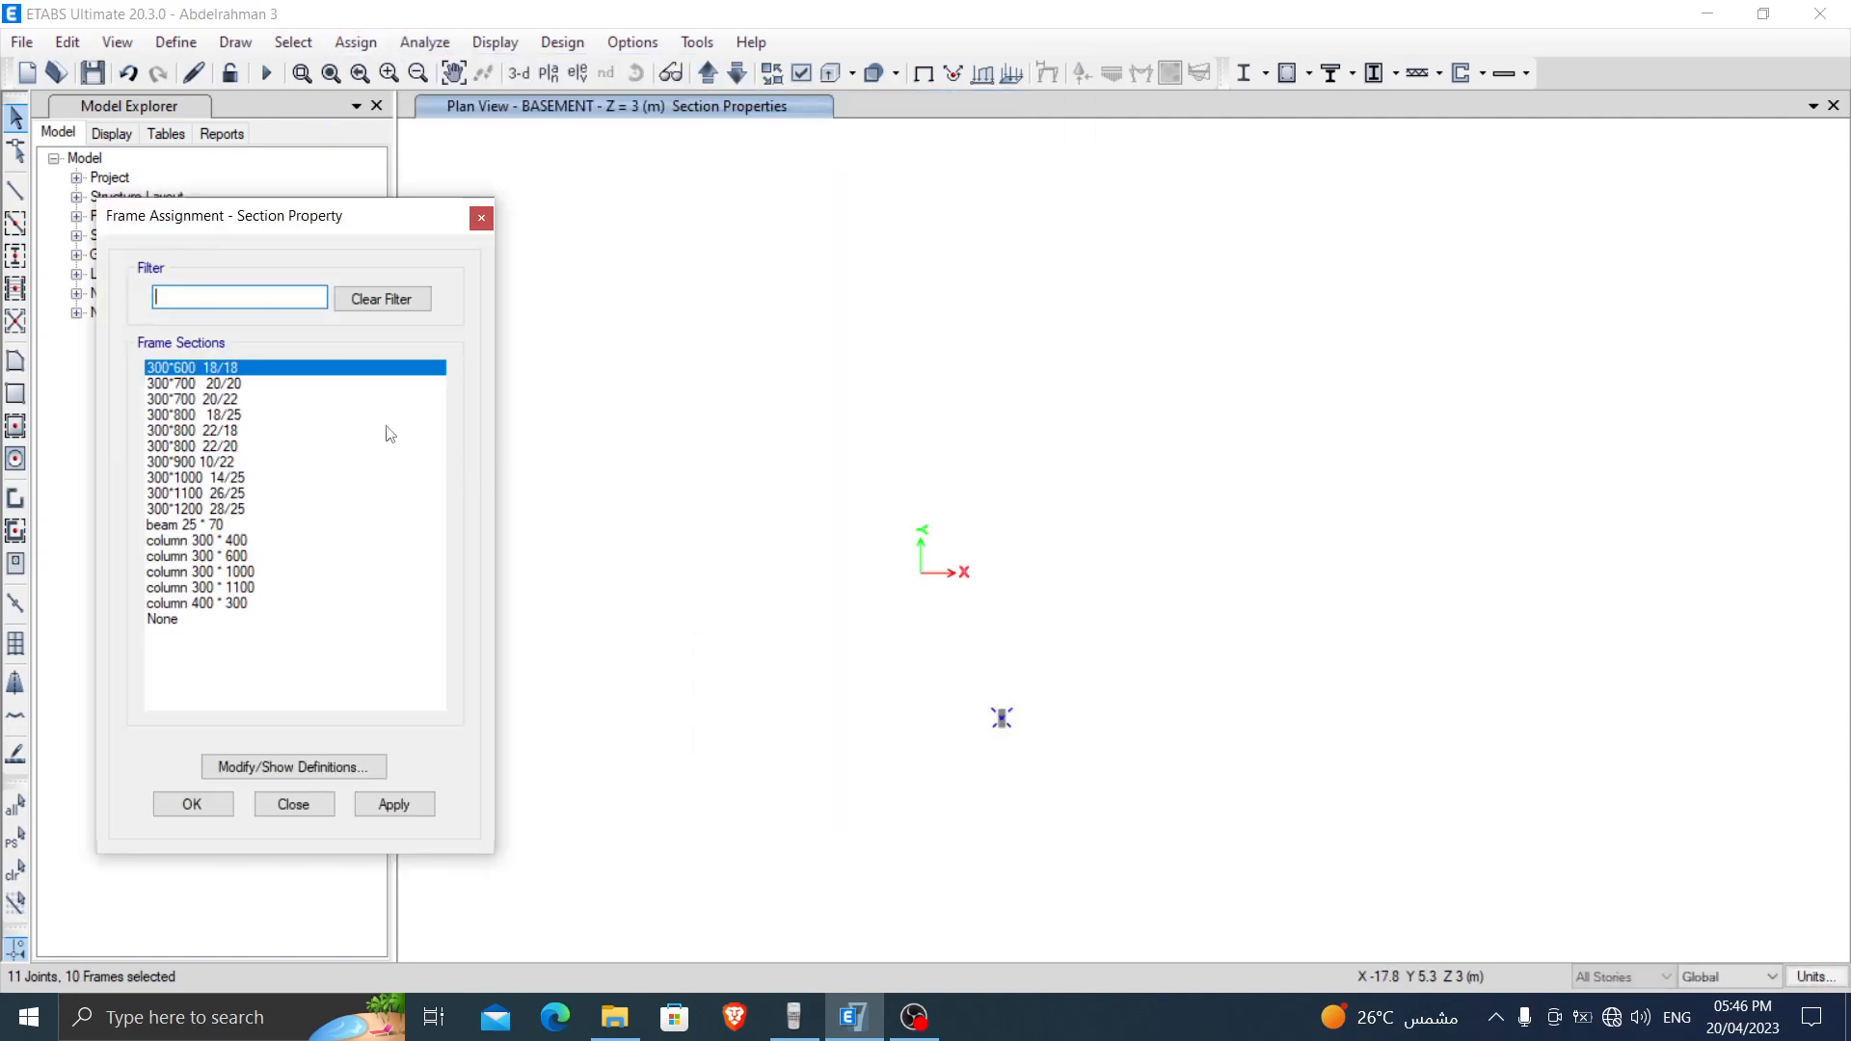
pyautogui.click(184, 415)
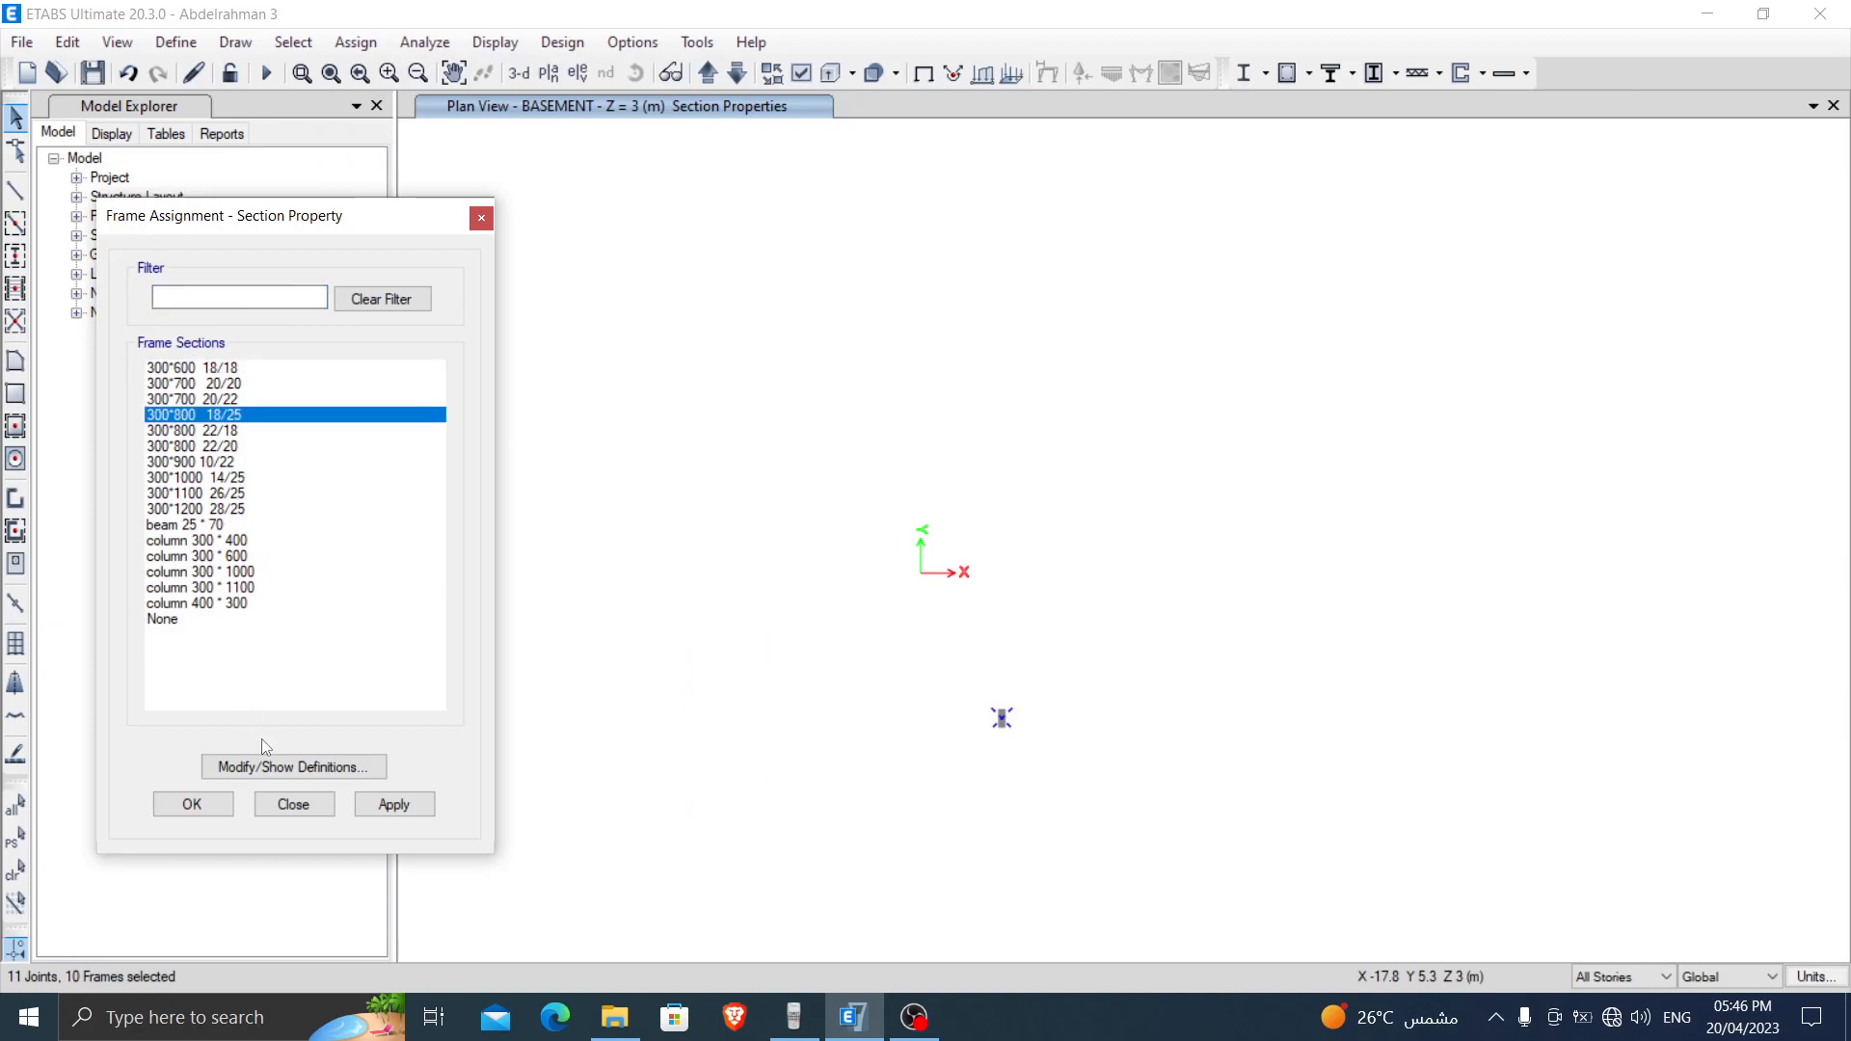
pyautogui.click(193, 805)
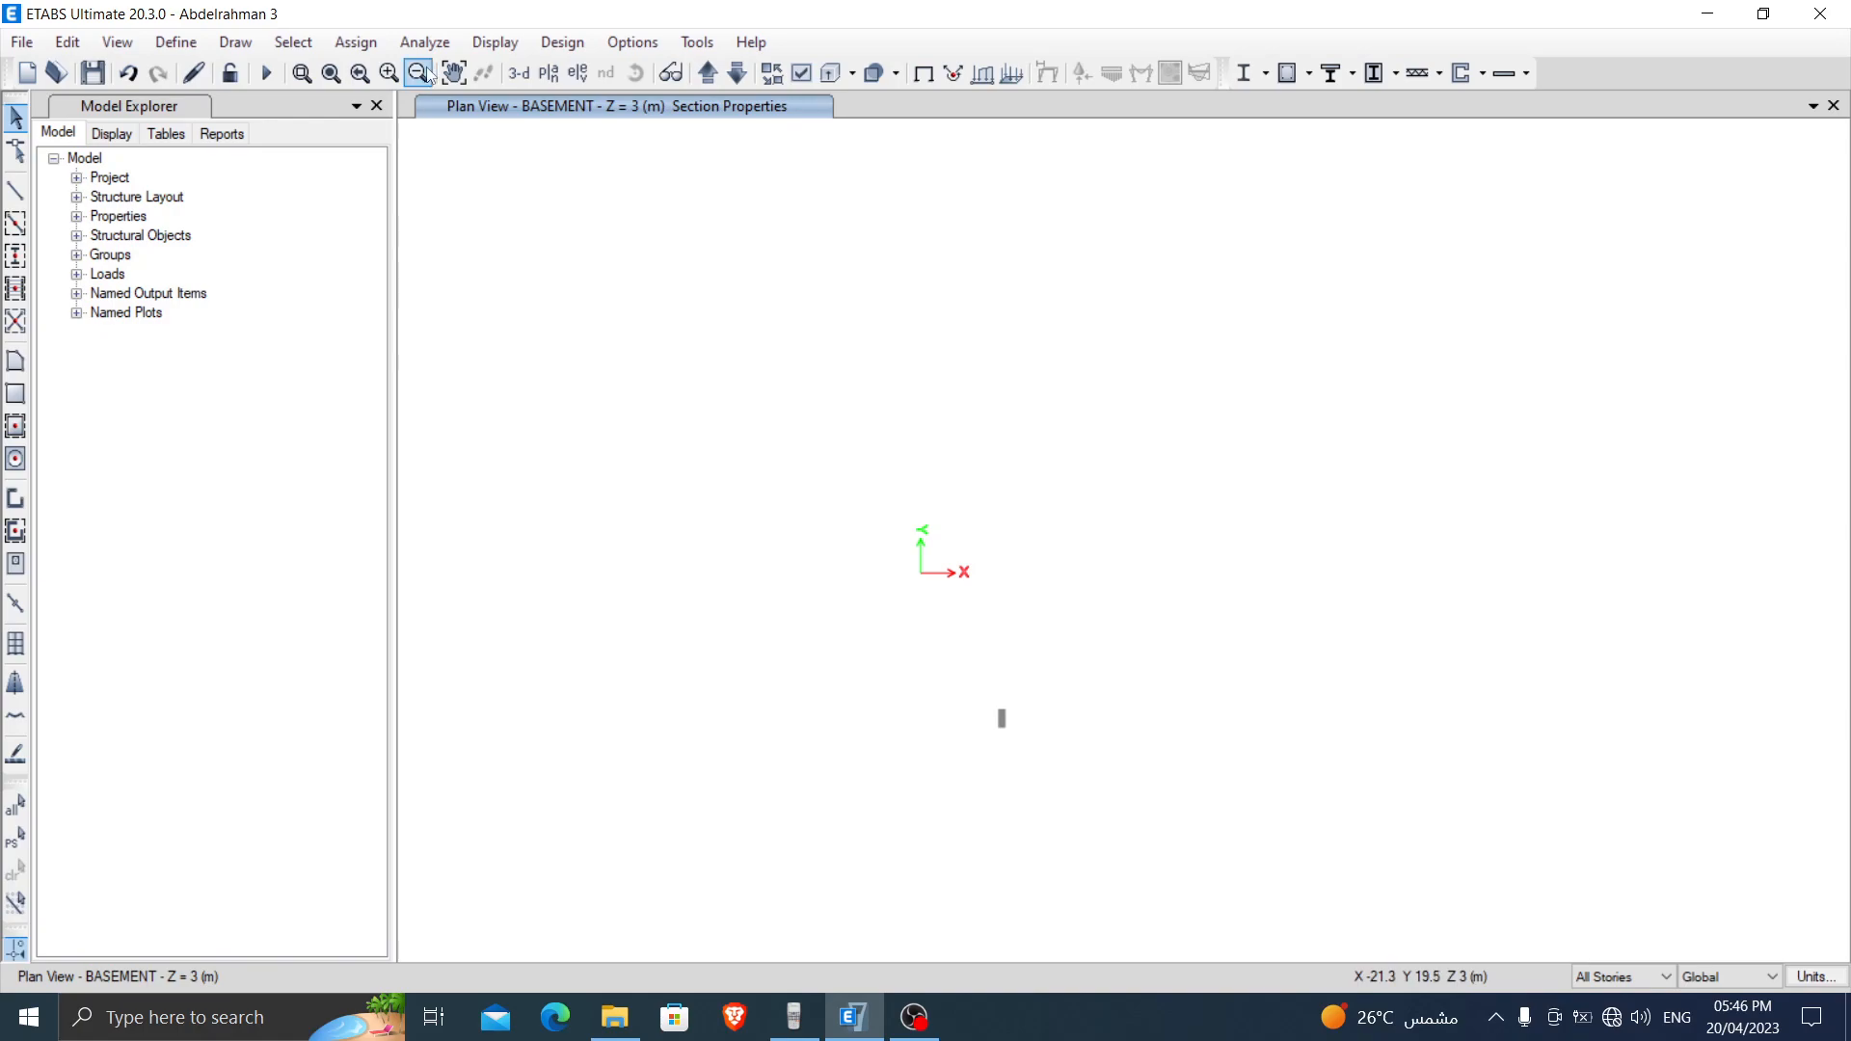
# Step: Select all columns by object type and show only the selected columns in the BASEMENT plan
pyautogui.click(293, 43)
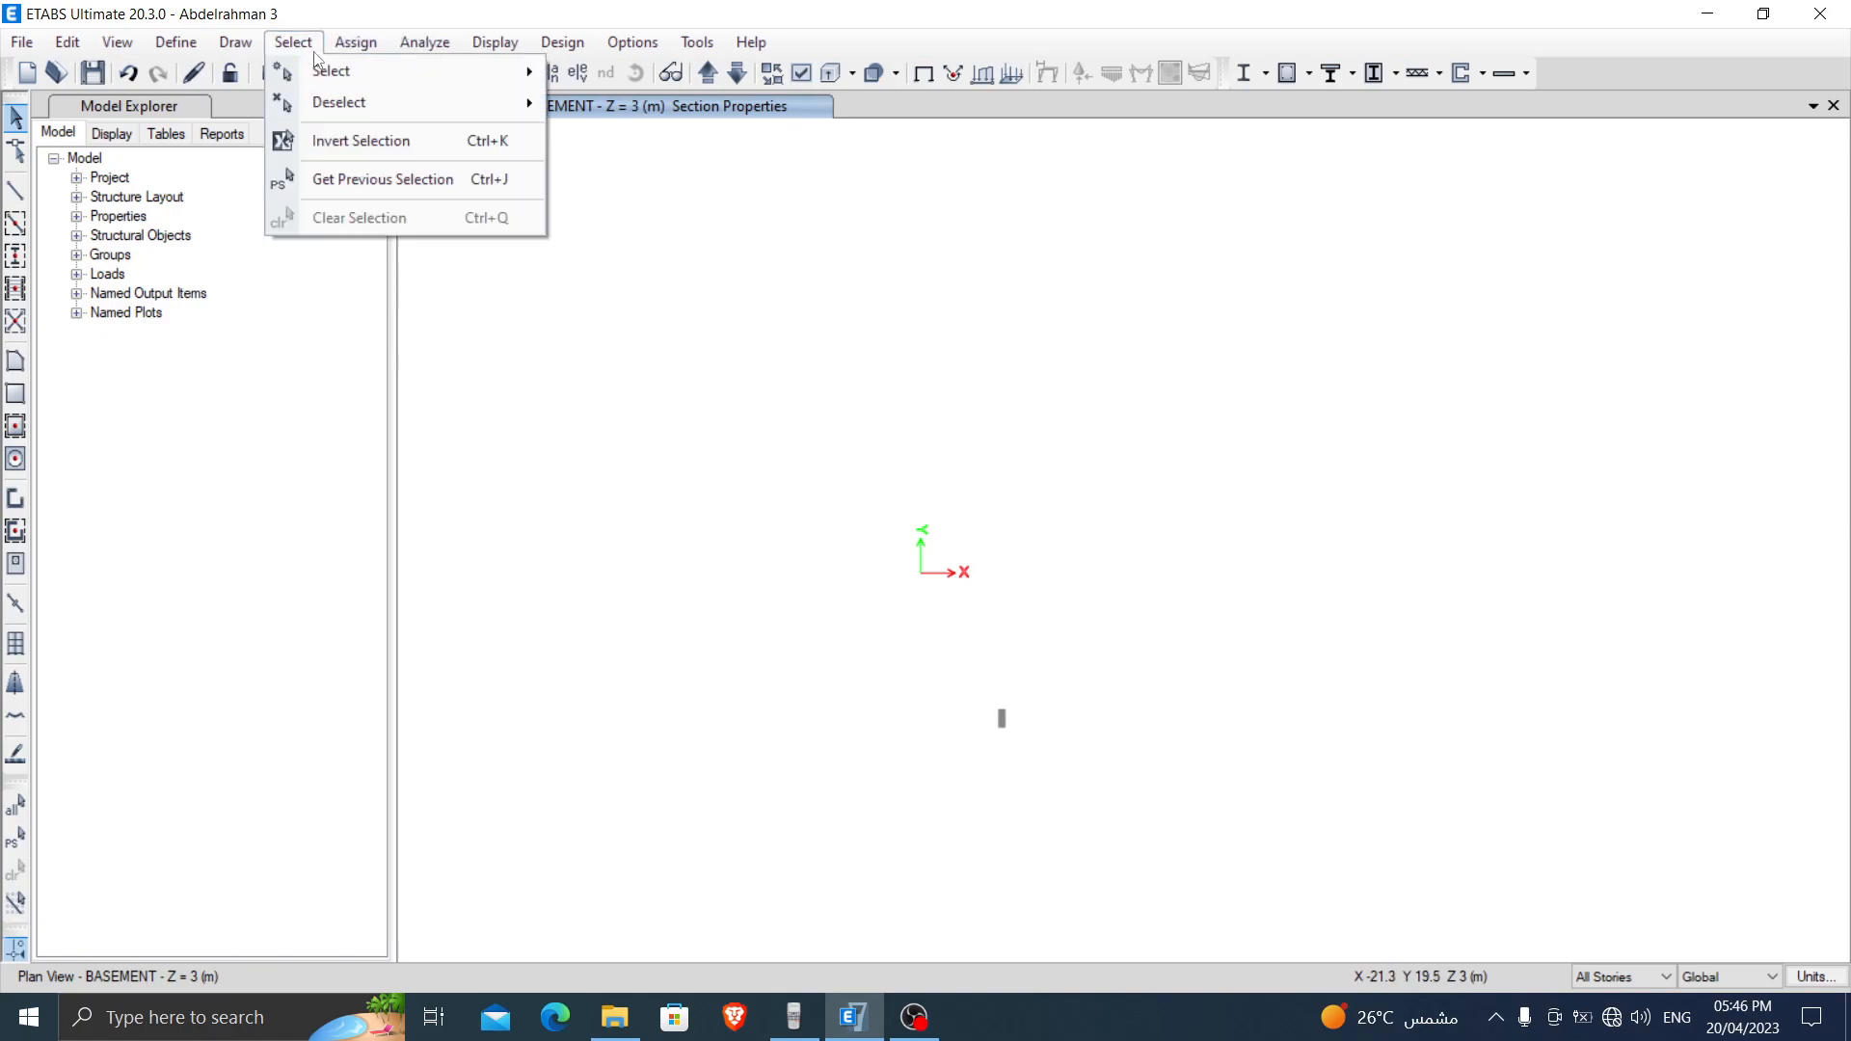
pyautogui.moveTo(318, 70)
pyautogui.click(708, 245)
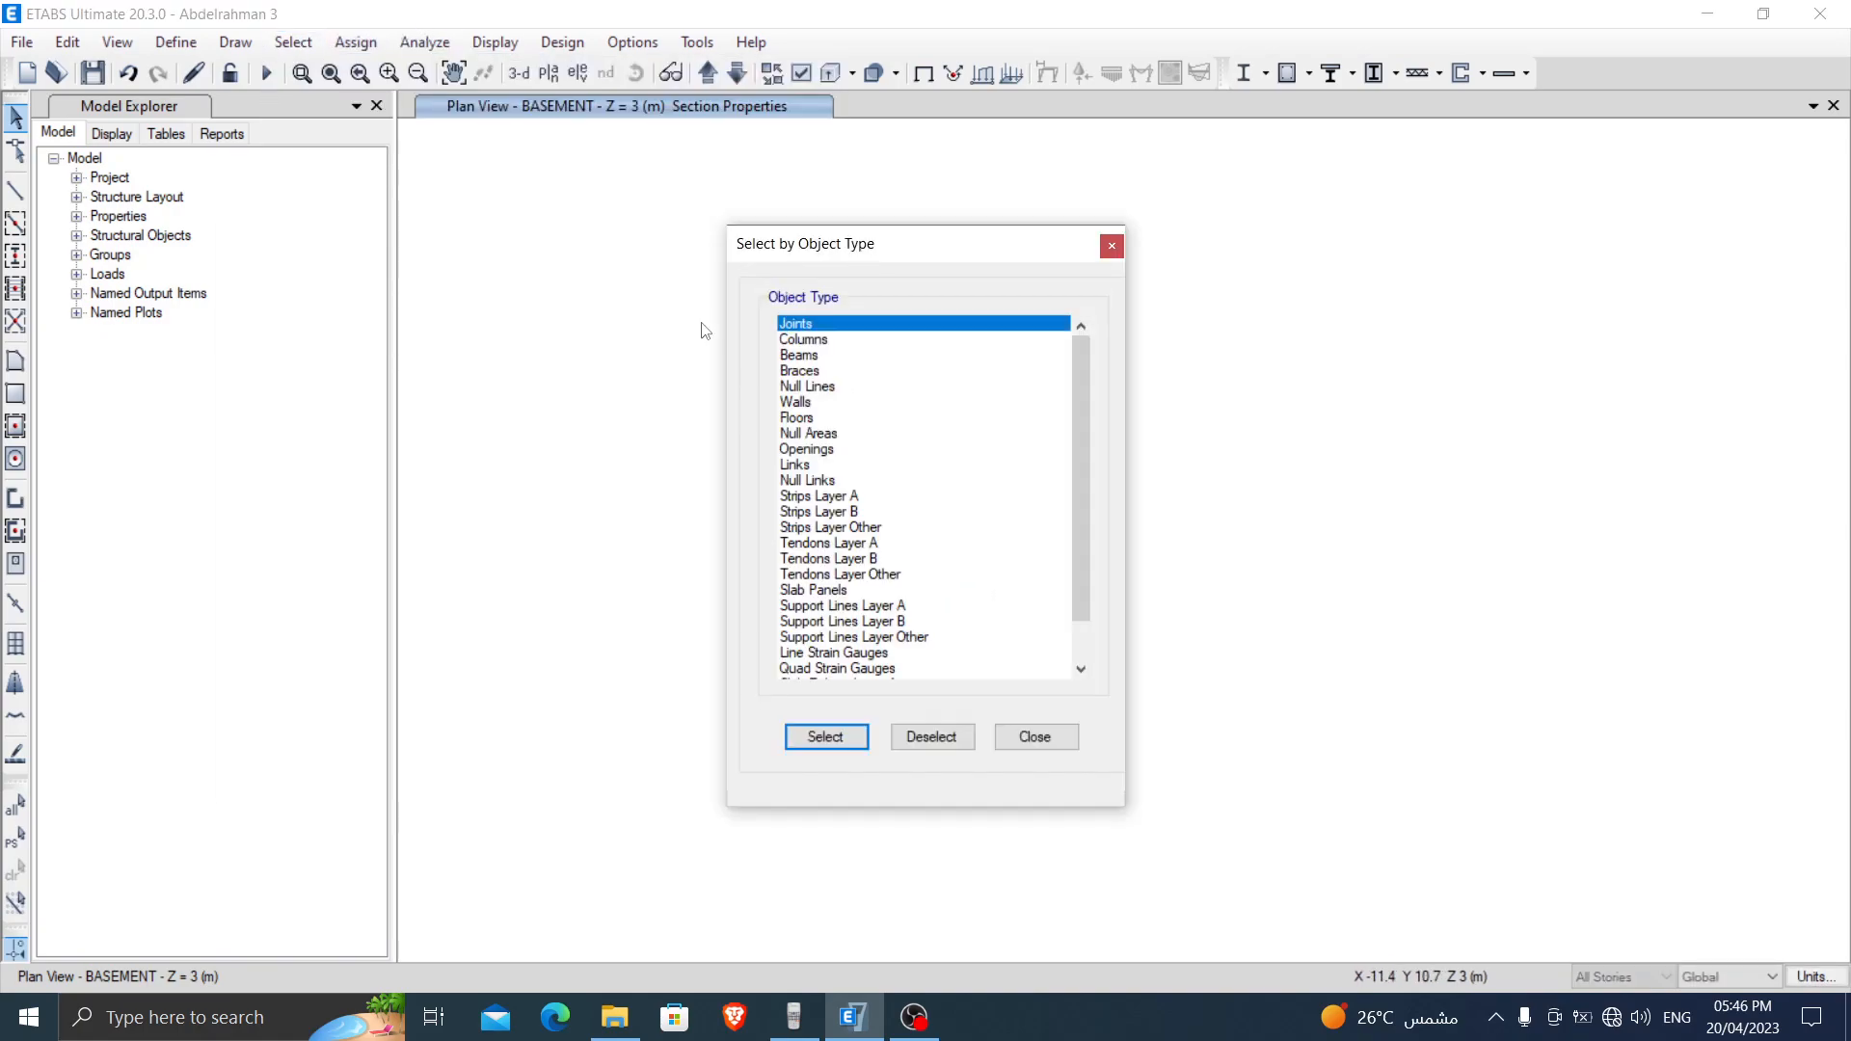
pyautogui.click(814, 339)
pyautogui.click(827, 738)
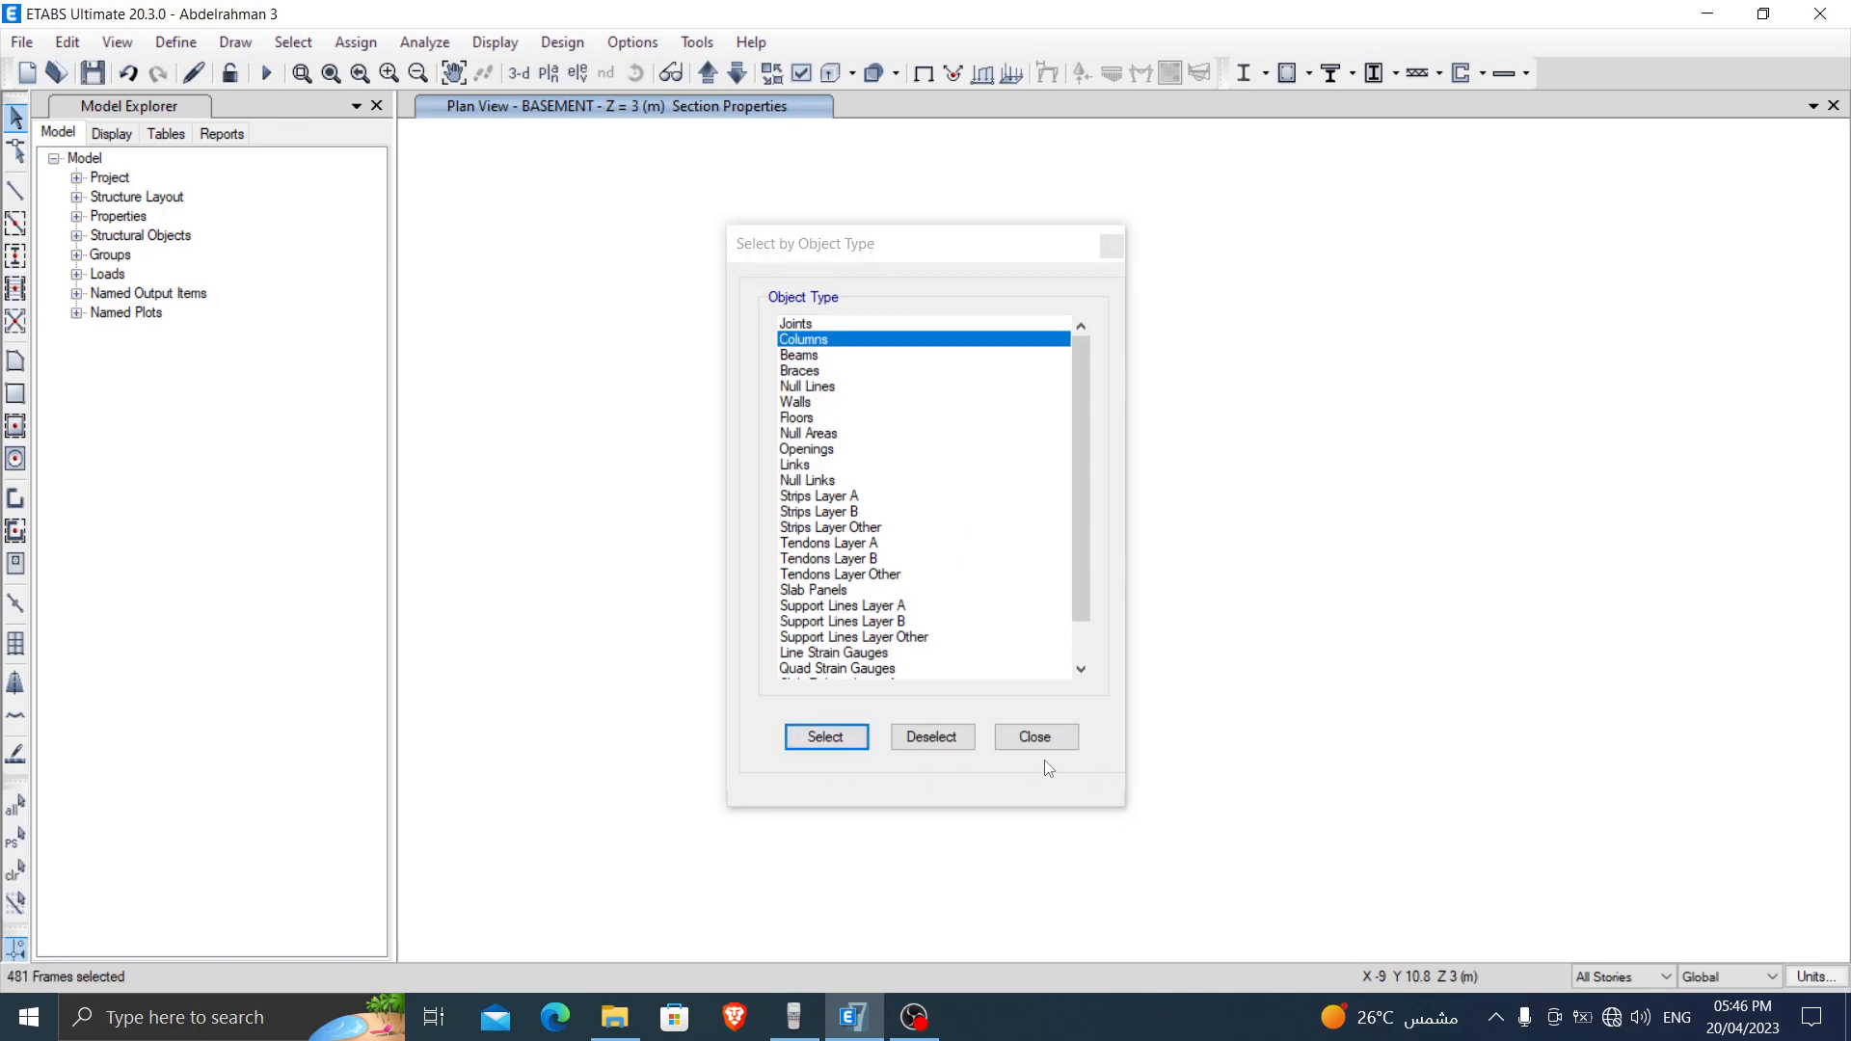
pyautogui.click(1035, 737)
pyautogui.rightClick(547, 476)
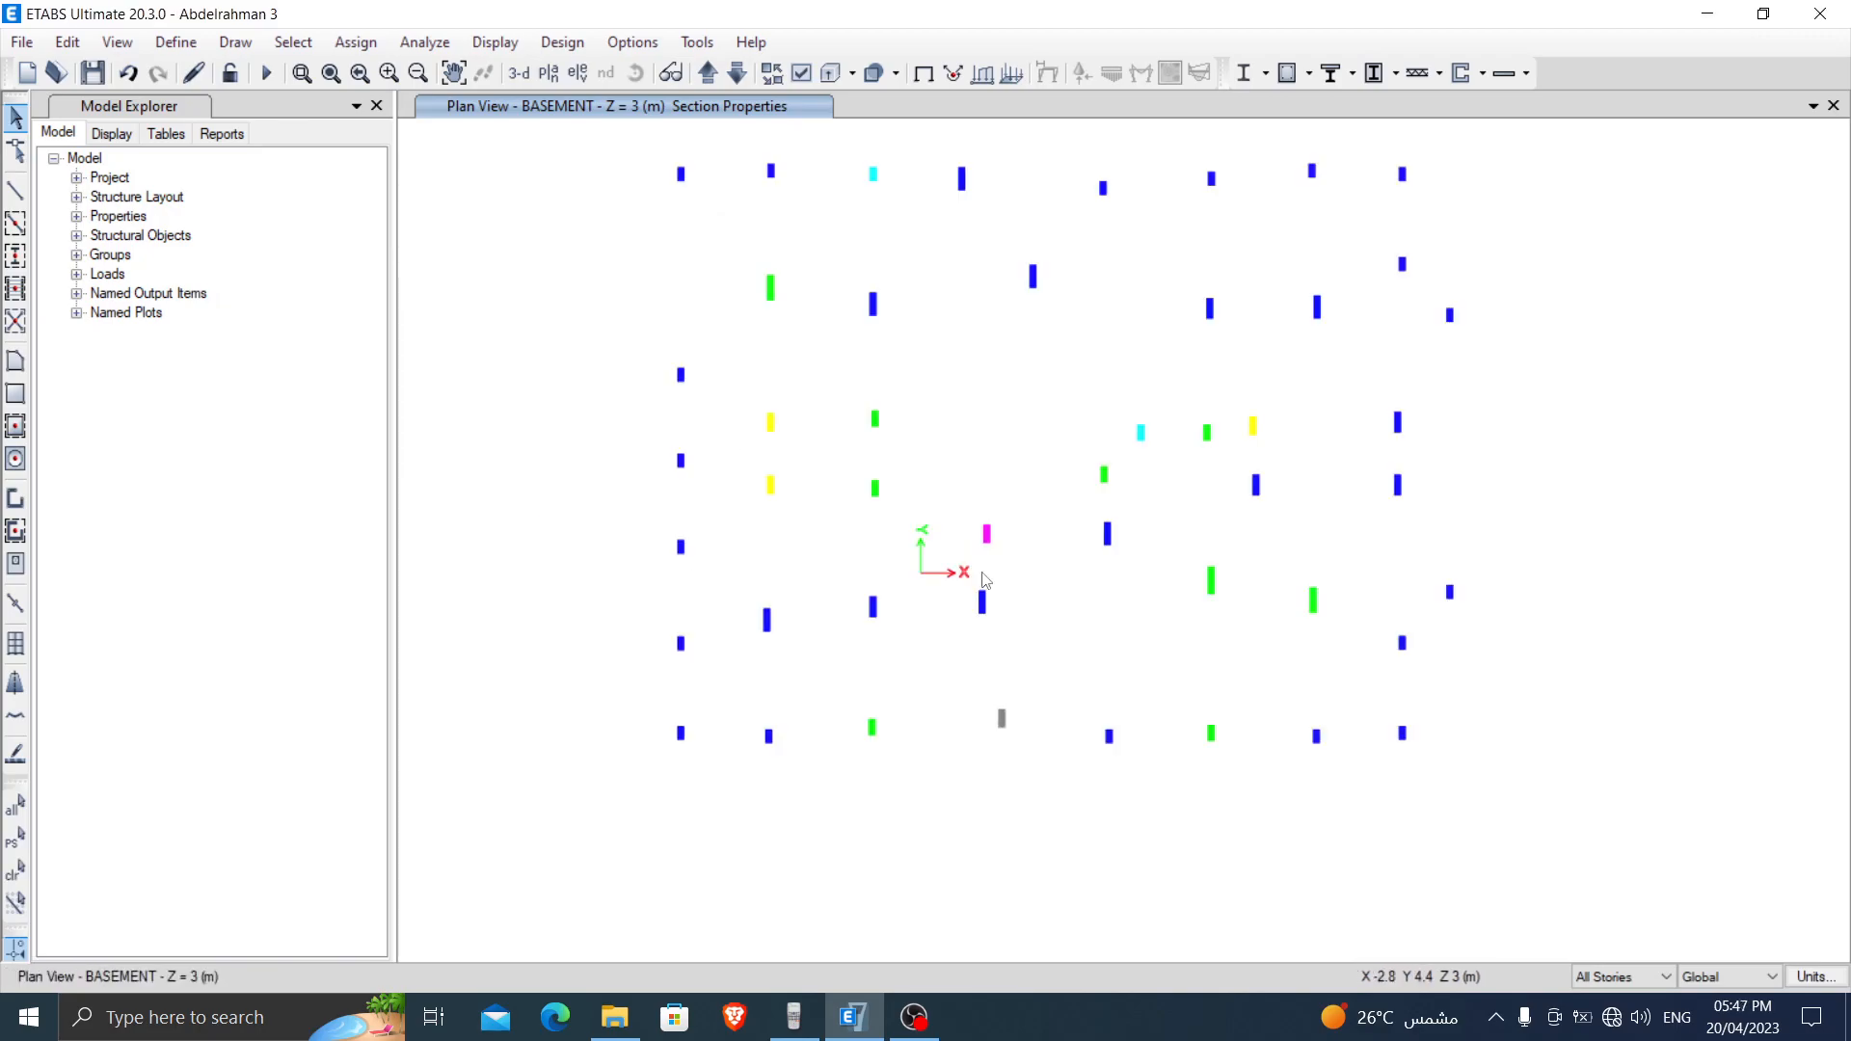
# Step: Examine the section properties assigned to the columns along their full height in the 3-D view
pyautogui.click(521, 75)
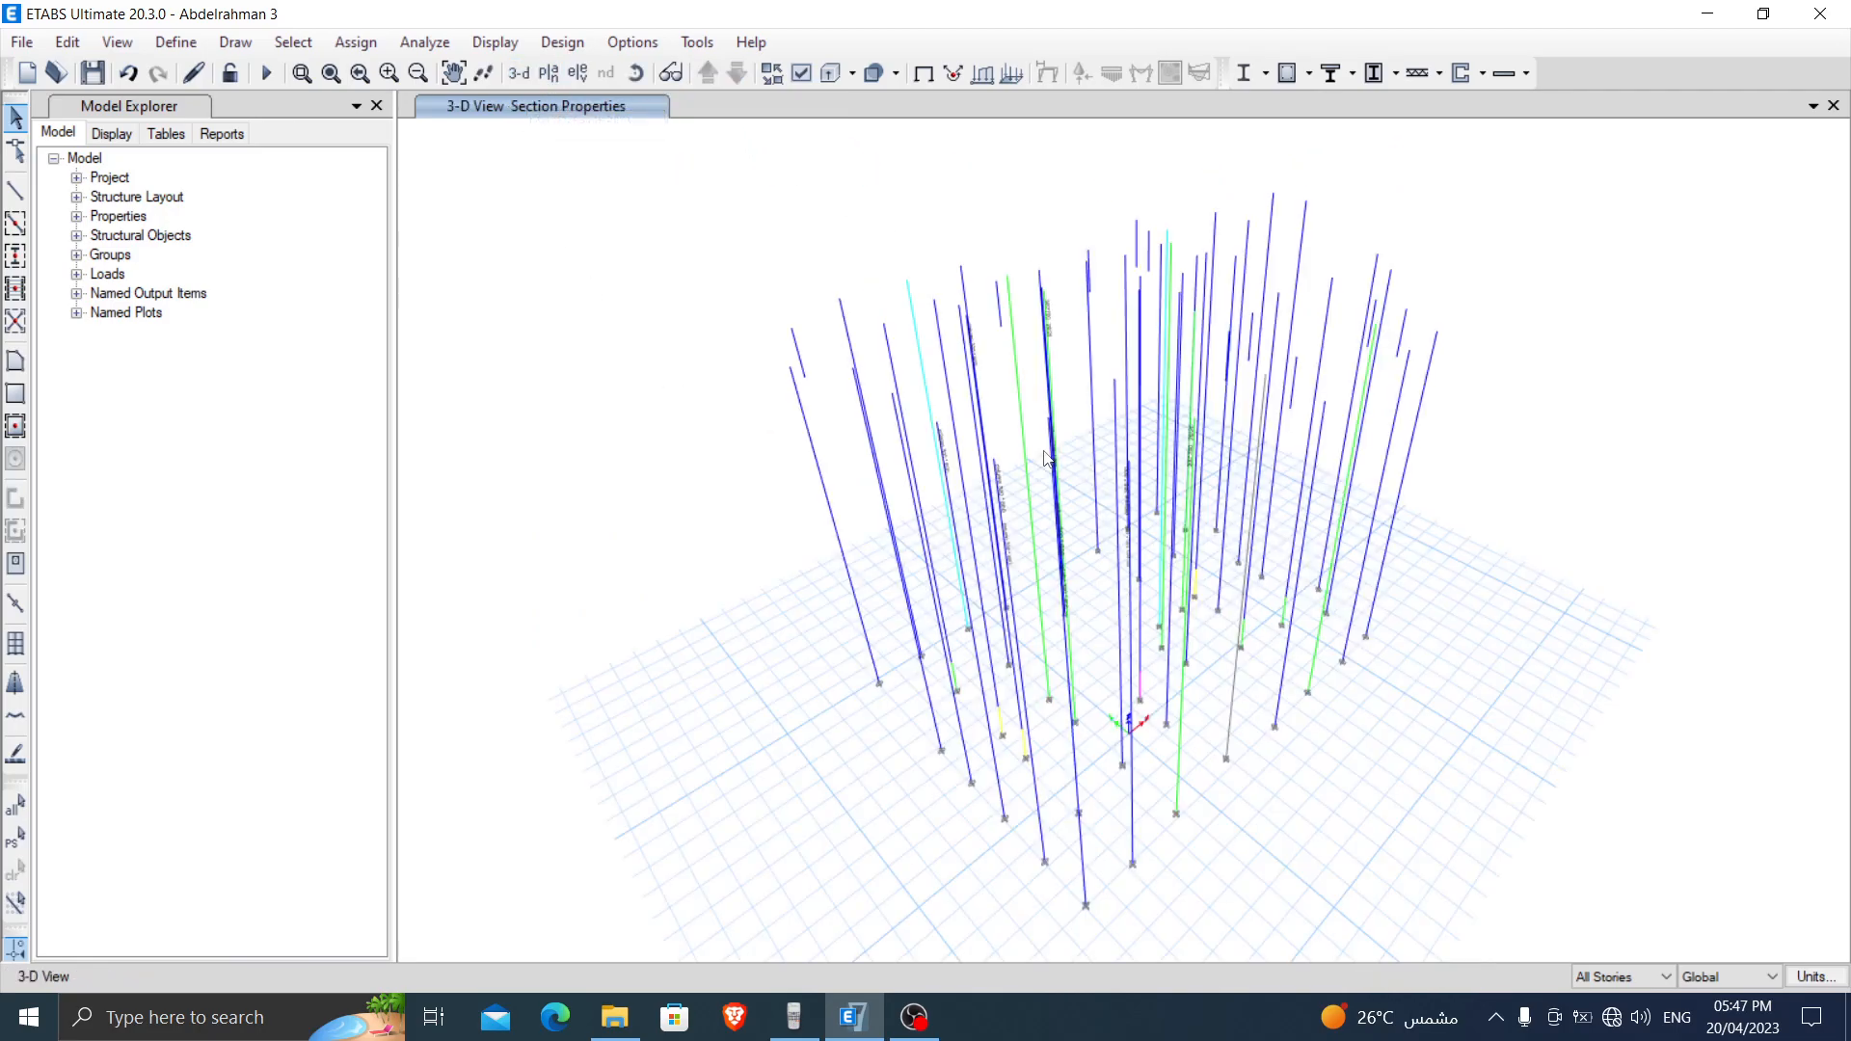
pyautogui.scroll(2, 1209, 756)
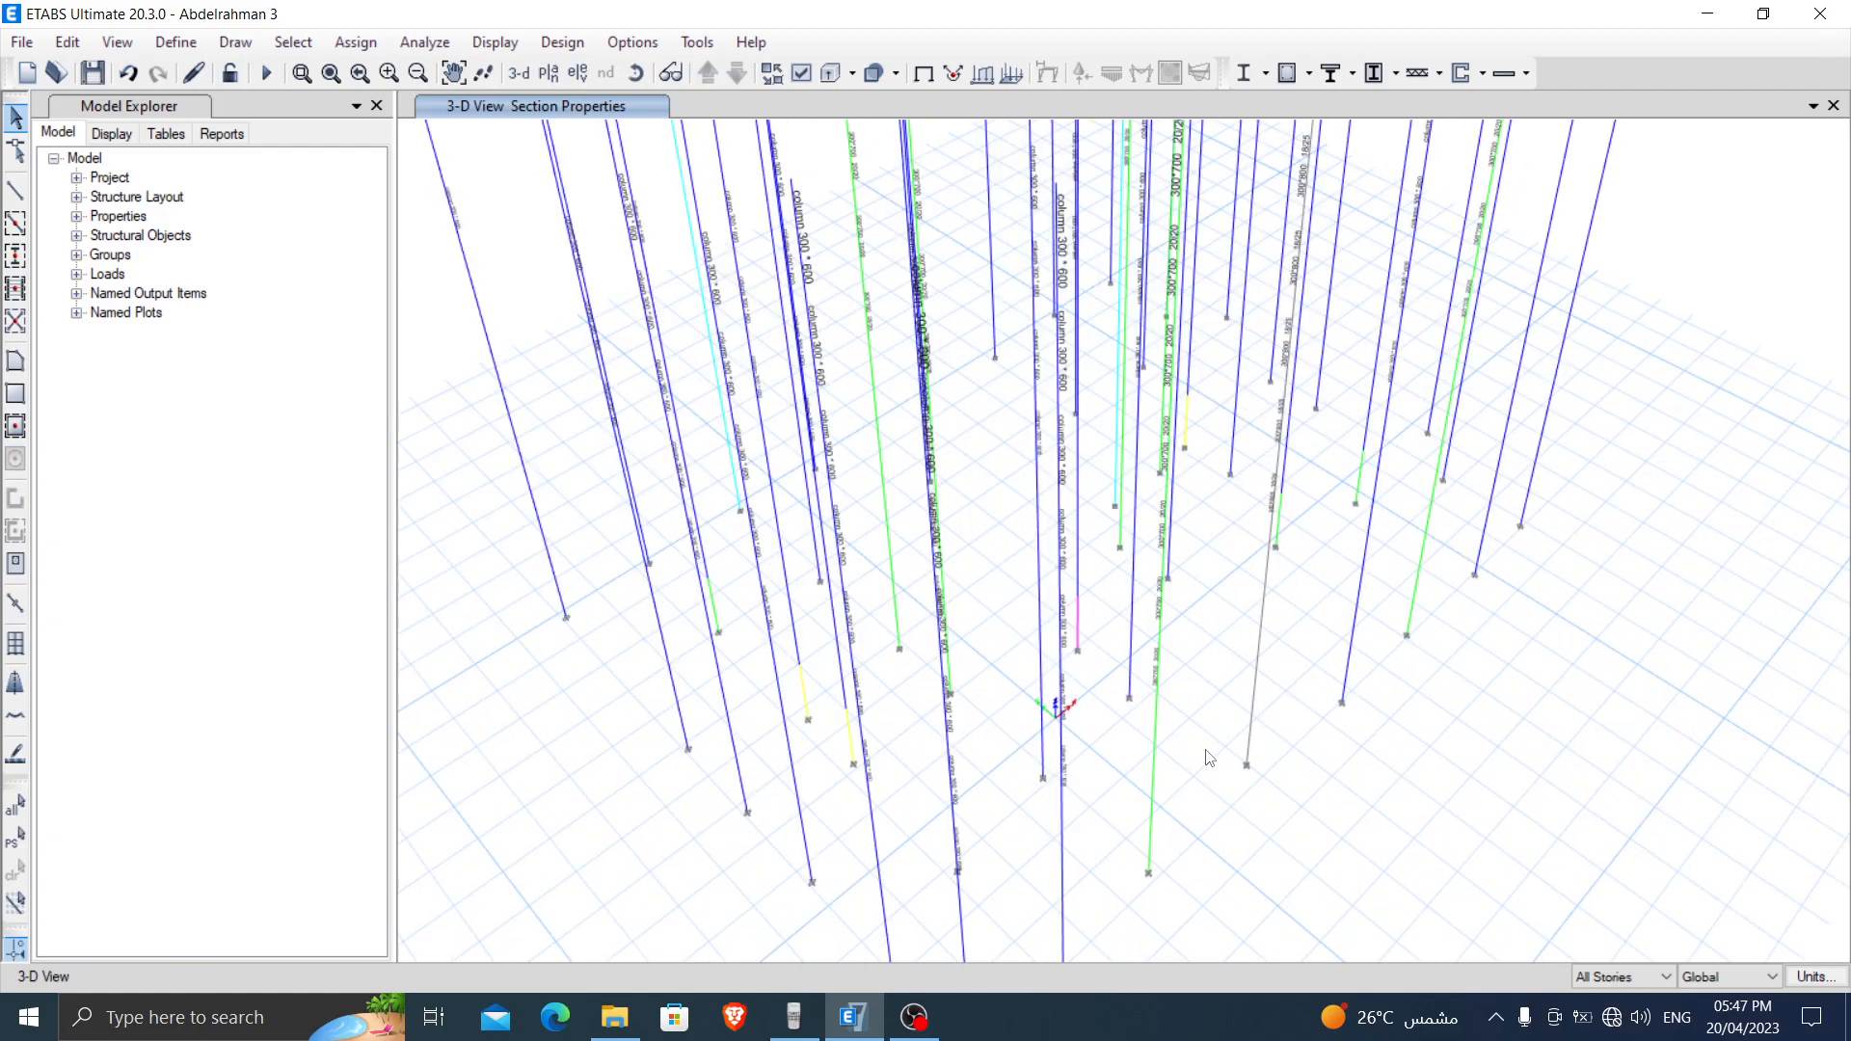
pyautogui.scroll(-3, 1215, 492)
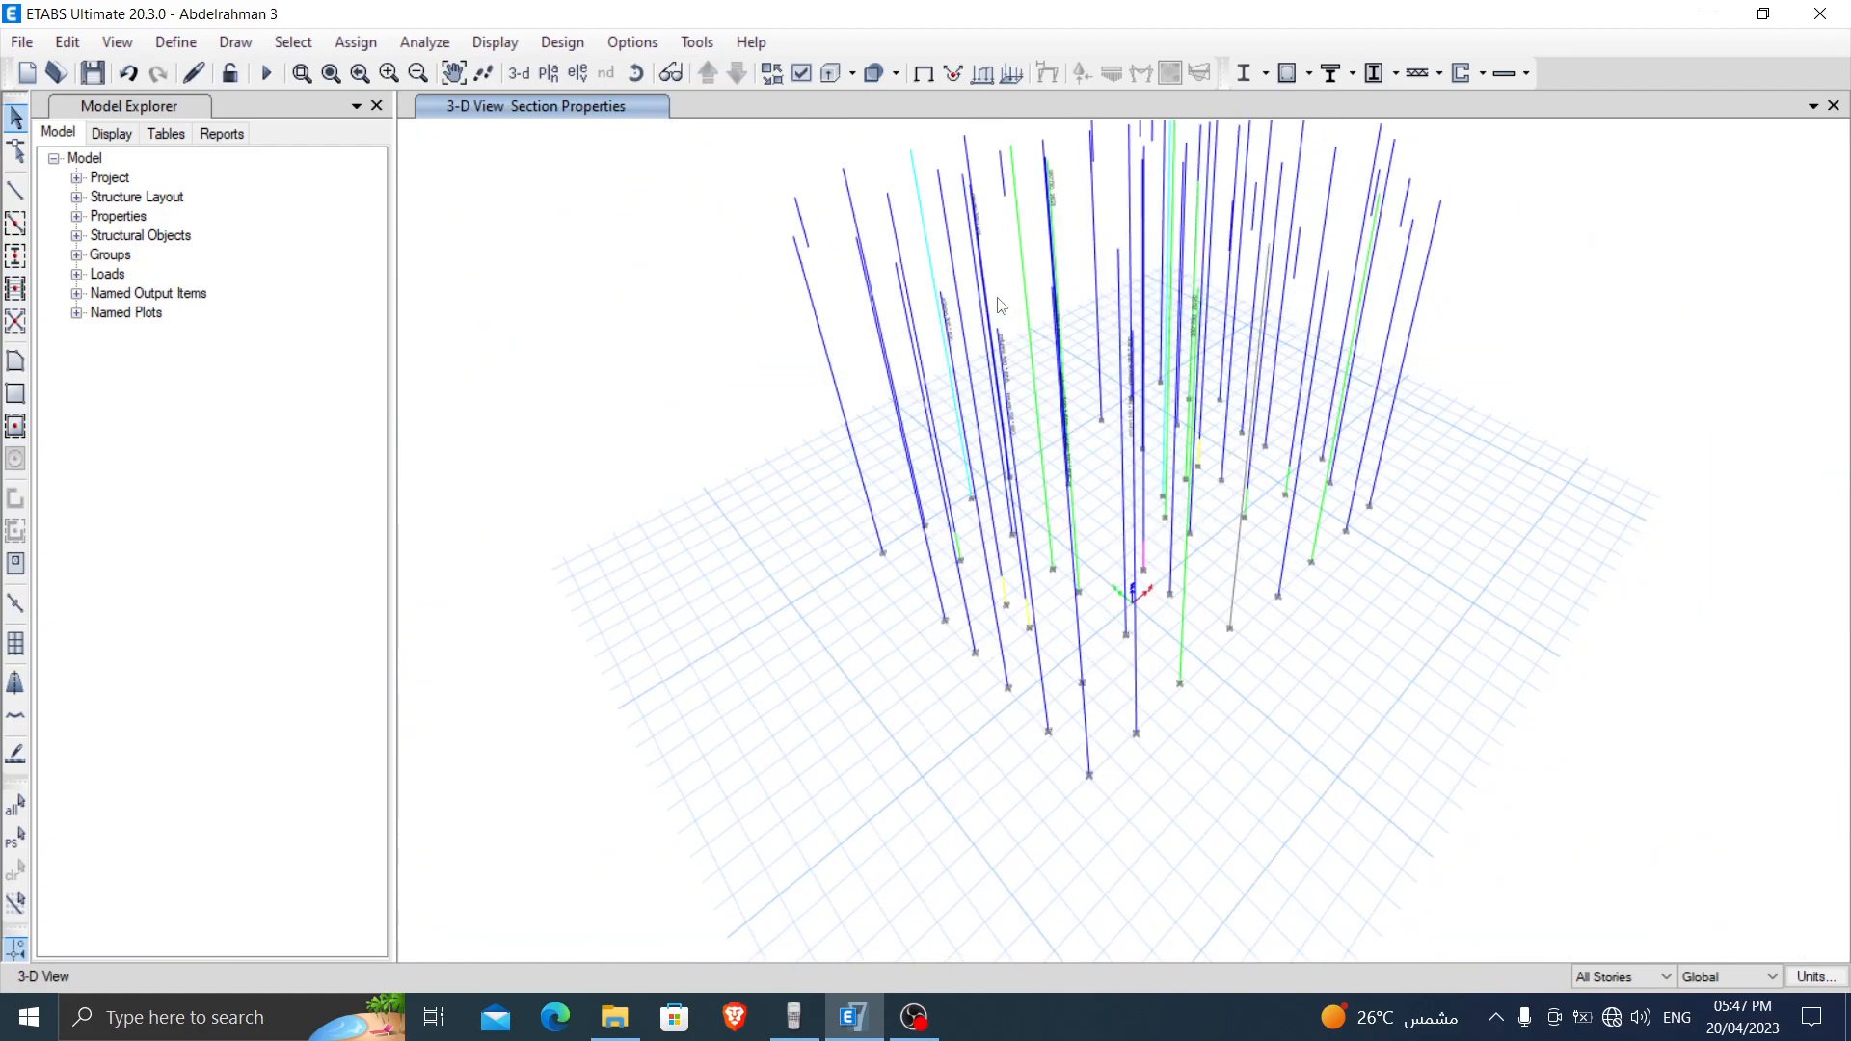
pyautogui.scroll(3, 964, 386)
pyautogui.scroll(-3, 998, 366)
pyautogui.keyDown('shift'); pyautogui.moveTo(1465, 635); pyautogui.dragTo(1335, 680, button='middle'); pyautogui.keyUp('shift')
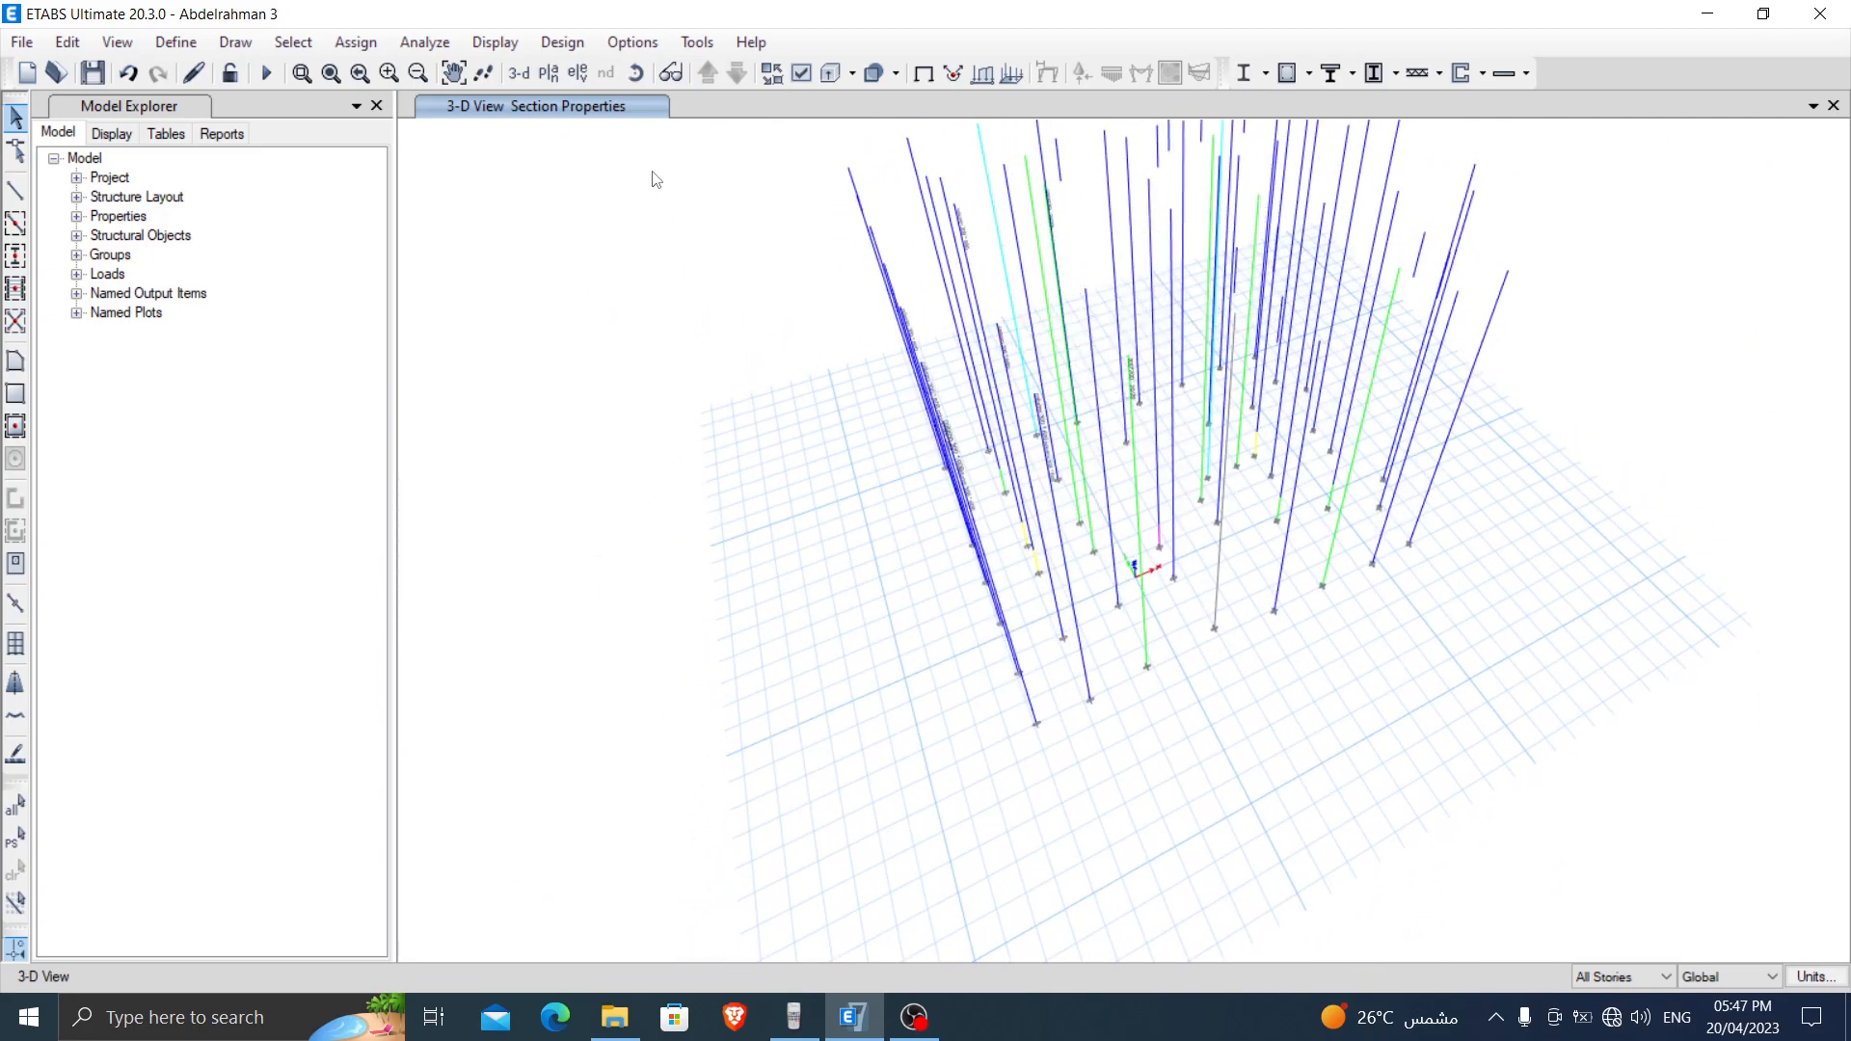
pyautogui.scroll(2, 1041, 583)
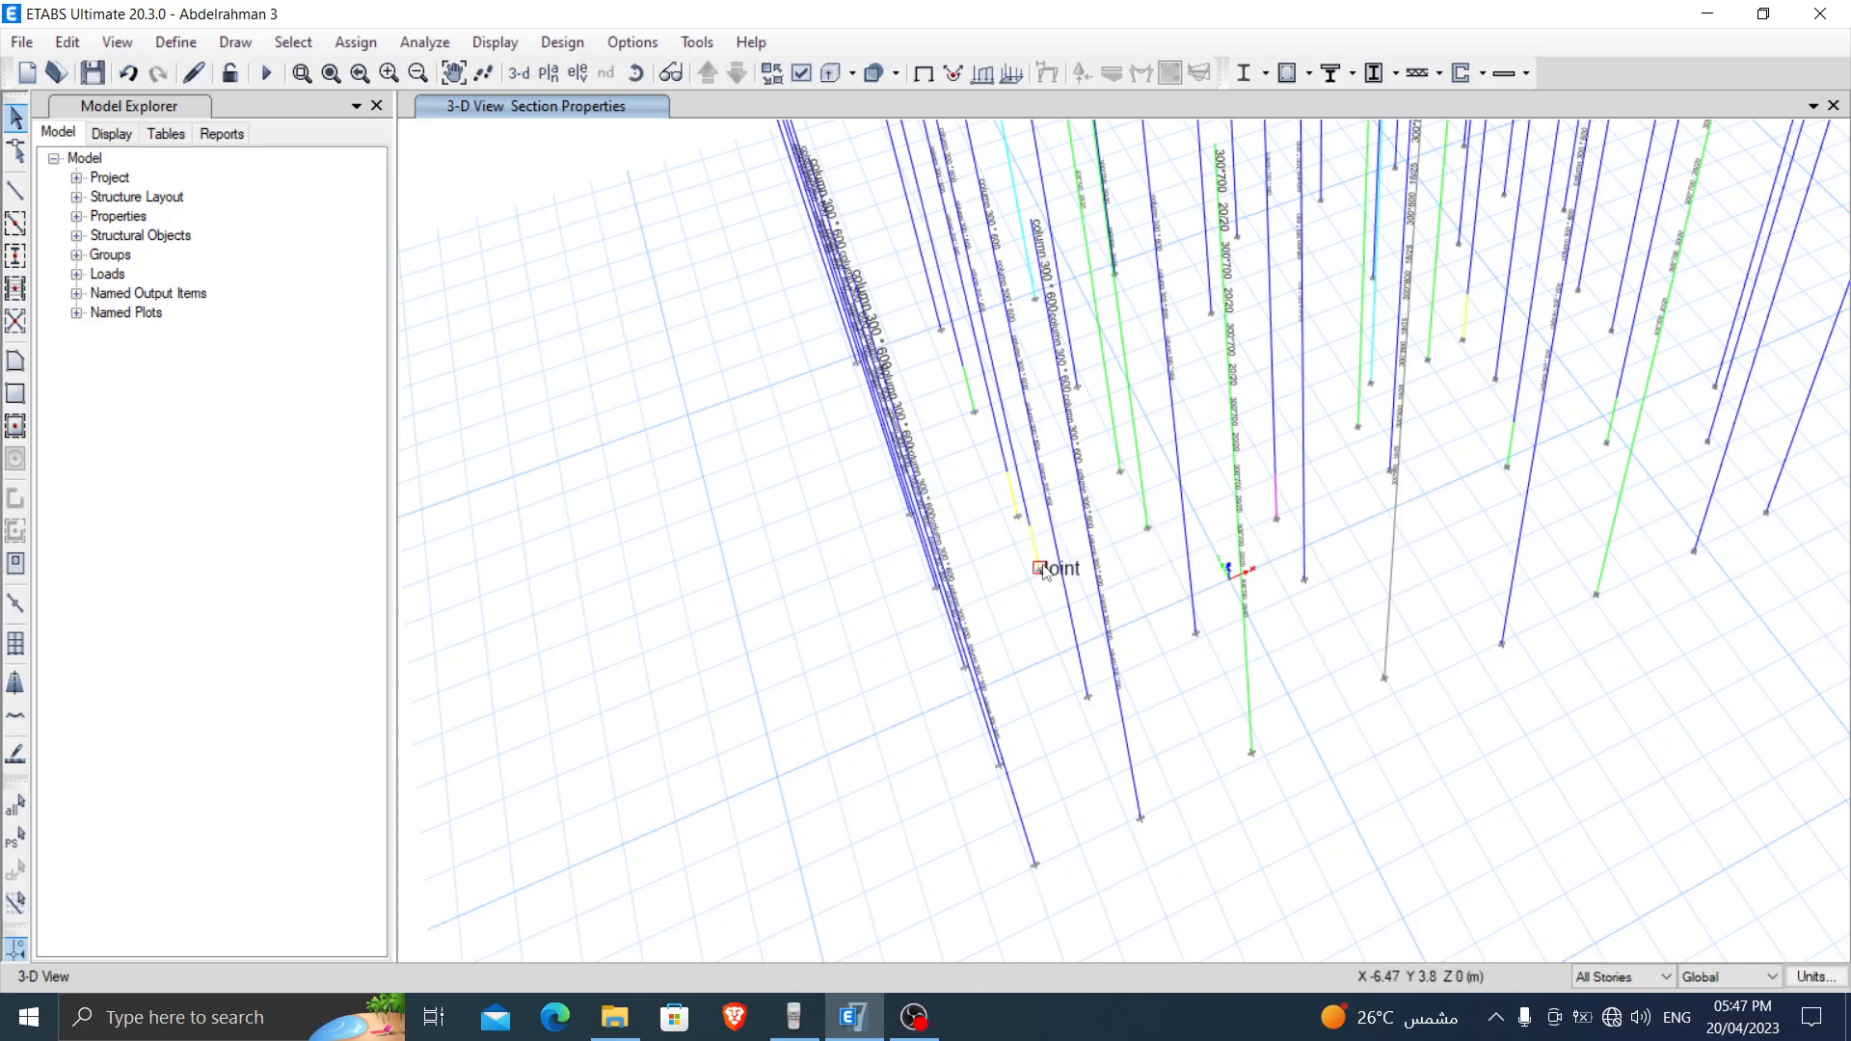
pyautogui.scroll(-5, 904, 280)
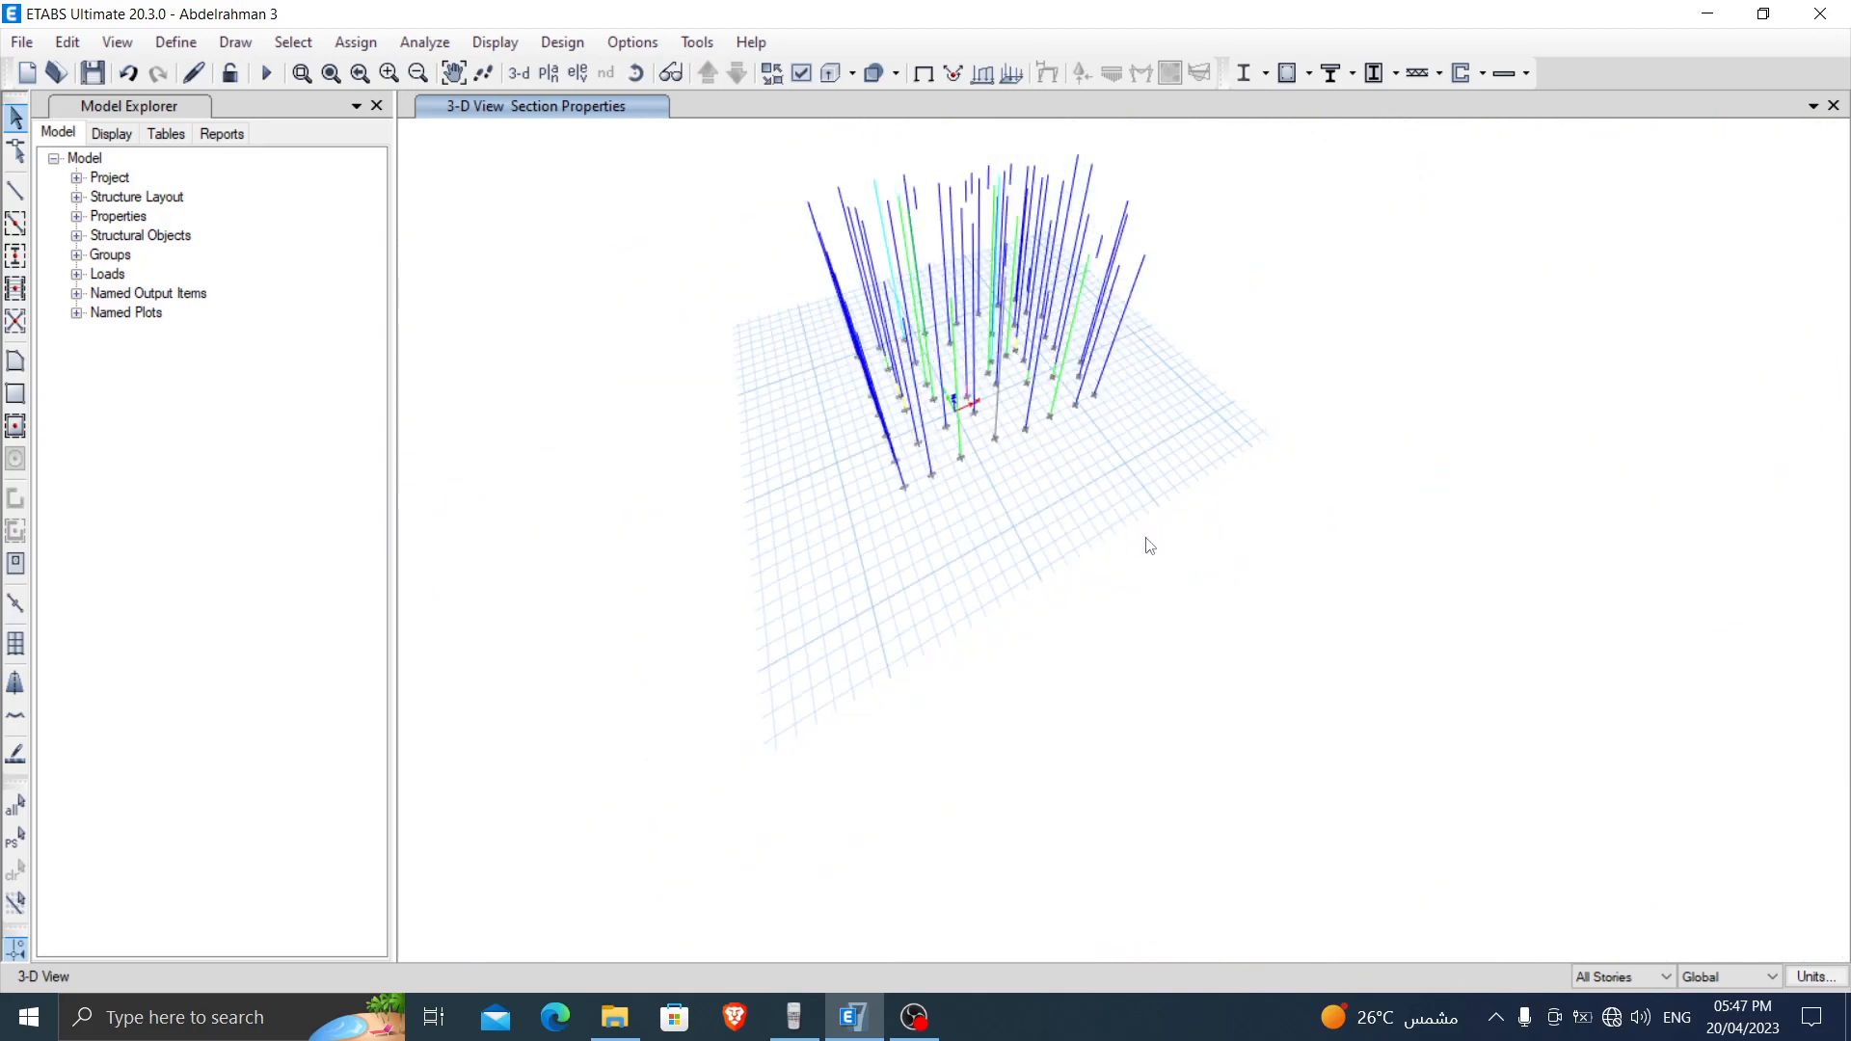
# Step: Select the frames that use section property 300*800 22/18 and show only the selected objects
pyautogui.click(293, 43)
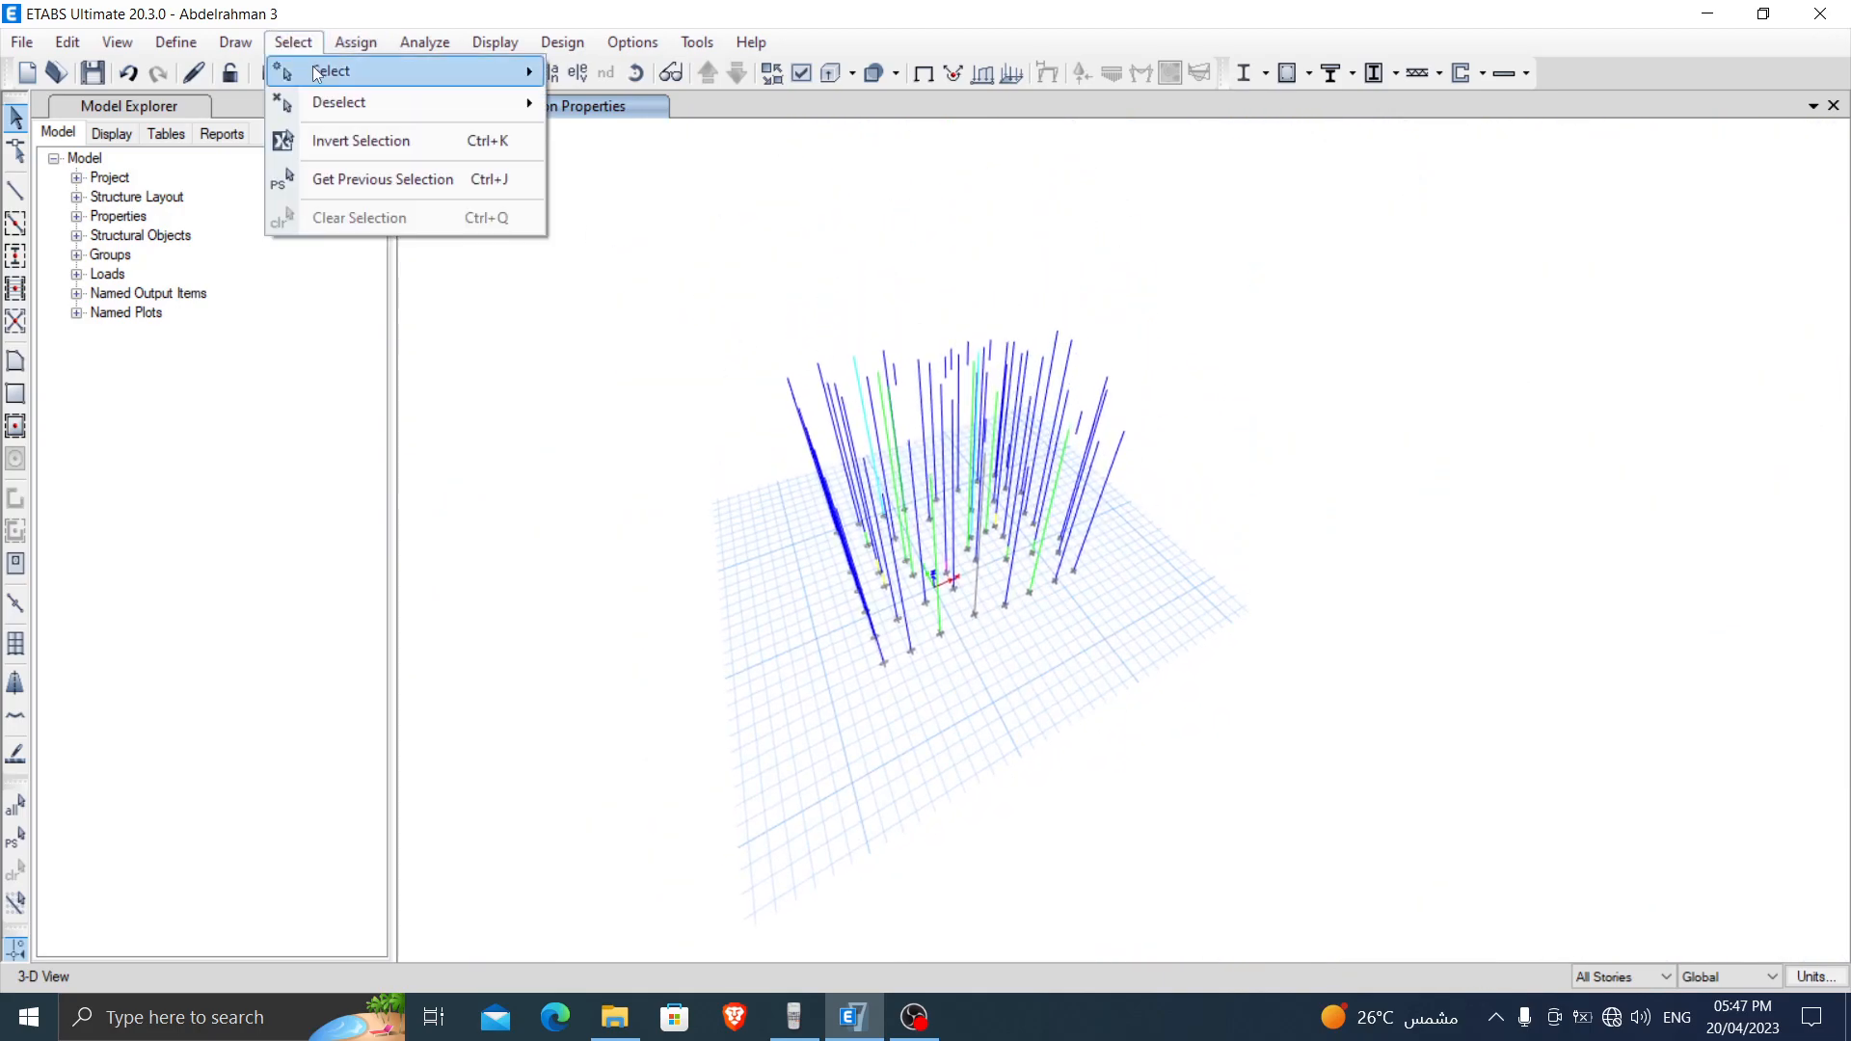
pyautogui.moveTo(328, 70)
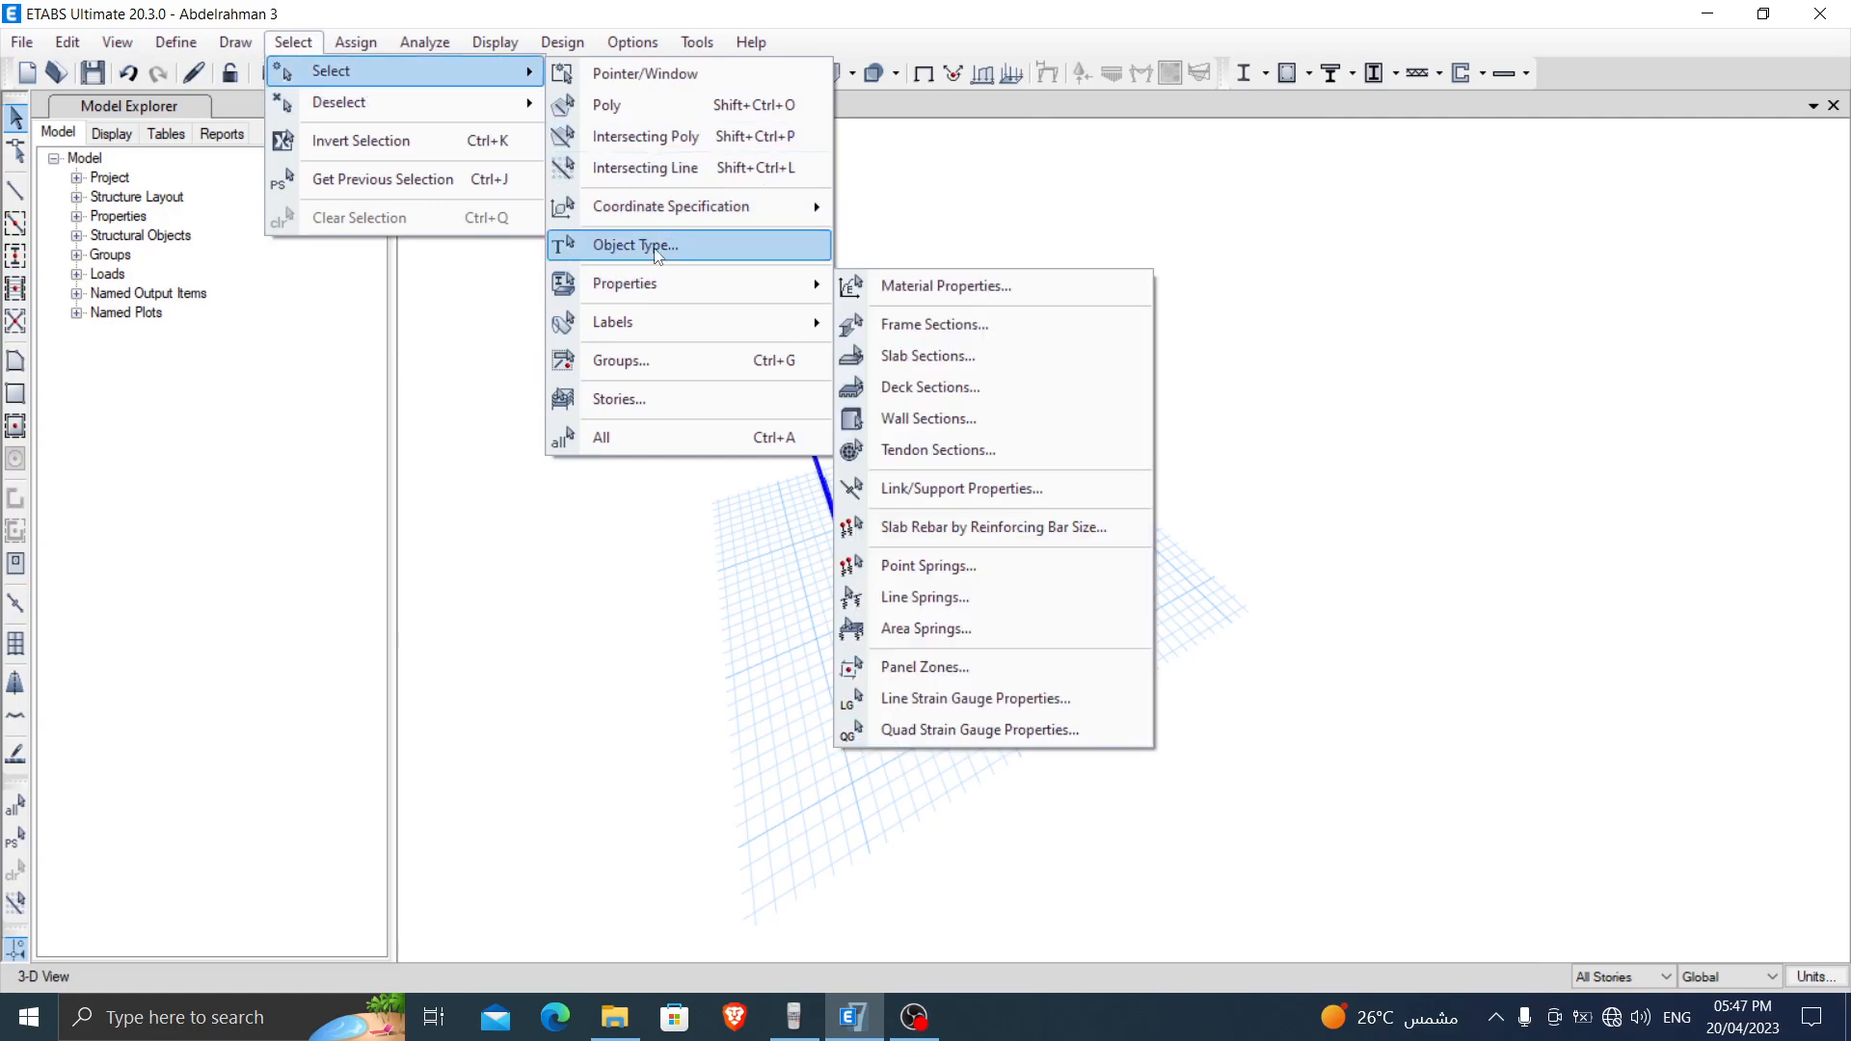
pyautogui.moveTo(642, 295)
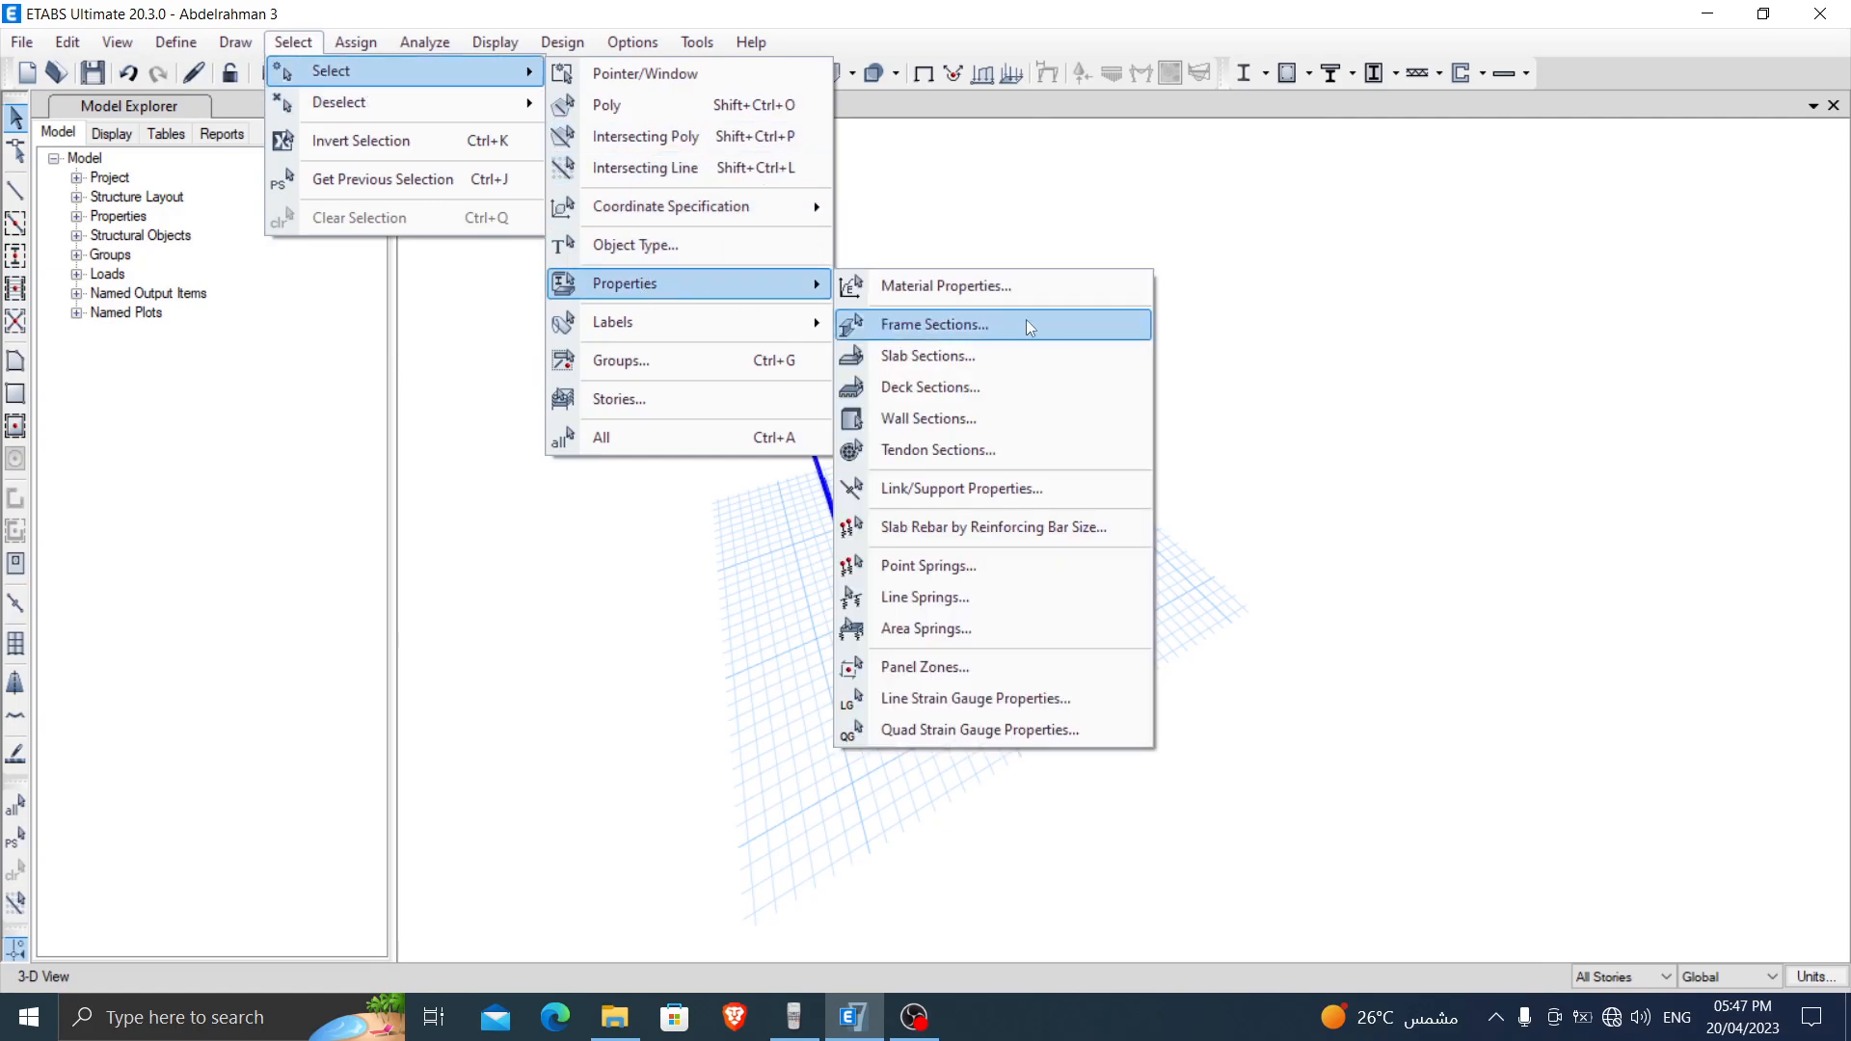
pyautogui.click(961, 327)
pyautogui.click(831, 427)
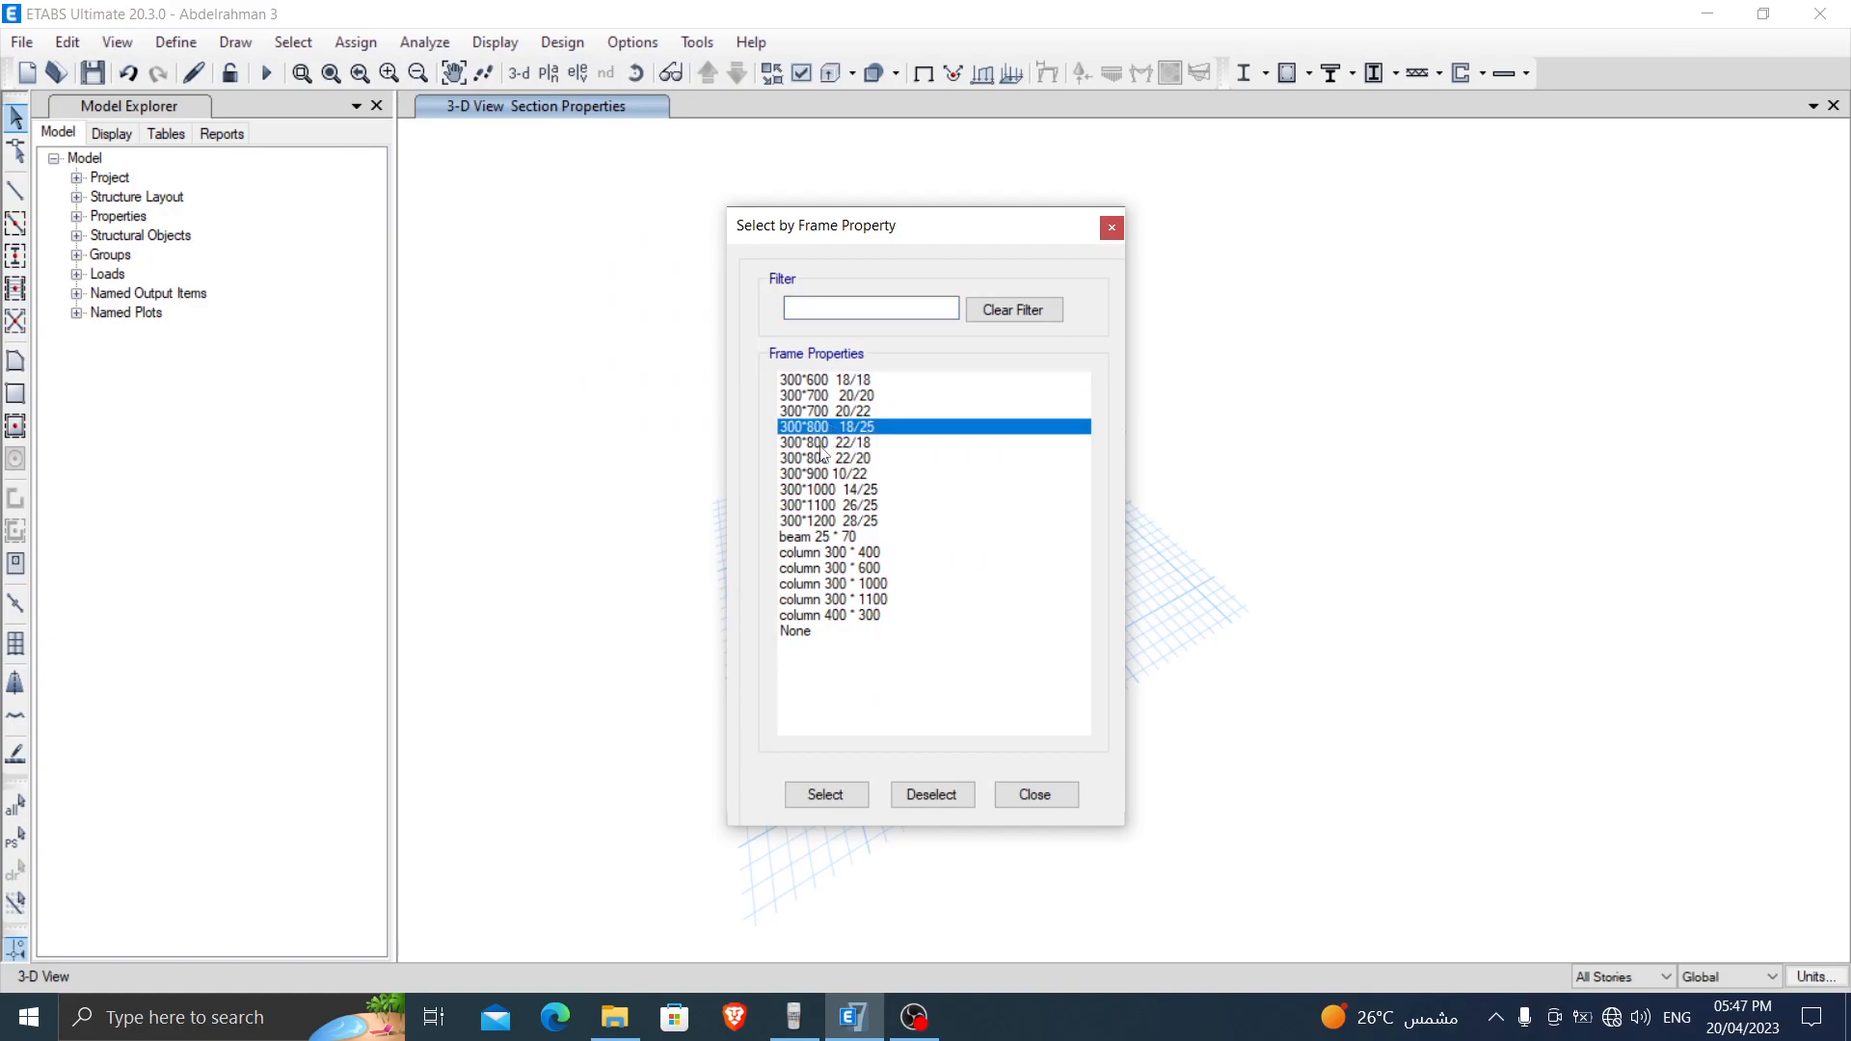
pyautogui.click(821, 446)
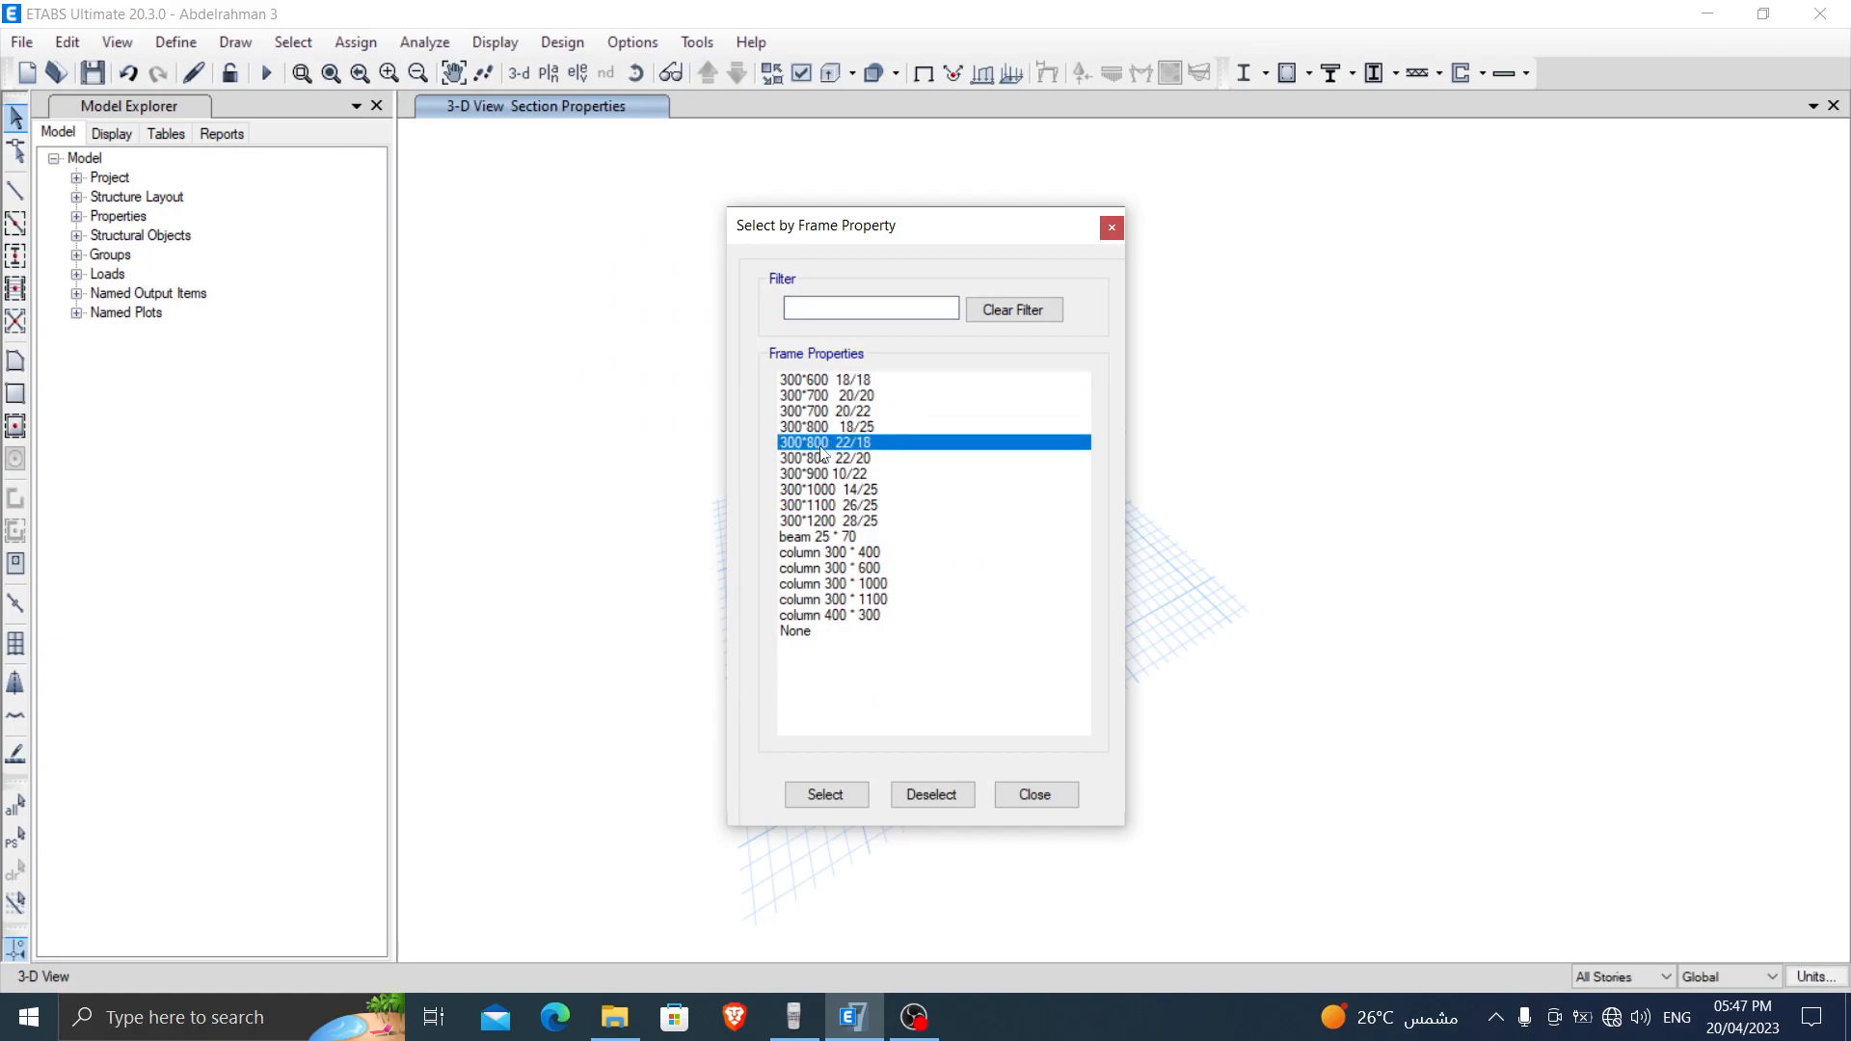
pyautogui.click(826, 795)
pyautogui.click(1034, 795)
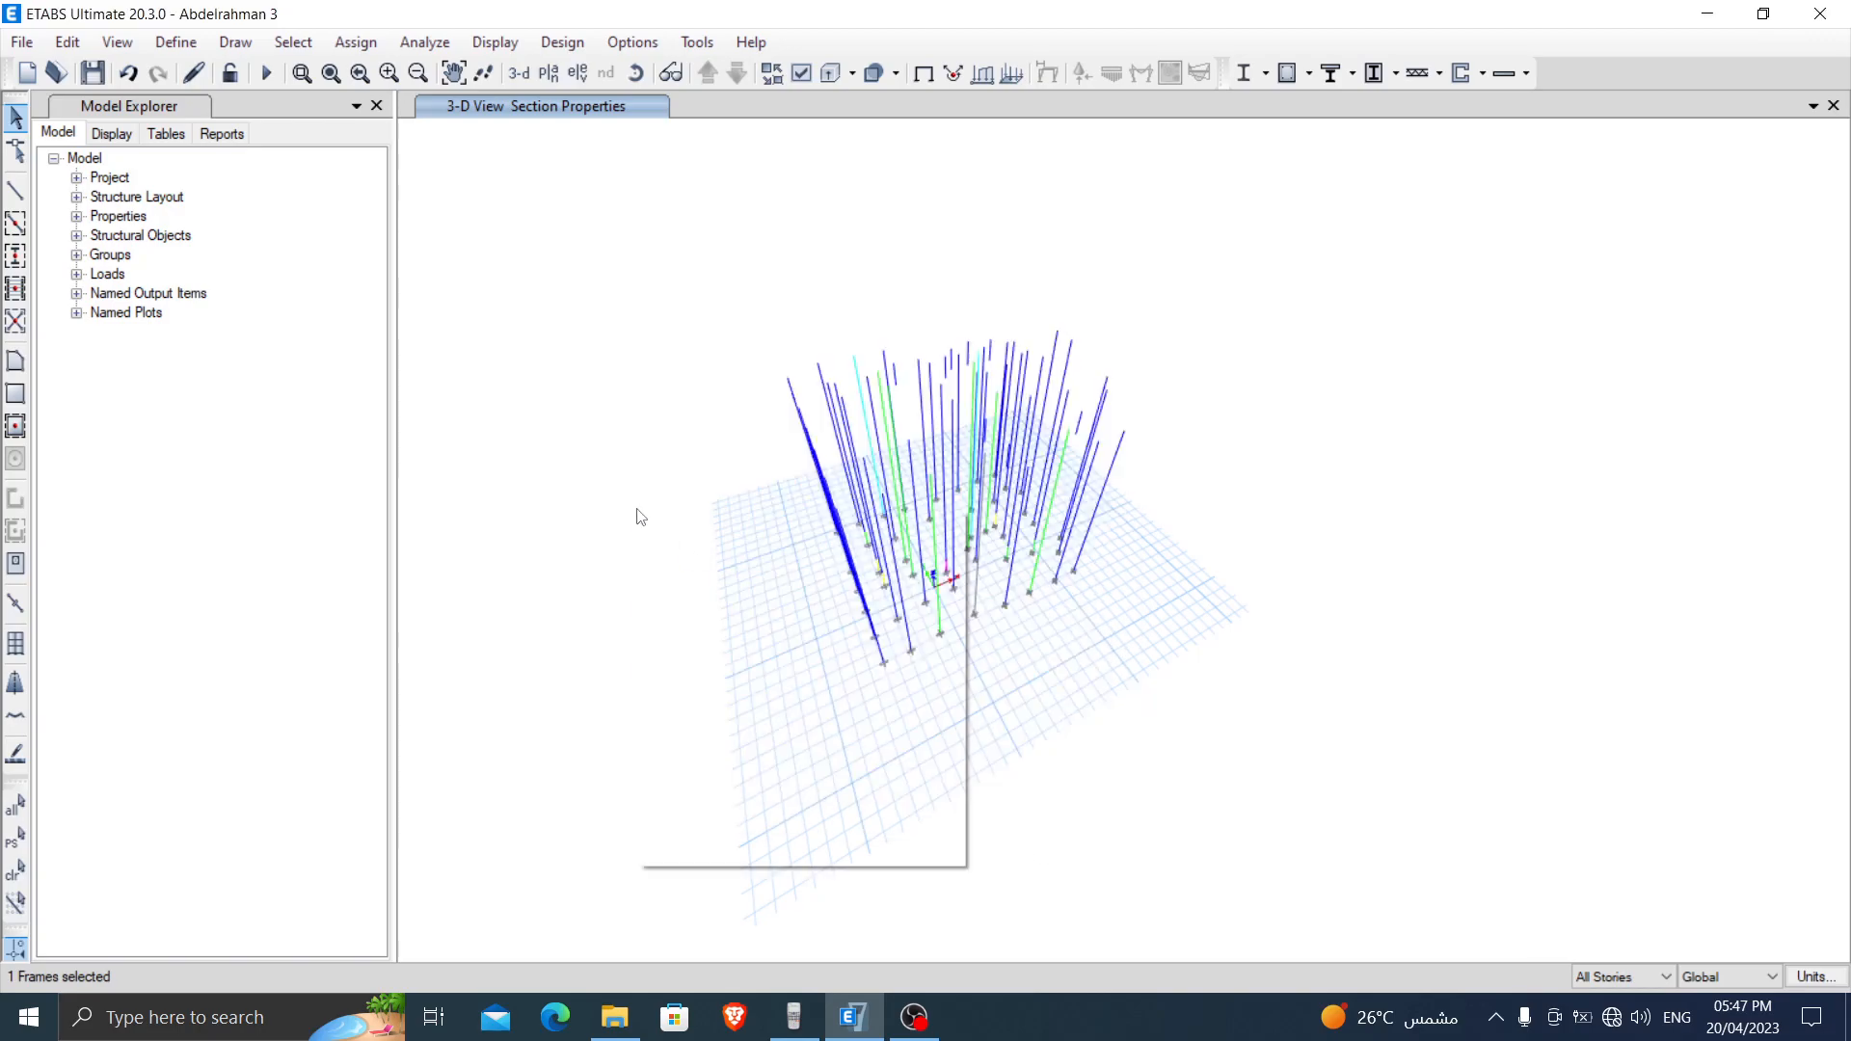
pyautogui.rightClick(636, 512)
pyautogui.click(731, 645)
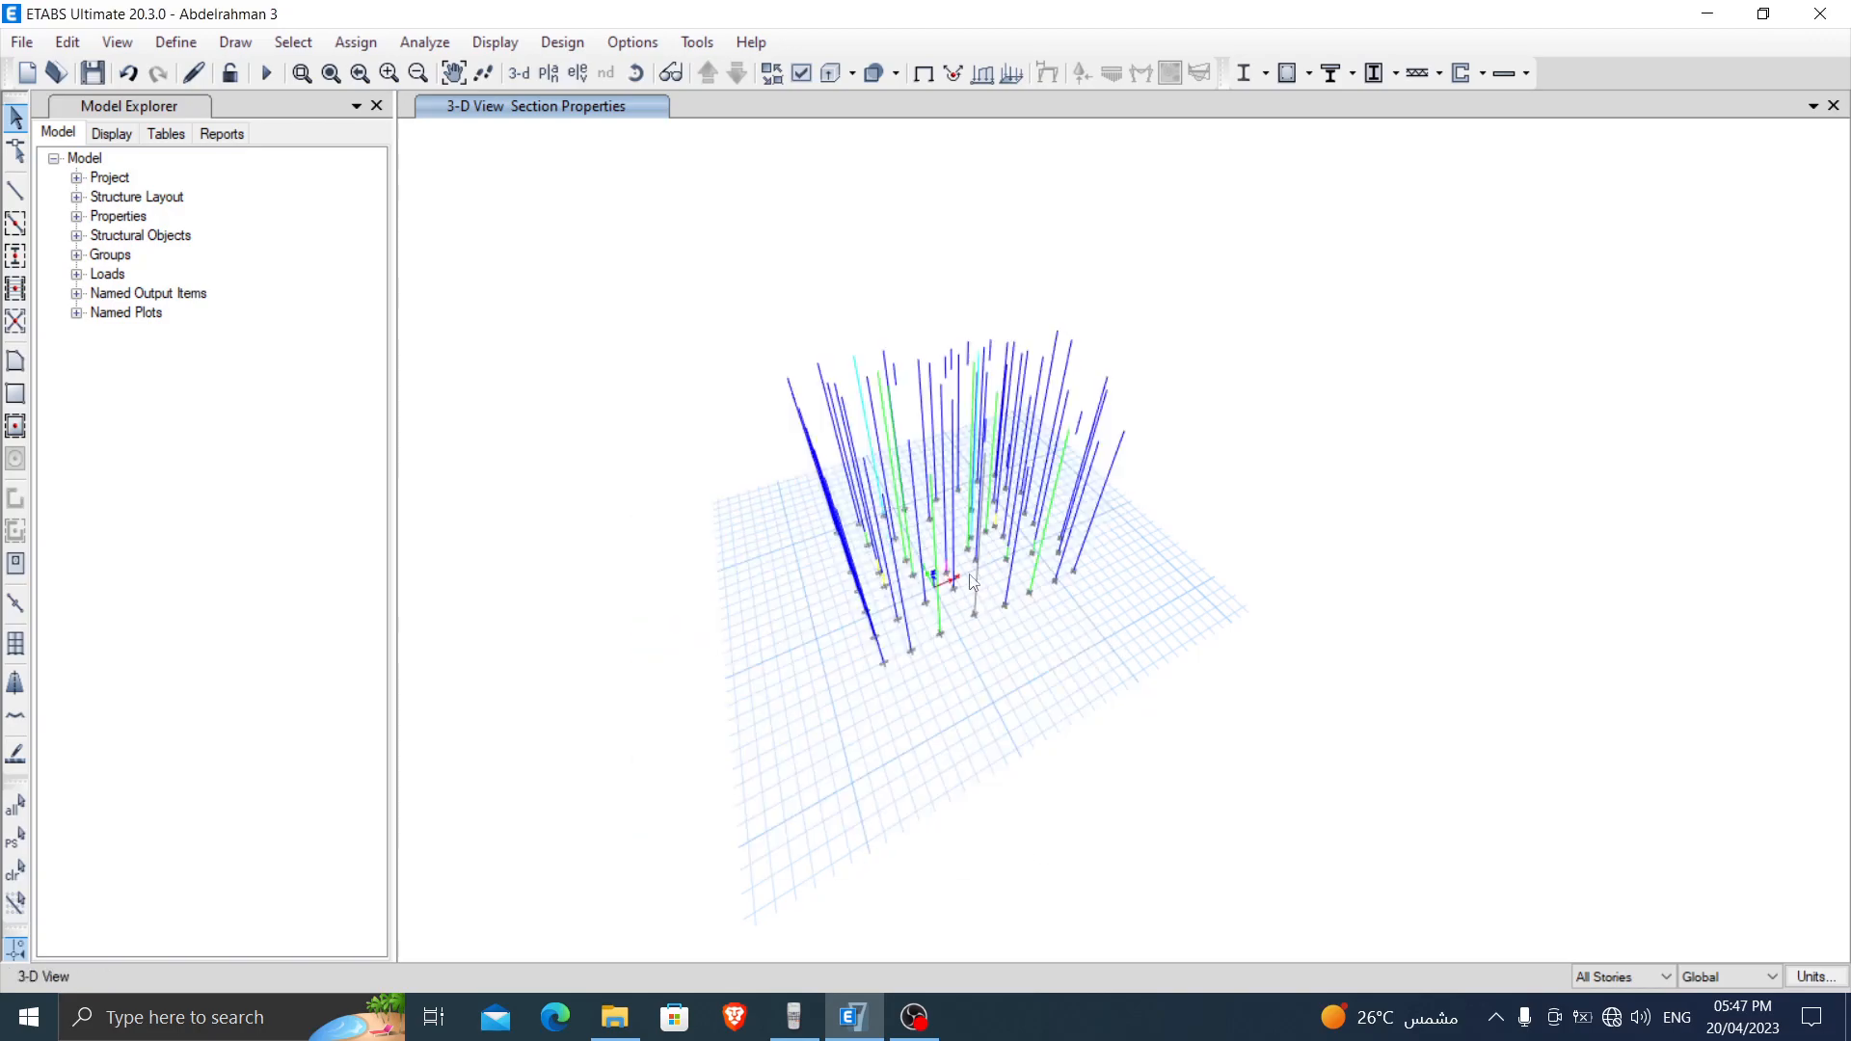
pyautogui.scroll(5, 981, 583)
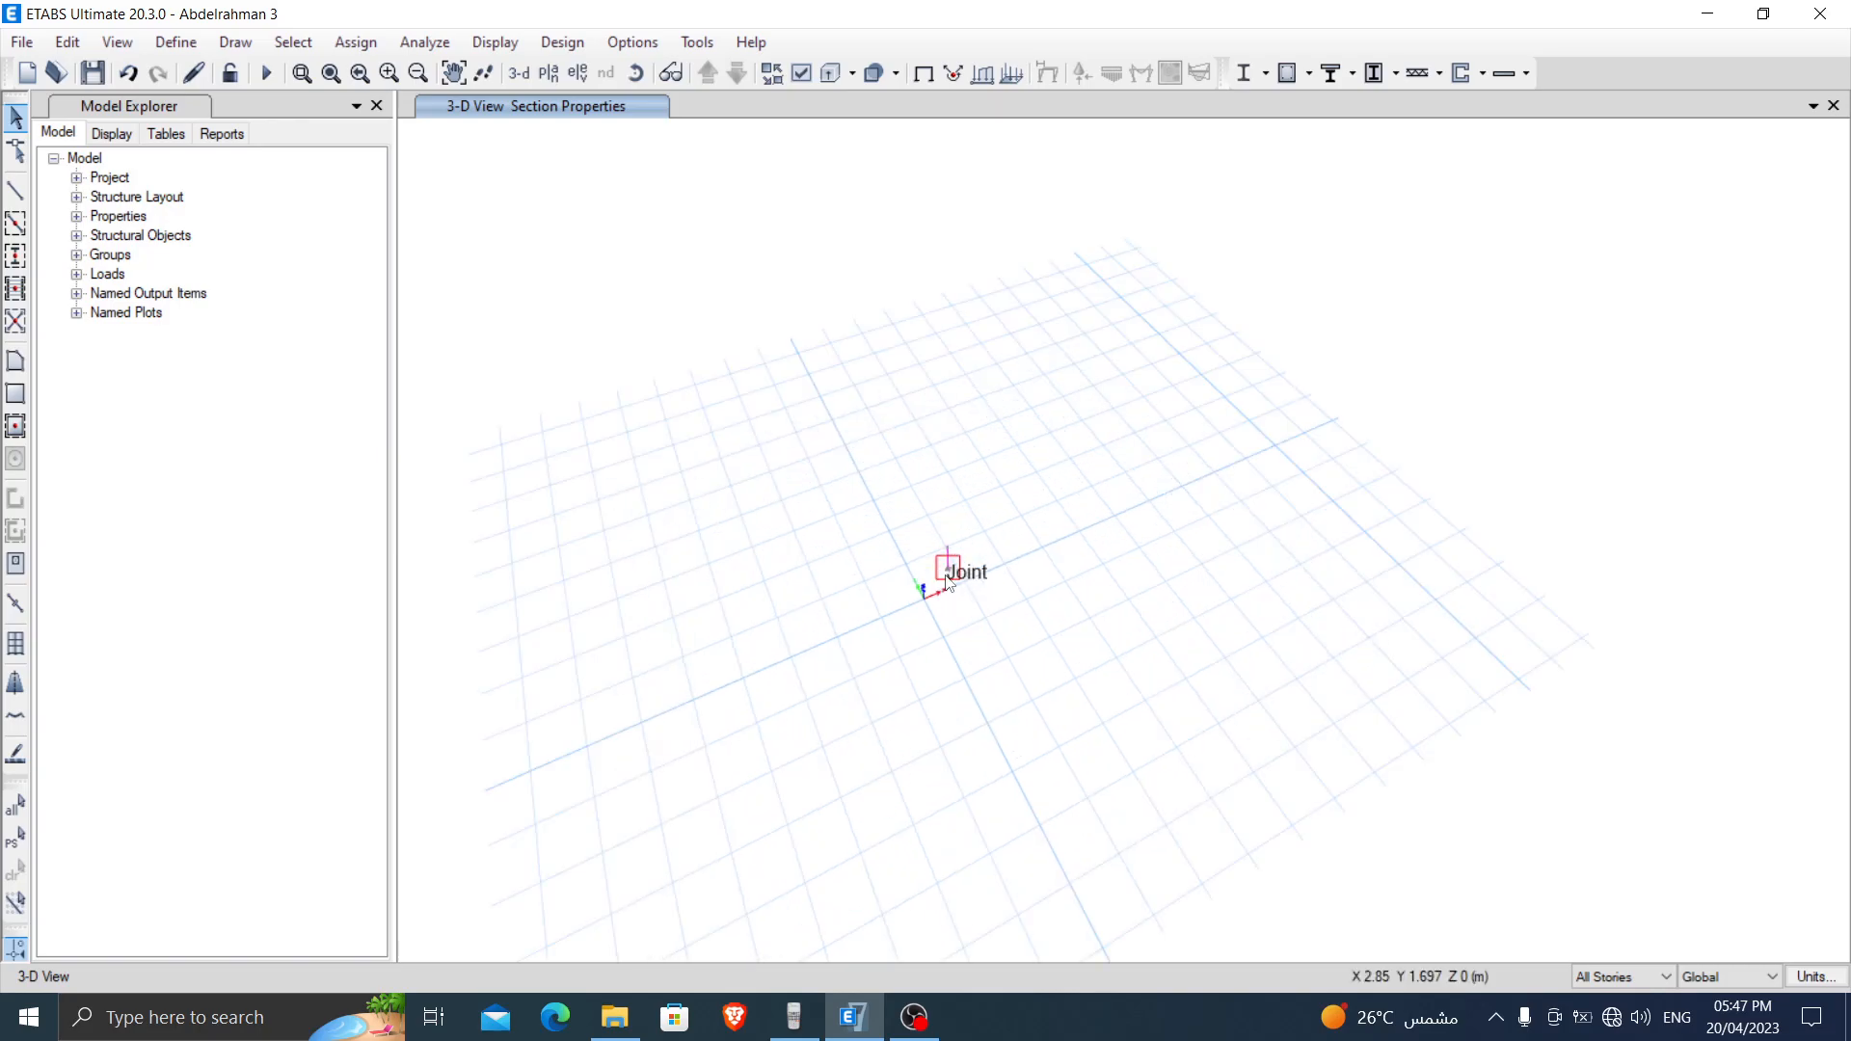
# Step: In the BASEMENT plan, select the isolated column on all stories and assign it section property 300*800 22/18
pyautogui.click(546, 73)
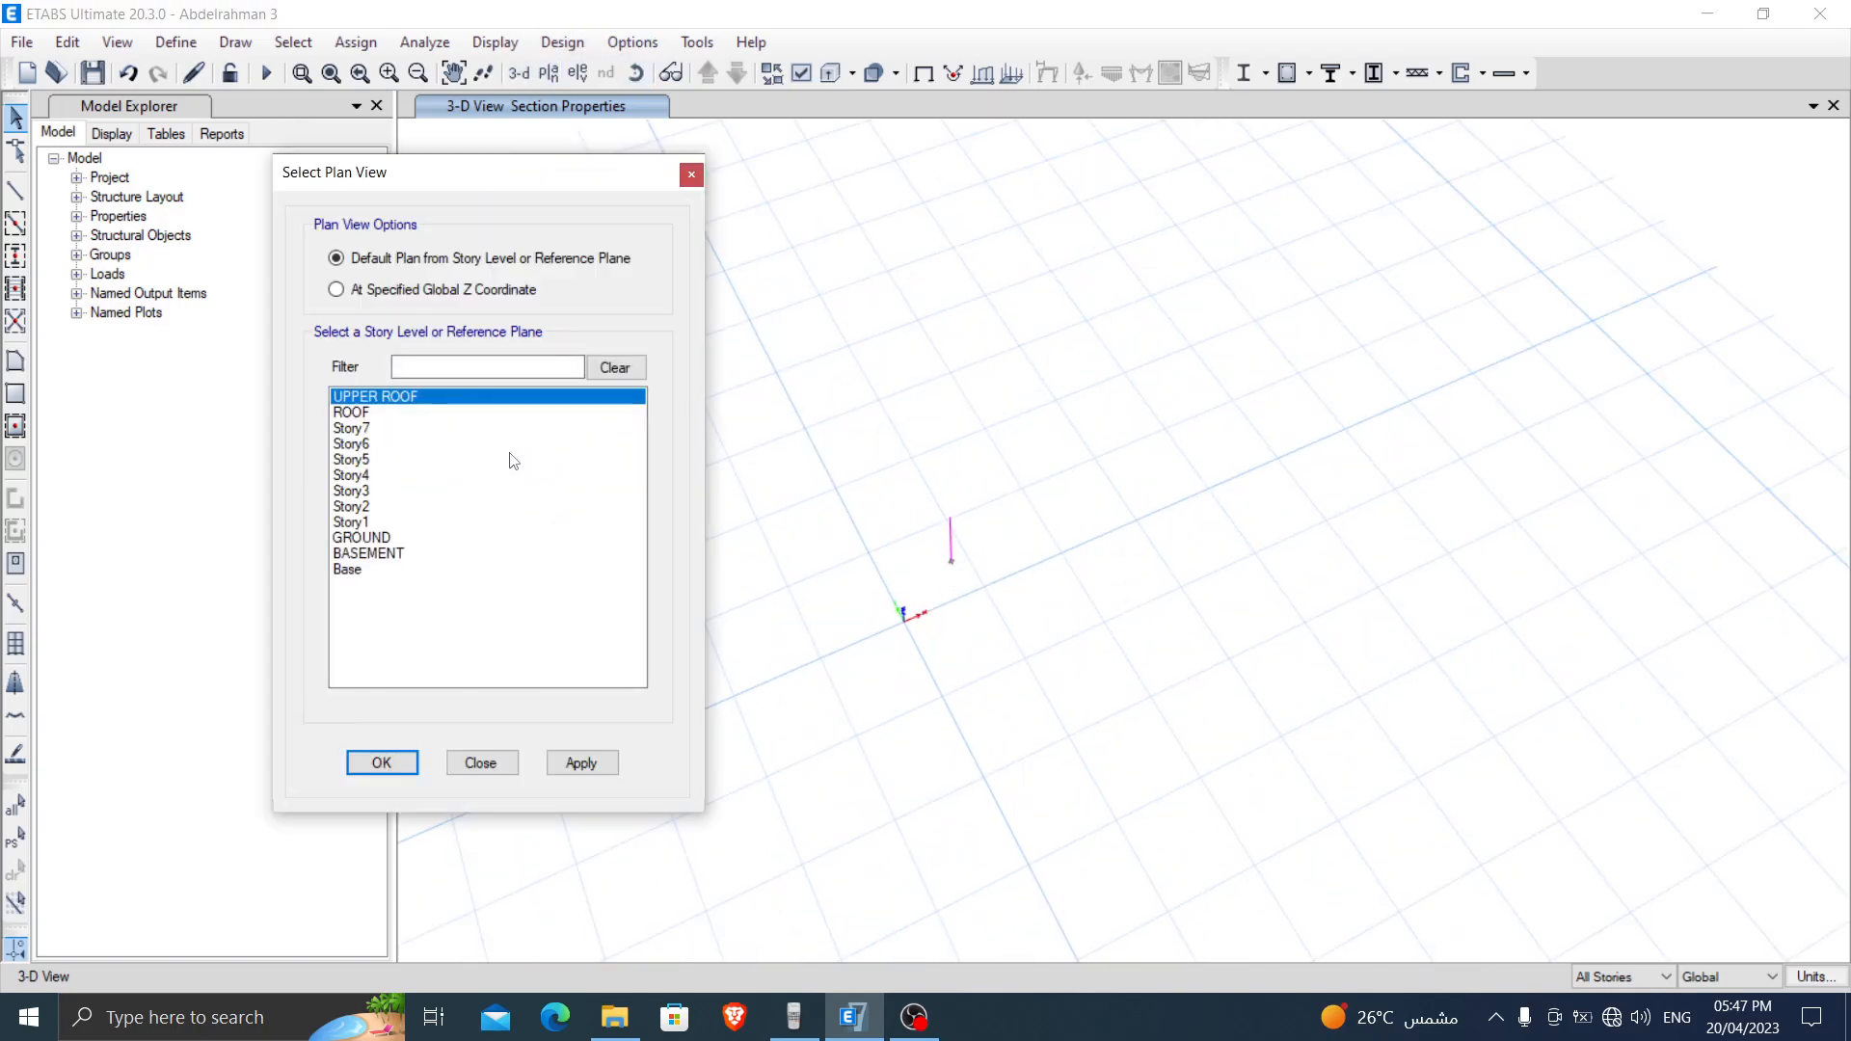
pyautogui.click(404, 554)
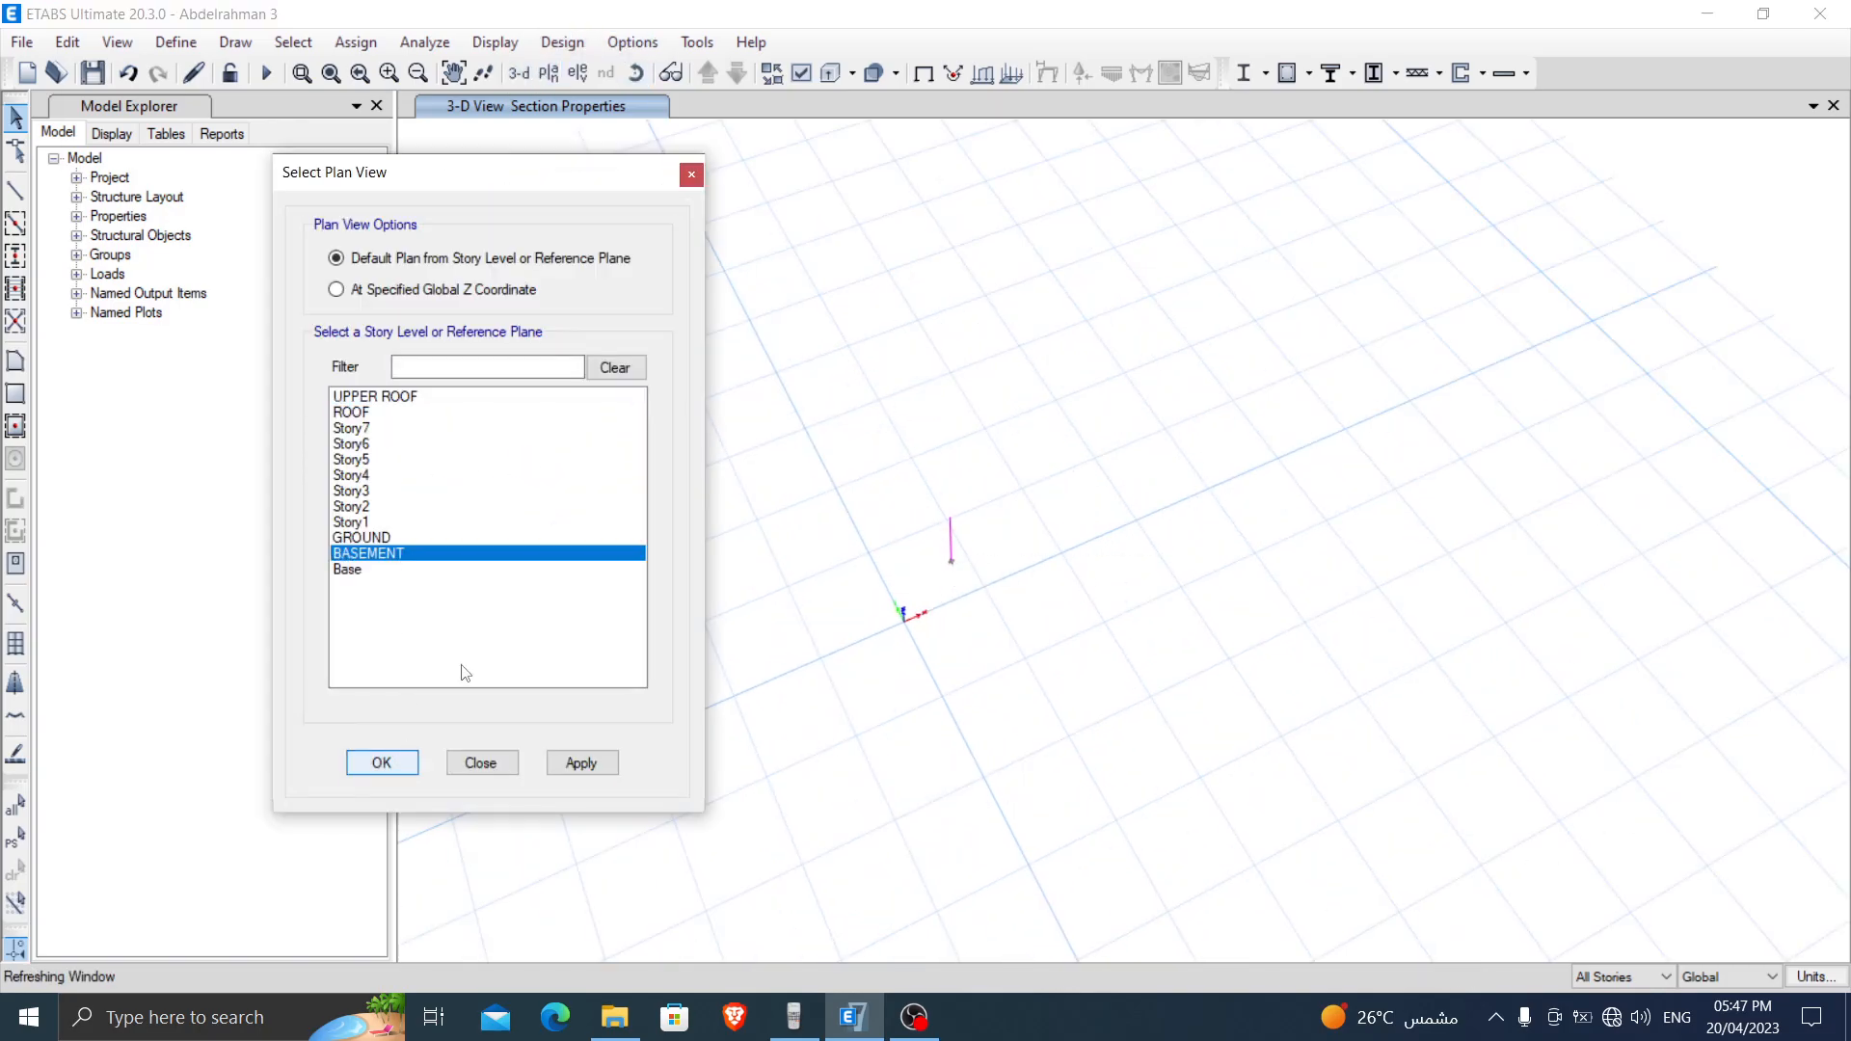
pyautogui.press('Return')
pyautogui.moveTo(1195, 819); pyautogui.dragTo(1196, 819)
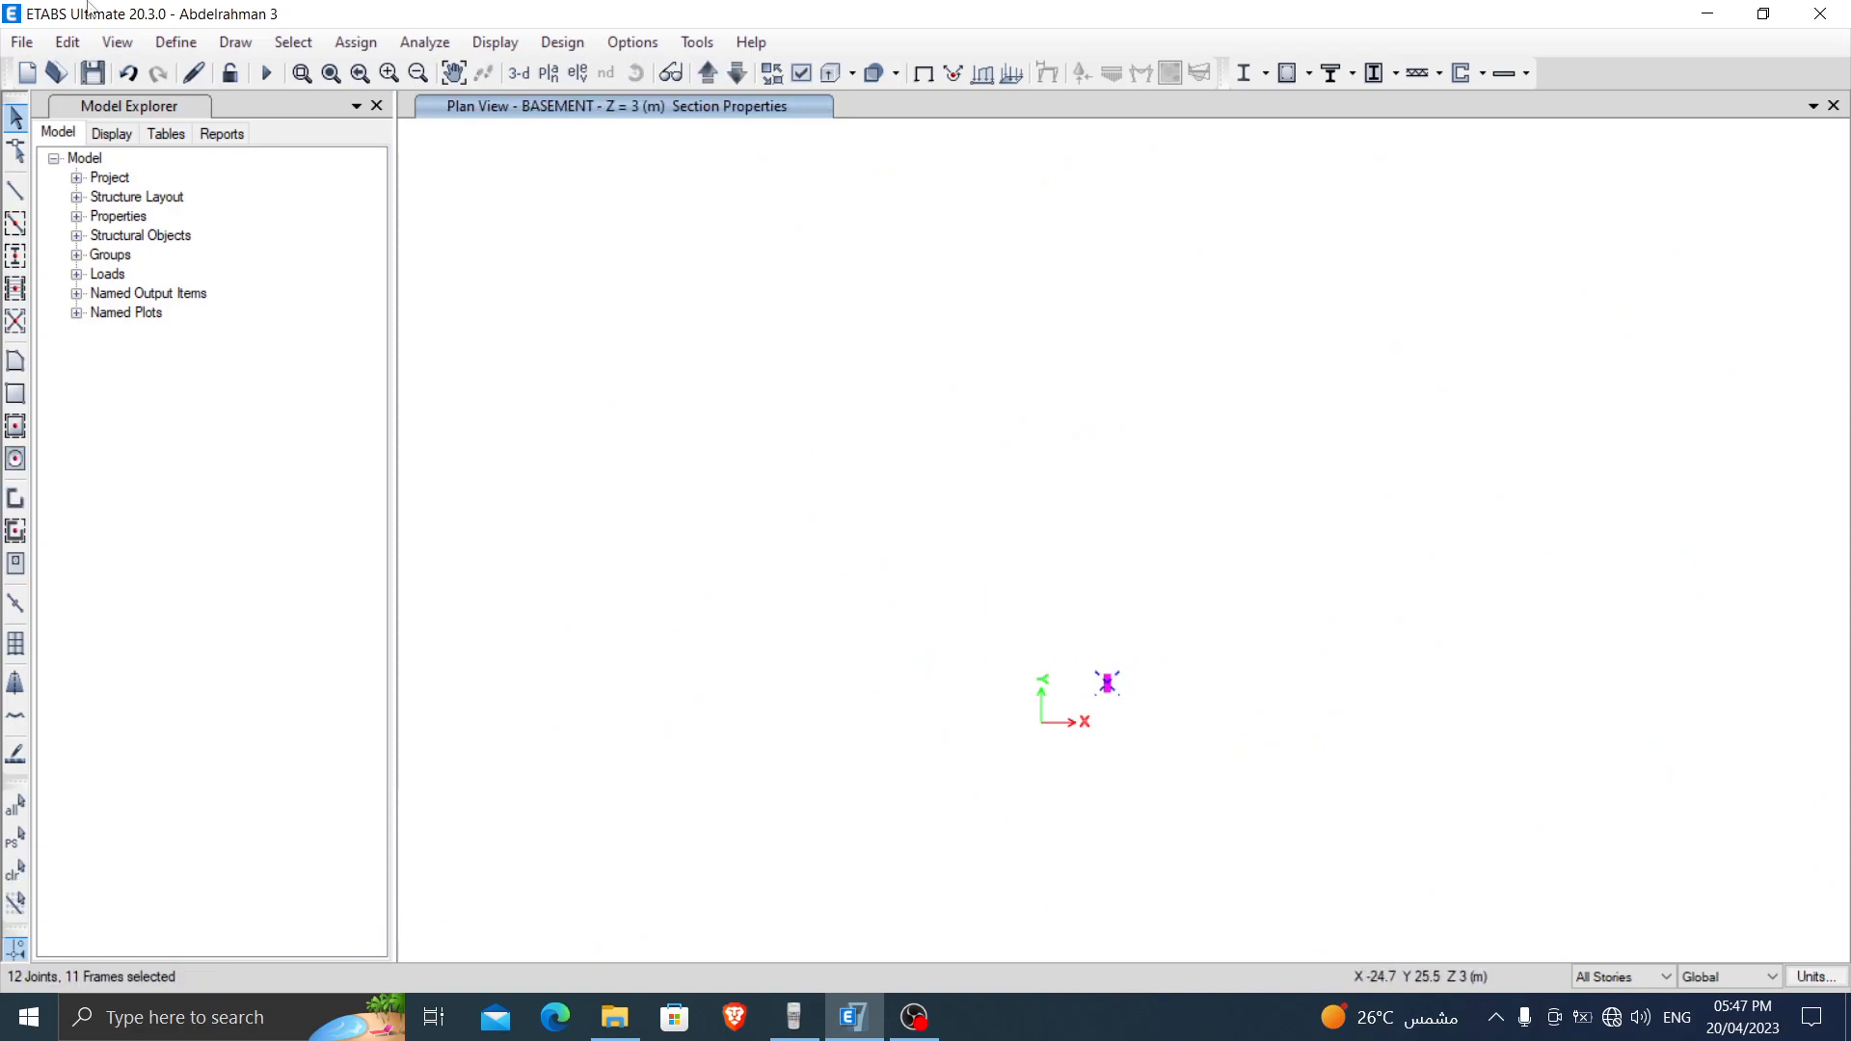
pyautogui.click(355, 42)
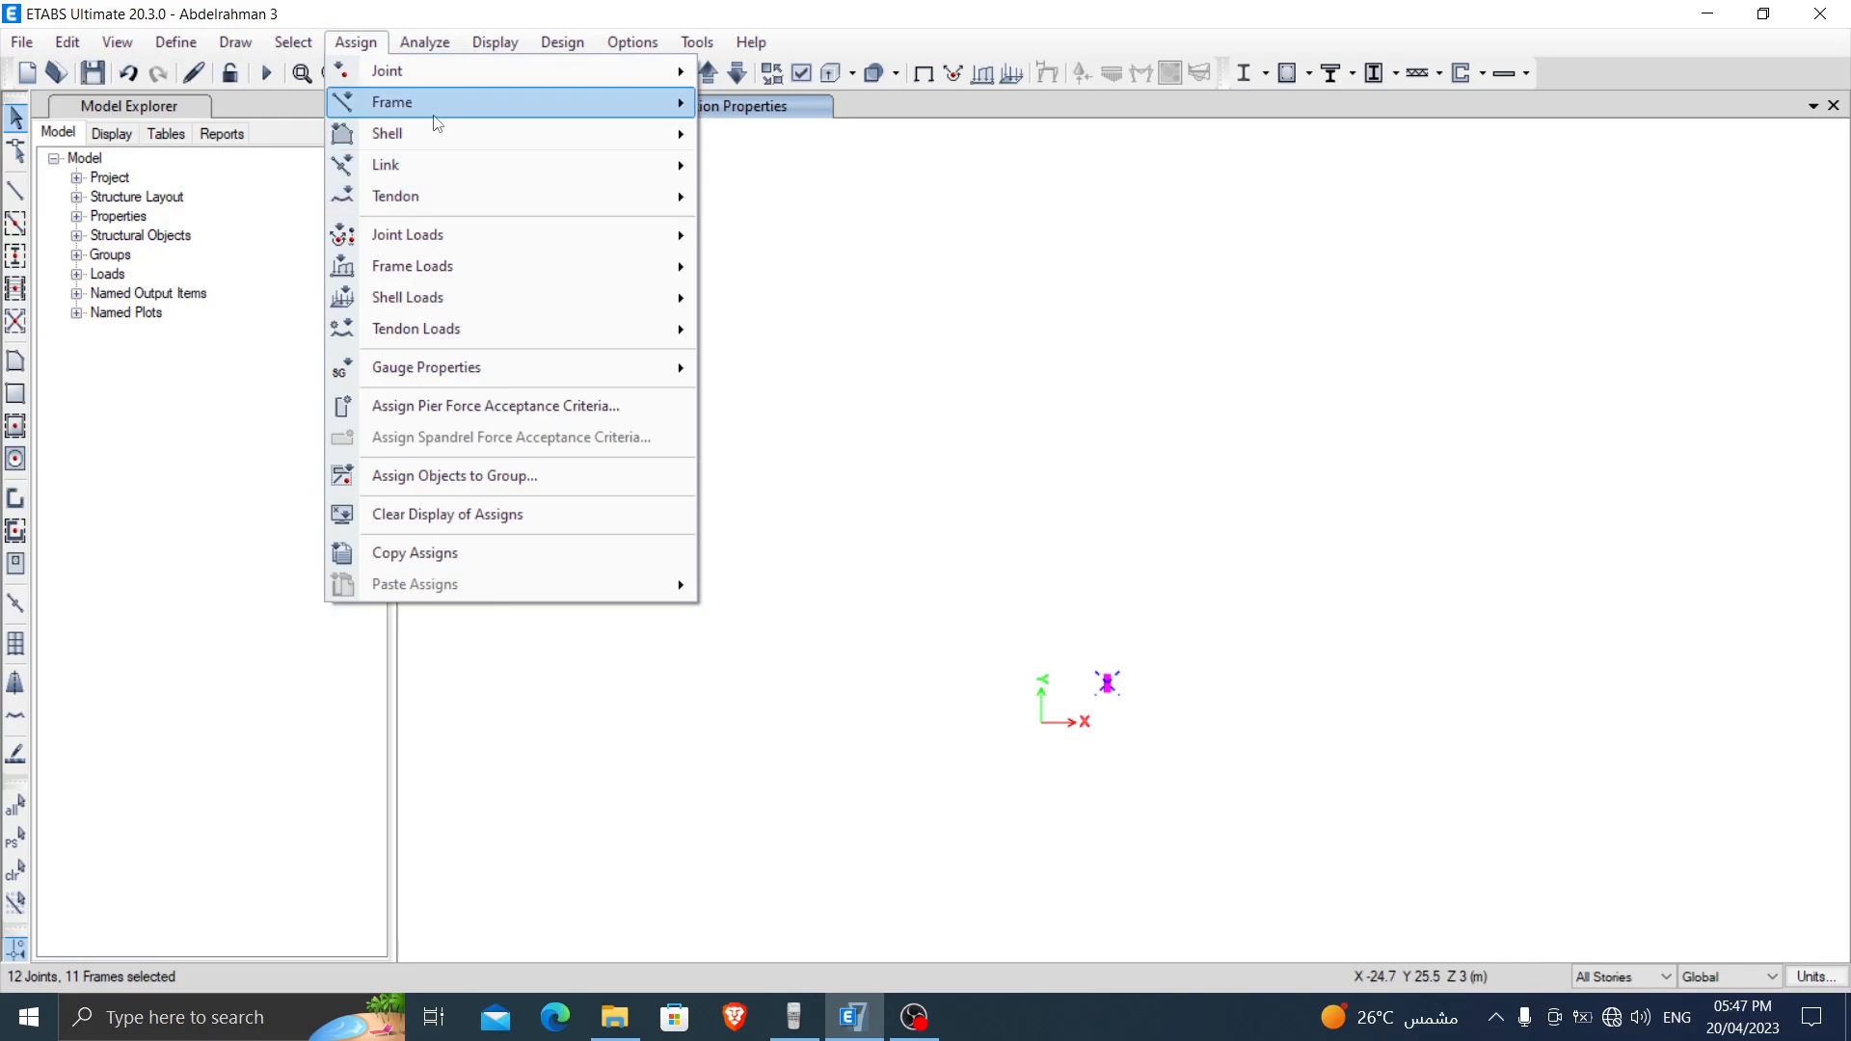
pyautogui.moveTo(434, 106)
pyautogui.click(810, 105)
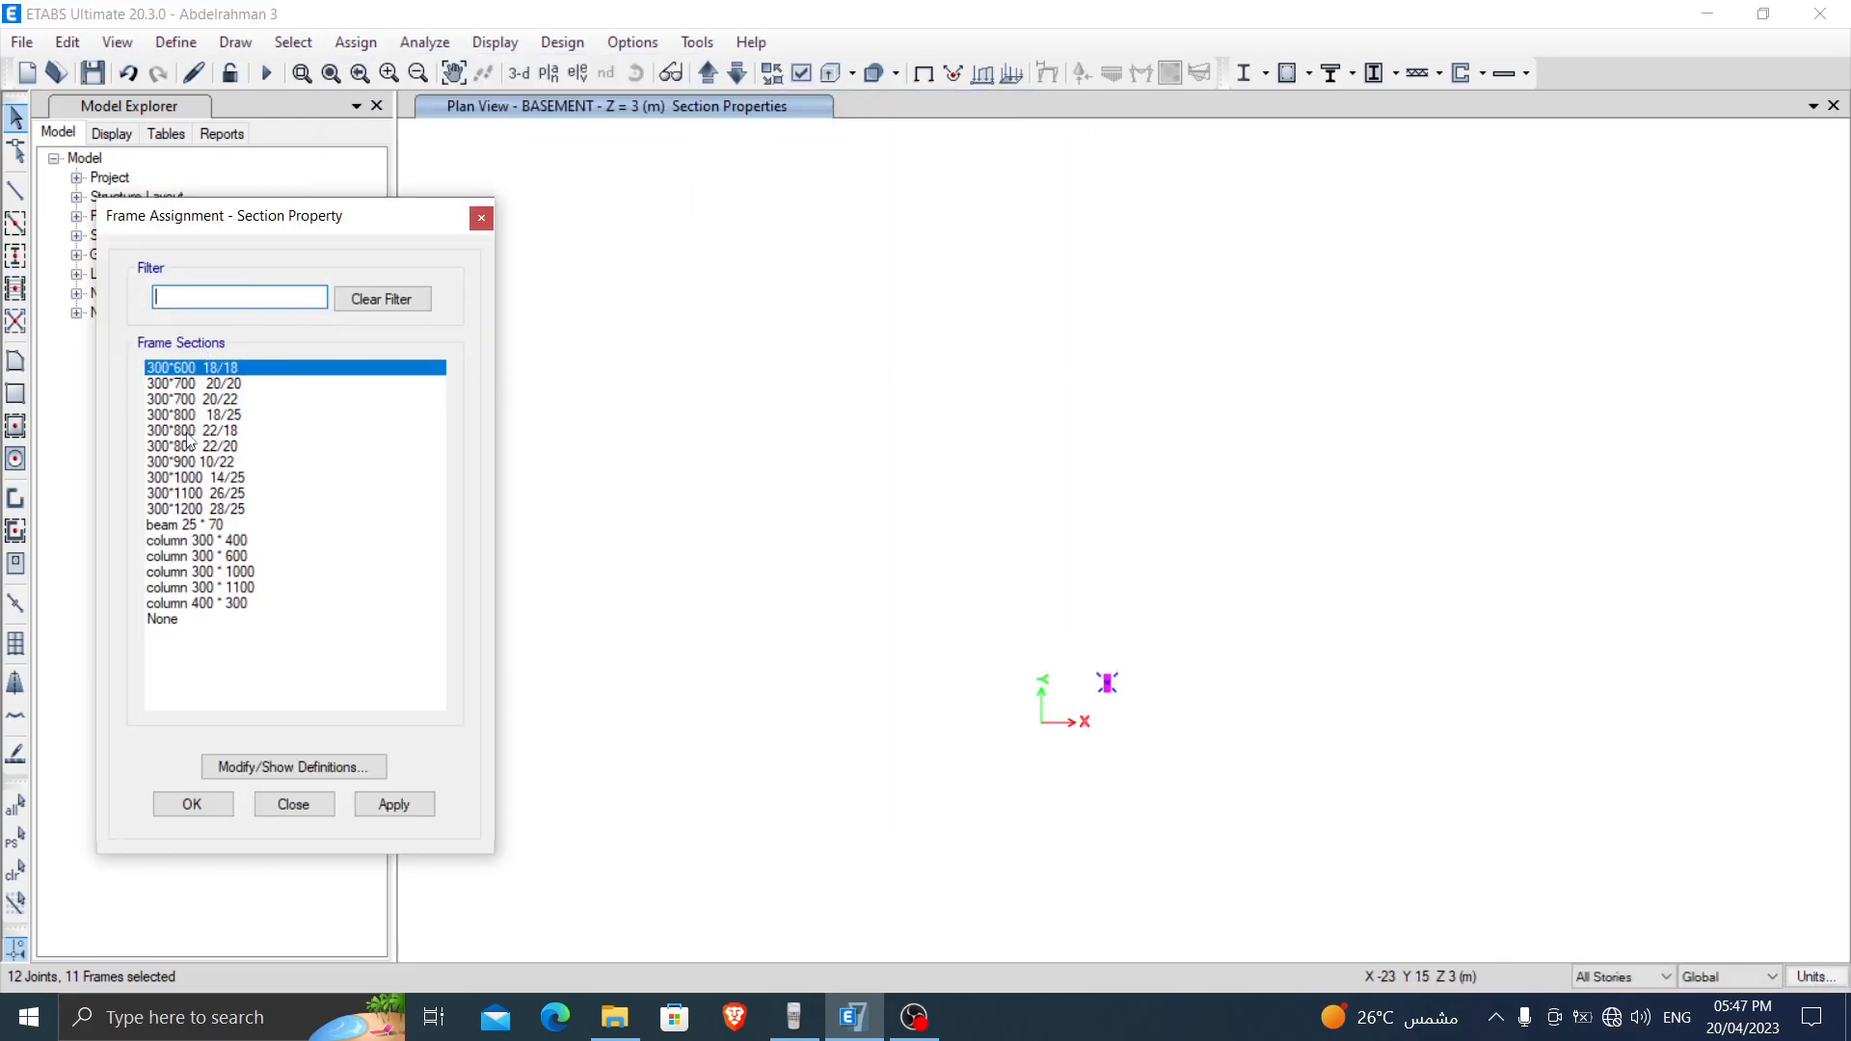
pyautogui.click(186, 431)
pyautogui.click(192, 804)
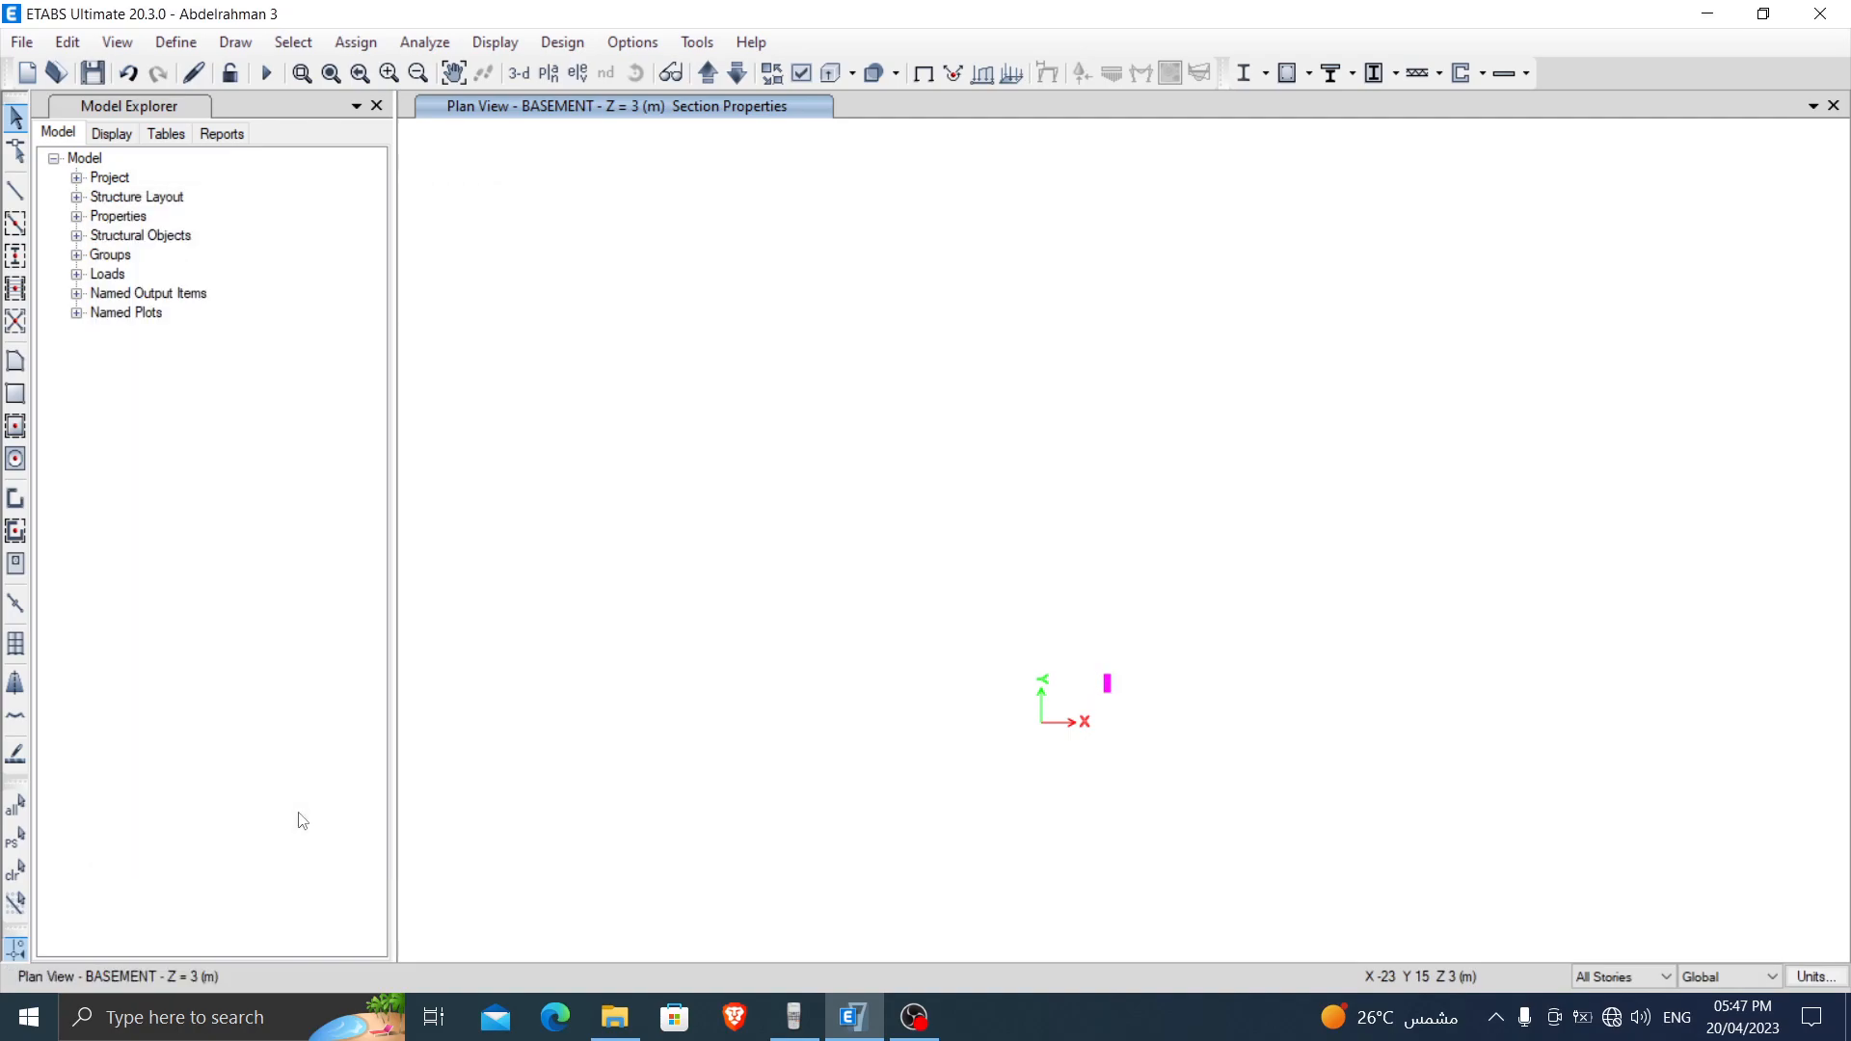
pyautogui.click(293, 41)
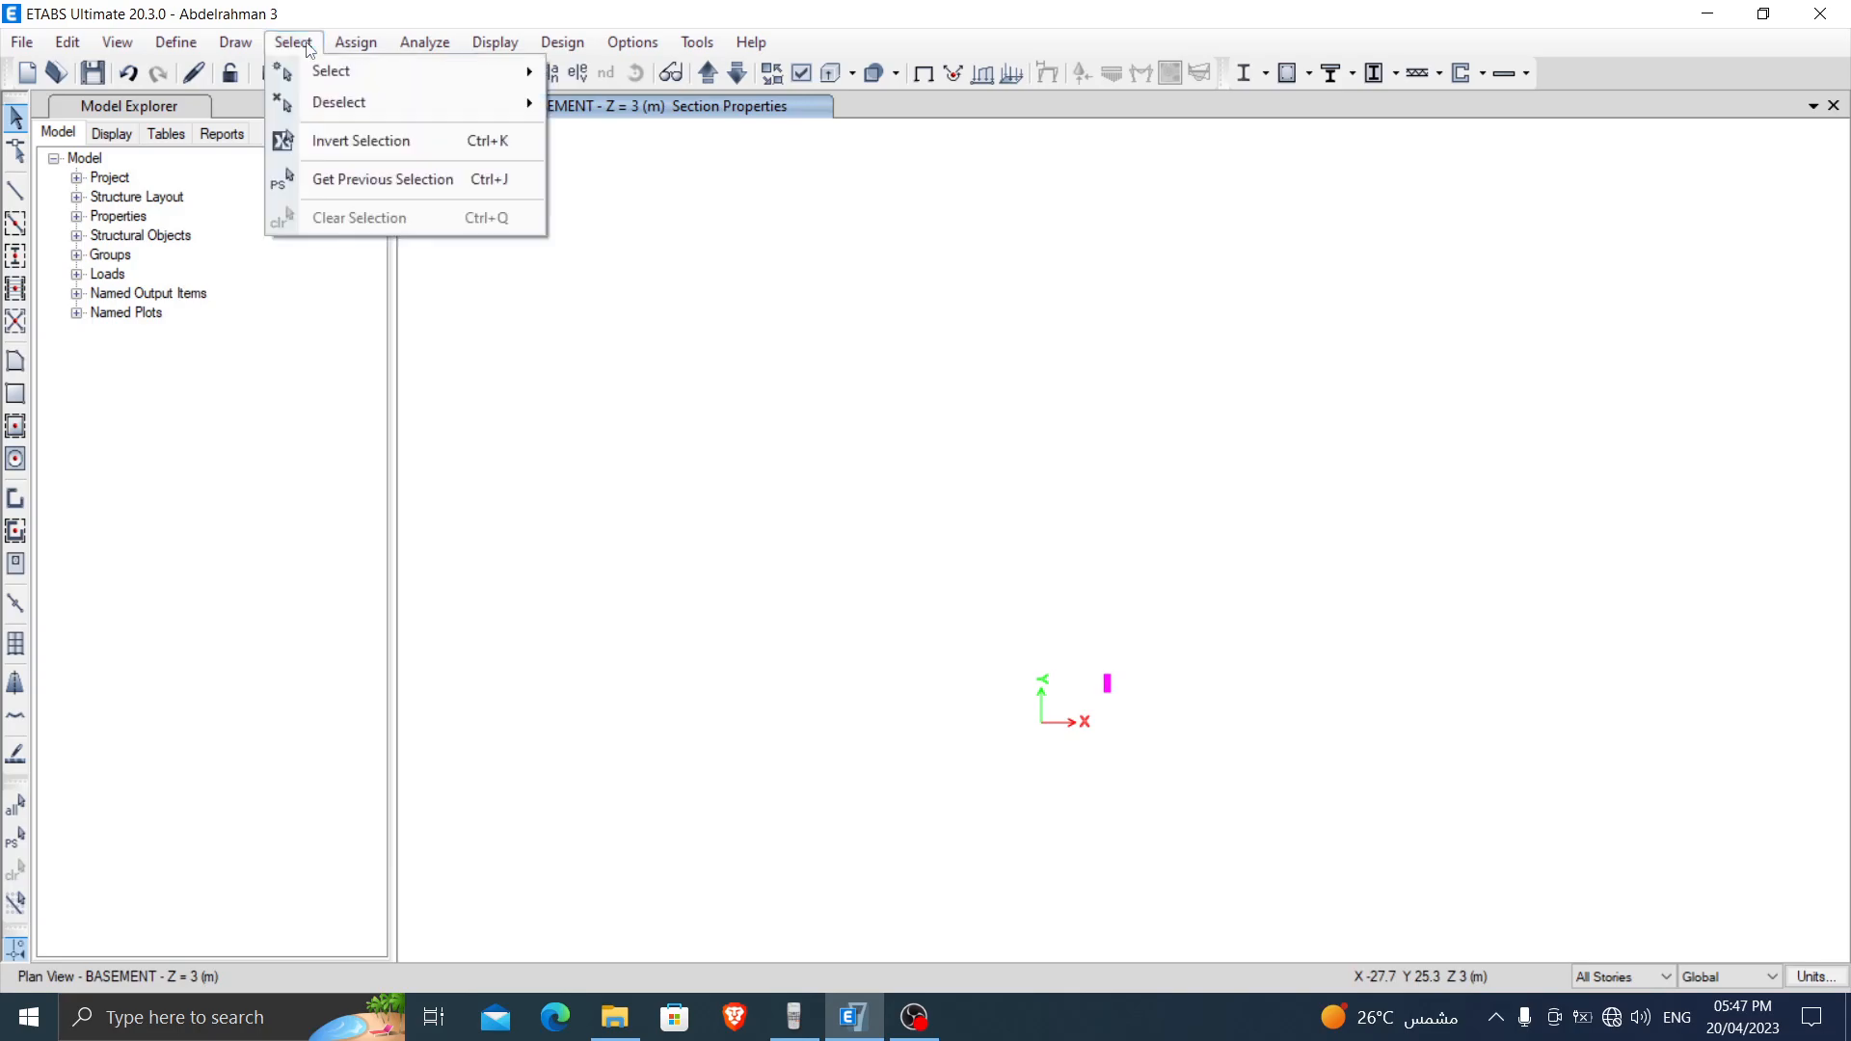
pyautogui.moveTo(322, 70)
pyautogui.click(721, 79)
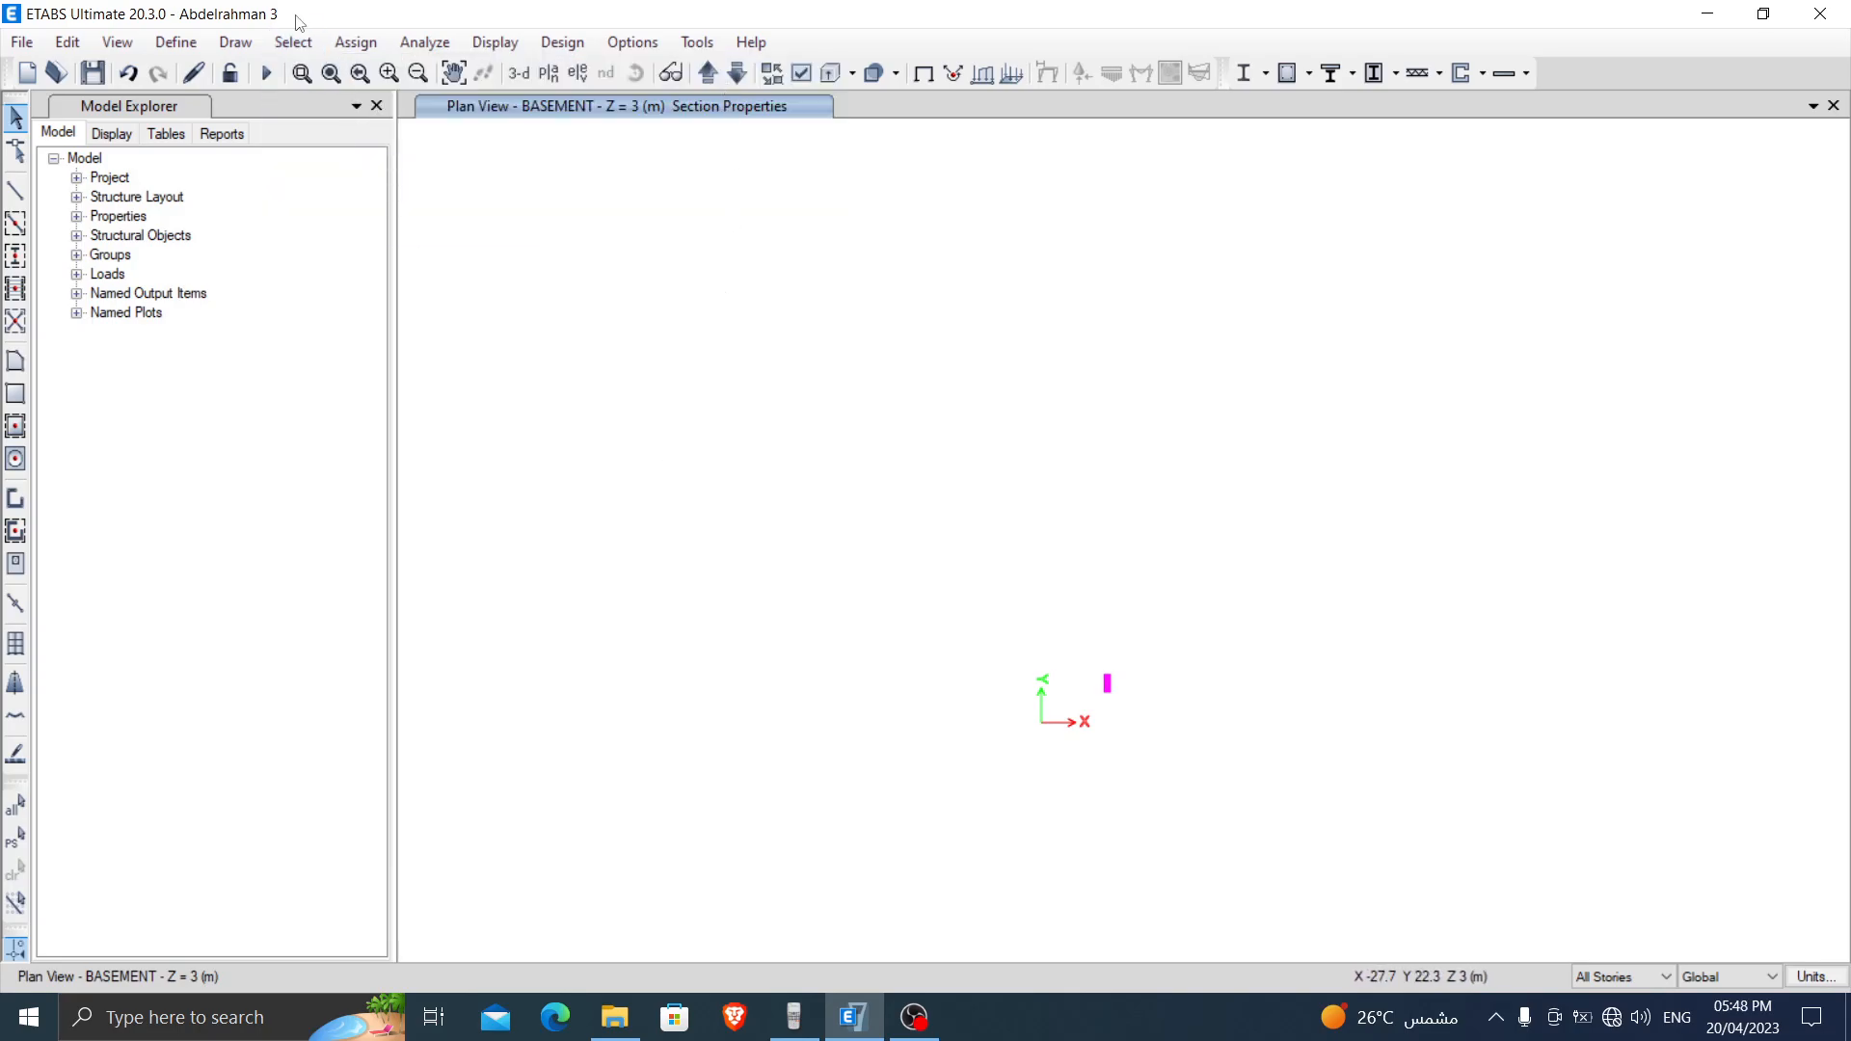
pyautogui.click(356, 42)
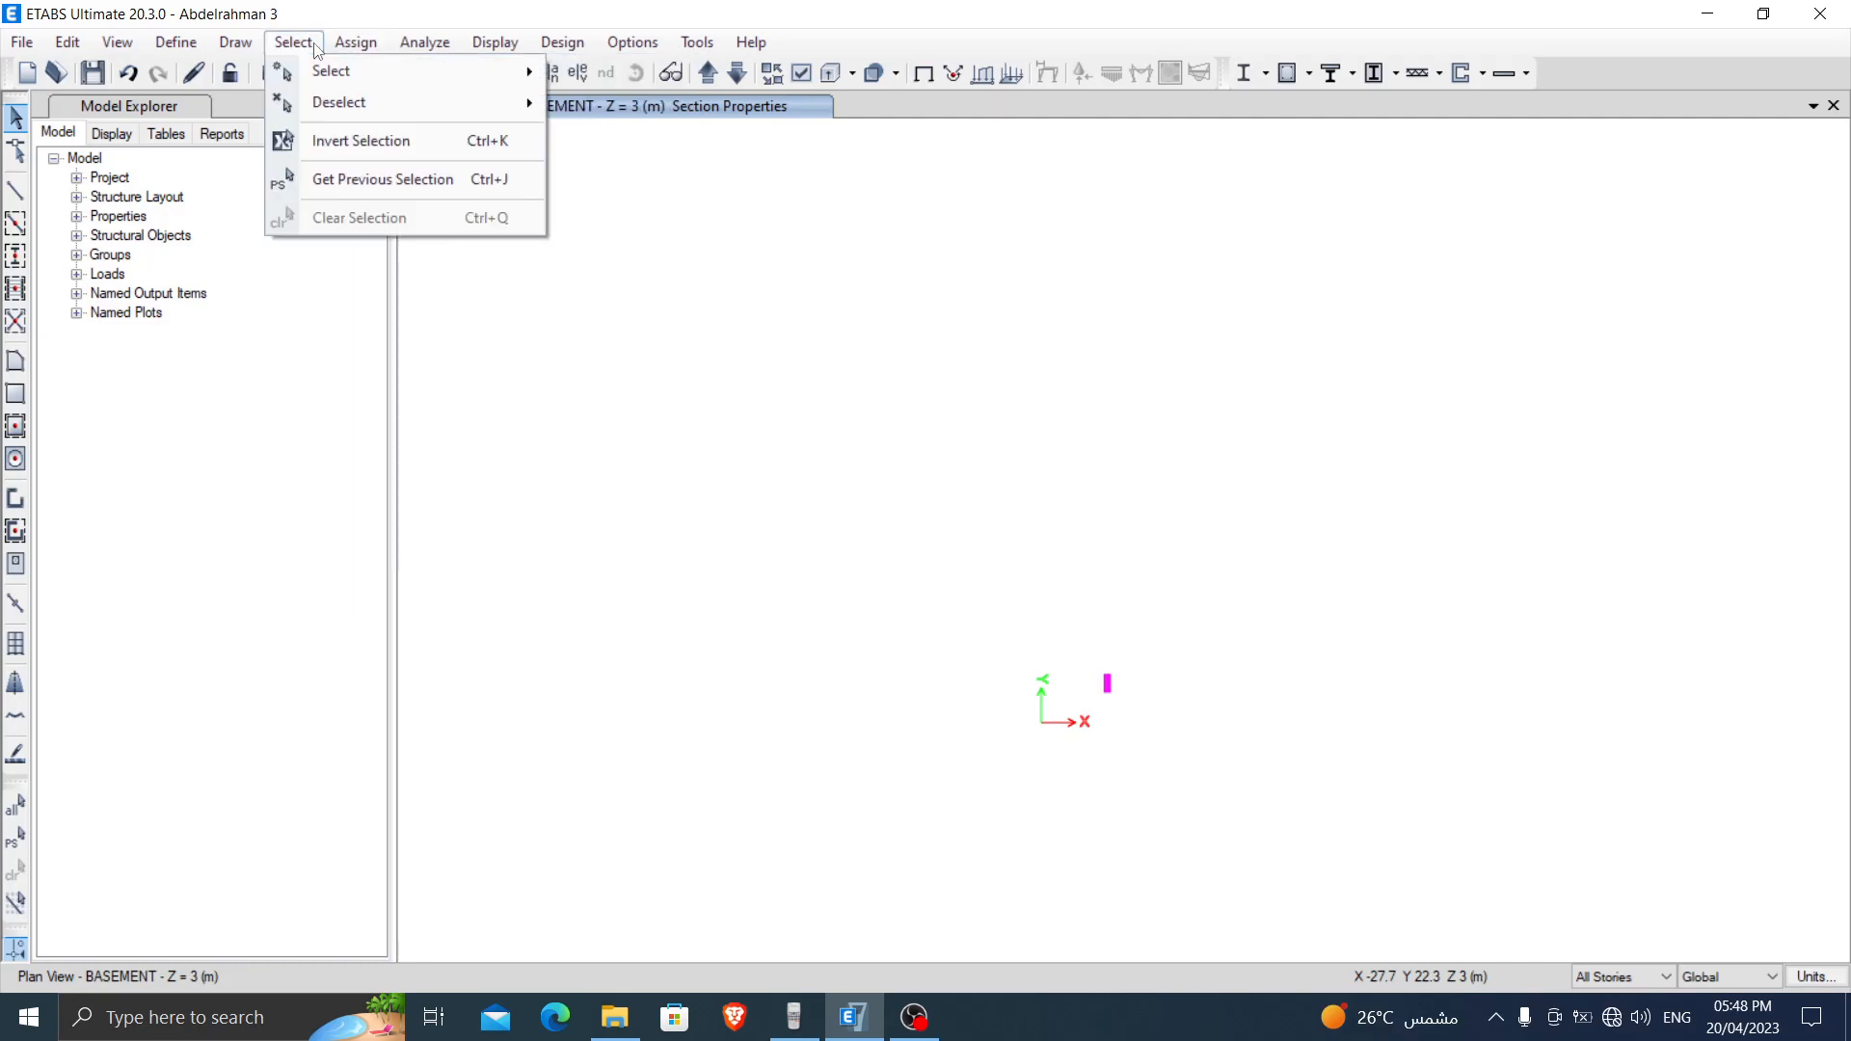
pyautogui.moveTo(293, 42)
pyautogui.moveTo(328, 70)
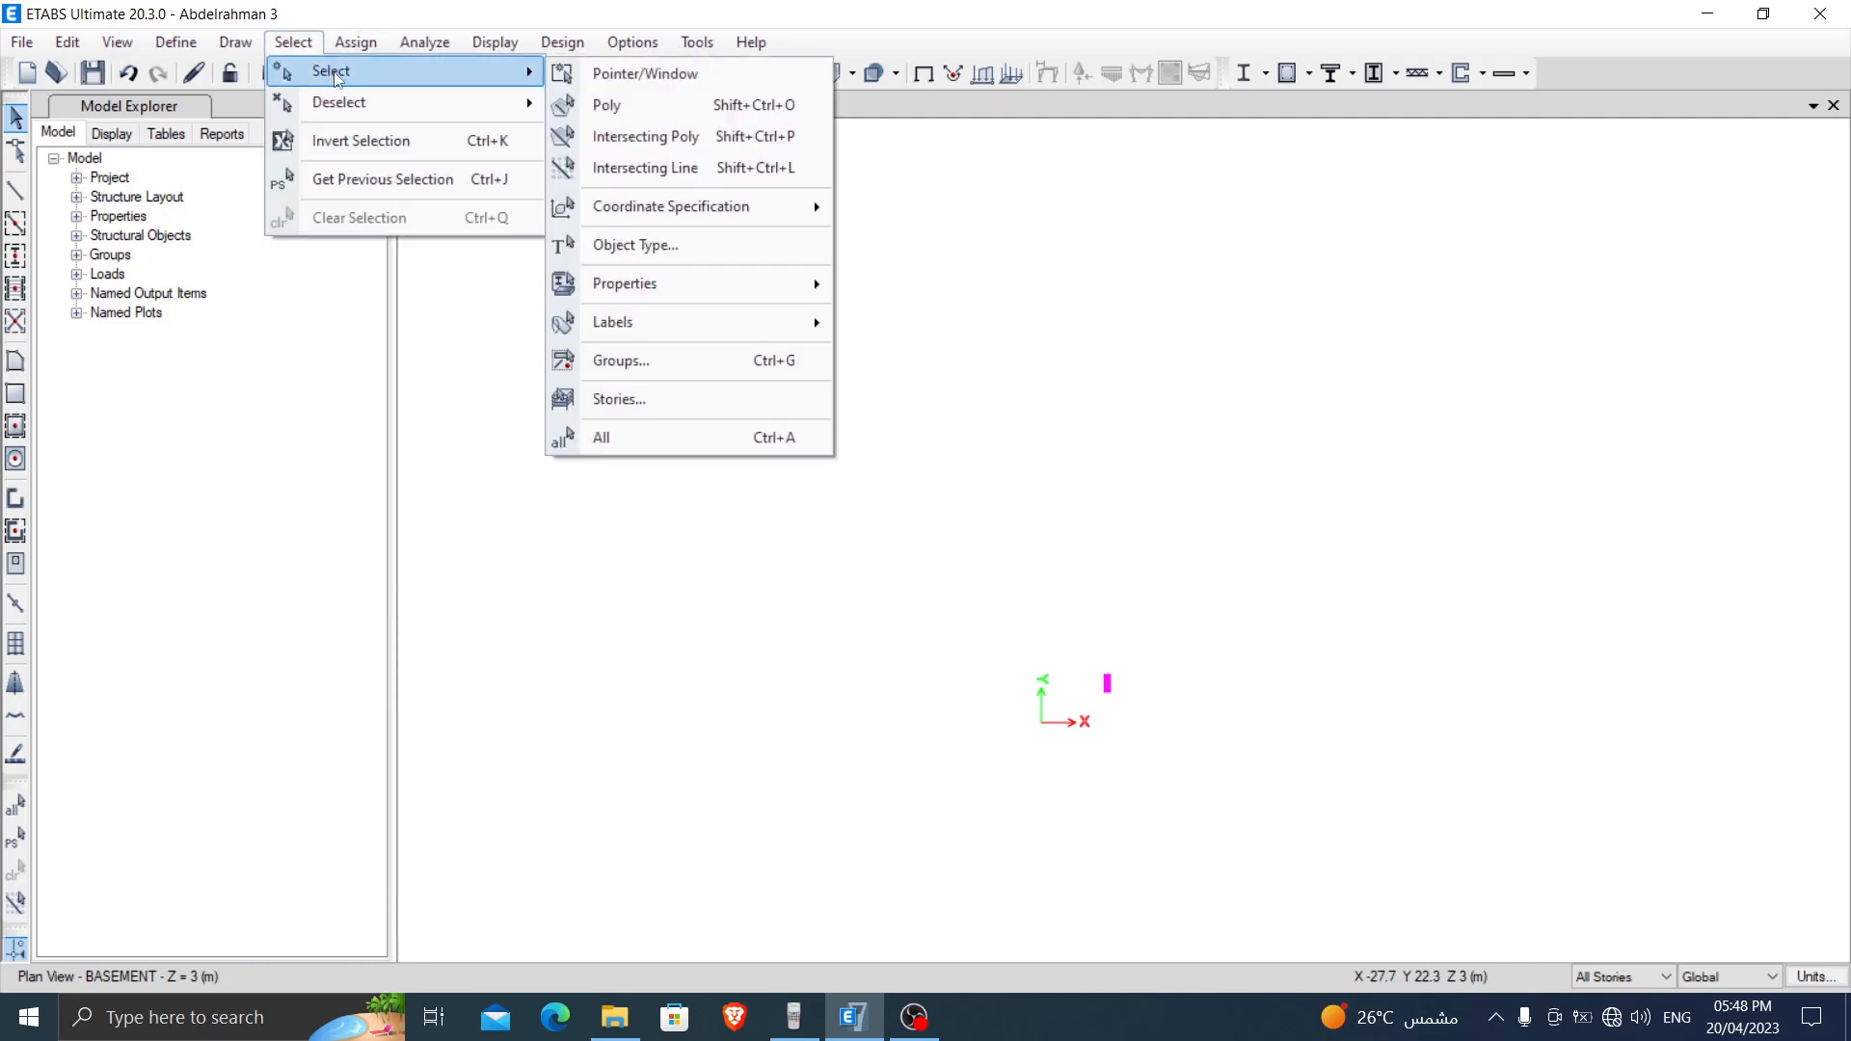
pyautogui.click(673, 245)
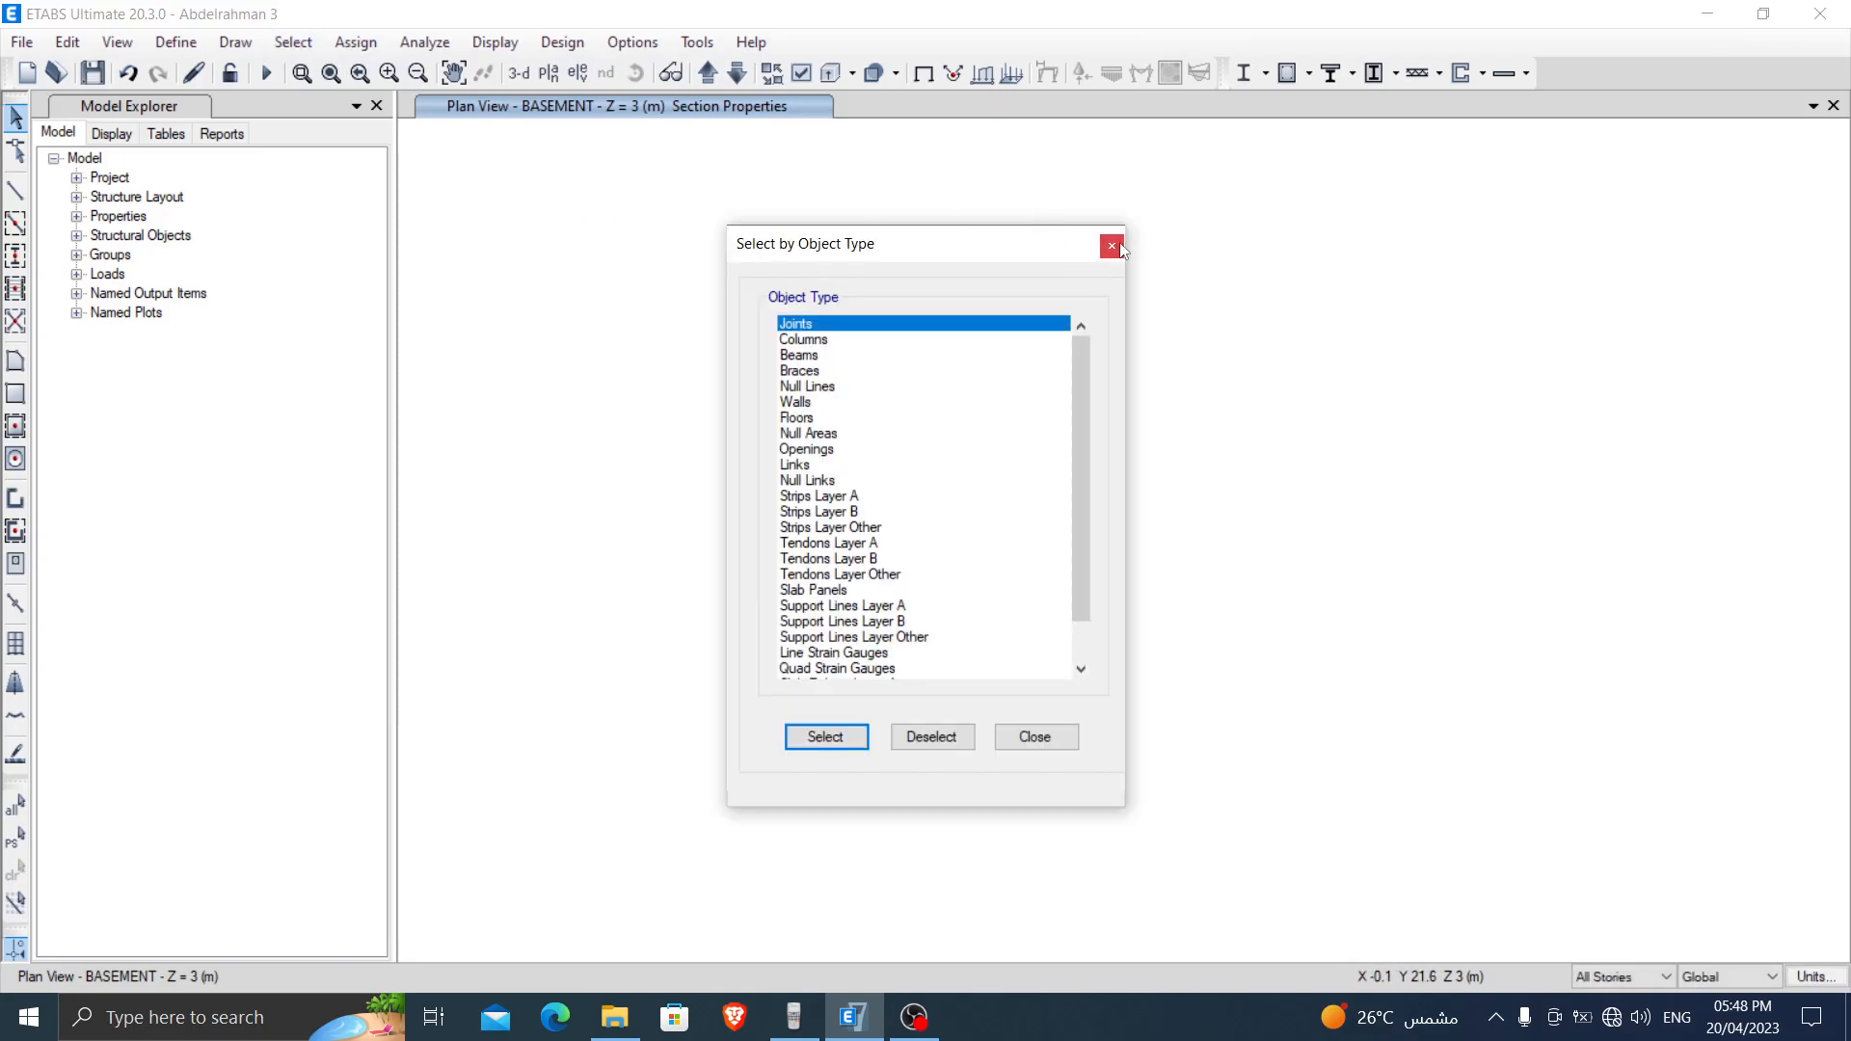
pyautogui.click(1111, 246)
pyautogui.click(293, 43)
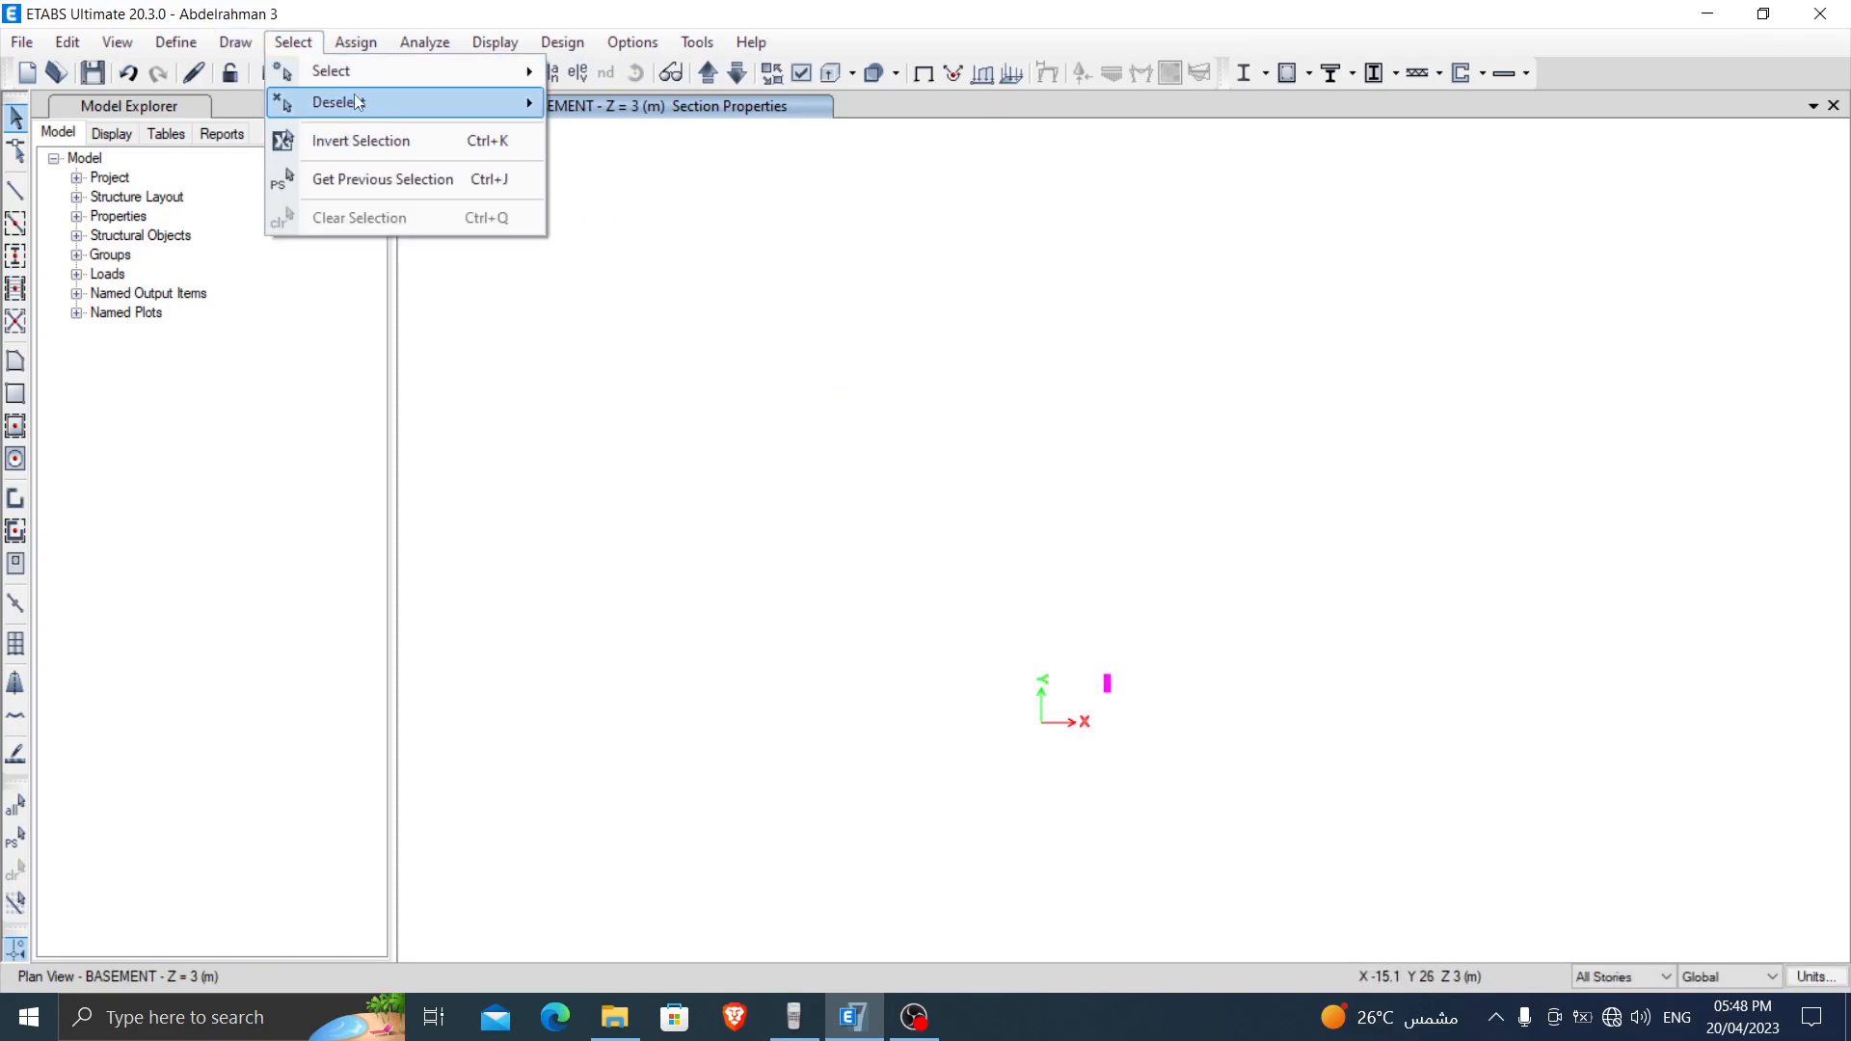
pyautogui.moveTo(332, 71)
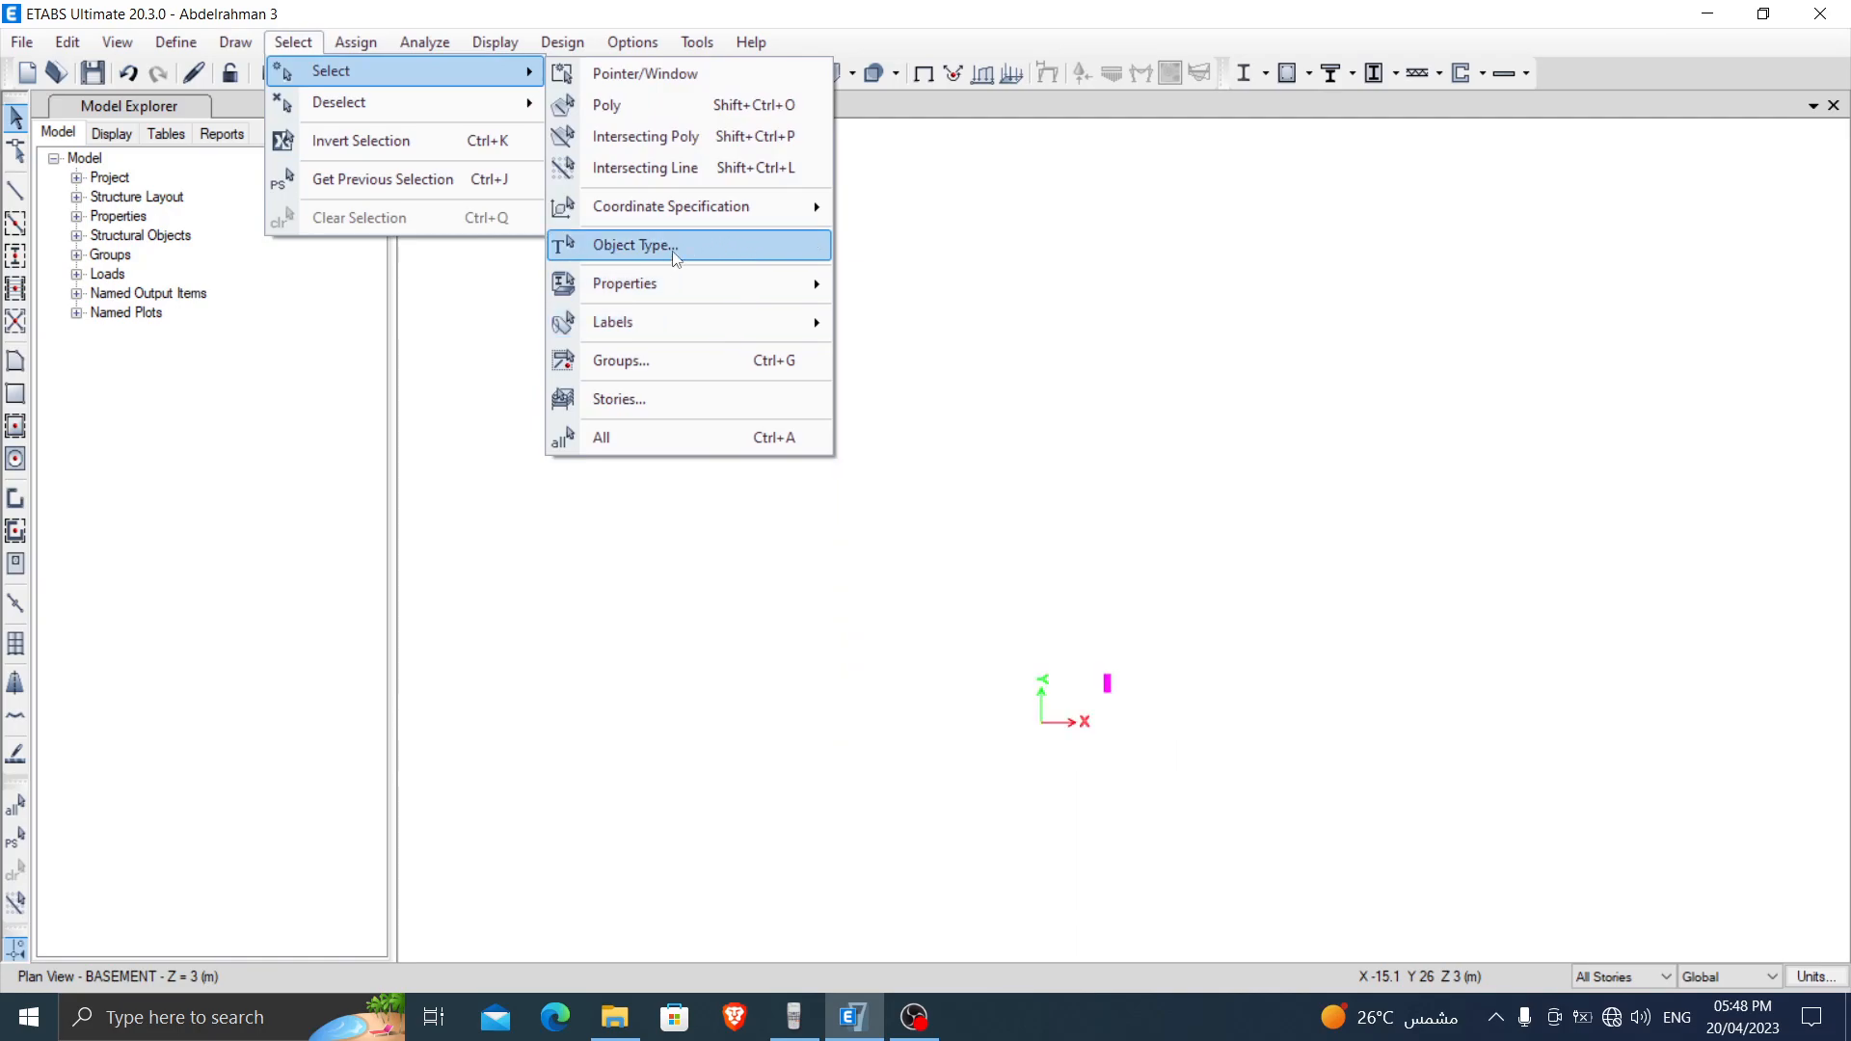
pyautogui.moveTo(703, 280)
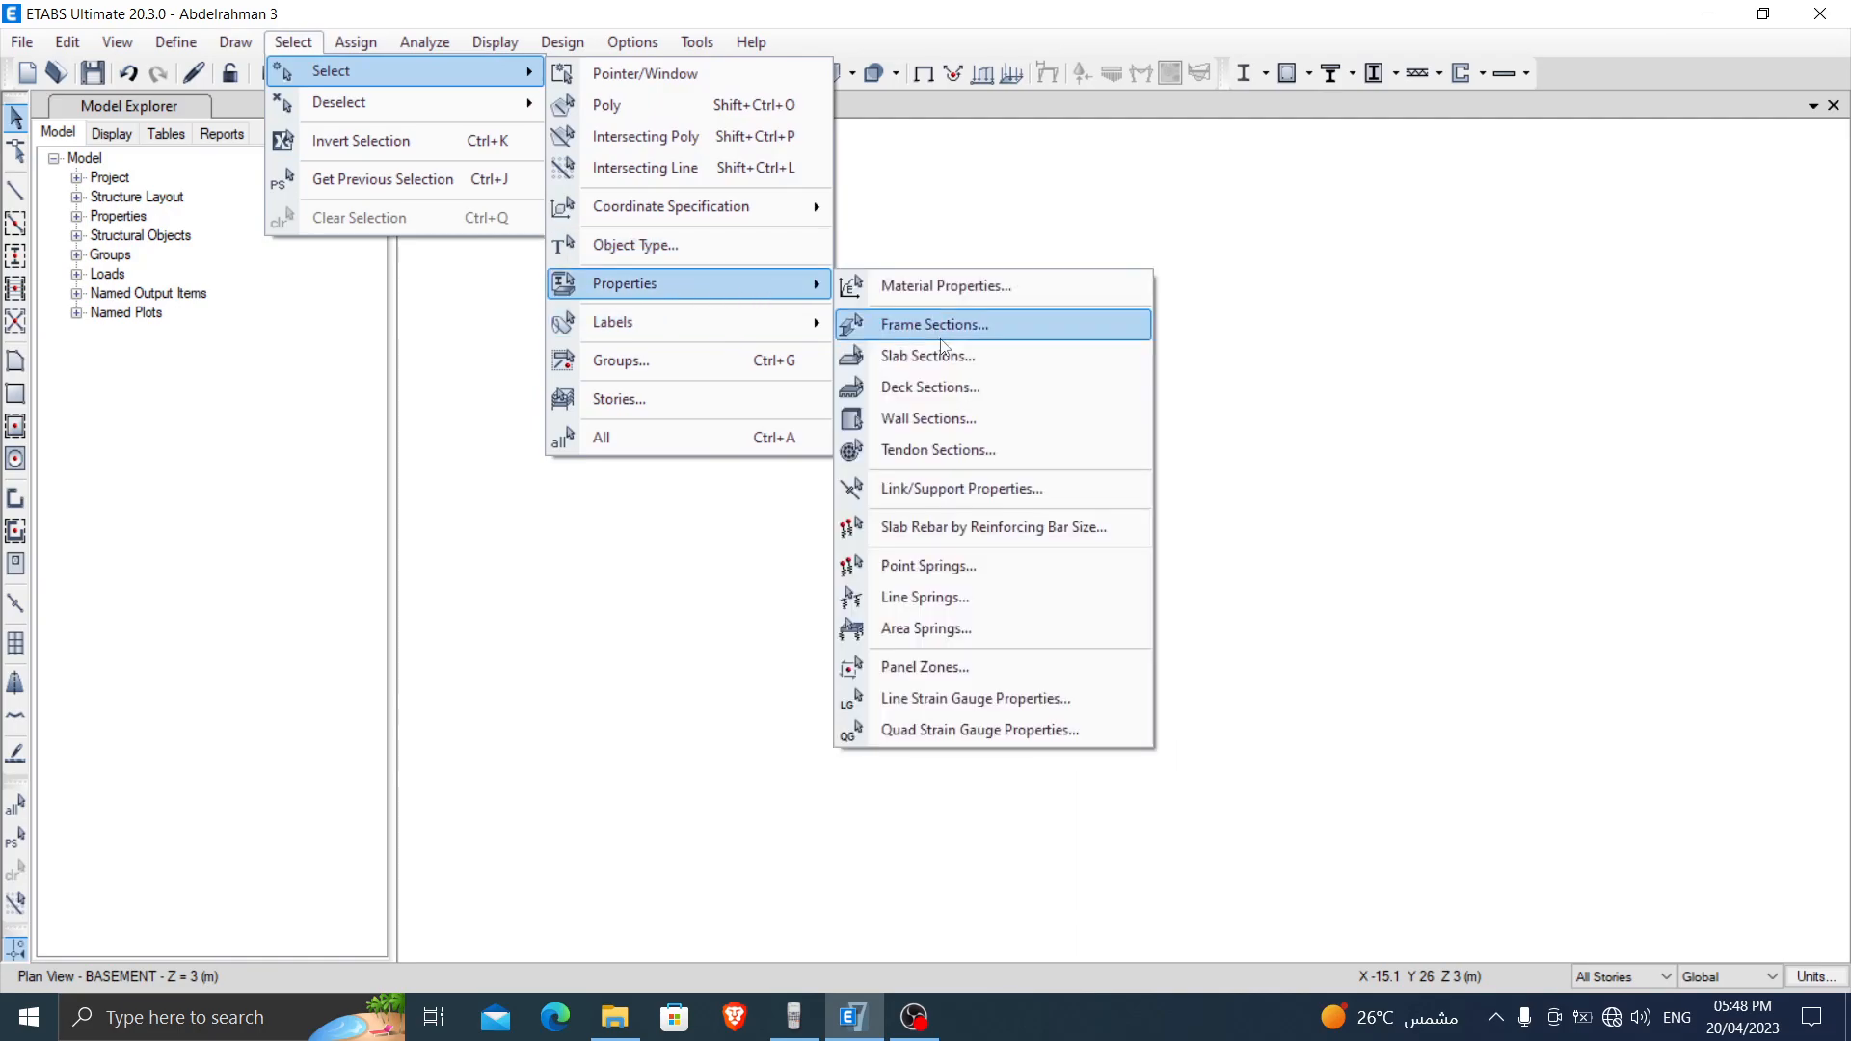
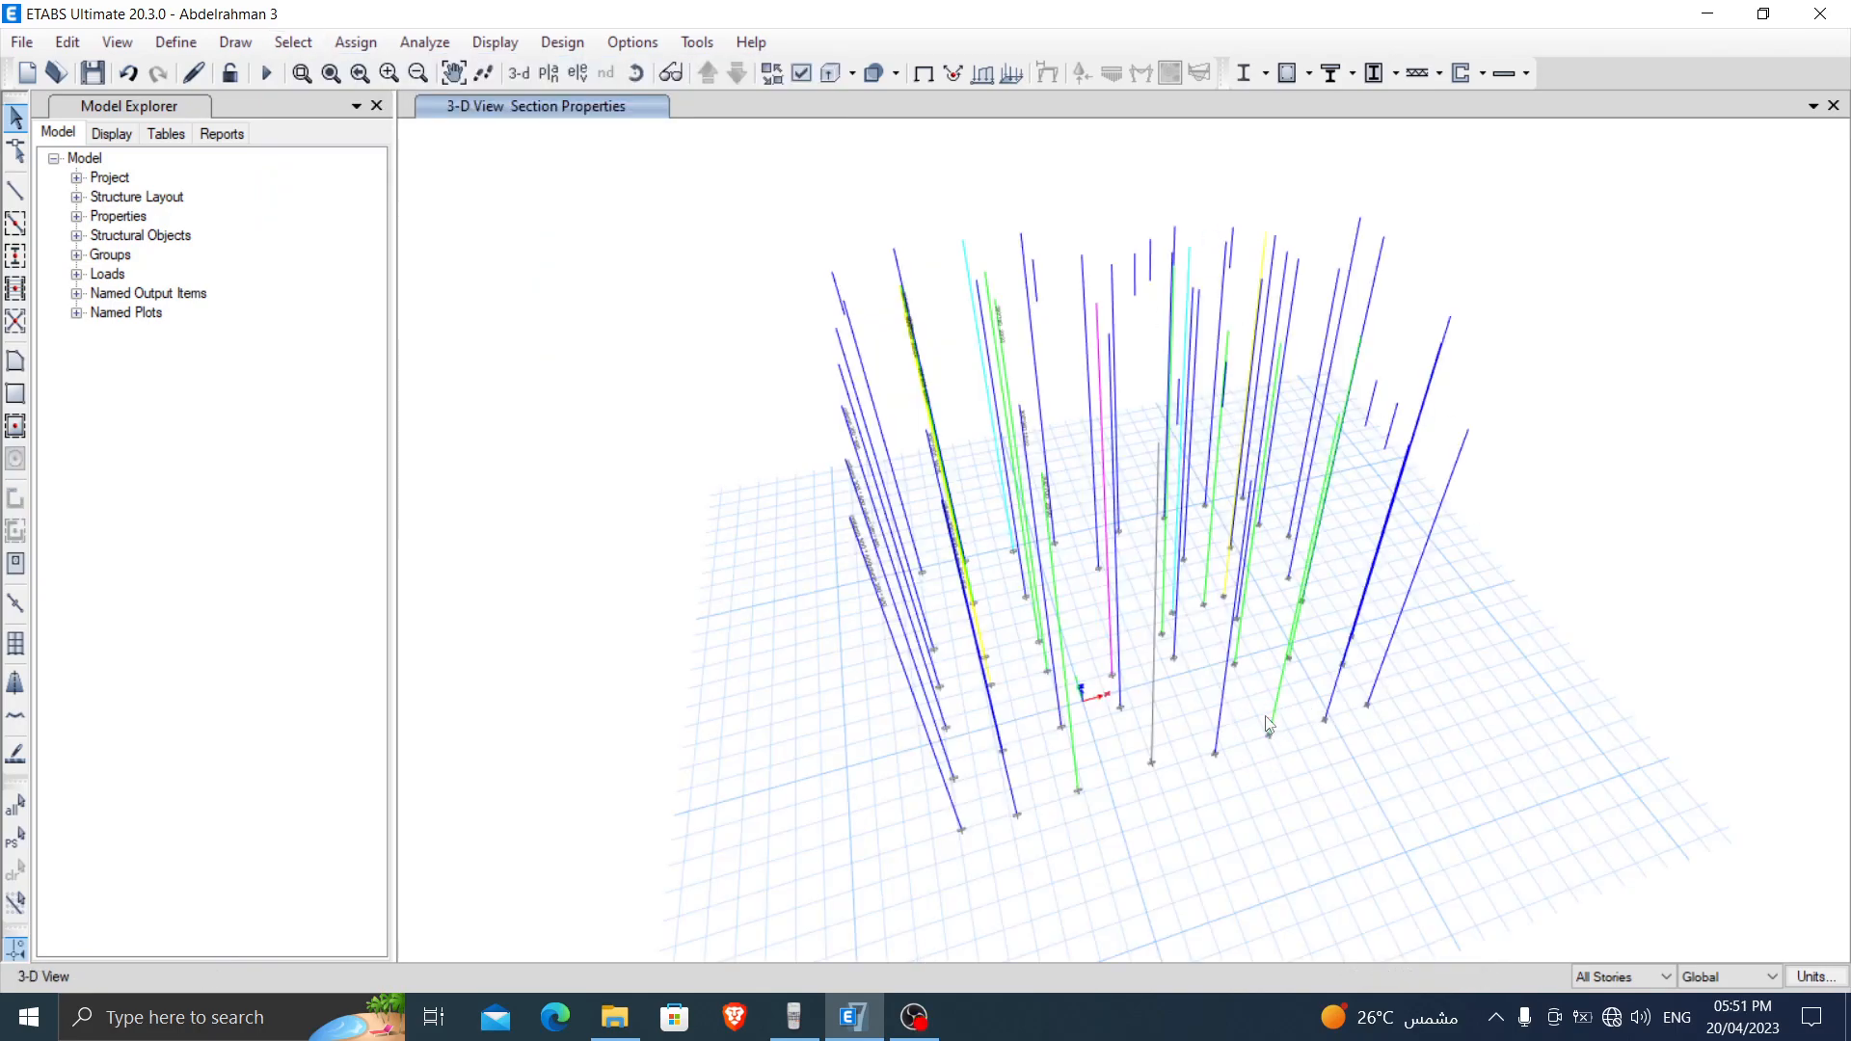
# Step: Examine the section properties assigned to the columns across all stories from several angles in the 3-D view
pyautogui.keyDown('shift'); pyautogui.moveTo(1290, 827); pyautogui.dragTo(1152, 810, button='middle'); pyautogui.keyUp('shift')
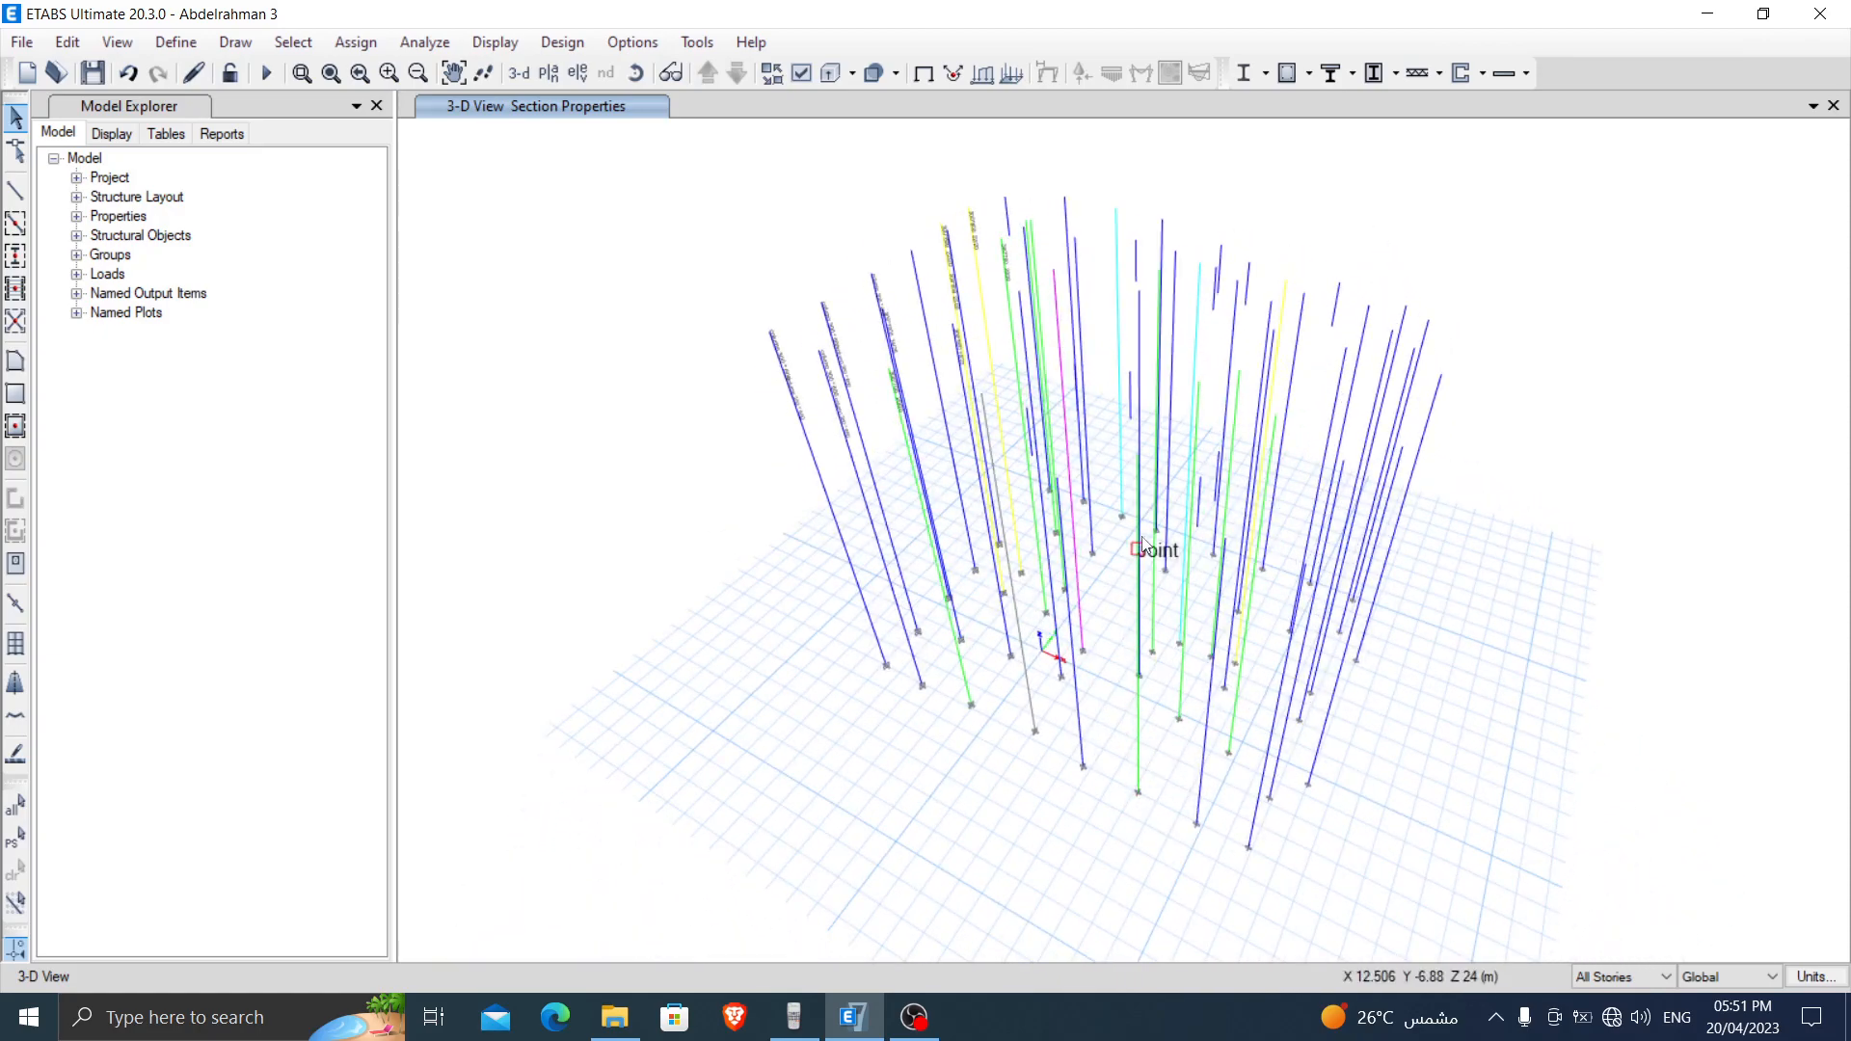
pyautogui.scroll(6, 1117, 376)
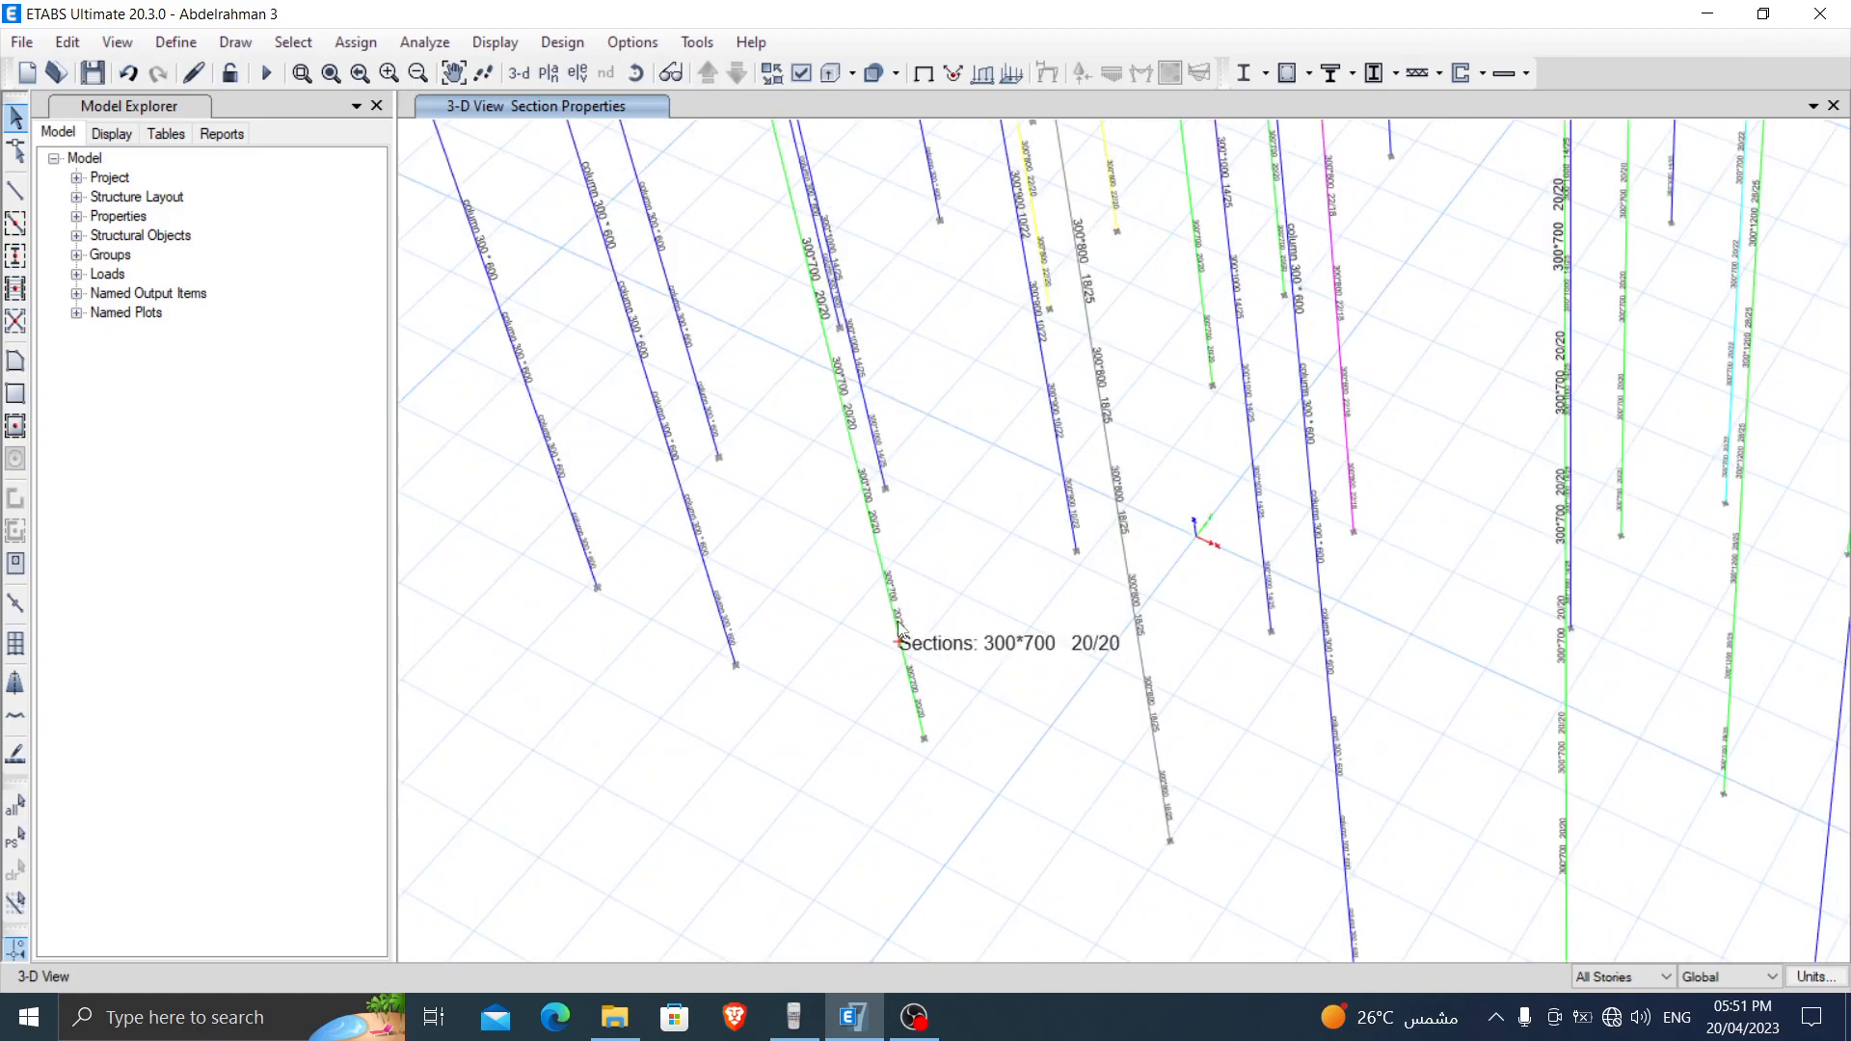
pyautogui.scroll(-5, 822, 246)
pyautogui.keyDown('shift'); pyautogui.moveTo(848, 424); pyautogui.dragTo(1034, 896, button='middle'); pyautogui.keyUp('shift')
pyautogui.scroll(-3, 1205, 849)
pyautogui.keyDown('shift'); pyautogui.moveTo(1350, 790); pyautogui.dragTo(1516, 661, button='middle'); pyautogui.keyUp('shift')
pyautogui.keyDown('shift'); pyautogui.moveTo(1562, 577); pyautogui.dragTo(1176, 506, button='middle'); pyautogui.keyUp('shift')
# Step: Display the BASEMENT plan view and inspect the column layout coloured by section property
pyautogui.click(567, 78)
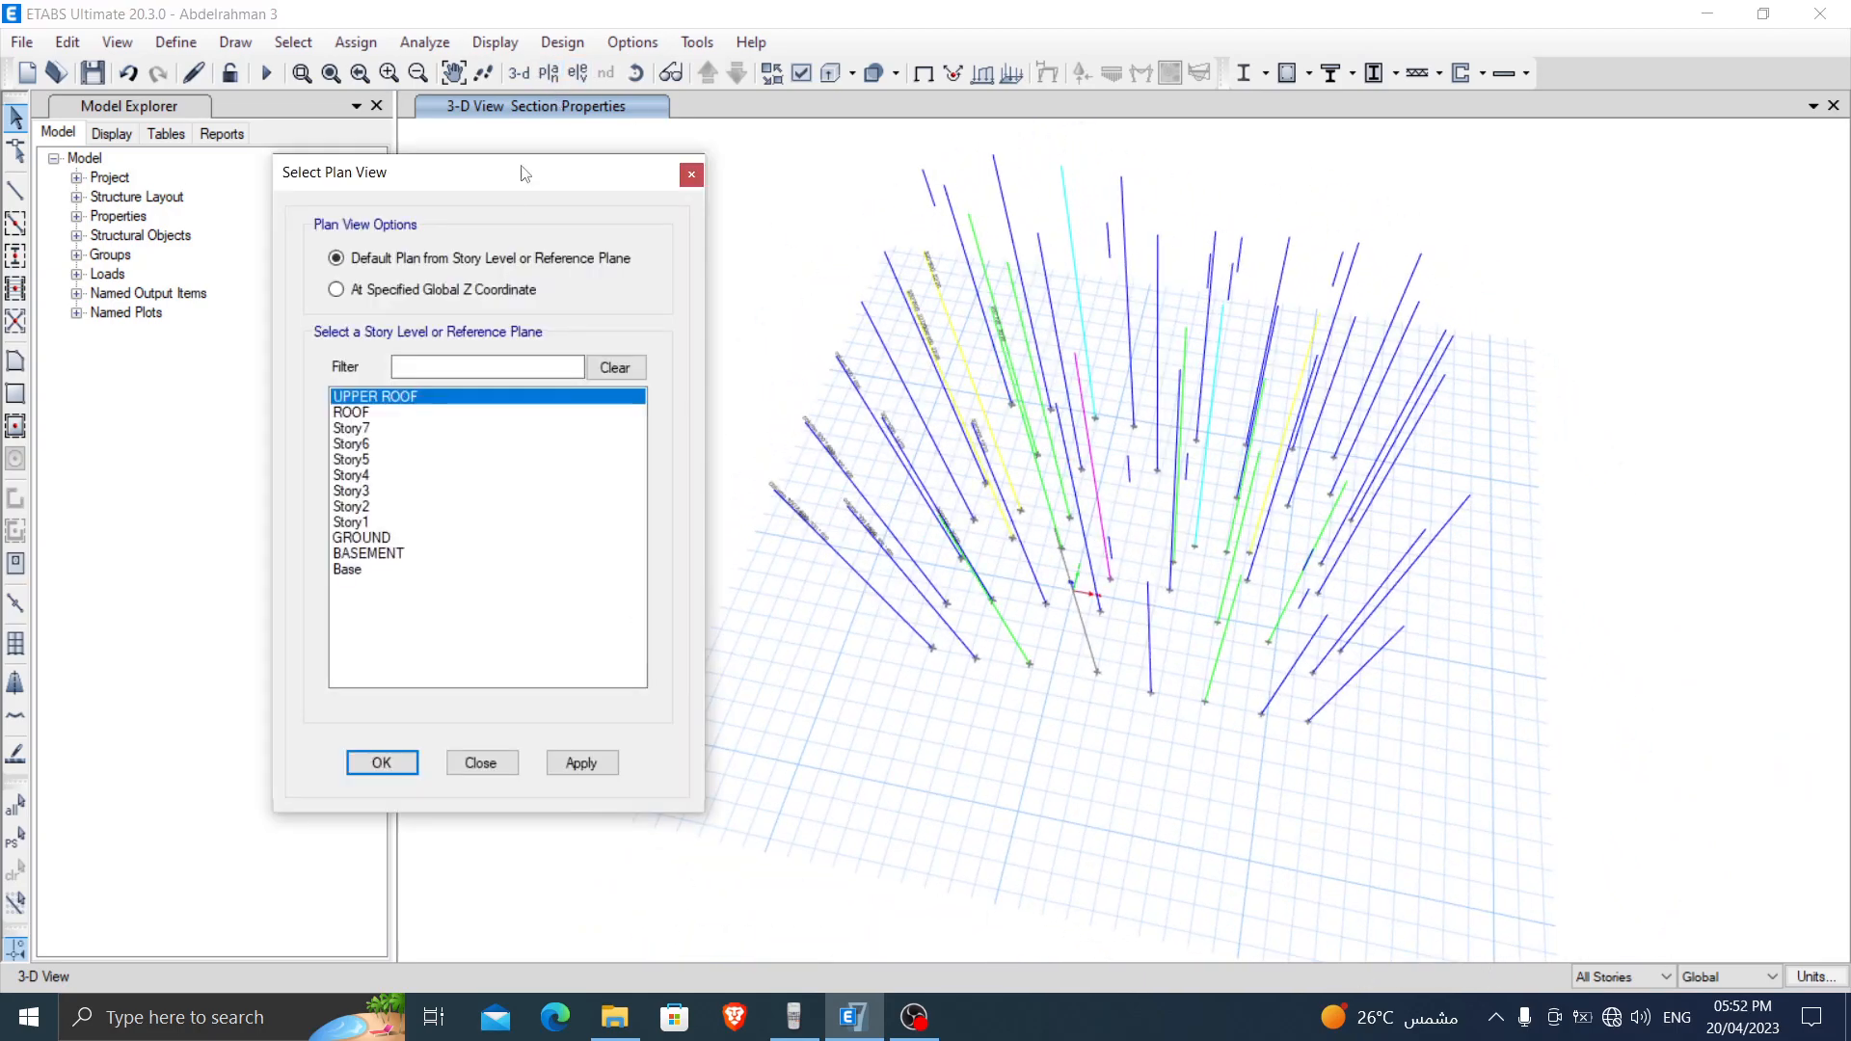
pyautogui.click(366, 553)
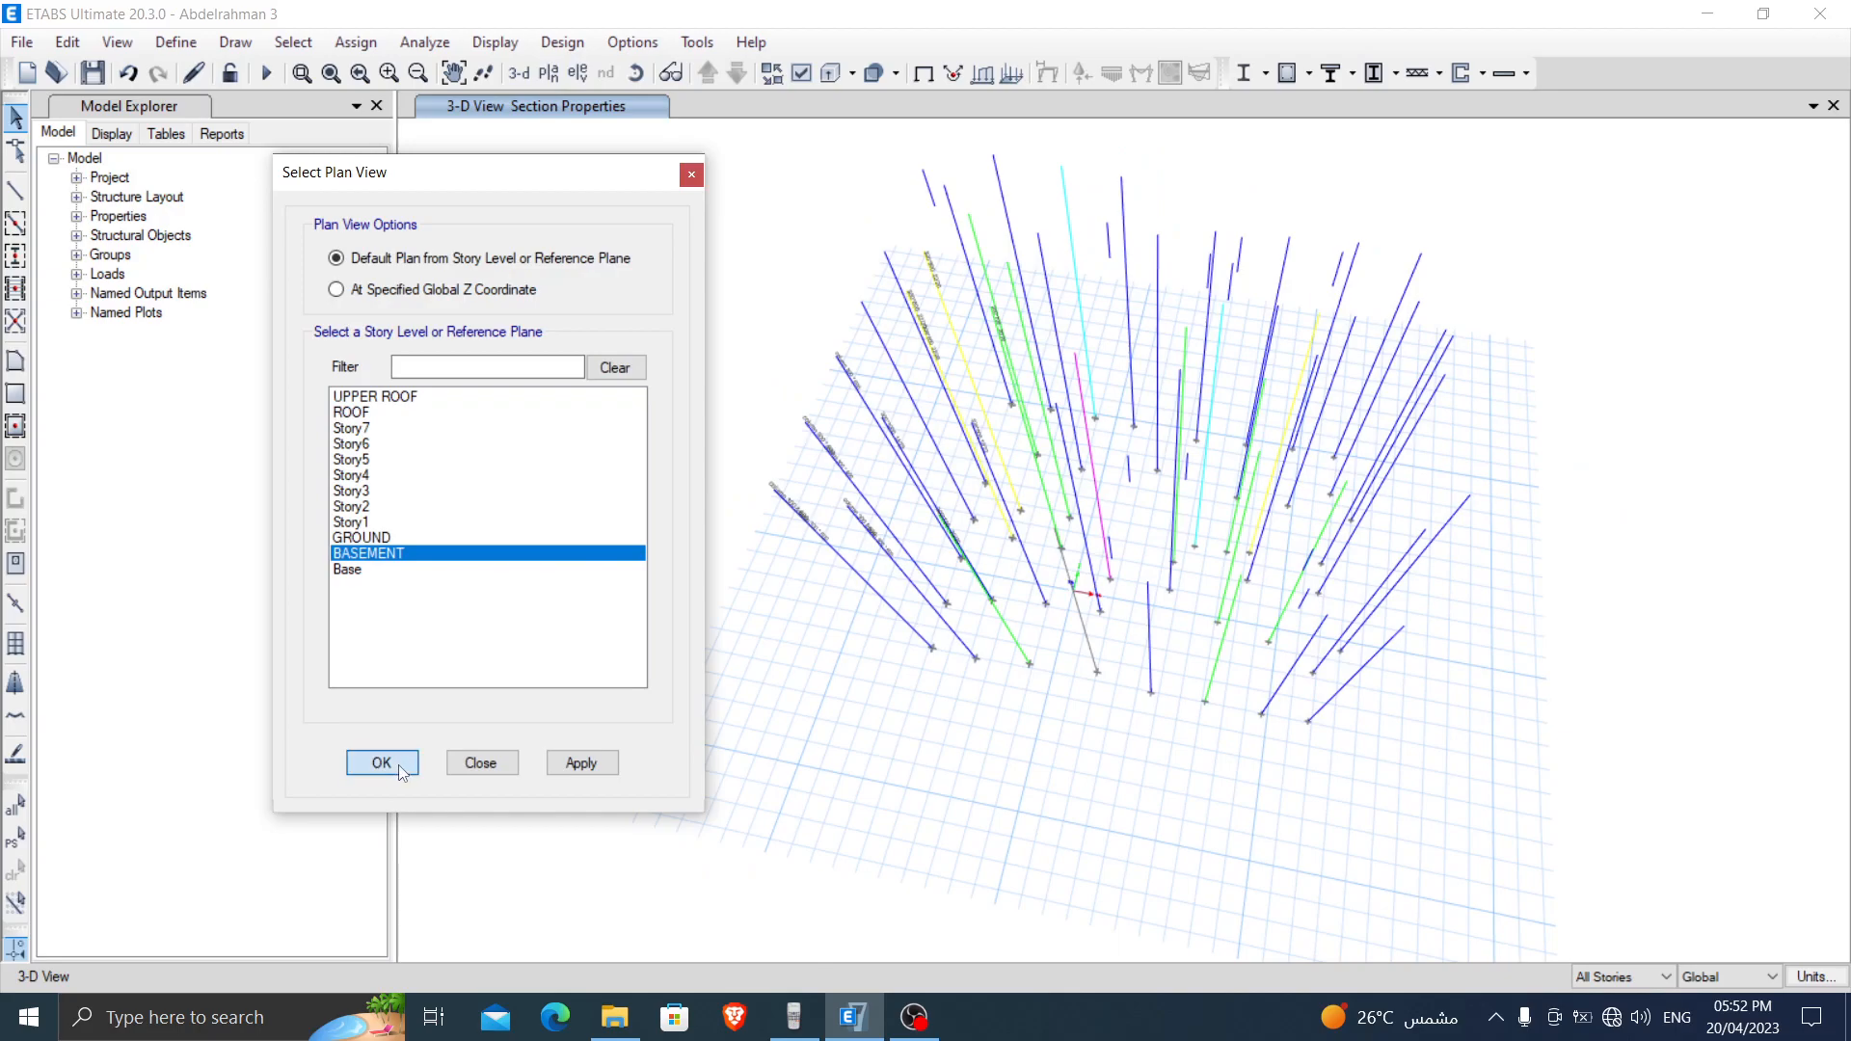
pyautogui.press('Return')
pyautogui.moveTo(1164, 568); pyautogui.dragTo(1091, 506, button='middle')
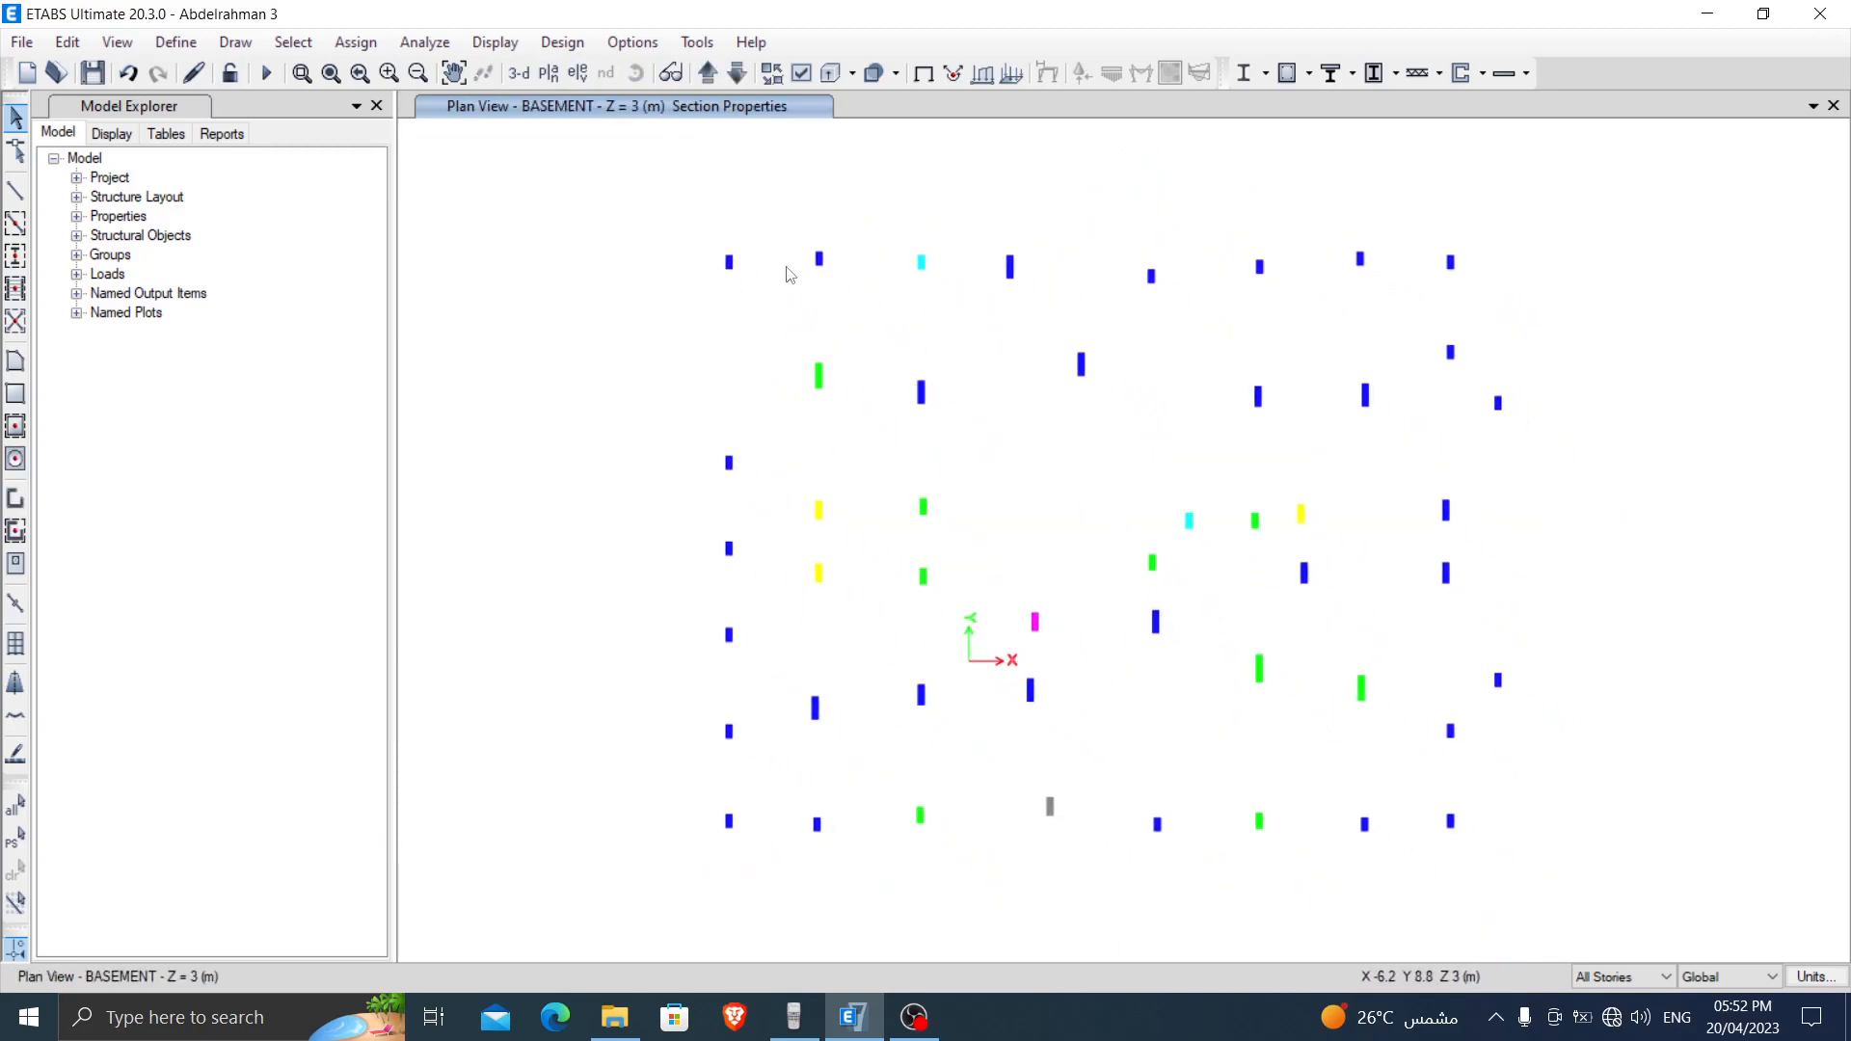
pyautogui.moveTo(1099, 193)
pyautogui.mouseDown(button='middle')
pyautogui.moveTo(1019, 126)
pyautogui.moveTo(1094, 182)
pyautogui.mouseUp(button='middle')
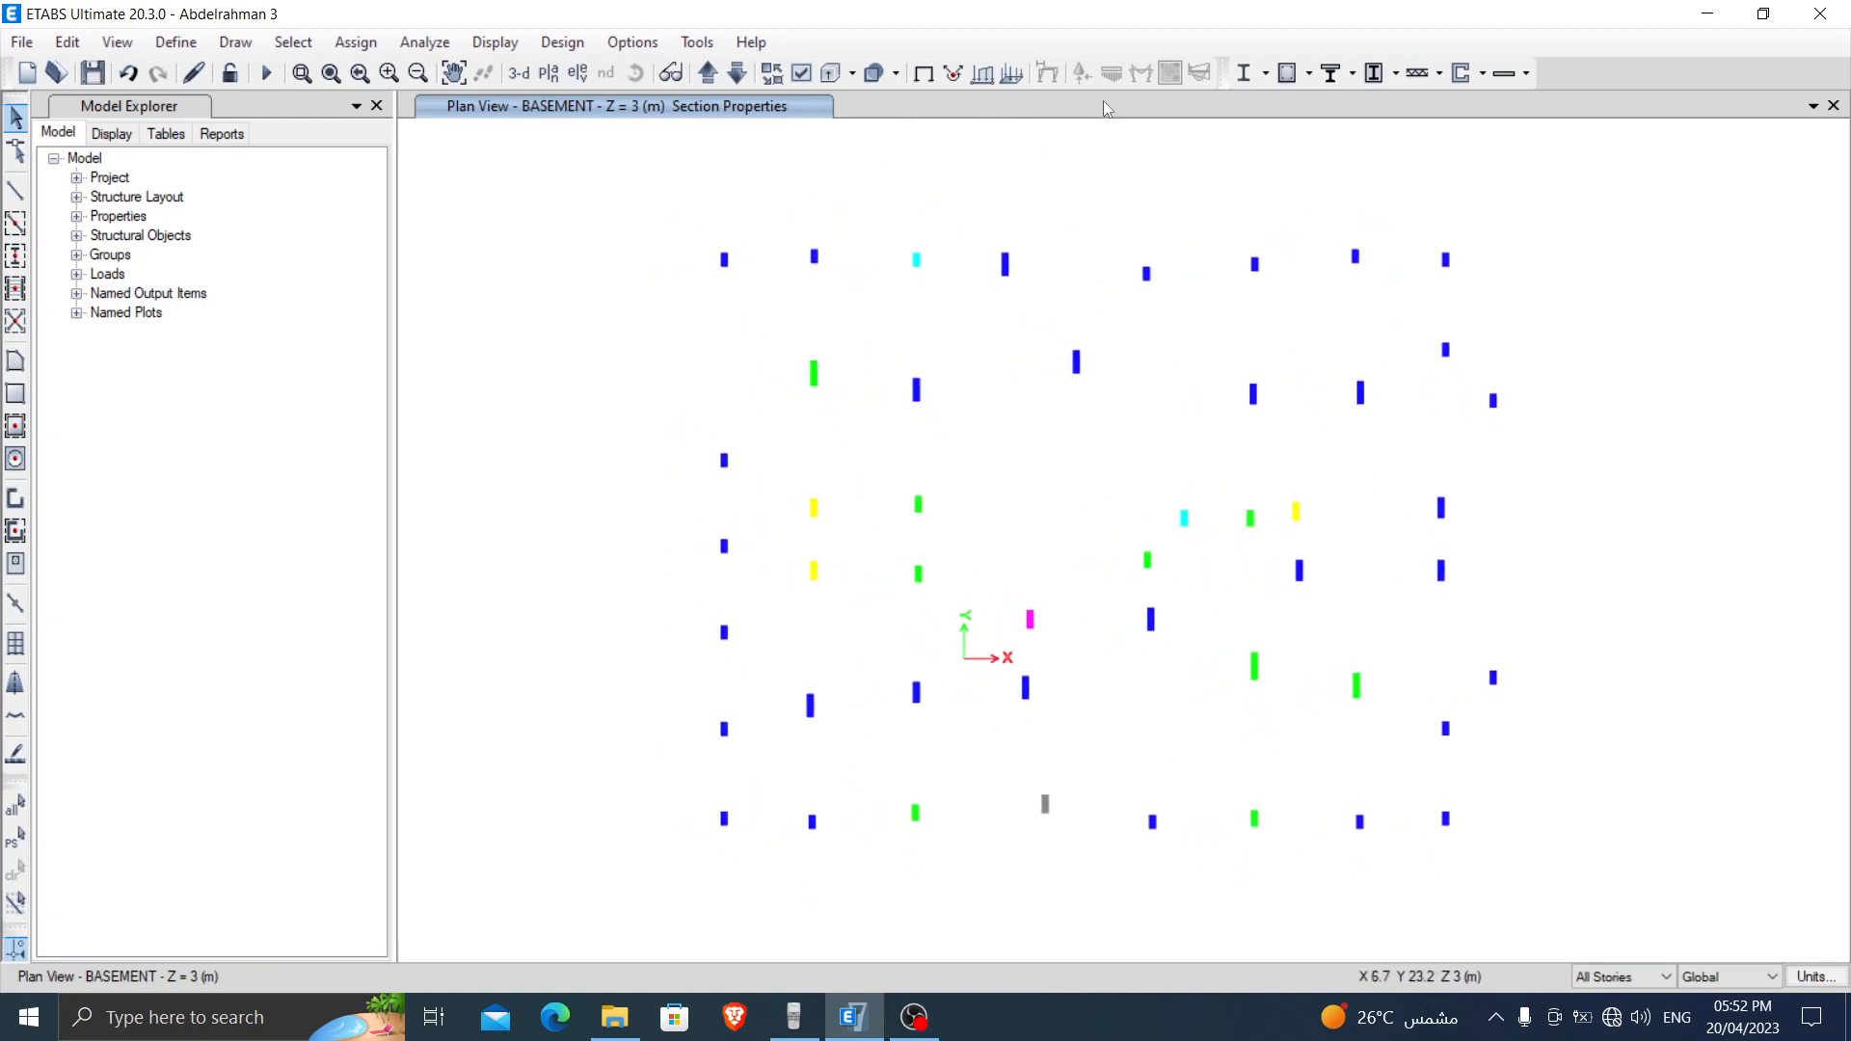
# Step: Replace the section property display with the undeformed shape and set the default 3-D view
pyautogui.click(807, 81)
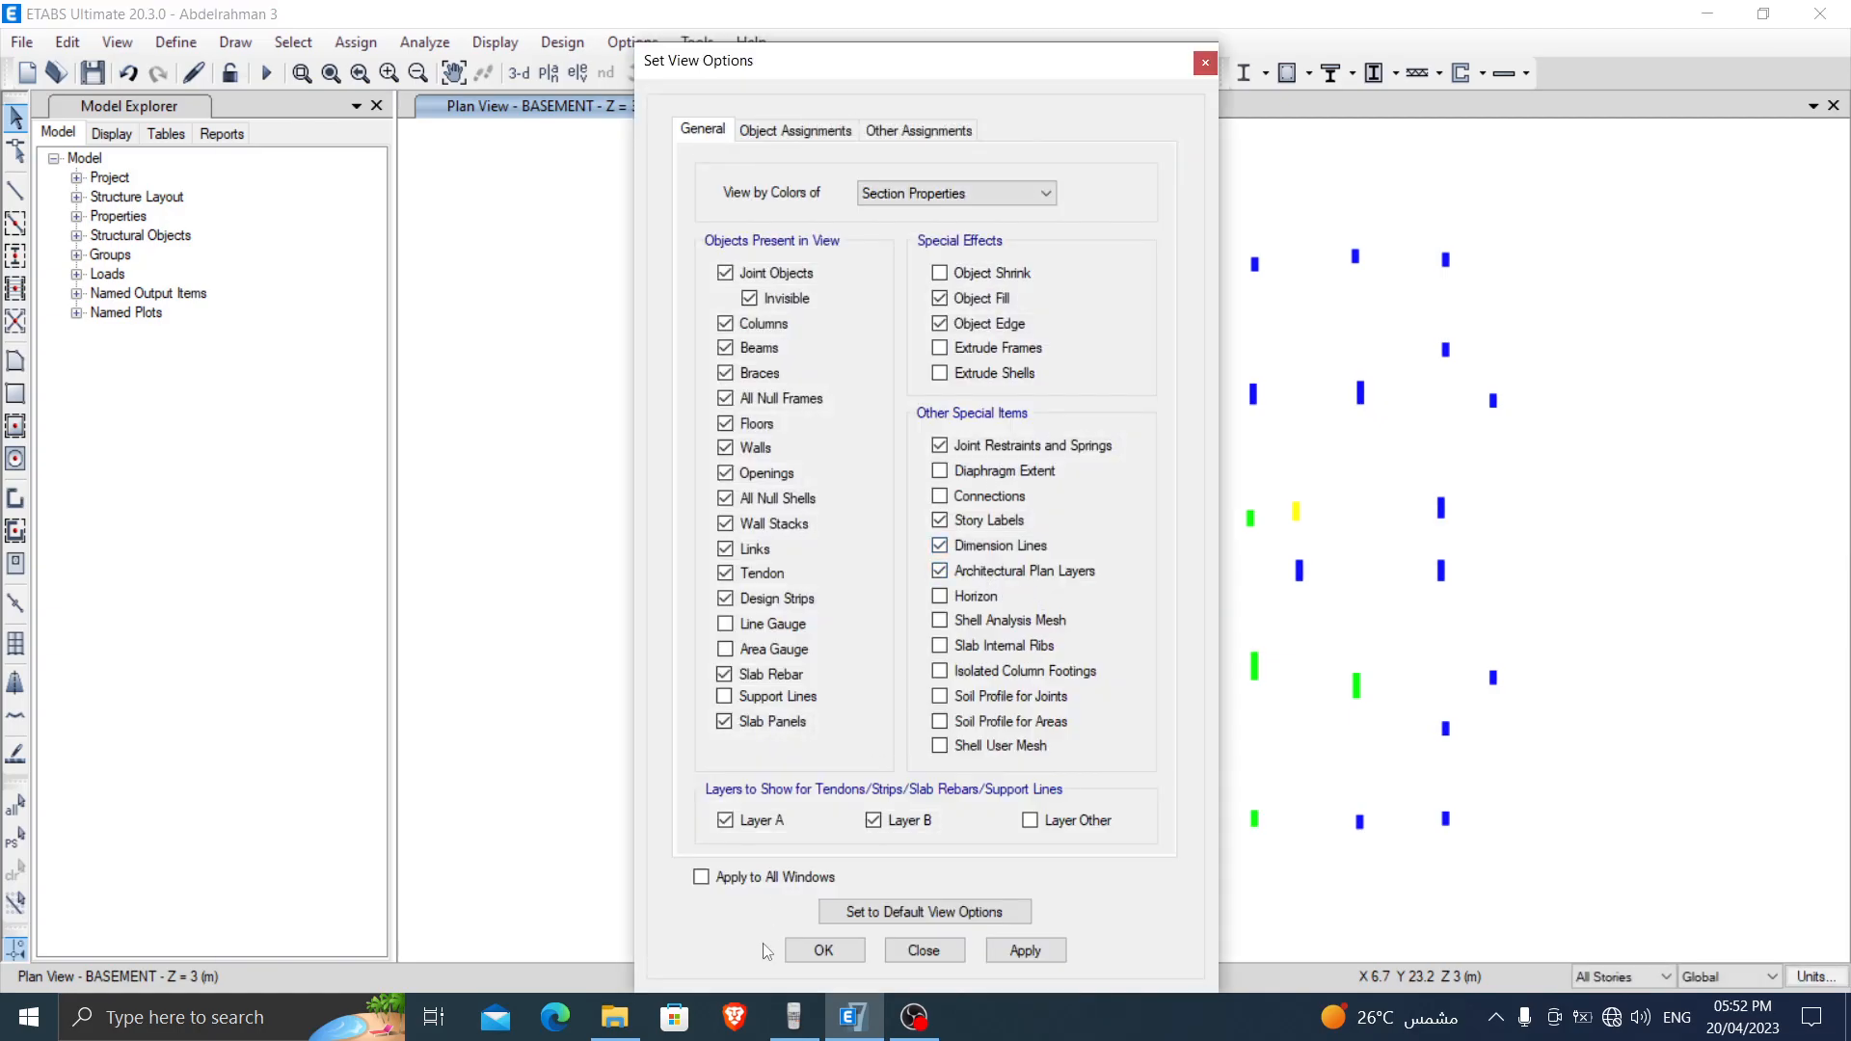
pyautogui.click(824, 950)
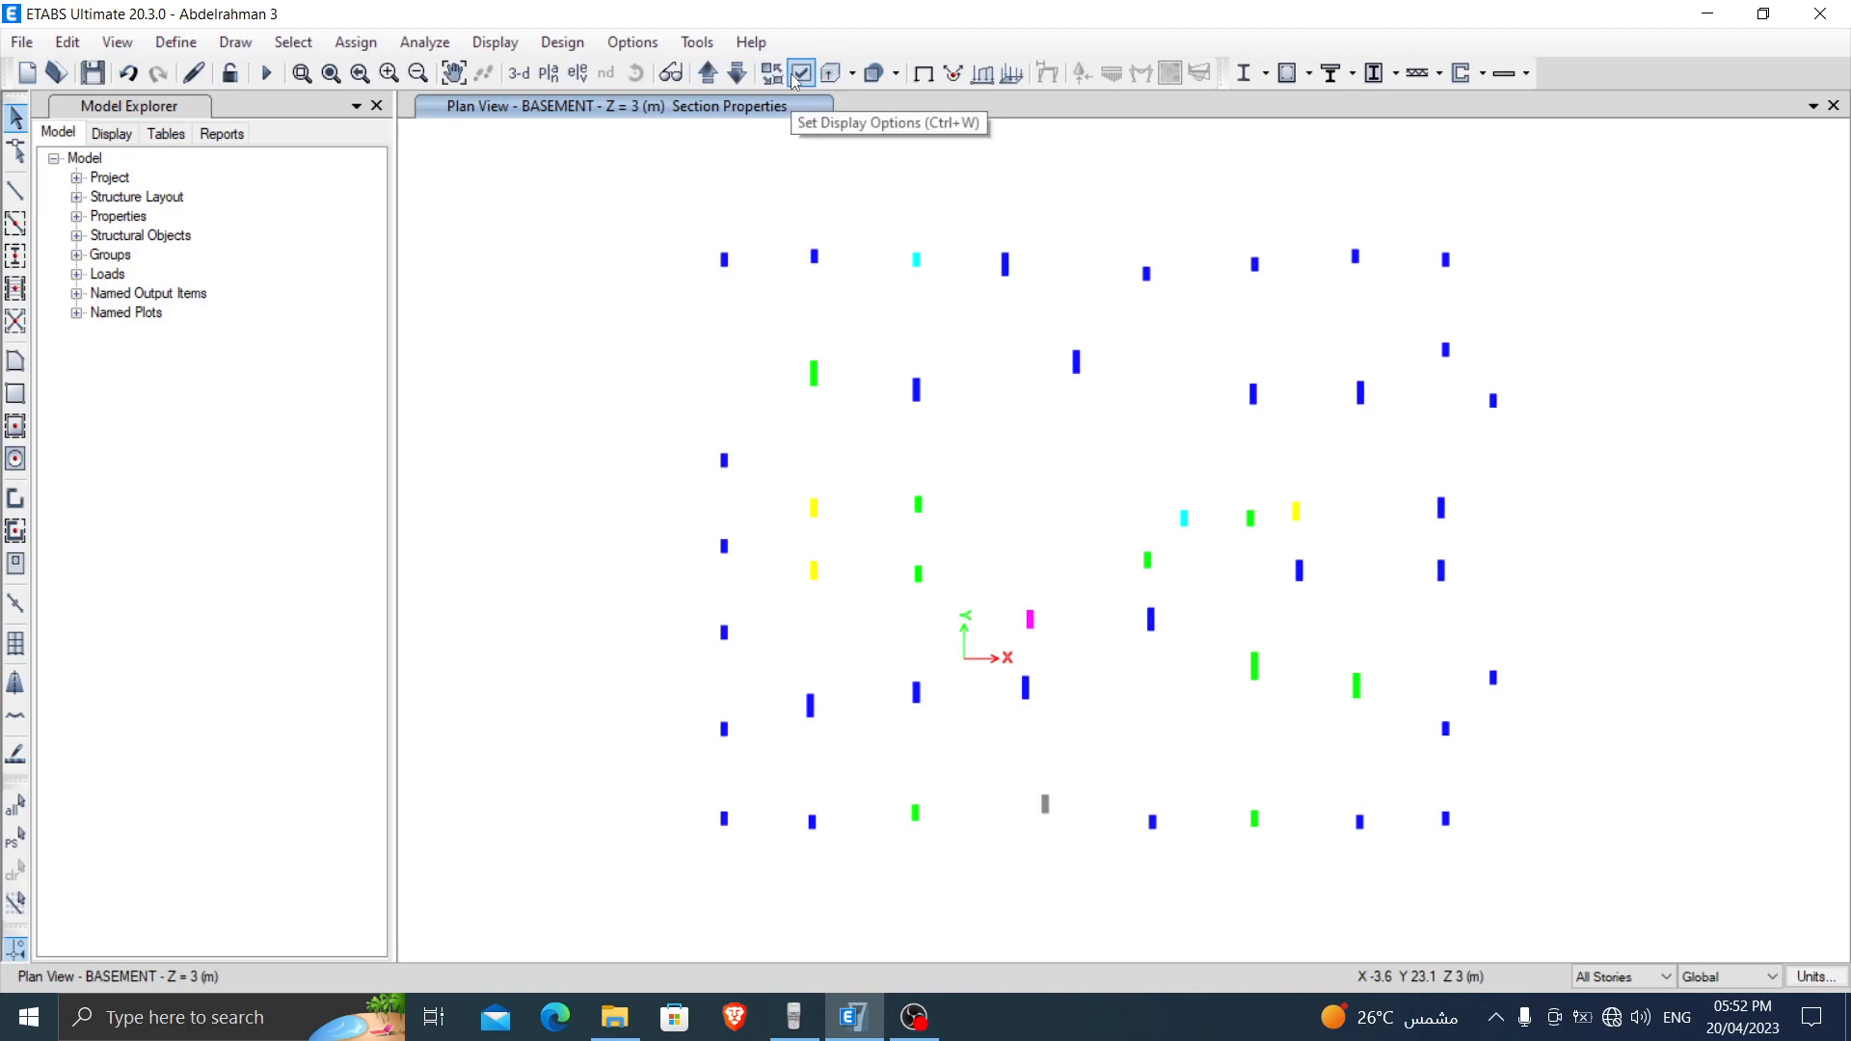
pyautogui.click(946, 82)
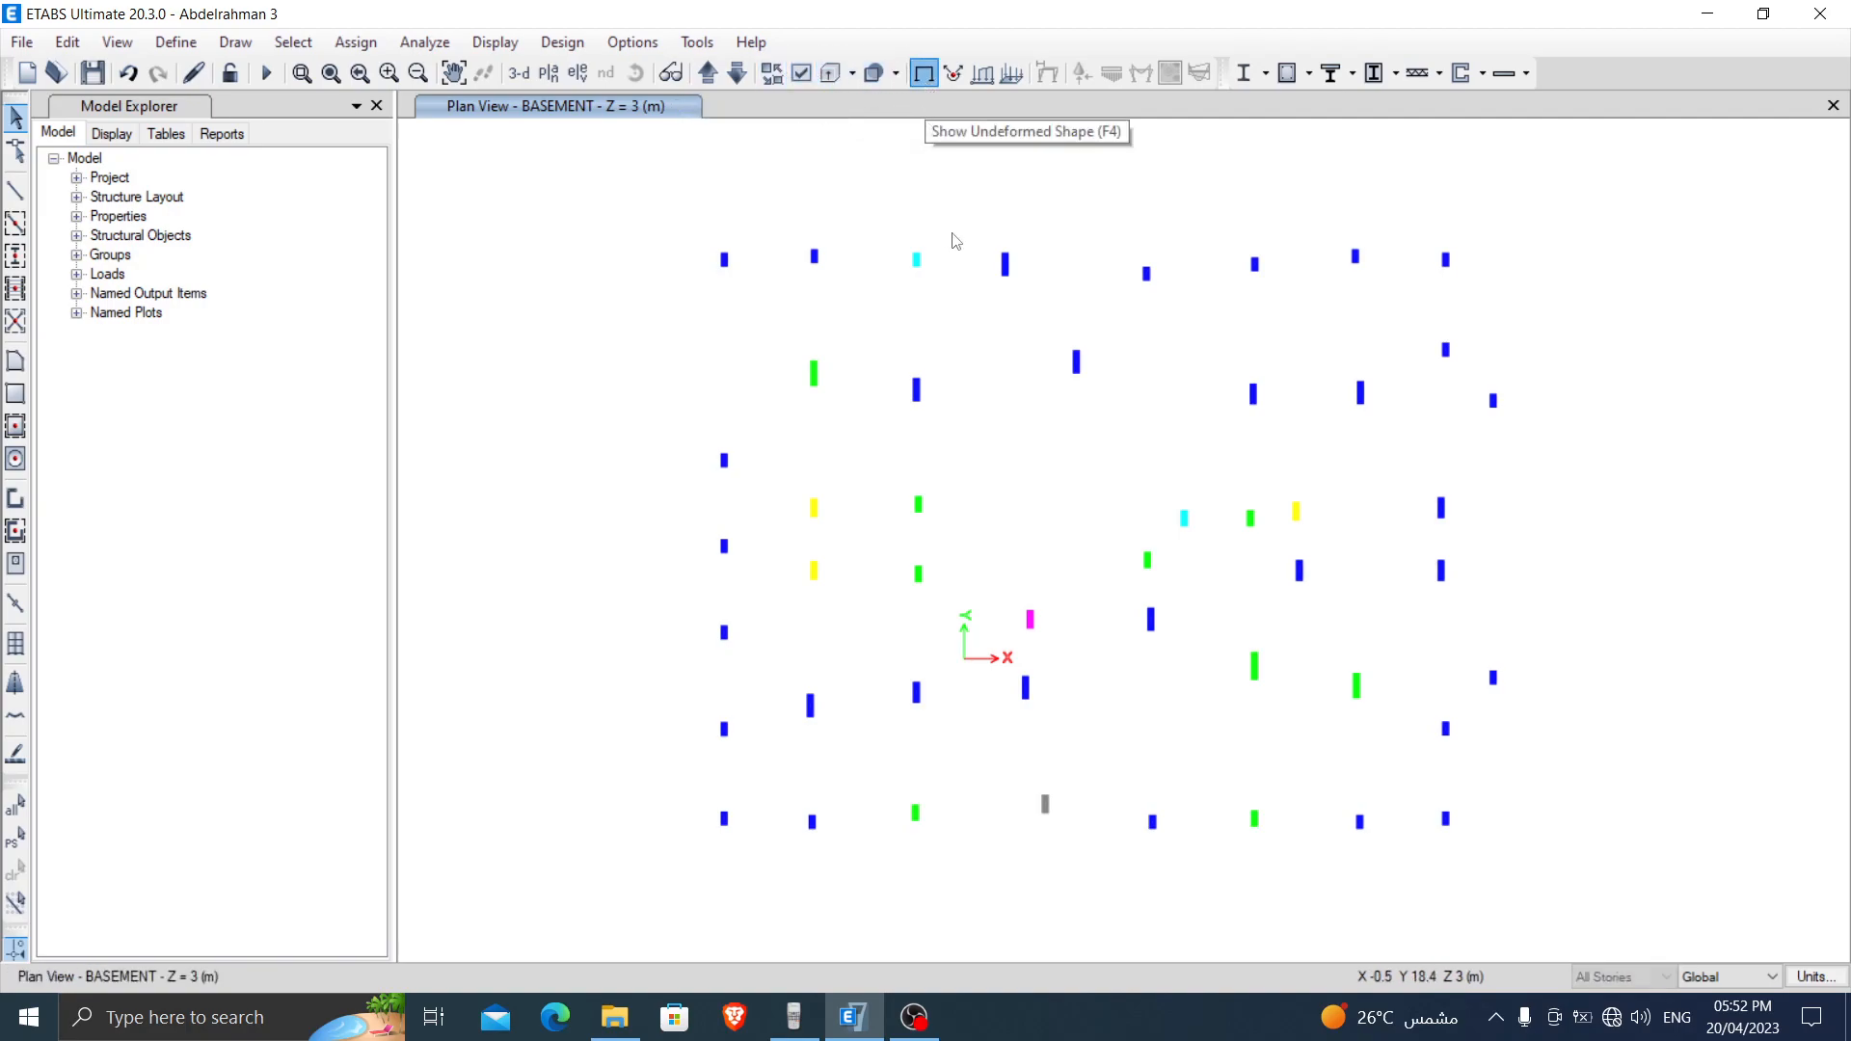
pyautogui.scroll(-3, 960, 277)
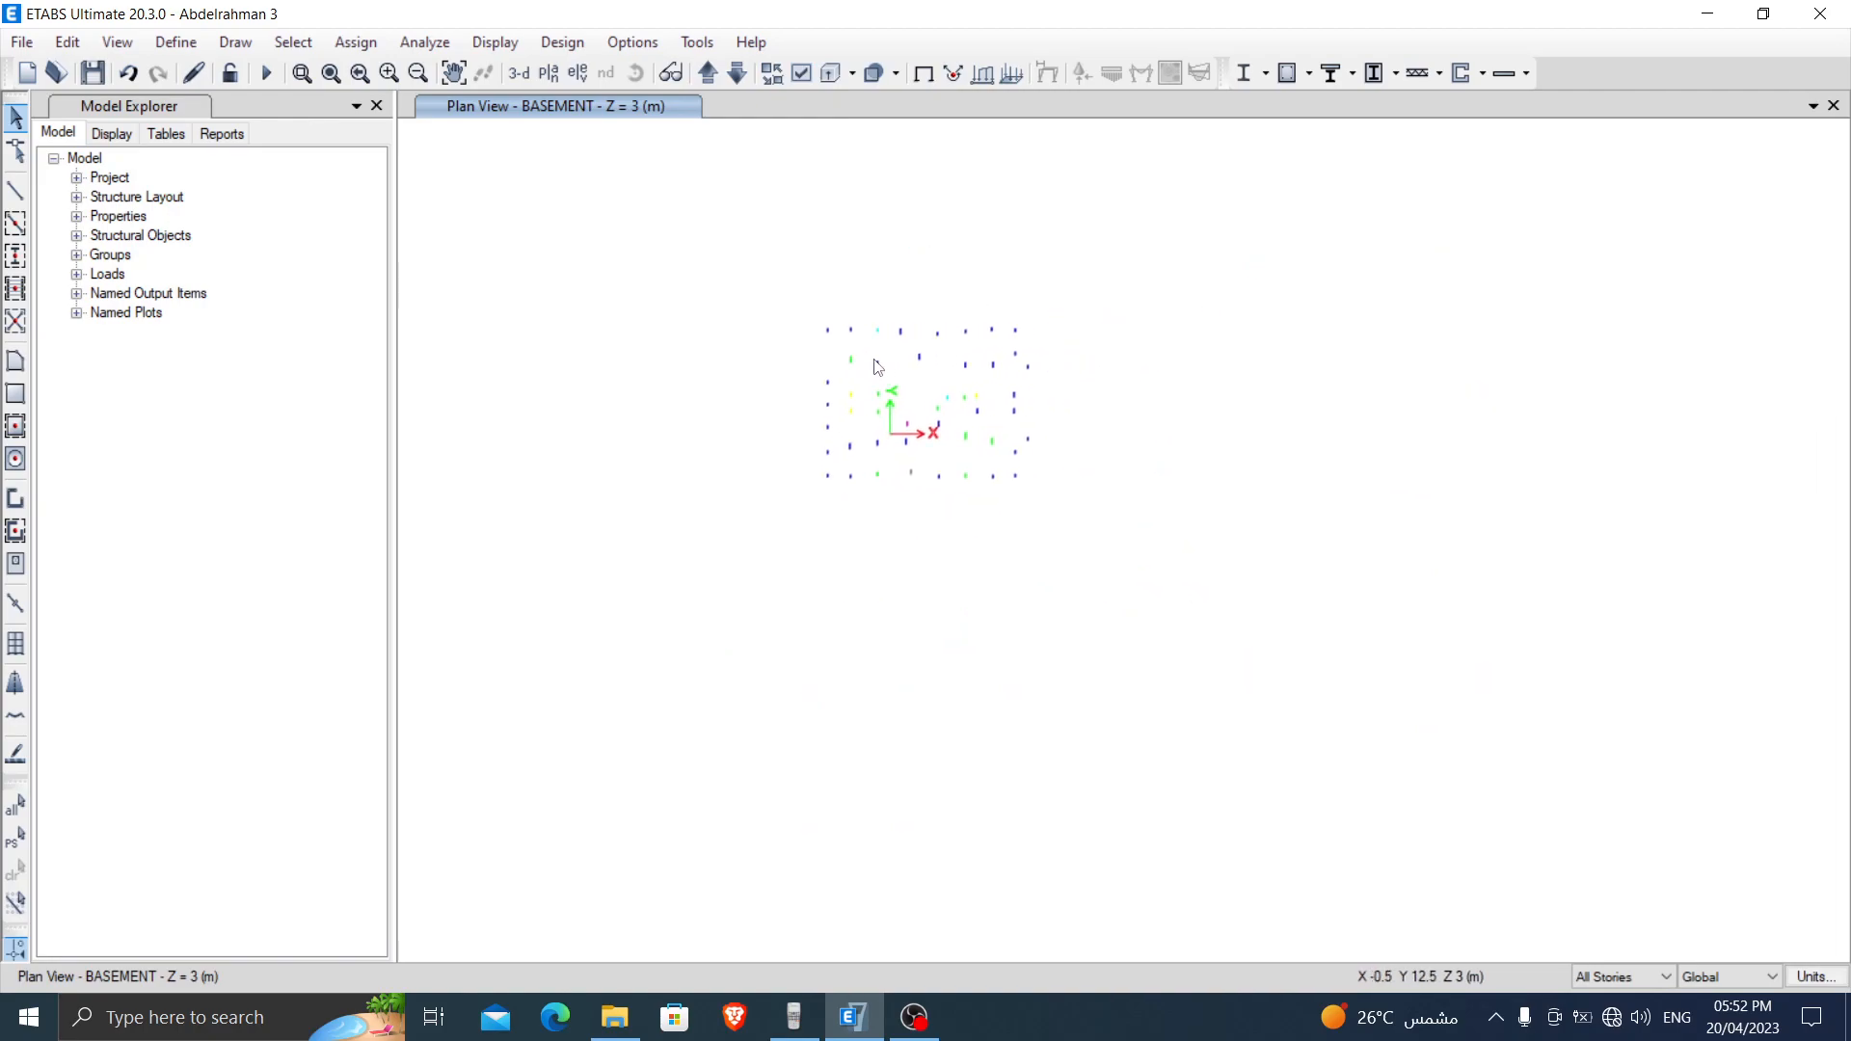
pyautogui.scroll(3, 864, 373)
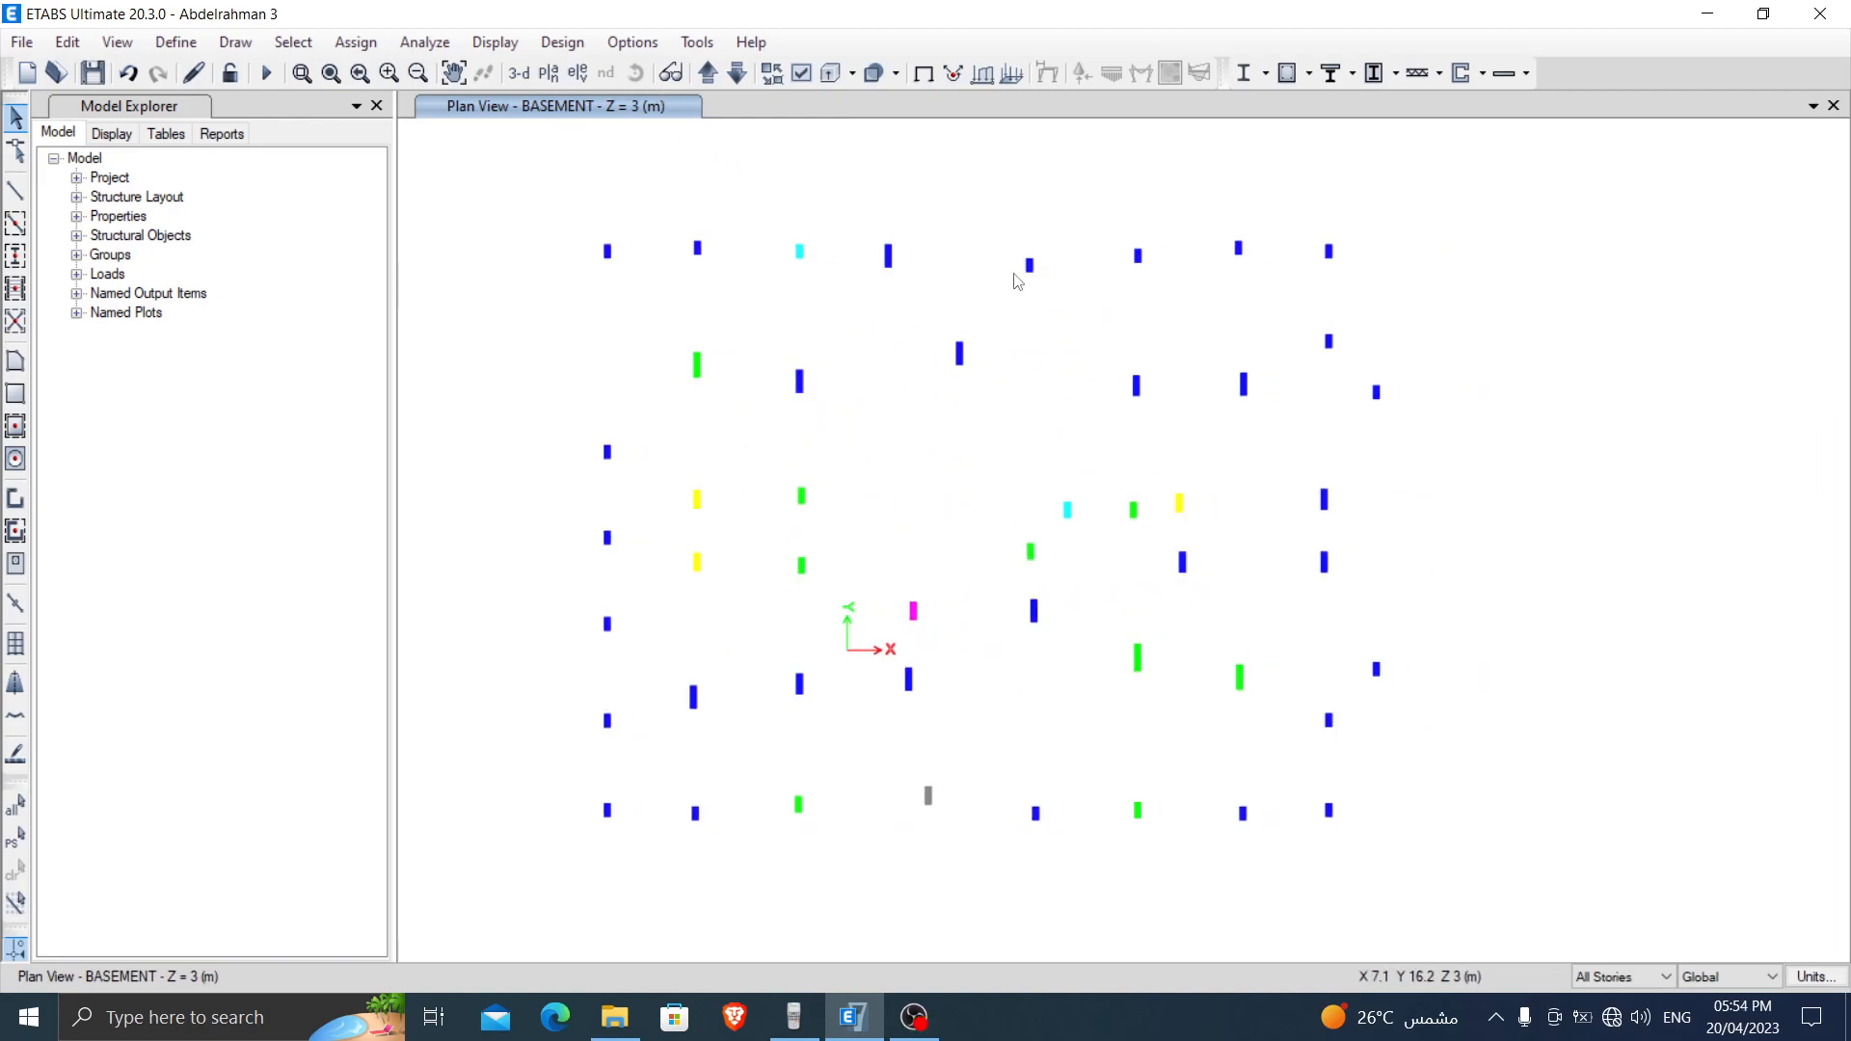
pyautogui.click(519, 73)
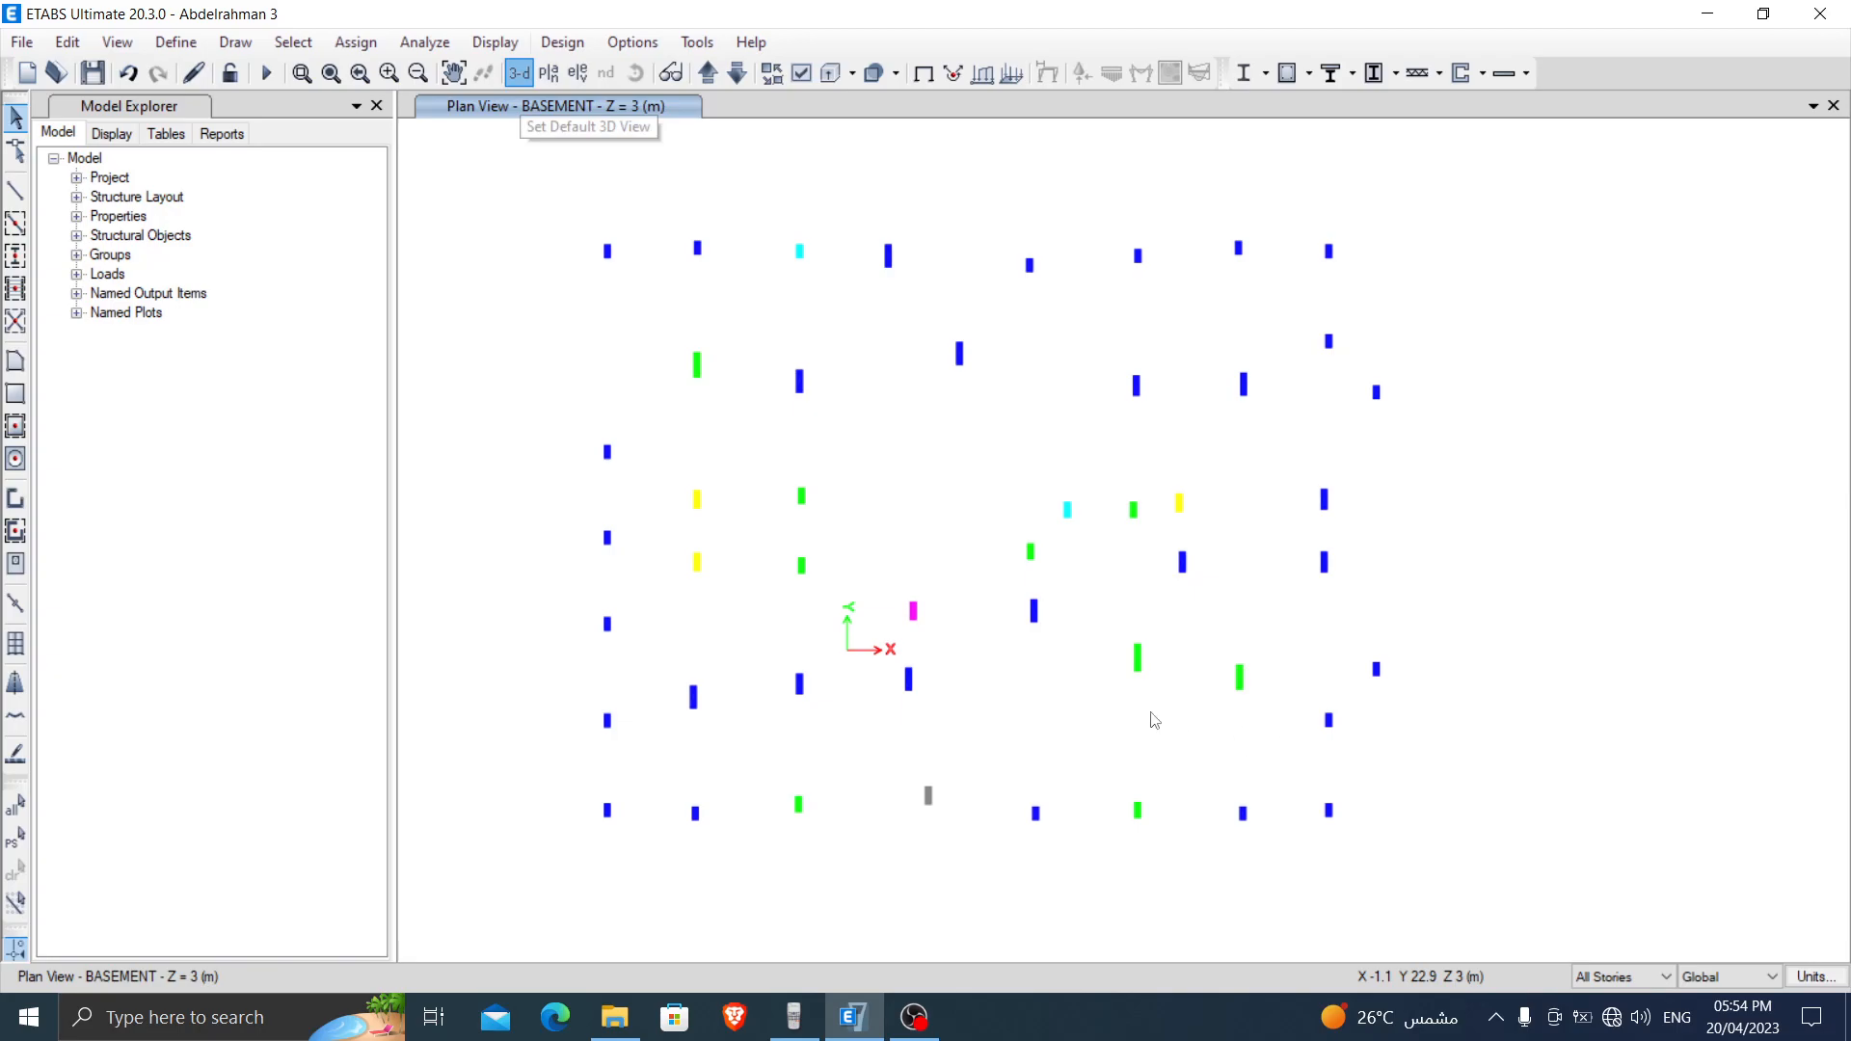
# Step: Limit the visible architectural plan layers to E.column
pyautogui.scroll(5, 998, 465)
pyautogui.scroll(-8, 997, 466)
pyautogui.scroll(6, 1127, 656)
pyautogui.scroll(-6, 1284, 646)
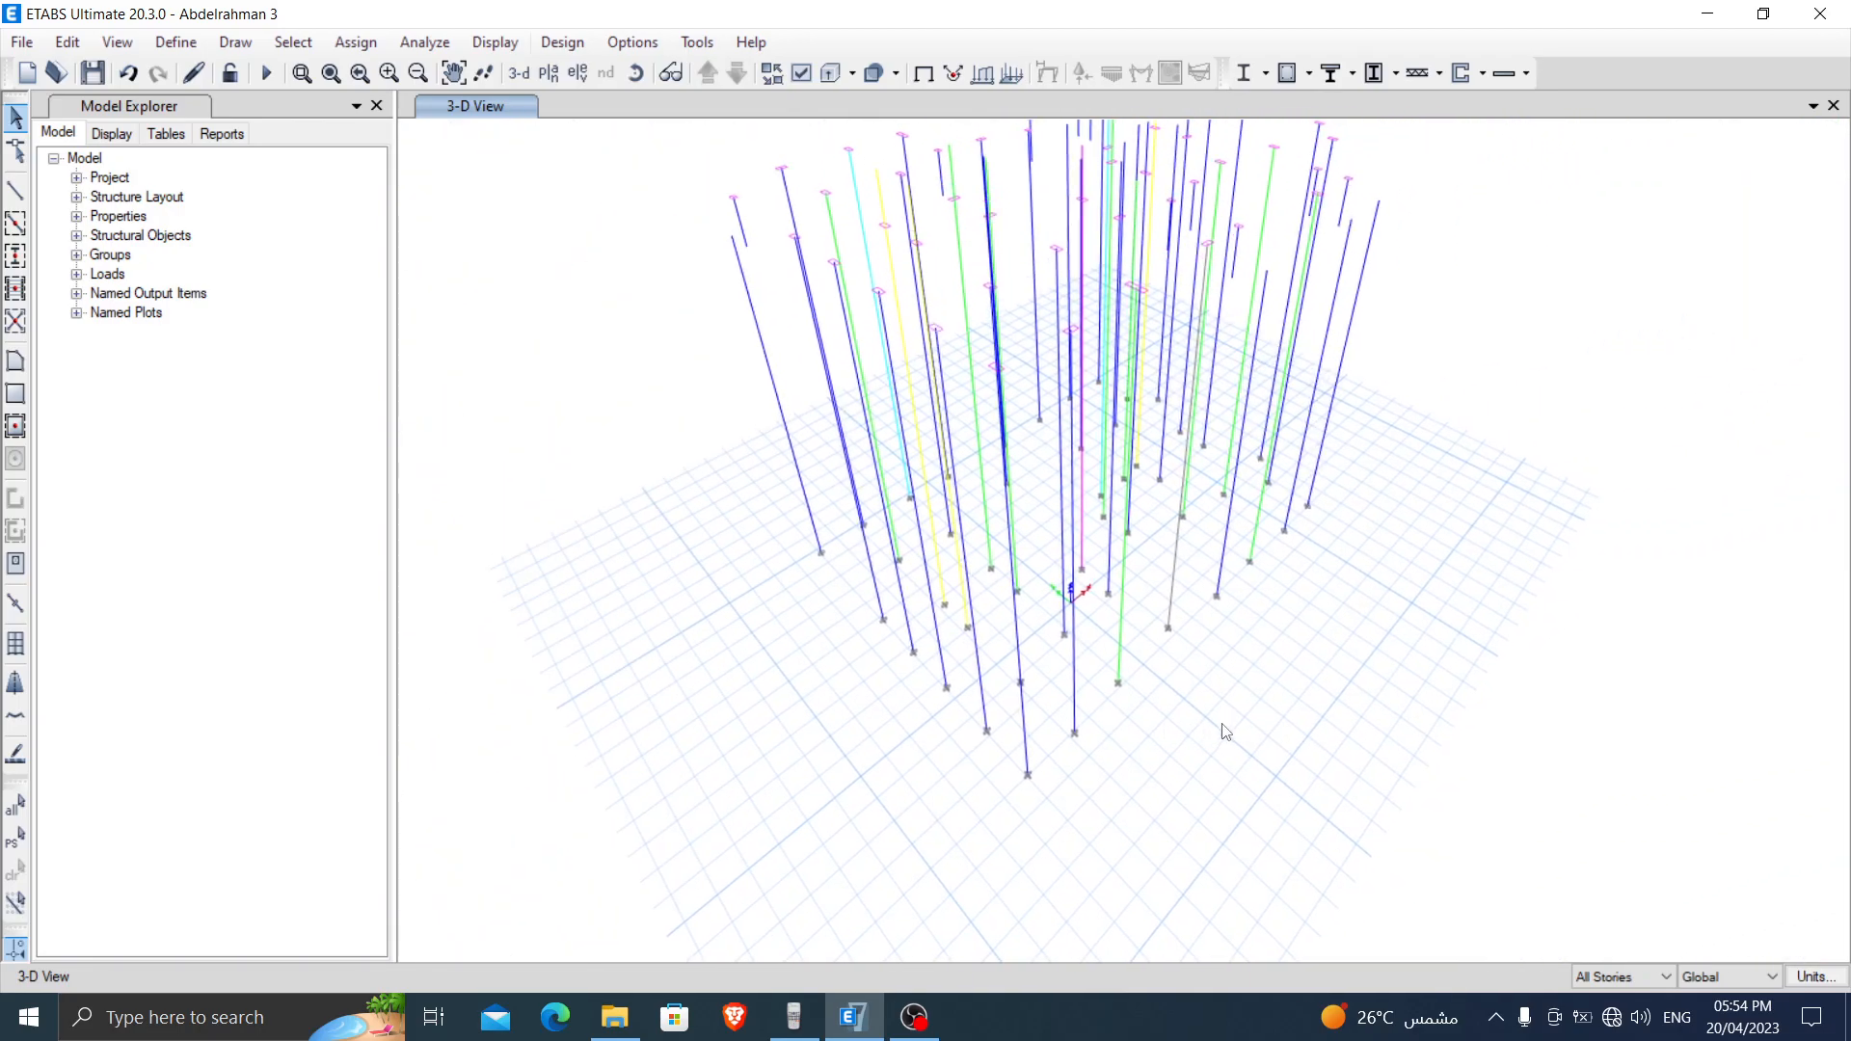
pyautogui.scroll(-3, 1222, 734)
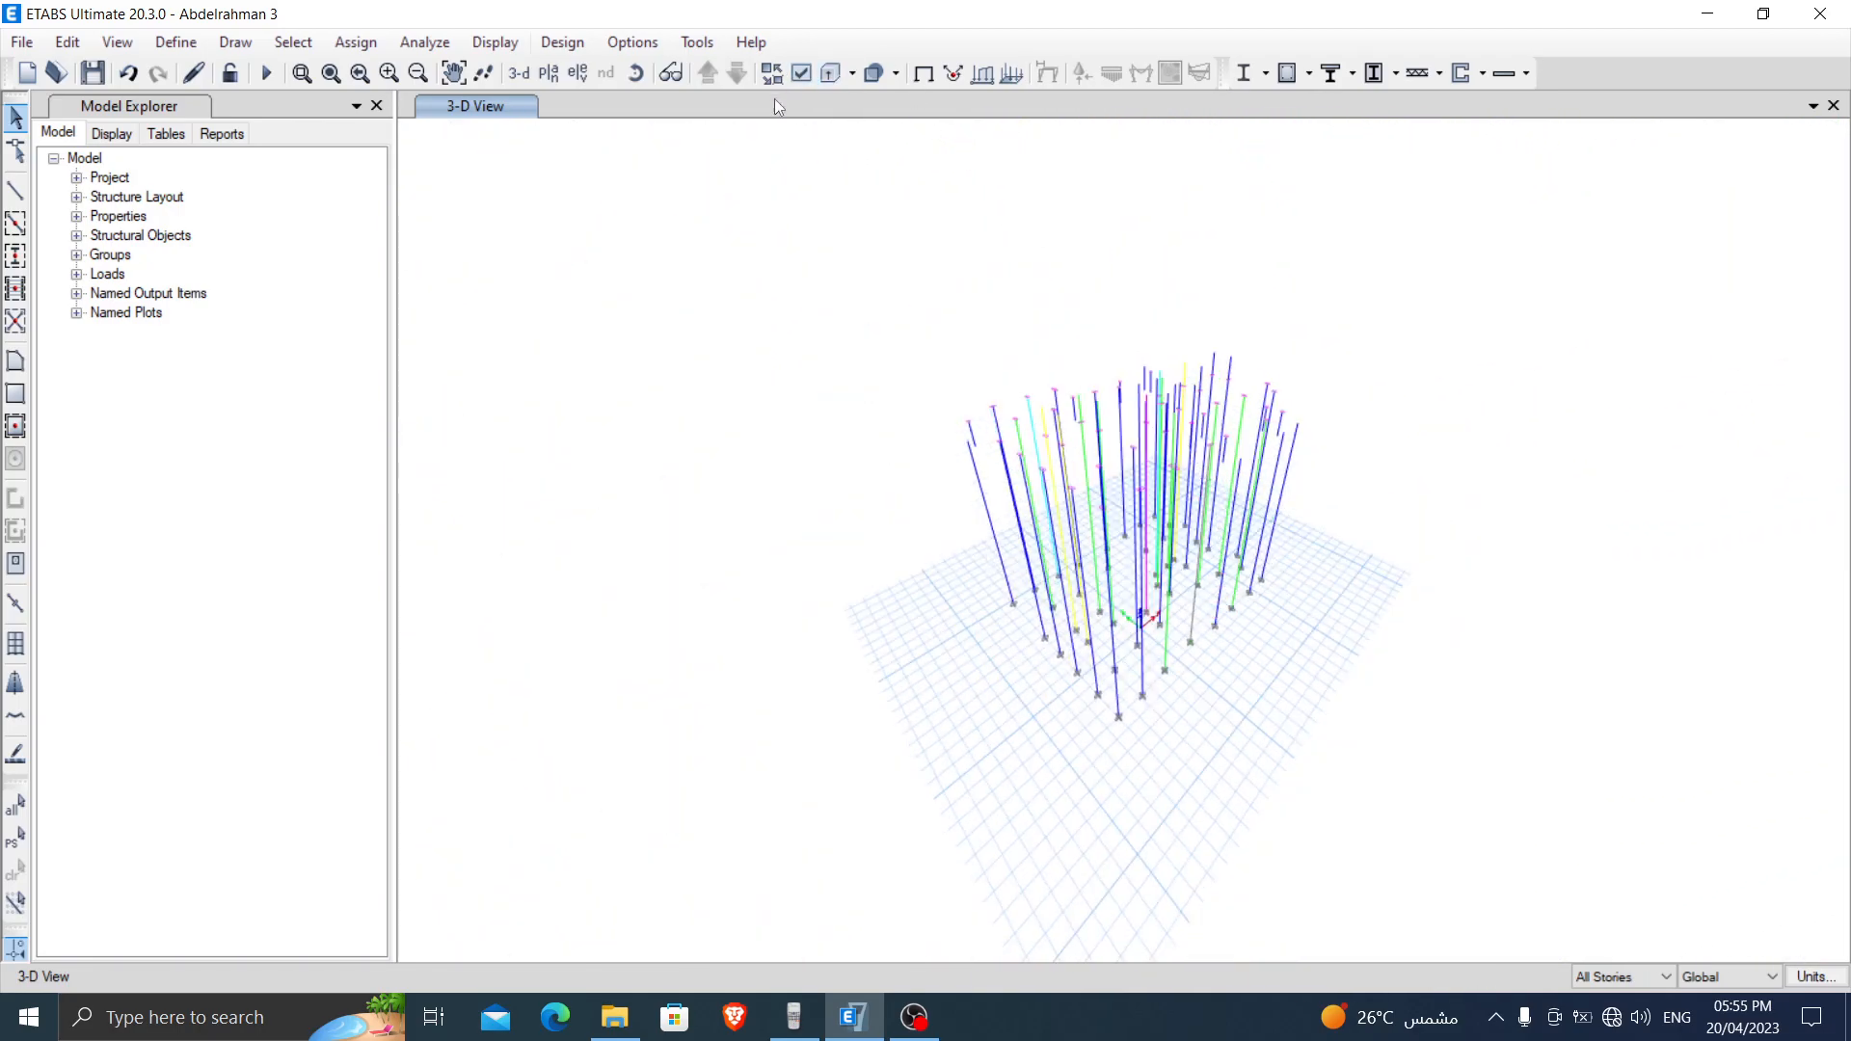
pyautogui.click(633, 41)
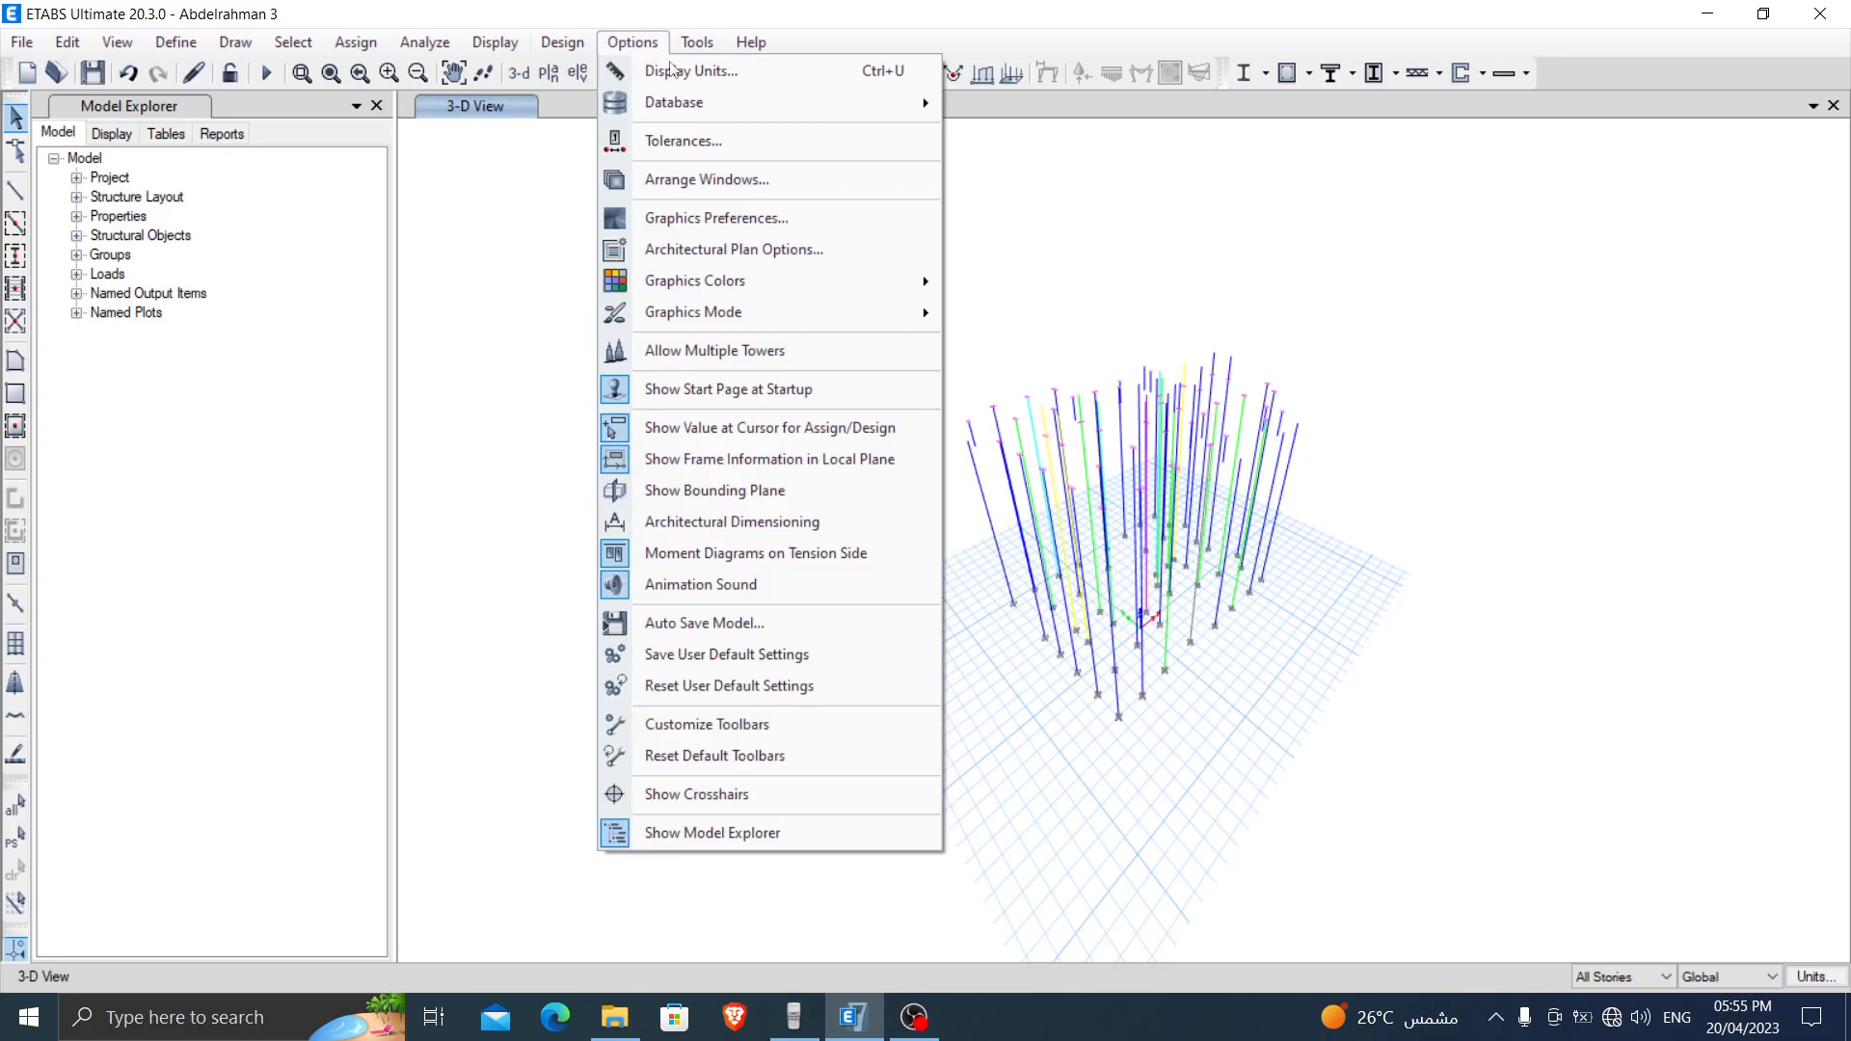
pyautogui.click(715, 260)
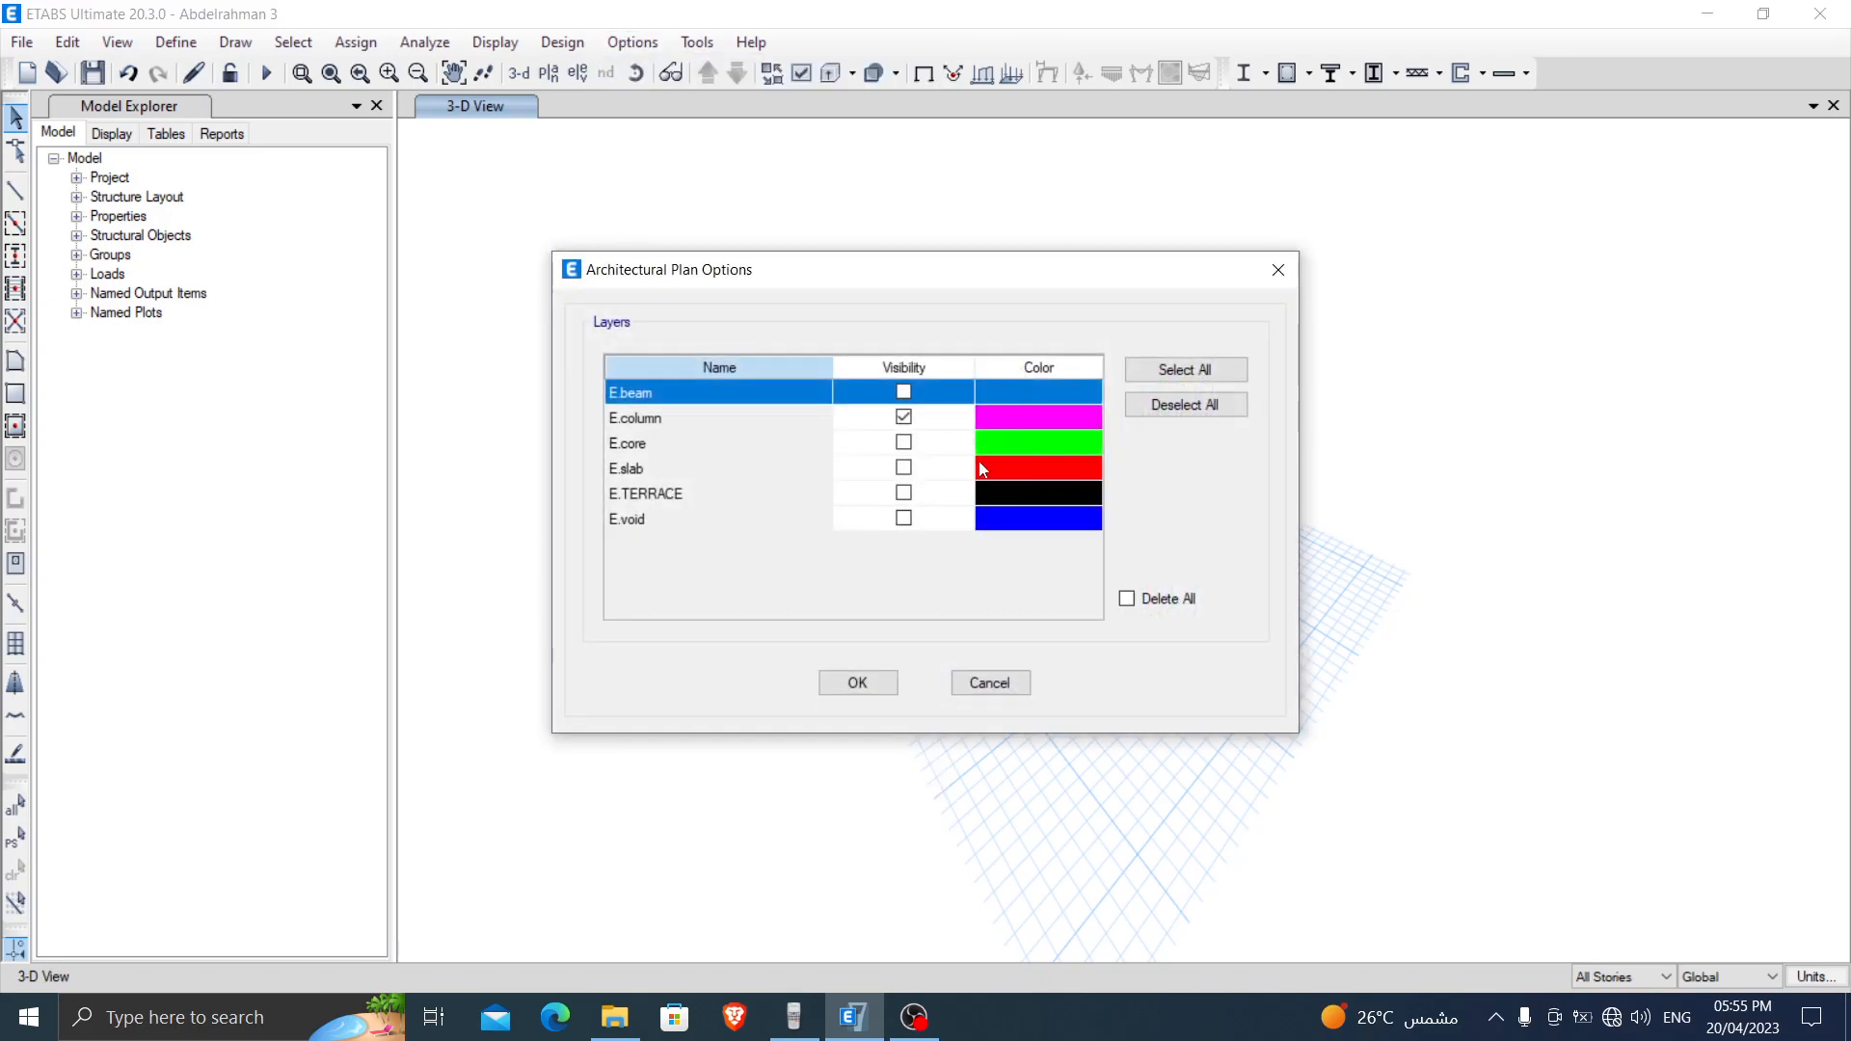
pyautogui.click(1192, 374)
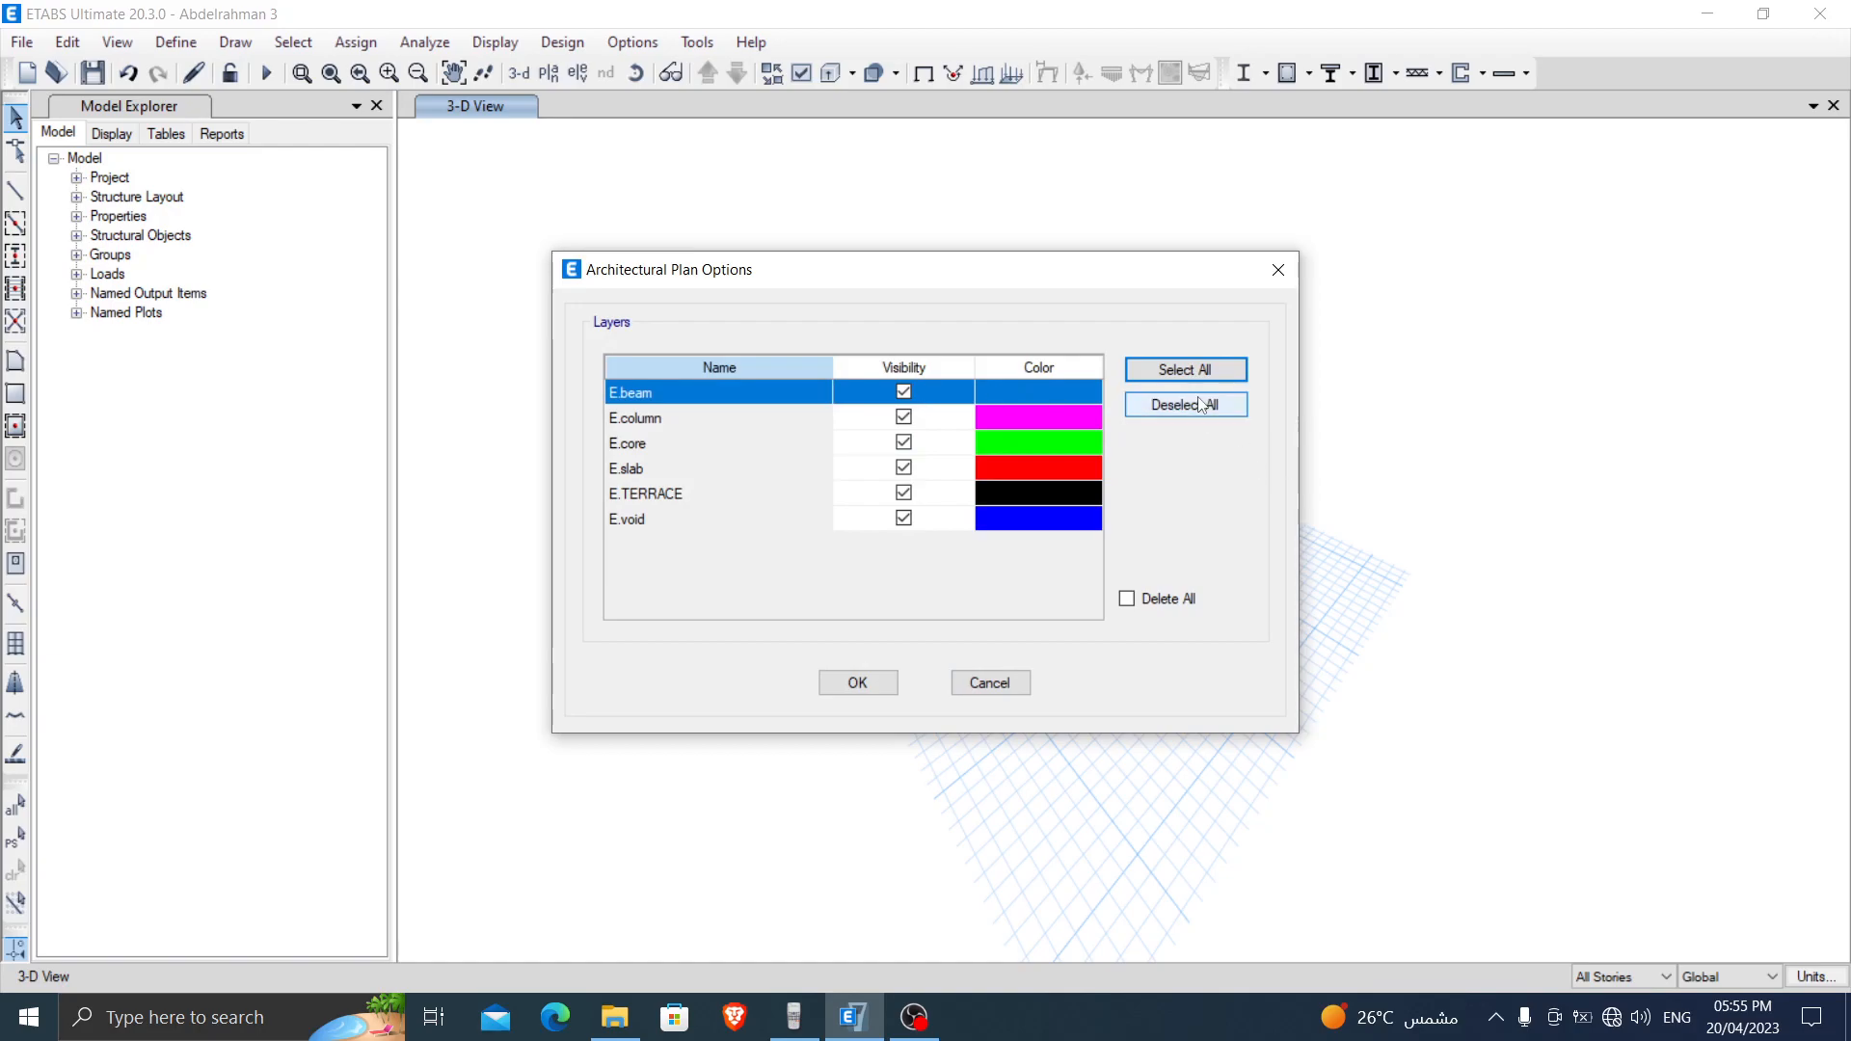
pyautogui.click(903, 417)
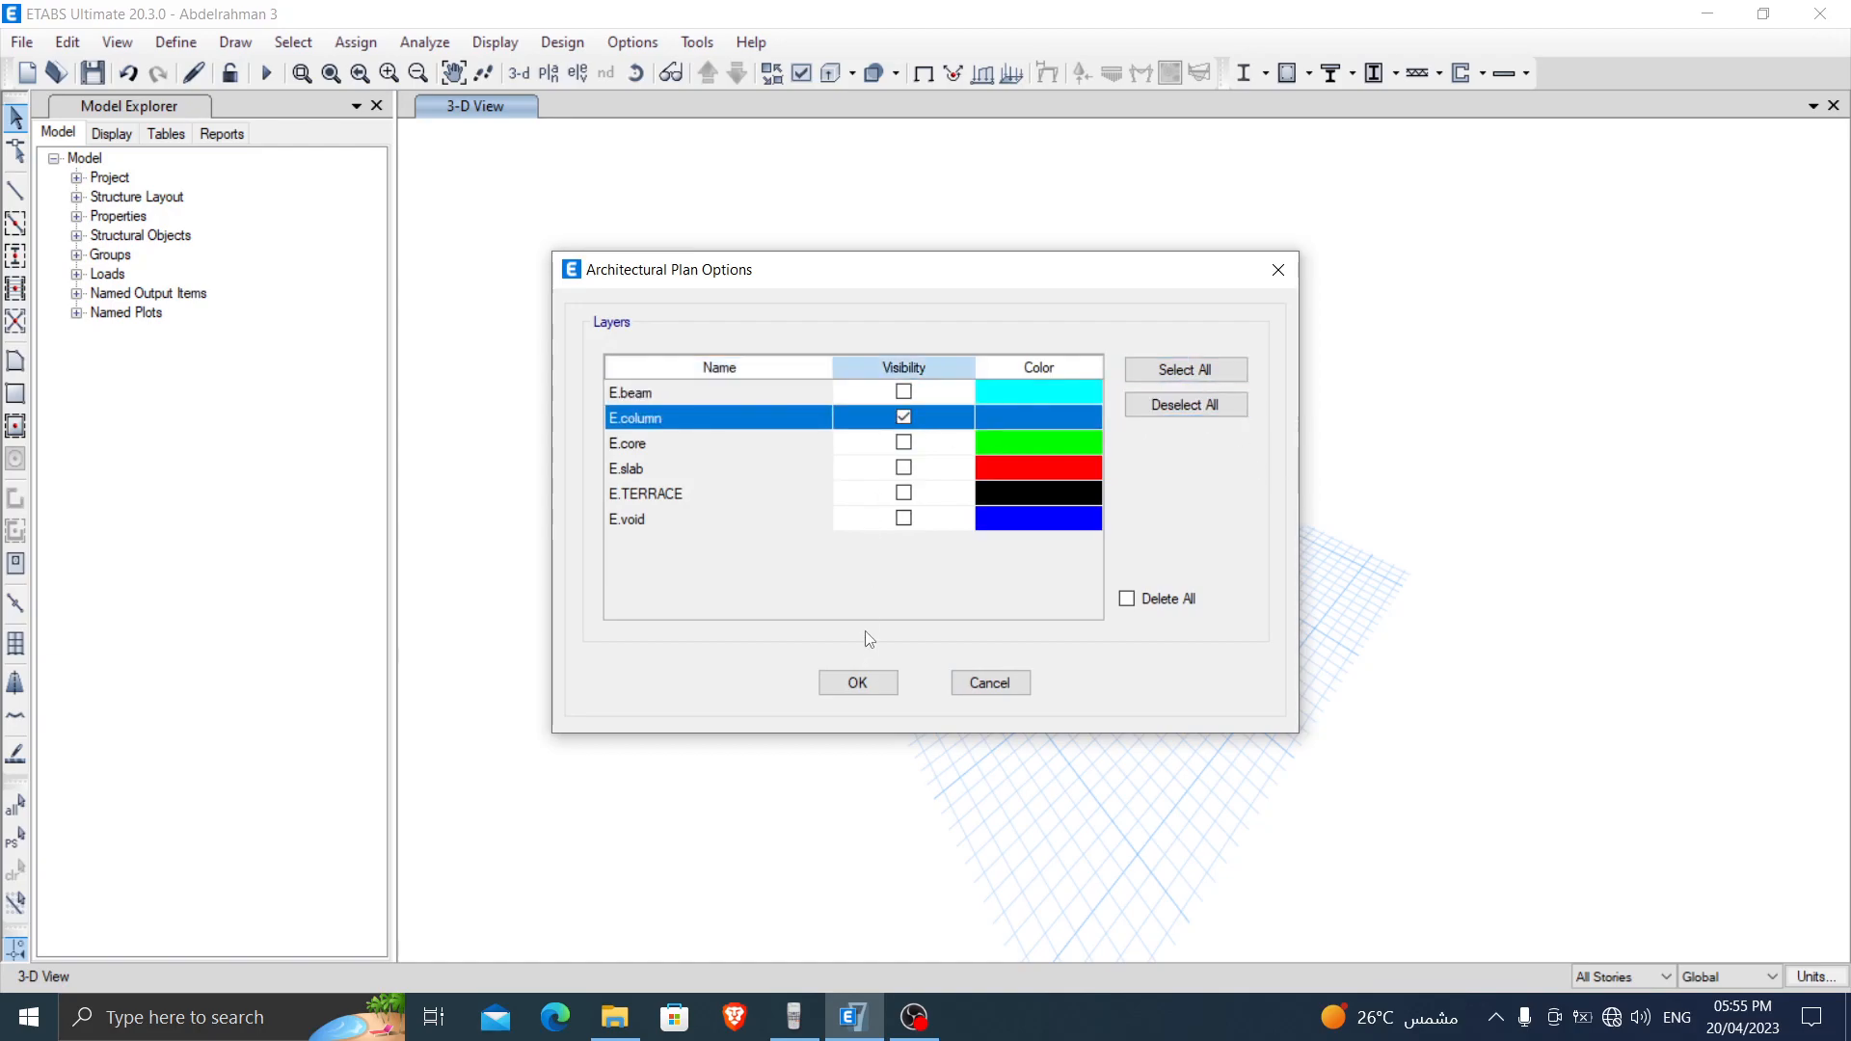
pyautogui.click(857, 683)
# Step: Choose BASEMENT.dxf from the dxf folder inside ETABS as the architectural plan to import
pyautogui.scroll(5, 942, 466)
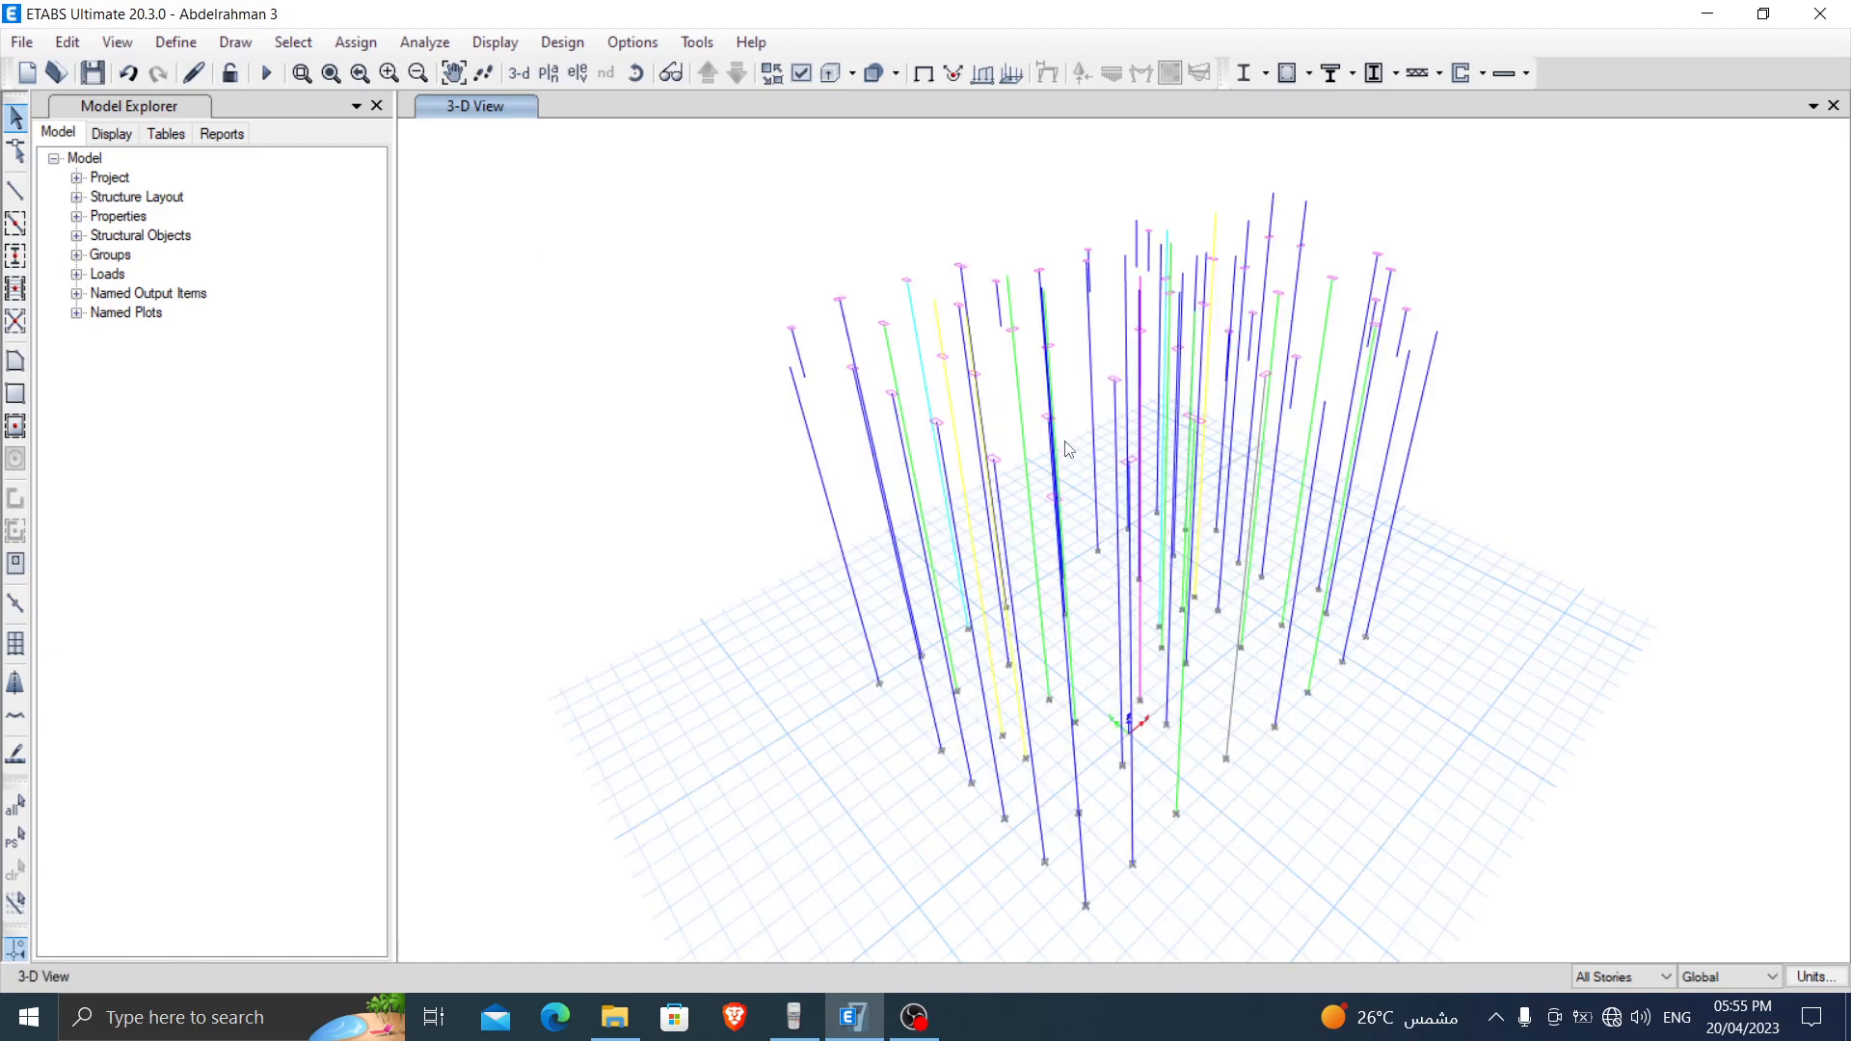
pyautogui.scroll(-6, 1015, 557)
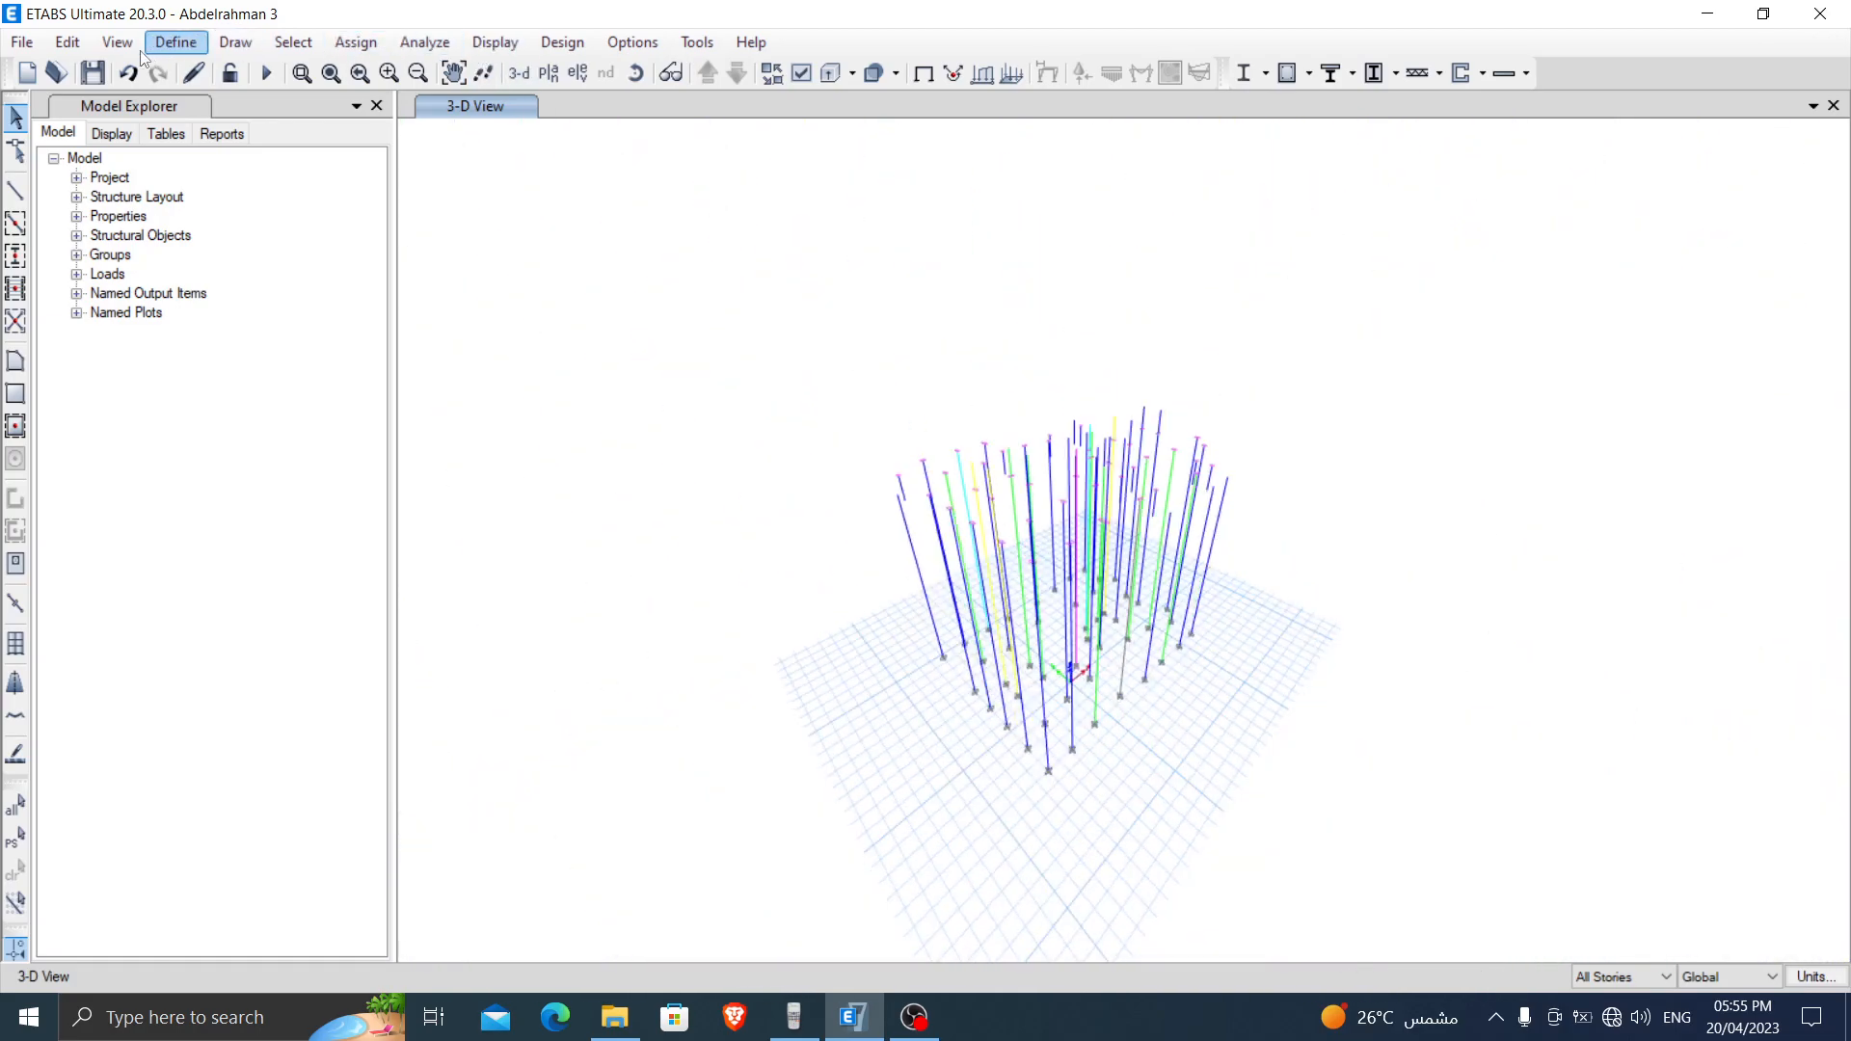
pyautogui.click(21, 42)
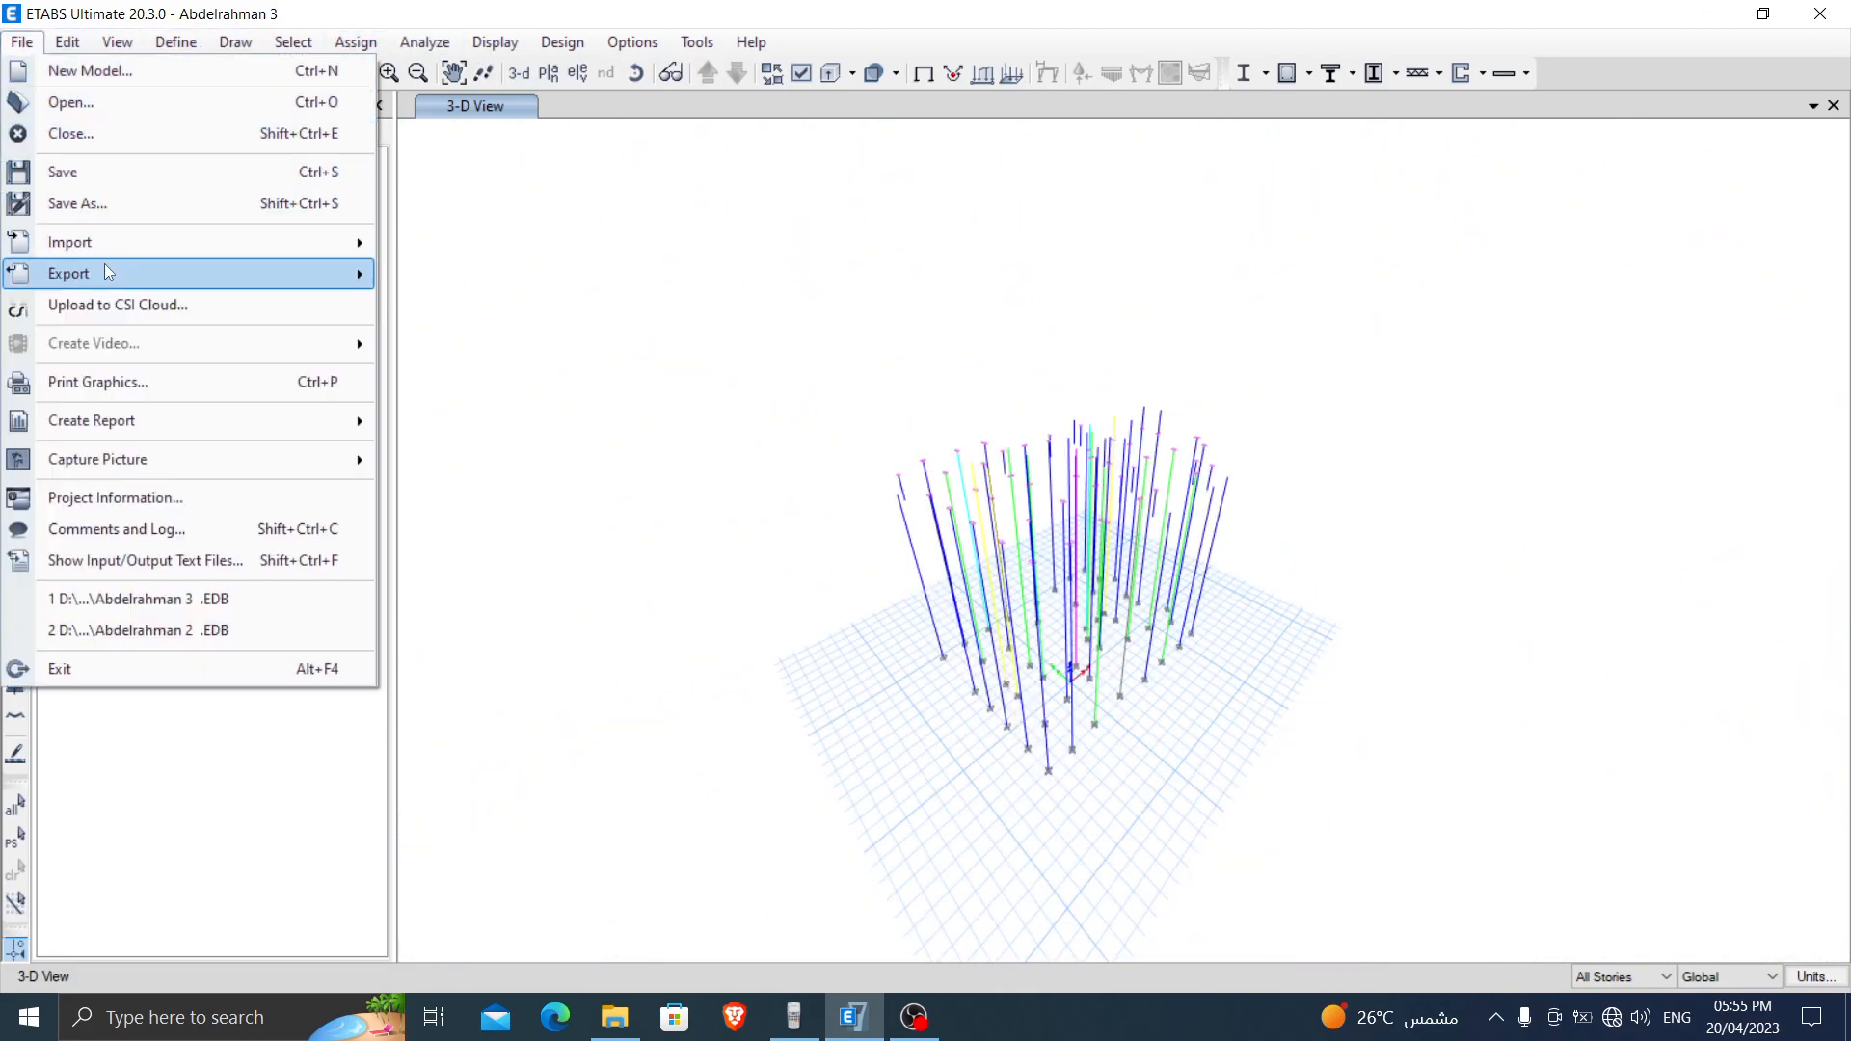
pyautogui.moveTo(96, 242)
pyautogui.click(549, 455)
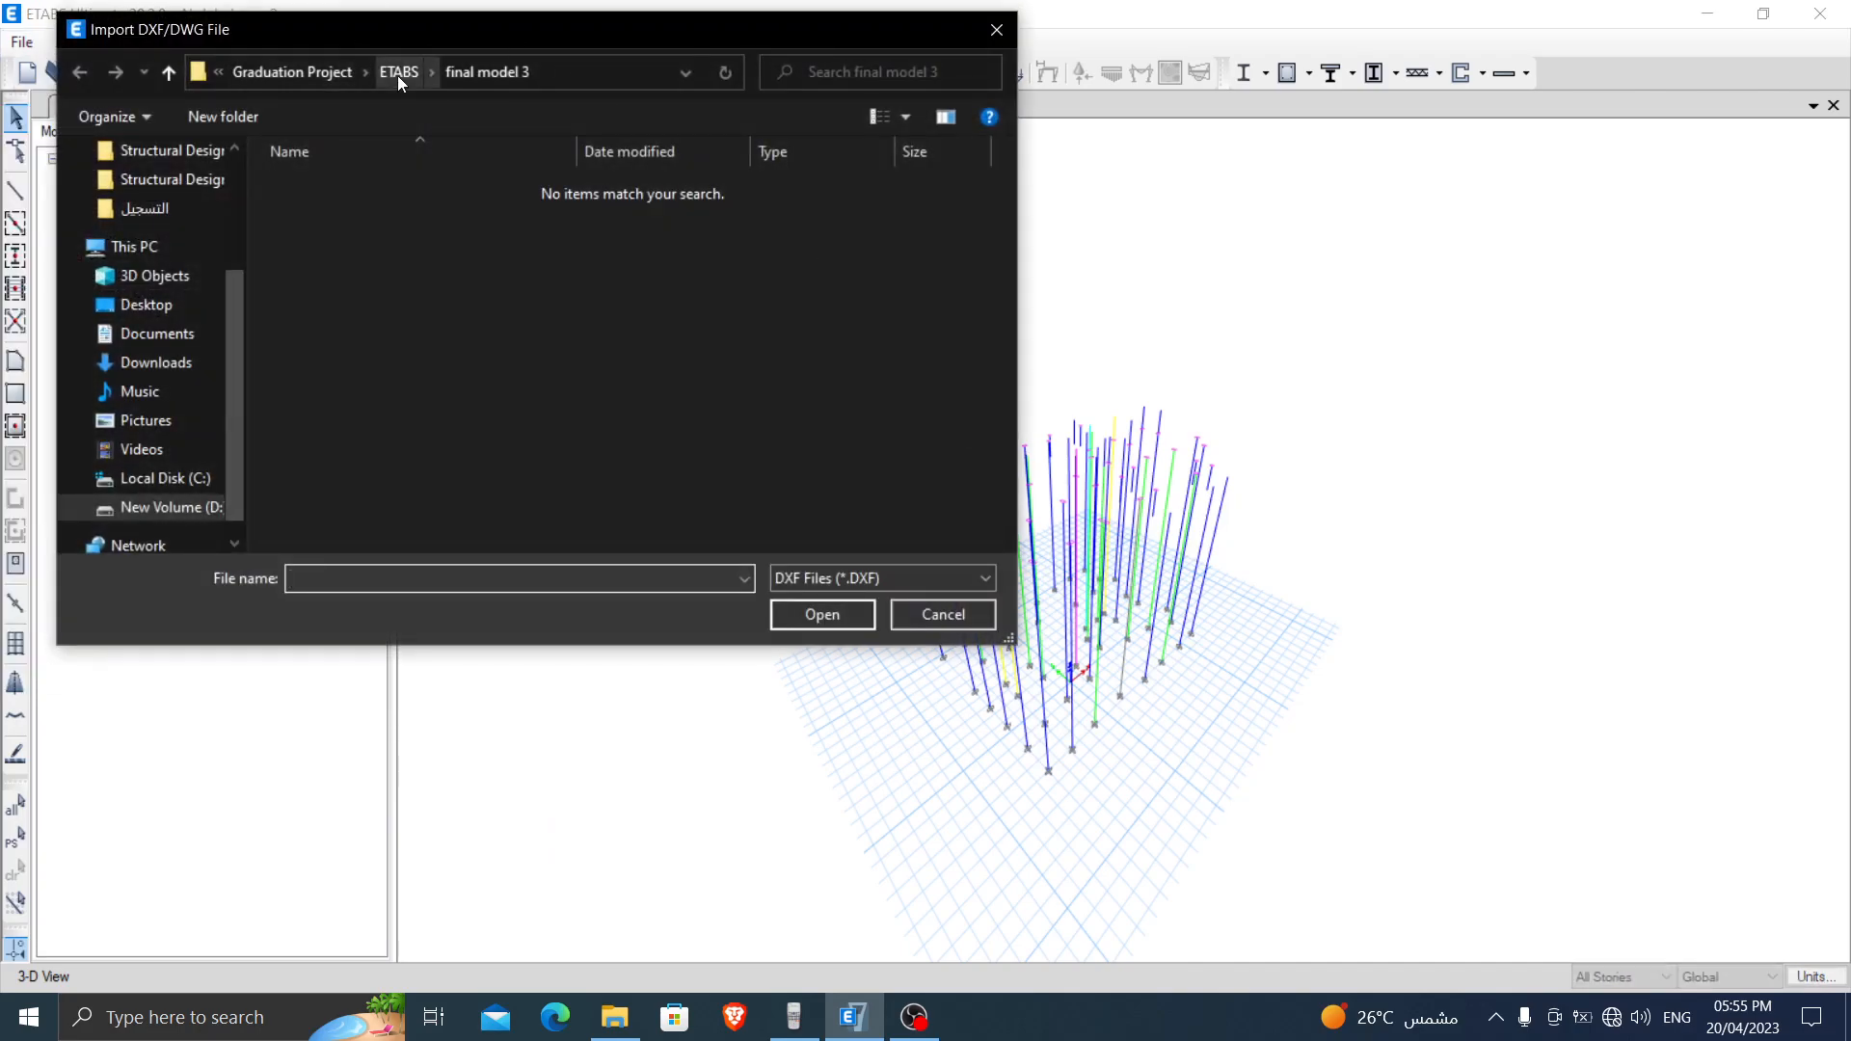
pyautogui.click(398, 77)
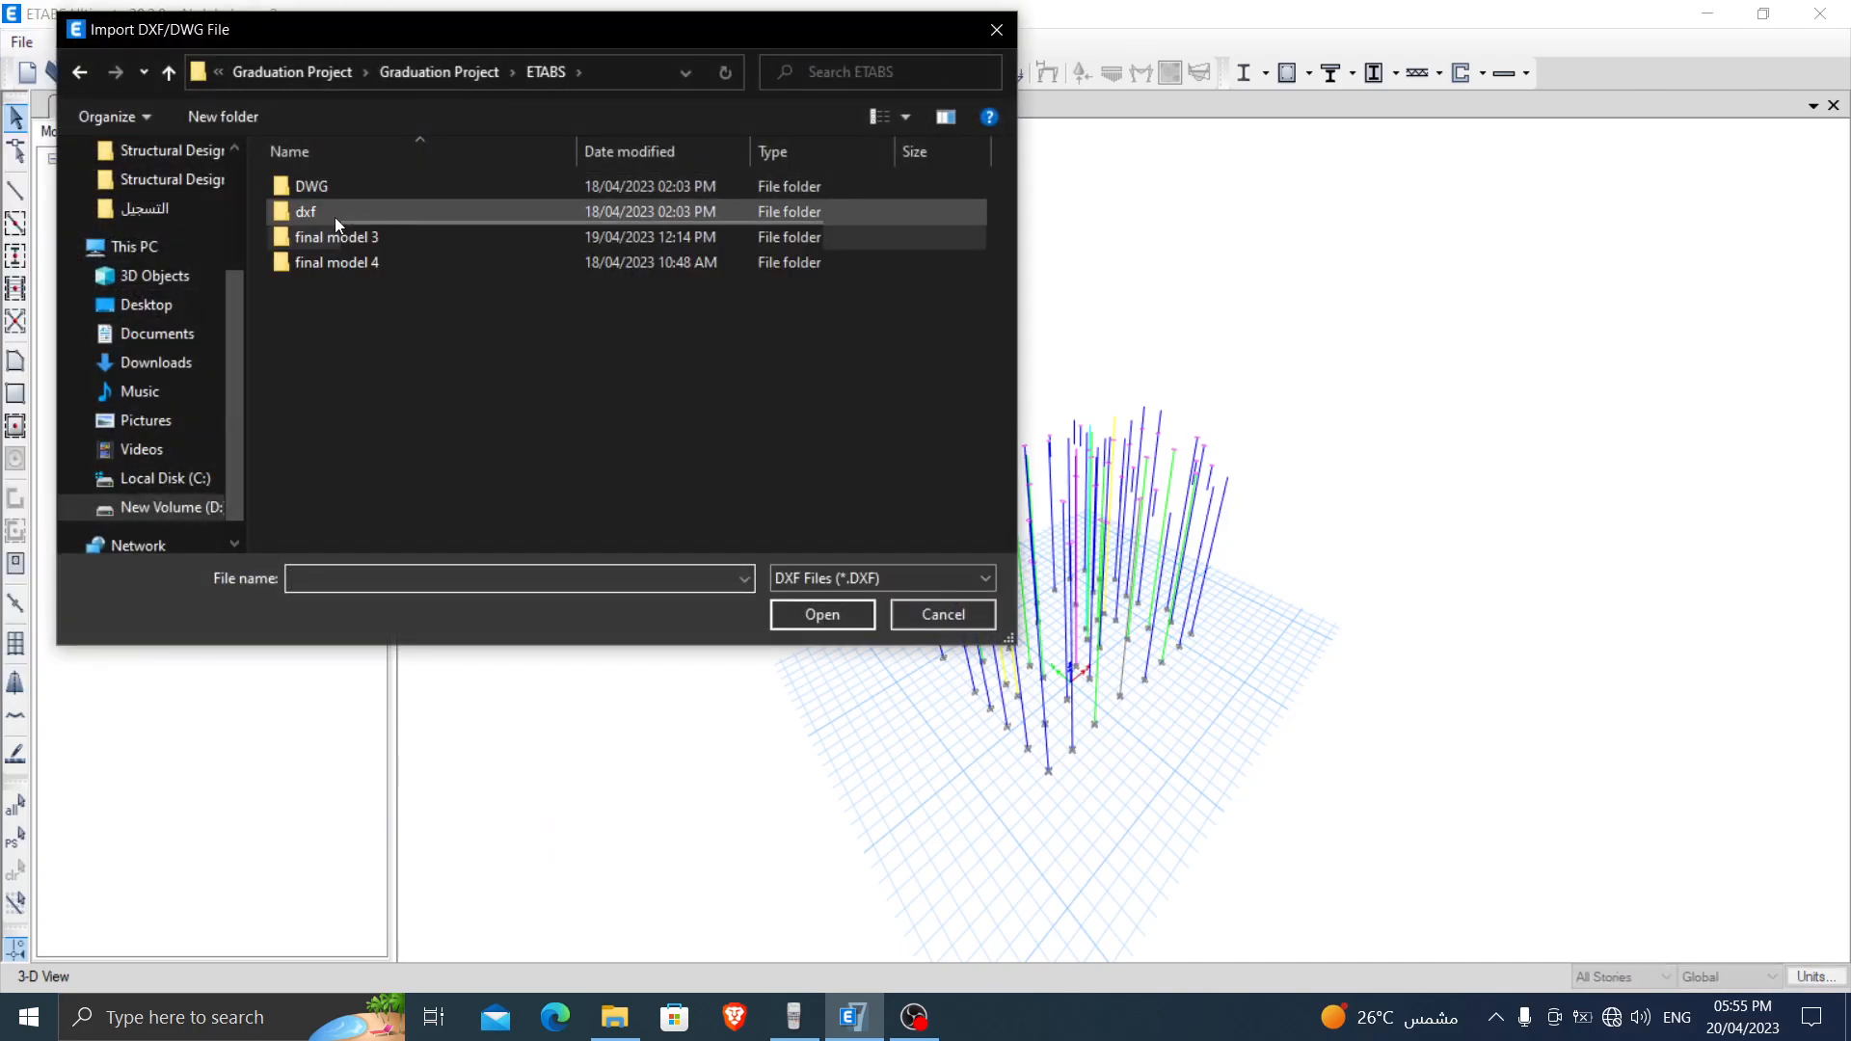
pyautogui.doubleClick(328, 212)
pyautogui.click(372, 190)
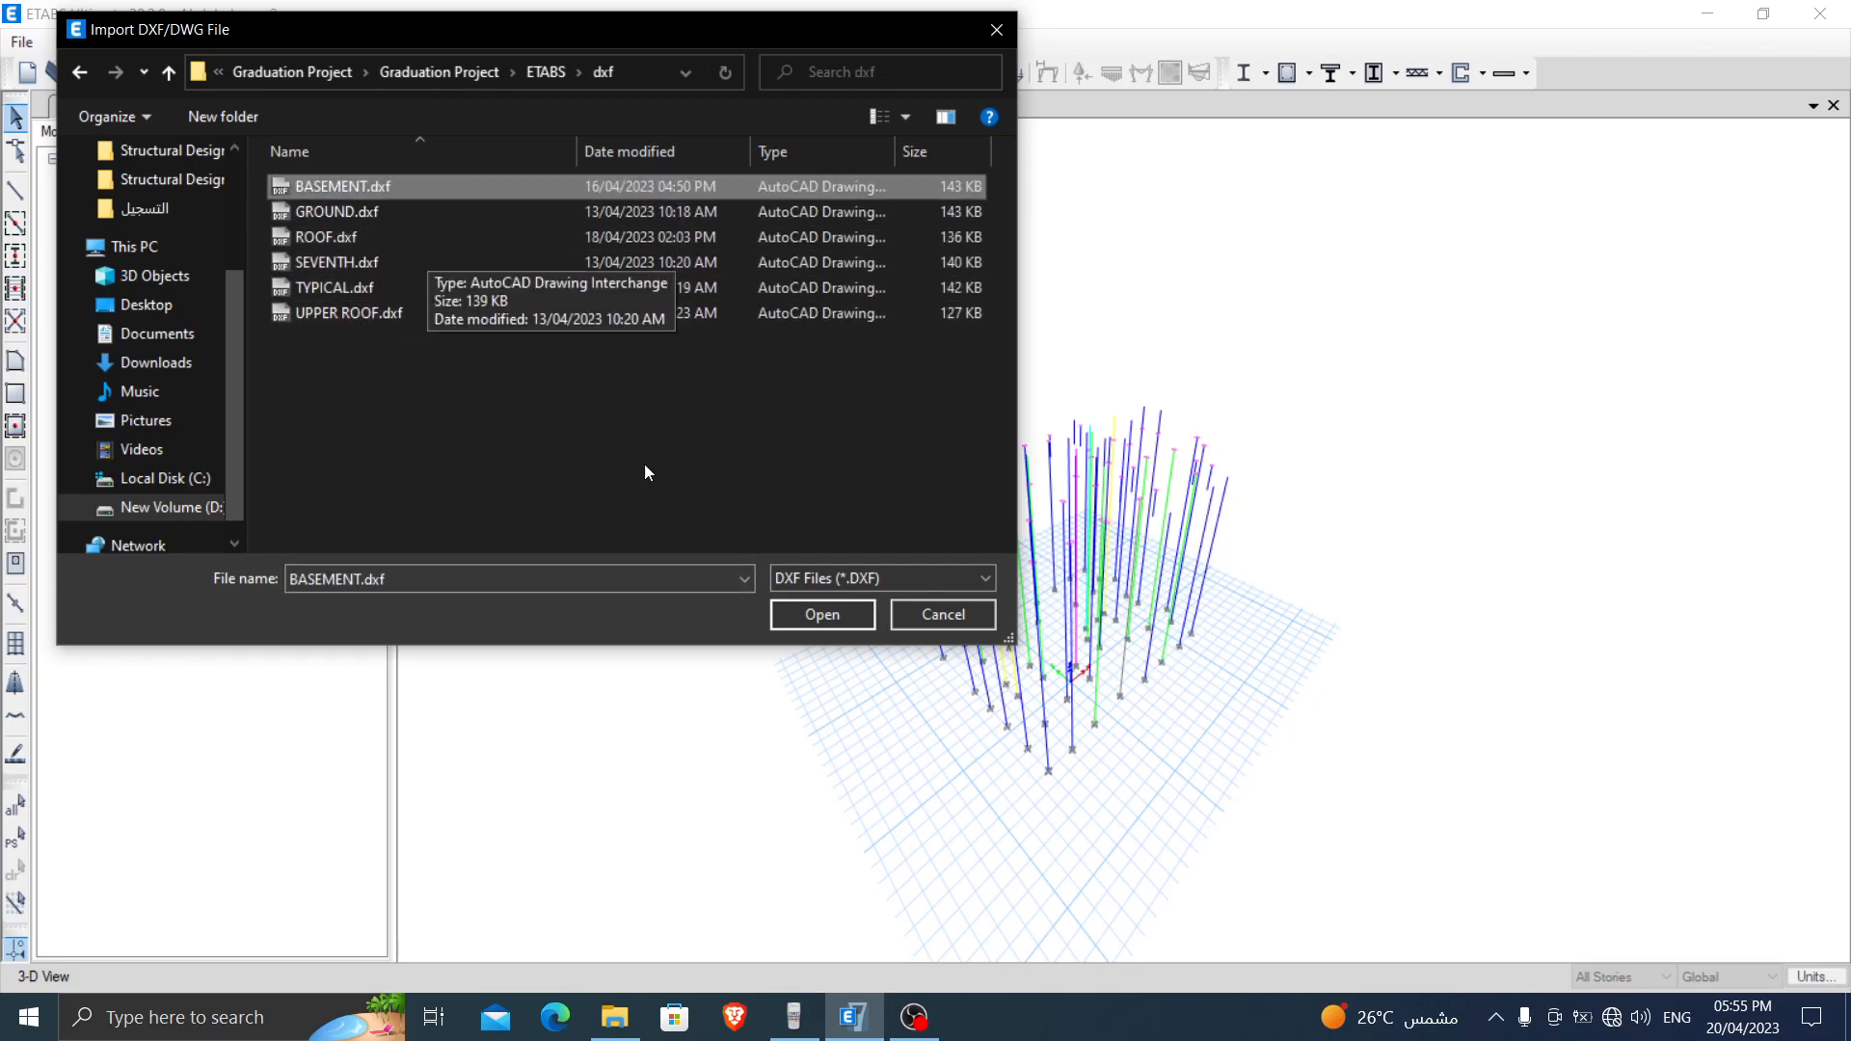
pyautogui.click(822, 614)
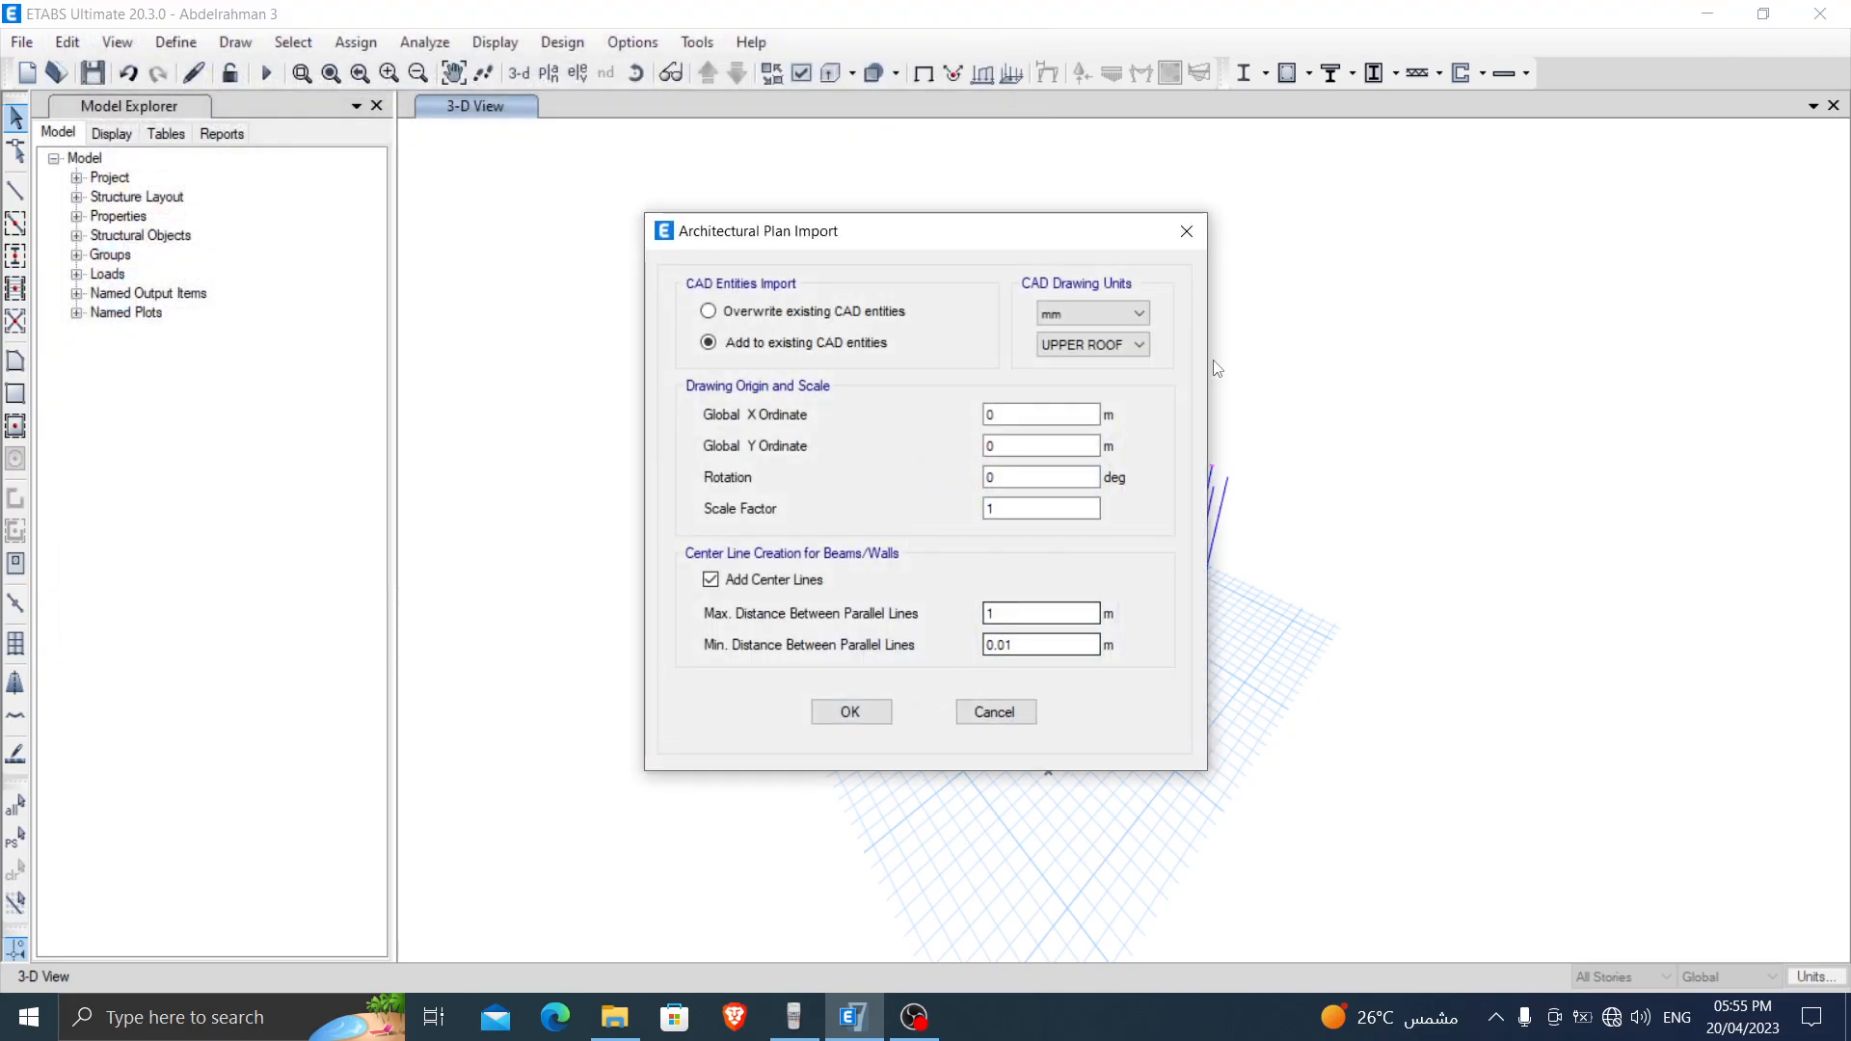
# Step: Import the plan onto the BASEMENT story with drawing units in m, adding it to the existing CAD entities
pyautogui.click(1092, 344)
pyautogui.click(1075, 523)
pyautogui.click(1092, 313)
pyautogui.click(1070, 403)
pyautogui.click(852, 712)
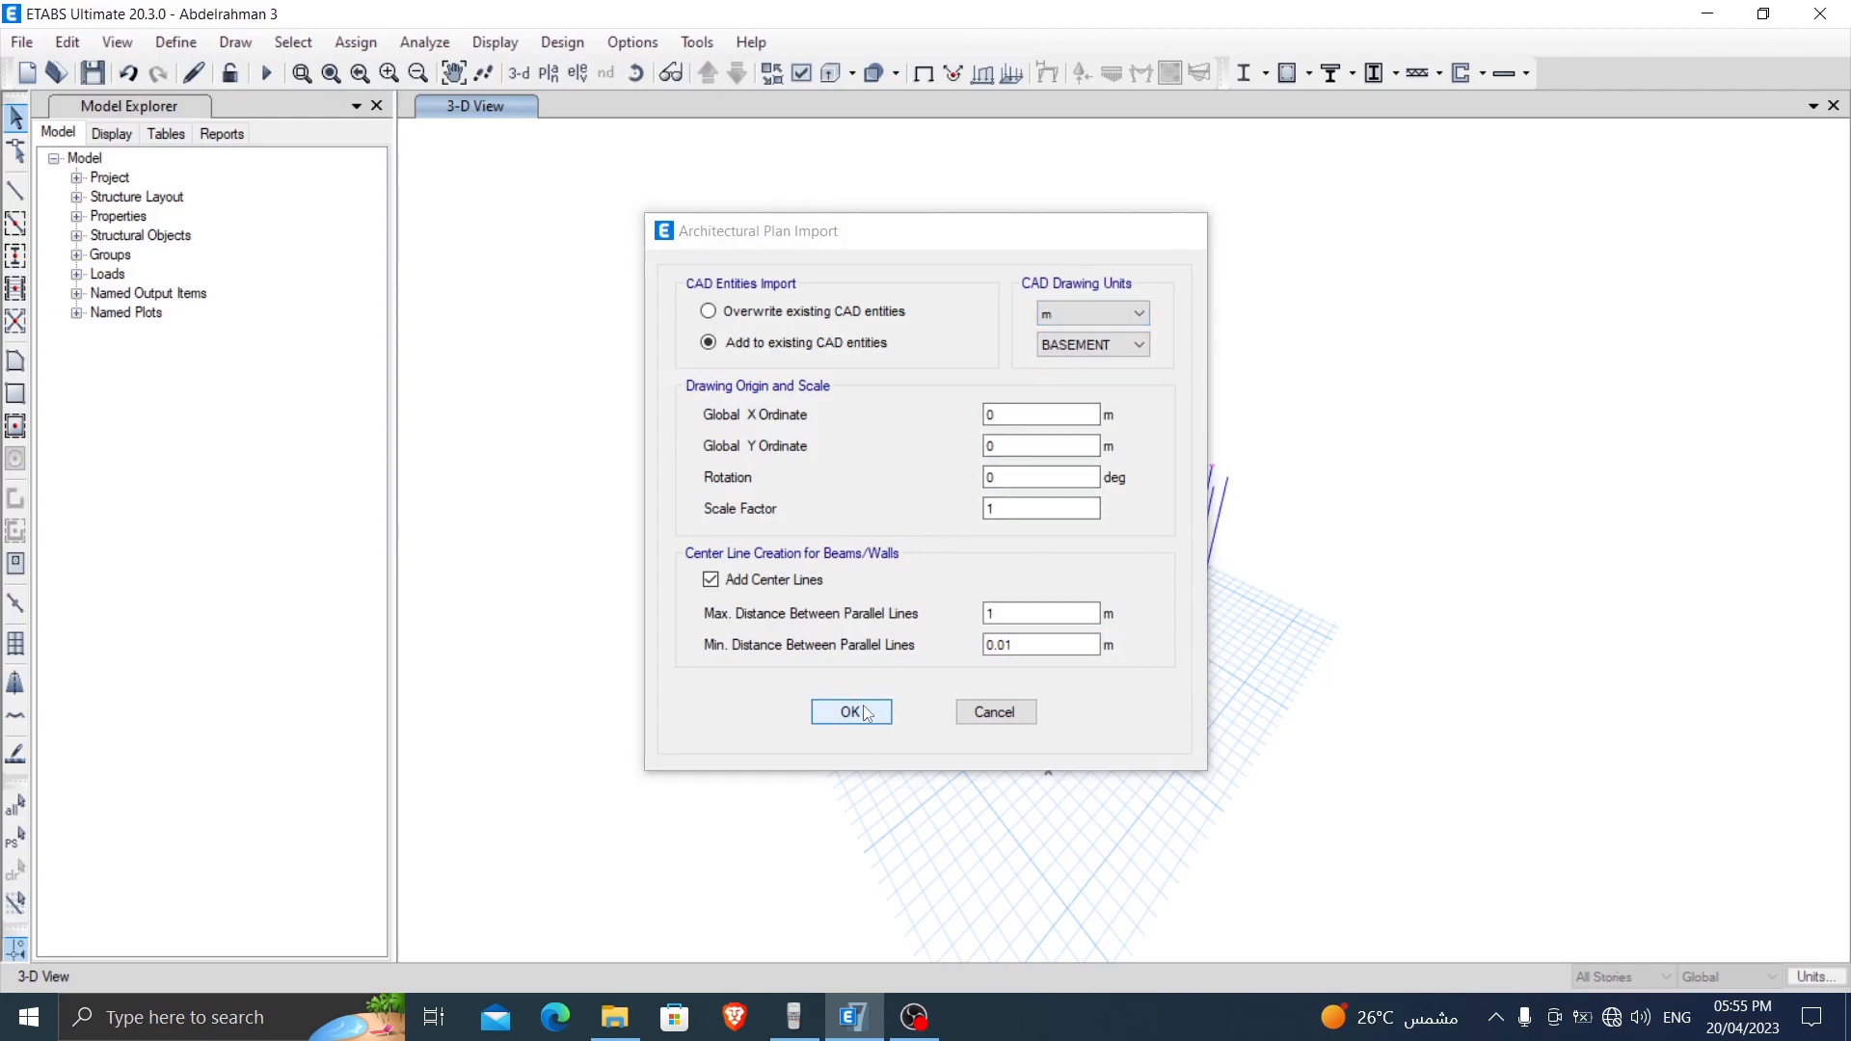
# Step: Display the BASEMENT plan view
pyautogui.moveTo(1116, 415); pyautogui.dragTo(940, 310, button='middle')
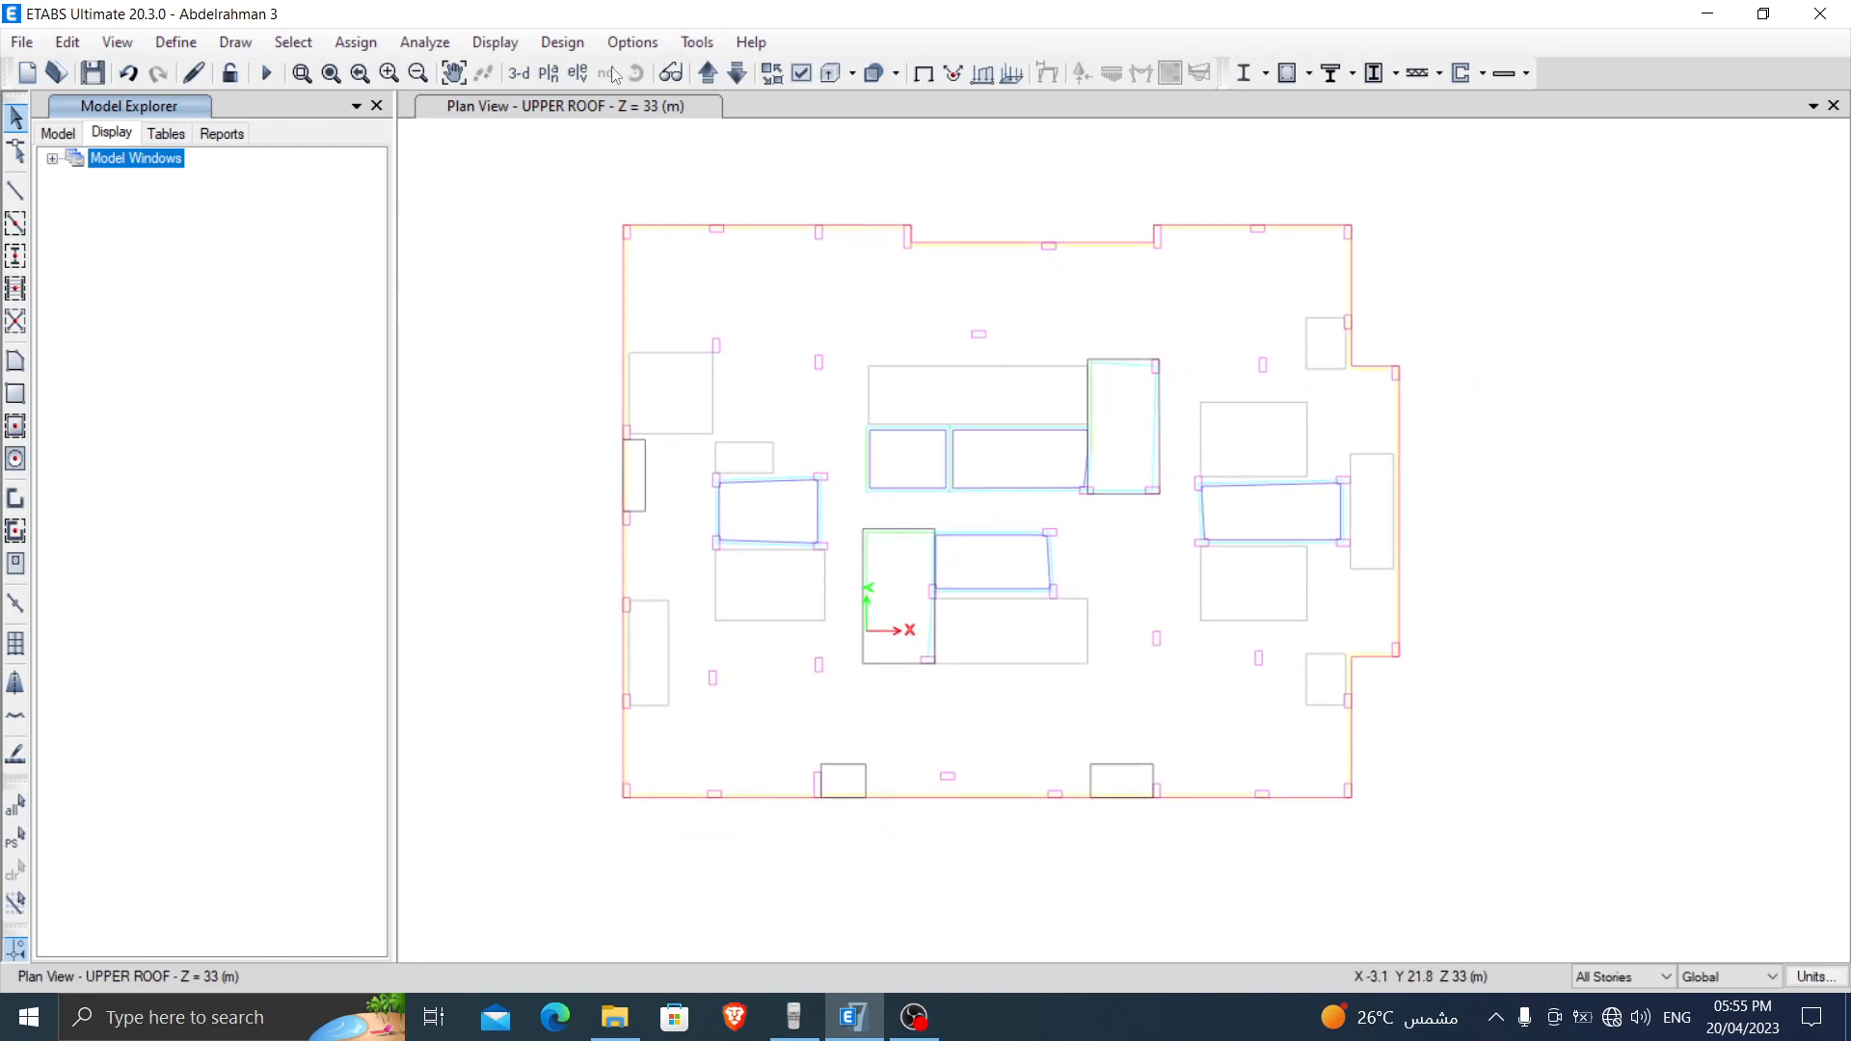
pyautogui.click(546, 73)
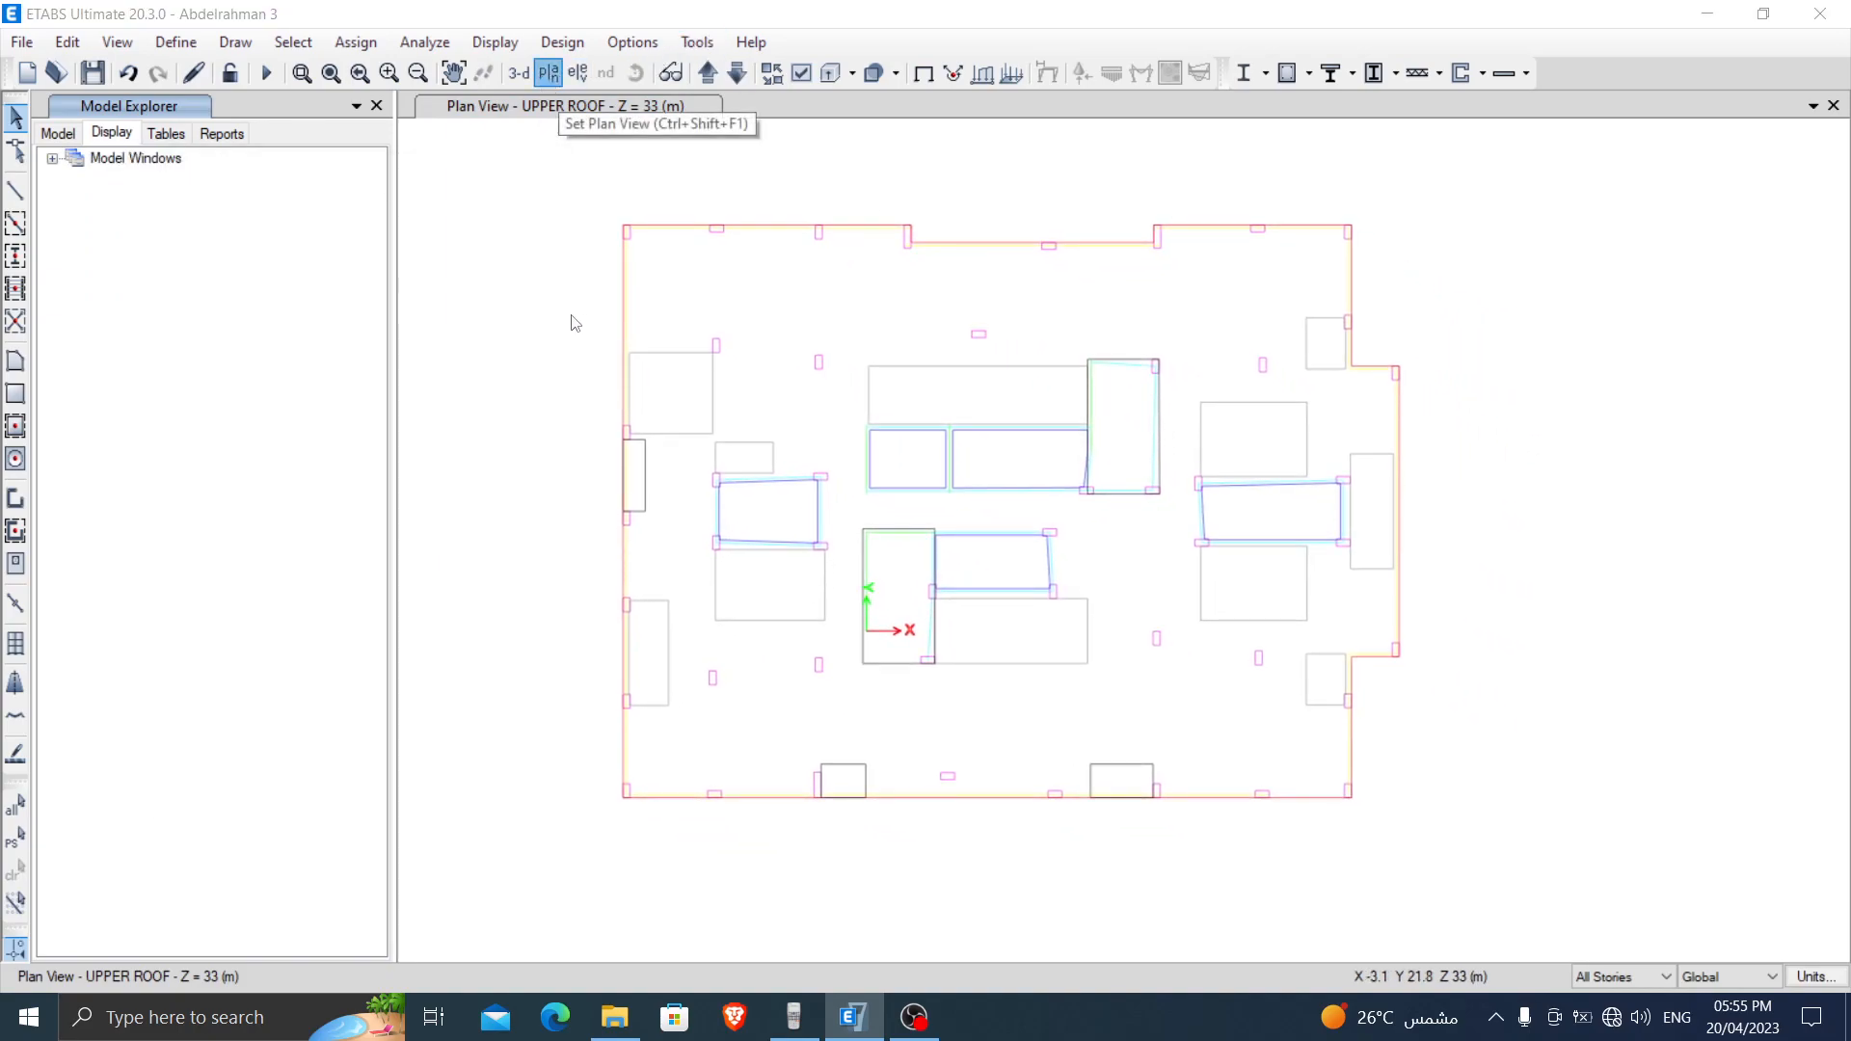
pyautogui.click(368, 552)
pyautogui.click(382, 763)
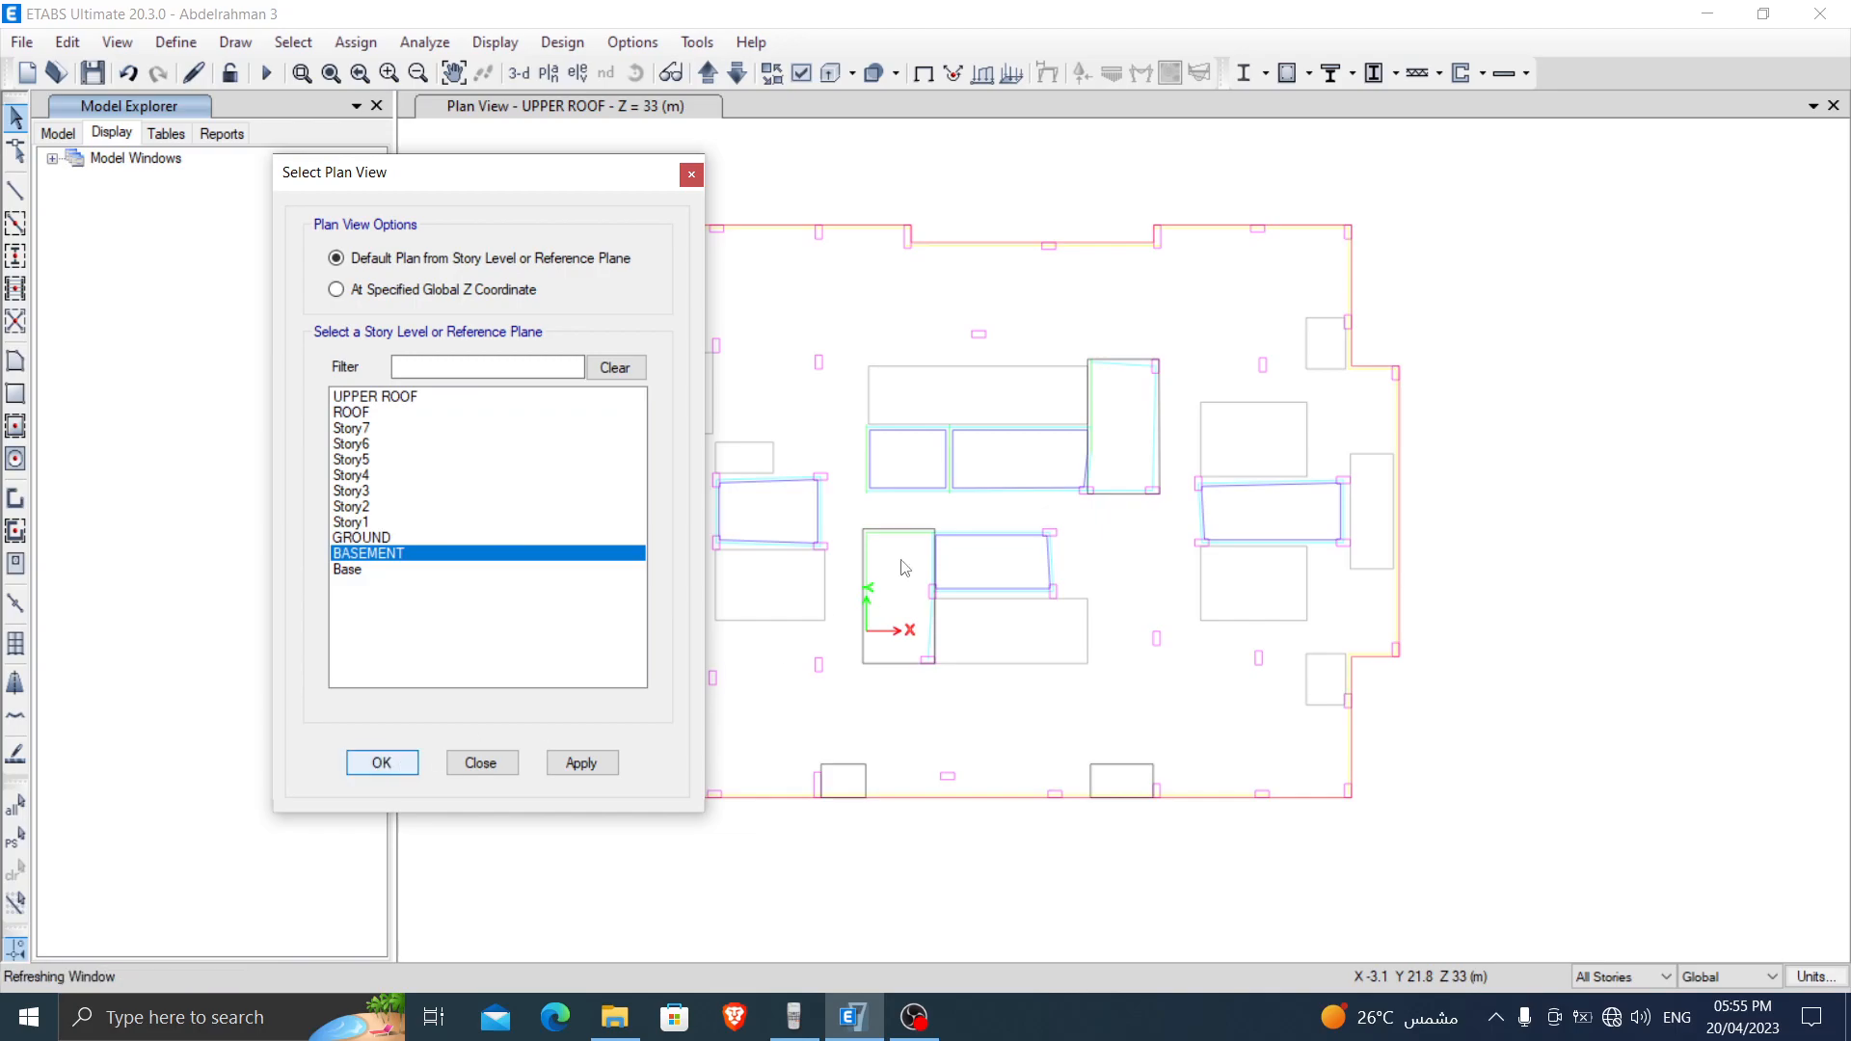
pyautogui.moveTo(1107, 396); pyautogui.dragTo(978, 343, button='middle')
# Step: Hide all architectural plan layers except E.column in the BASEMENT plan
pyautogui.click(632, 42)
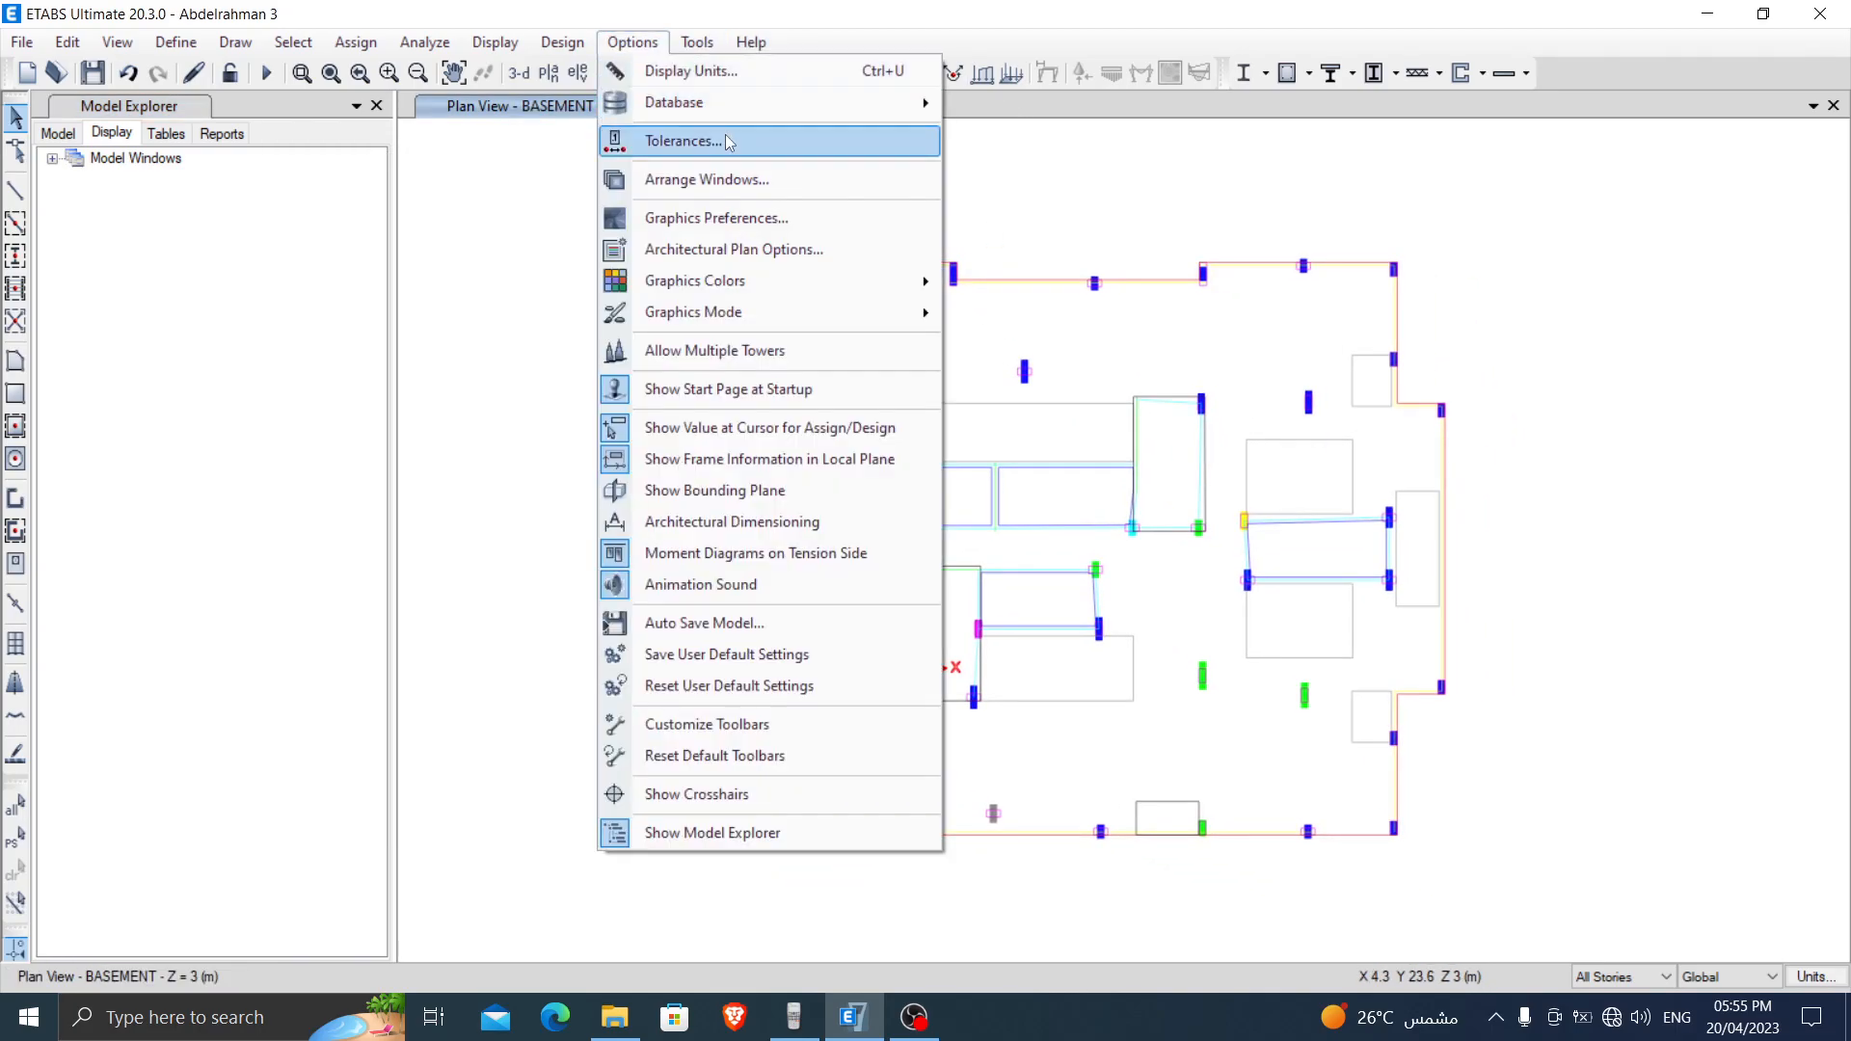
pyautogui.click(716, 251)
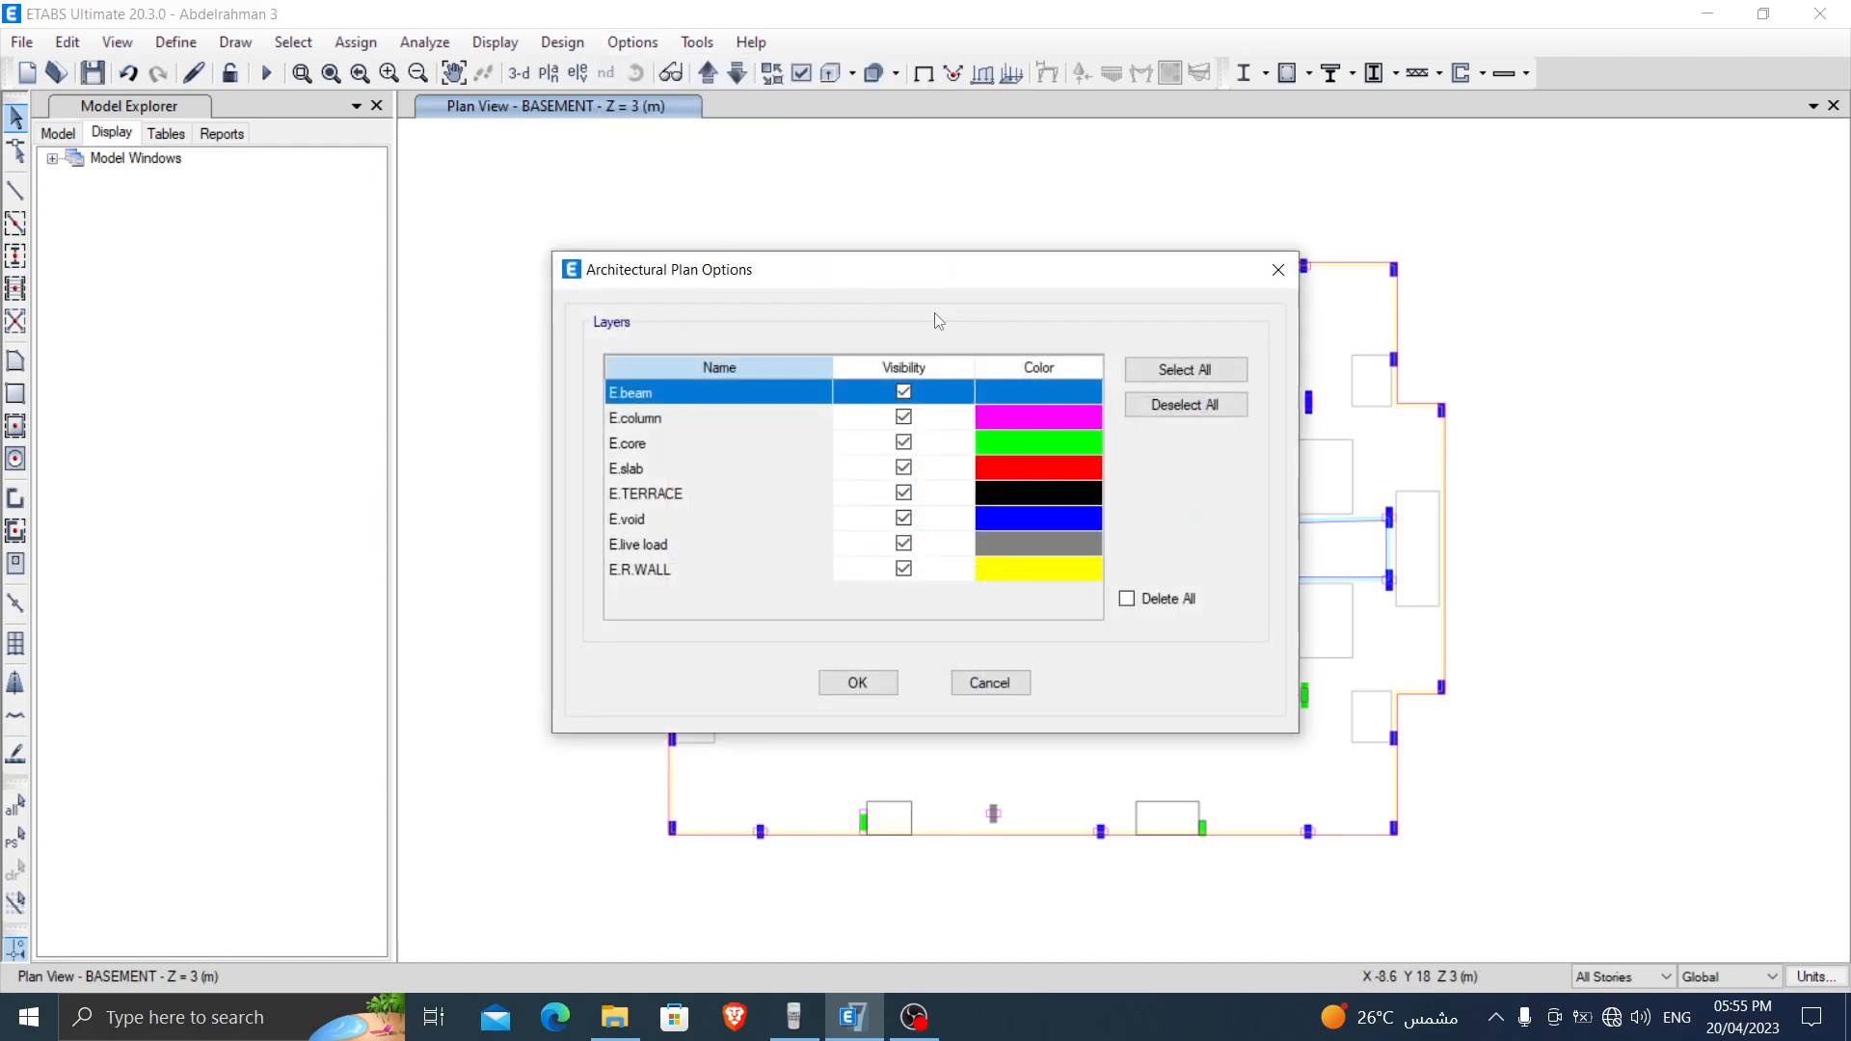
pyautogui.click(1196, 403)
pyautogui.click(903, 418)
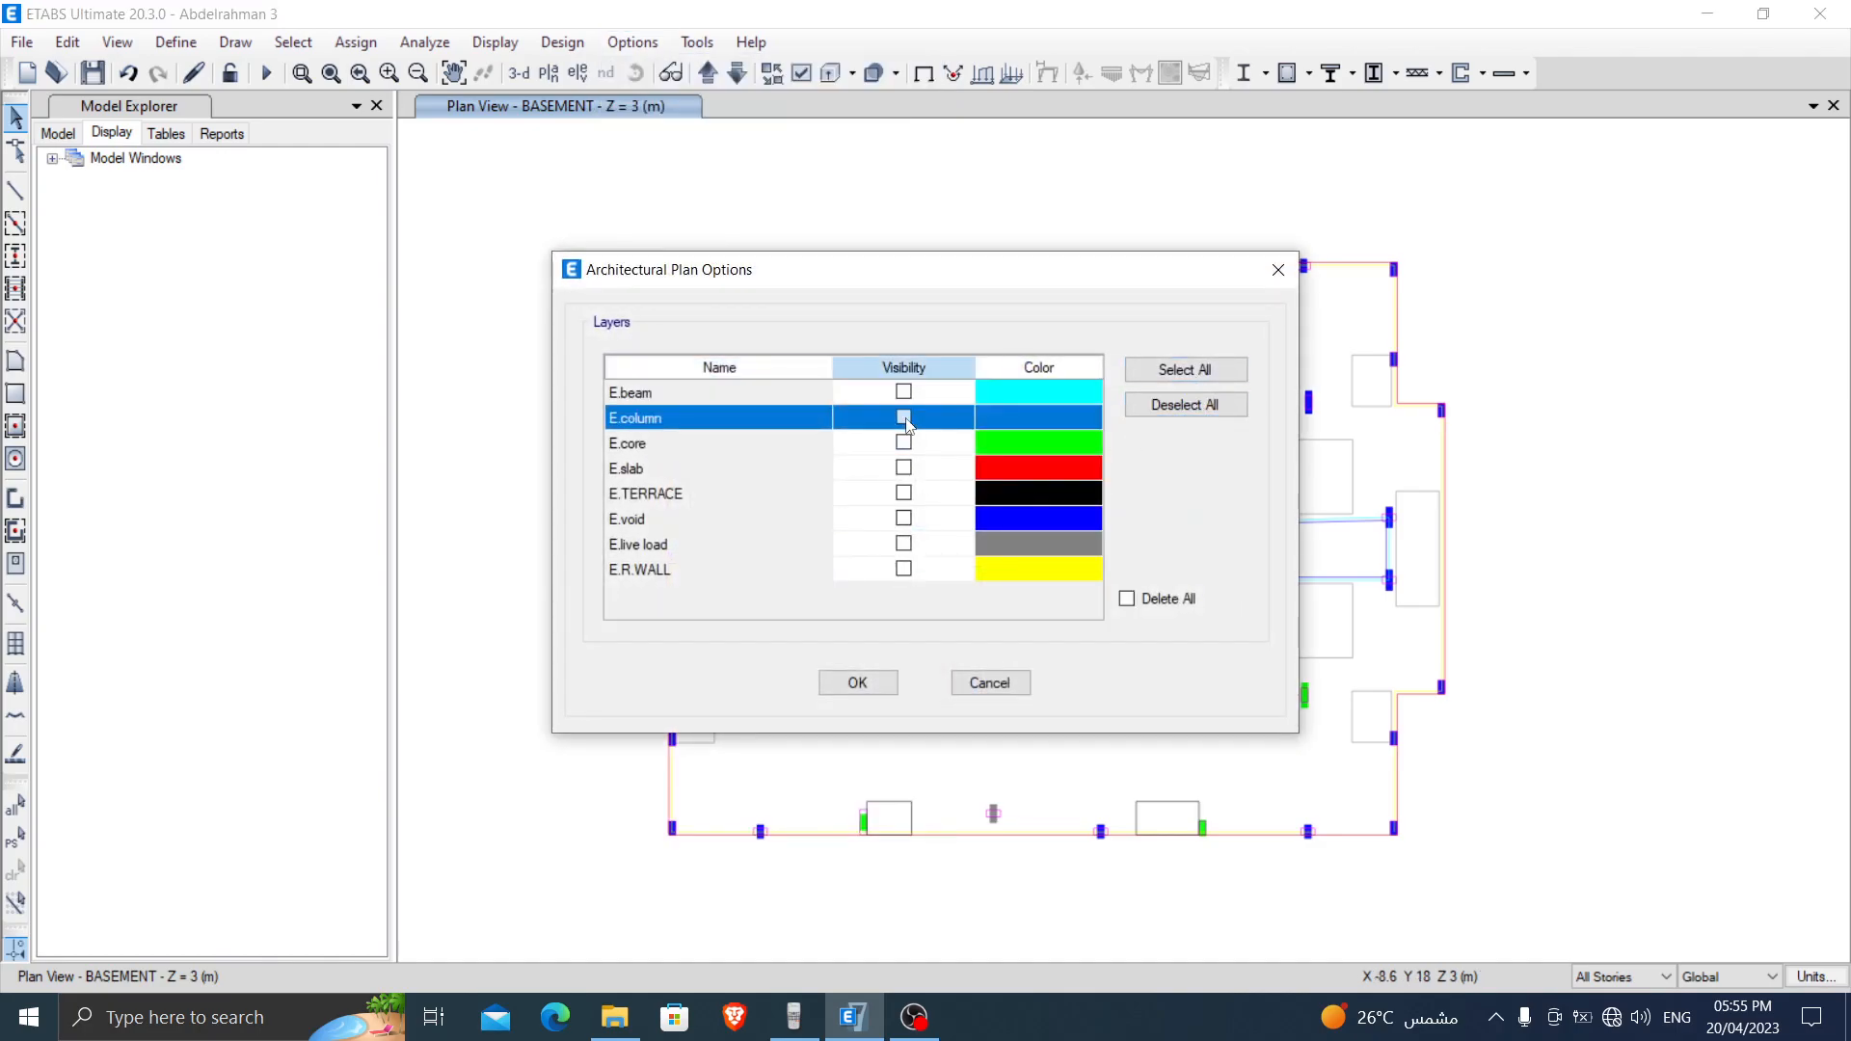
pyautogui.click(879, 685)
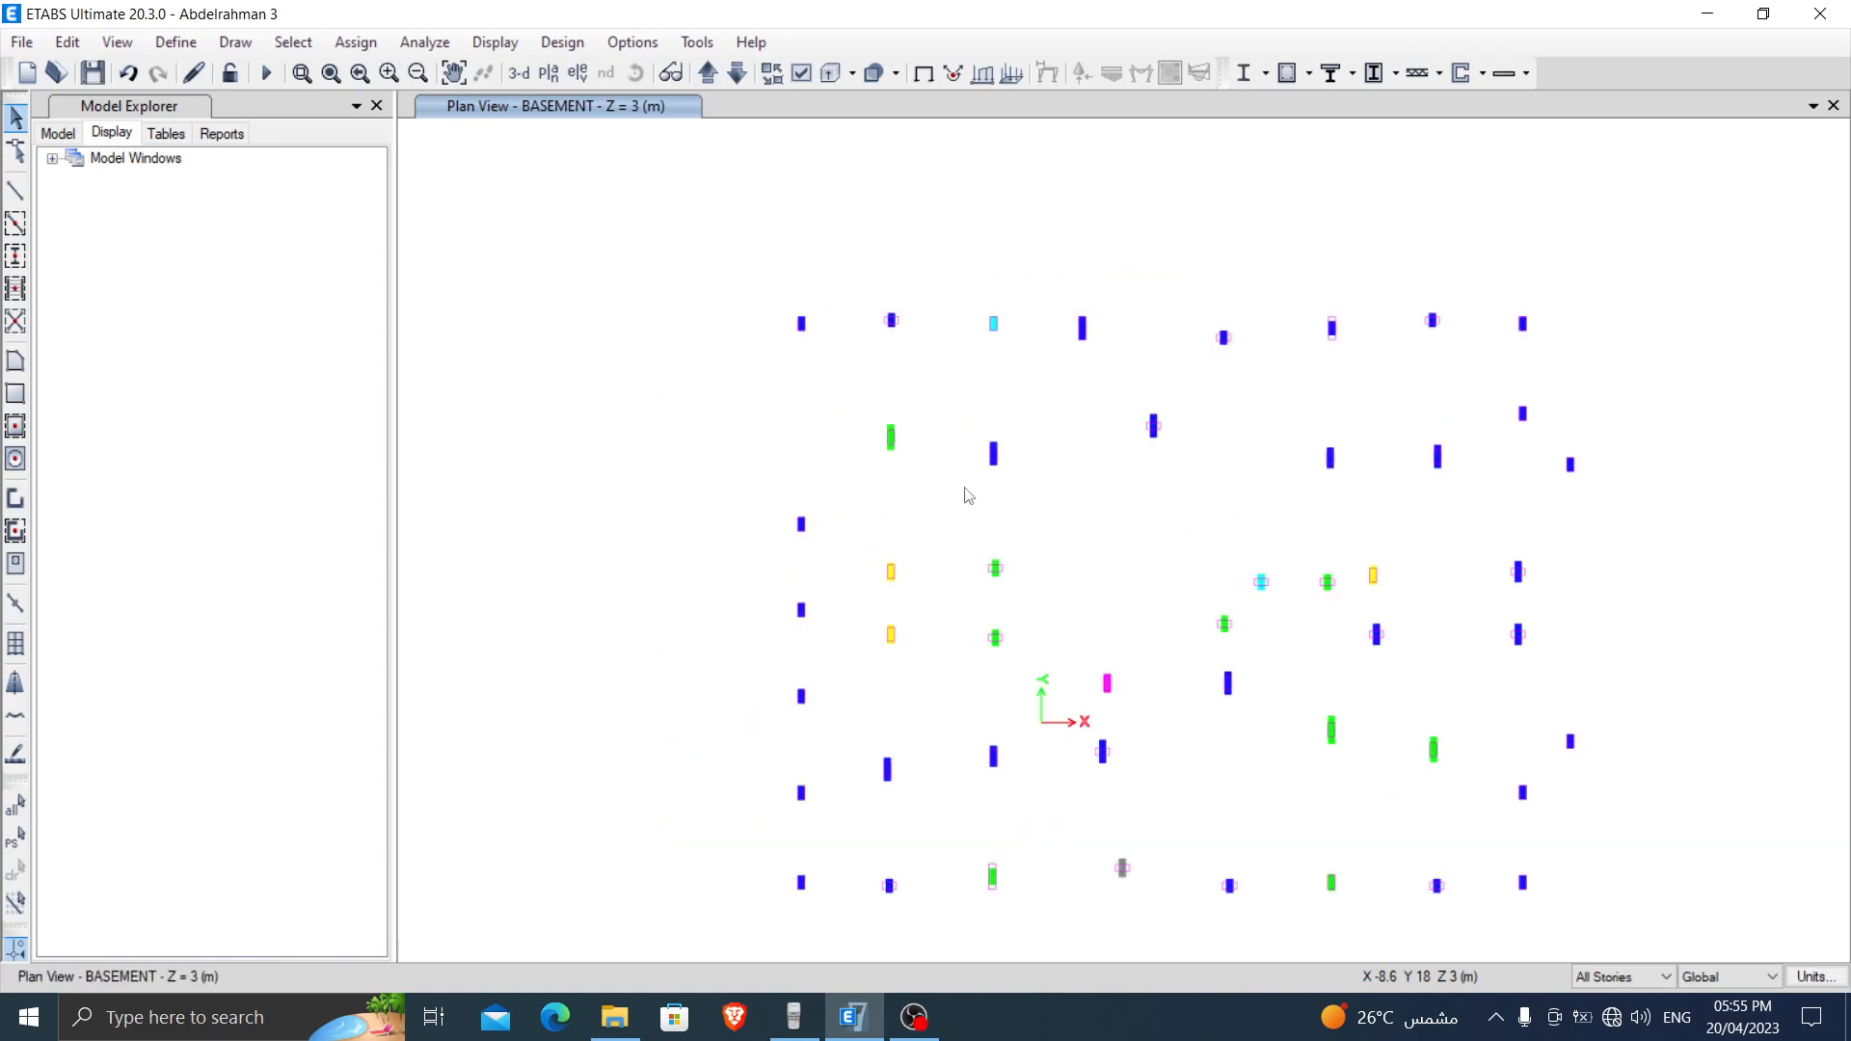
pyautogui.moveTo(1078, 483); pyautogui.dragTo(1045, 471, button='middle')
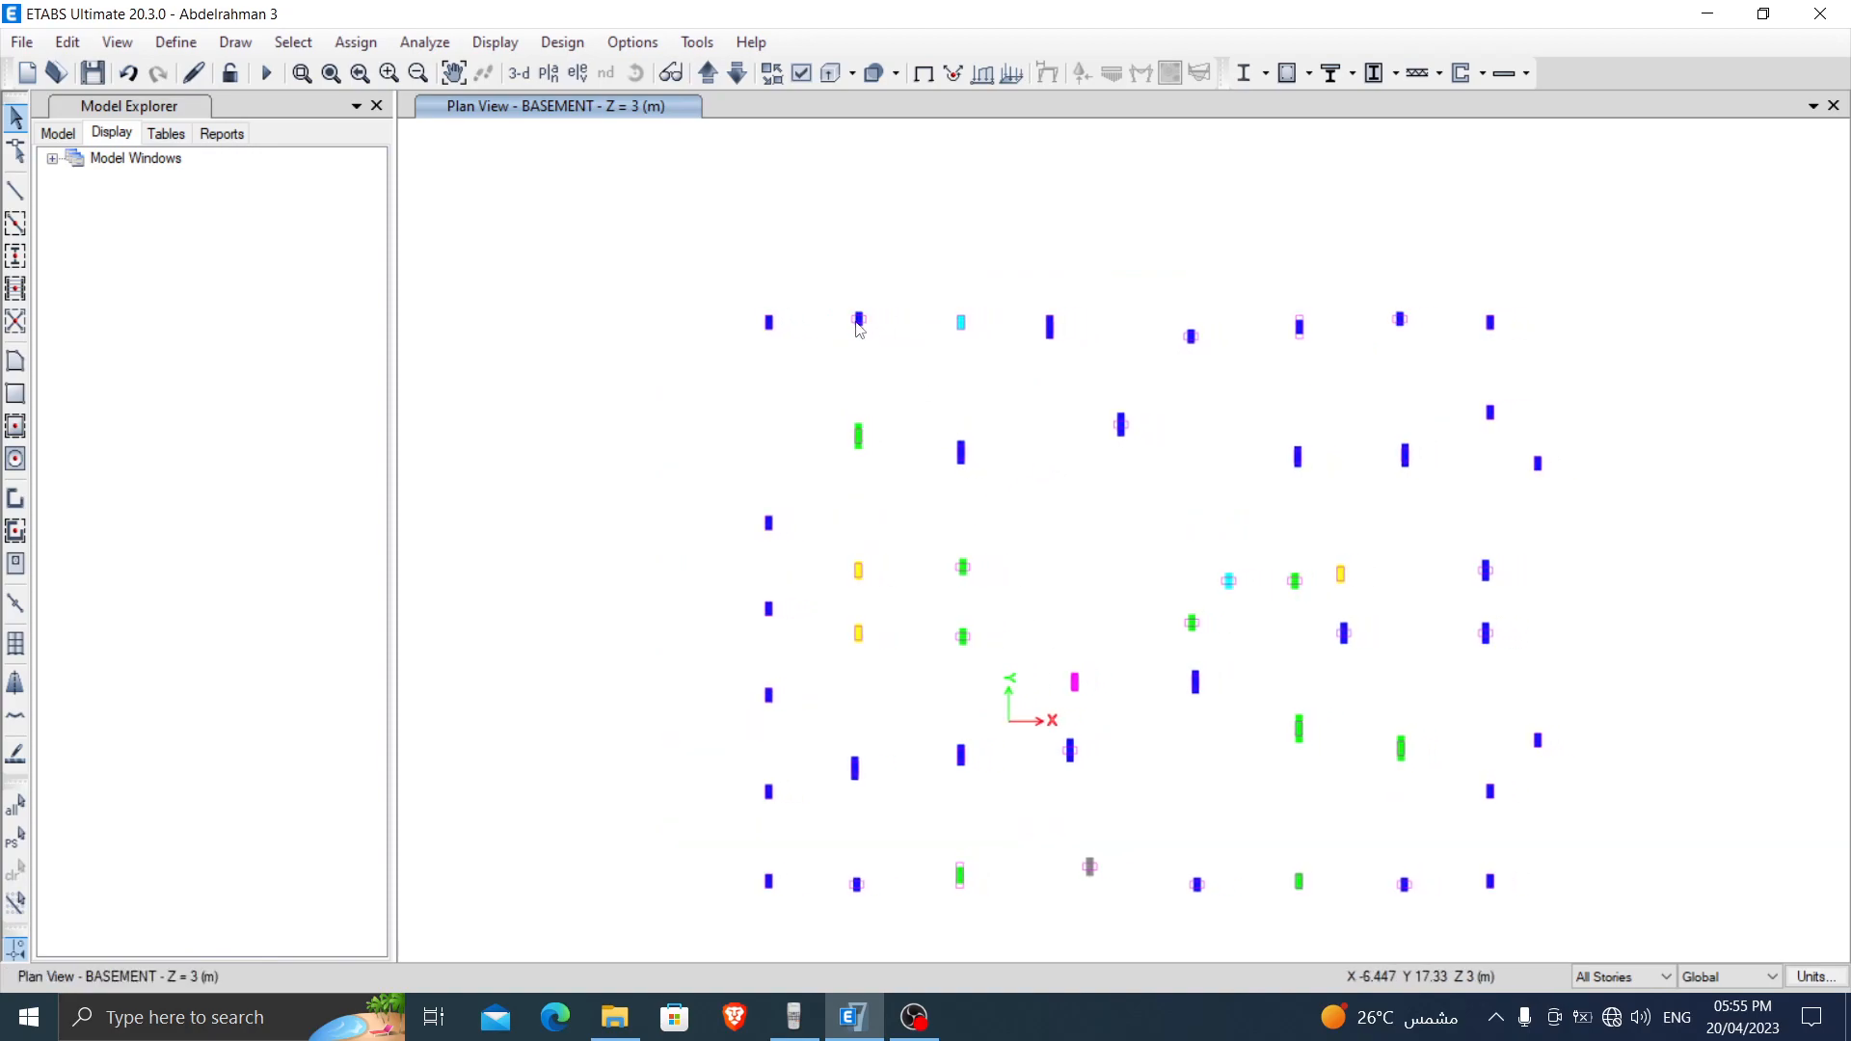
# Step: Compare the orientation and size of the modelled columns with the imported E.column outlines across the BASEMENT plan
pyautogui.scroll(6, 868, 309)
pyautogui.scroll(-5, 1047, 421)
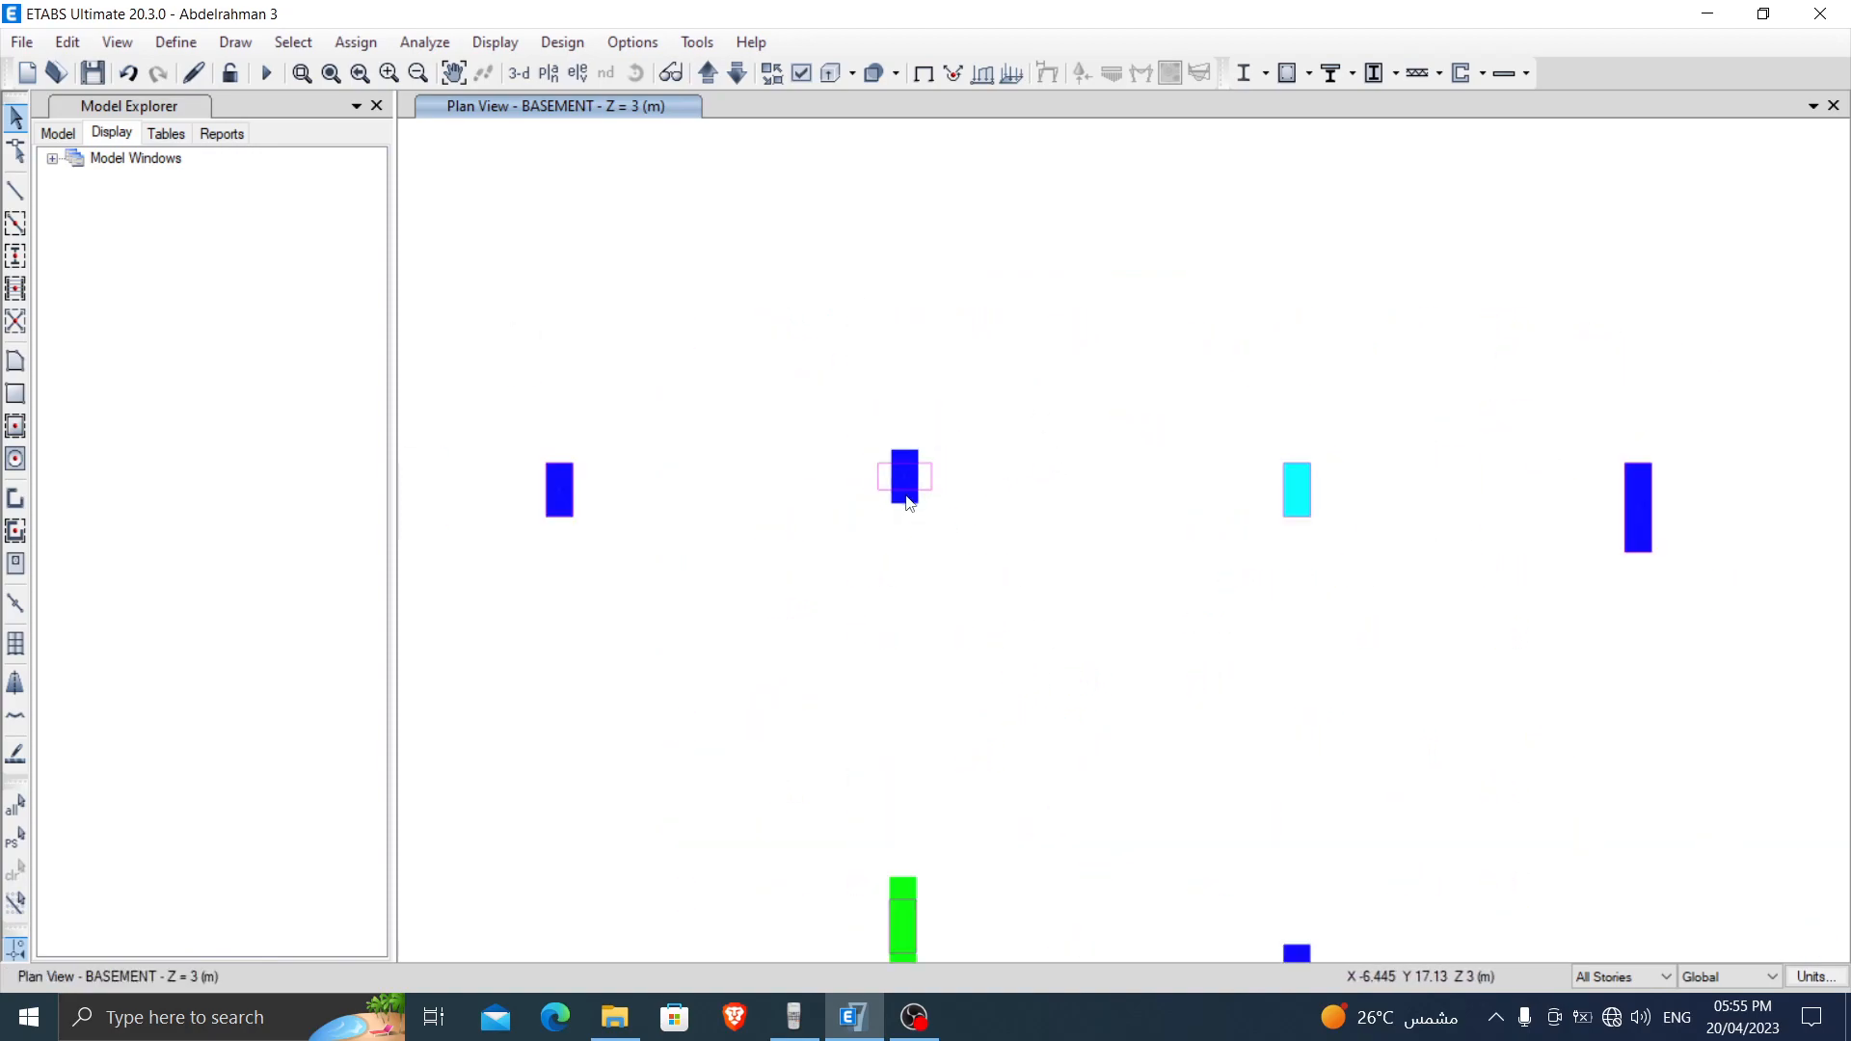
pyautogui.scroll(5, 975, 373)
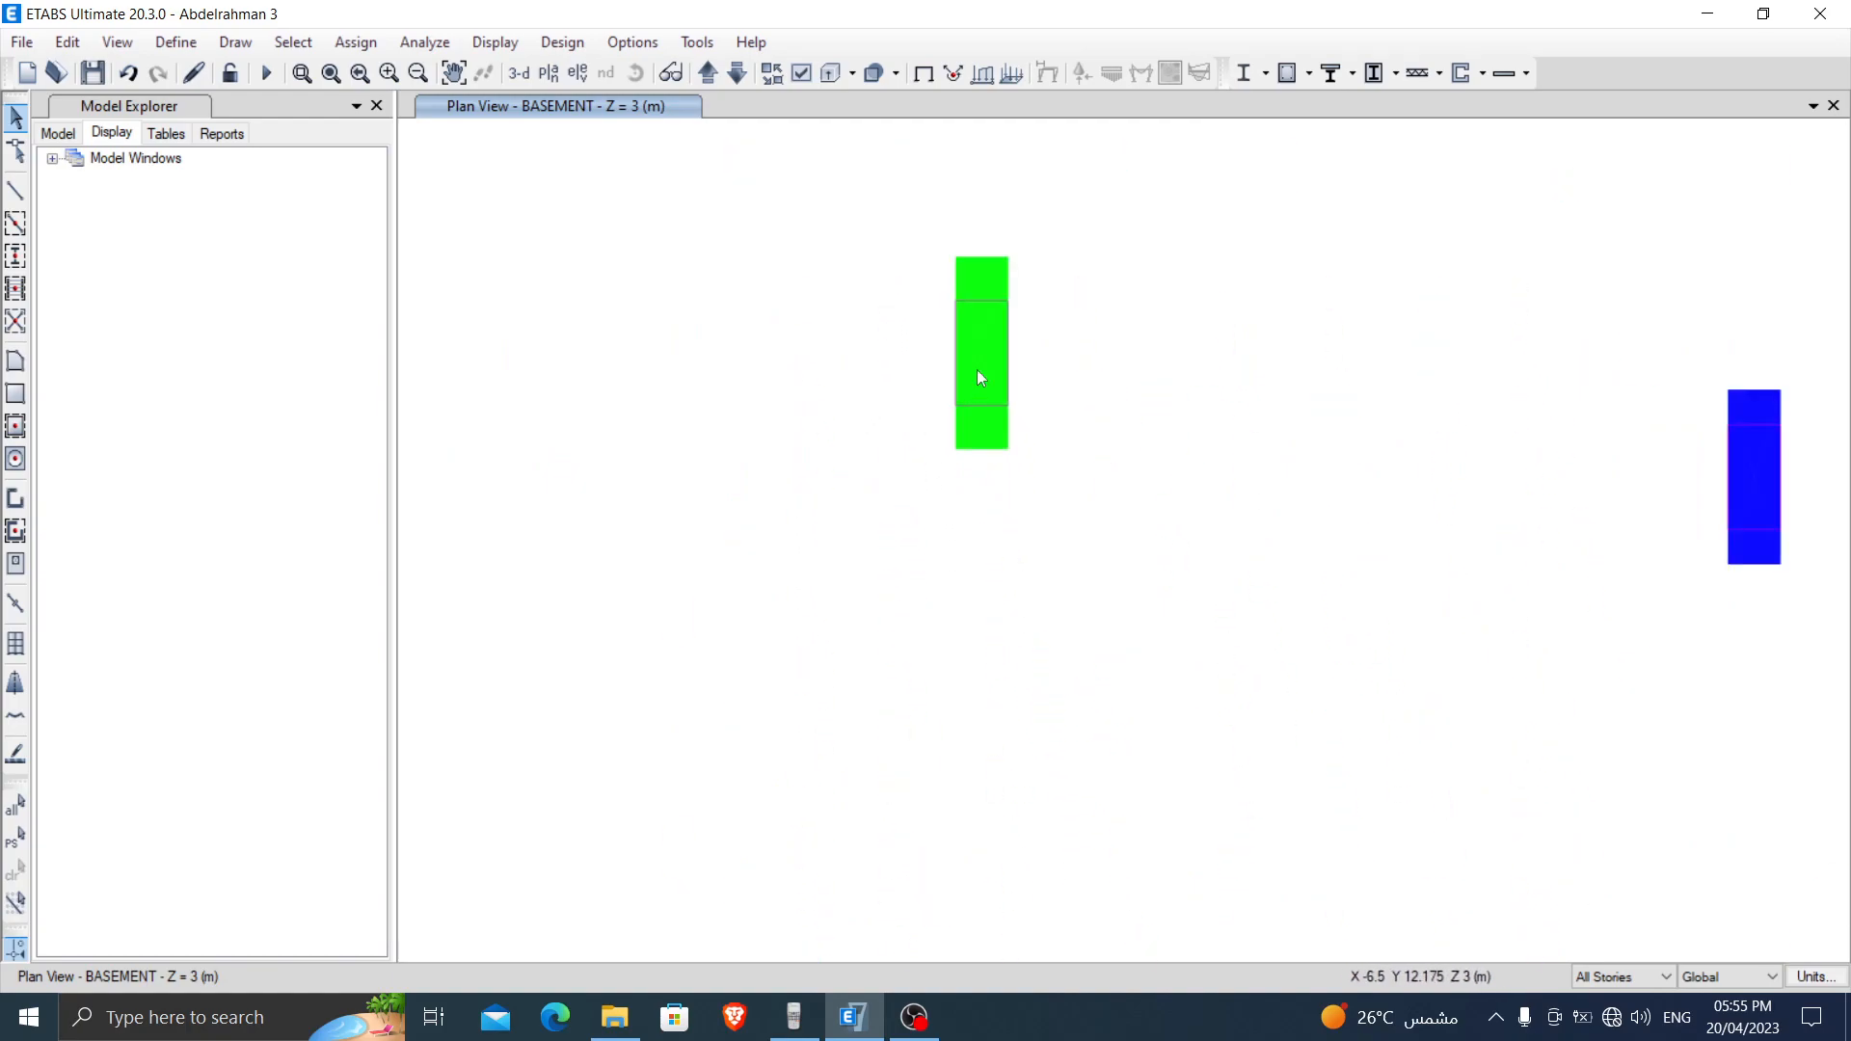
pyautogui.scroll(-5, 998, 418)
pyautogui.scroll(5, 888, 524)
pyautogui.scroll(-3, 1140, 475)
pyautogui.scroll(-2, 1003, 492)
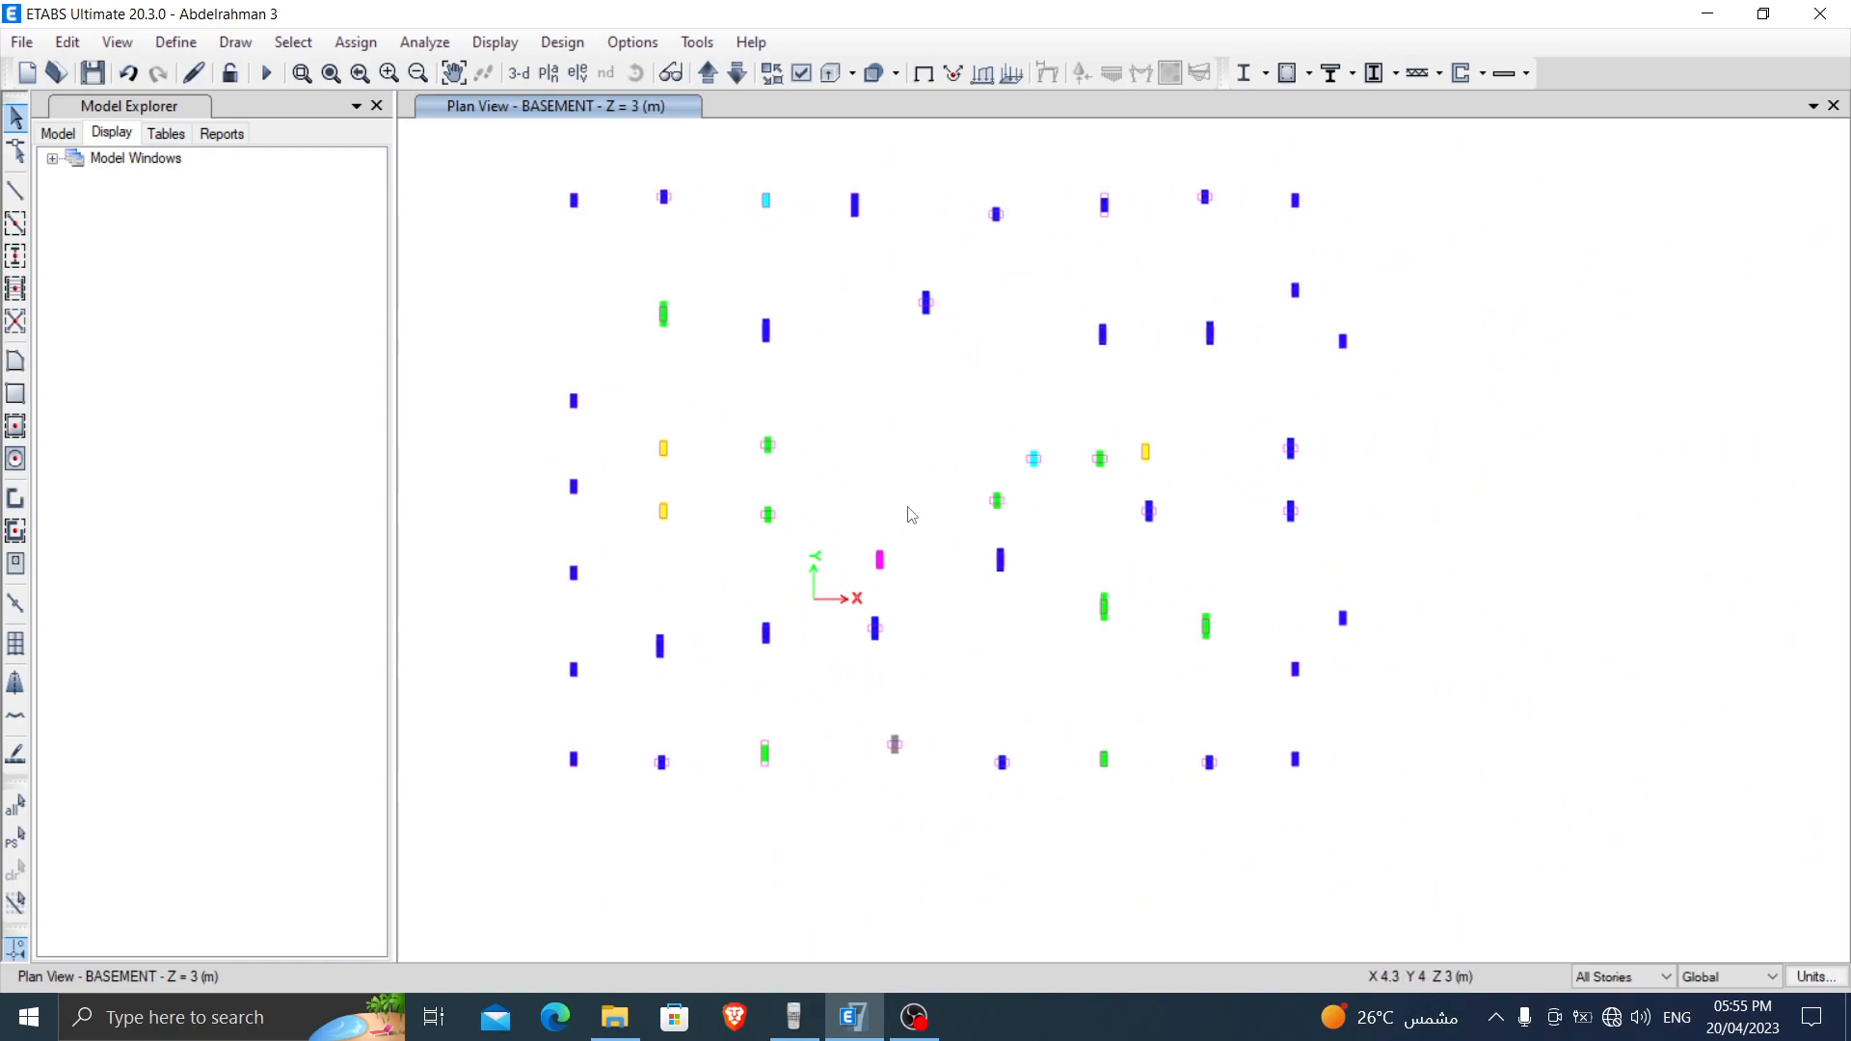
pyautogui.scroll(5, 1065, 470)
pyautogui.scroll(-5, 706, 624)
pyautogui.moveTo(754, 554); pyautogui.dragTo(1033, 497, button='middle')
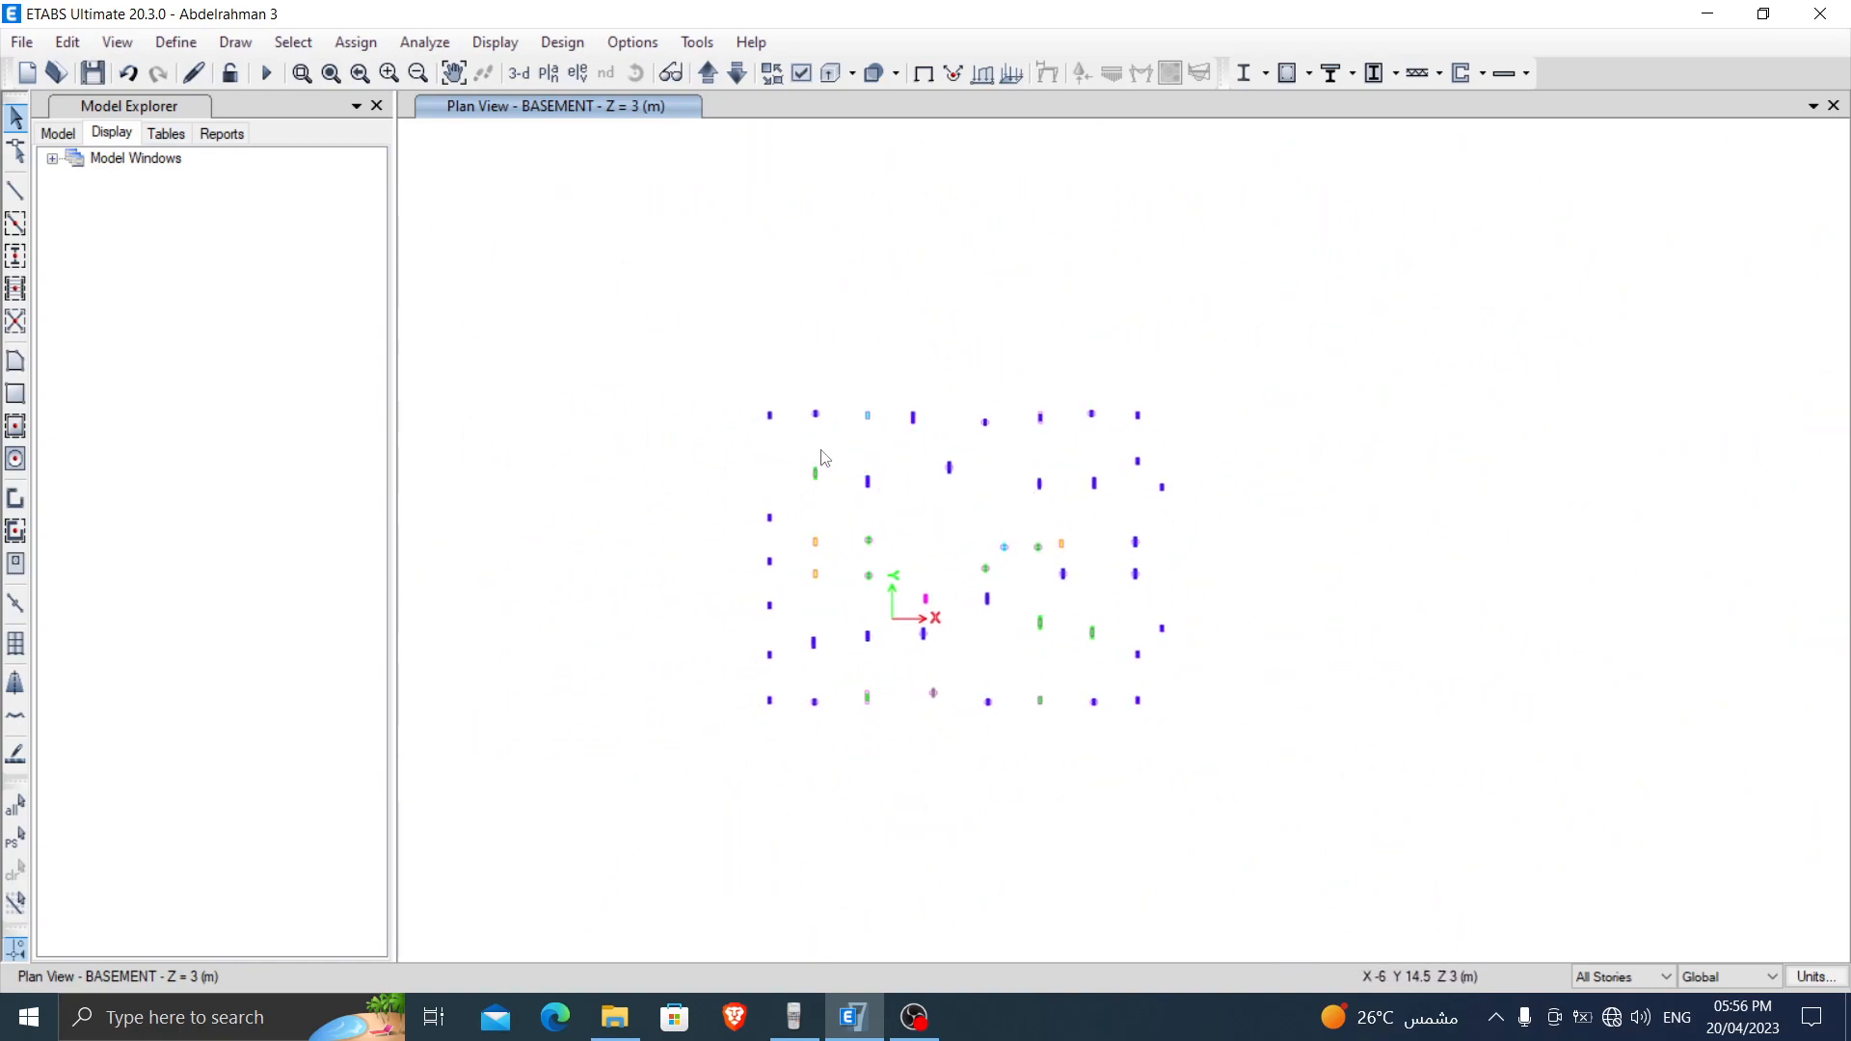
pyautogui.scroll(2, 824, 457)
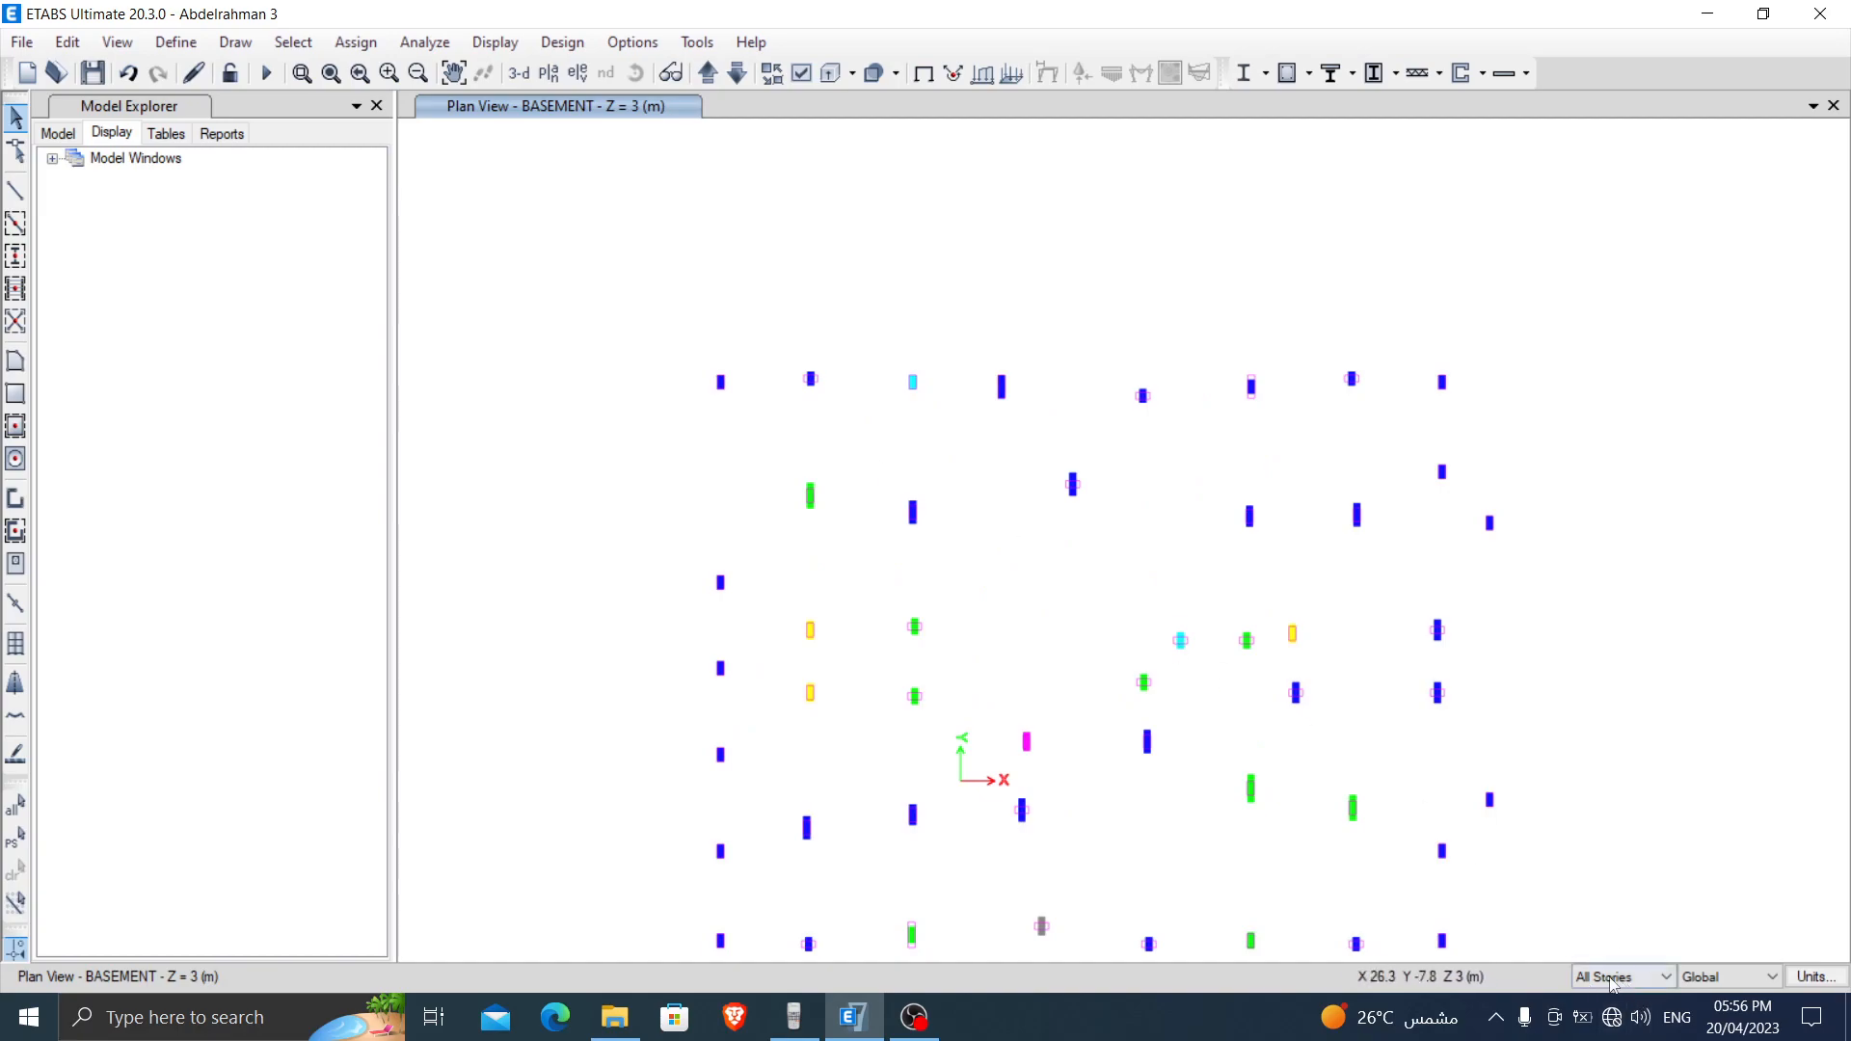
pyautogui.scroll(2, 872, 459)
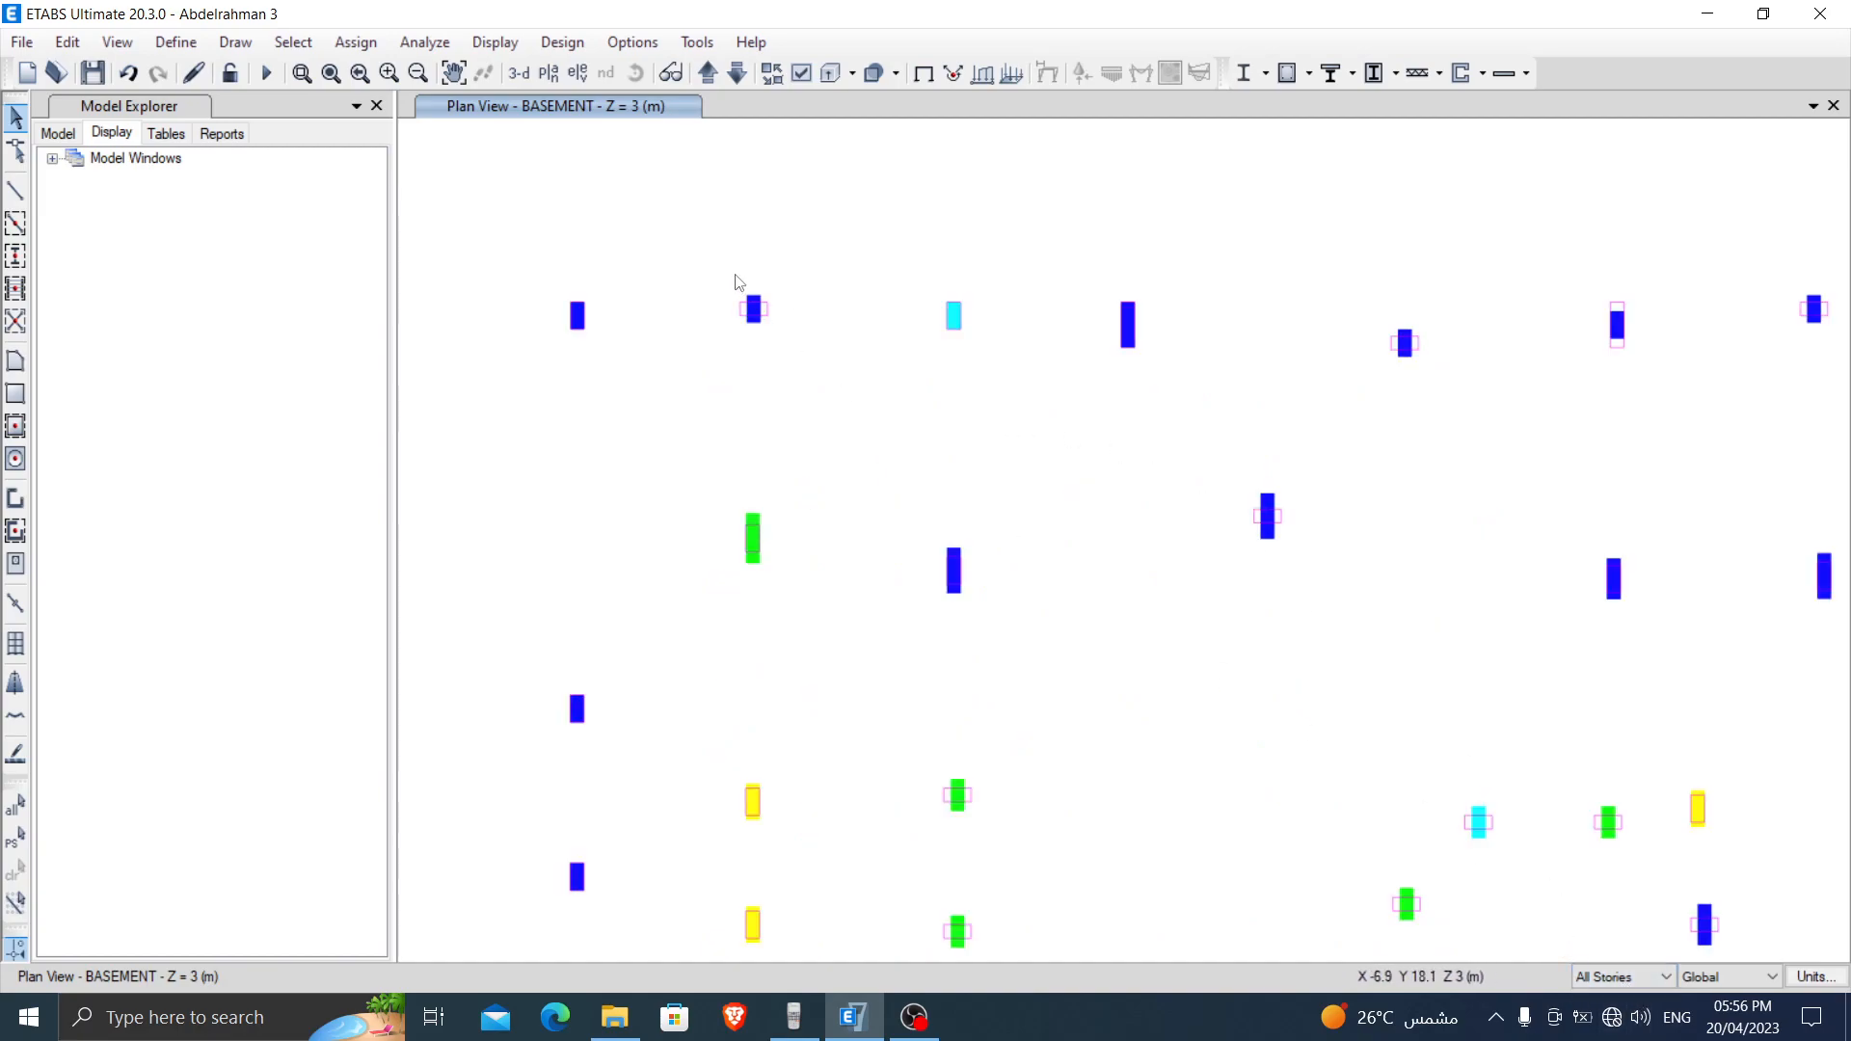
# Step: On all stories, select the three top-row columns and the upper interior column whose E.column outlines are turned 90 degrees
pyautogui.click(754, 308)
pyautogui.moveTo(1004, 434); pyautogui.dragTo(830, 322, button='middle')
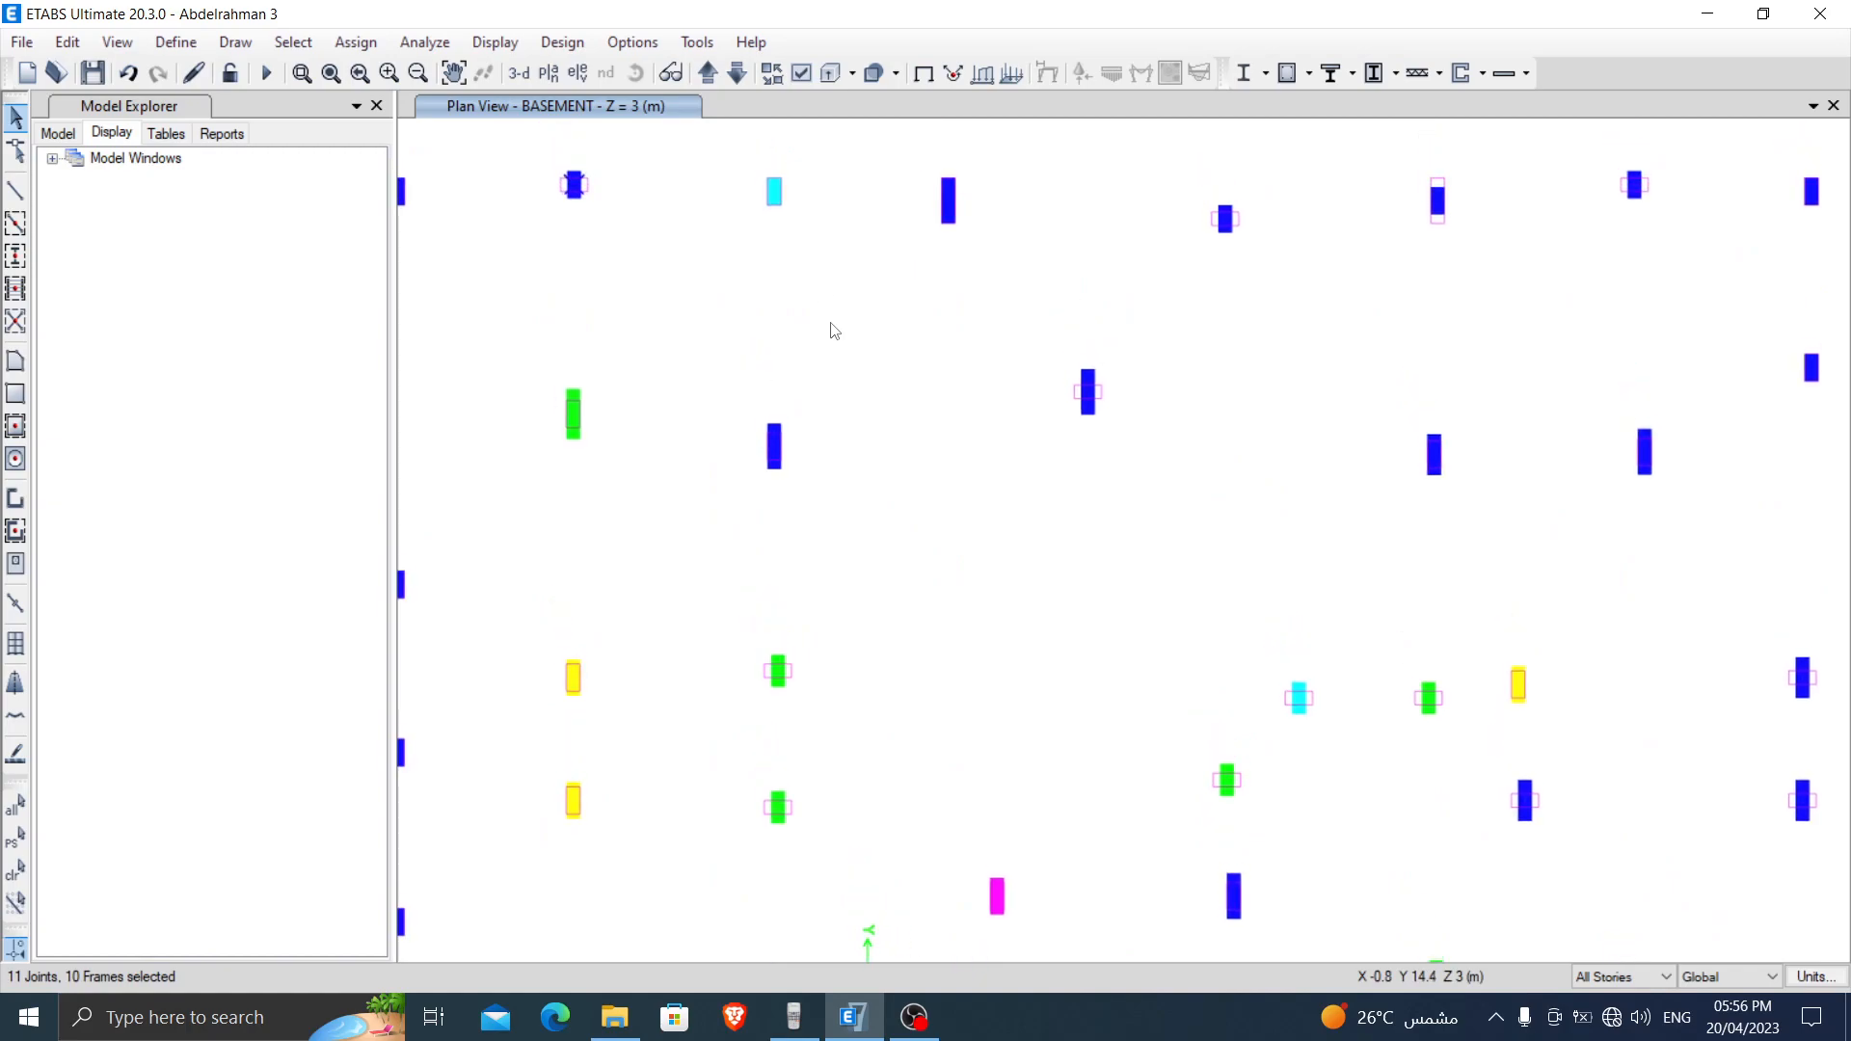
pyautogui.scroll(-2, 830, 322)
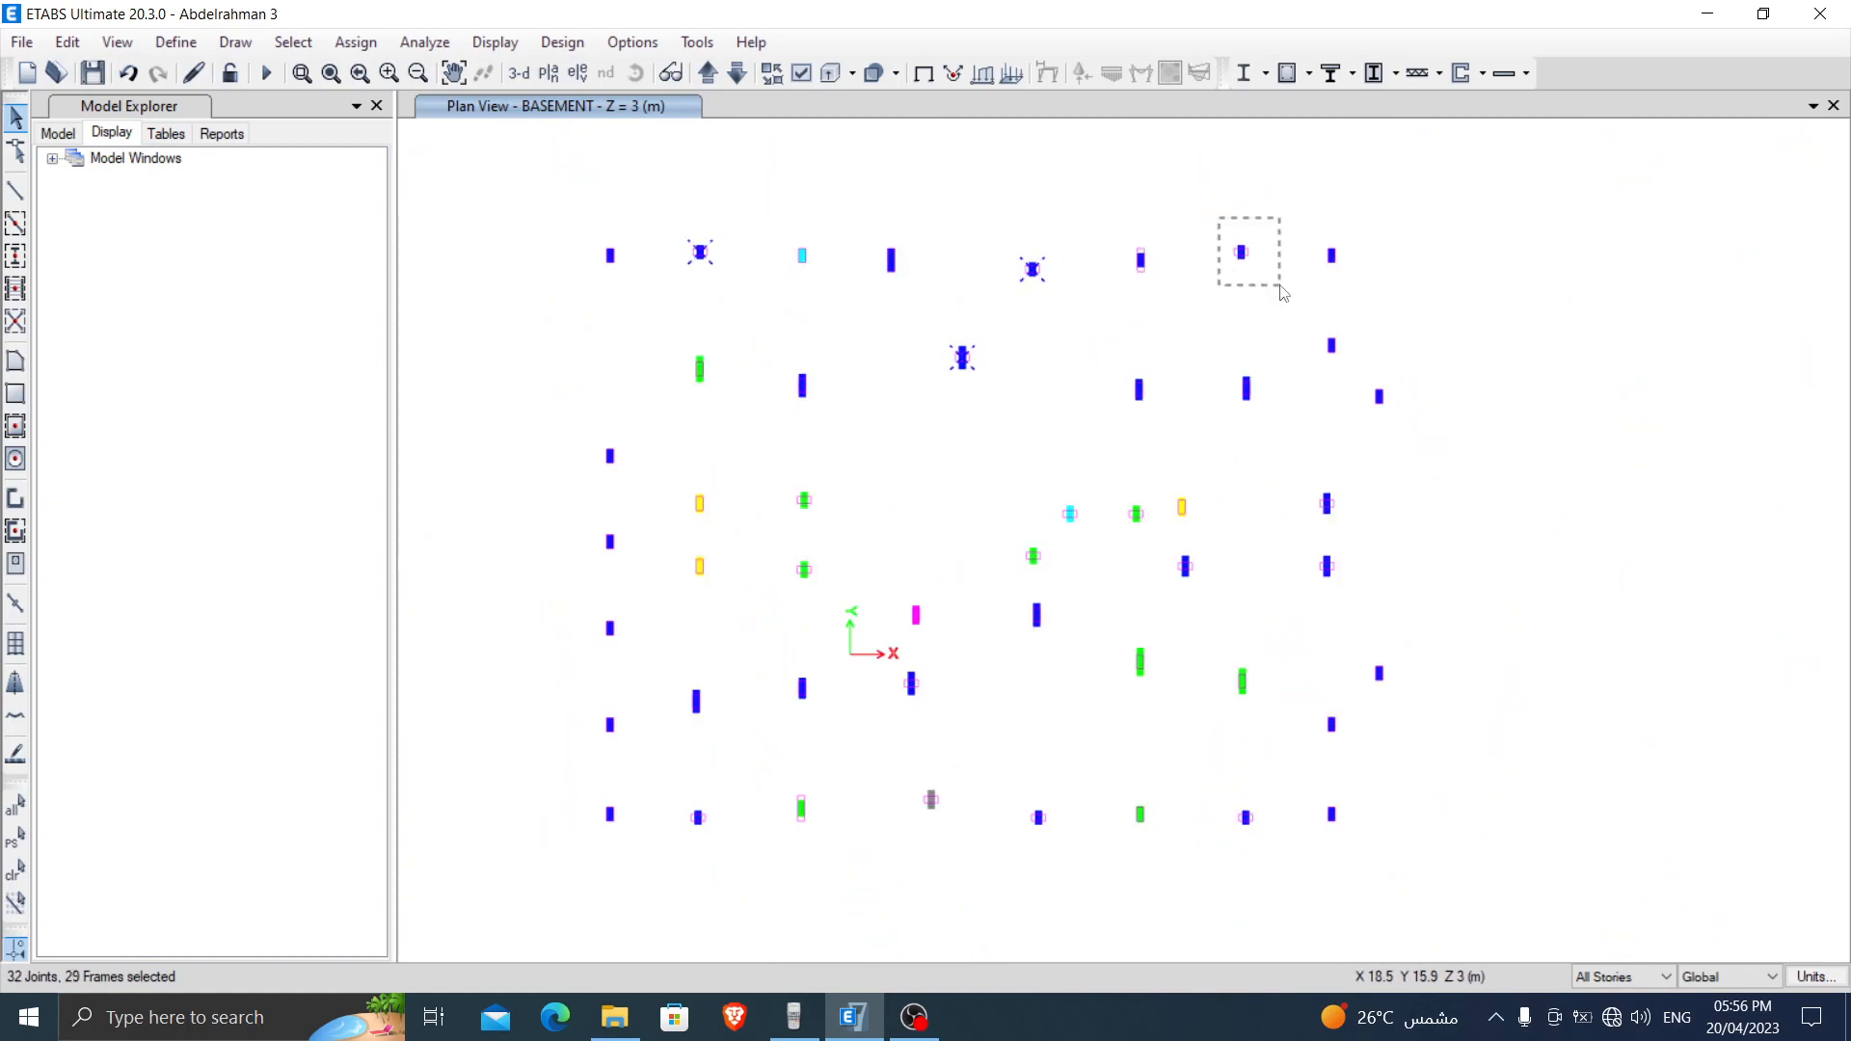
pyautogui.moveTo(1282, 292); pyautogui.dragTo(1282, 292)
# Step: Add the upper-right column, the two left interior columns and the four bottom-row columns with turned E.column outlines to the selection
pyautogui.scroll(10, 1259, 256)
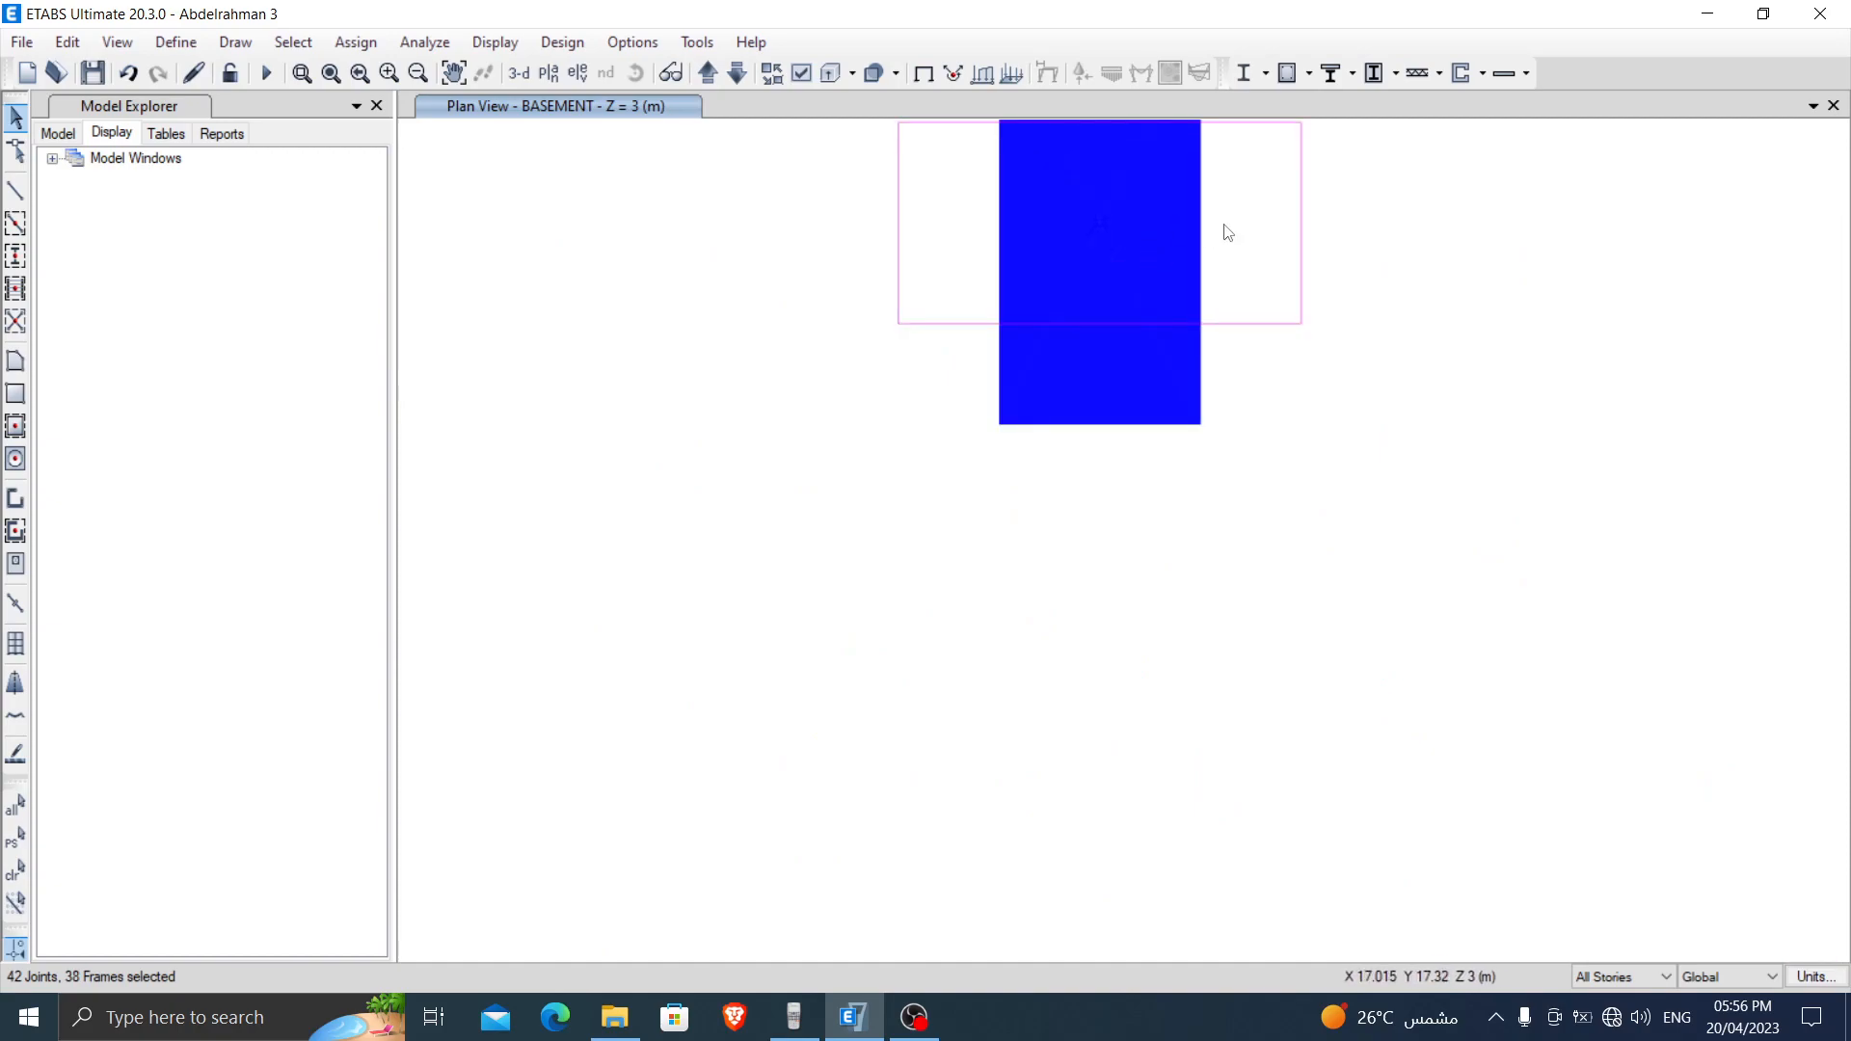
pyautogui.moveTo(1217, 236); pyautogui.dragTo(1191, 464, button='middle')
pyautogui.scroll(-10, 999, 522)
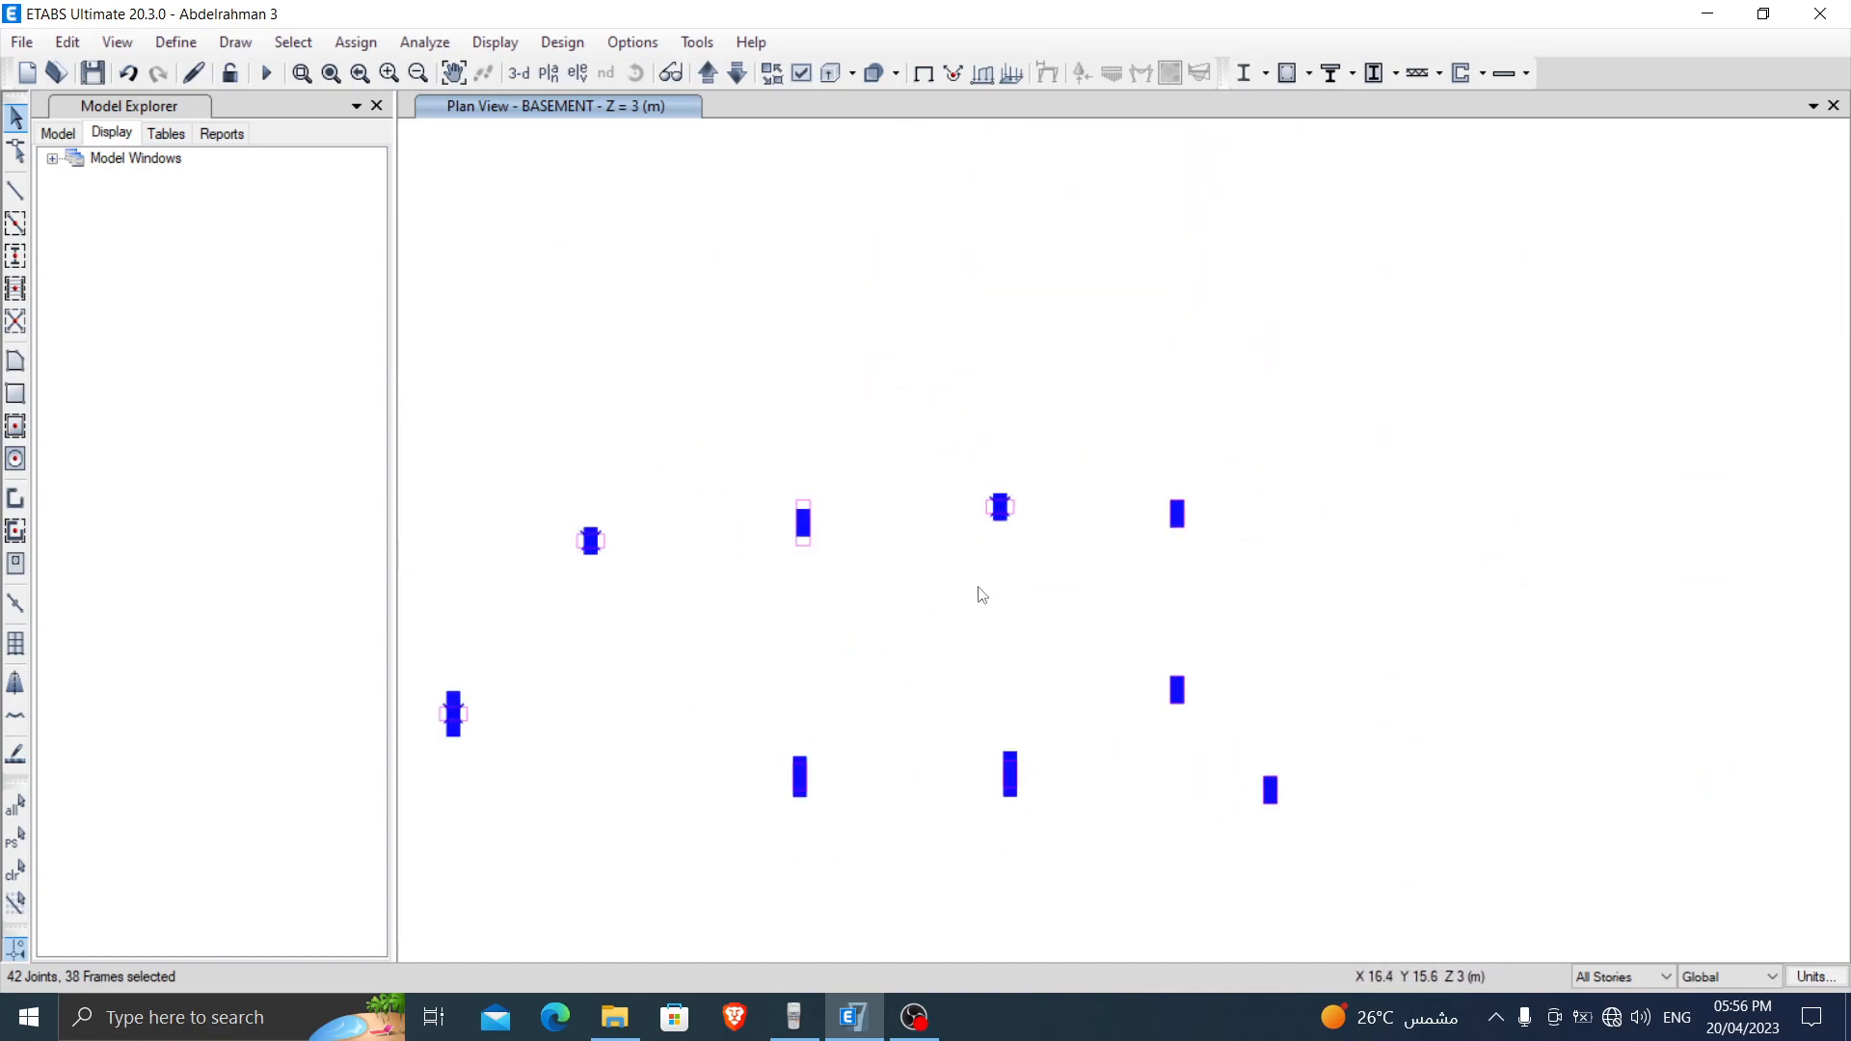
pyautogui.scroll(-5, 980, 594)
pyautogui.moveTo(963, 613); pyautogui.dragTo(1185, 463, button='middle')
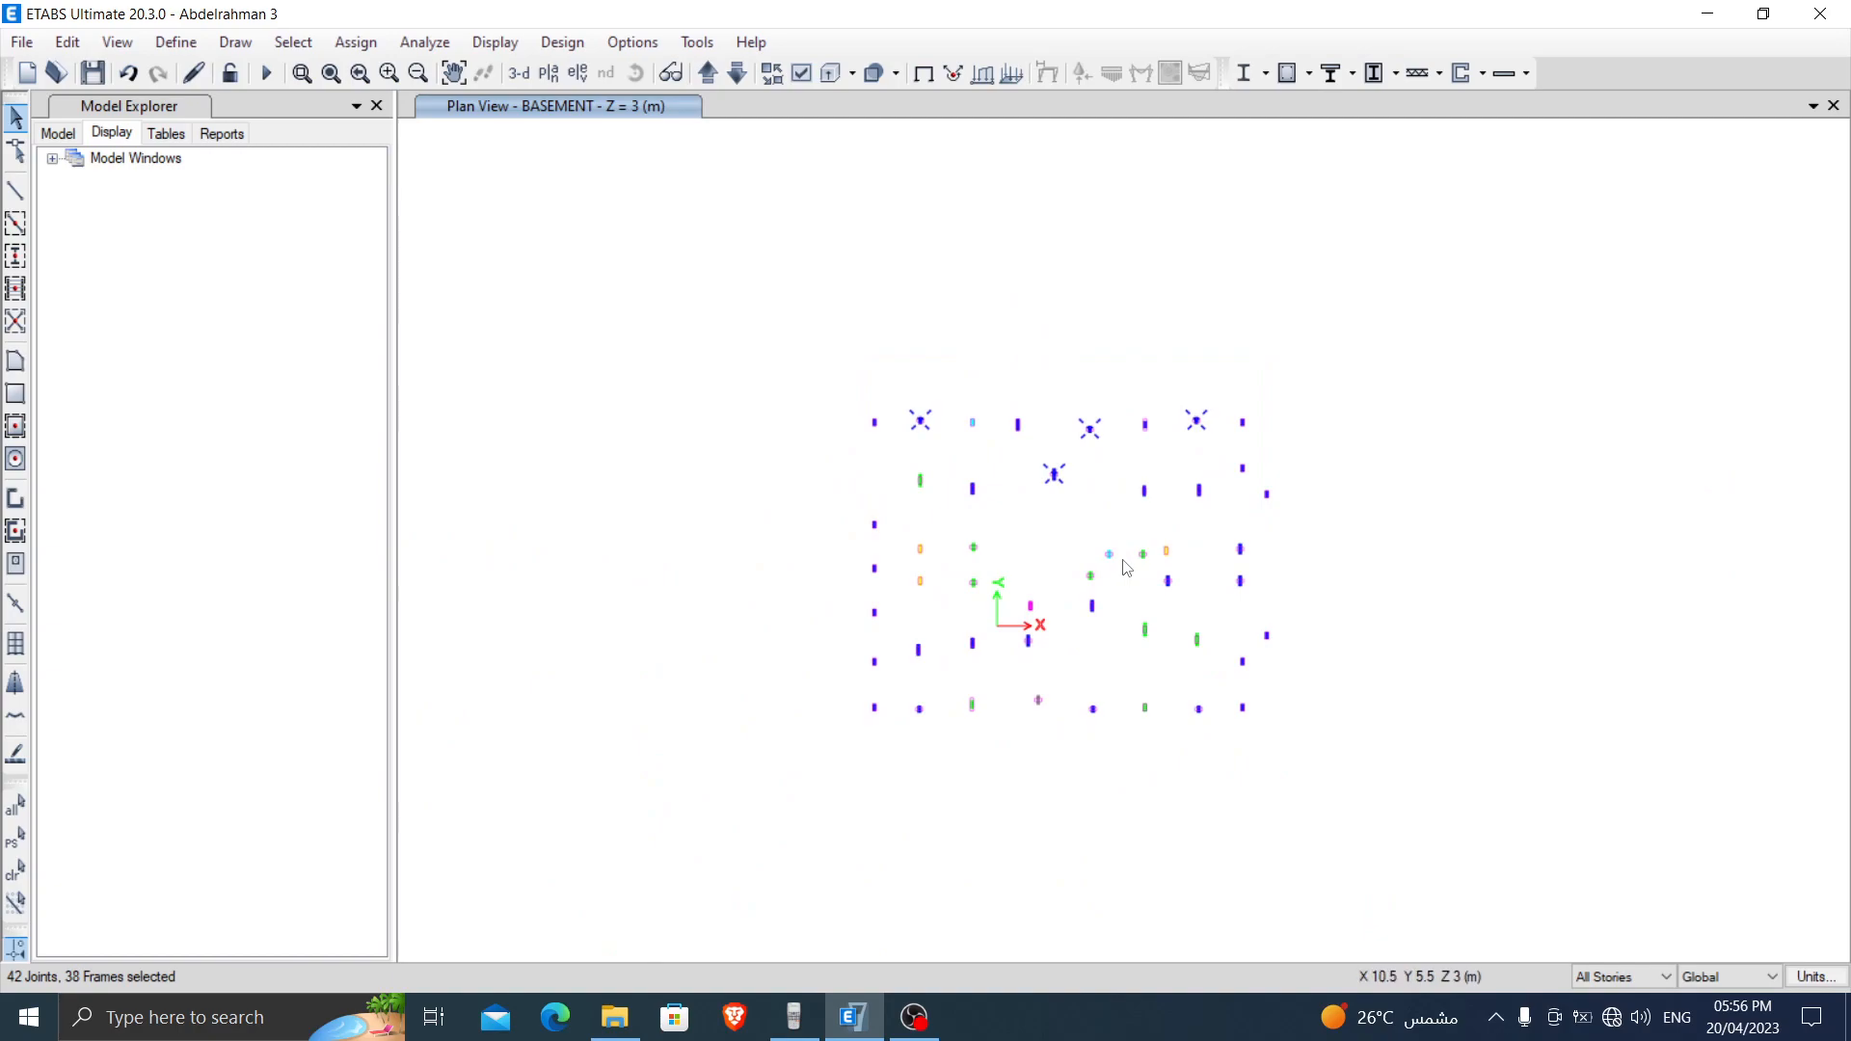
pyautogui.scroll(3, 1019, 493)
pyautogui.moveTo(1229, 524); pyautogui.dragTo(1101, 398, button='middle')
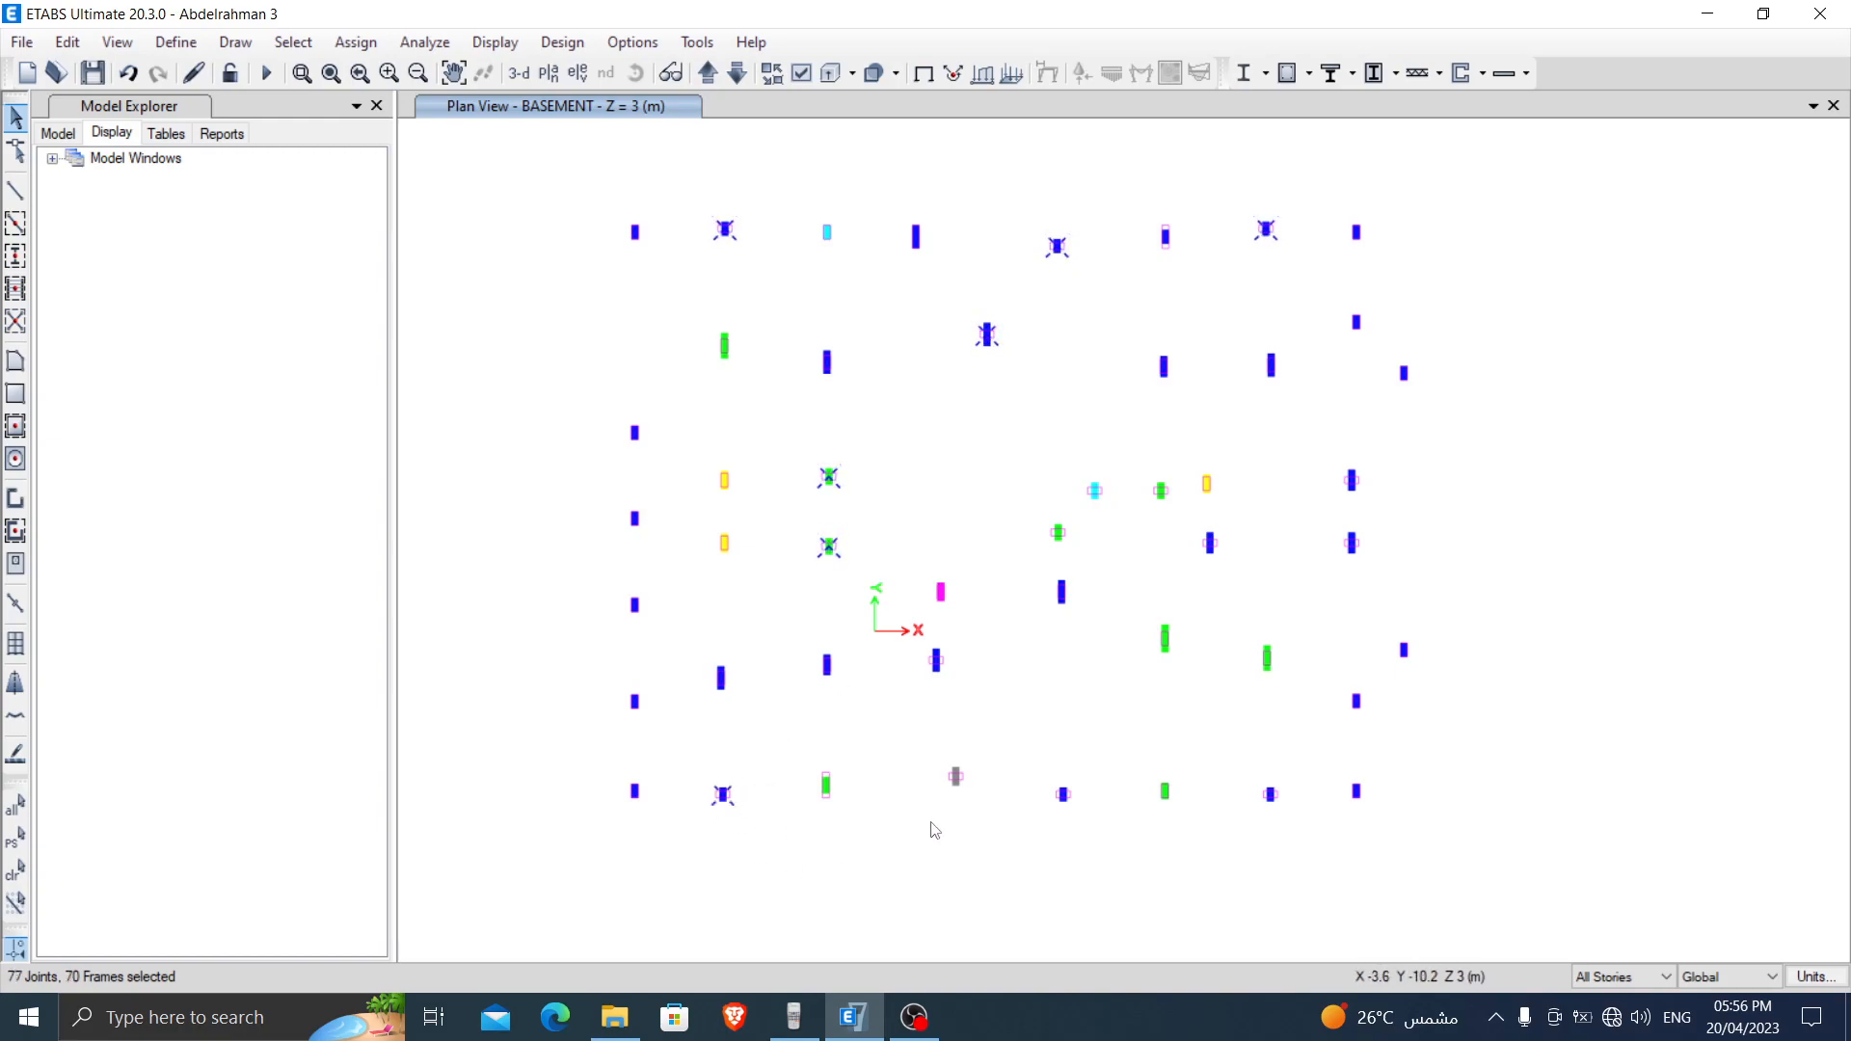
pyautogui.moveTo(1105, 832); pyautogui.dragTo(1105, 831)
pyautogui.moveTo(1238, 745); pyautogui.dragTo(1284, 806)
# Step: Add the four right interior columns and the two stacked right-side columns with turned outlines to the selection
pyautogui.scroll(4, 1126, 503)
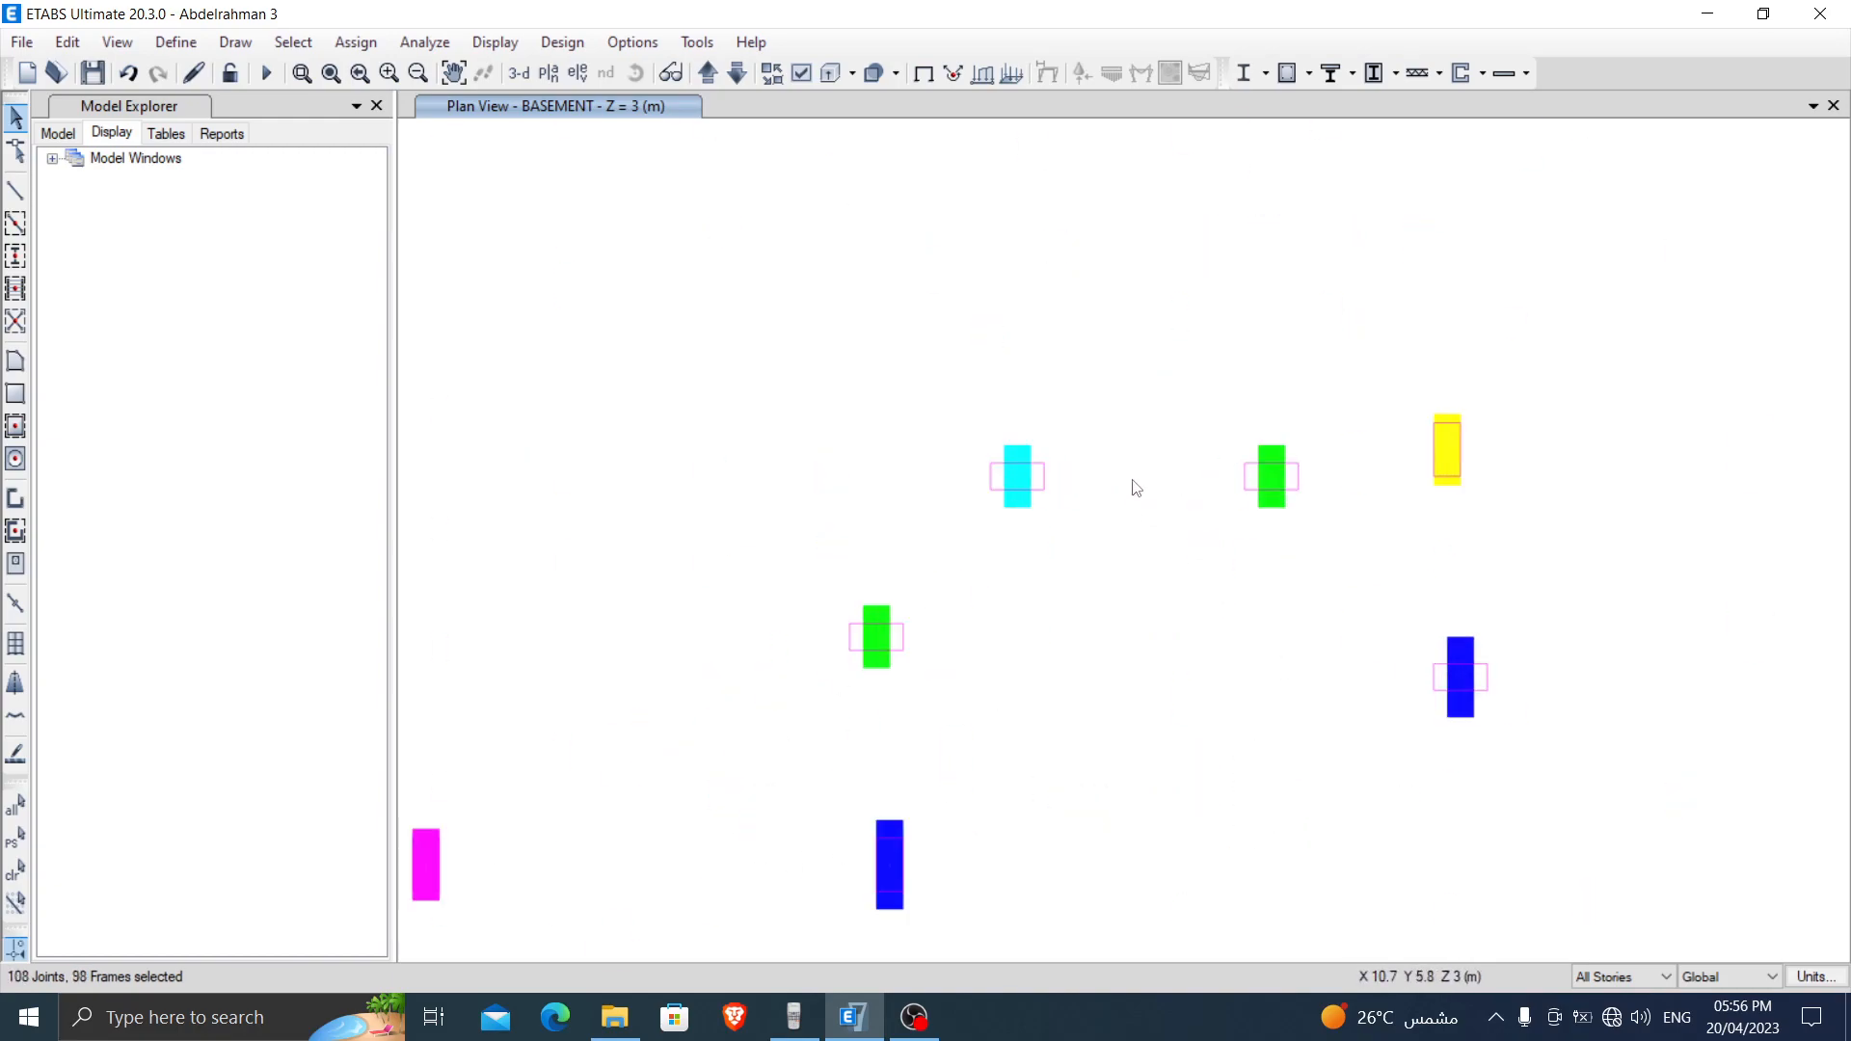
pyautogui.moveTo(951, 707); pyautogui.dragTo(959, 708)
pyautogui.moveTo(1402, 588); pyautogui.dragTo(1433, 631)
pyautogui.scroll(-4, 1547, 769)
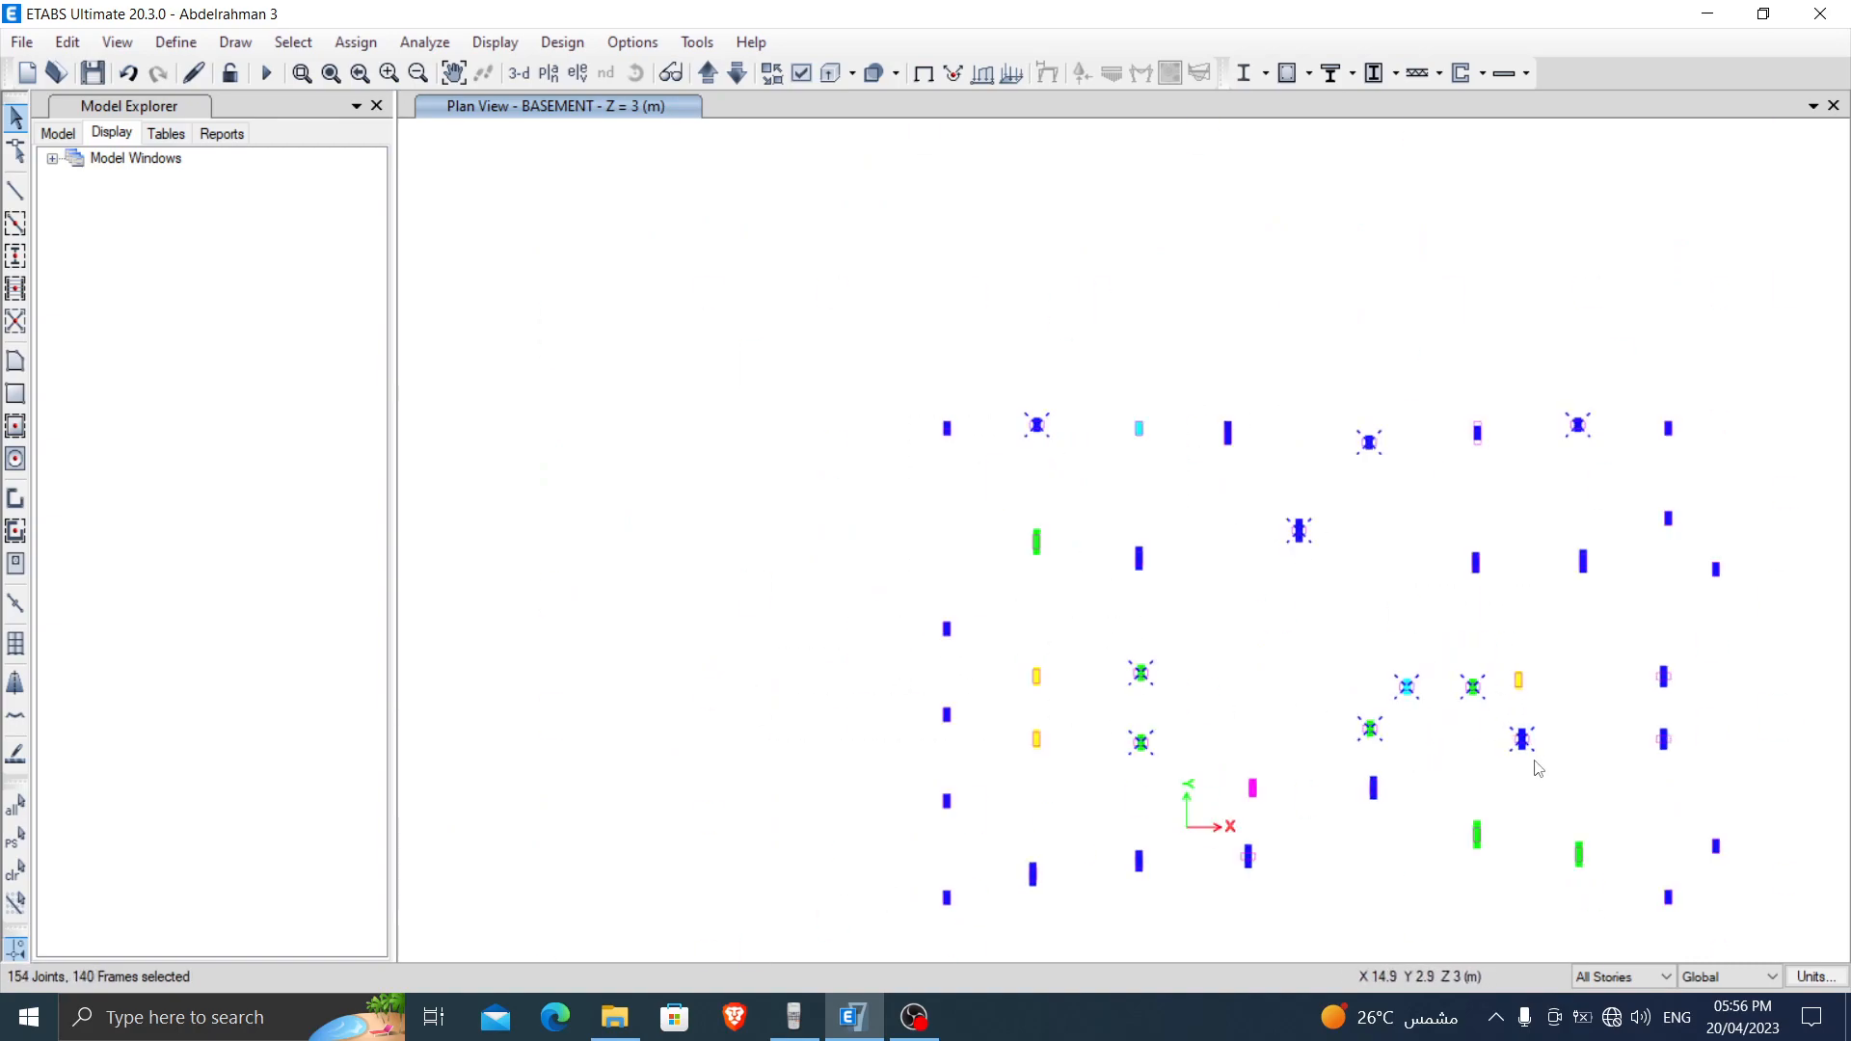
pyautogui.moveTo(1561, 777); pyautogui.dragTo(1281, 661, button='middle')
pyautogui.moveTo(1348, 531); pyautogui.dragTo(1388, 713)
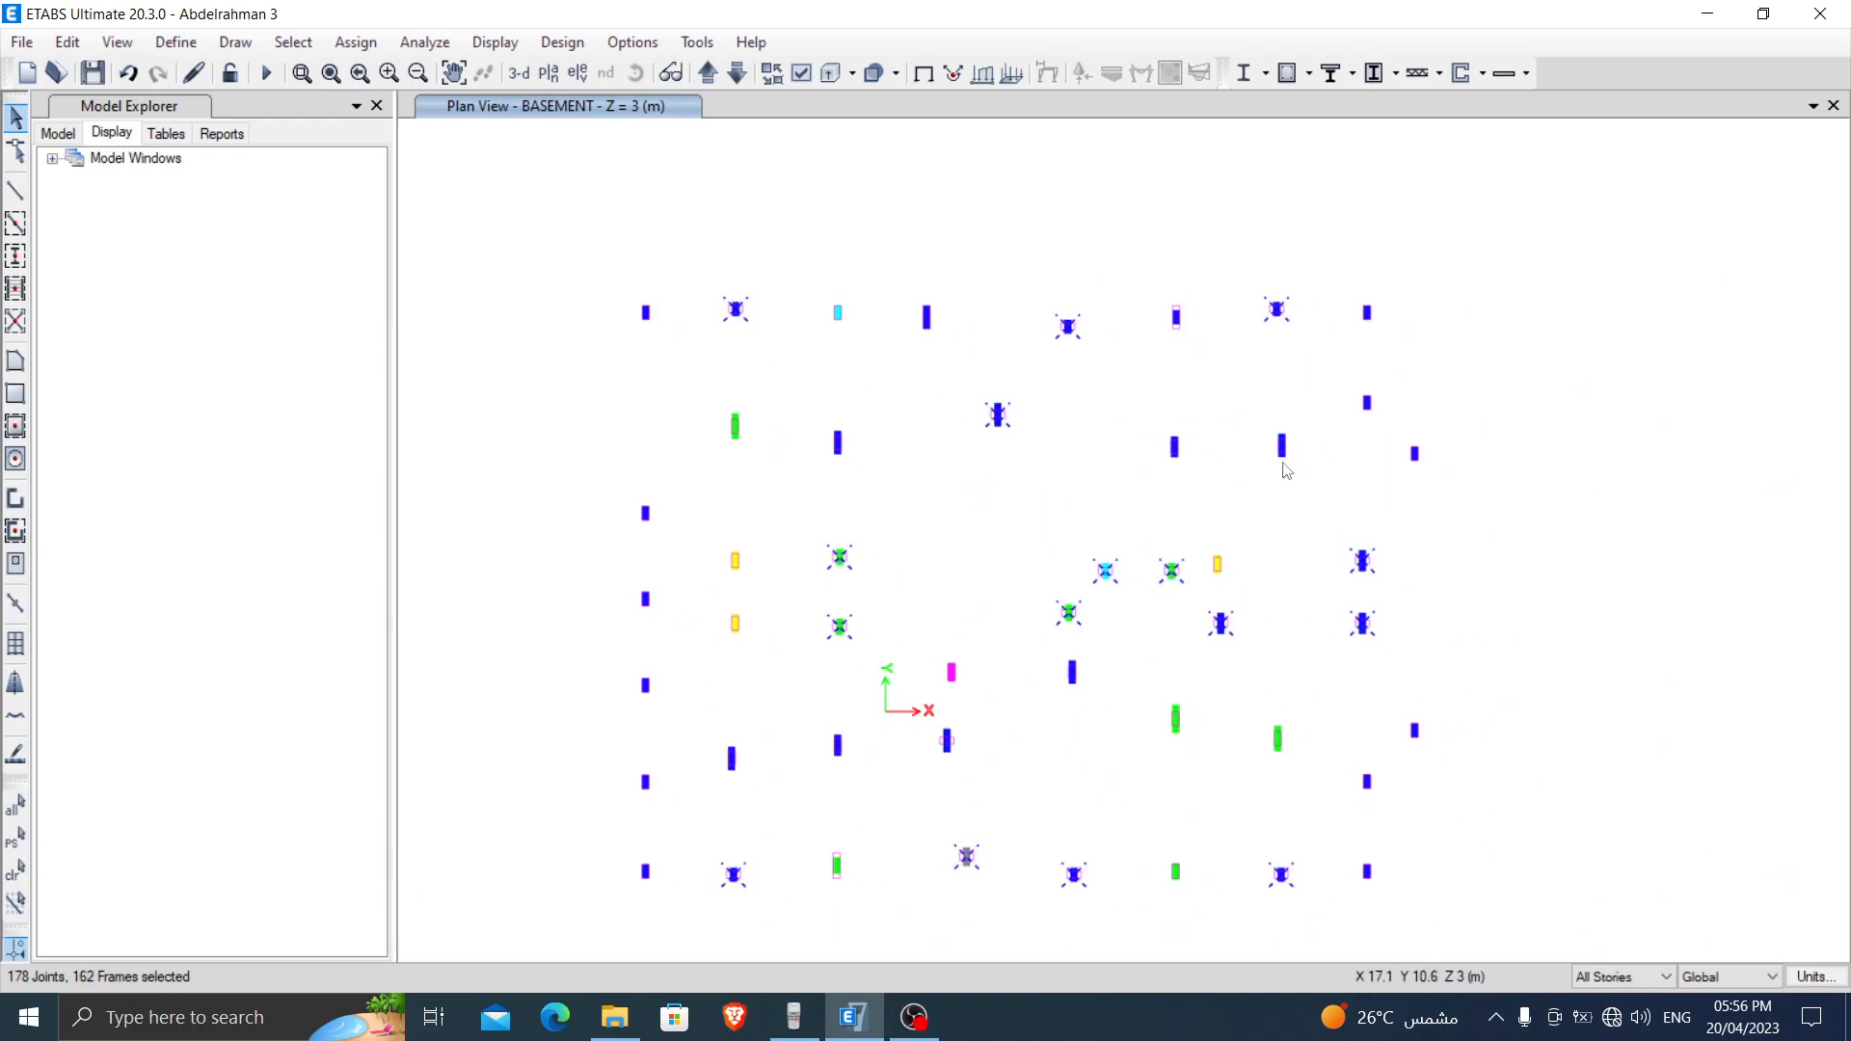
# Step: Check the BASEMENT plan for further columns whose orientation differs from their E.column outlines
pyautogui.moveTo(1215, 405); pyautogui.dragTo(1338, 343, button='middle')
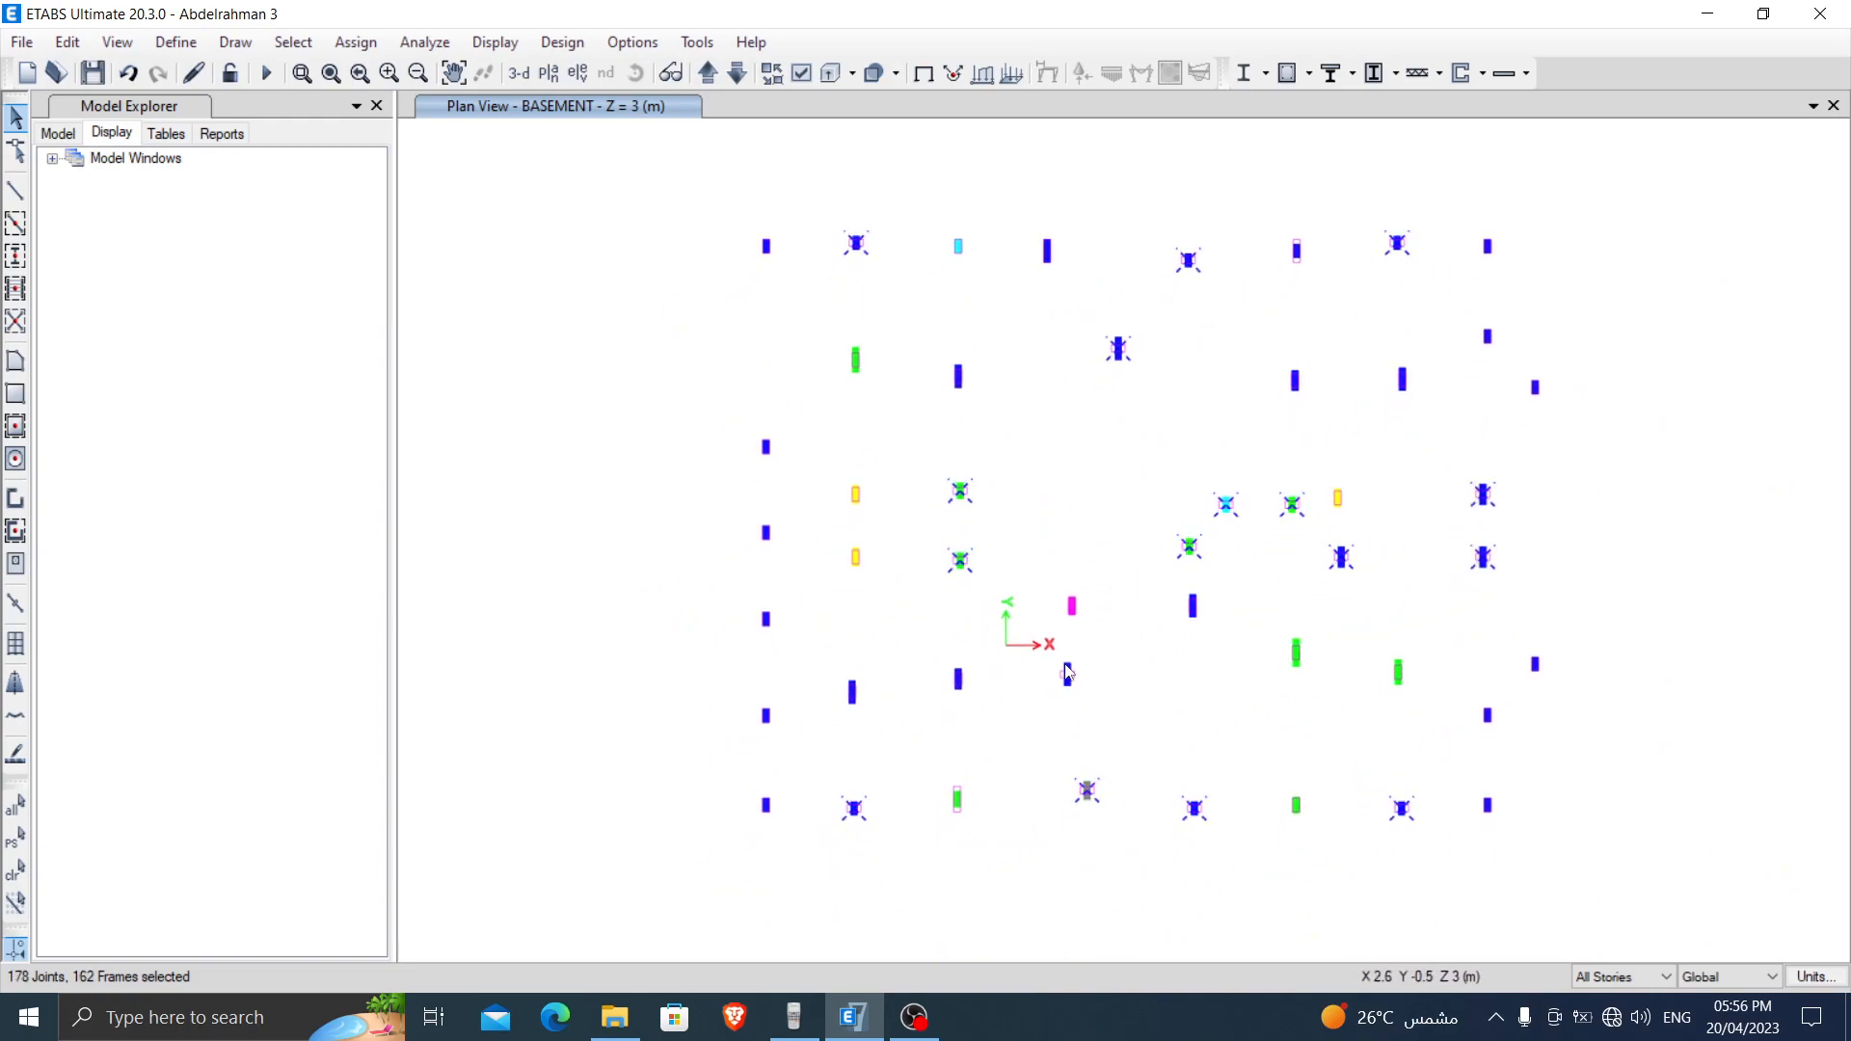
pyautogui.scroll(2, 913, 743)
pyautogui.moveTo(867, 495); pyautogui.dragTo(788, 892, button='middle')
pyautogui.moveTo(1195, 499); pyautogui.dragTo(1165, 785, button='middle')
pyautogui.scroll(-3, 1335, 757)
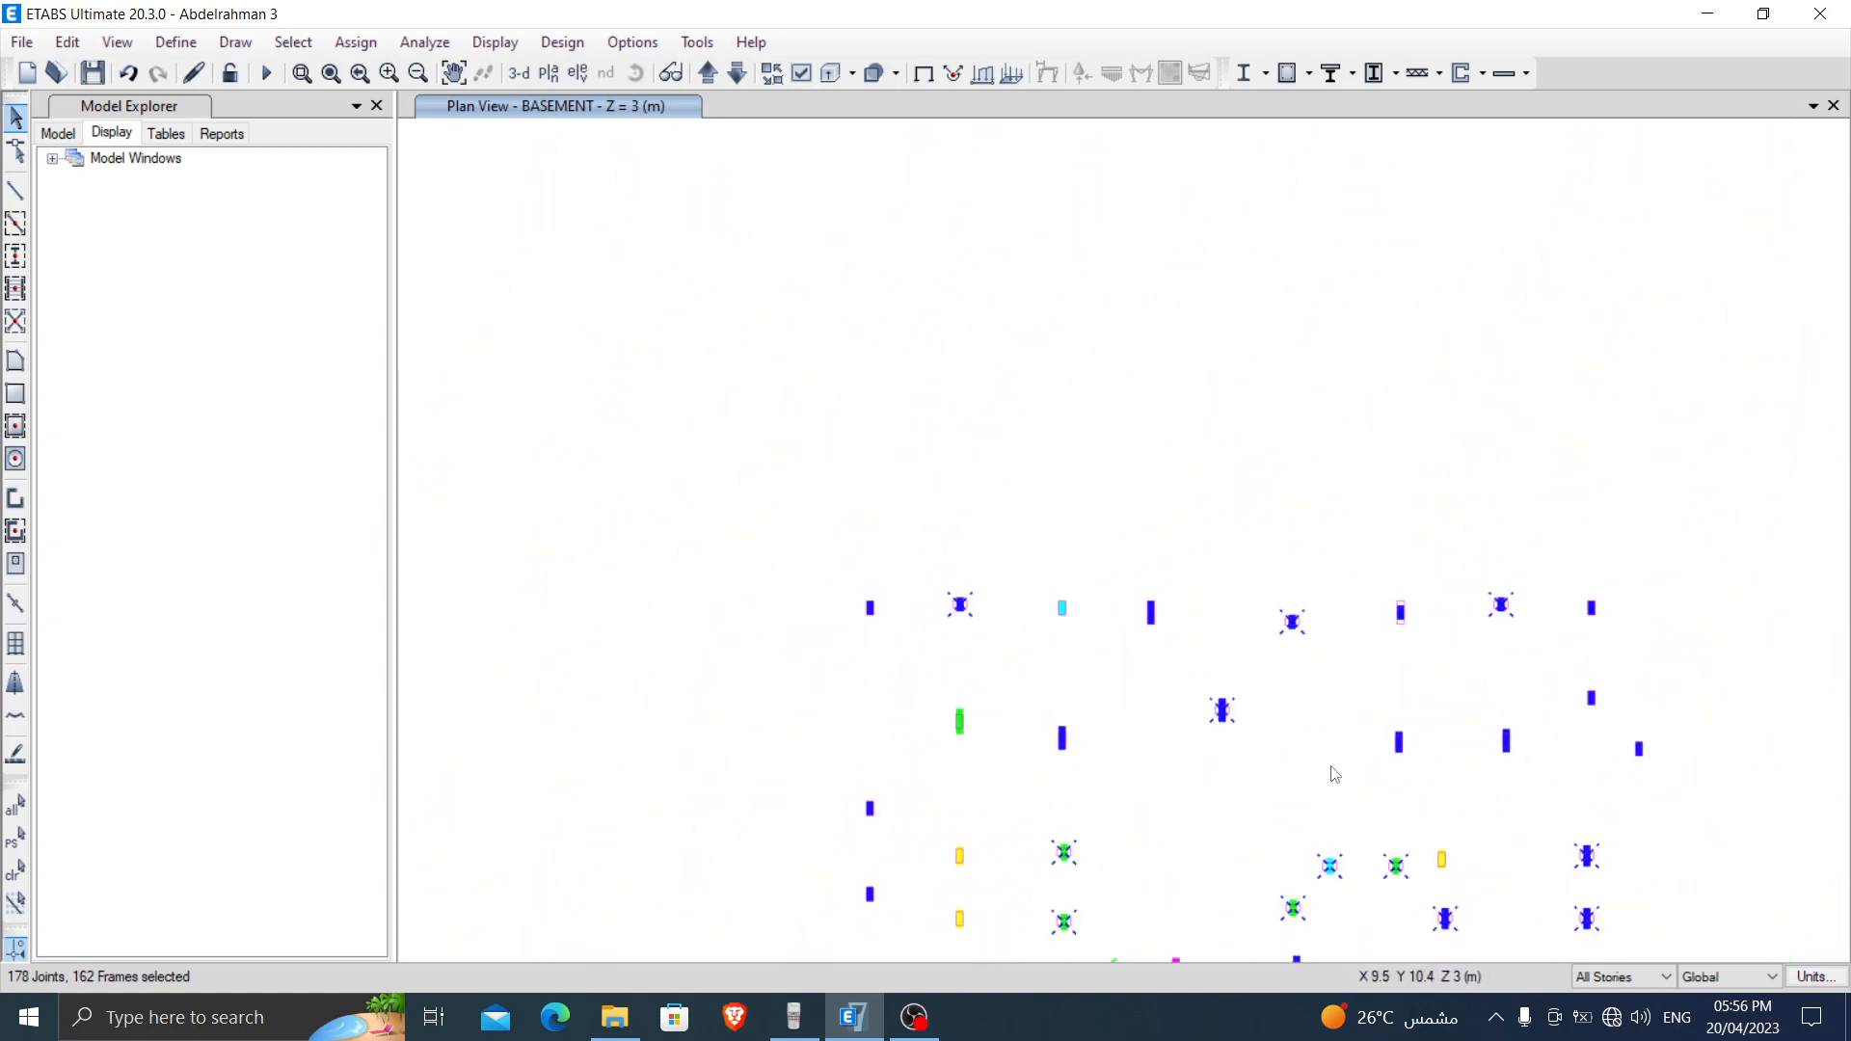
pyautogui.moveTo(1321, 766); pyautogui.dragTo(1078, 694, button='middle')
pyautogui.scroll(2, 1078, 694)
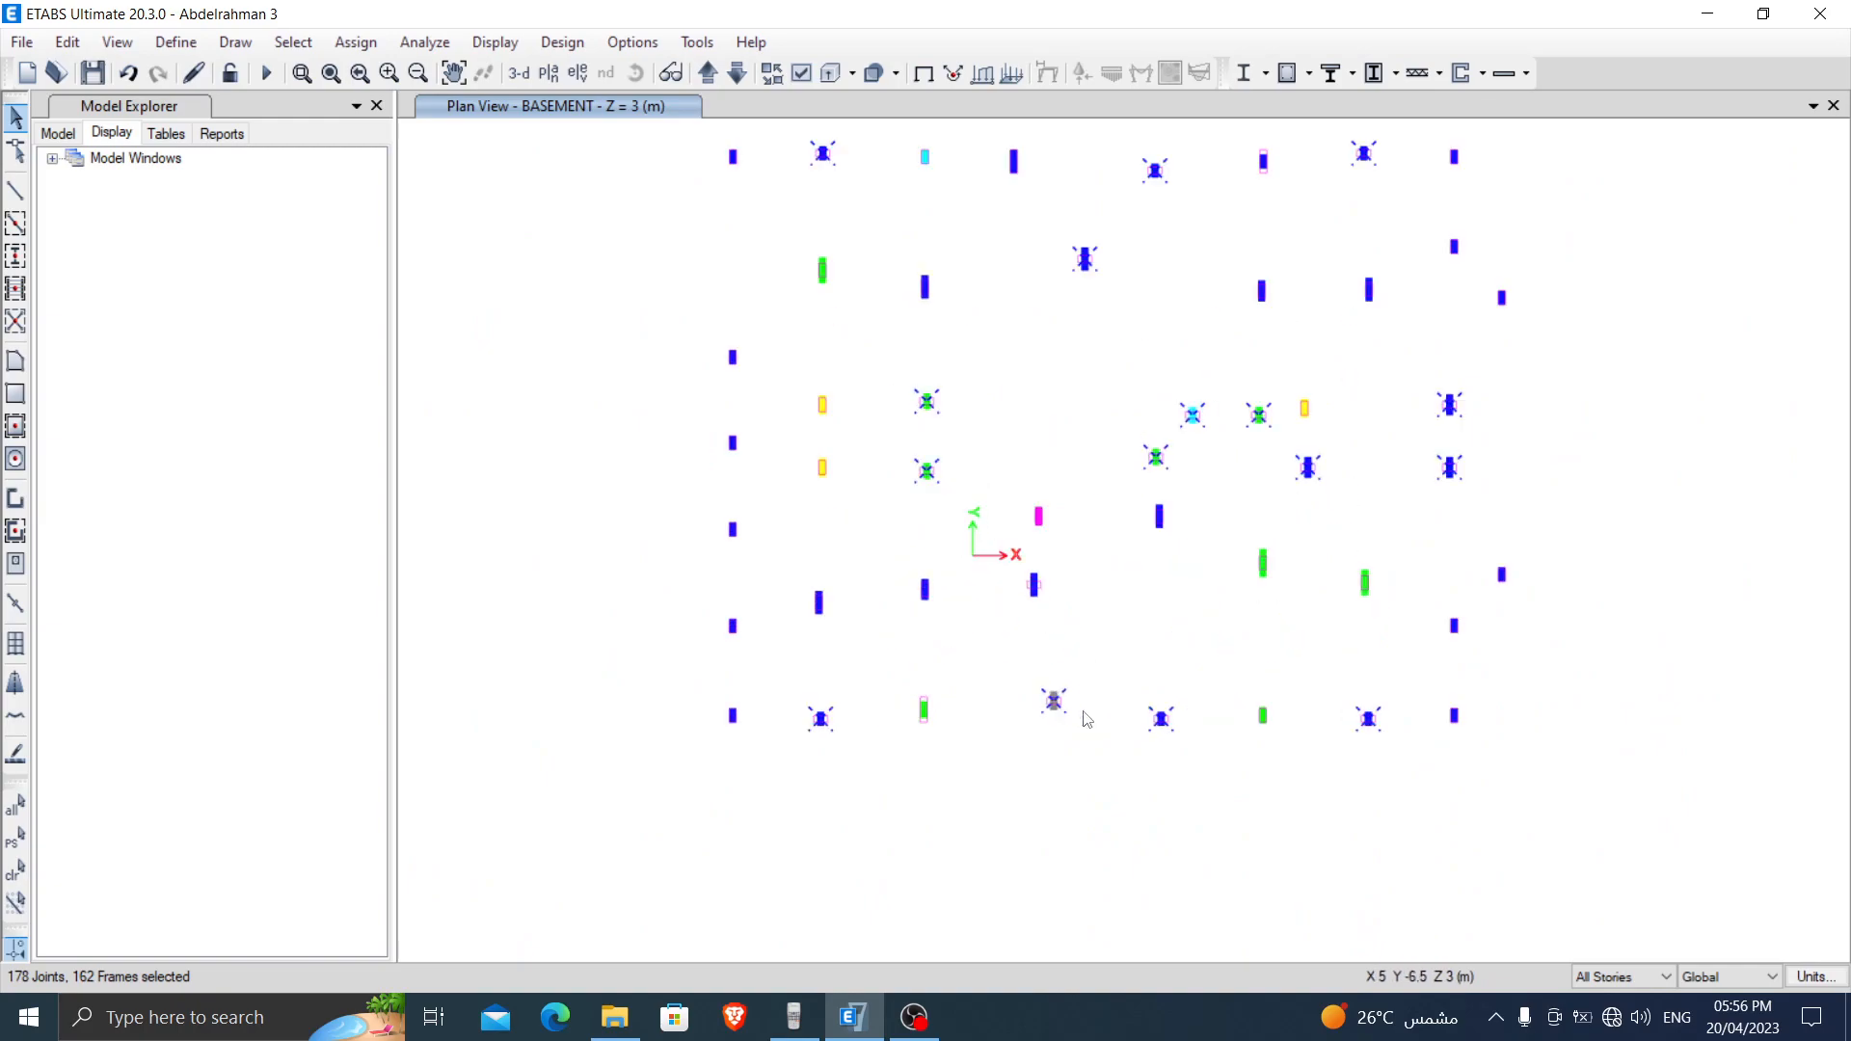
pyautogui.moveTo(1133, 573); pyautogui.dragTo(1148, 749, button='middle')
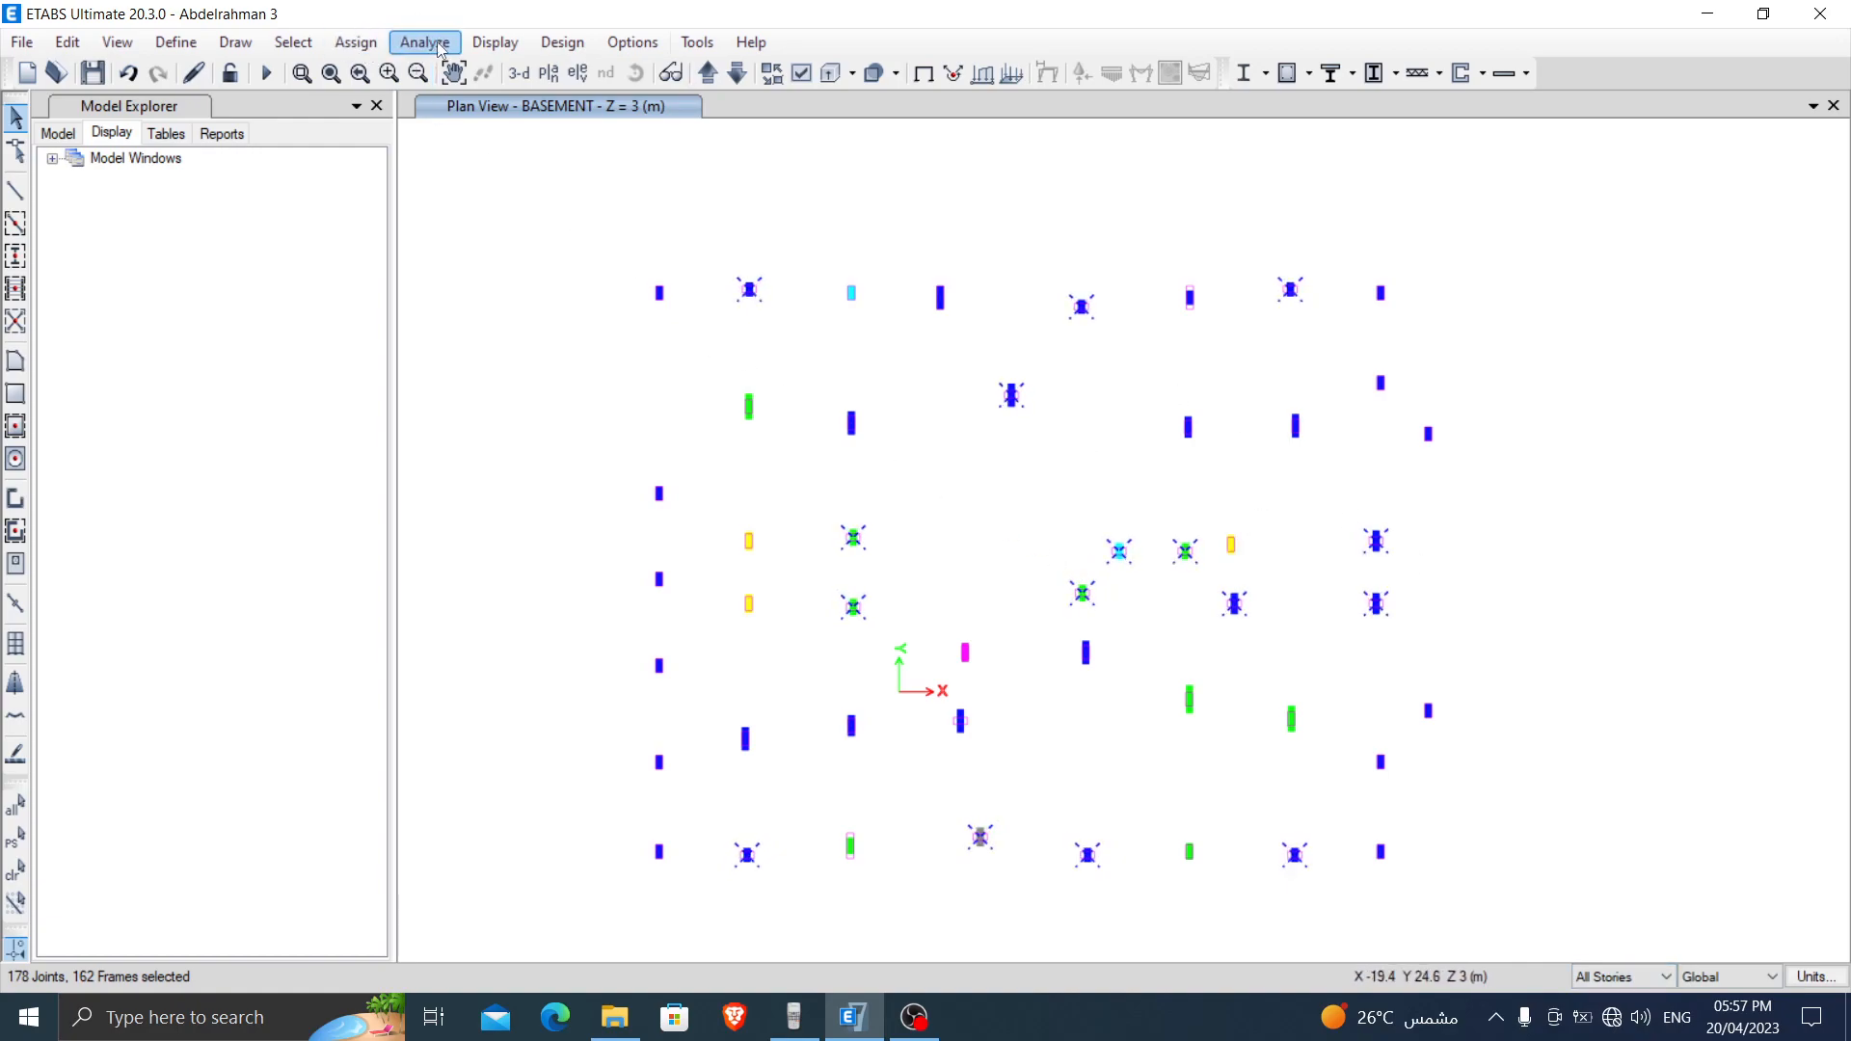
# Step: Assign a local axes angle of 90 degrees to all selected columns and check their new orientation against the outlines
pyautogui.click(358, 43)
pyautogui.moveTo(396, 83)
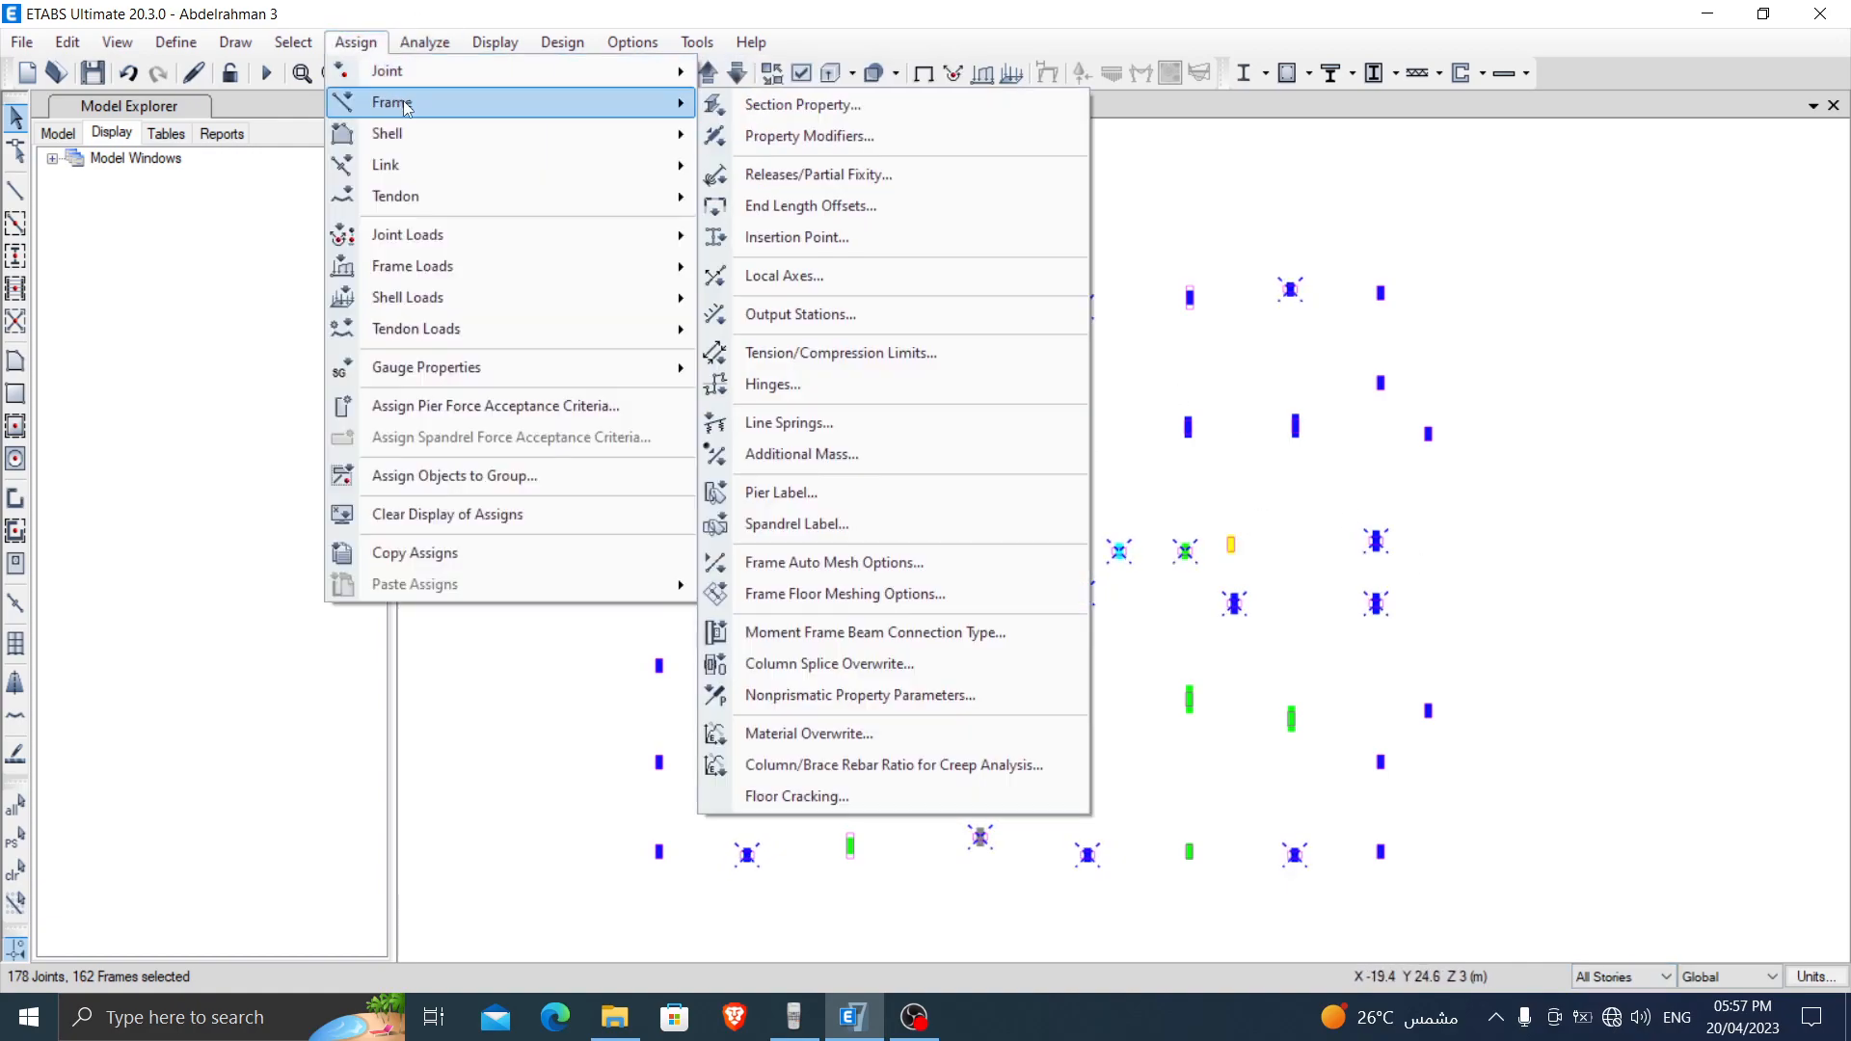
pyautogui.click(834, 279)
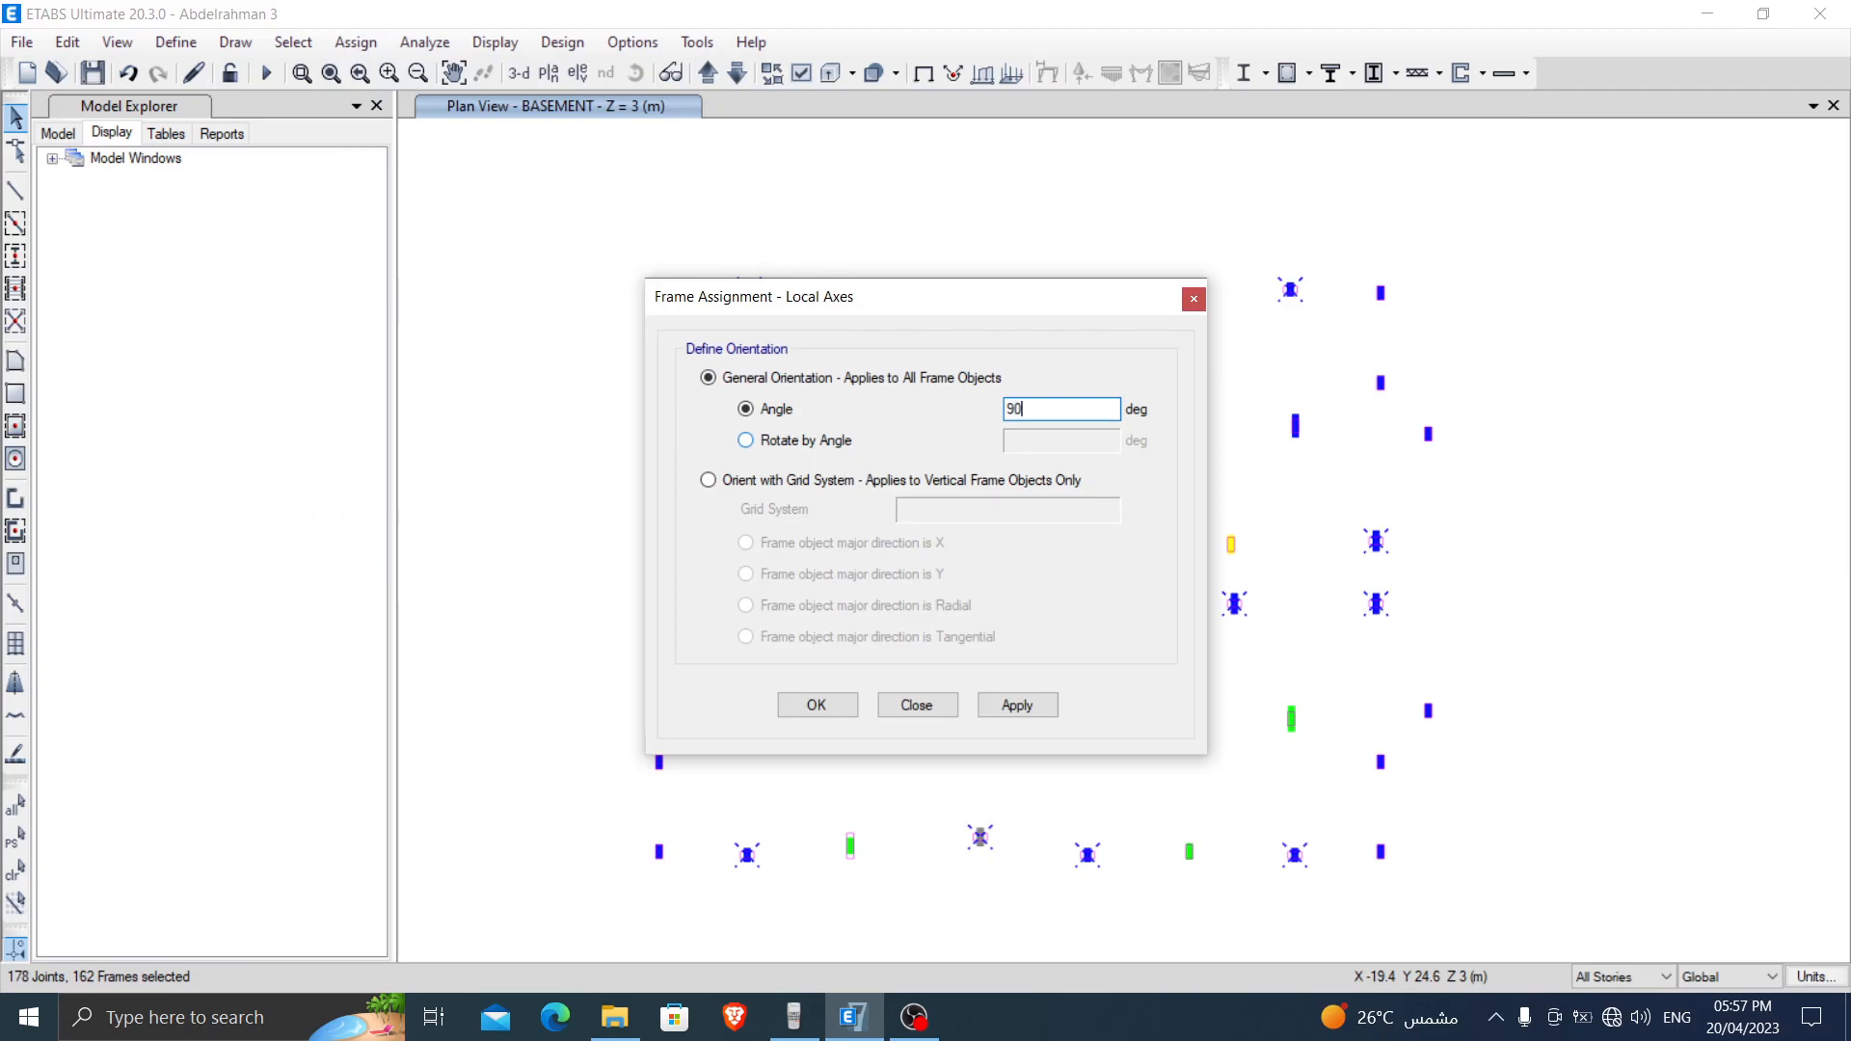
pyautogui.click(1017, 705)
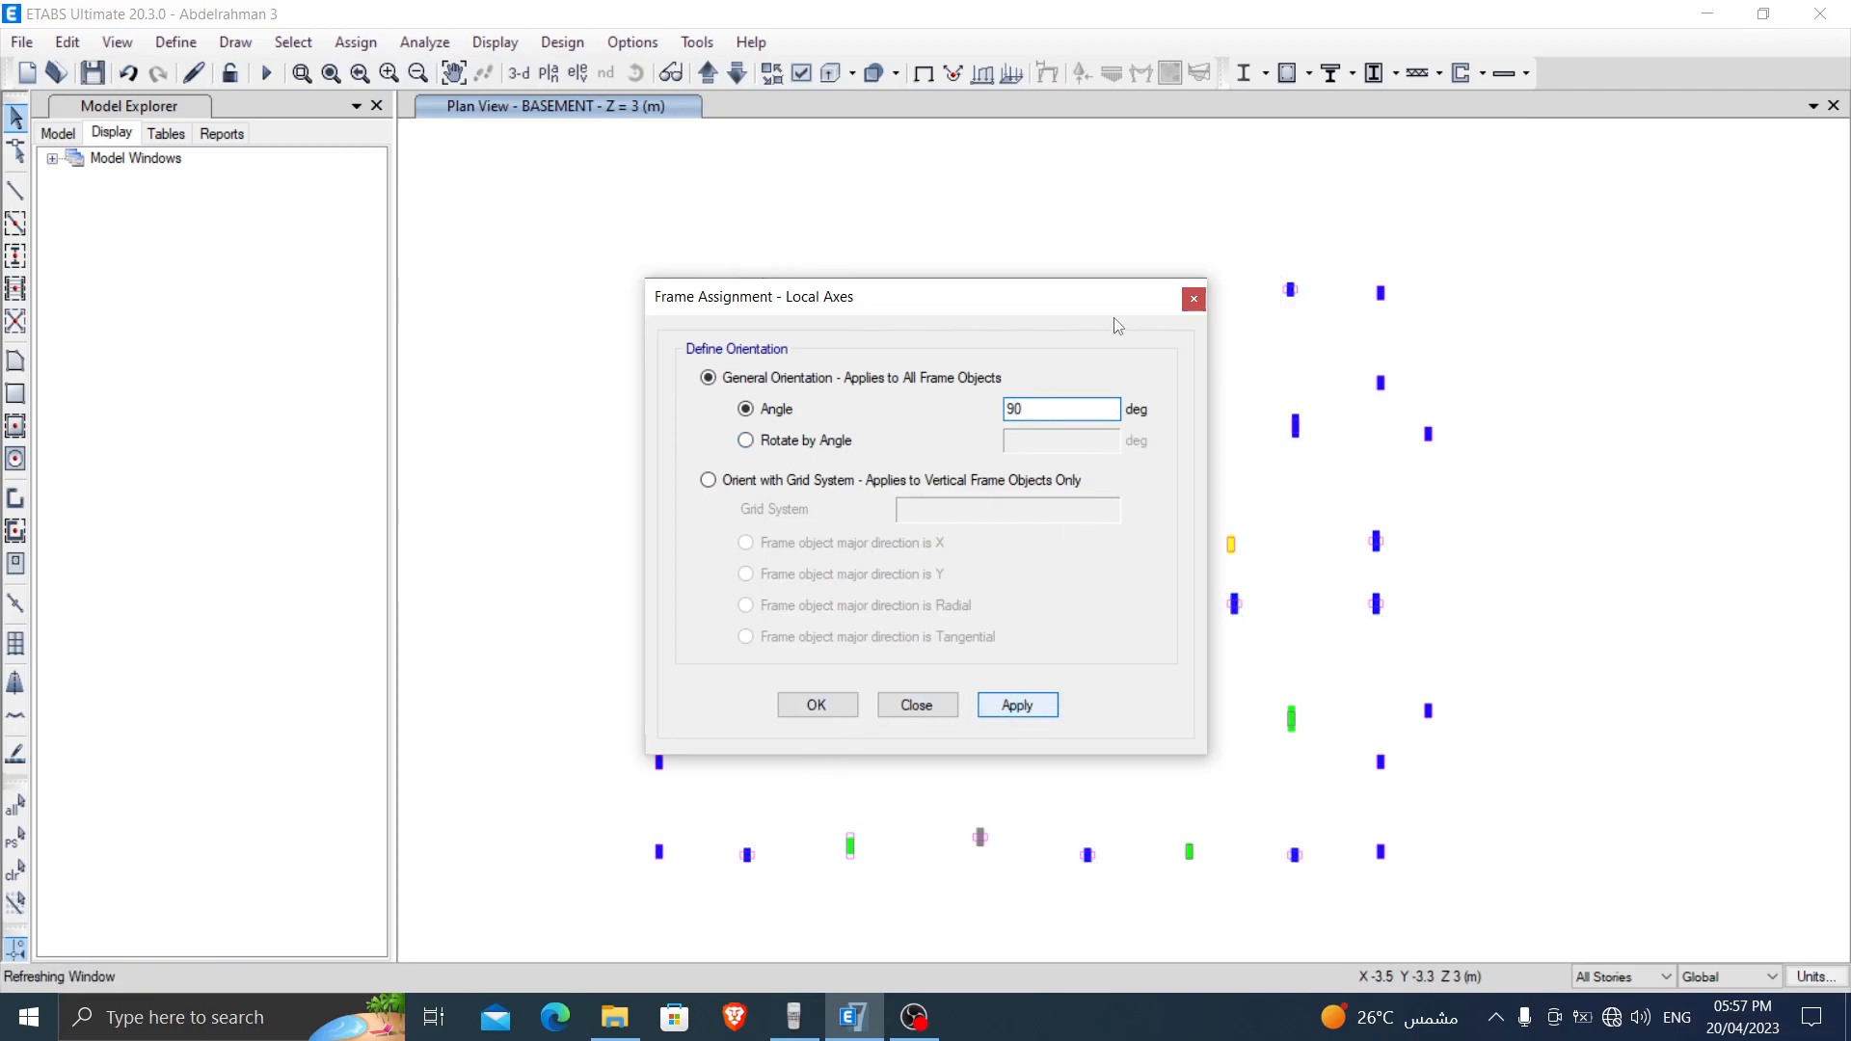
pyautogui.moveTo(1082, 307); pyautogui.dragTo(529, 327)
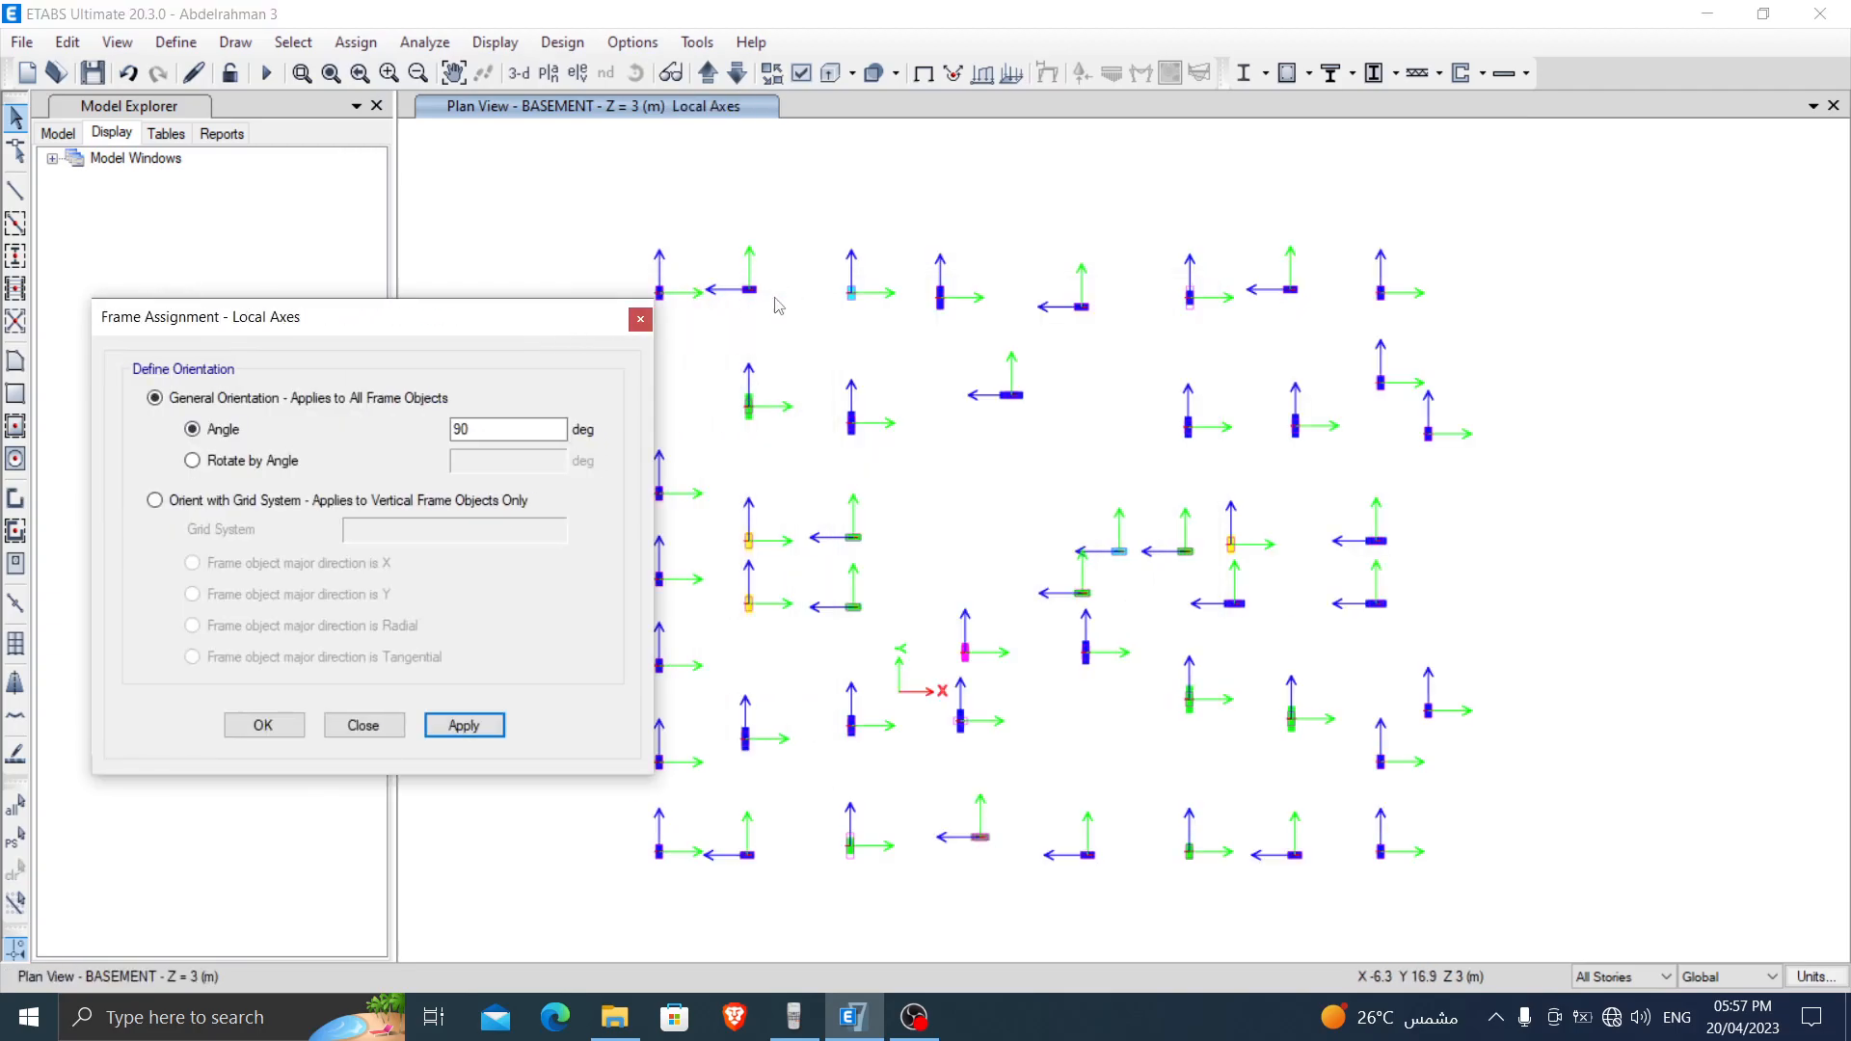
pyautogui.scroll(5, 776, 298)
pyautogui.scroll(-3, 776, 298)
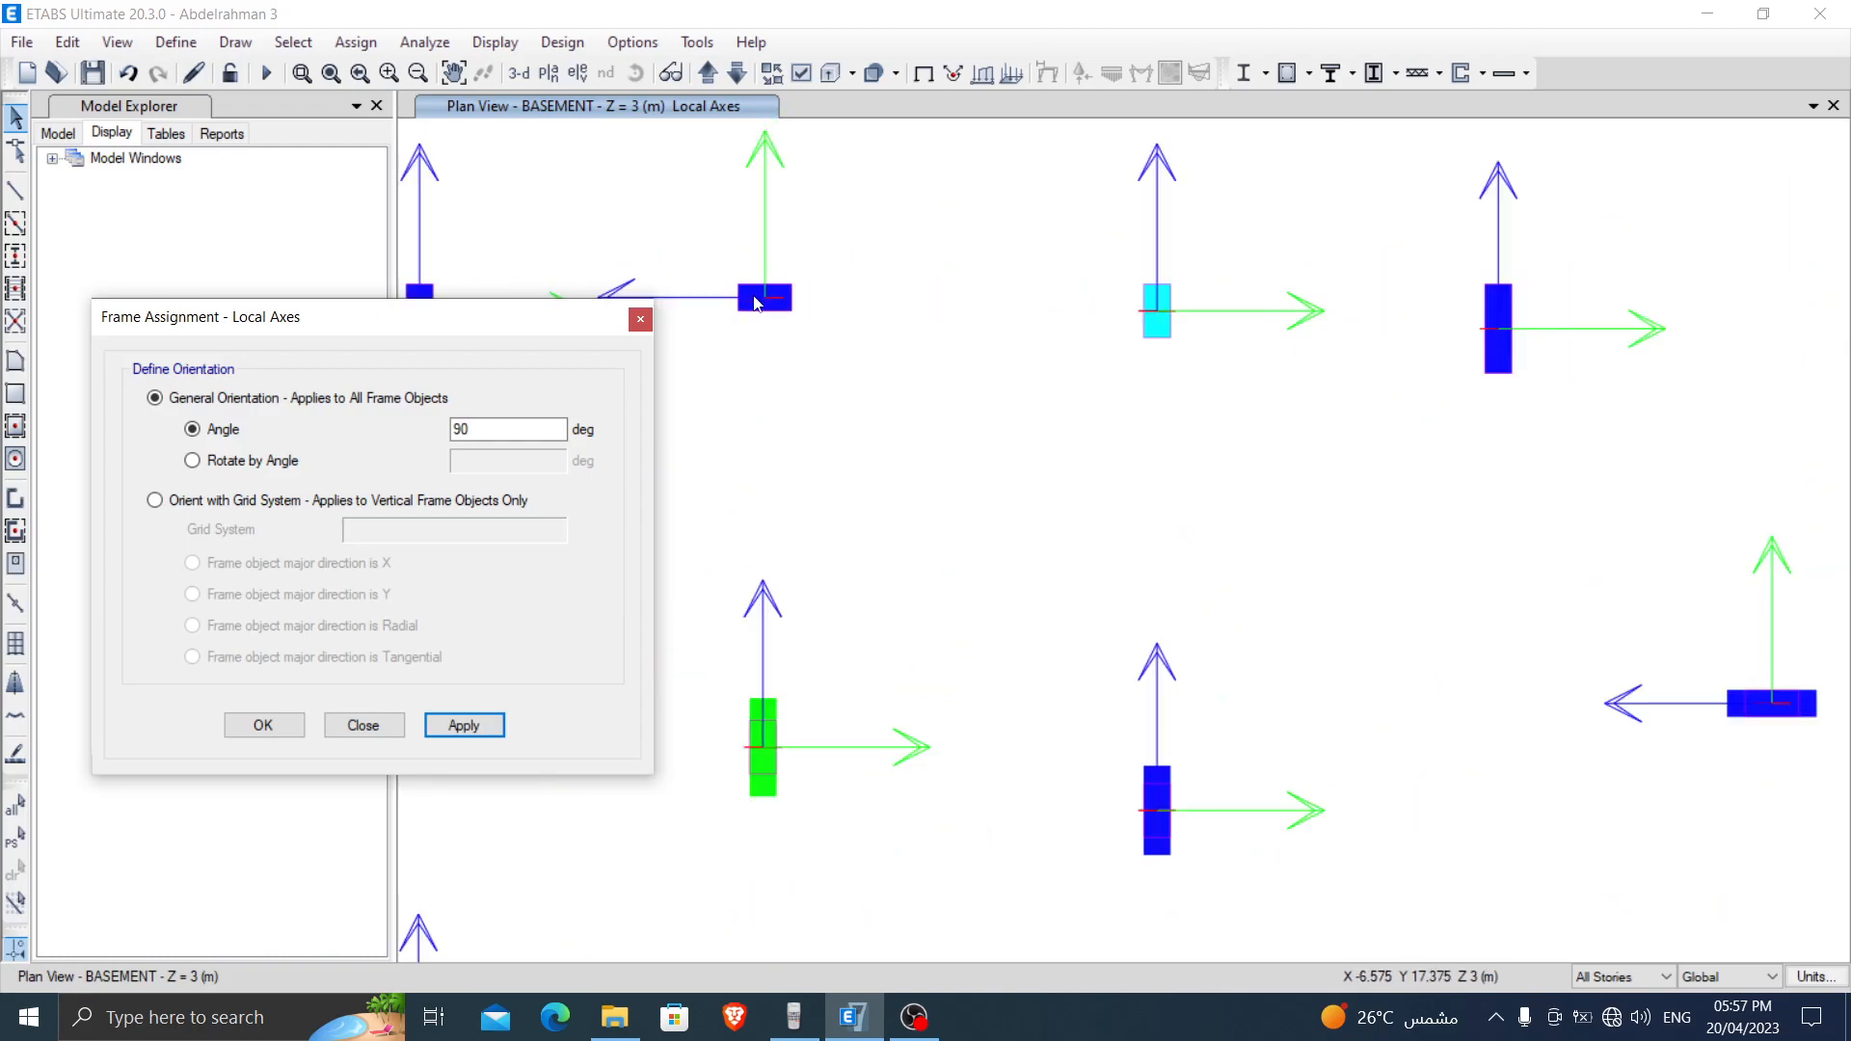
pyautogui.scroll(-3, 1330, 536)
pyautogui.scroll(6, 1434, 455)
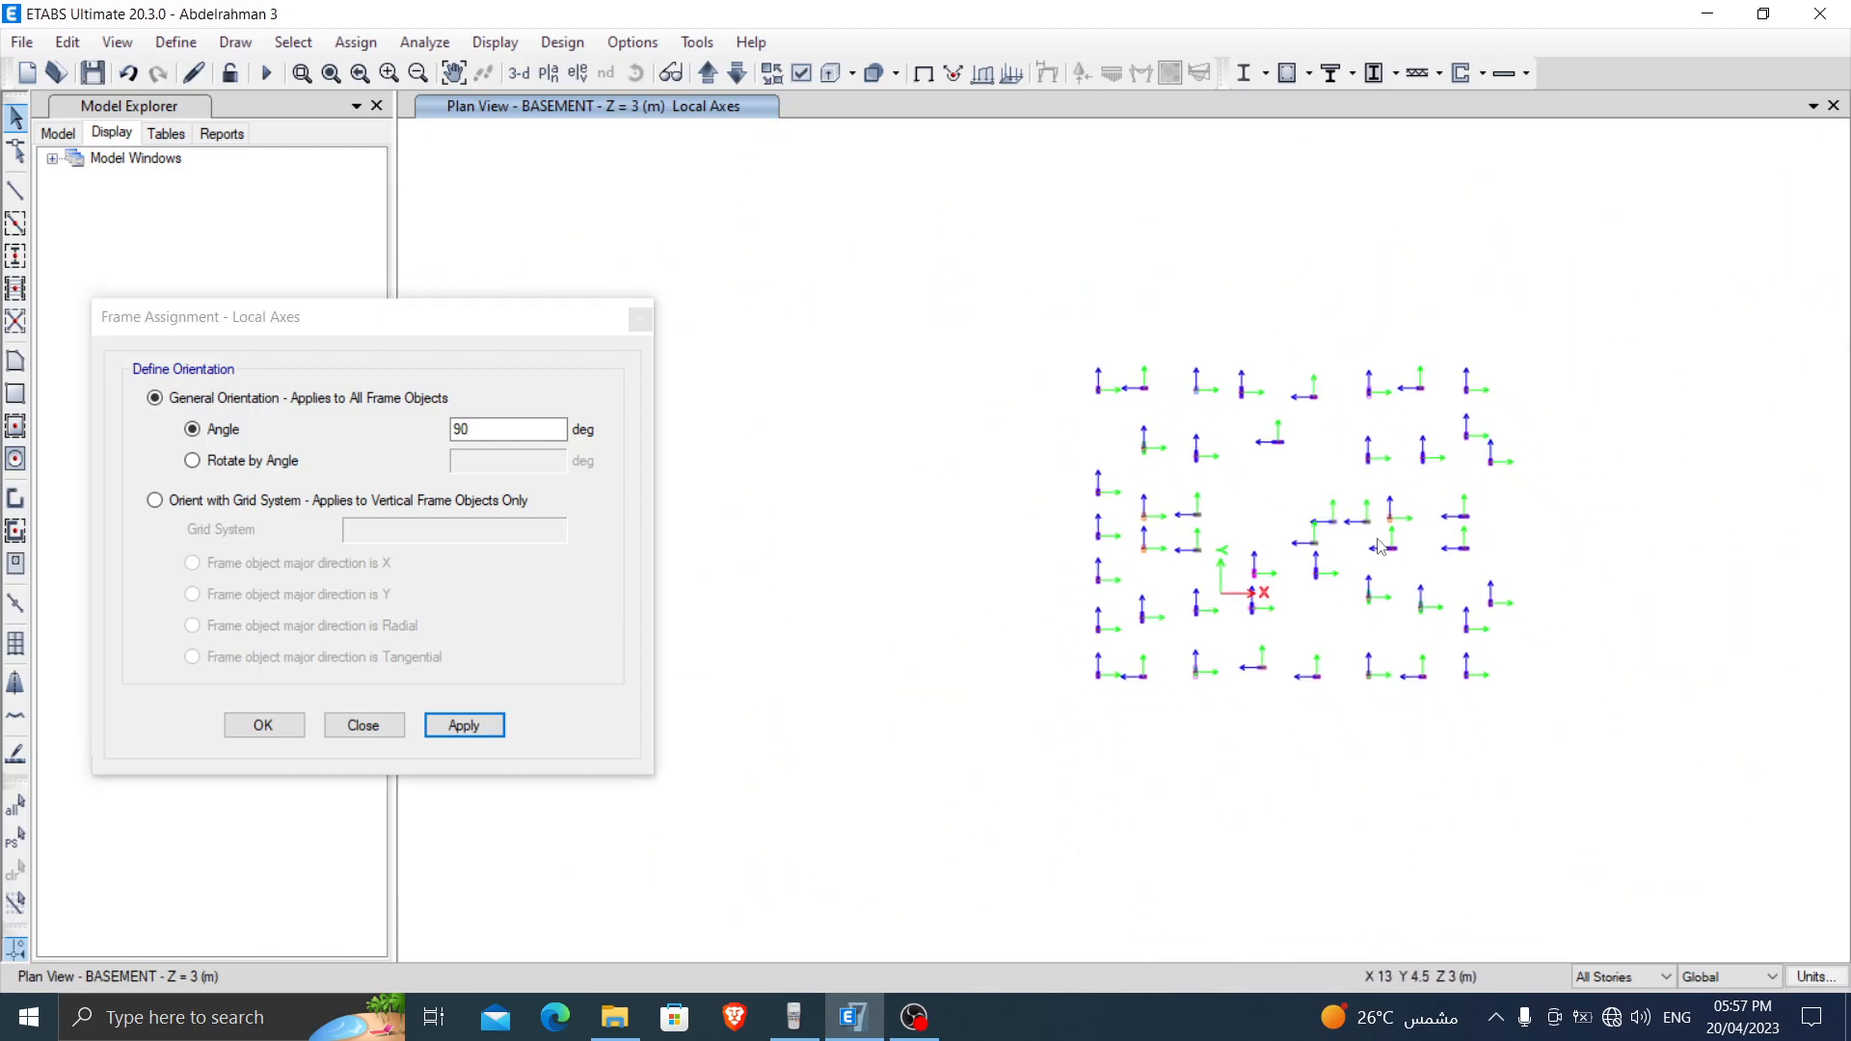
pyautogui.scroll(3, 1433, 455)
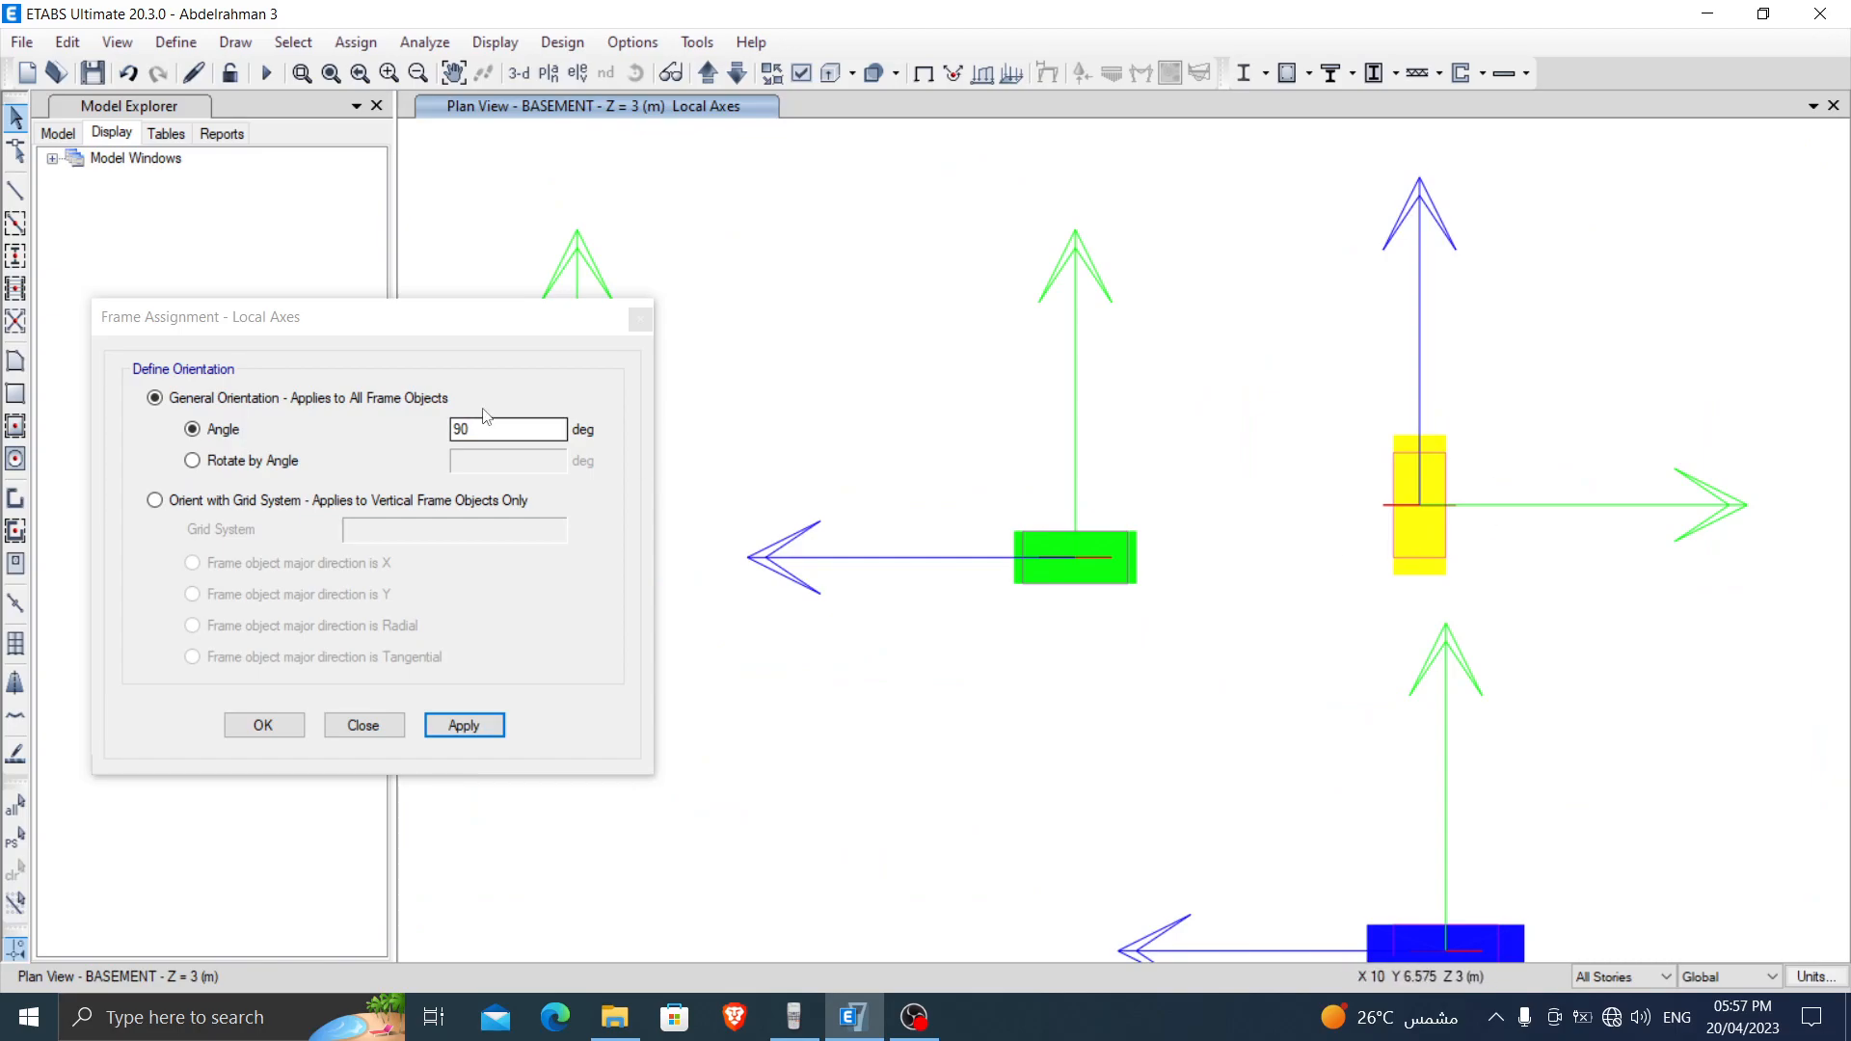
pyautogui.click(263, 728)
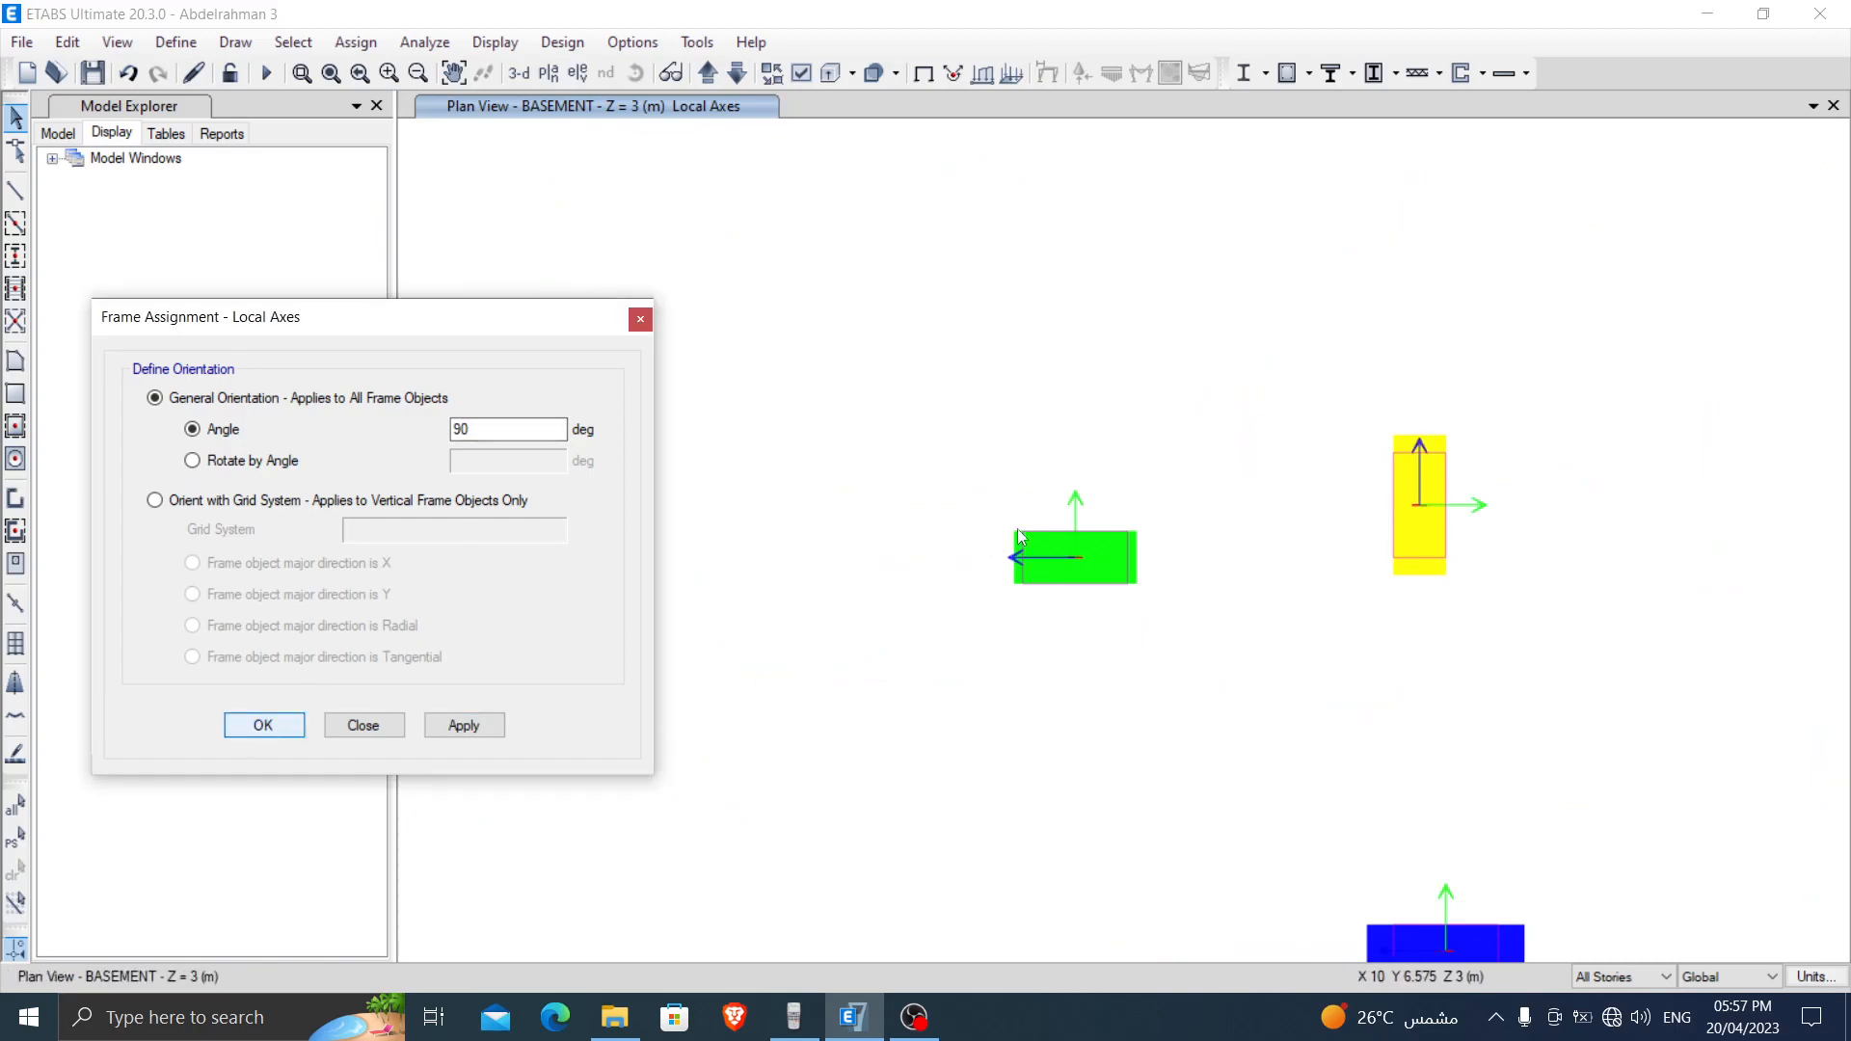
# Step: Clear the local axes display from the BASEMENT plan view
pyautogui.scroll(-5, 906, 485)
pyautogui.moveTo(649, 439); pyautogui.dragTo(1114, 422, button='middle')
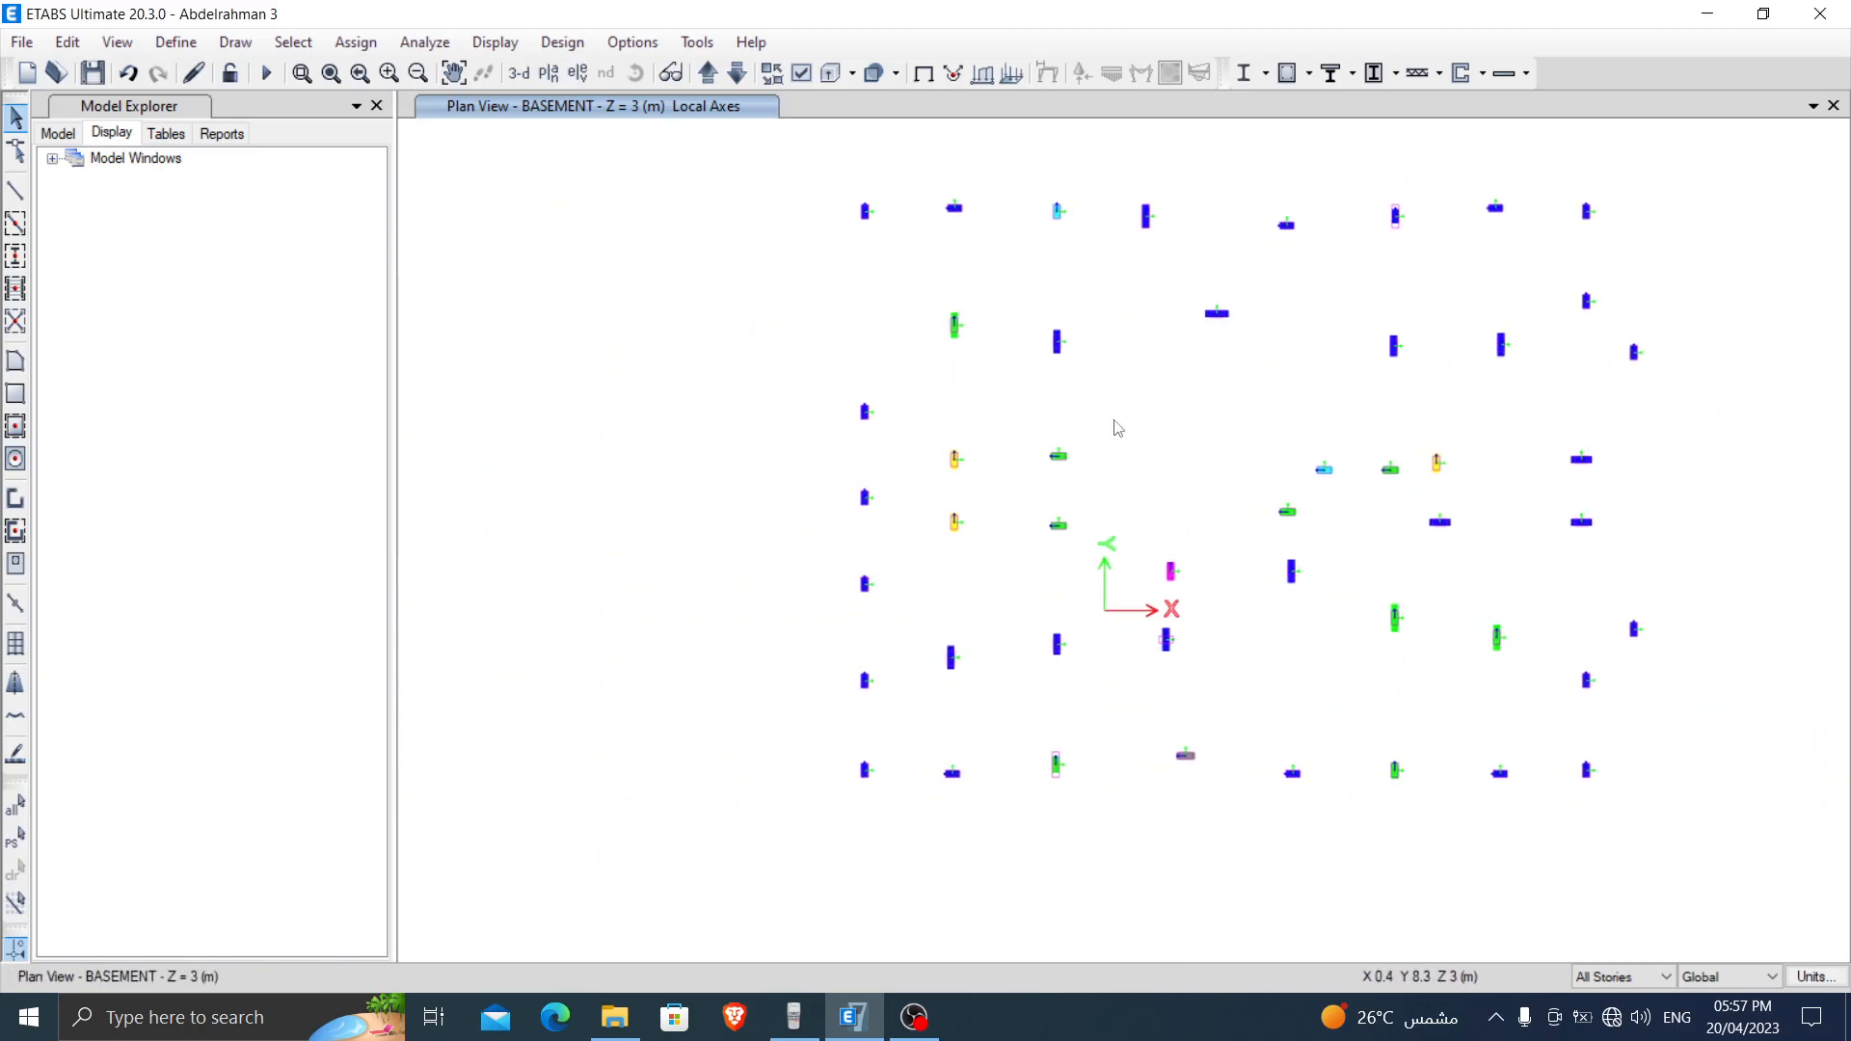
pyautogui.moveTo(1217, 341); pyautogui.dragTo(1053, 379, button='middle')
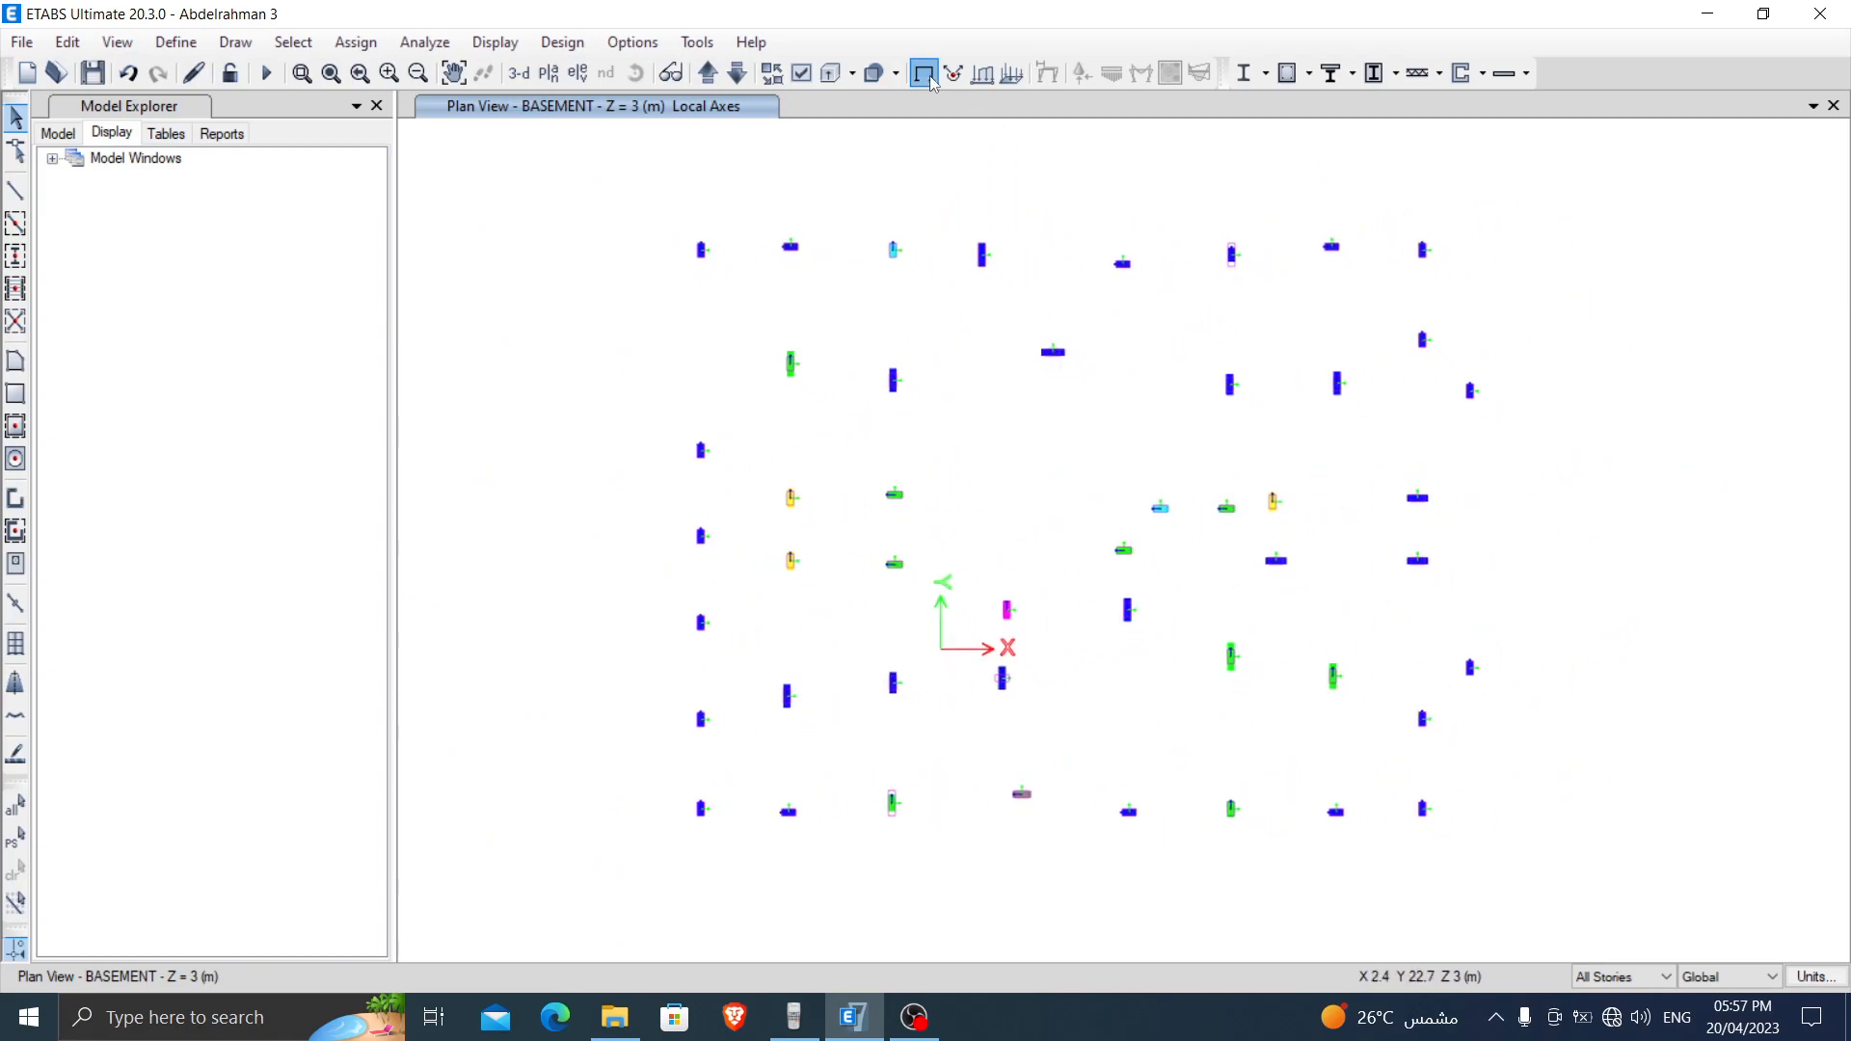
pyautogui.scroll(5, 983, 259)
pyautogui.scroll(-5, 1058, 281)
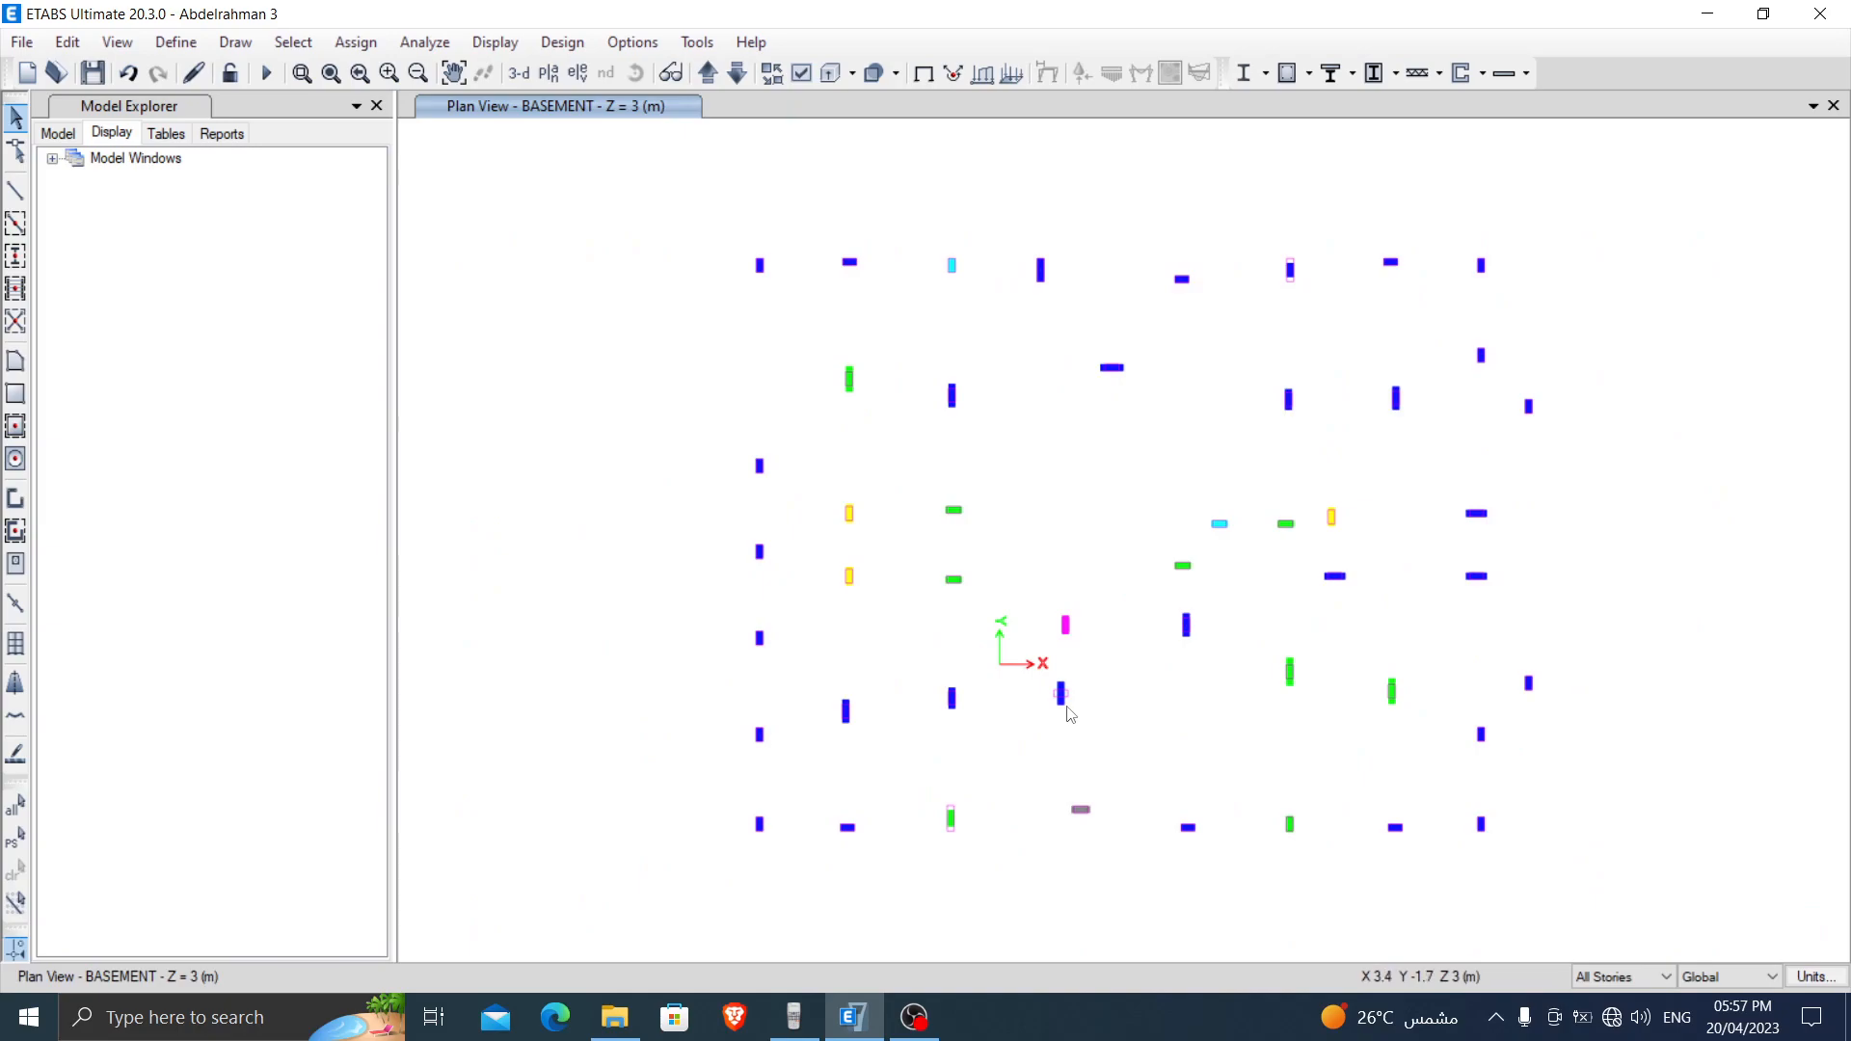
# Step: Assign a 90-degree local axes angle to the misoriented column just below the origin on all stories and clear the local axes display
pyautogui.scroll(5, 1055, 717)
pyautogui.moveTo(996, 424); pyautogui.dragTo(1169, 747)
pyautogui.moveTo(805, 261); pyautogui.dragTo(1041, 459)
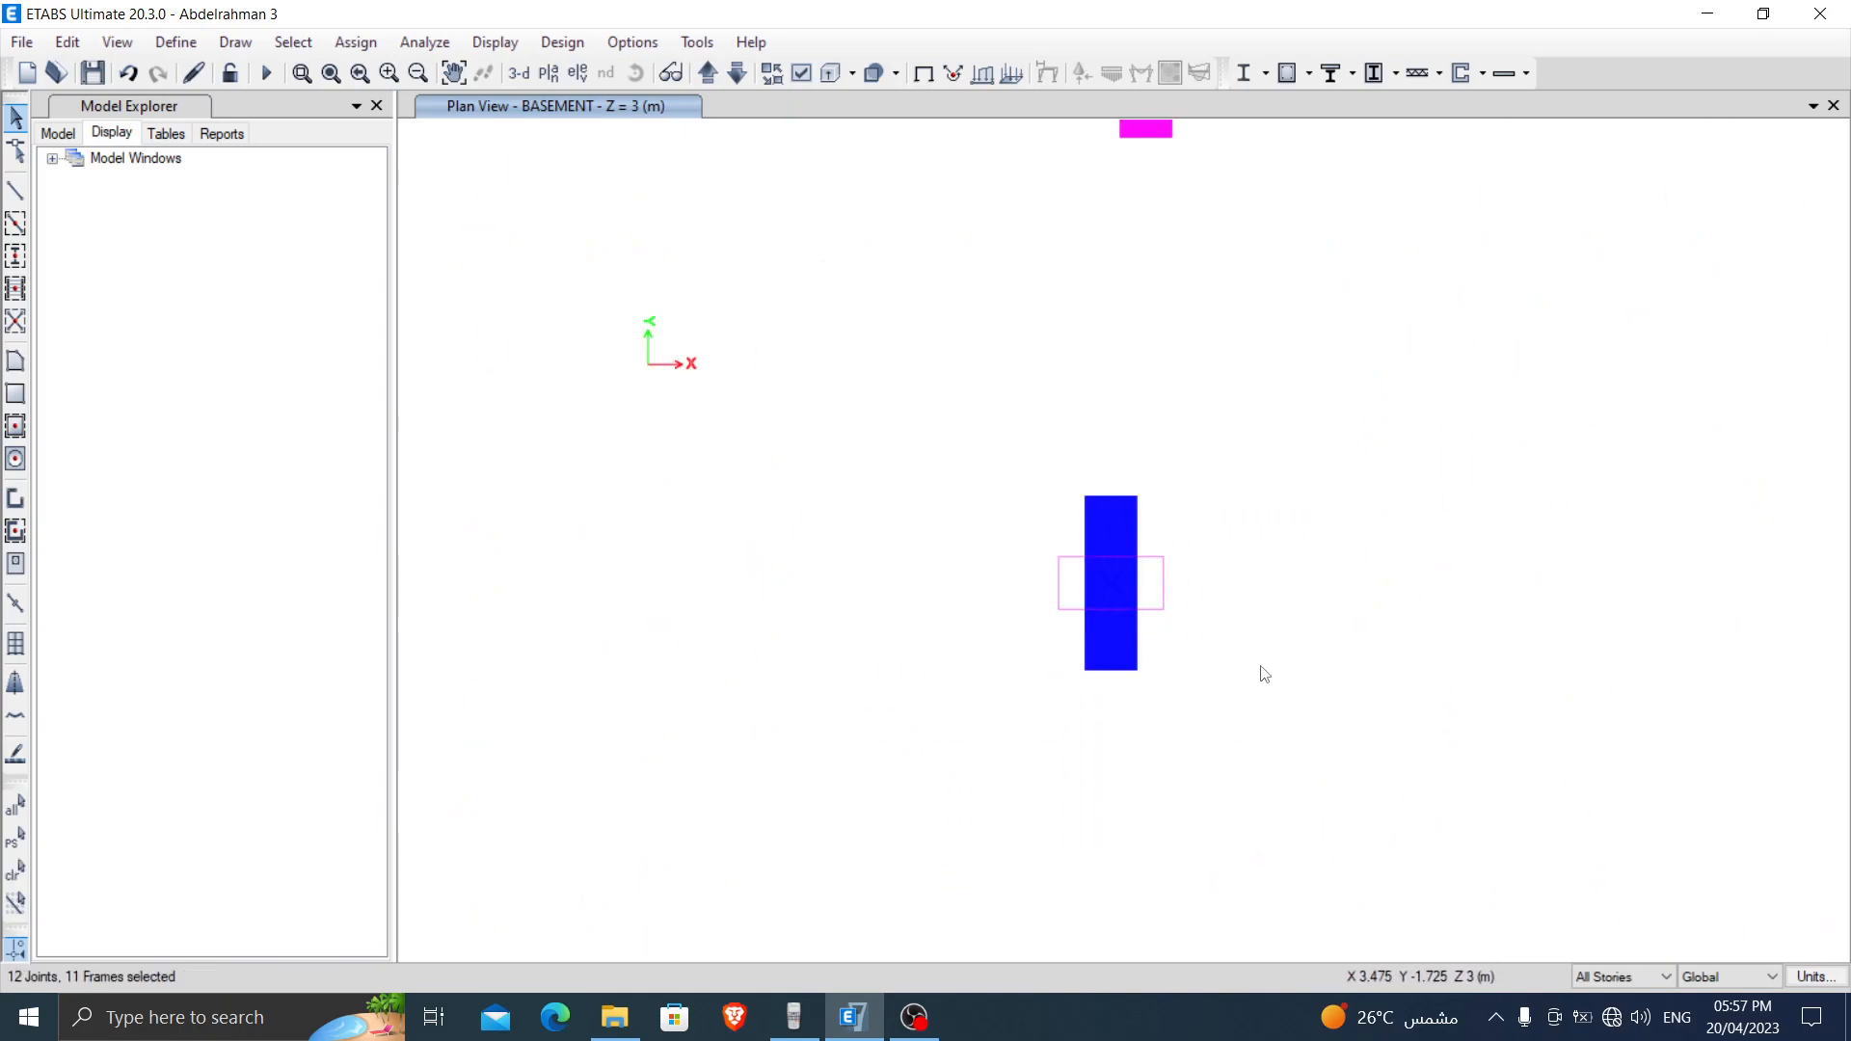
pyautogui.scroll(-5, 1277, 667)
pyautogui.scroll(2, 1157, 675)
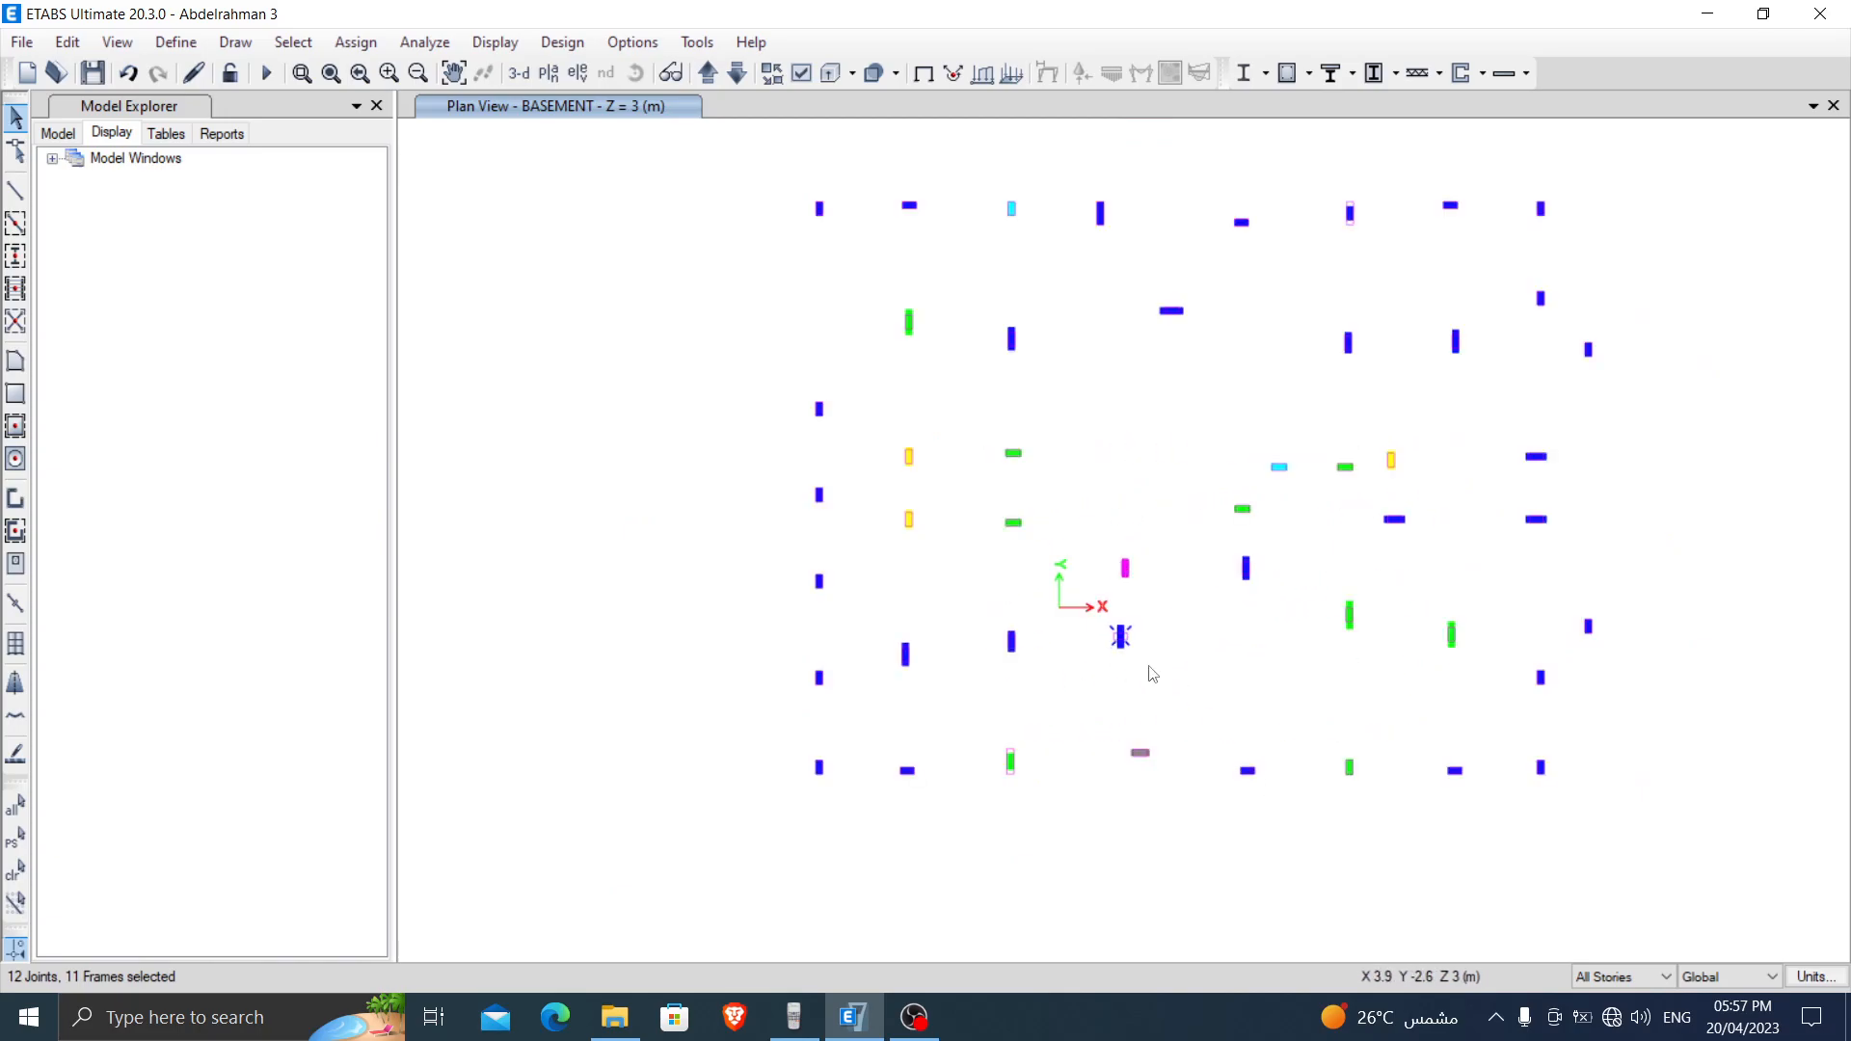
pyautogui.click(356, 41)
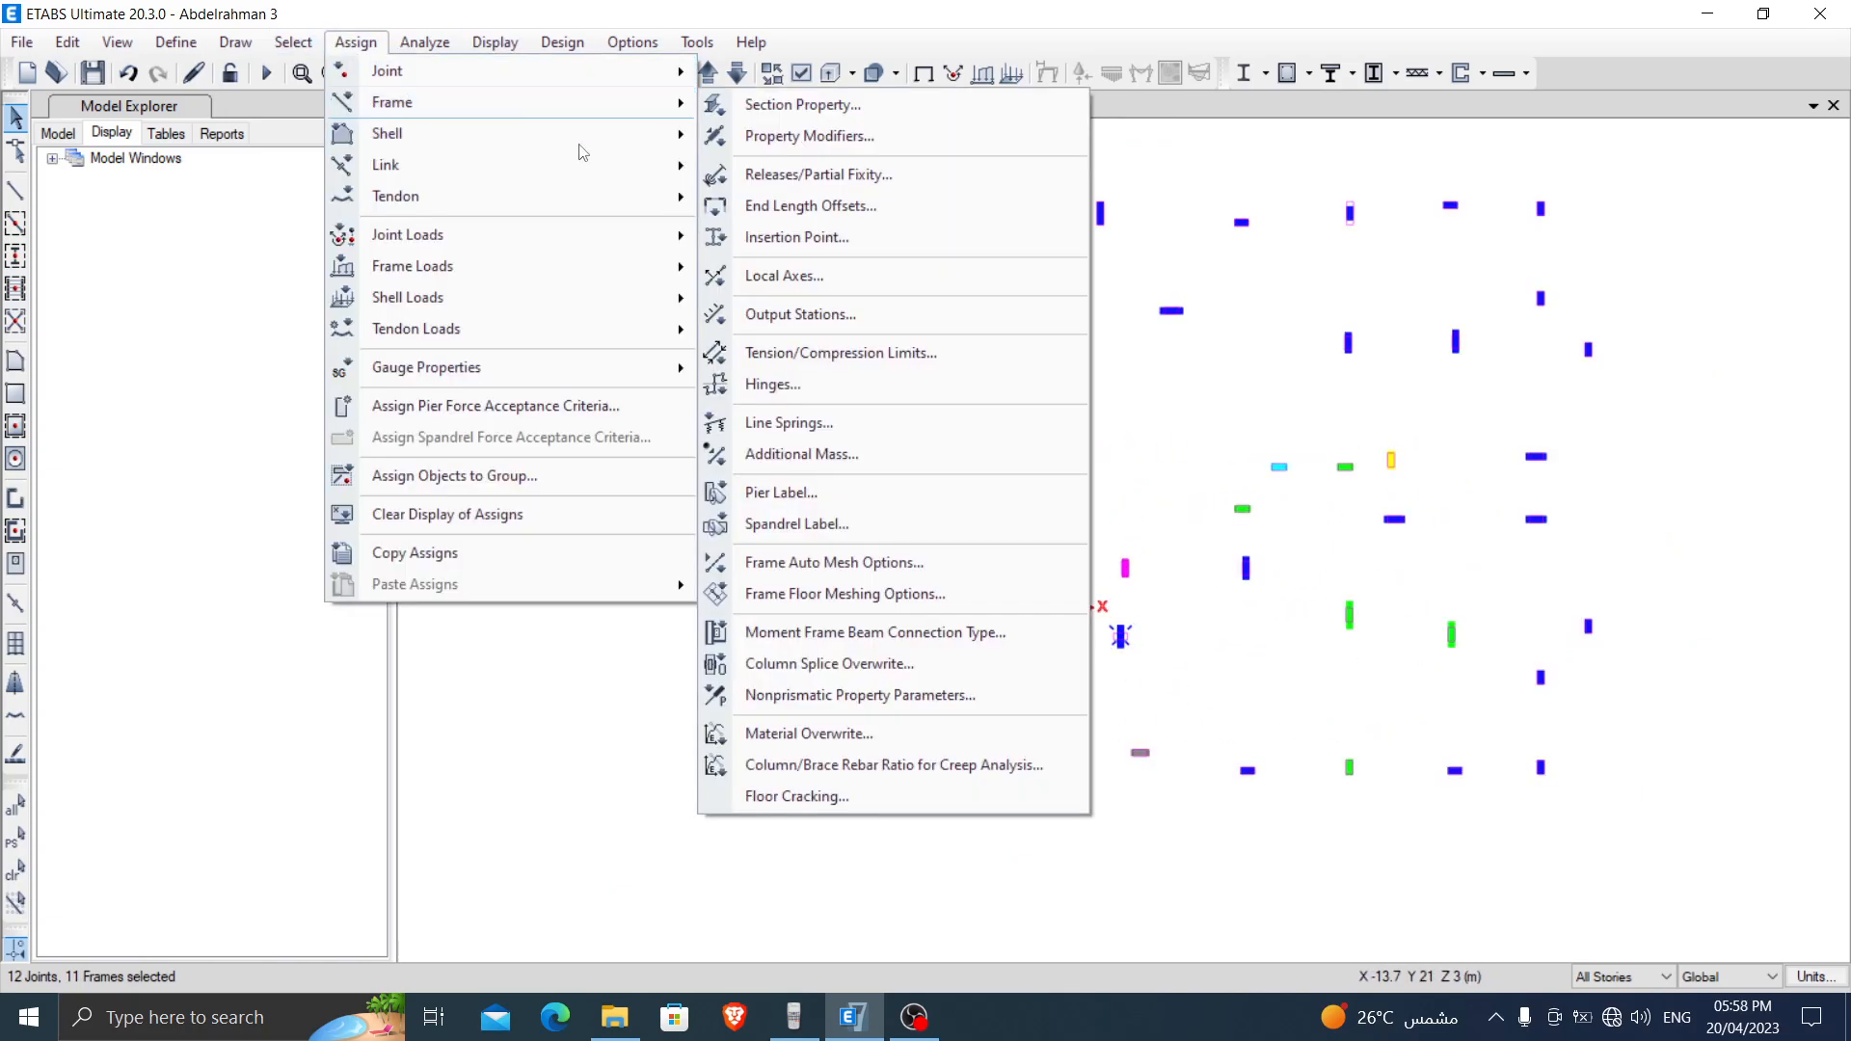
pyautogui.click(824, 279)
pyautogui.click(462, 724)
pyautogui.moveTo(1184, 611); pyautogui.dragTo(1074, 660, button='middle')
pyautogui.click(949, 75)
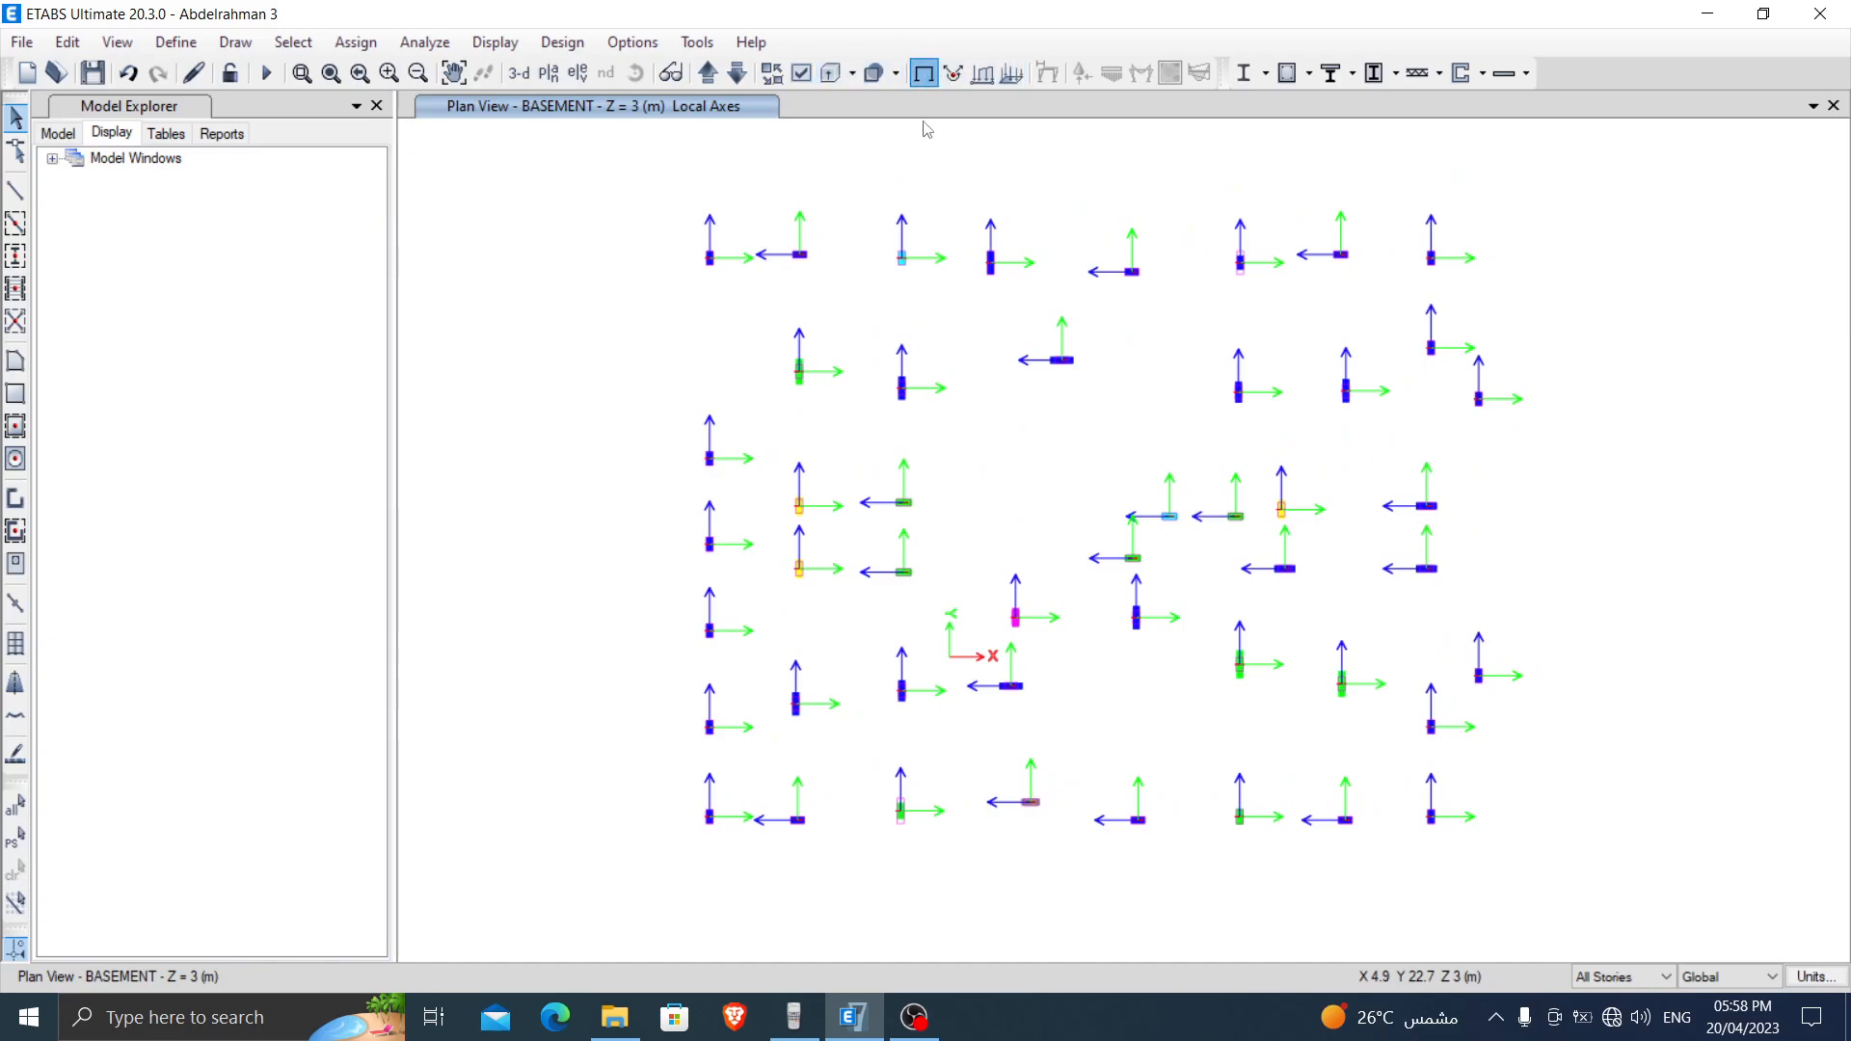
# Step: Check the orientation of all columns in the BASEMENT plan against the E.column outlines
pyautogui.scroll(3, 1007, 706)
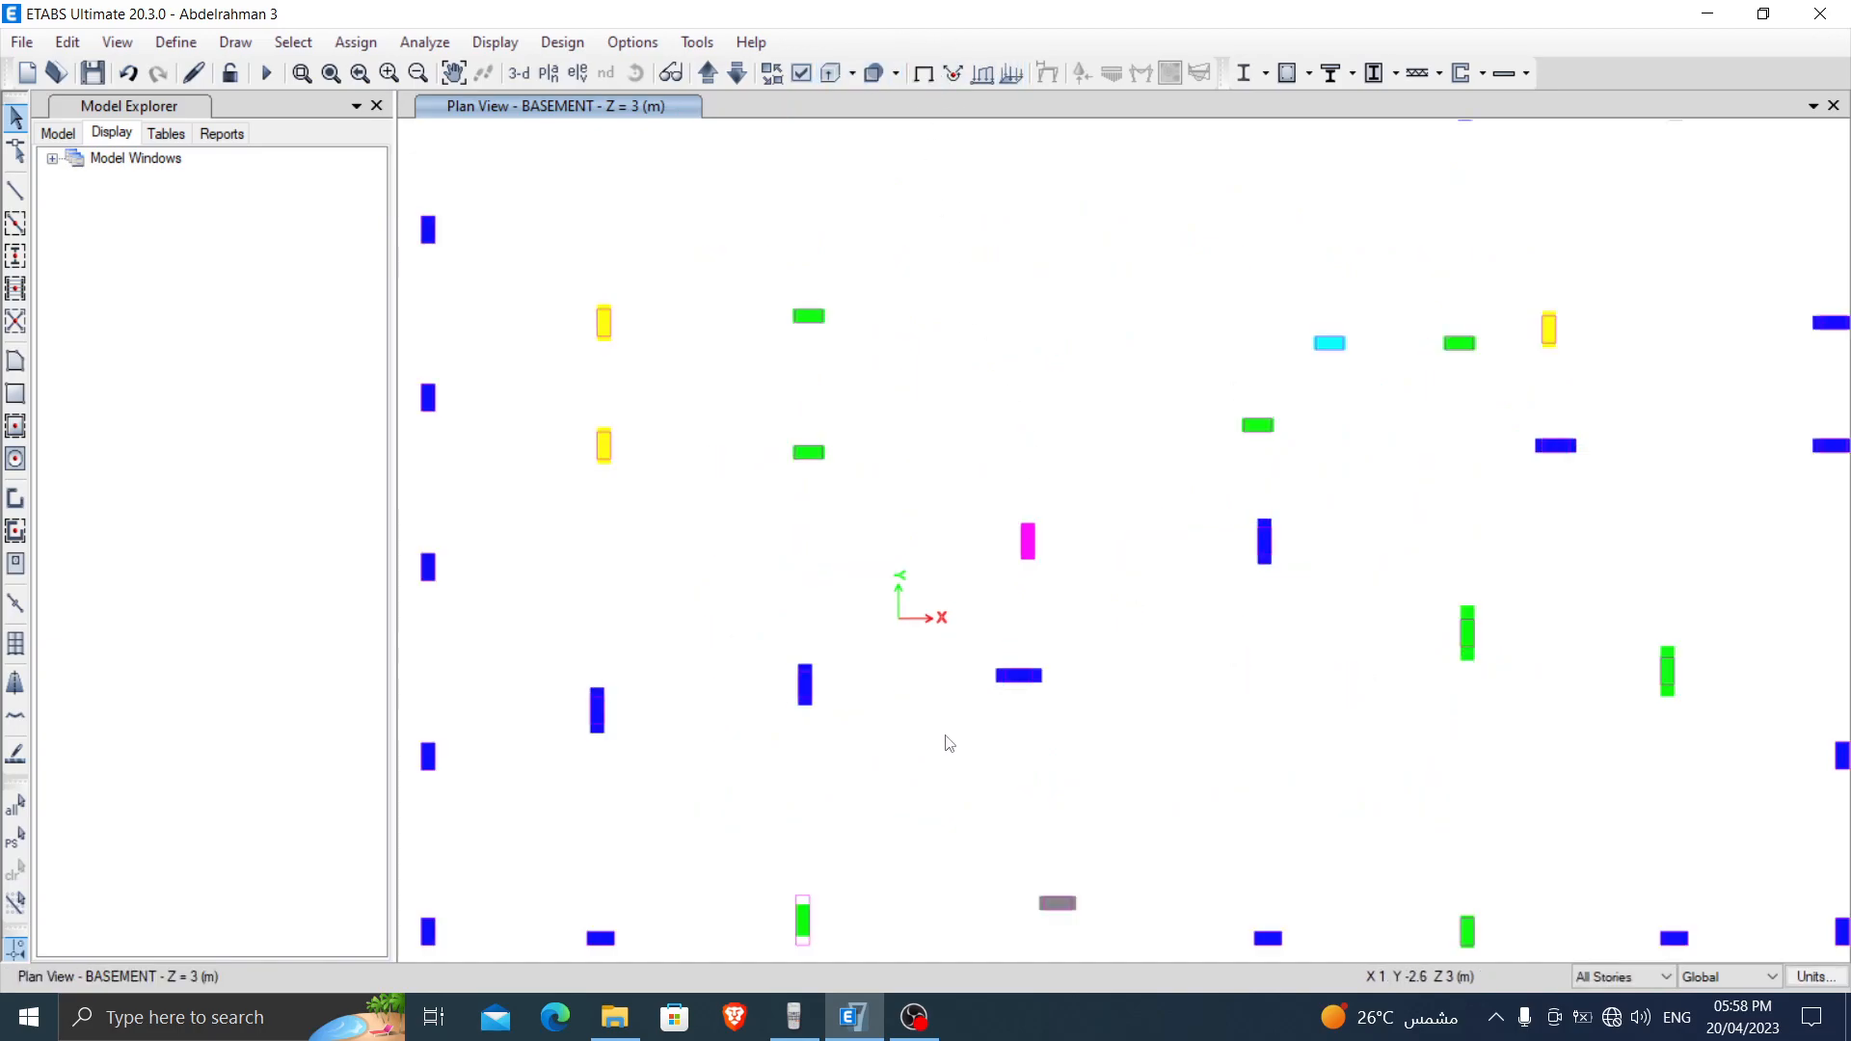
pyautogui.scroll(-3, 946, 743)
pyautogui.scroll(4, 772, 361)
pyautogui.scroll(-4, 773, 359)
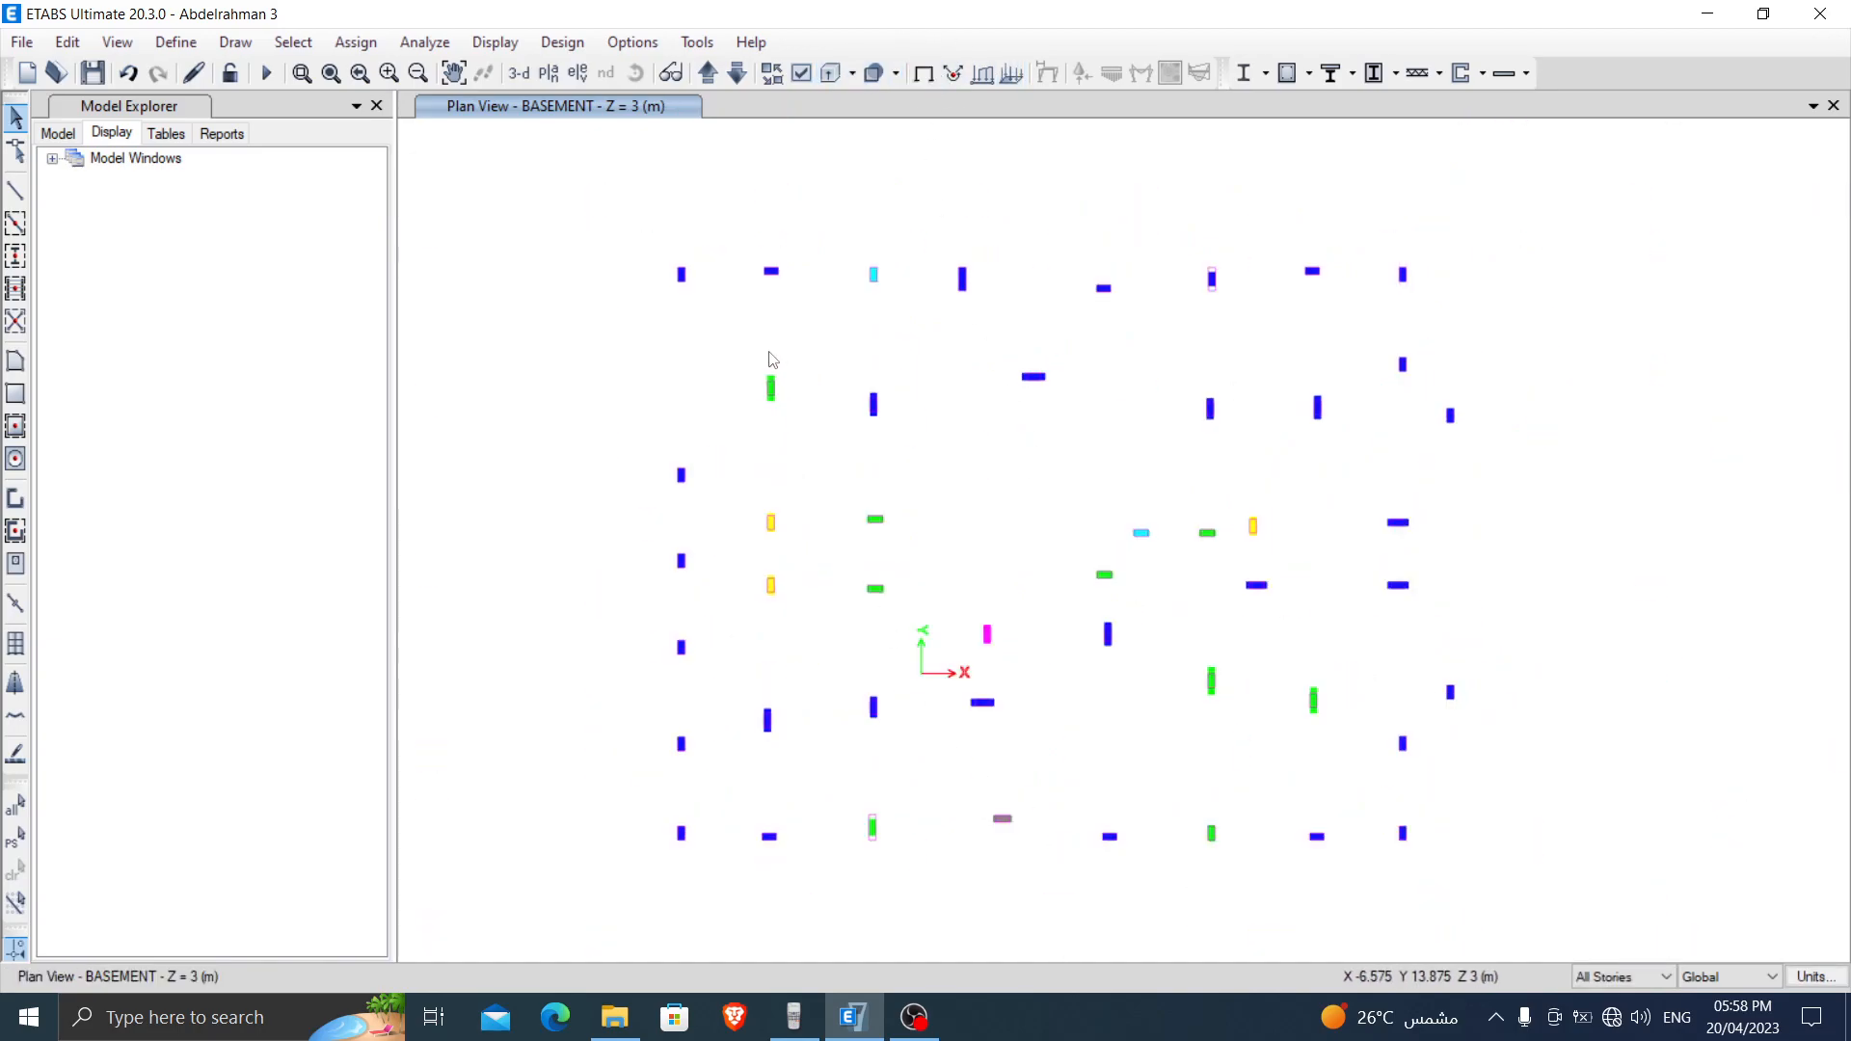
pyautogui.scroll(3, 1196, 332)
pyautogui.scroll(-3, 1210, 405)
pyautogui.moveTo(1195, 438); pyautogui.dragTo(1035, 477, button='middle')
pyautogui.scroll(3, 955, 370)
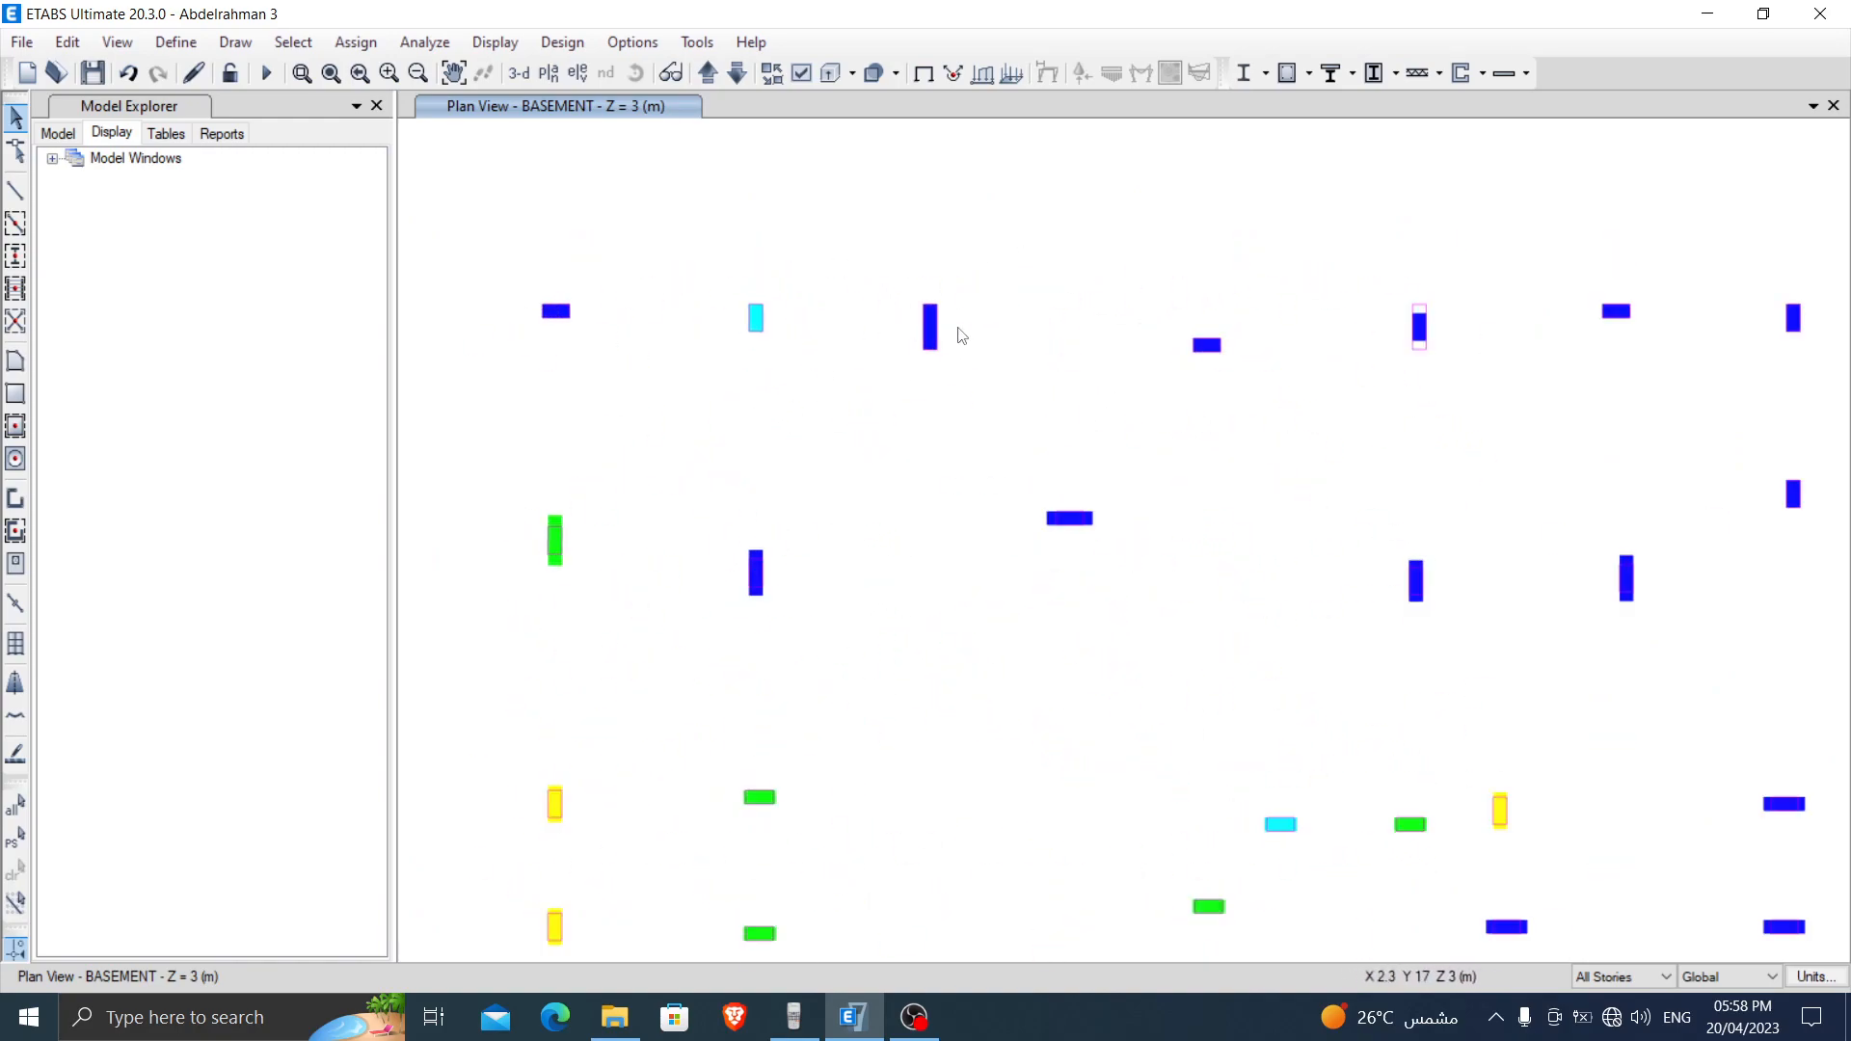
# Step: Compare the sizes of the top-row and bottom-row columns with their E.column outlines in the BASEMENT plan
pyautogui.moveTo(1370, 395); pyautogui.dragTo(1353, 469, button='middle')
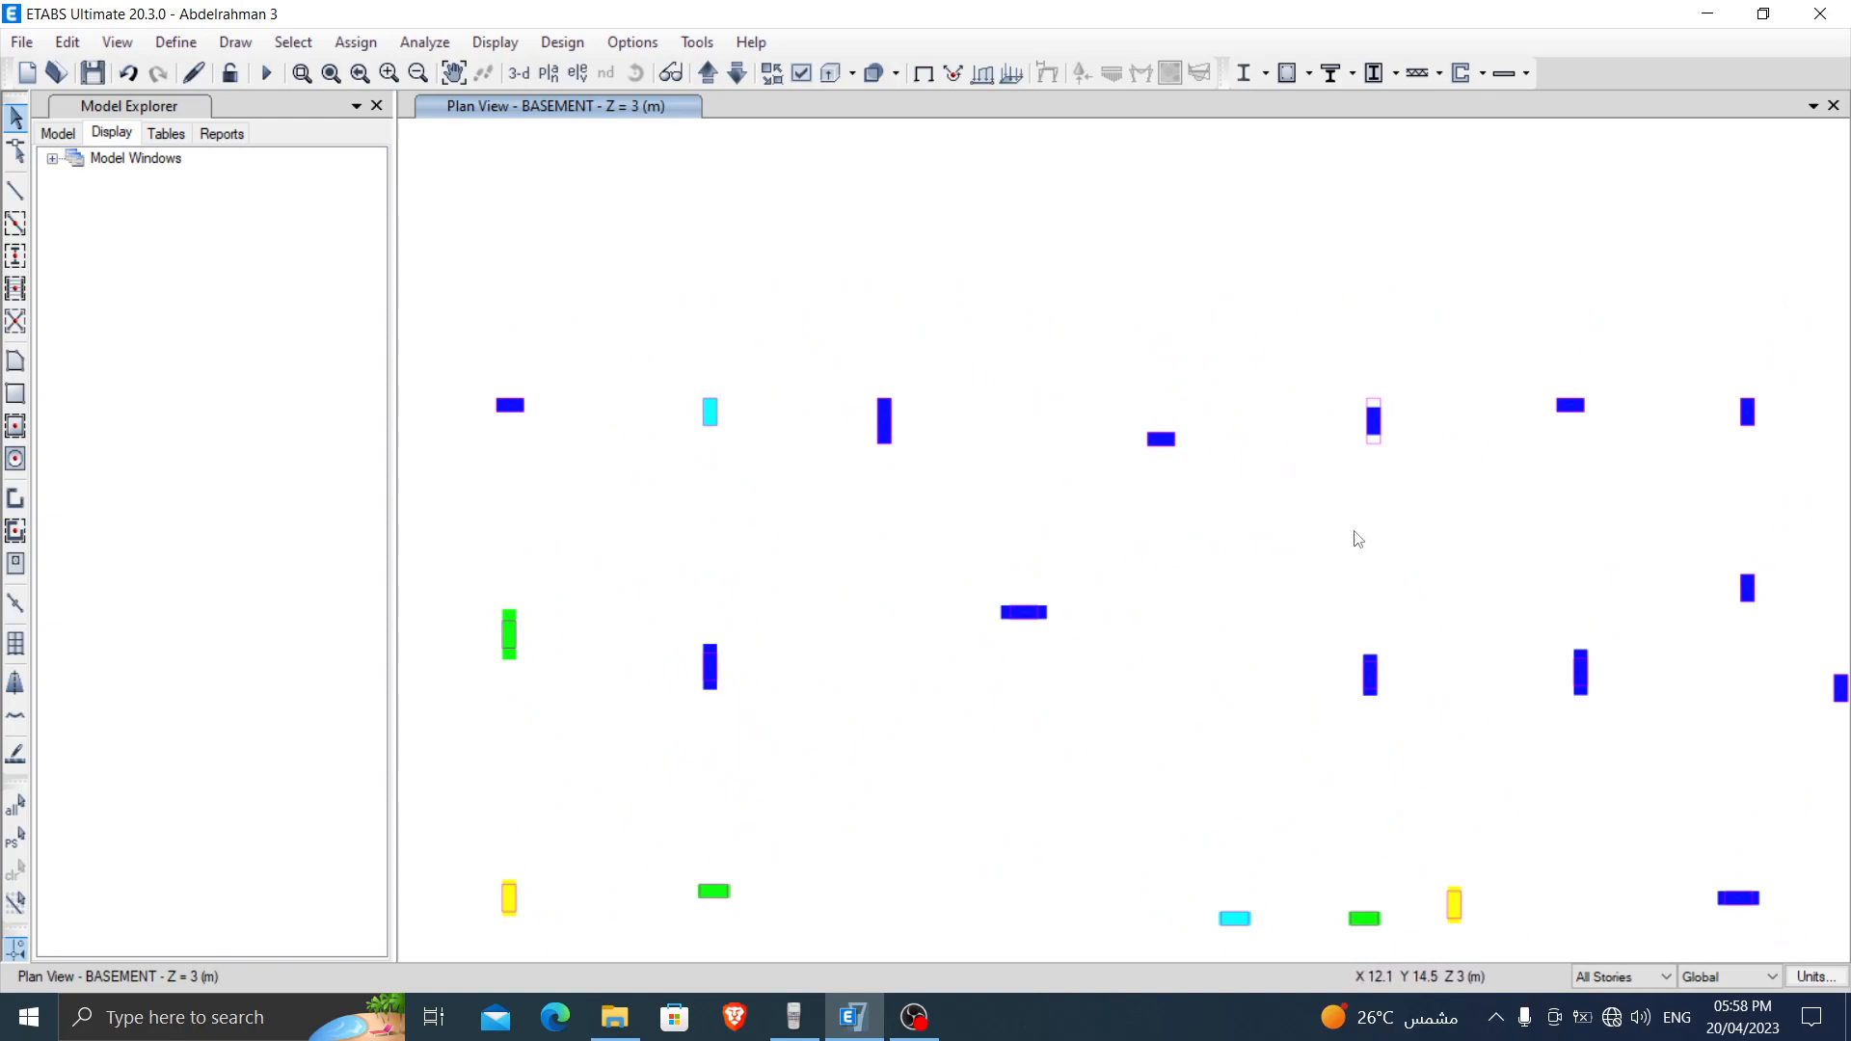
pyautogui.scroll(3, 1388, 443)
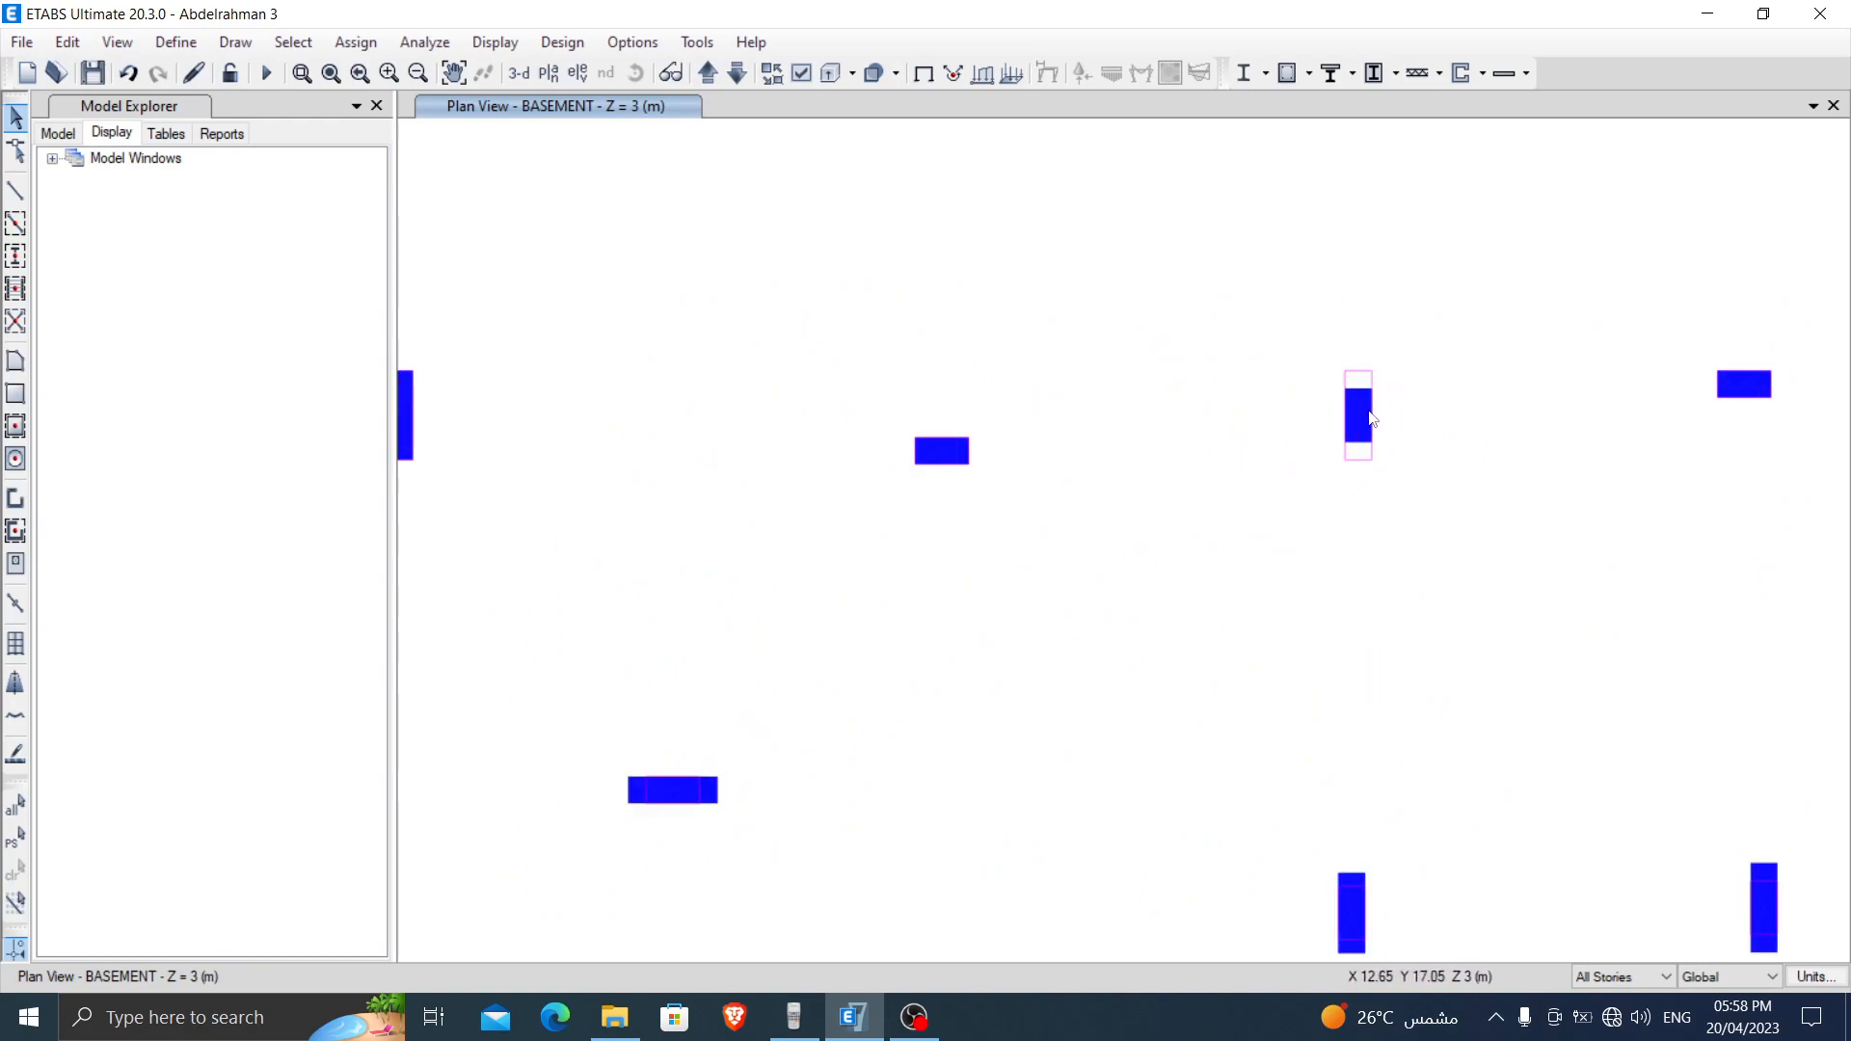
pyautogui.scroll(-3, 1367, 470)
pyautogui.moveTo(1380, 447); pyautogui.dragTo(1177, 488, button='middle')
pyautogui.scroll(5, 1384, 487)
pyautogui.scroll(-5, 1177, 488)
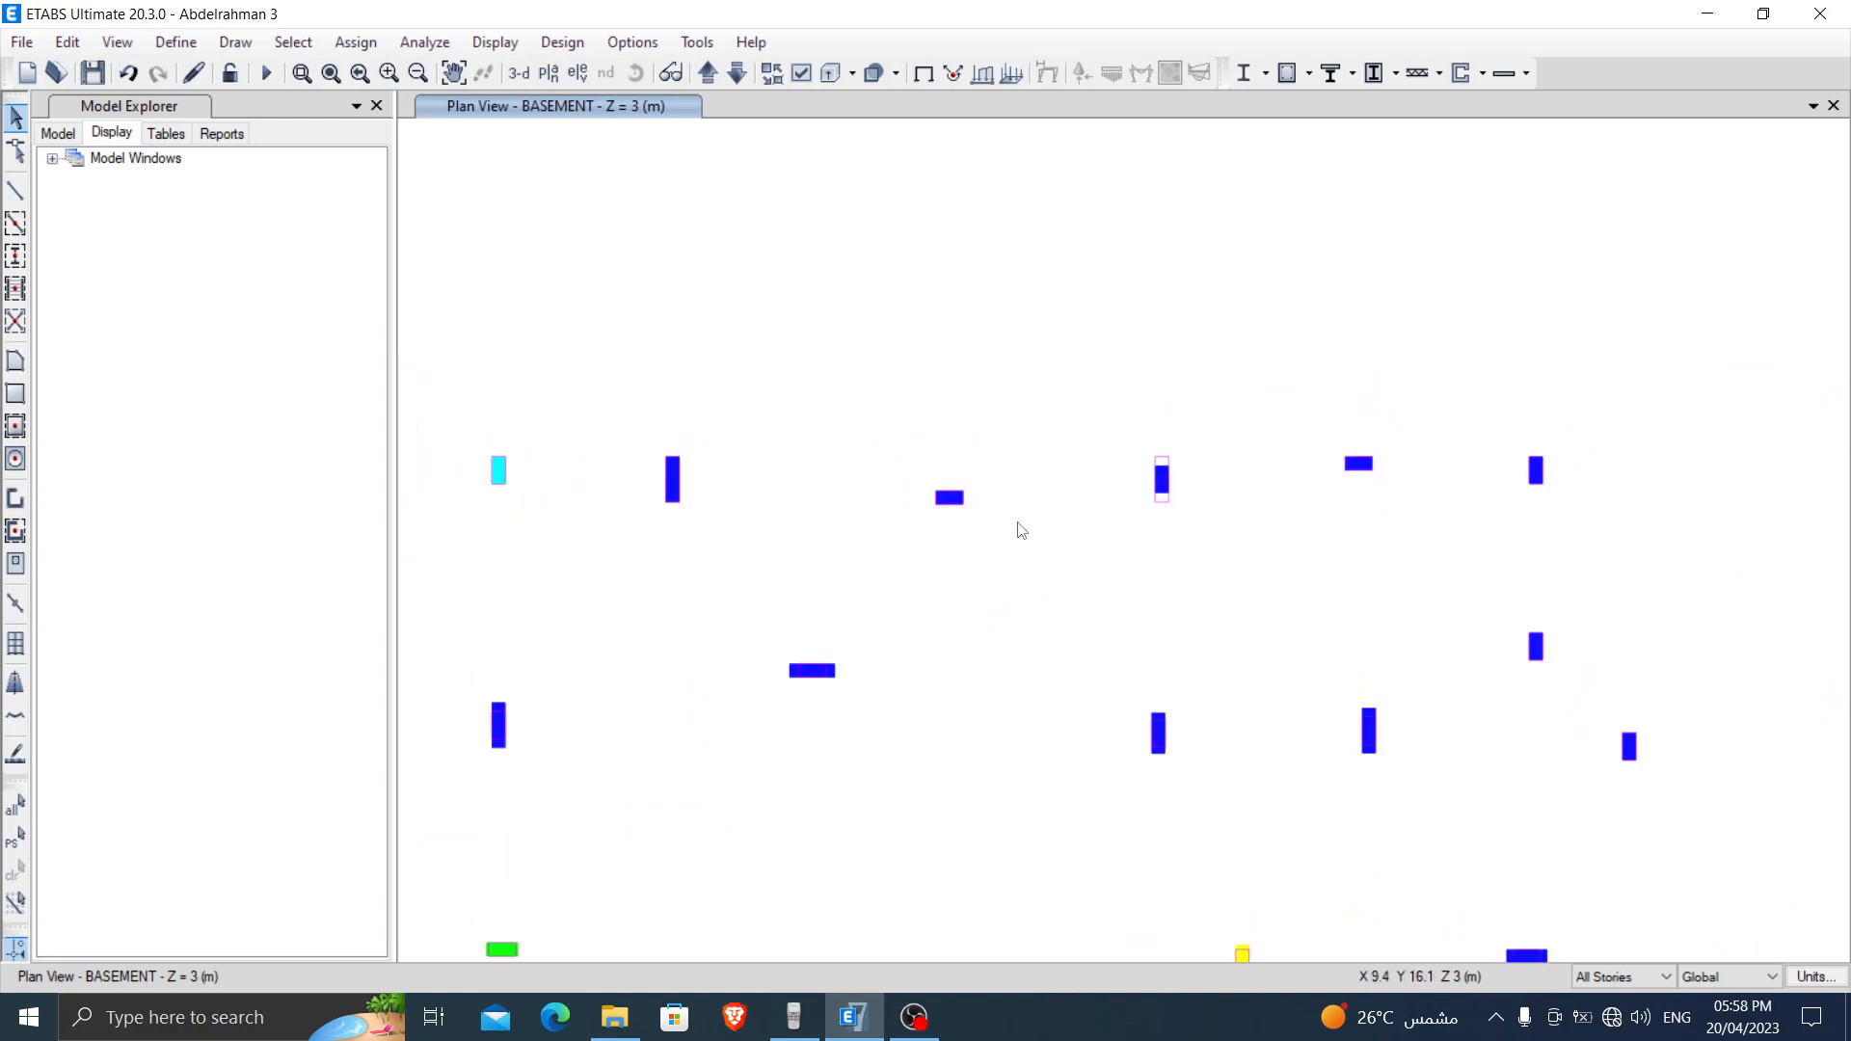
pyautogui.scroll(3, 1161, 506)
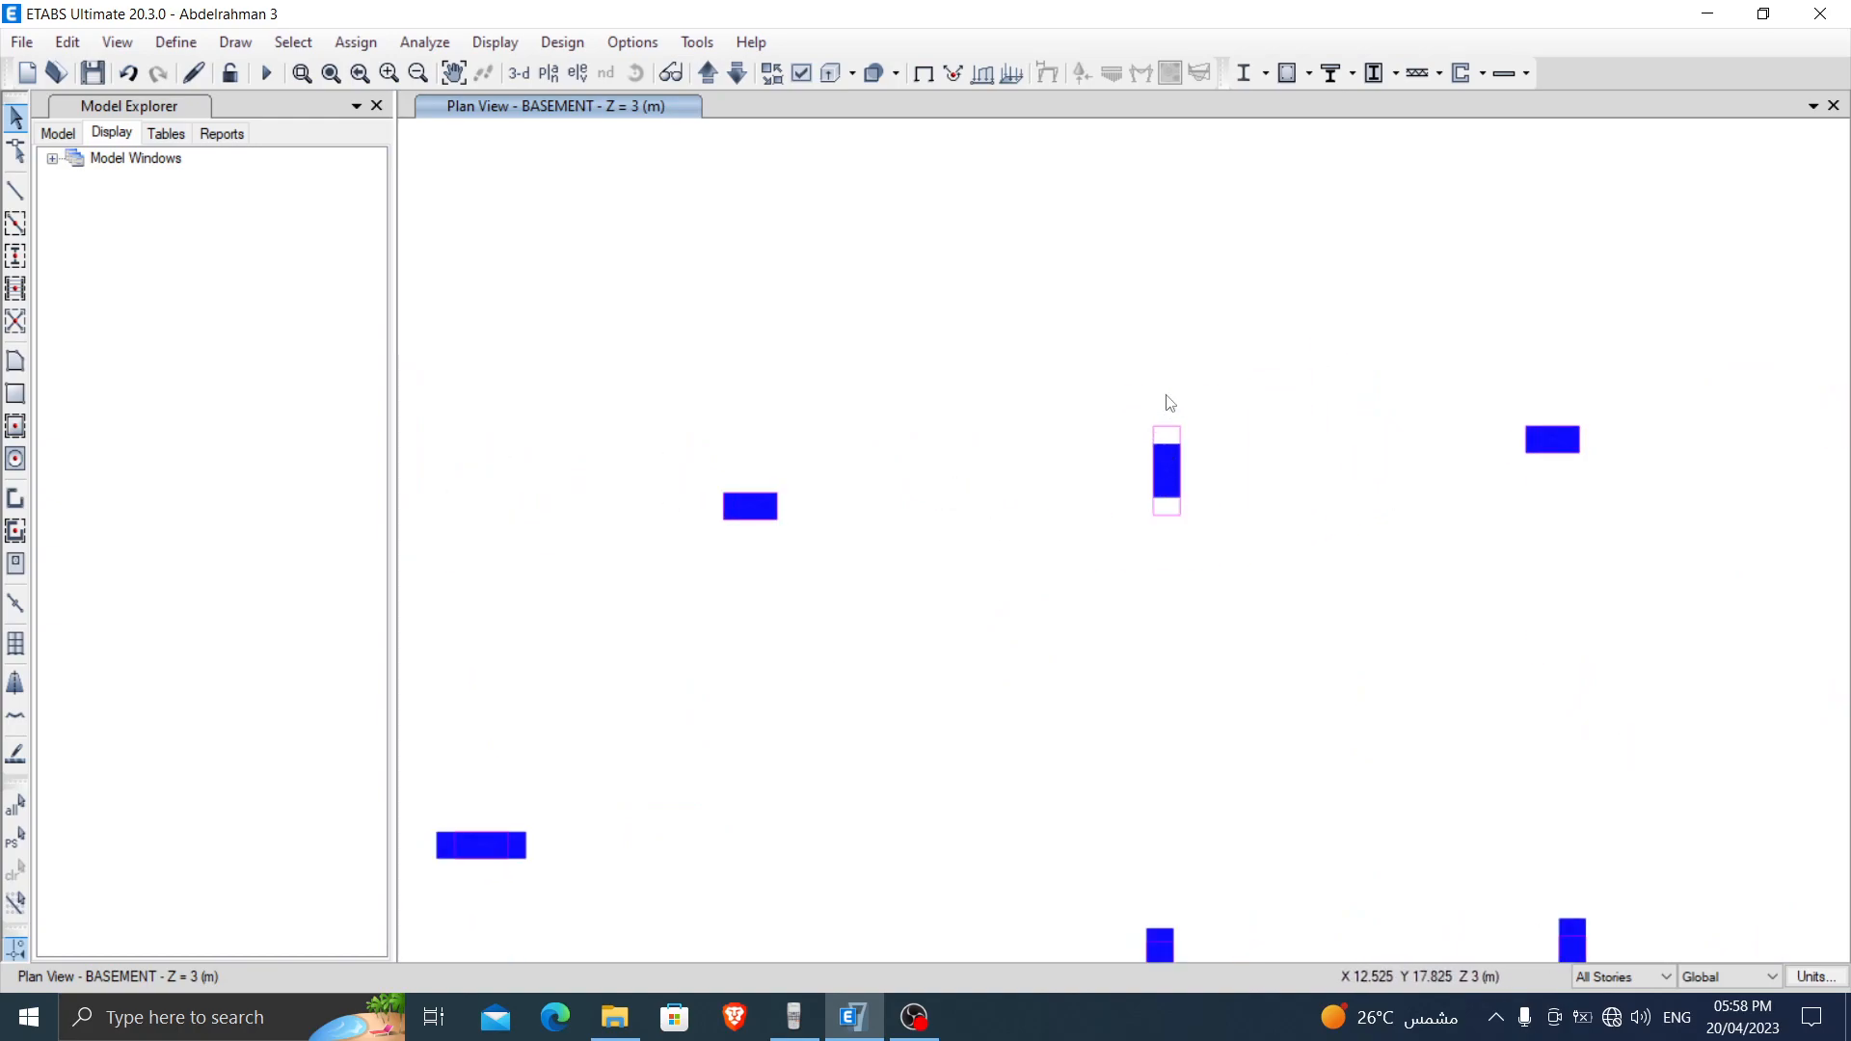
pyautogui.scroll(-6, 1164, 497)
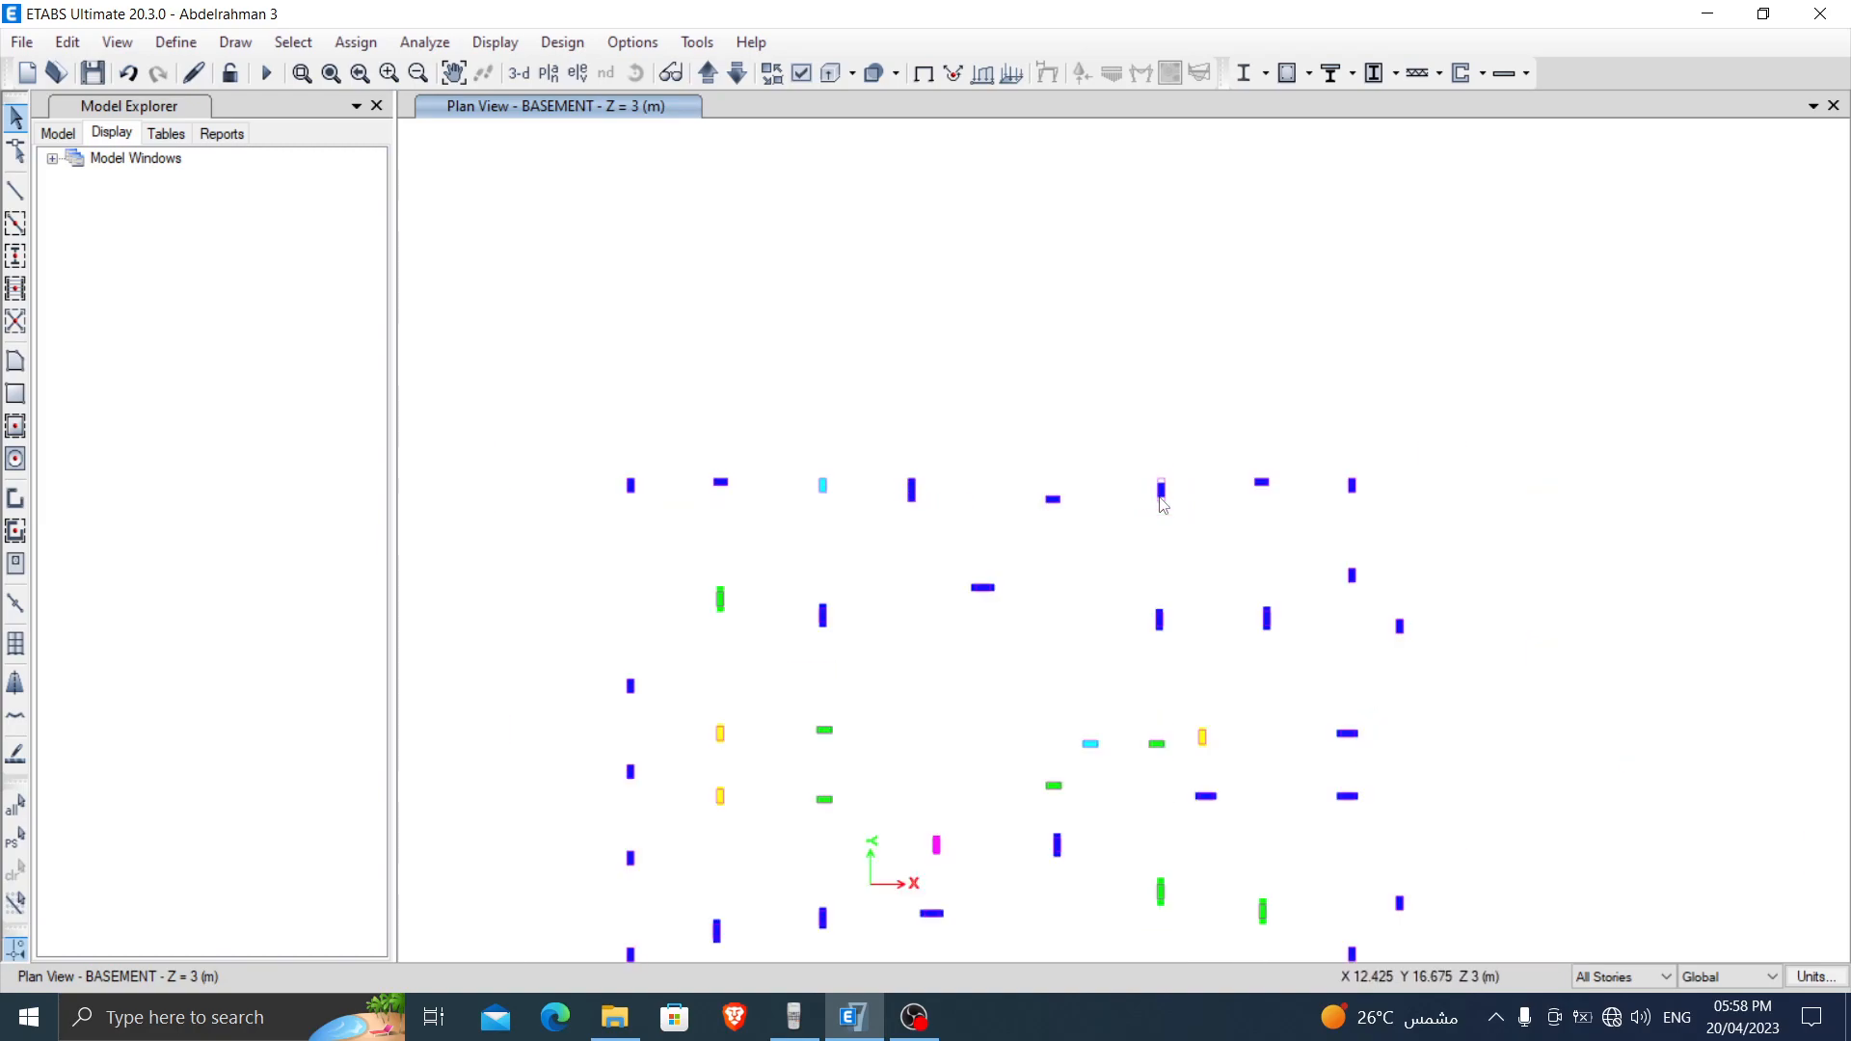
pyautogui.moveTo(1156, 525); pyautogui.dragTo(1177, 425, button='middle')
pyautogui.scroll(5, 1023, 698)
pyautogui.scroll(-4, 1012, 695)
pyautogui.moveTo(1094, 718); pyautogui.dragTo(947, 745, button='middle')
pyautogui.scroll(5, 1172, 739)
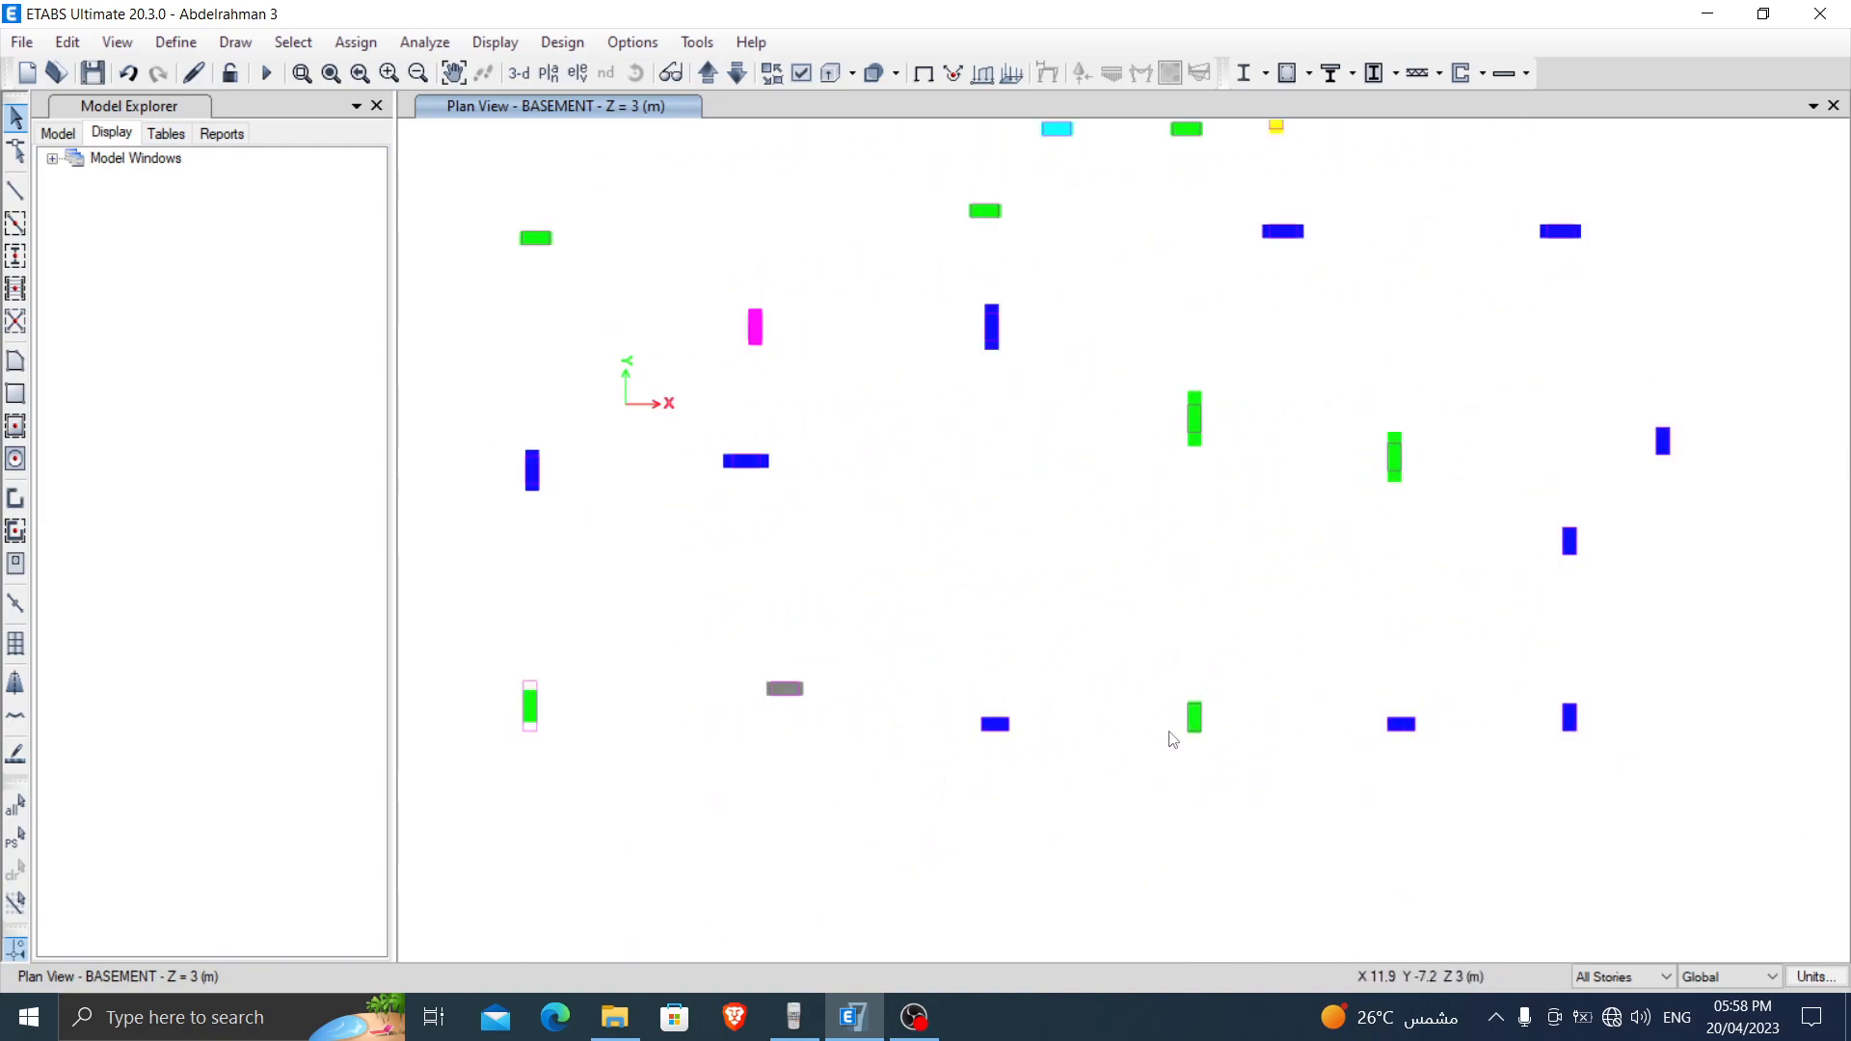
# Step: Compare the bottom-row and top-row column sizes with their E.column outlines to locate the undersized columns in the BASEMENT plan
pyautogui.scroll(-5, 1173, 739)
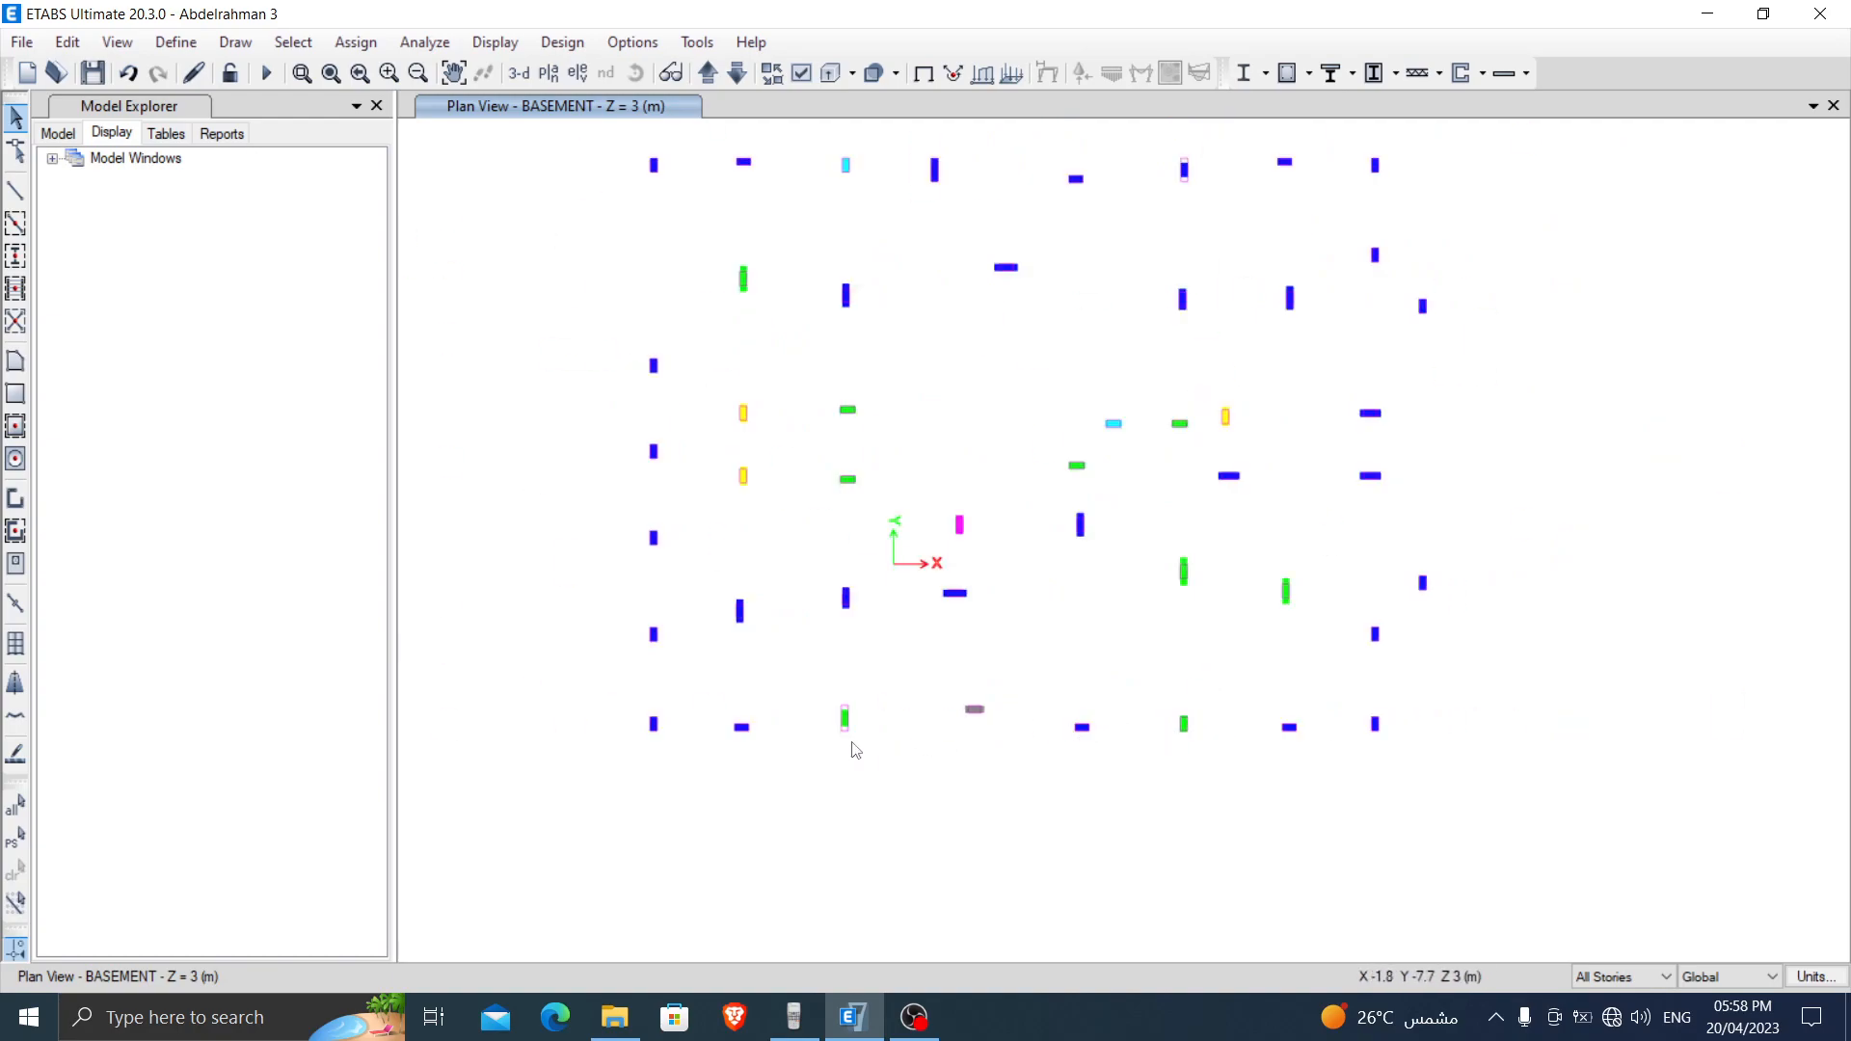
pyautogui.scroll(6, 852, 741)
pyautogui.scroll(-8, 849, 735)
pyautogui.moveTo(938, 723); pyautogui.dragTo(883, 762, button='middle')
pyautogui.scroll(5, 964, 444)
pyautogui.scroll(-4, 906, 501)
pyautogui.scroll(2, 771, 536)
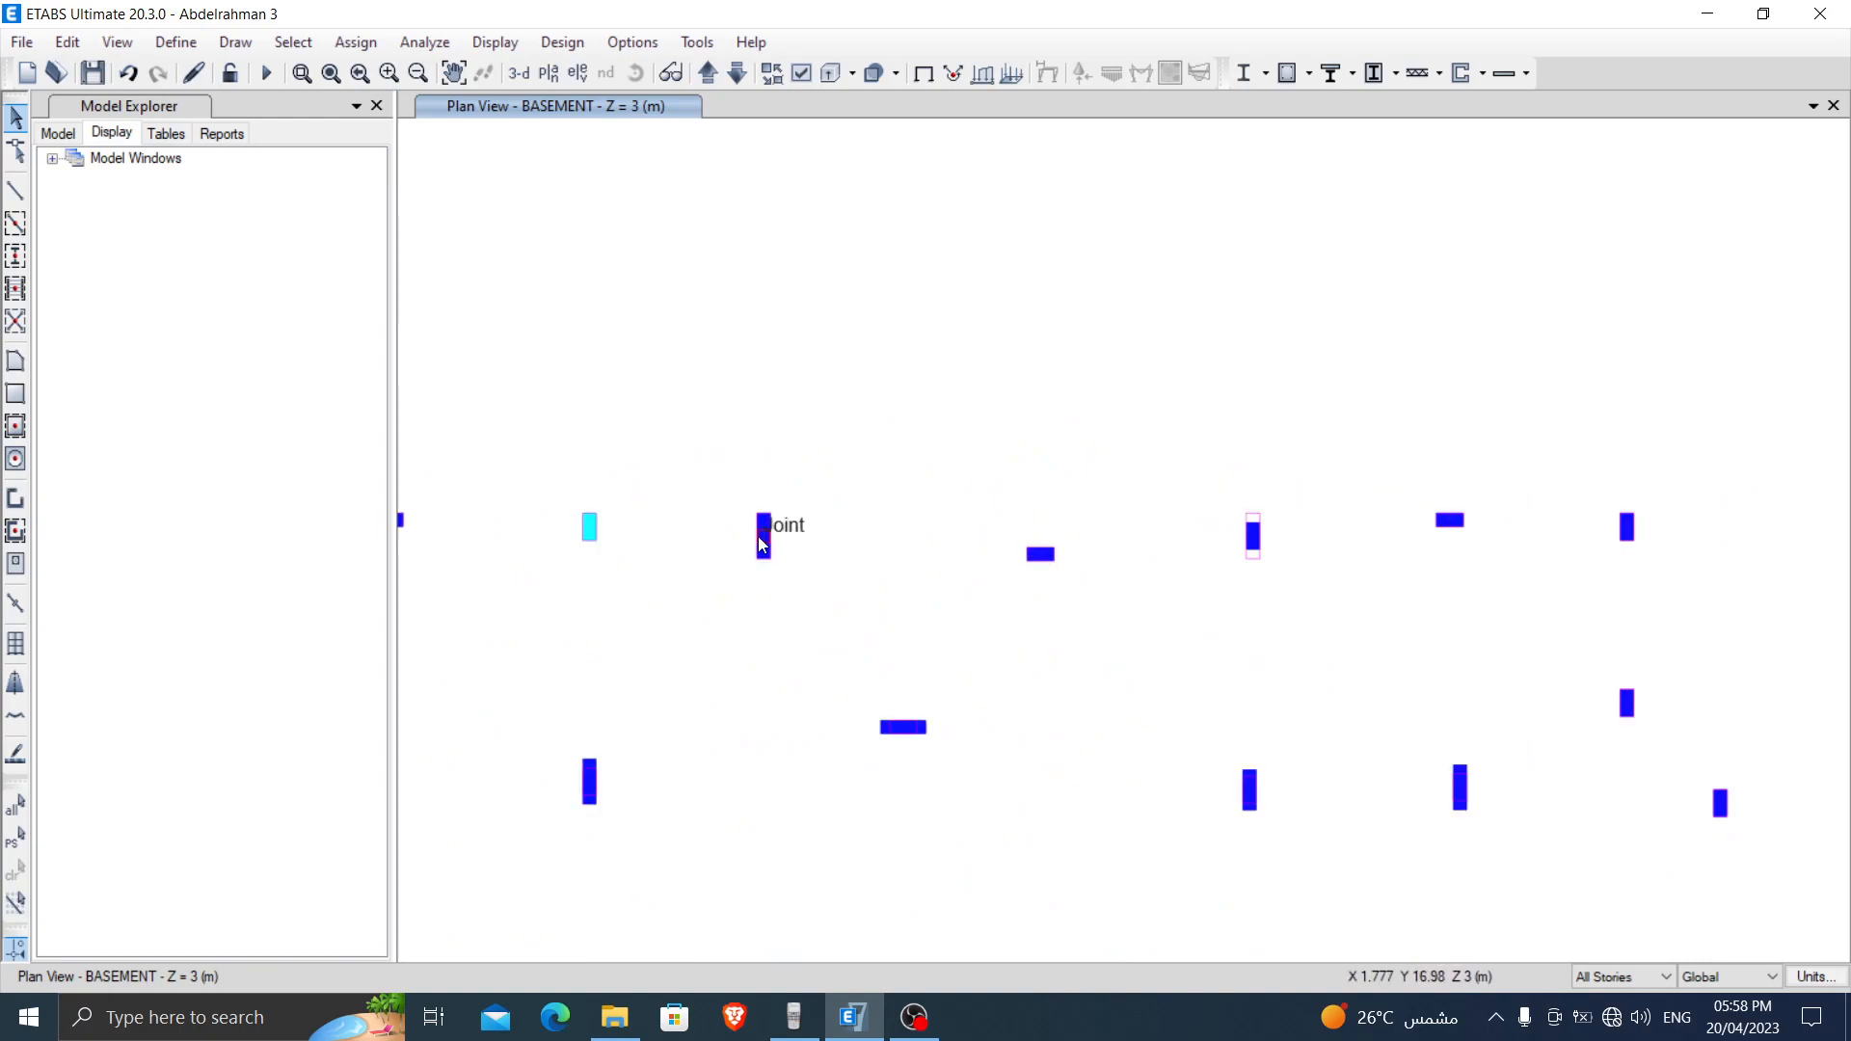
pyautogui.scroll(3, 758, 536)
pyautogui.scroll(-6, 757, 536)
pyautogui.moveTo(876, 775); pyautogui.dragTo(1192, 739, button='middle')
pyautogui.scroll(4, 1001, 668)
pyautogui.scroll(-2, 1279, 537)
pyautogui.scroll(5, 1280, 640)
pyautogui.scroll(-2, 1280, 640)
pyautogui.scroll(-1, 1281, 640)
pyautogui.scroll(3, 1107, 616)
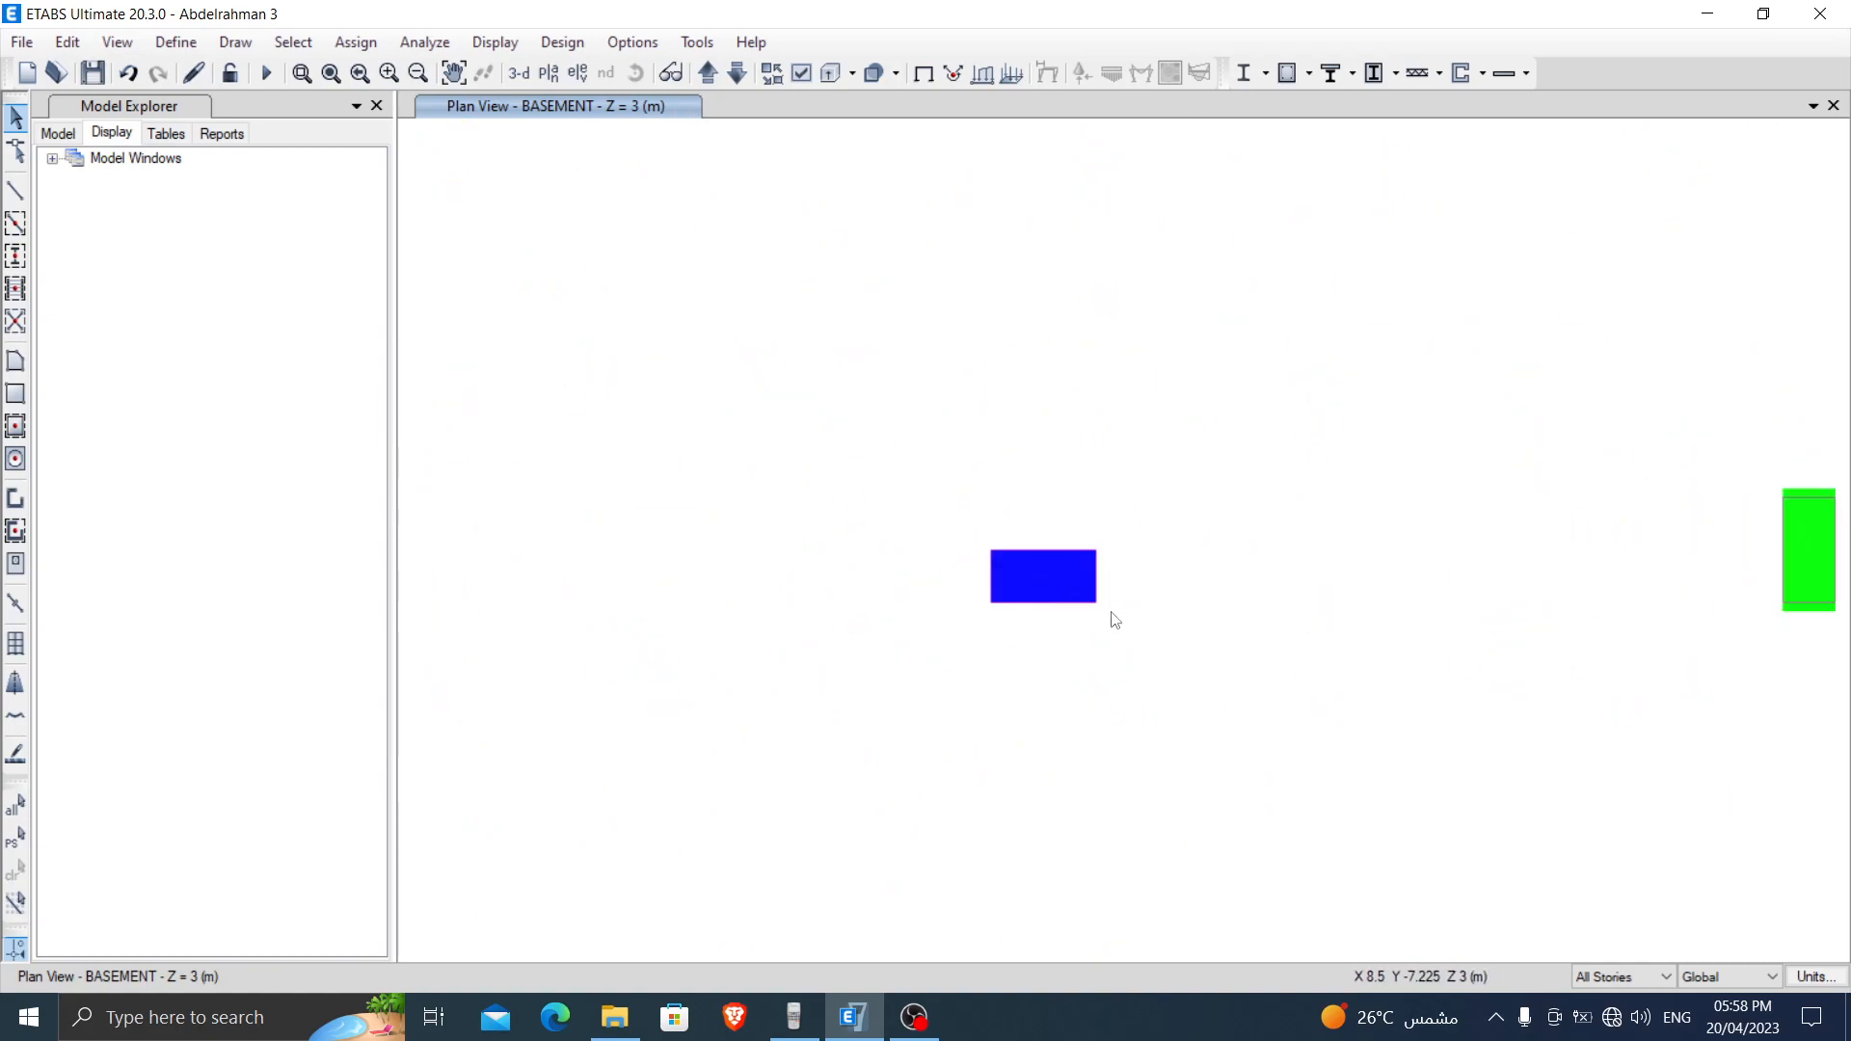
pyautogui.scroll(-5, 929, 588)
pyautogui.scroll(3, 1001, 562)
pyautogui.scroll(-3, 979, 603)
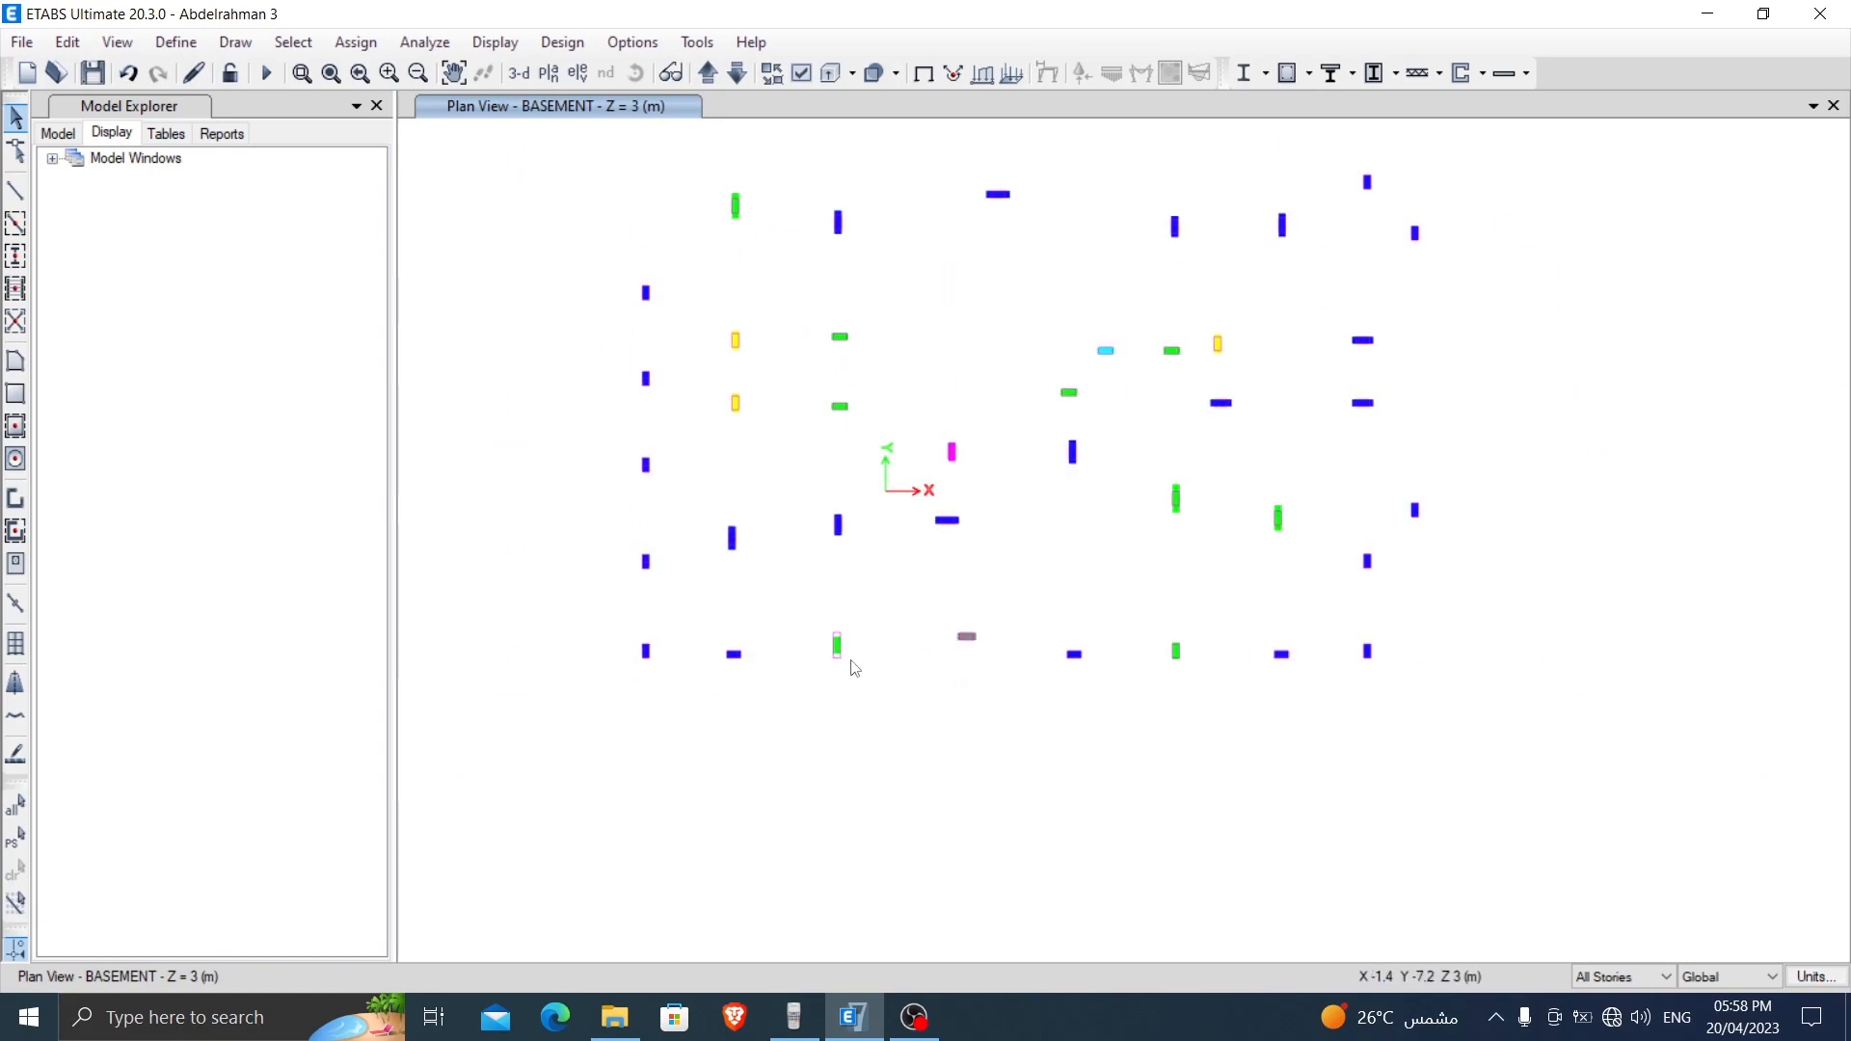
# Step: Assign the column 300 * 1100 section on all stories to the undersized third column from the left in the bottom row
pyautogui.scroll(3, 855, 661)
pyautogui.scroll(-3, 867, 583)
pyautogui.scroll(4, 837, 665)
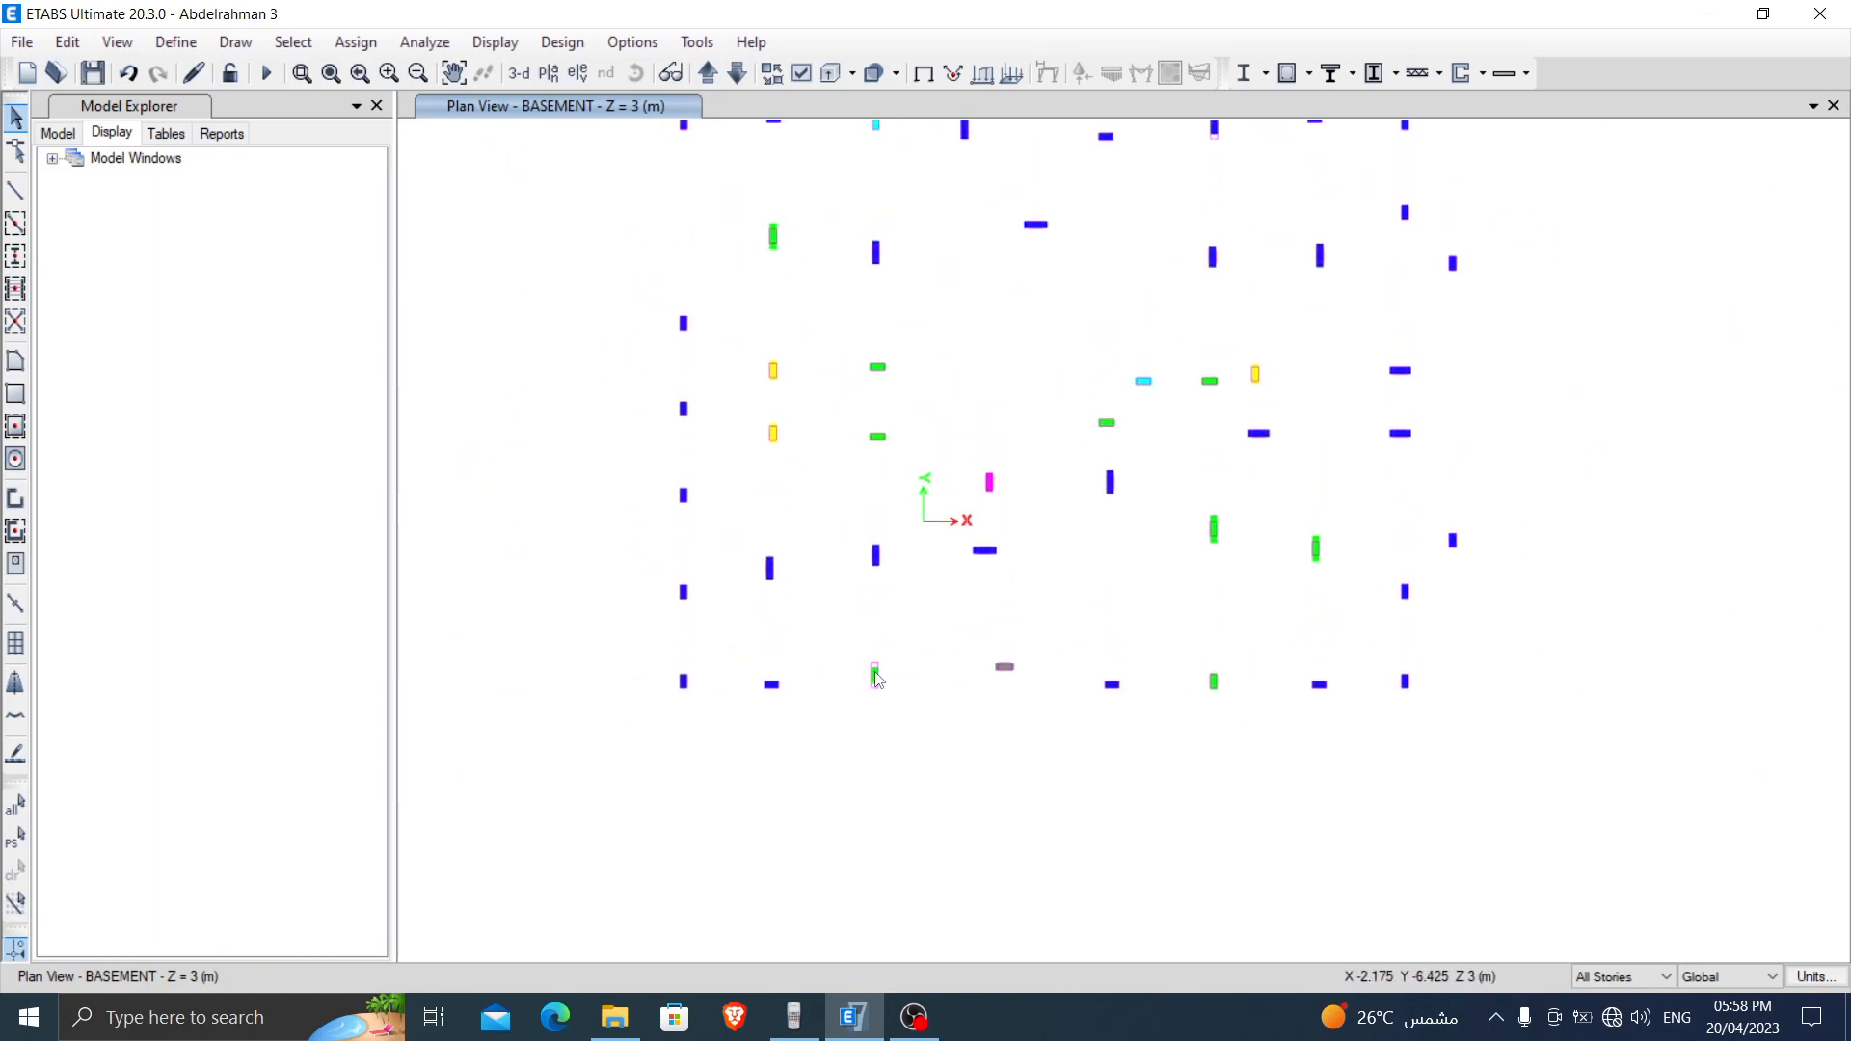
pyautogui.moveTo(809, 374); pyautogui.dragTo(1016, 843)
pyautogui.scroll(-4, 1002, 601)
pyautogui.moveTo(1002, 602); pyautogui.dragTo(982, 651, button='middle')
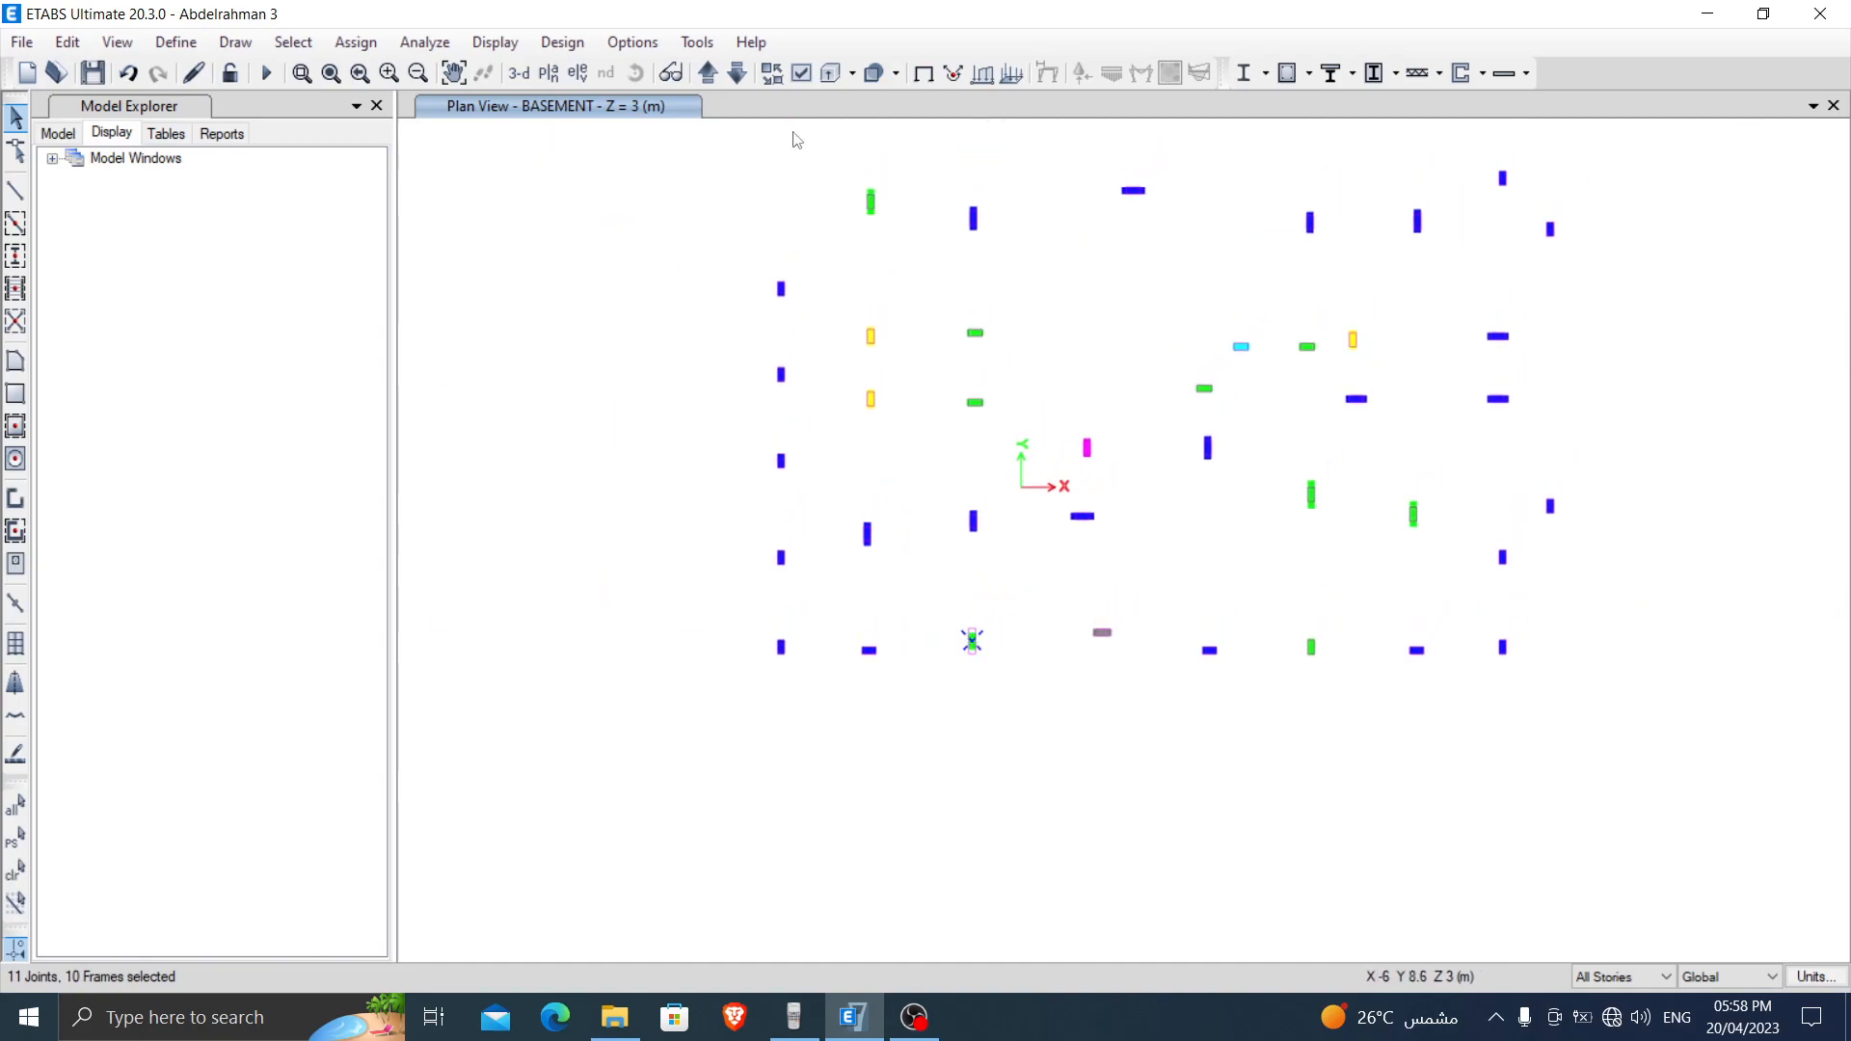
pyautogui.click(356, 43)
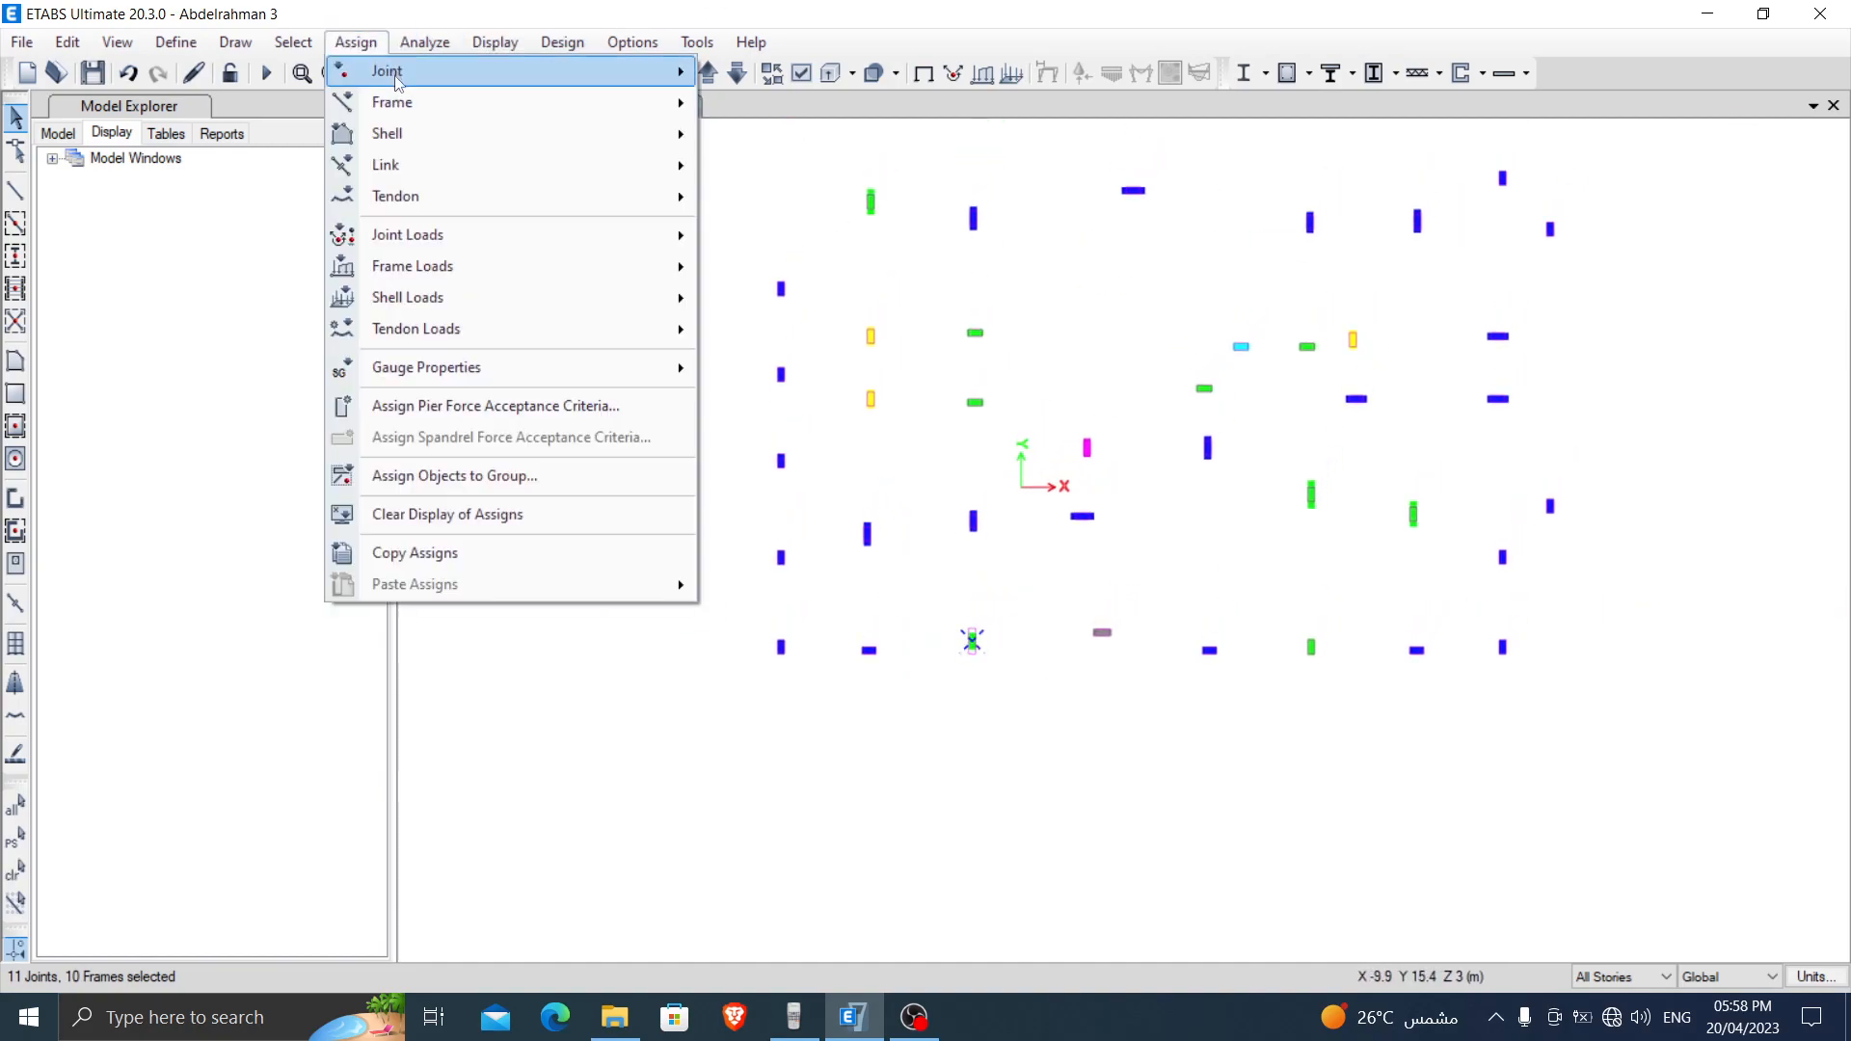
pyautogui.moveTo(432, 94)
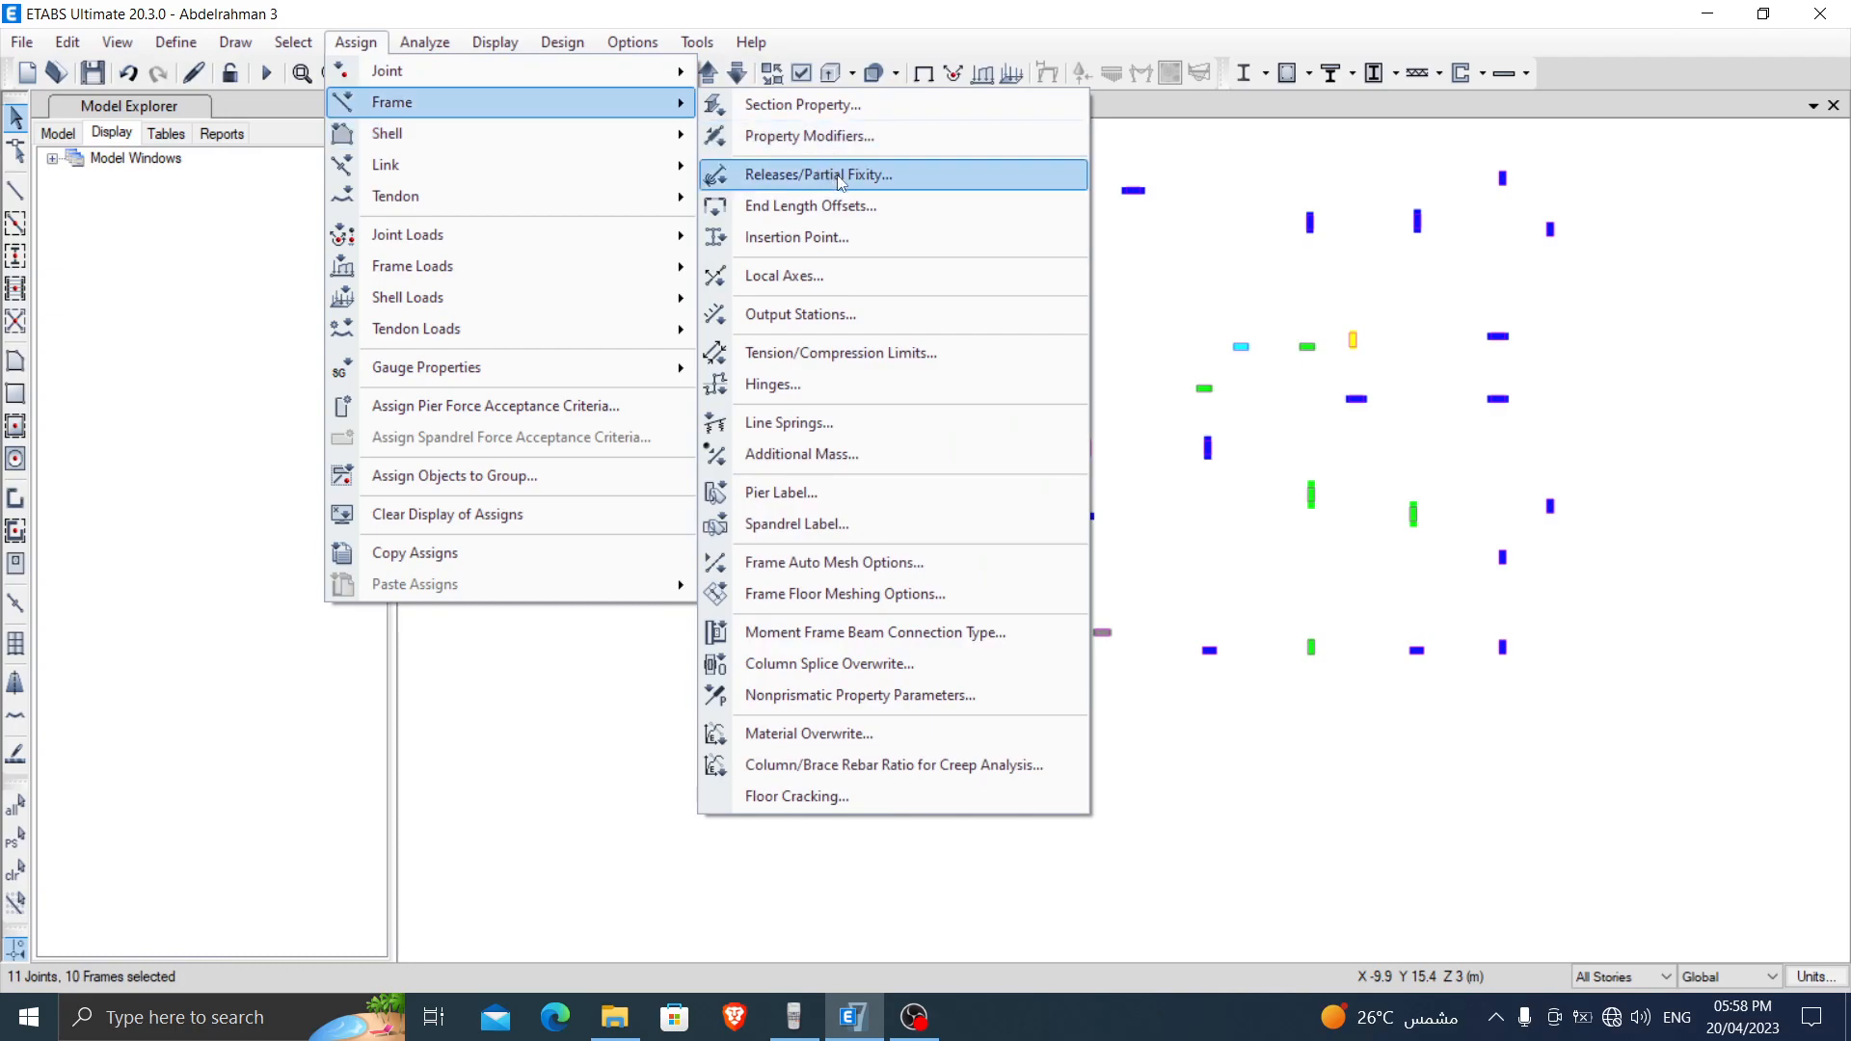
pyautogui.click(852, 108)
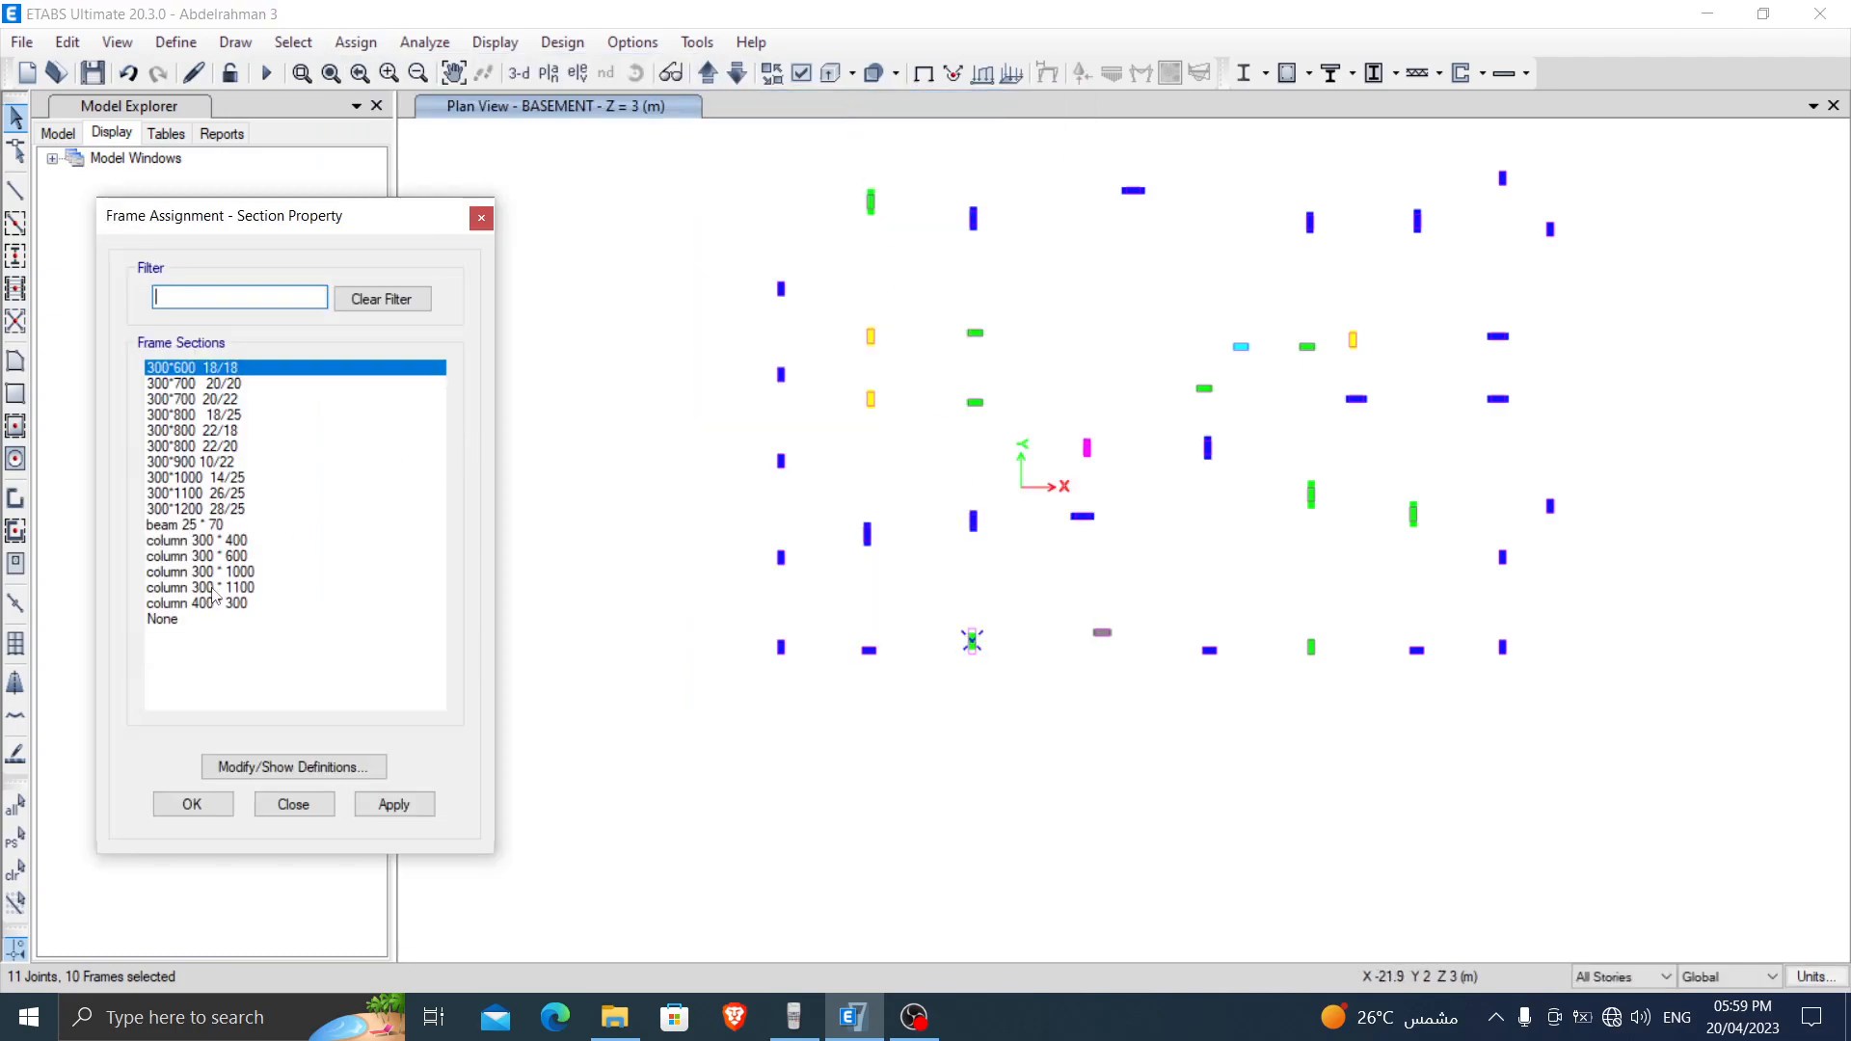
pyautogui.click(214, 588)
pyautogui.click(393, 808)
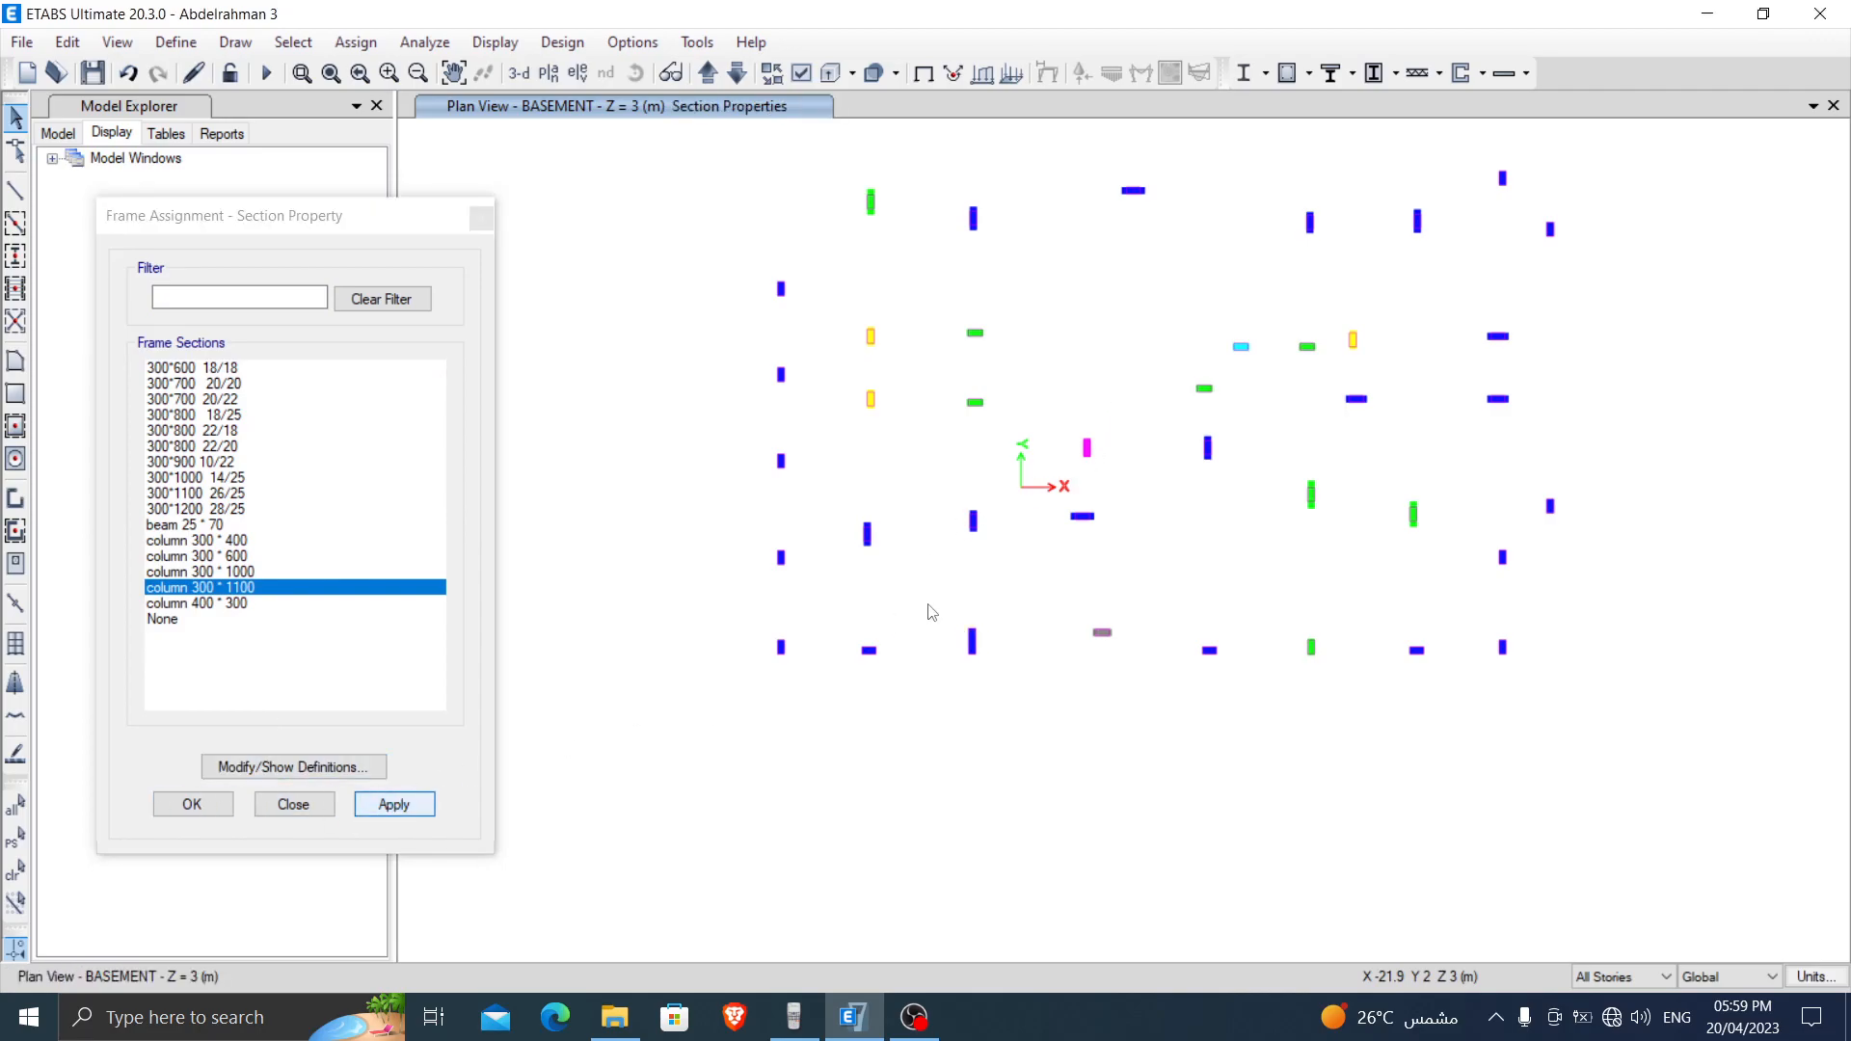
# Step: Assign the column 300 * 1000 section on all stories to the fourth and sixth columns from the left in the top row
pyautogui.scroll(5, 1124, 375)
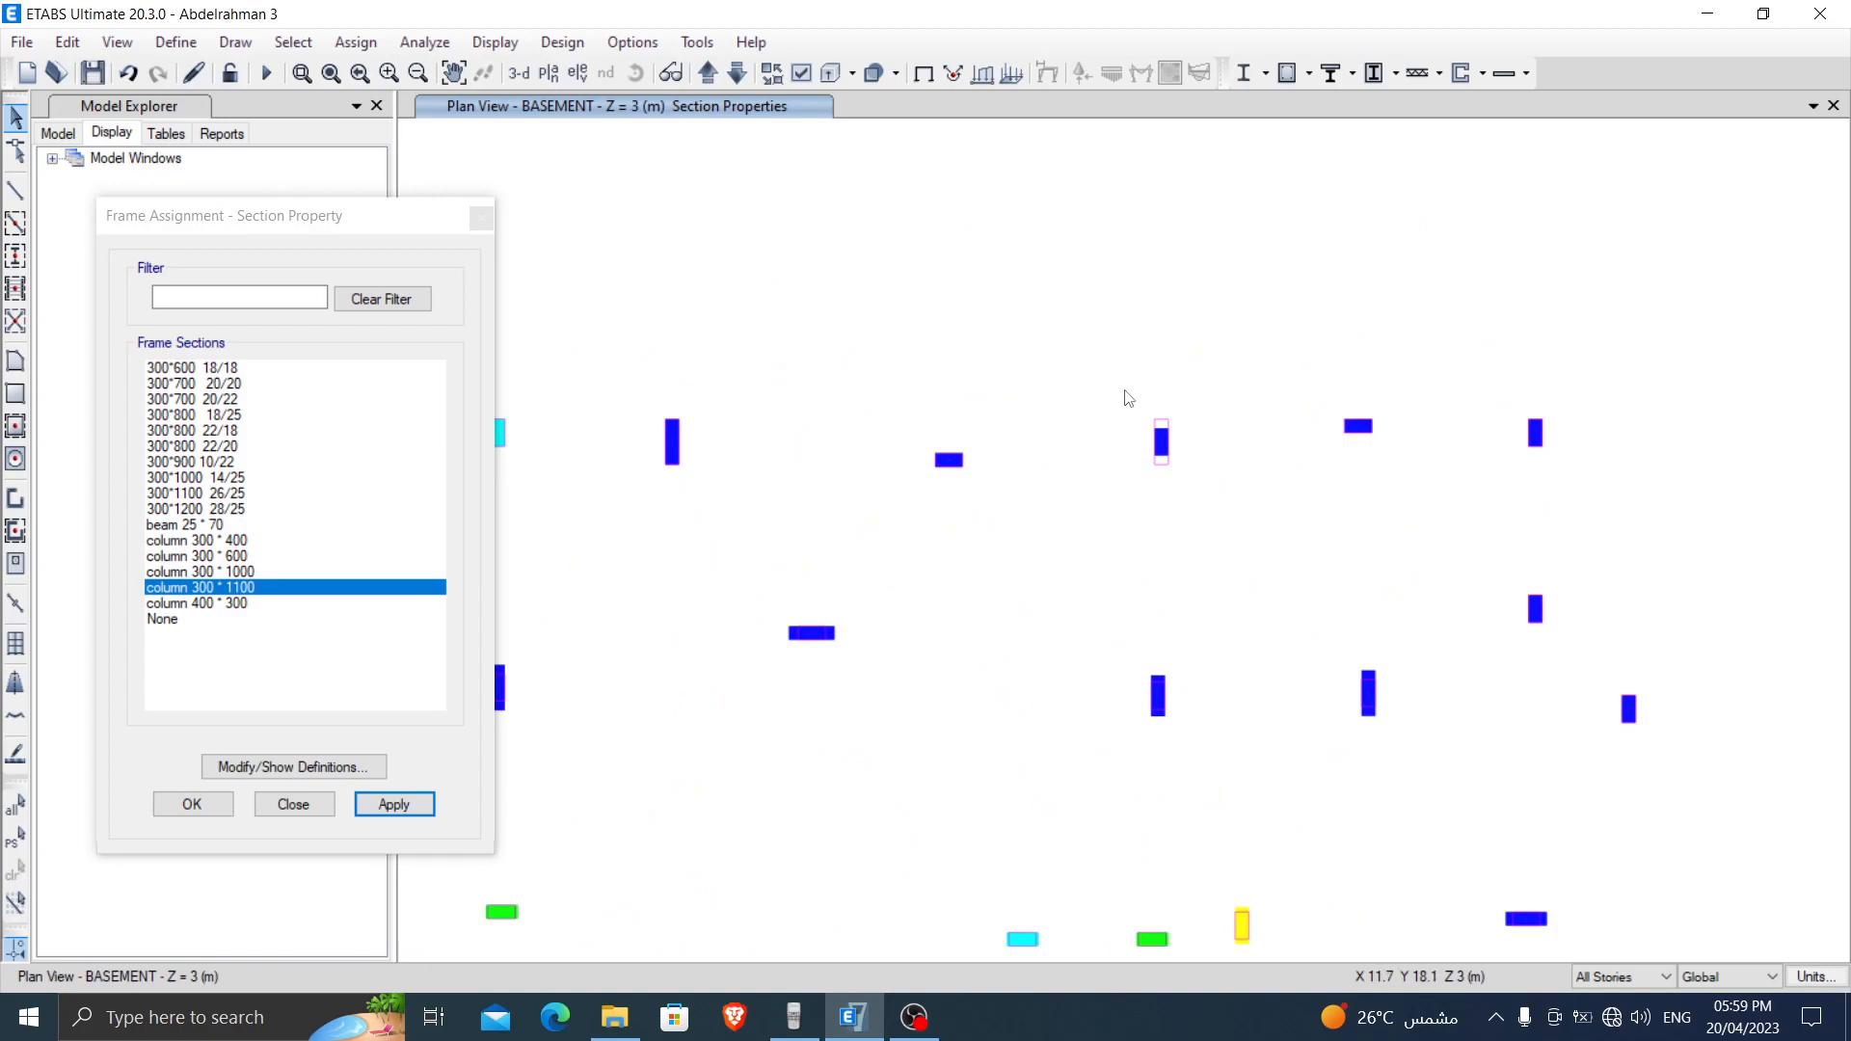
pyautogui.moveTo(740, 523); pyautogui.dragTo(788, 544)
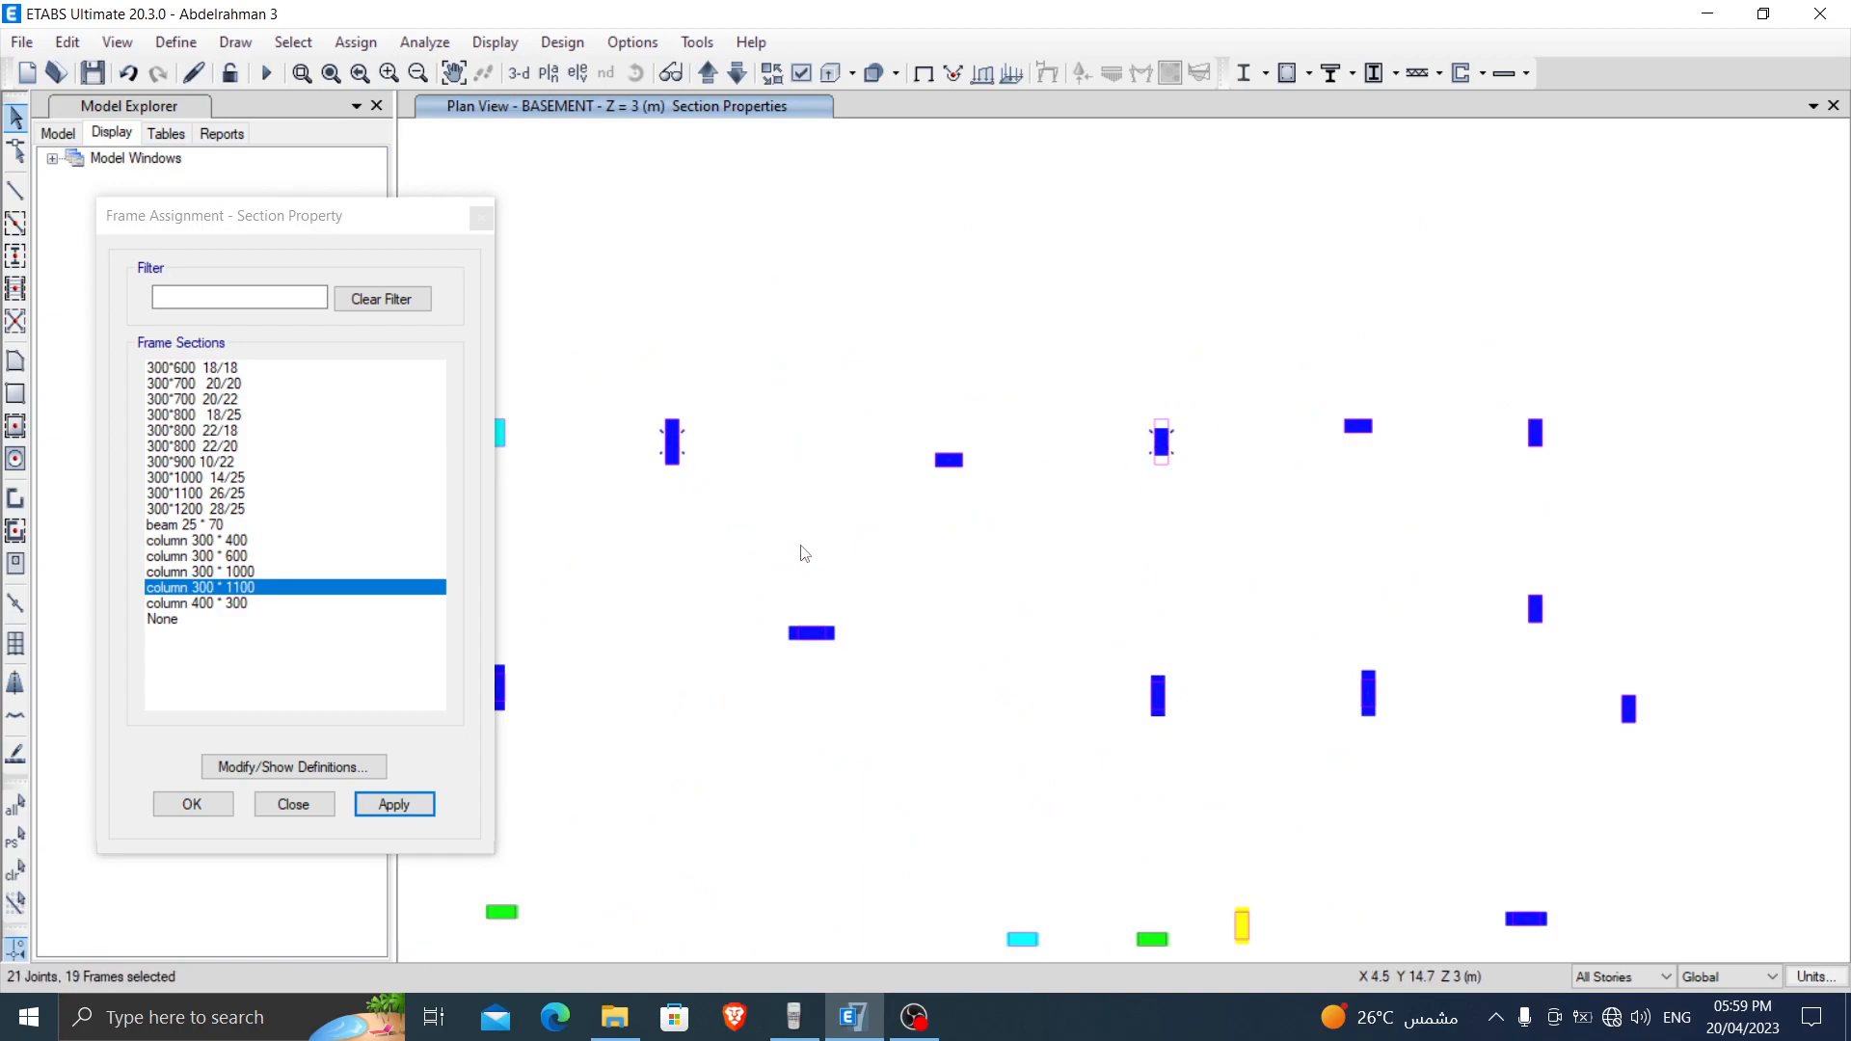
pyautogui.click(209, 573)
pyautogui.click(204, 802)
pyautogui.click(189, 808)
# Step: Review the sizes of all columns across the BASEMENT plan against their E.column outlines
pyautogui.scroll(-5, 624, 753)
pyautogui.moveTo(625, 753); pyautogui.dragTo(735, 472, button='middle')
pyautogui.scroll(4, 896, 488)
pyautogui.scroll(-2, 855, 463)
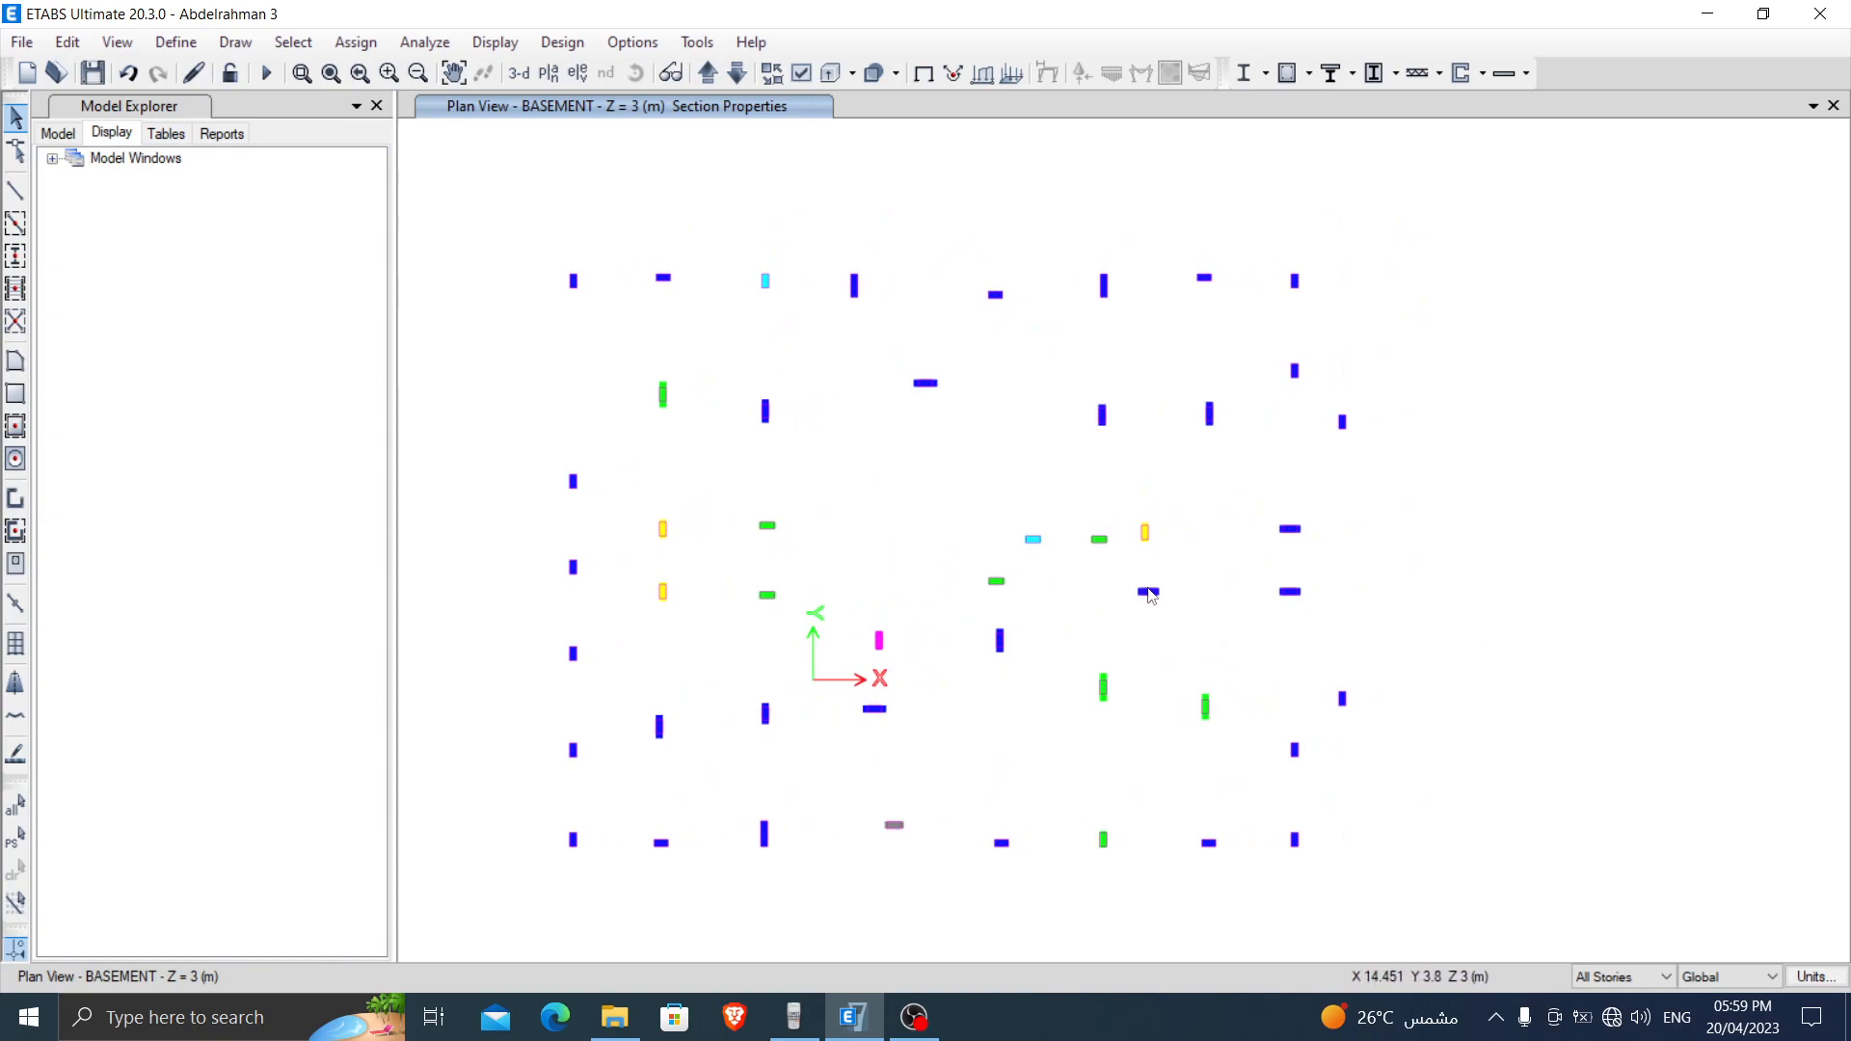
pyautogui.scroll(5, 1293, 372)
pyautogui.scroll(-5, 1293, 370)
pyautogui.moveTo(864, 446); pyautogui.dragTo(1010, 447, button='middle')
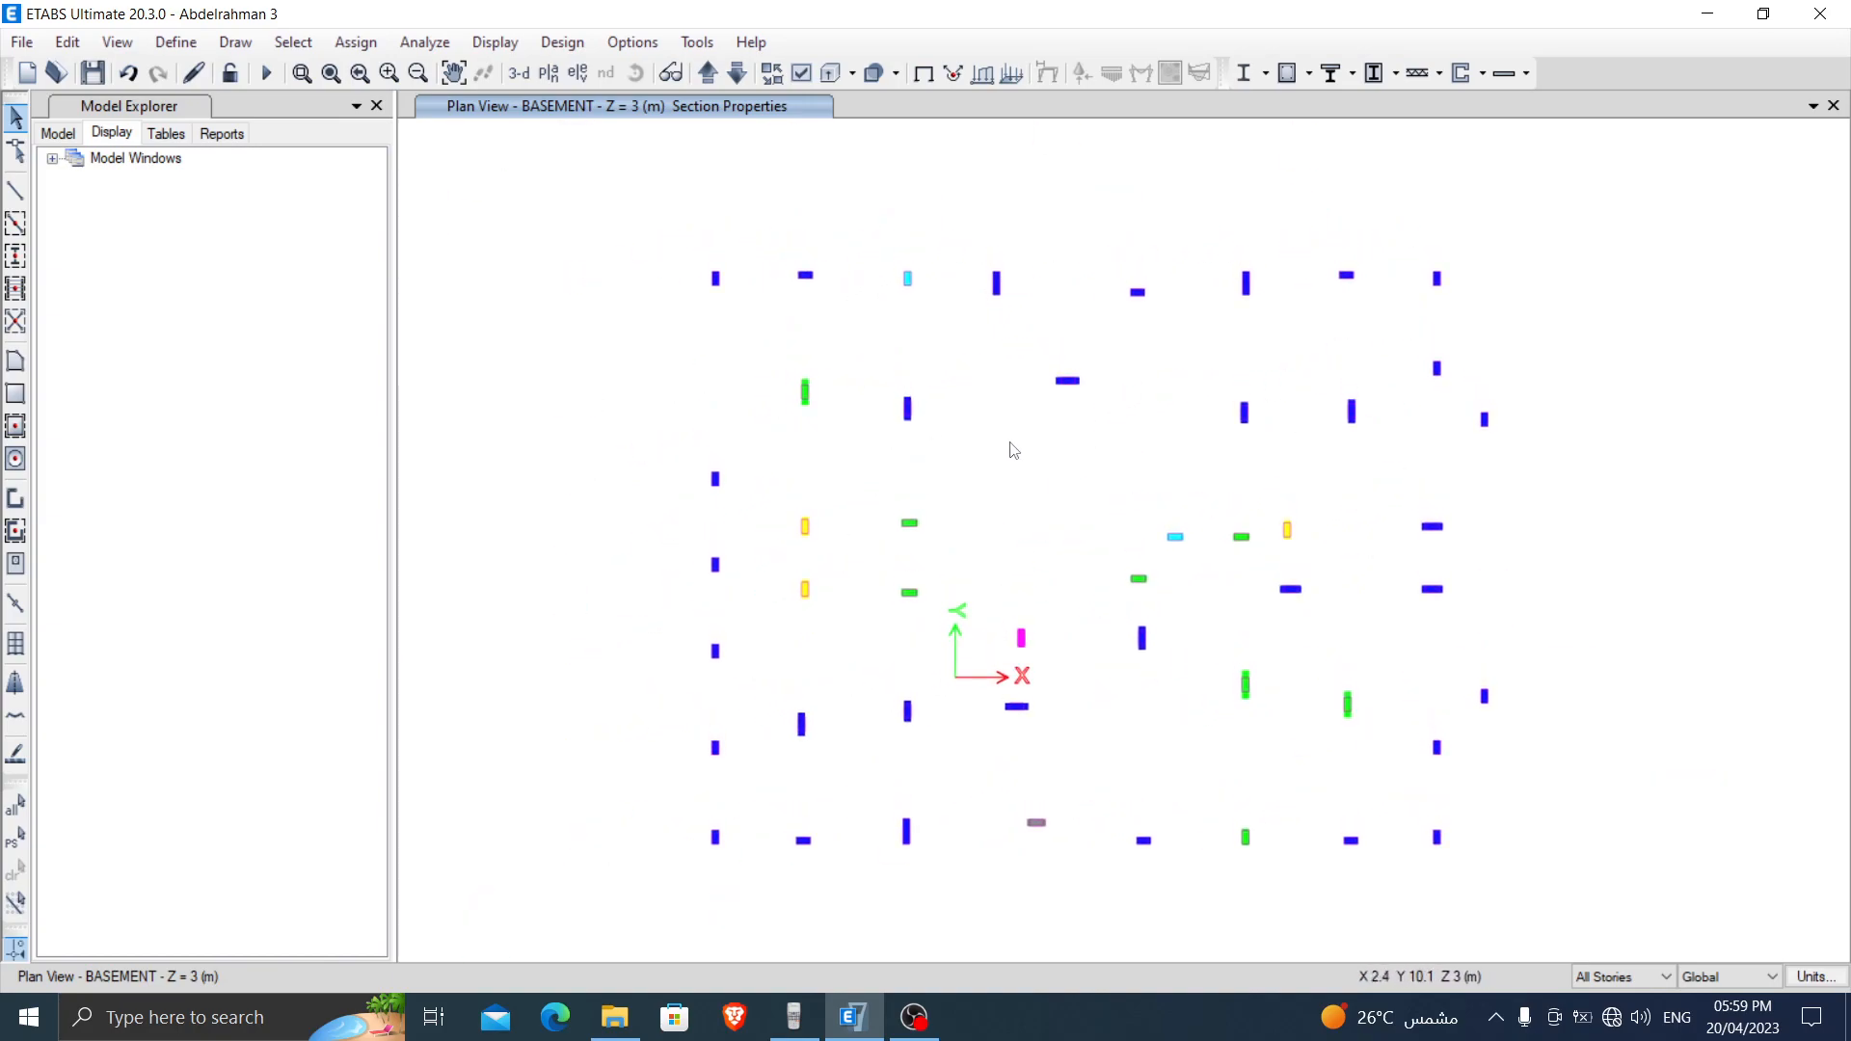
pyautogui.moveTo(998, 749); pyautogui.dragTo(941, 733, button='middle')
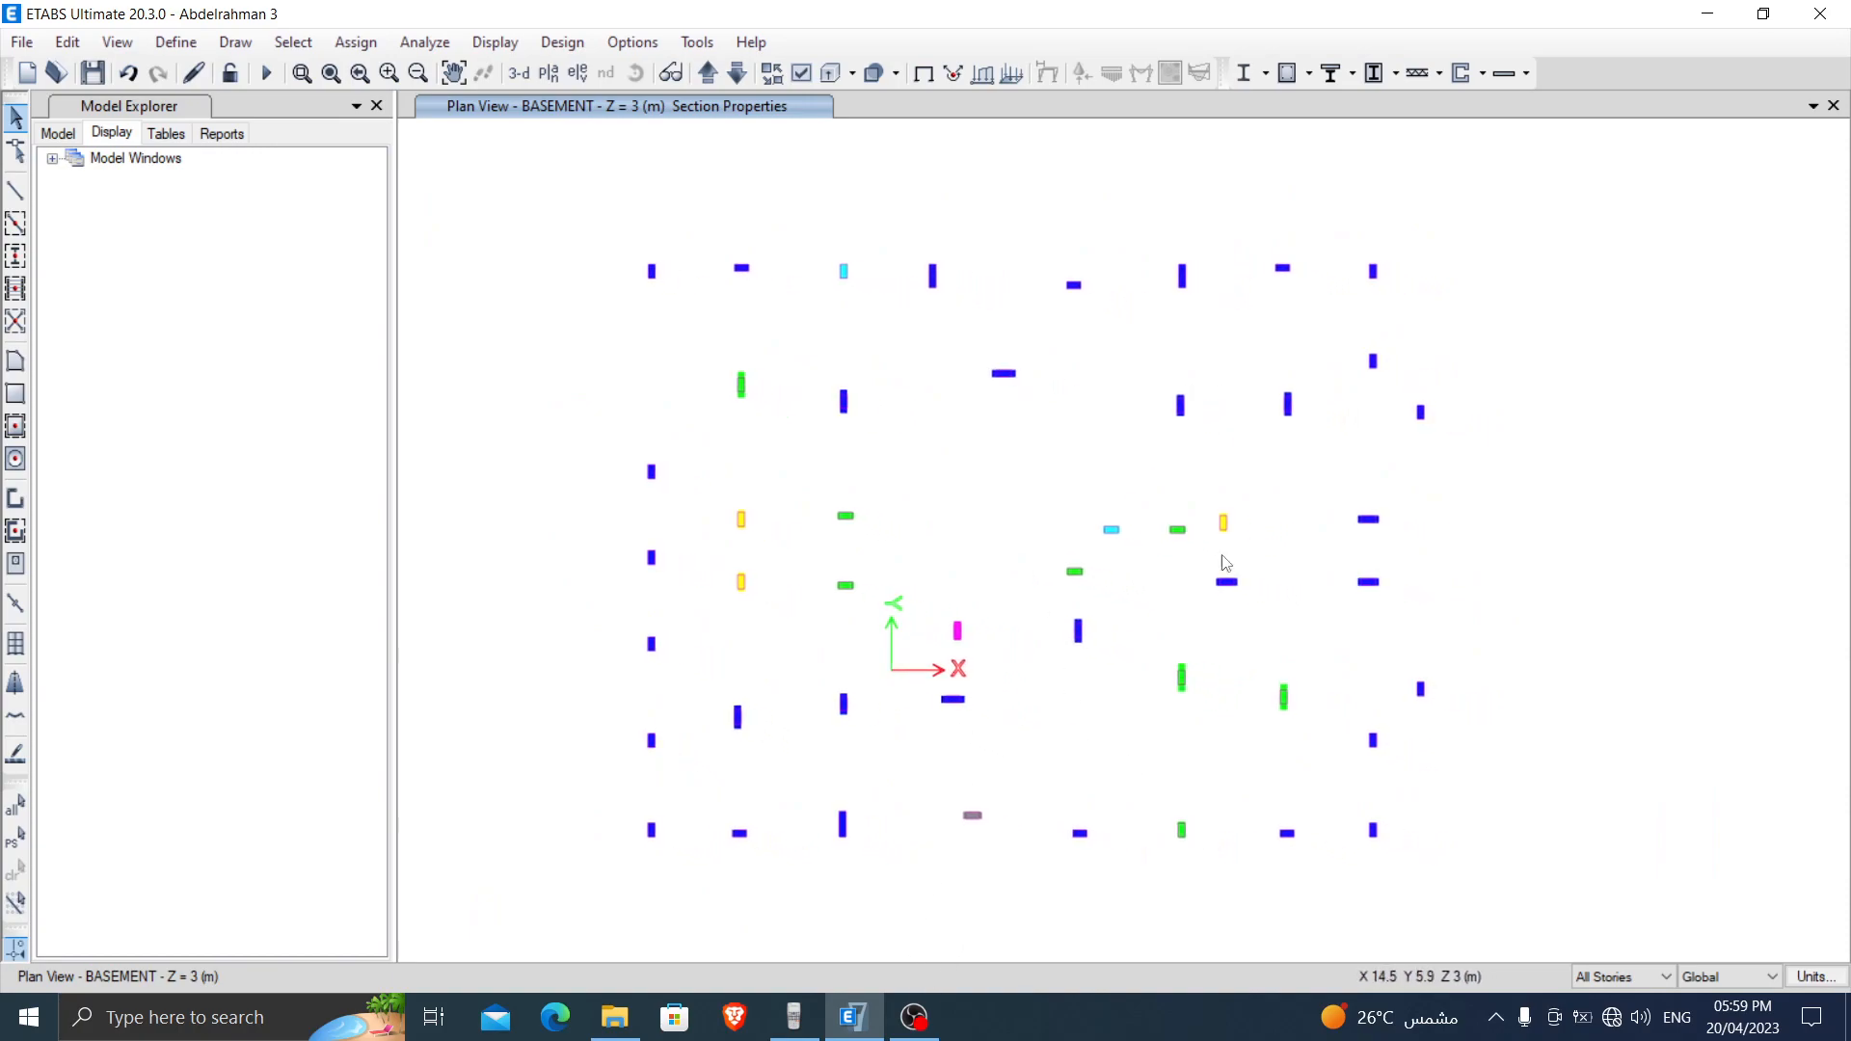
pyautogui.scroll(8, 1113, 520)
pyautogui.scroll(-10, 1213, 499)
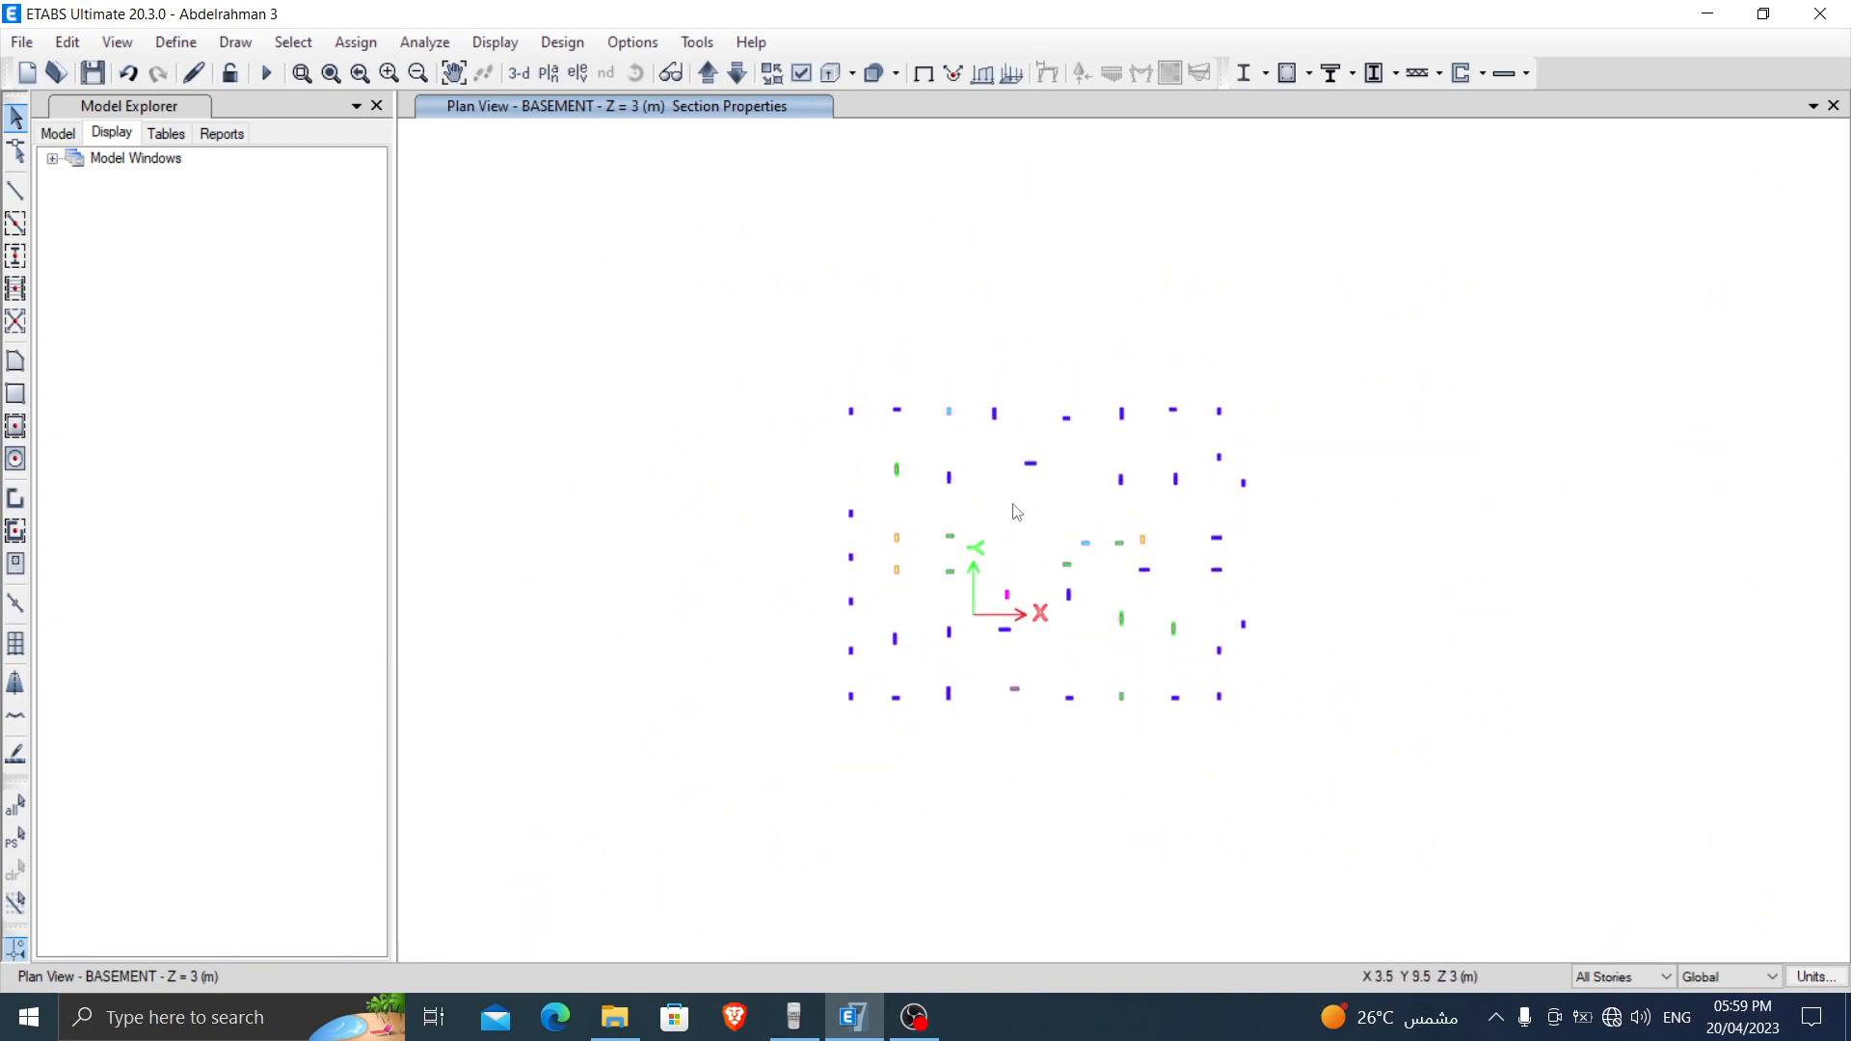
pyautogui.scroll(3, 1016, 511)
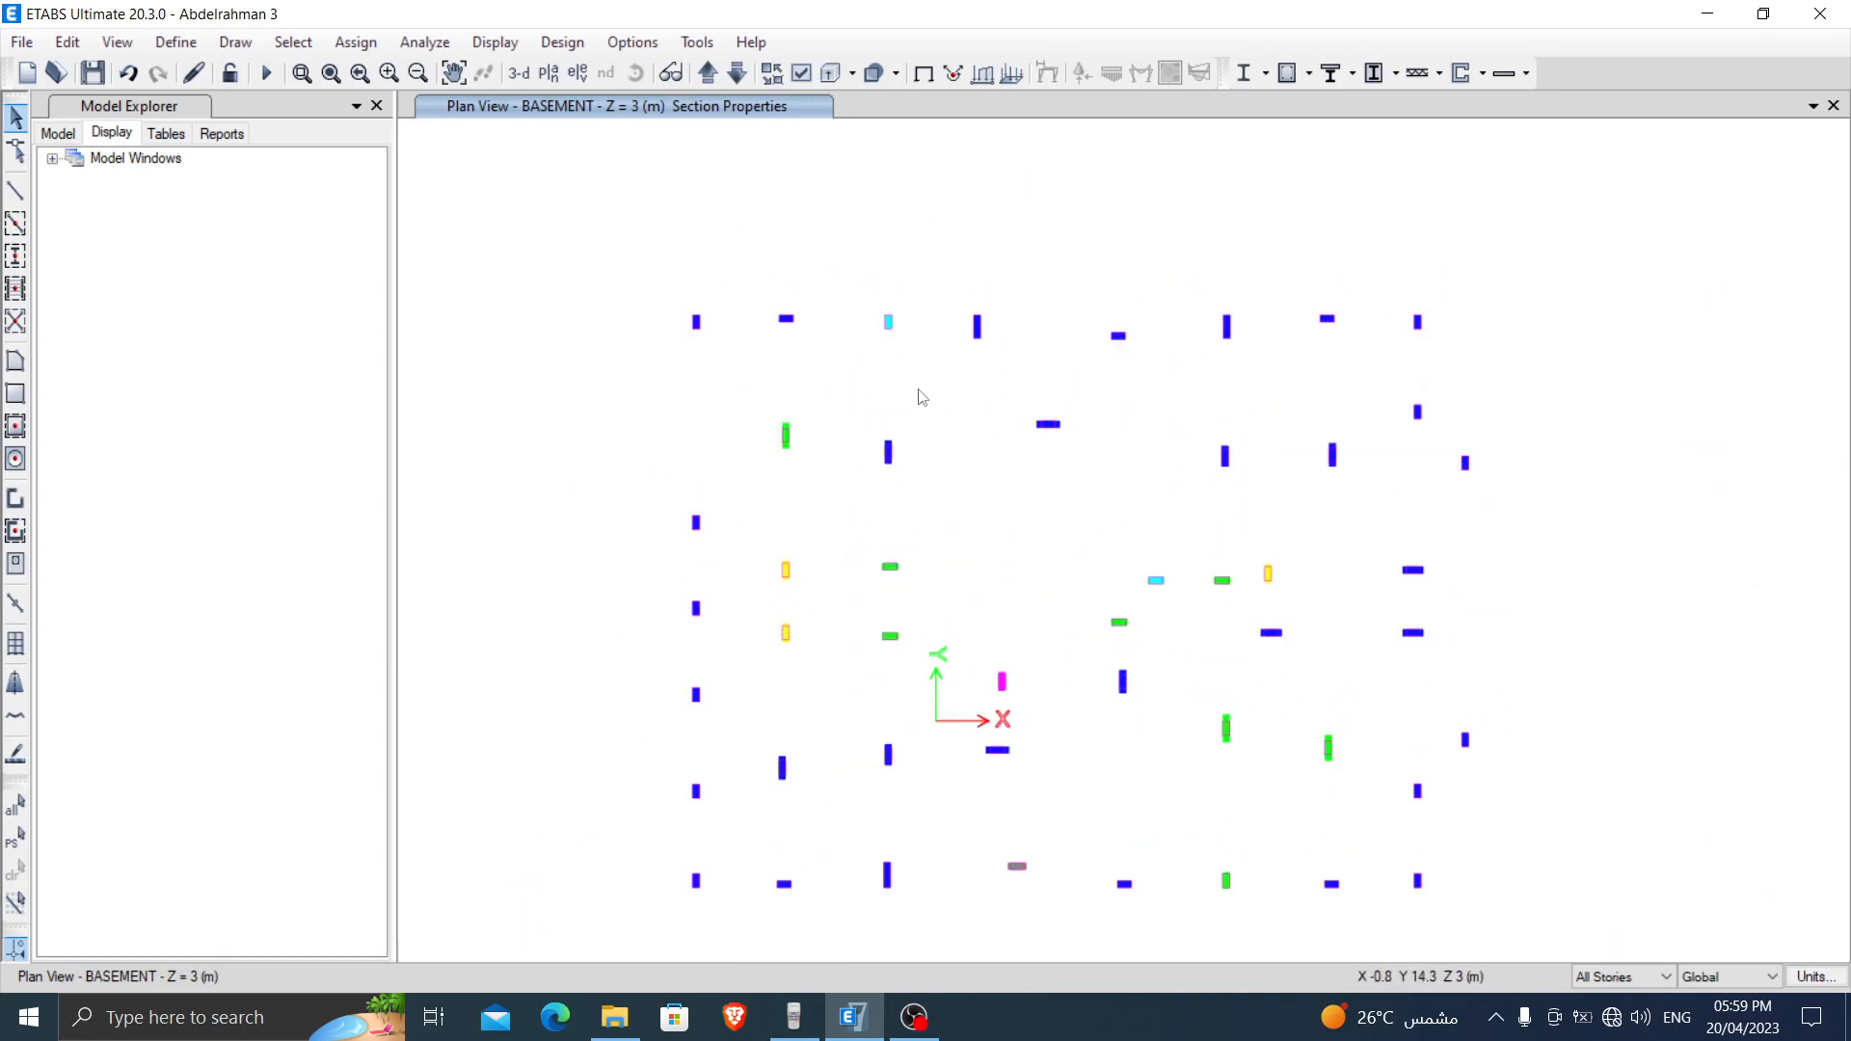
pyautogui.moveTo(1027, 585); pyautogui.dragTo(975, 529, button='middle')
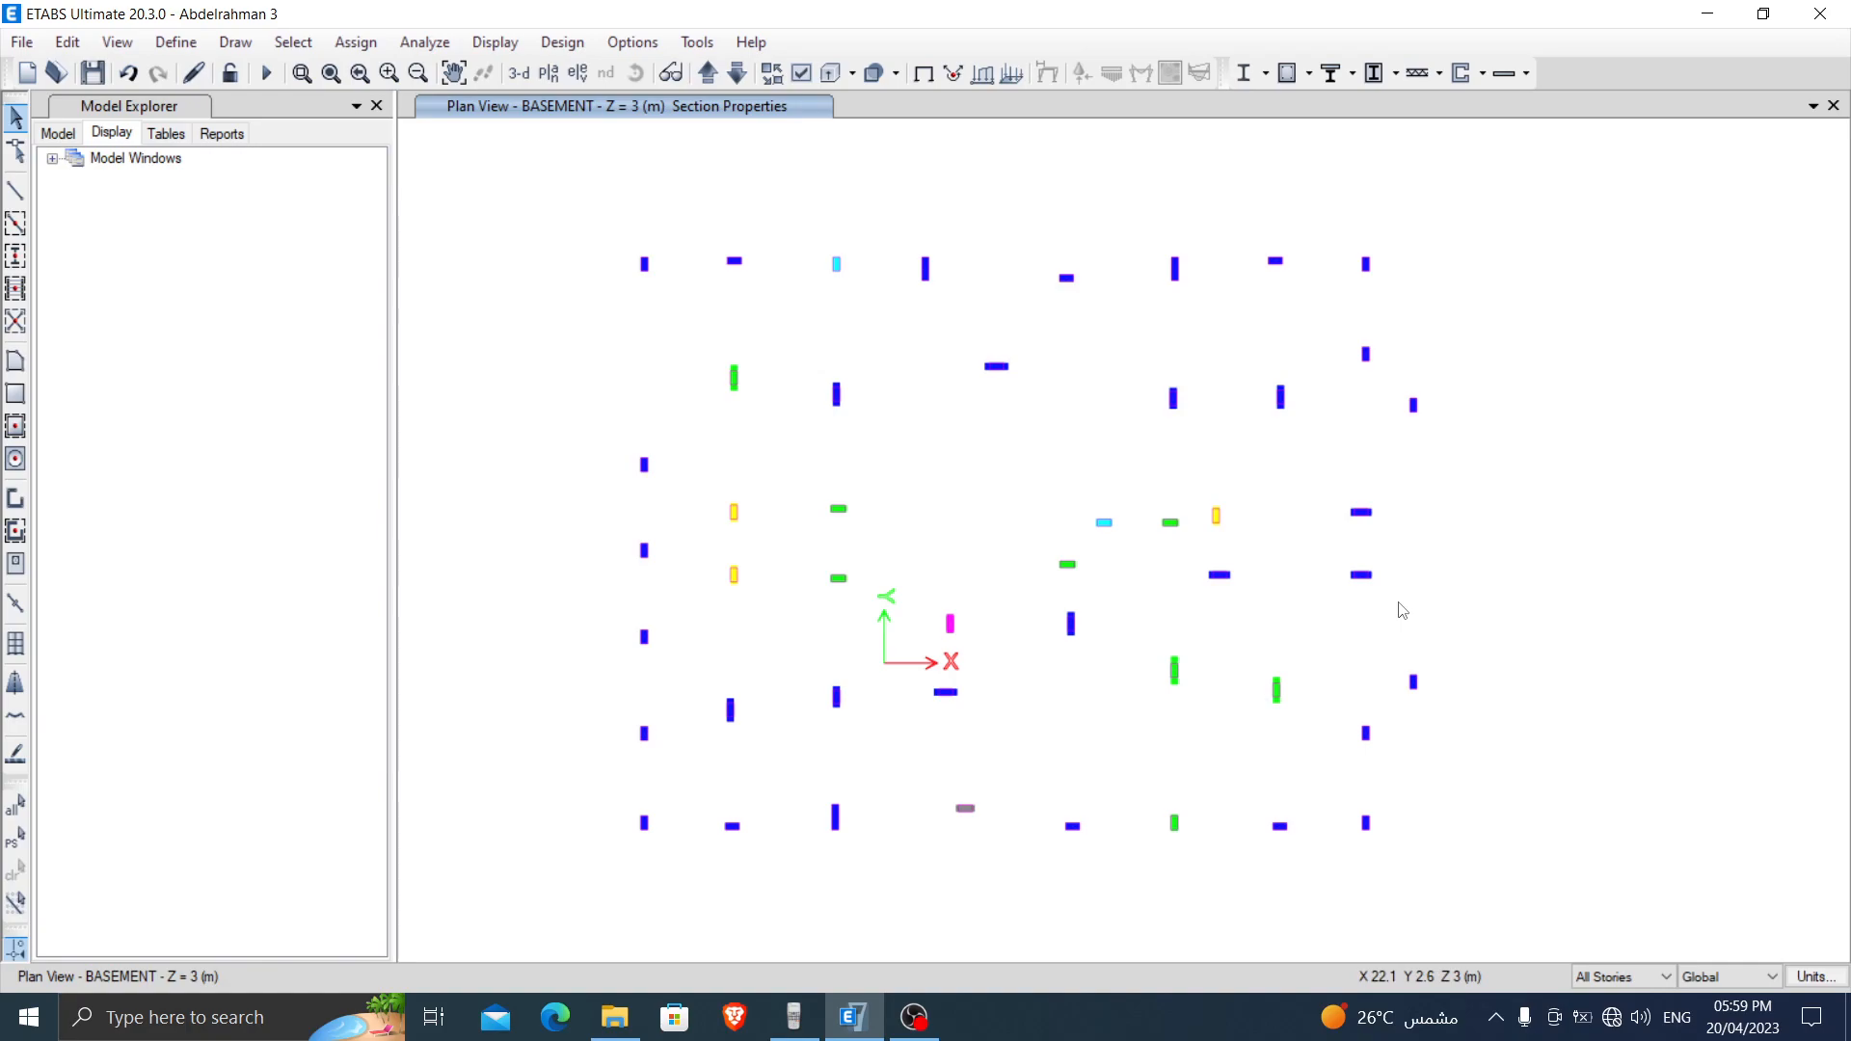
pyautogui.moveTo(983, 483); pyautogui.dragTo(990, 500, button='middle')
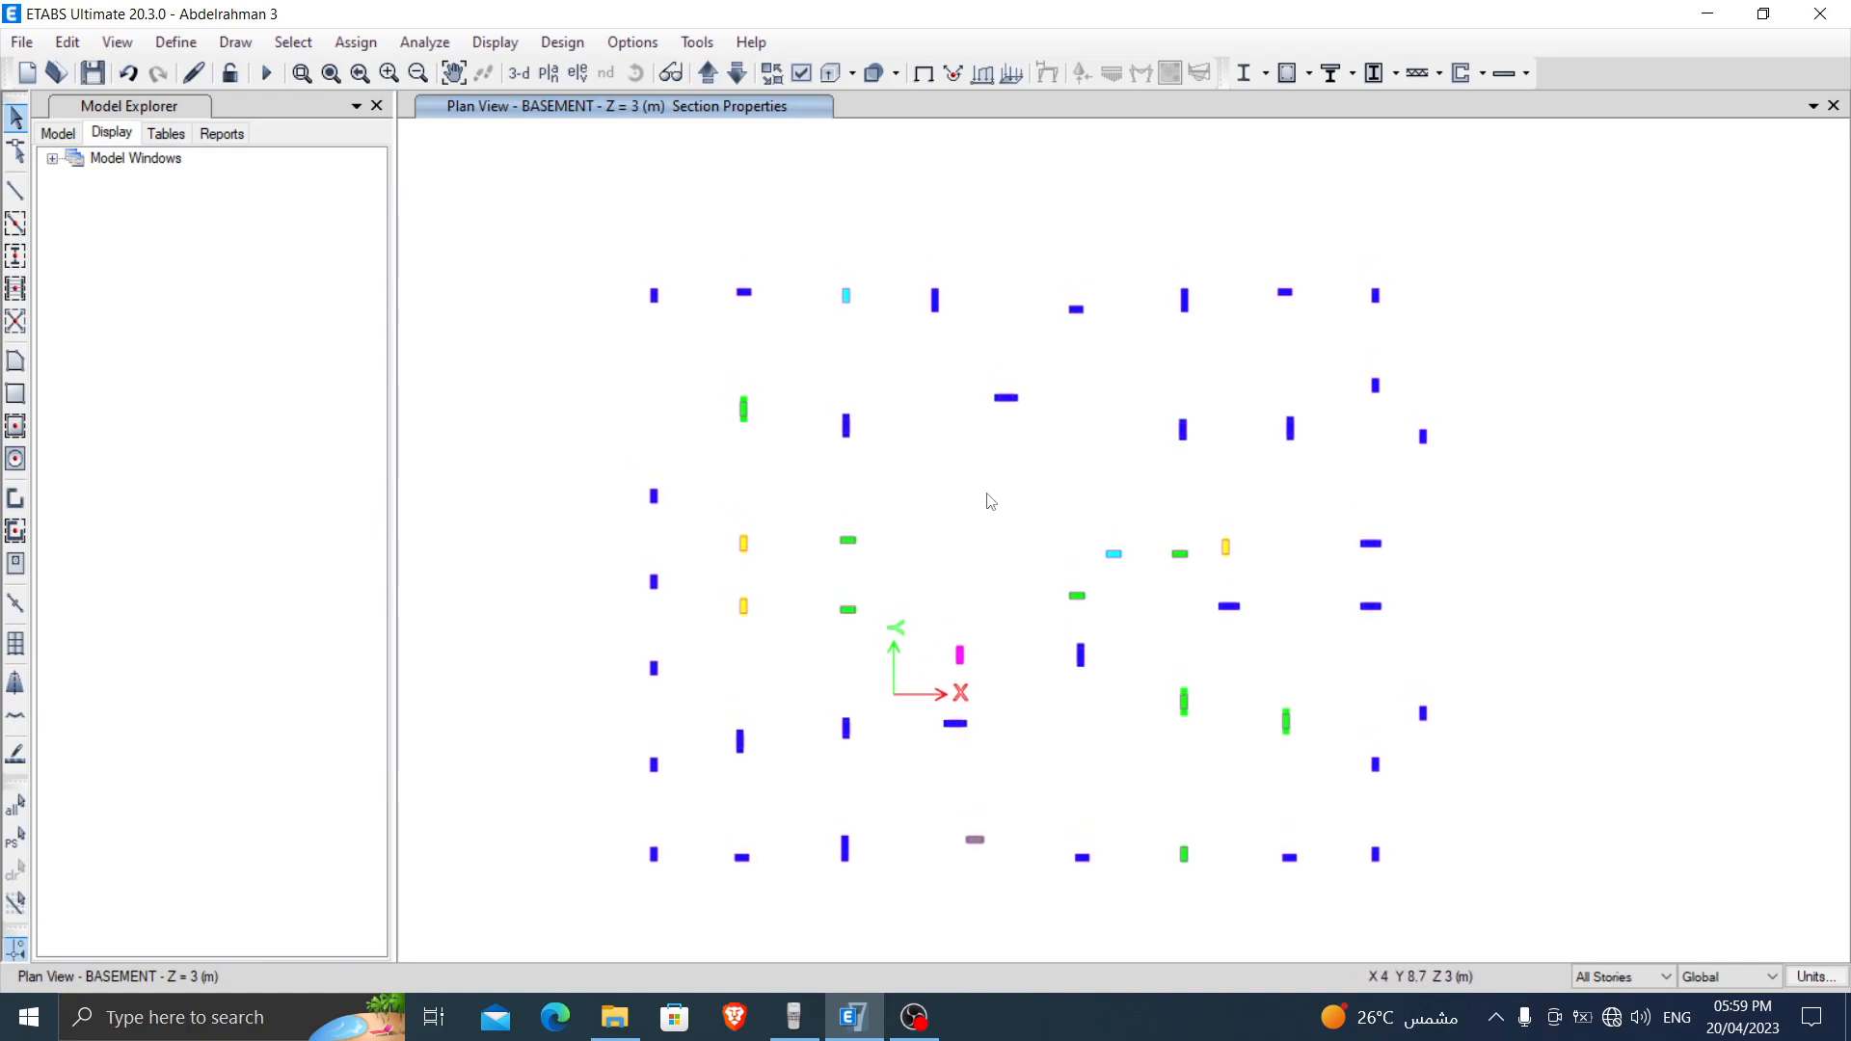